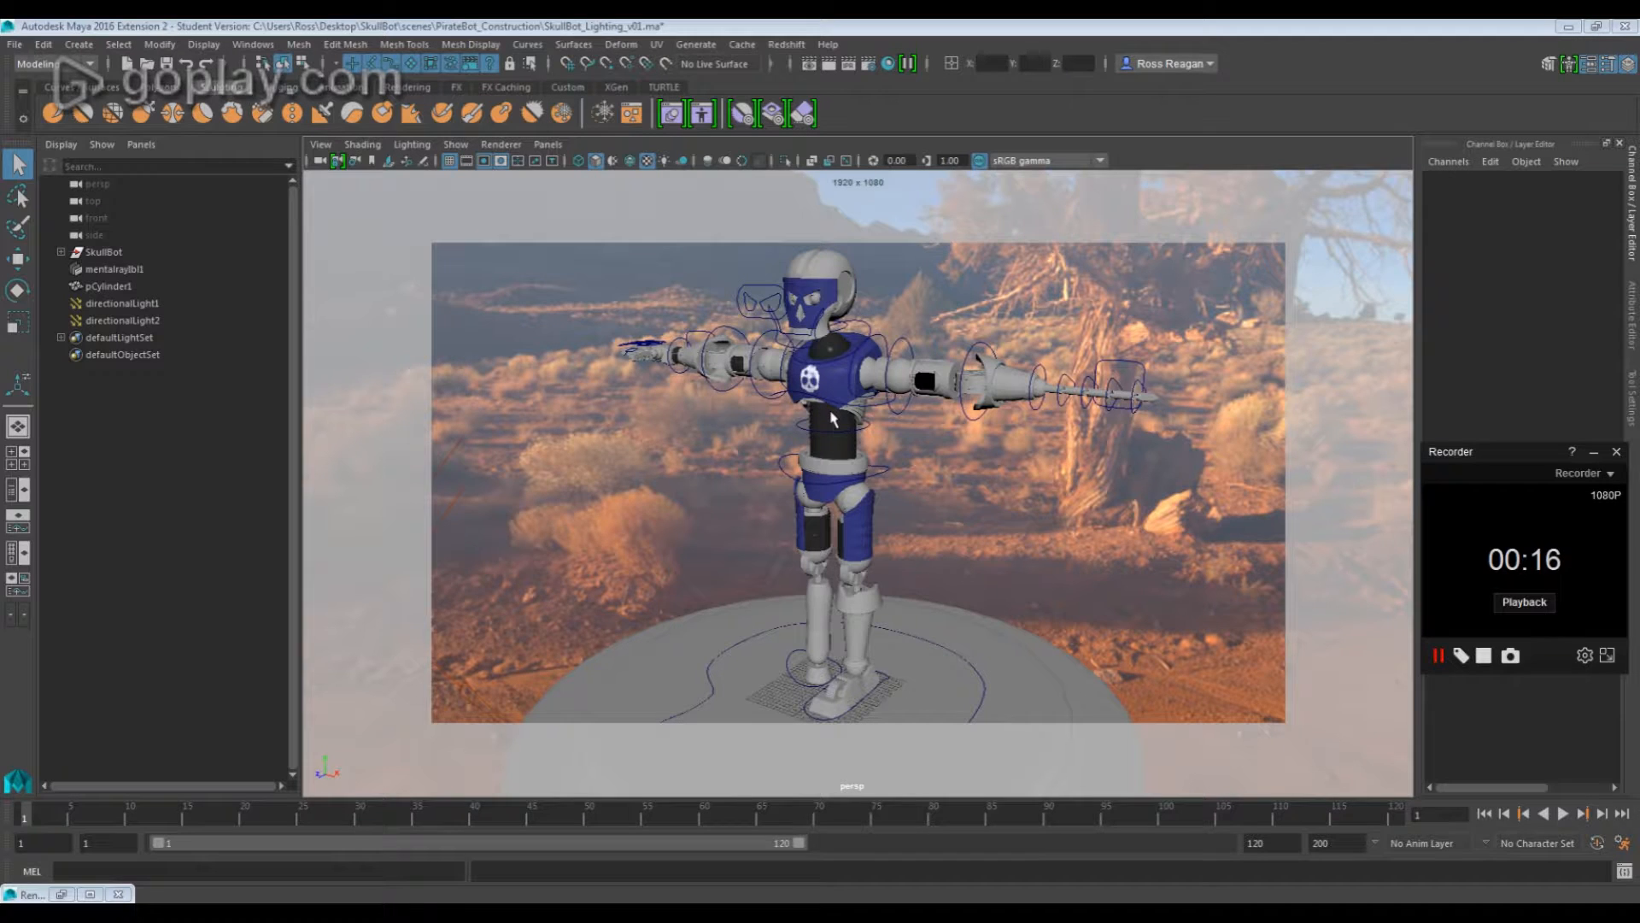
Inspect the robot from the front, then examine its chest plate and skull logo up close
left_click_drag(801, 440, 884, 437, "alt")
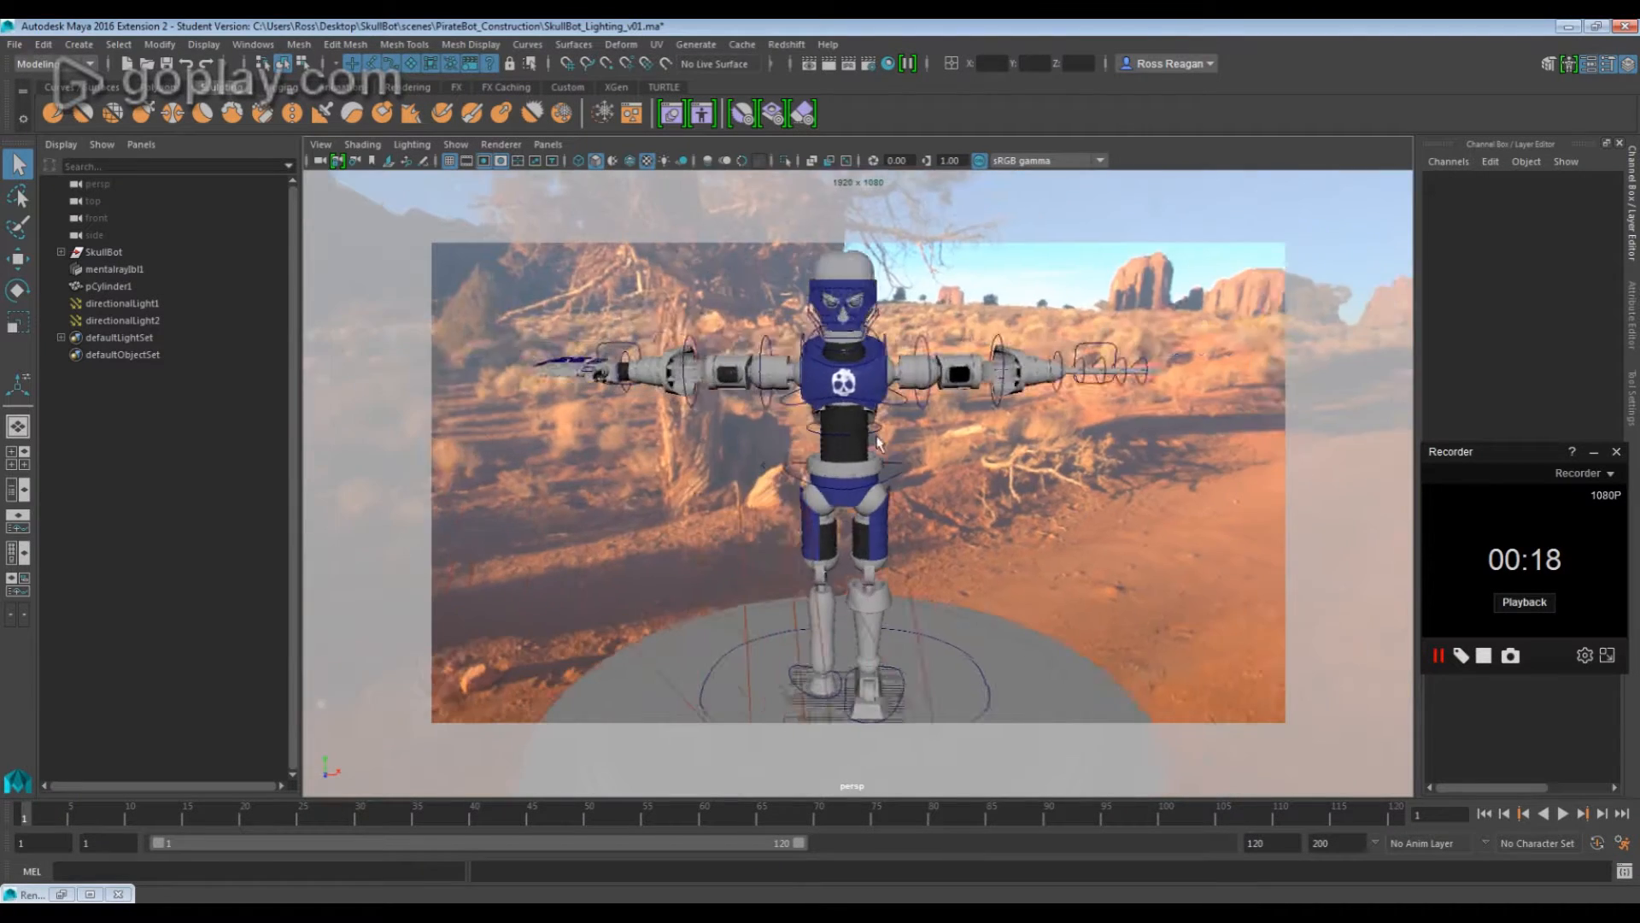
right_click_drag(884, 437, 961, 444, "alt")
left_click_drag(855, 418, 762, 405, "alt")
middle_click_drag(762, 405, 785, 530, "alt")
right_click_drag(785, 530, 983, 521, "alt")
left_click_drag(983, 521, 1017, 557, "alt")
right_click_drag(868, 450, 1034, 461, "alt")
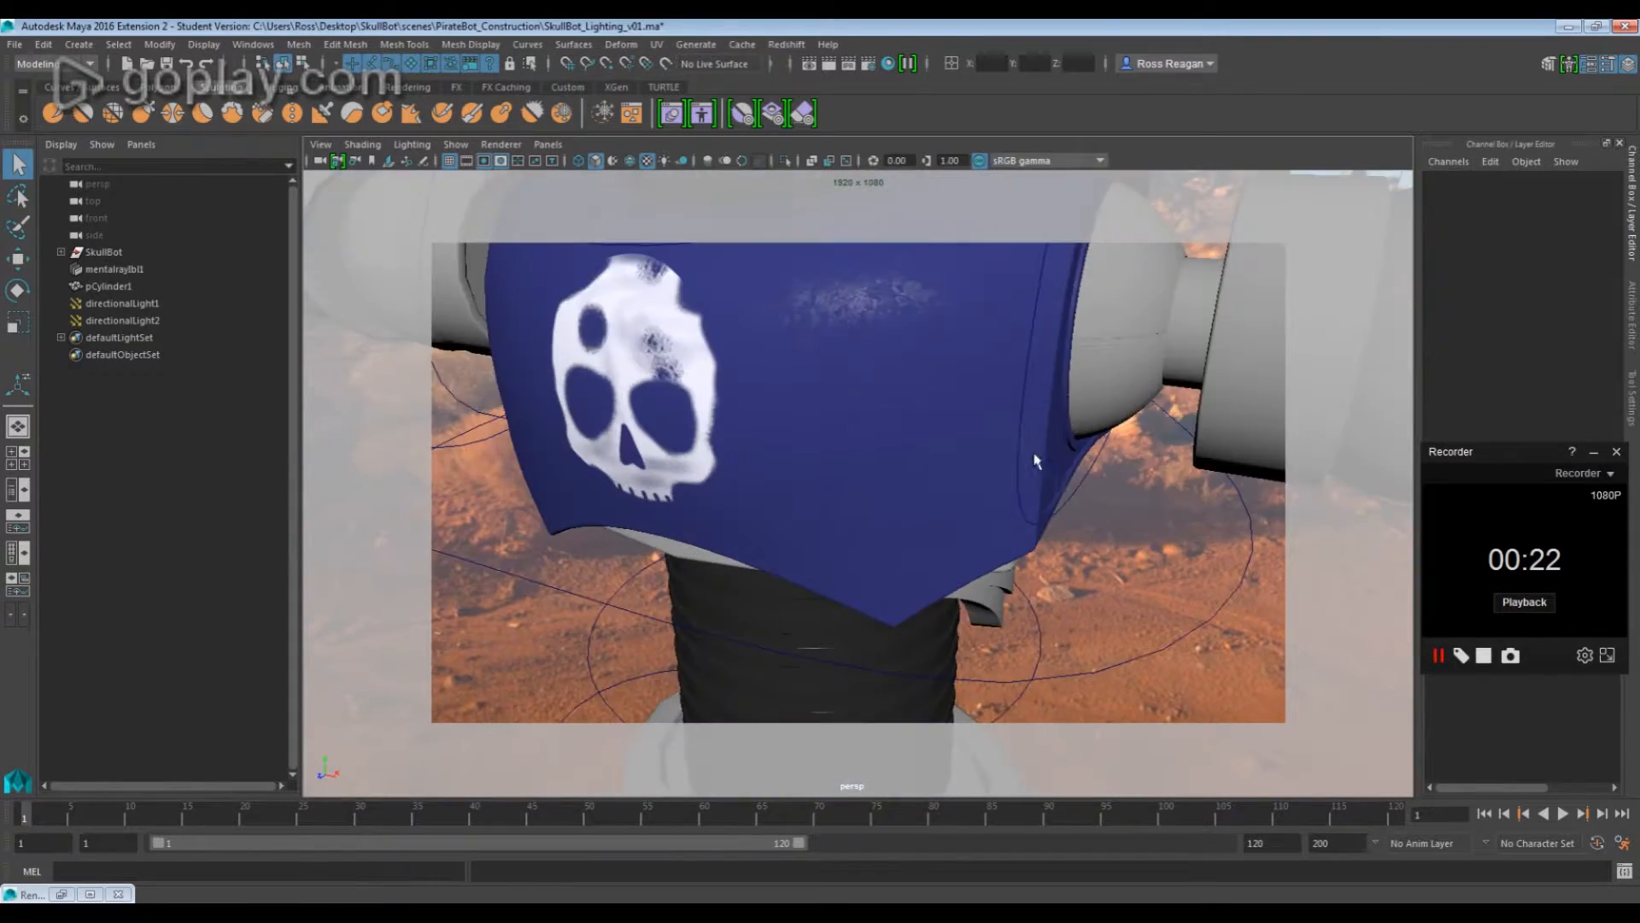
middle_click_drag(952, 338, 973, 540, "alt")
right_click_drag(973, 540, 1021, 552, "alt")
left_click_drag(1021, 552, 1056, 530, "alt")
right_click_drag(1056, 529, 846, 368, "alt")
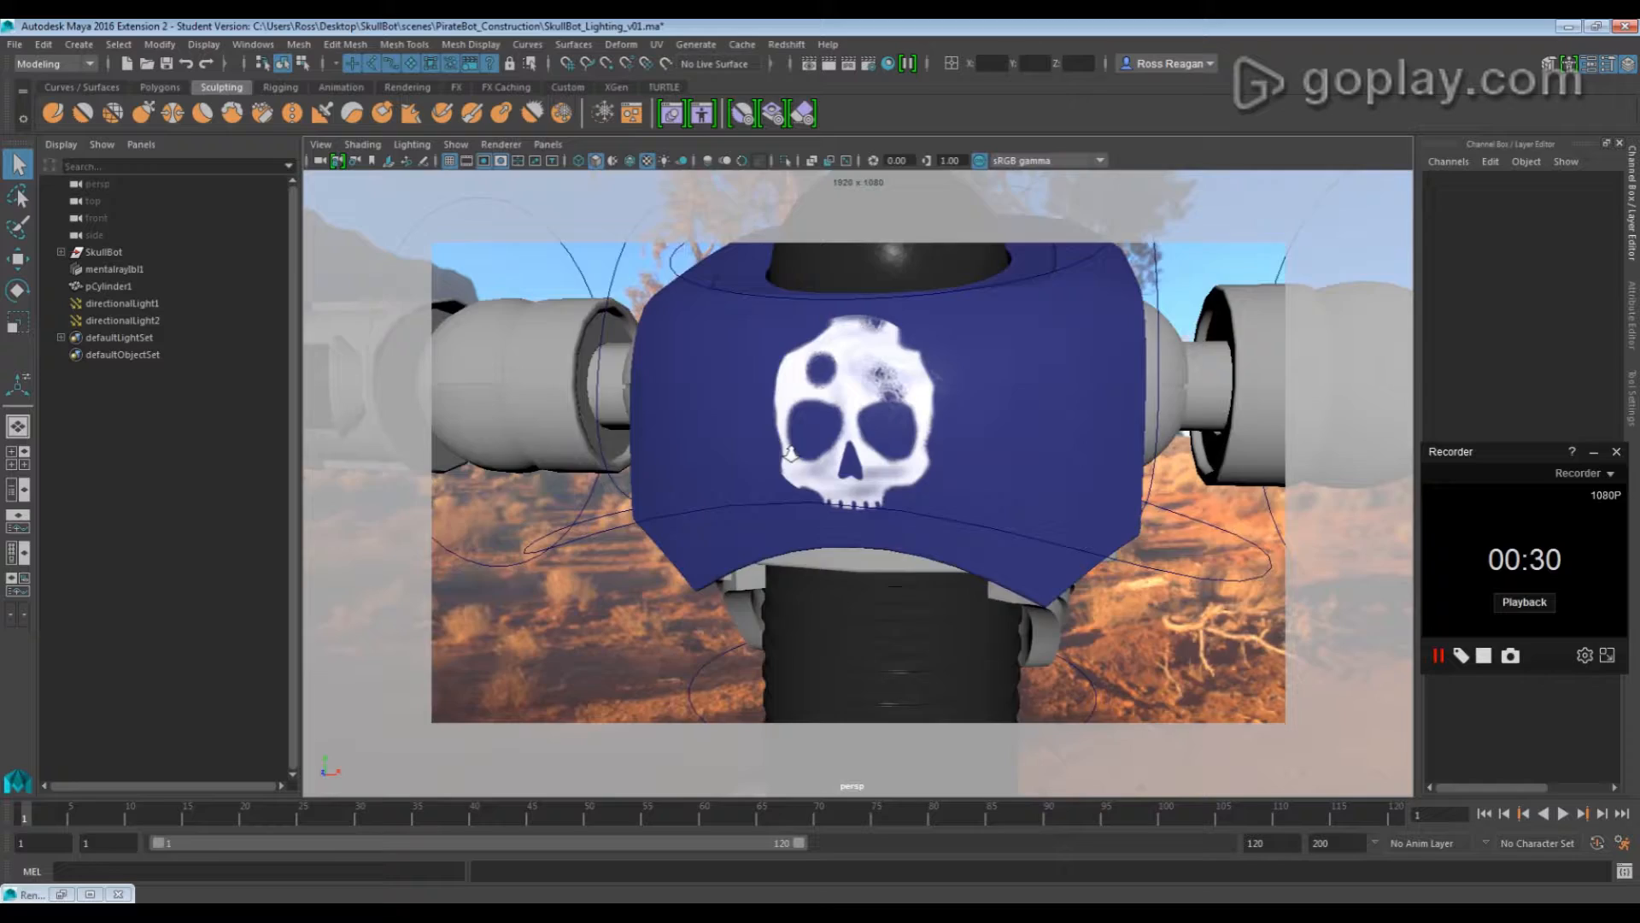
Examine the robot's lower face, neck, pelvis and upper legs from the front in the viewport
middle_click_drag(842, 363, 864, 578, "alt")
middle_click_drag(913, 465, 897, 645, "alt")
right_click_drag(846, 401, 945, 432, "alt")
left_click_drag(945, 432, 955, 455, "alt")
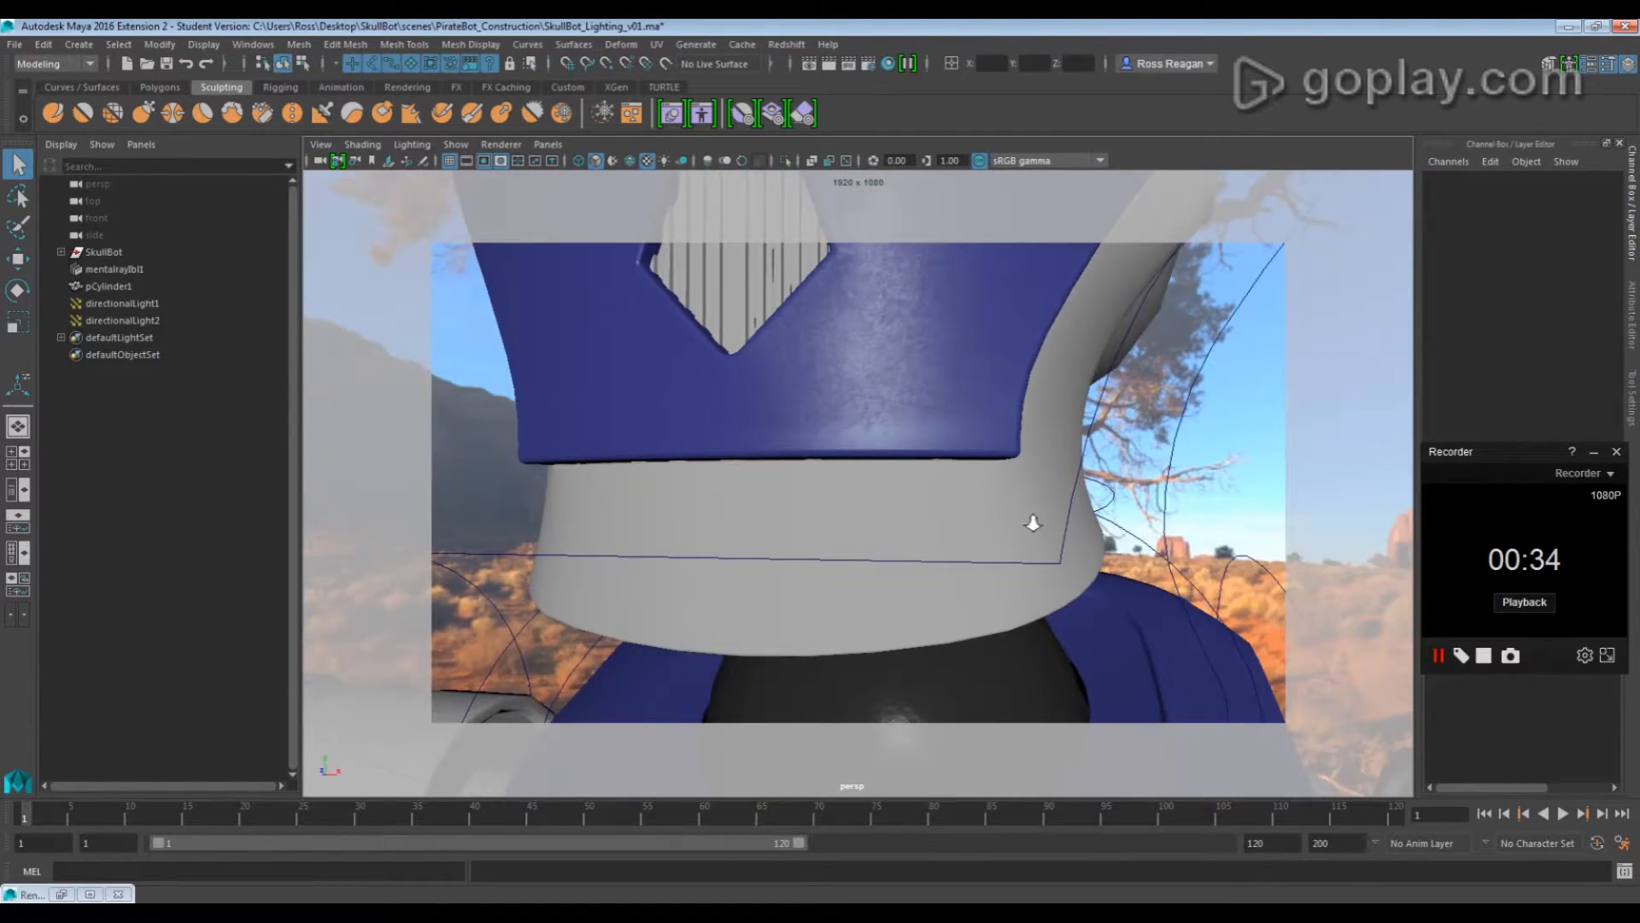
right_click_drag(1032, 518, 854, 436, "alt")
middle_click_drag(1008, 752, 1030, 470, "alt")
right_click_drag(1029, 467, 1063, 555, "alt")
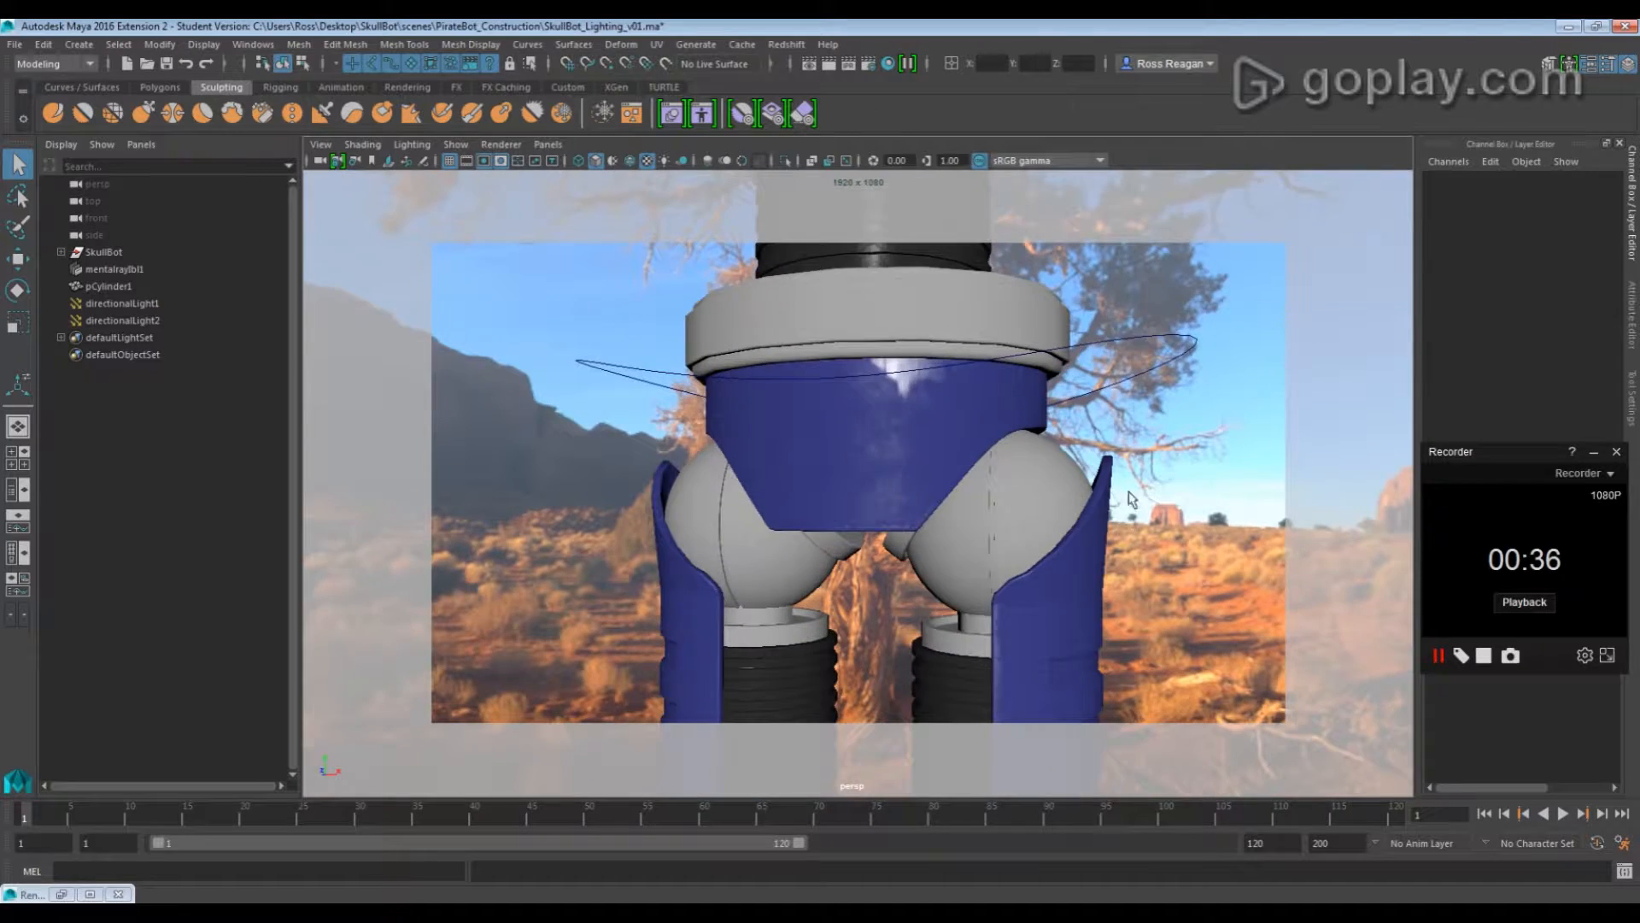
middle_click_drag(1064, 555, 1059, 496, "alt")
Examine the robot's ribbed torso and one mechanical arm in the viewport, including the overall pose
right_click_drag(1025, 504, 843, 418, "alt")
middle_click_drag(871, 357, 884, 501, "alt")
left_click_drag(917, 481, 838, 487, "alt")
right_click_drag(838, 487, 1050, 513, "alt")
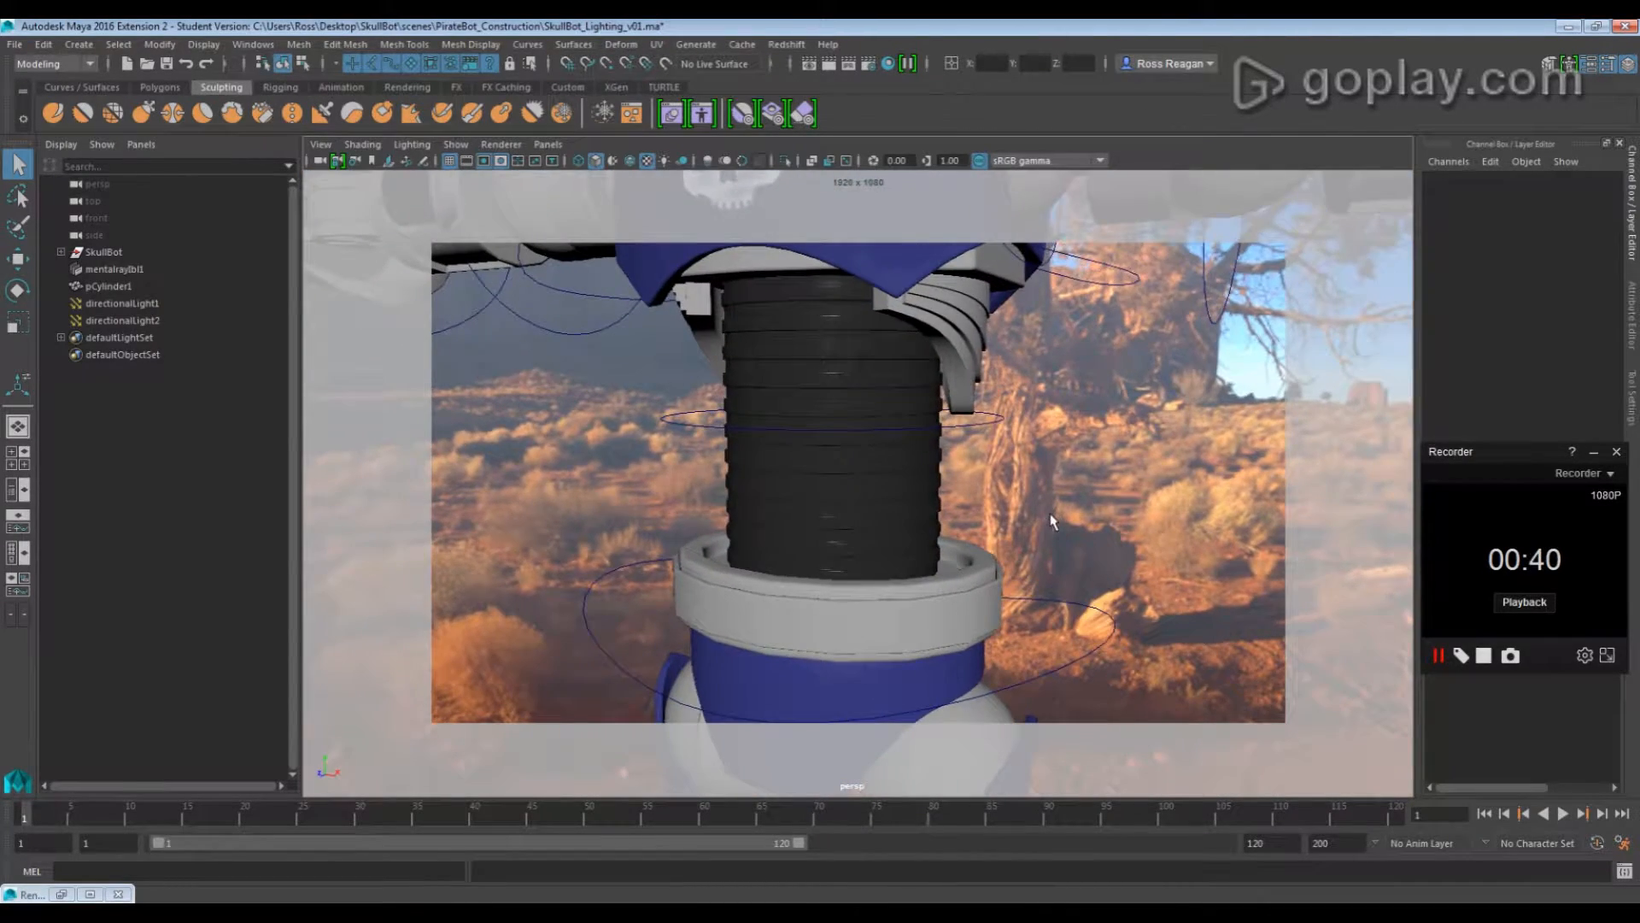
middle_click_drag(1222, 184, 955, 362, "alt")
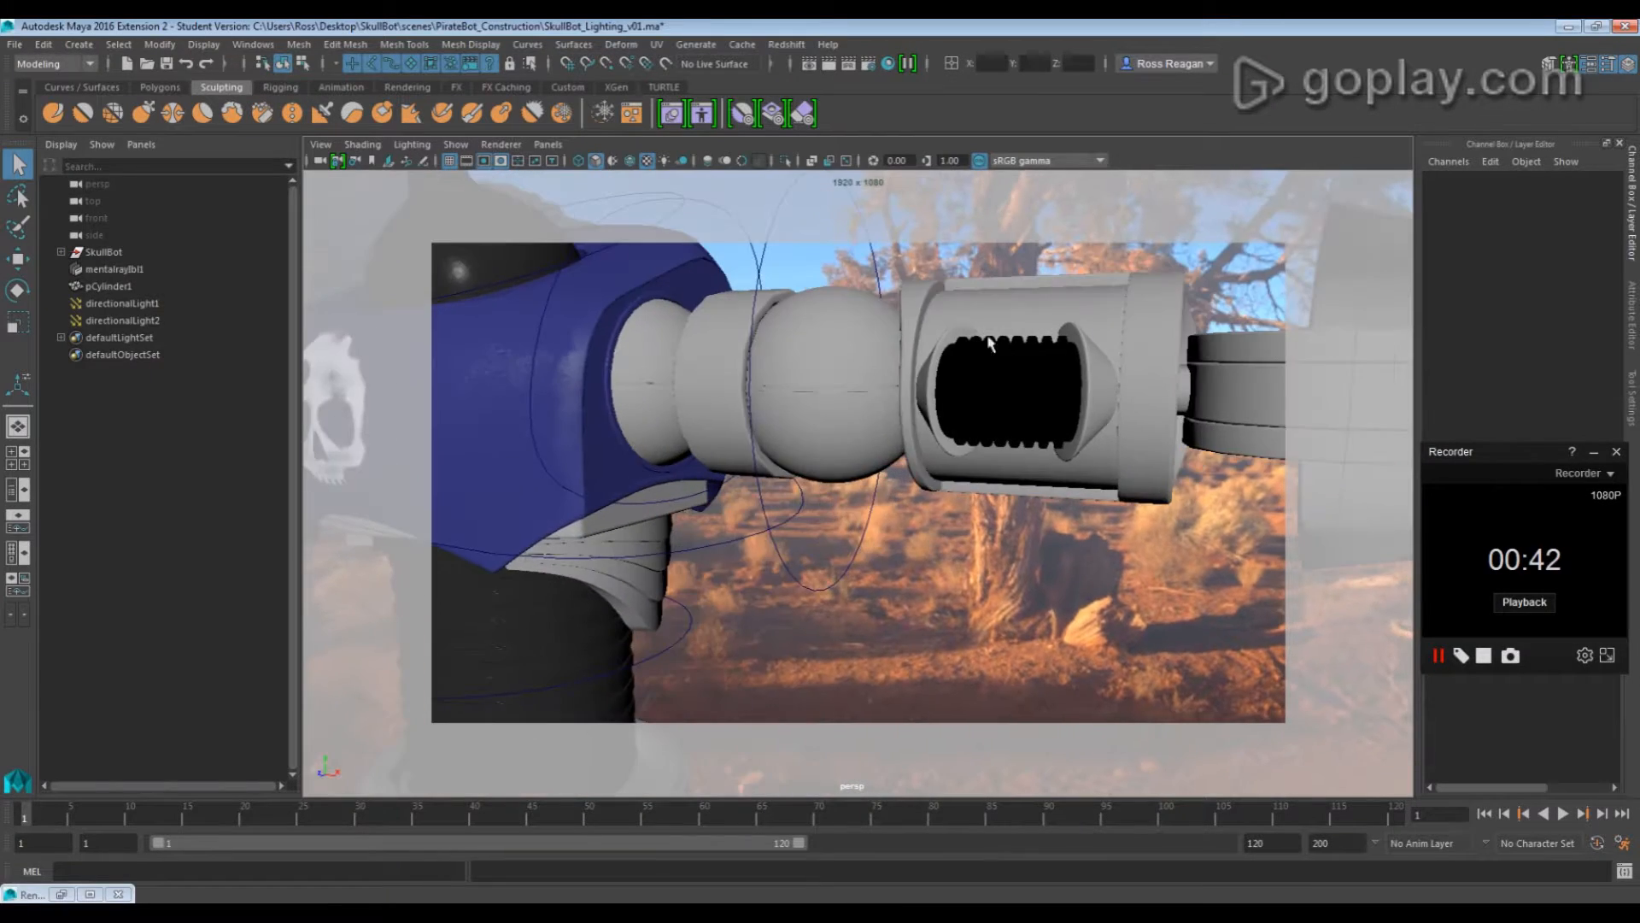
left_click_drag(1053, 425, 1037, 543, "alt")
scroll(958, 530, "down", 8)
middle_click_drag(958, 531, 855, 484, "alt")
left_click_drag(857, 492, 624, 479, "alt")
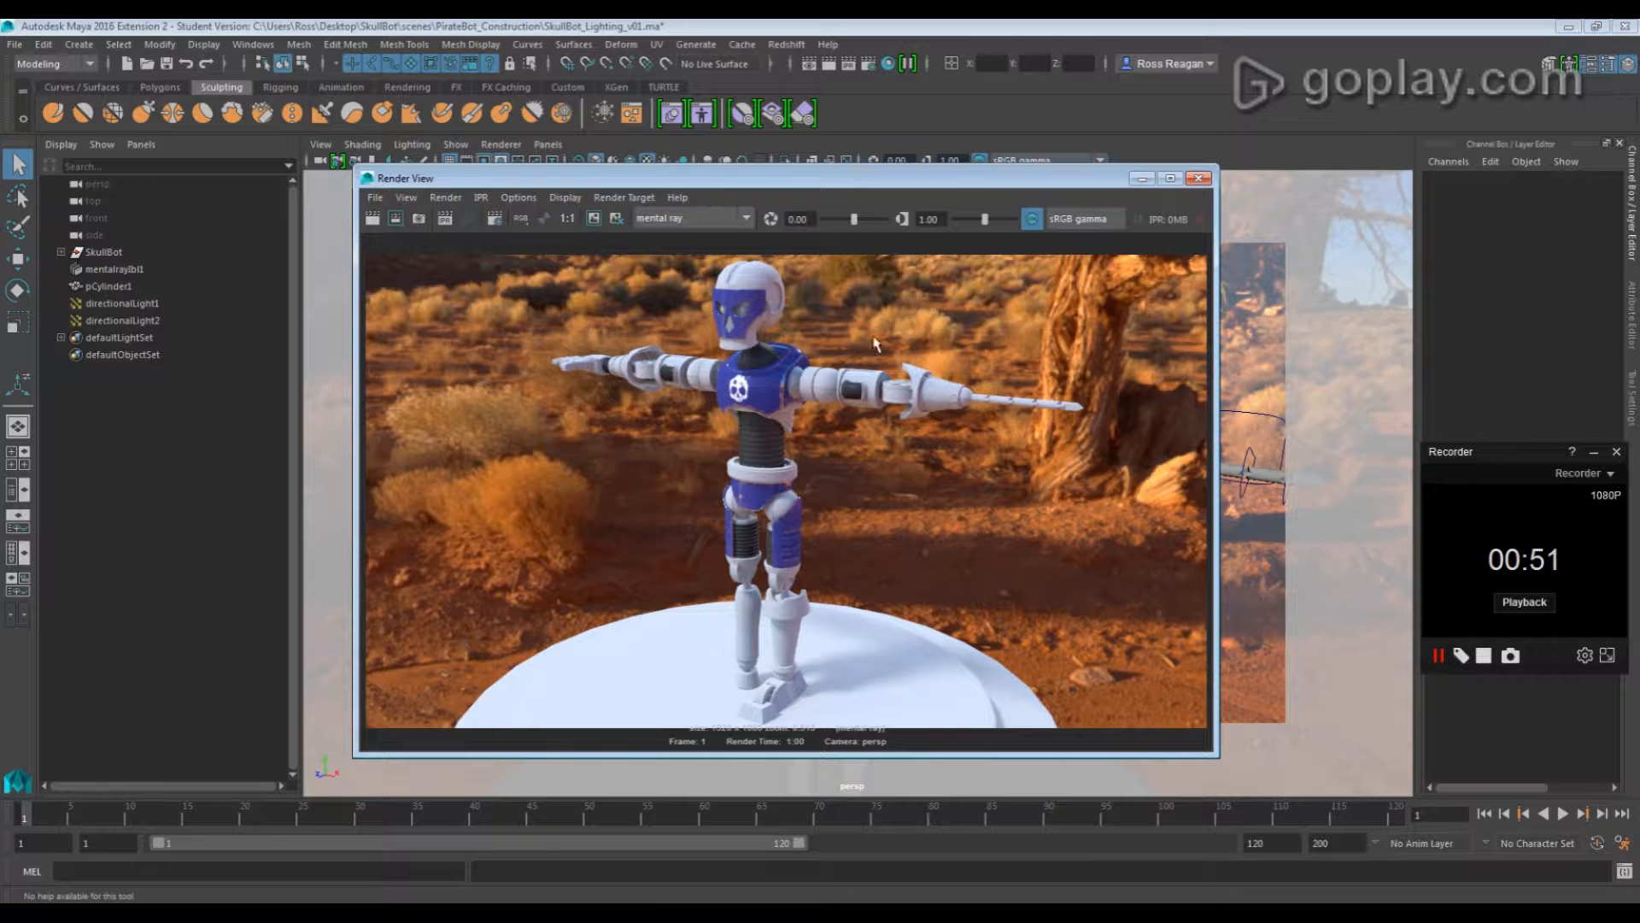
Maximize the finished render at actual size and examine the worn paint on the robot's chest, waist and thigh armour
left_click(1170, 178)
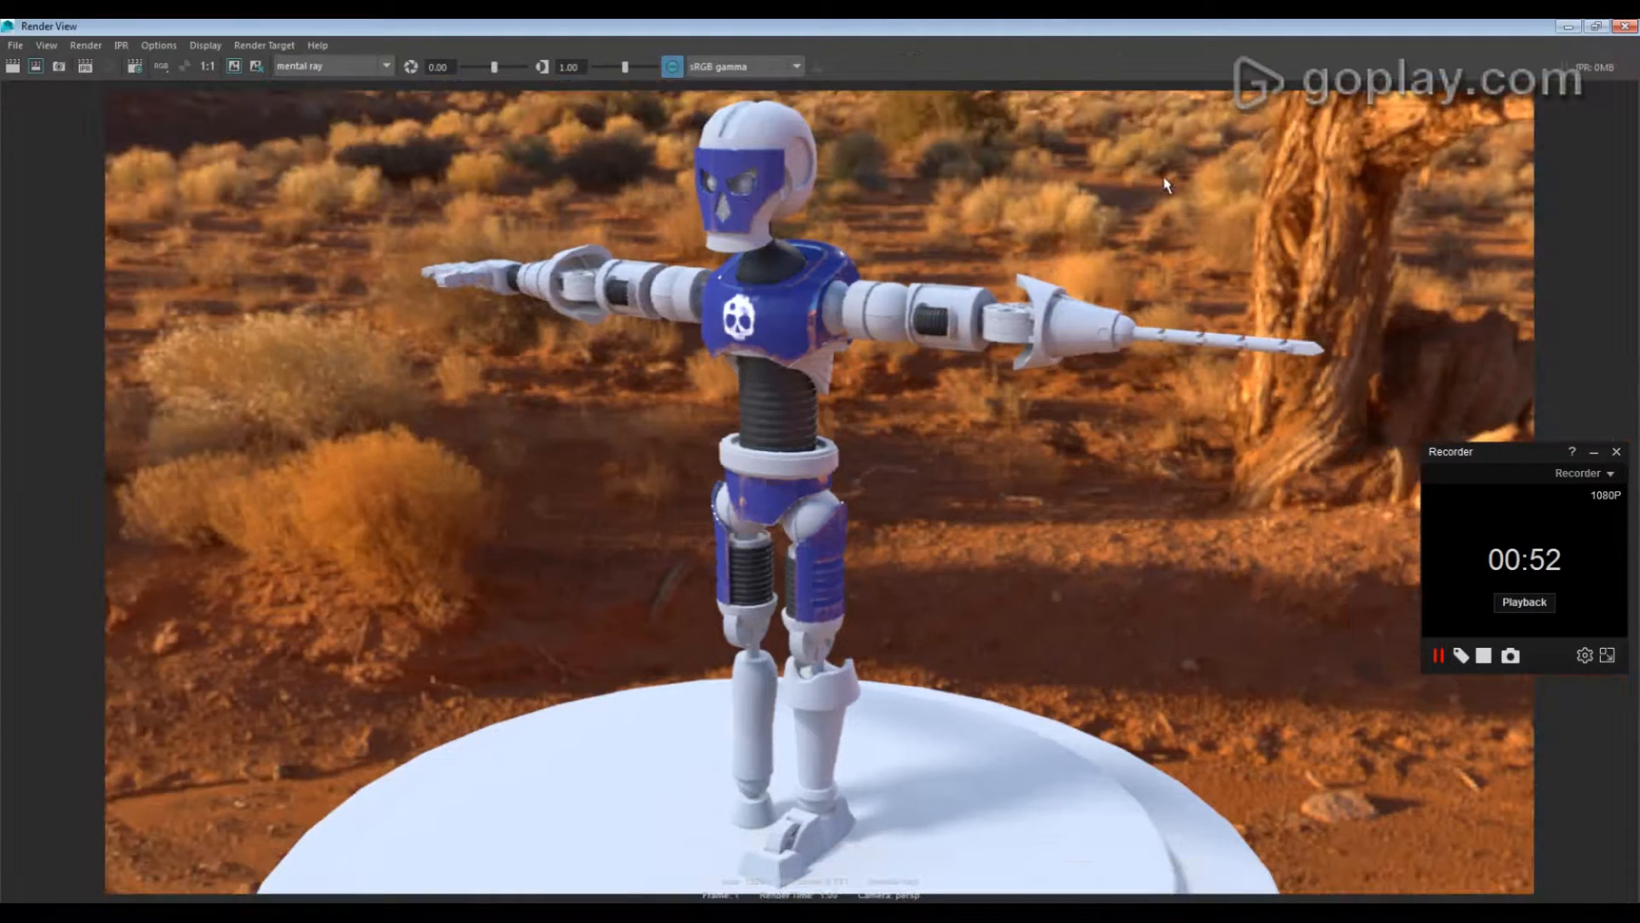
left_click(209, 68)
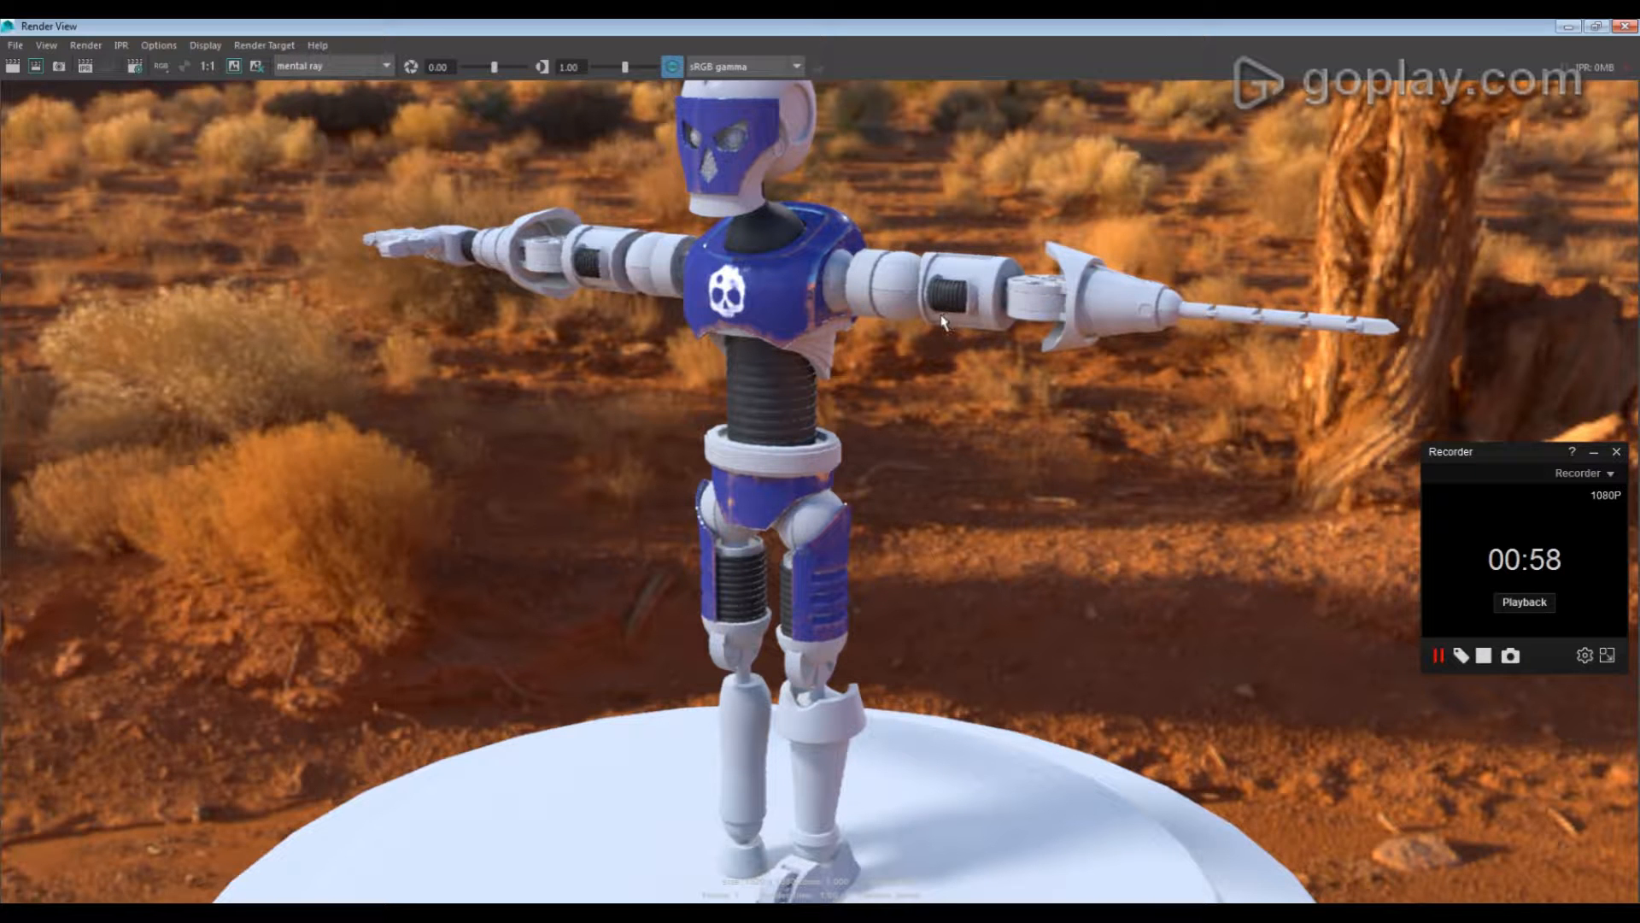
scroll(903, 515, "up", 6)
middle_click_drag(940, 315, 919, 474, "alt")
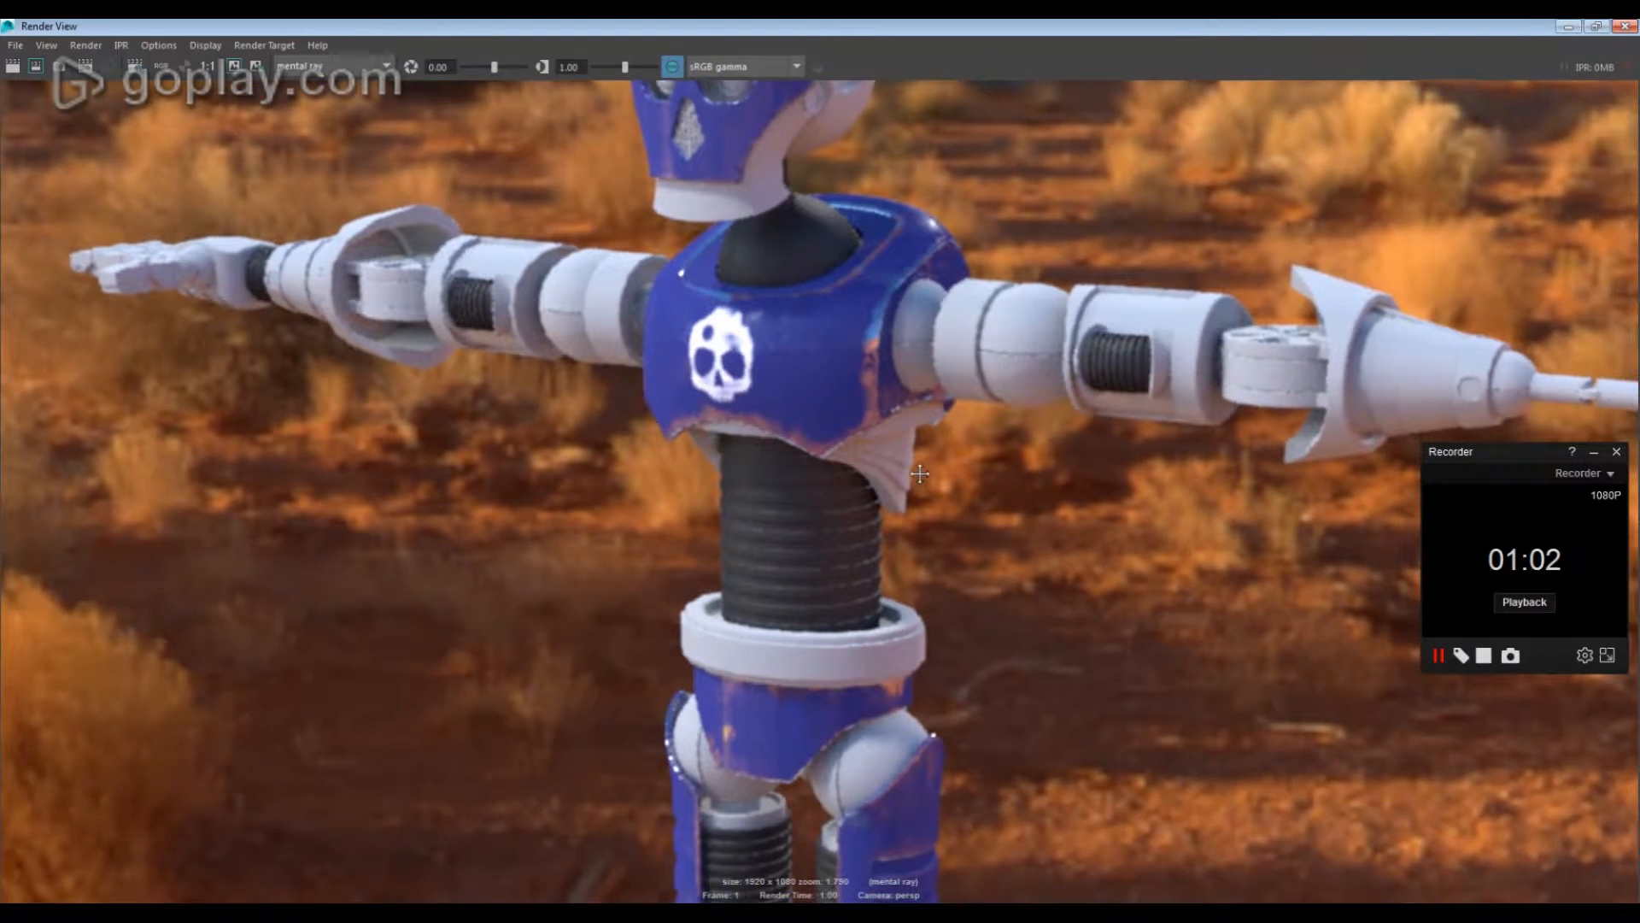
scroll(919, 474, "up", 3)
middle_click_drag(859, 683, 955, 432, "alt")
scroll(1036, 623, "up", 2)
middle_click_drag(1057, 637, 940, 491, "alt")
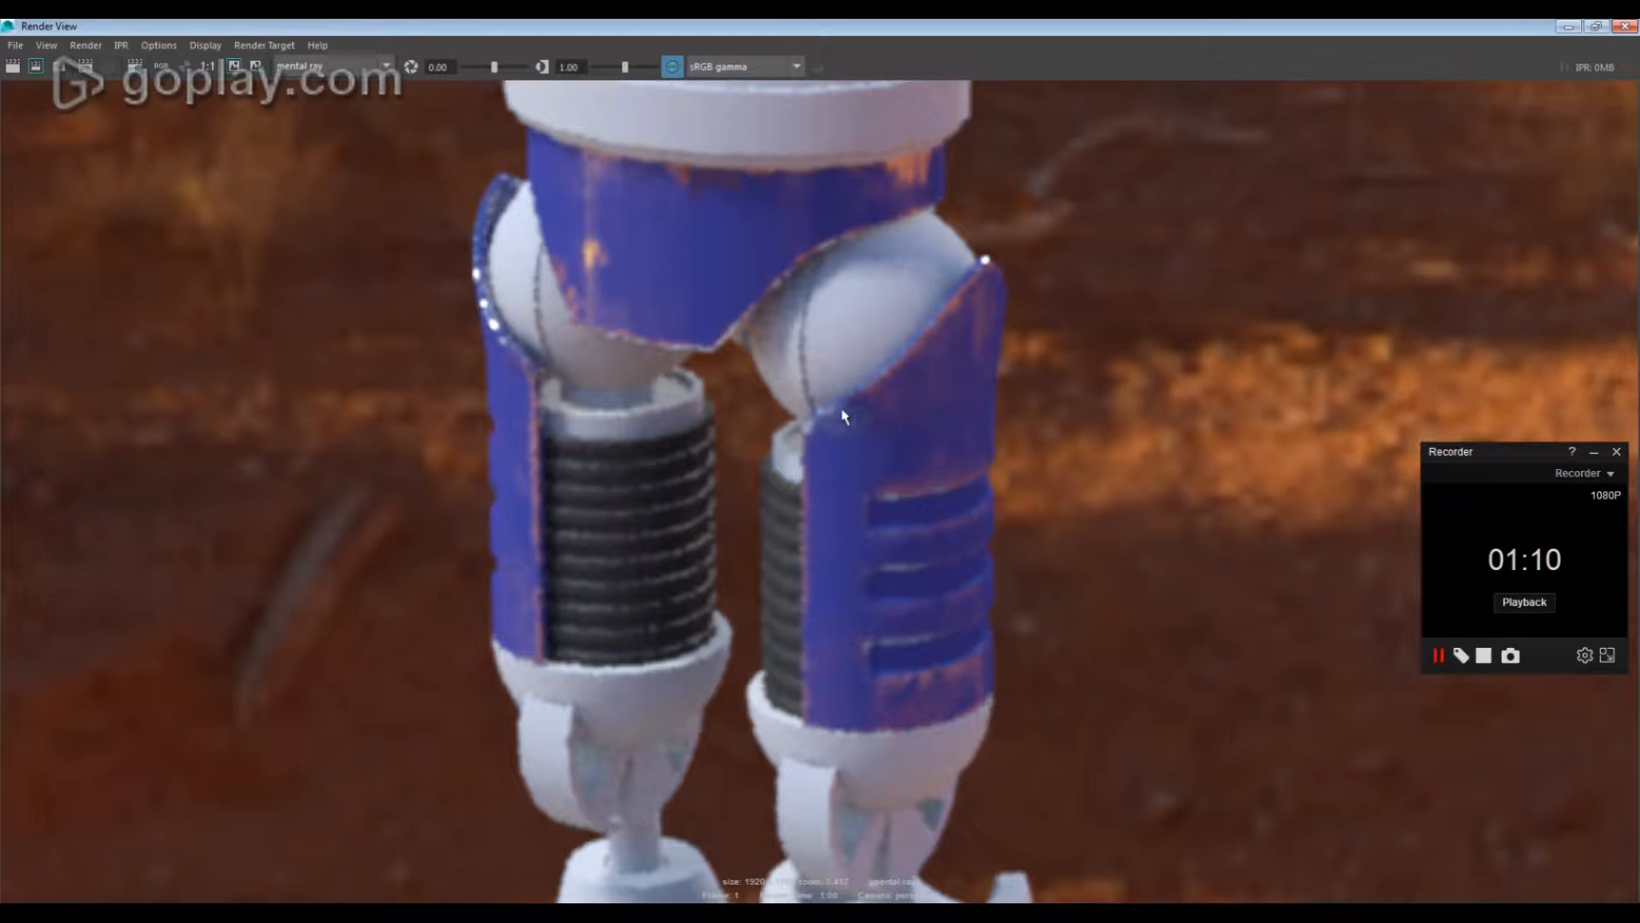
middle_click_drag(767, 386, 775, 453, "alt")
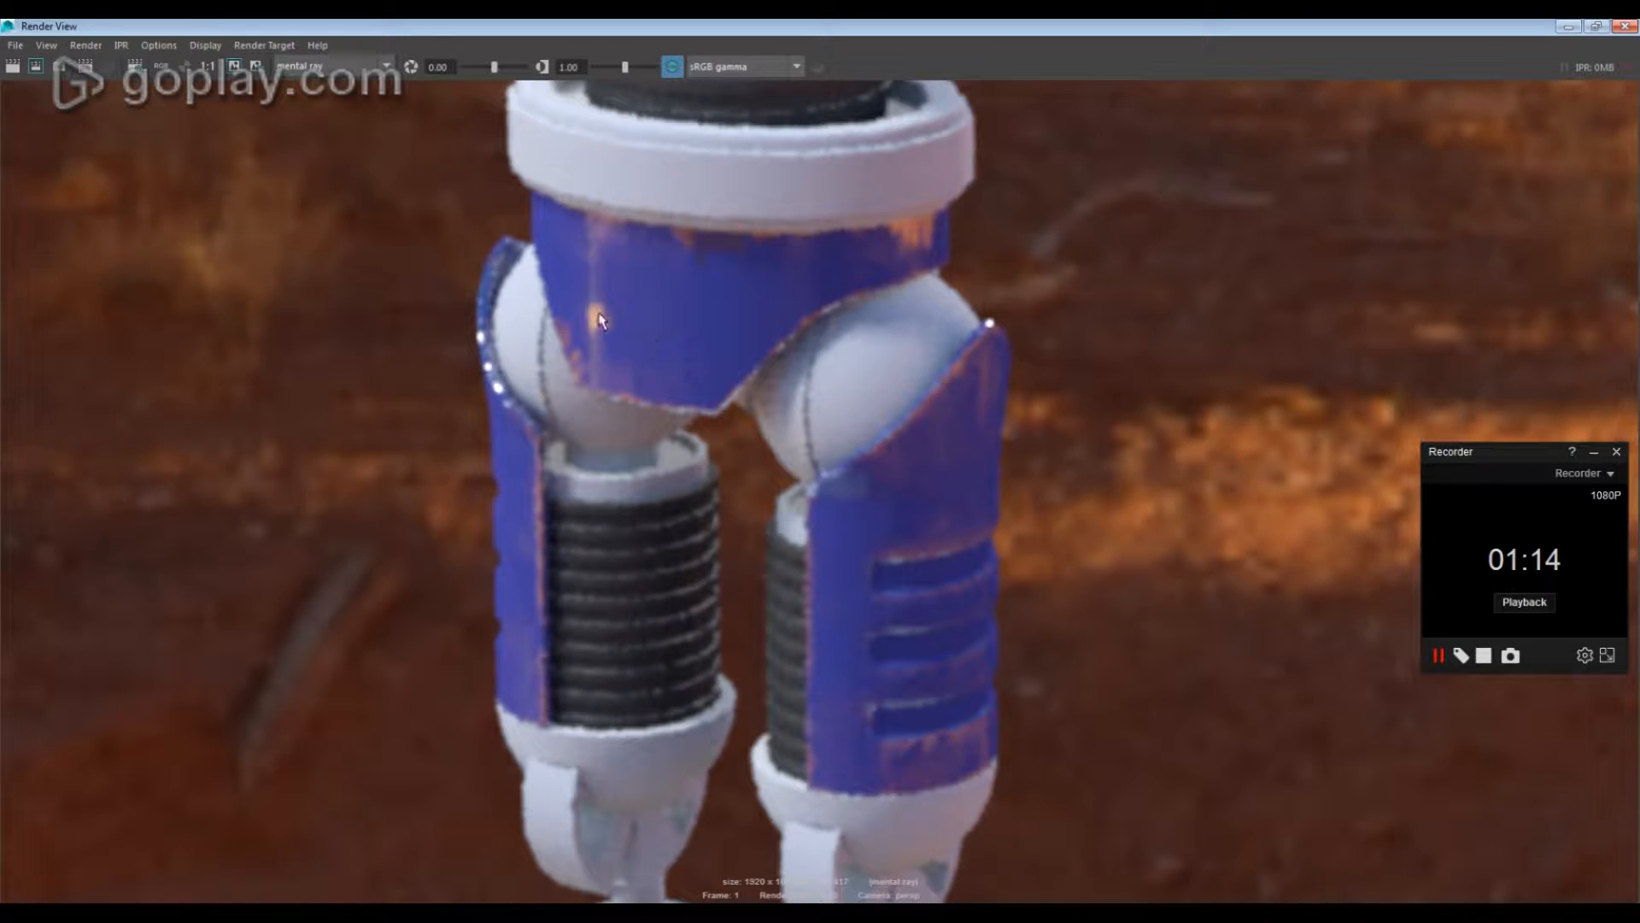
Examine the chest, head and full figure in the render, and put the render window away
scroll(598, 313, "down", 3)
middle_click_drag(700, 299, 685, 743, "alt")
middle_click_drag(769, 265, 791, 398, "alt")
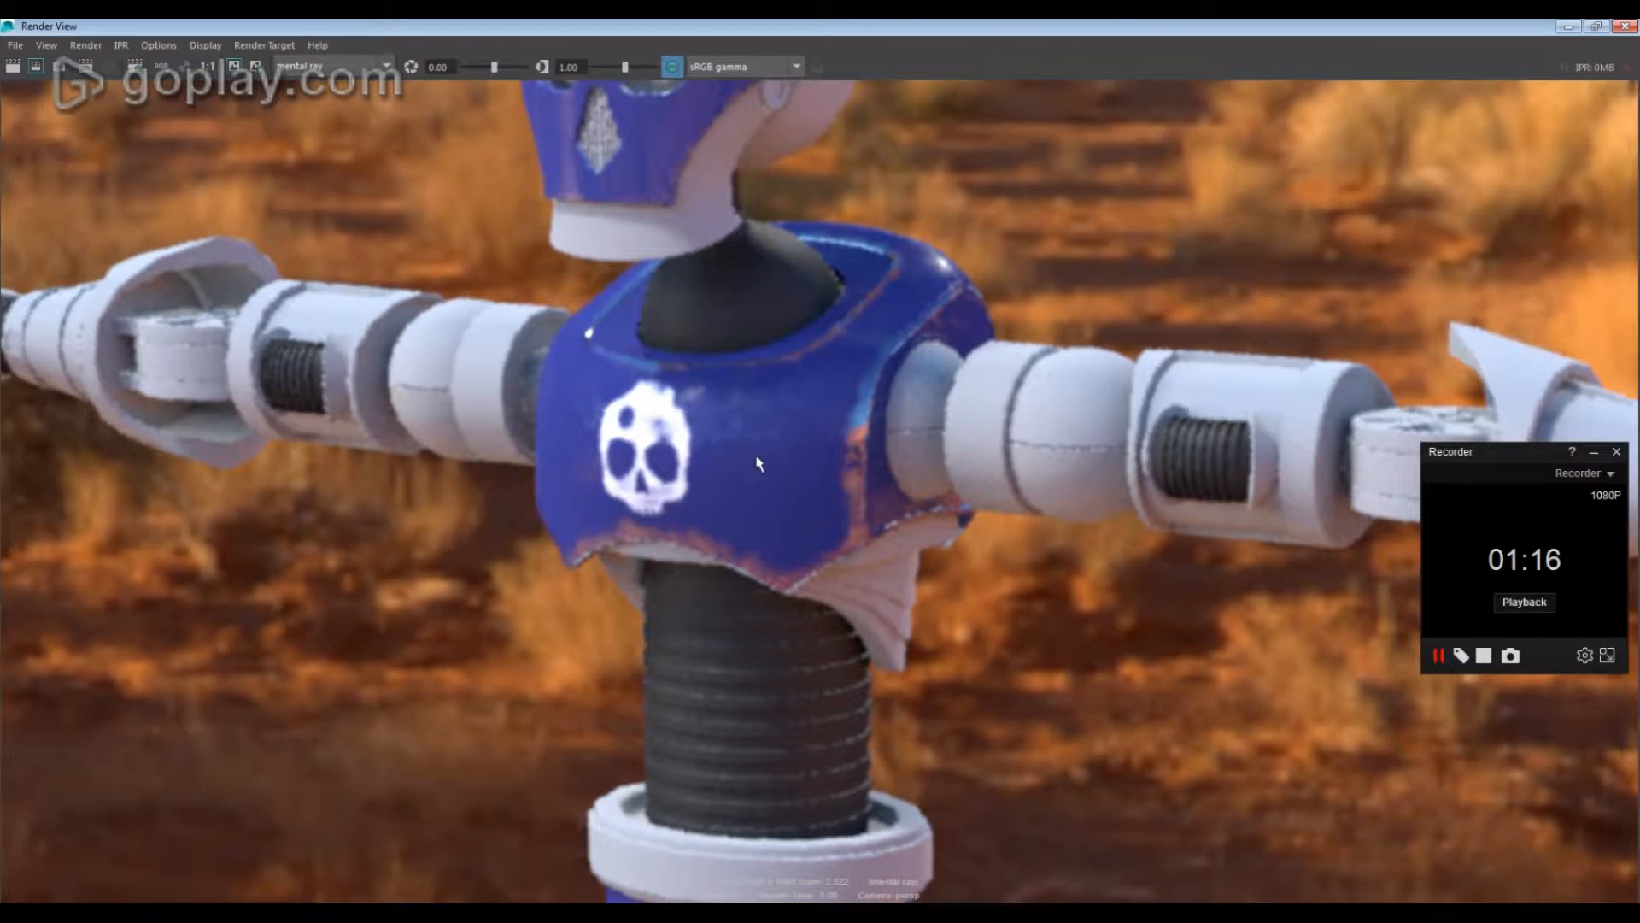
middle_click_drag(757, 463, 810, 603, "alt")
scroll(800, 584, "down", 5)
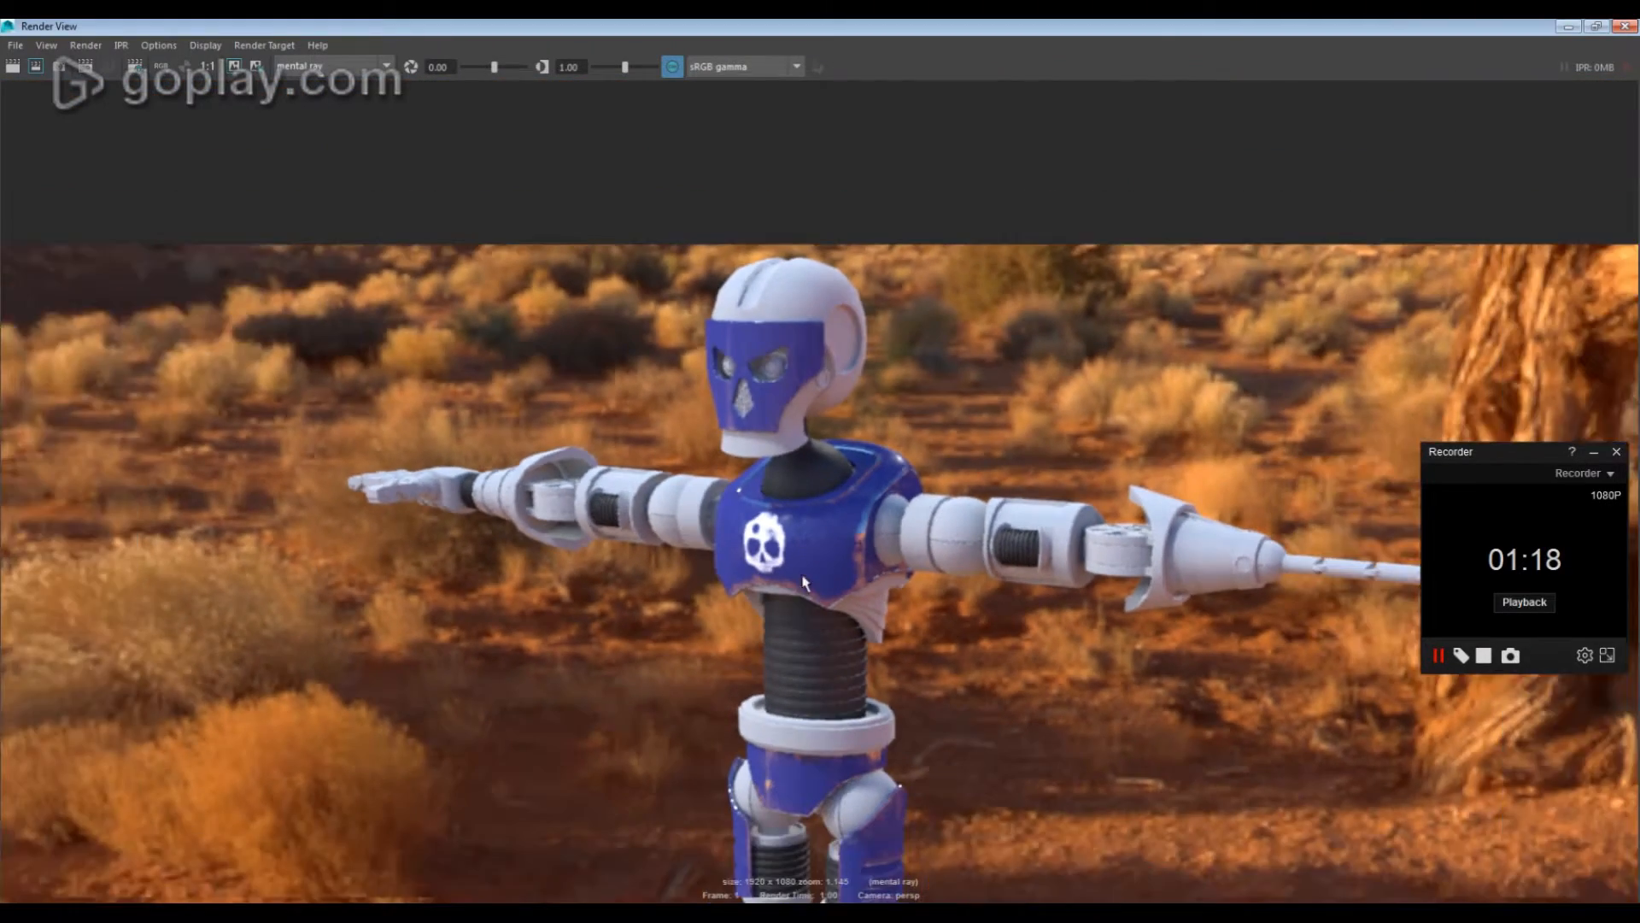
scroll(897, 543, "down", 3)
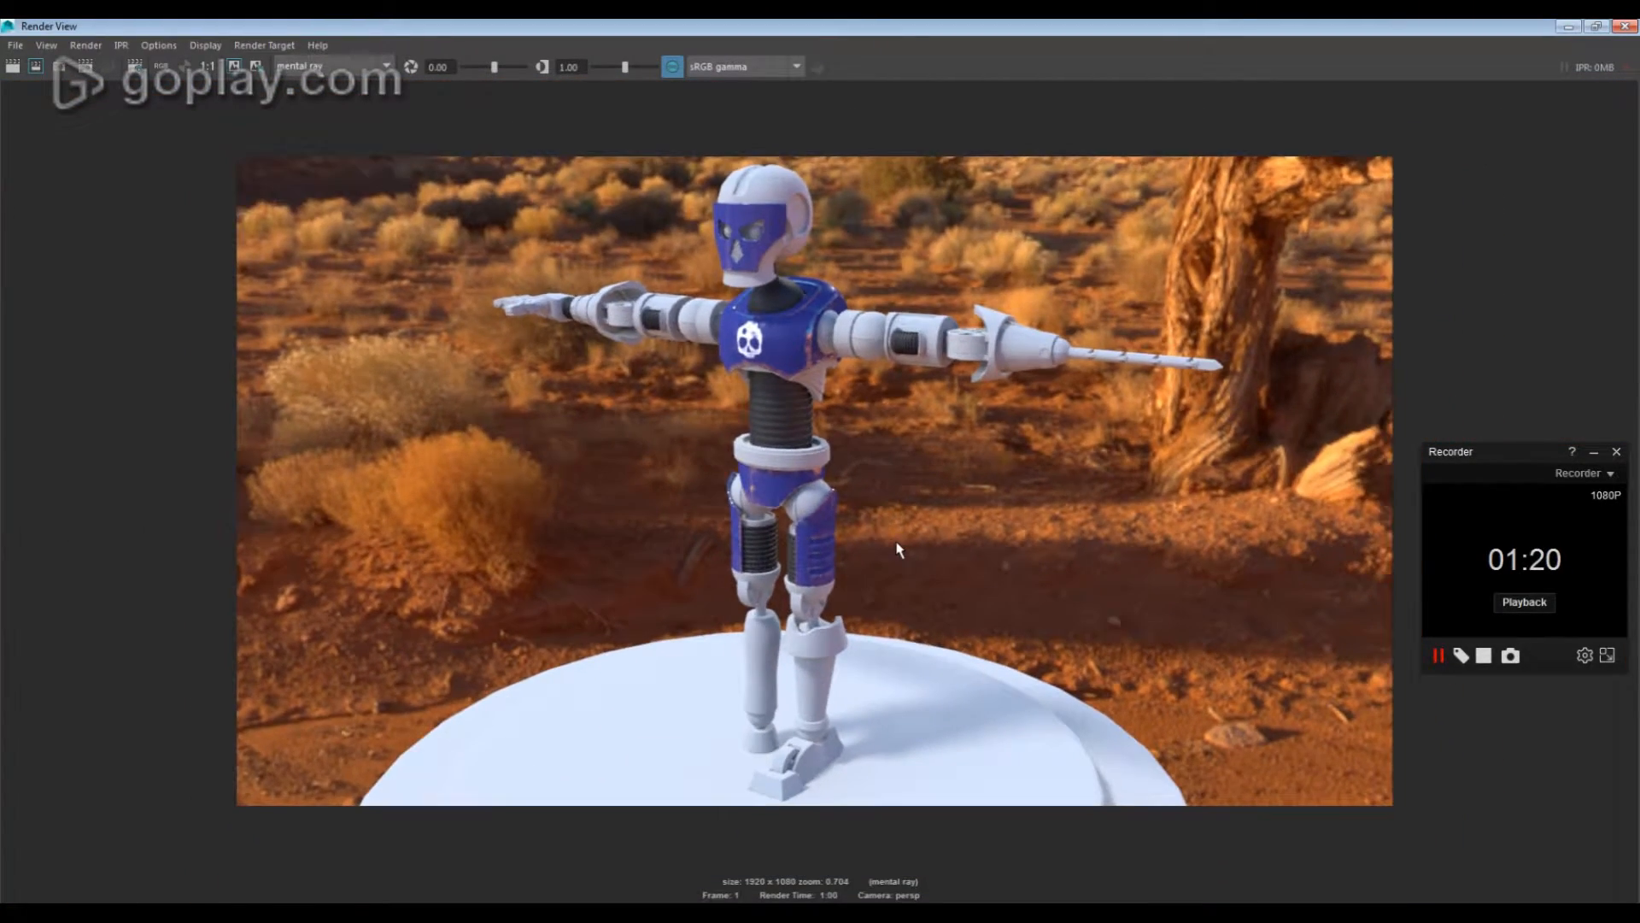
left_click_drag(825, 25, 828, 79)
left_click(1187, 85)
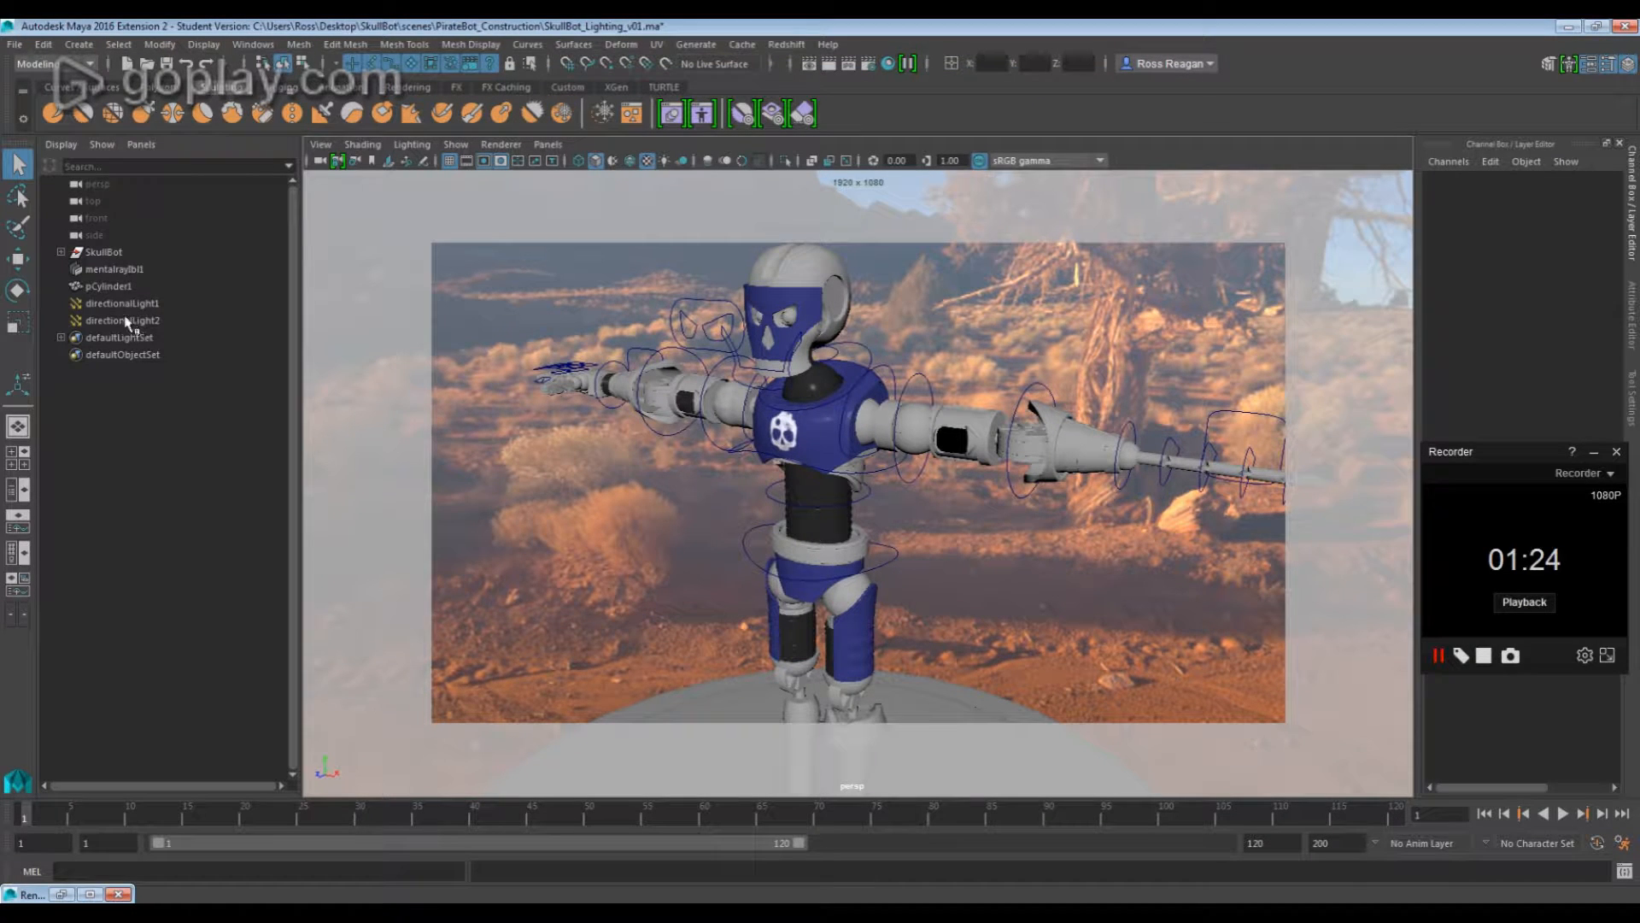
Inspect the mentalrayIbl1 environment and directionalLight1 that light the robot scene
left_click(122, 270)
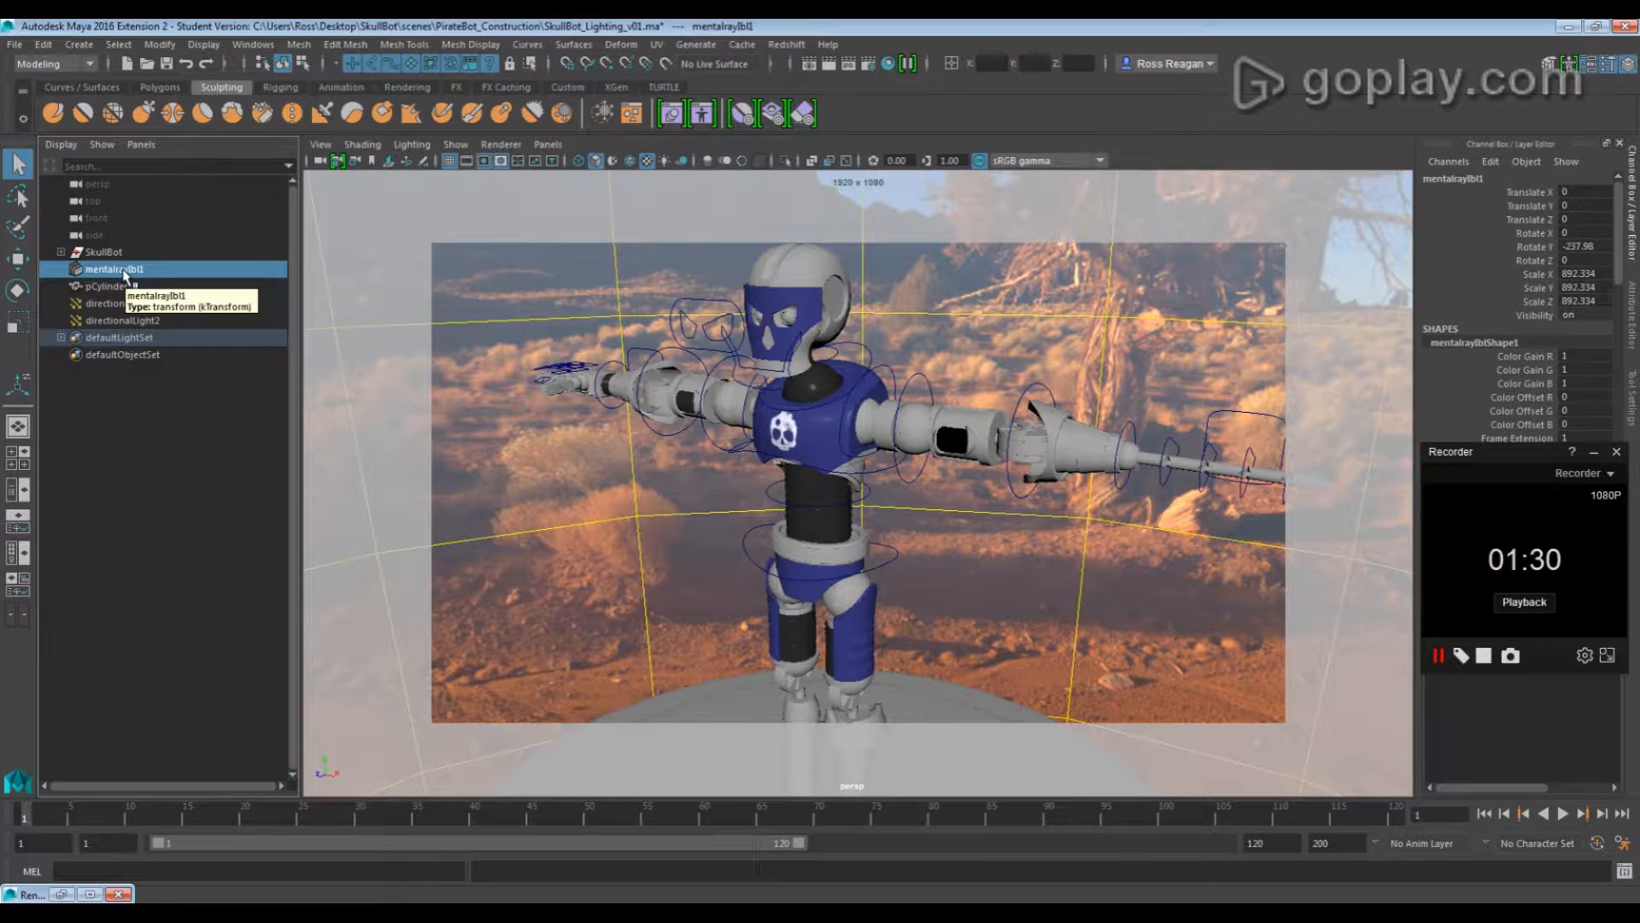
left_click(117, 304)
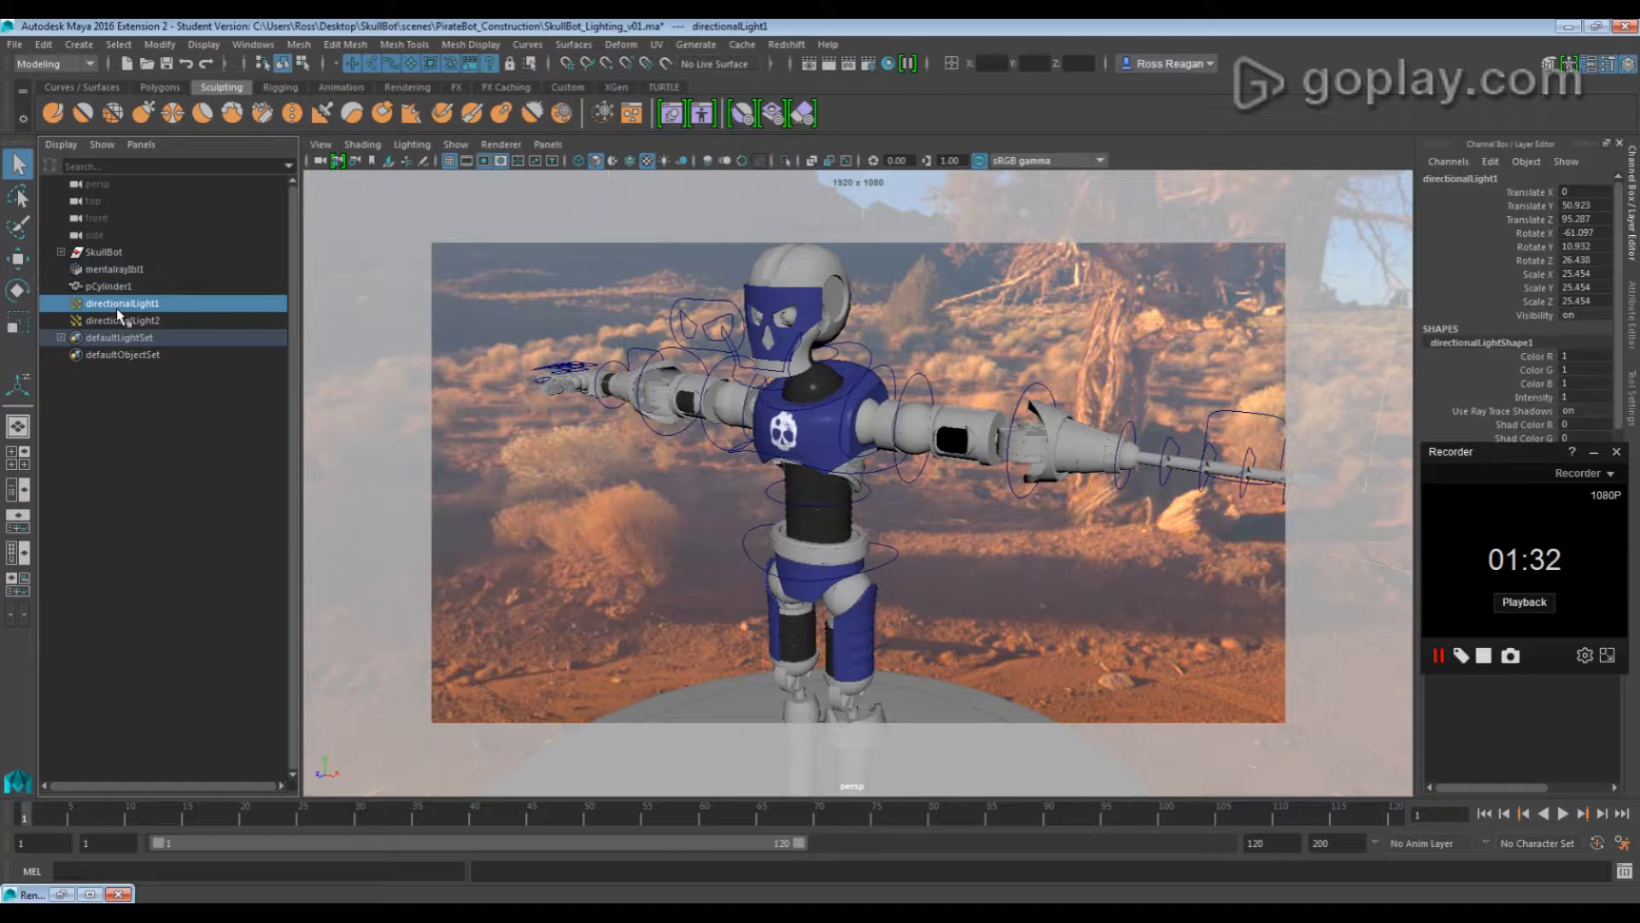
left_click_drag(683, 562, 763, 411, "alt")
left_click_drag(962, 536, 743, 535, "alt")
Select directionalLight2 and check its raytrace shadow attributes
left_click(774, 559)
left_click(1631, 316)
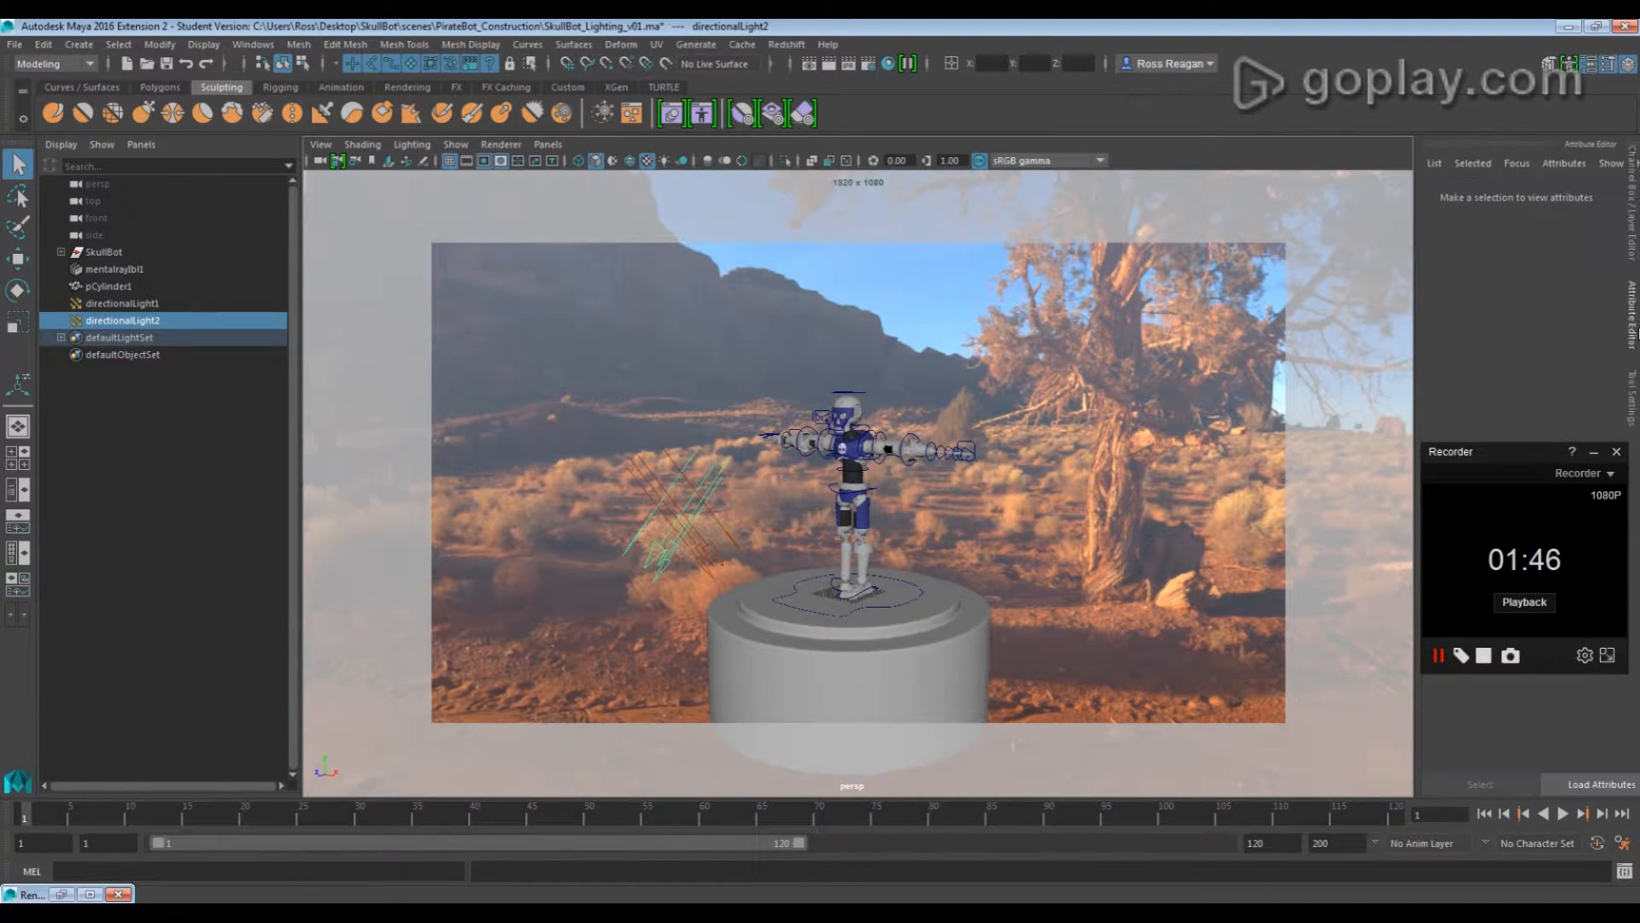
left_click_drag(1509, 454, 1421, 806)
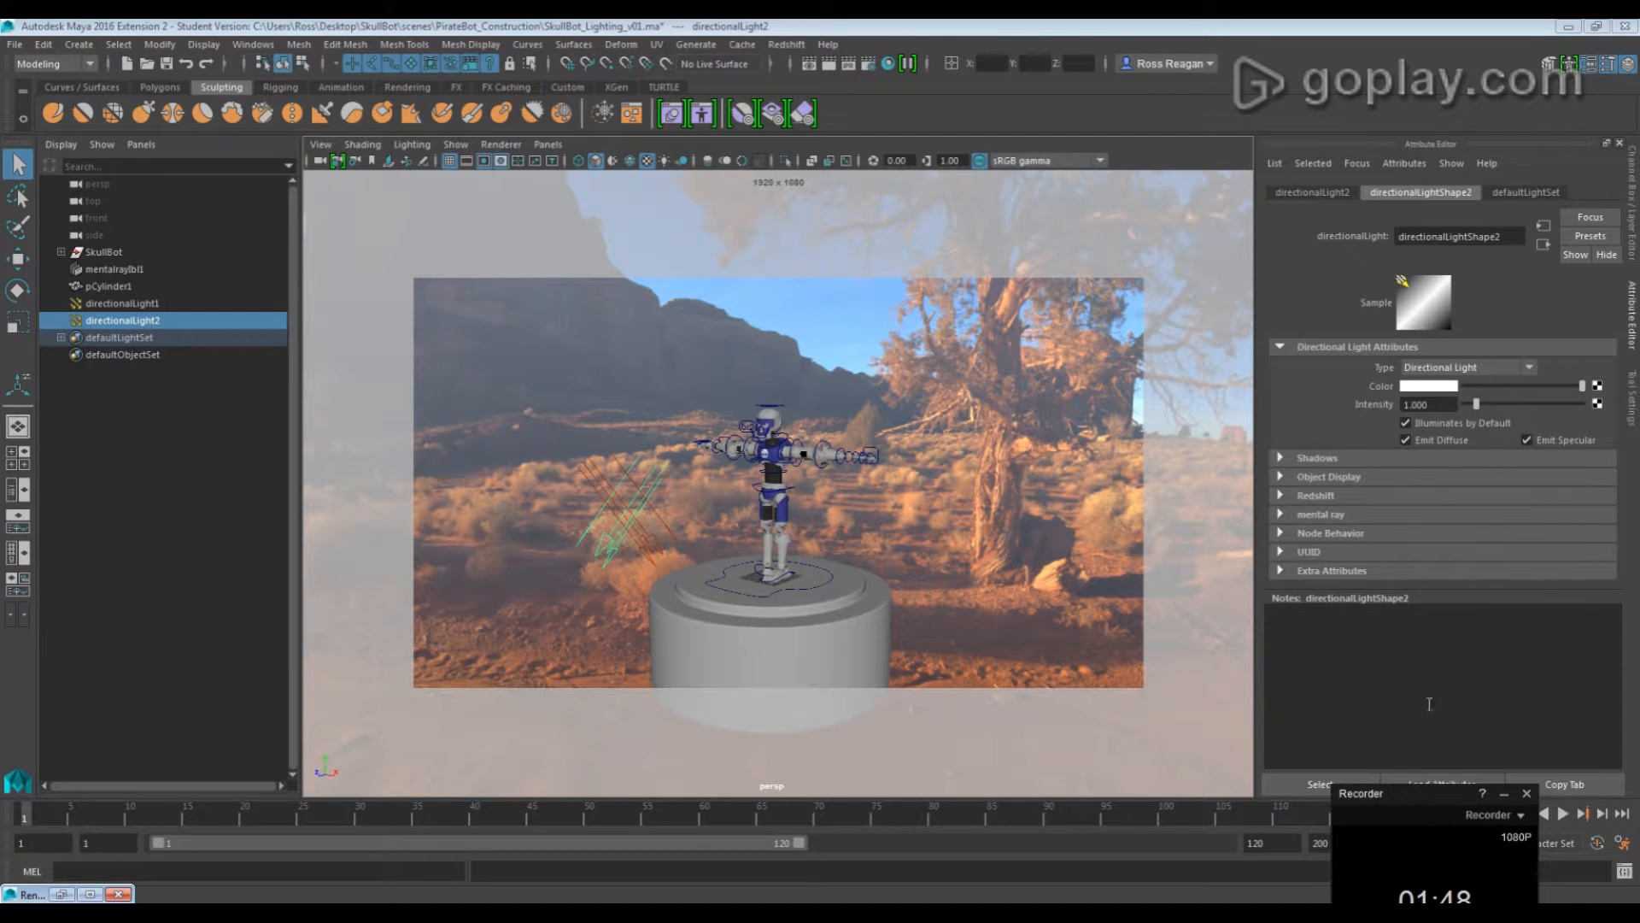
left_click(1307, 459)
left_click(1314, 512)
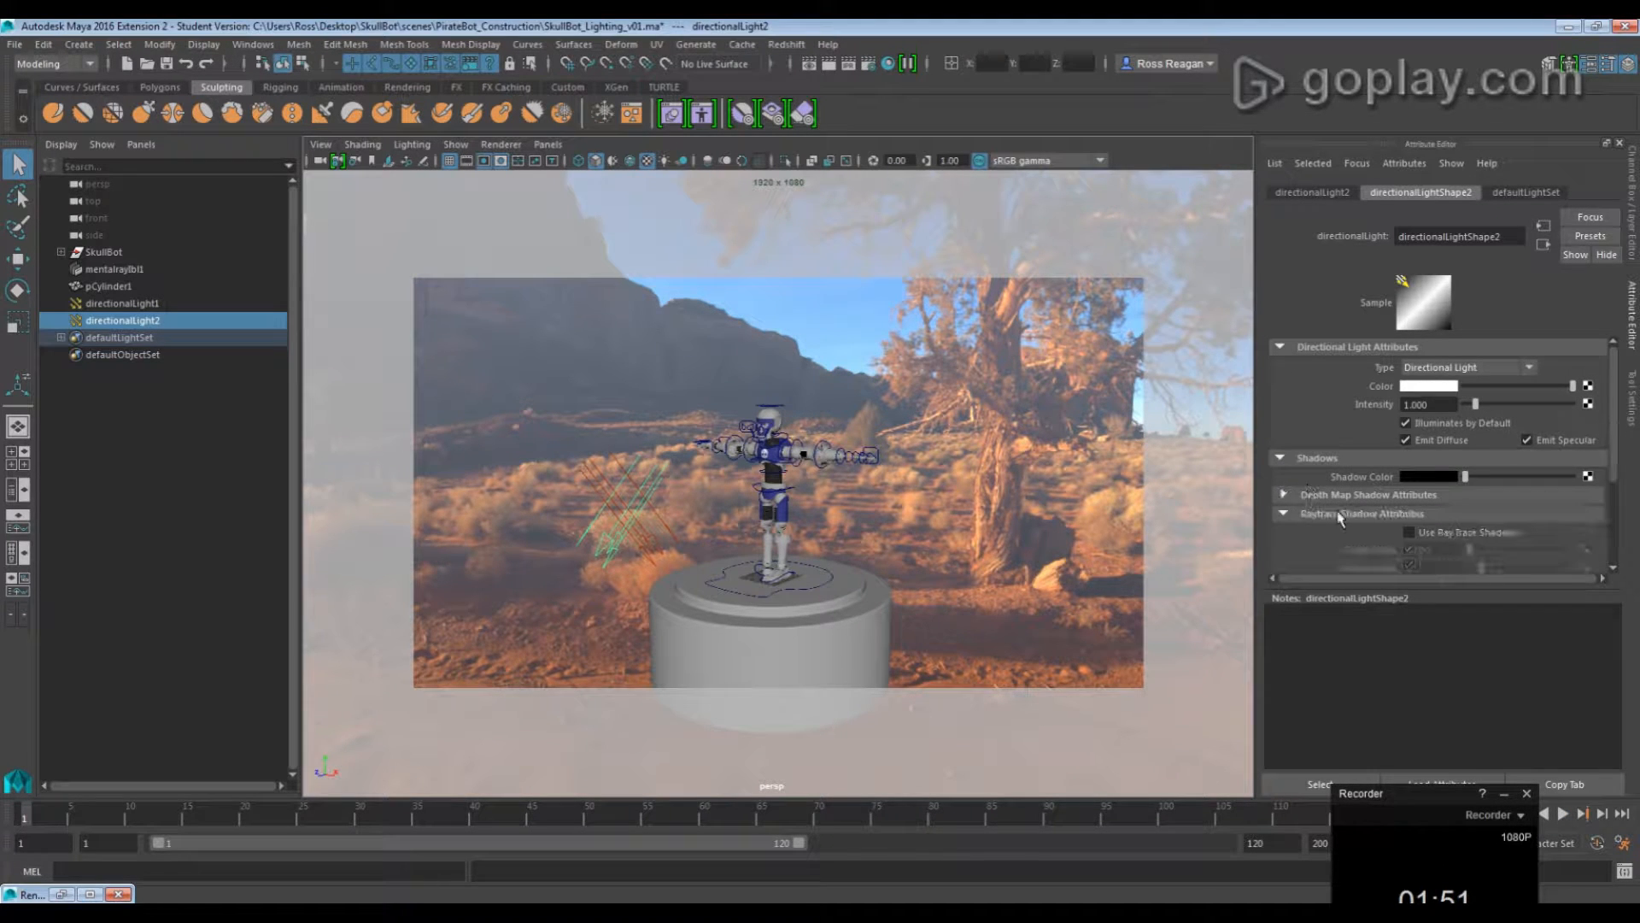
left_click(1414, 513)
left_click(1414, 513)
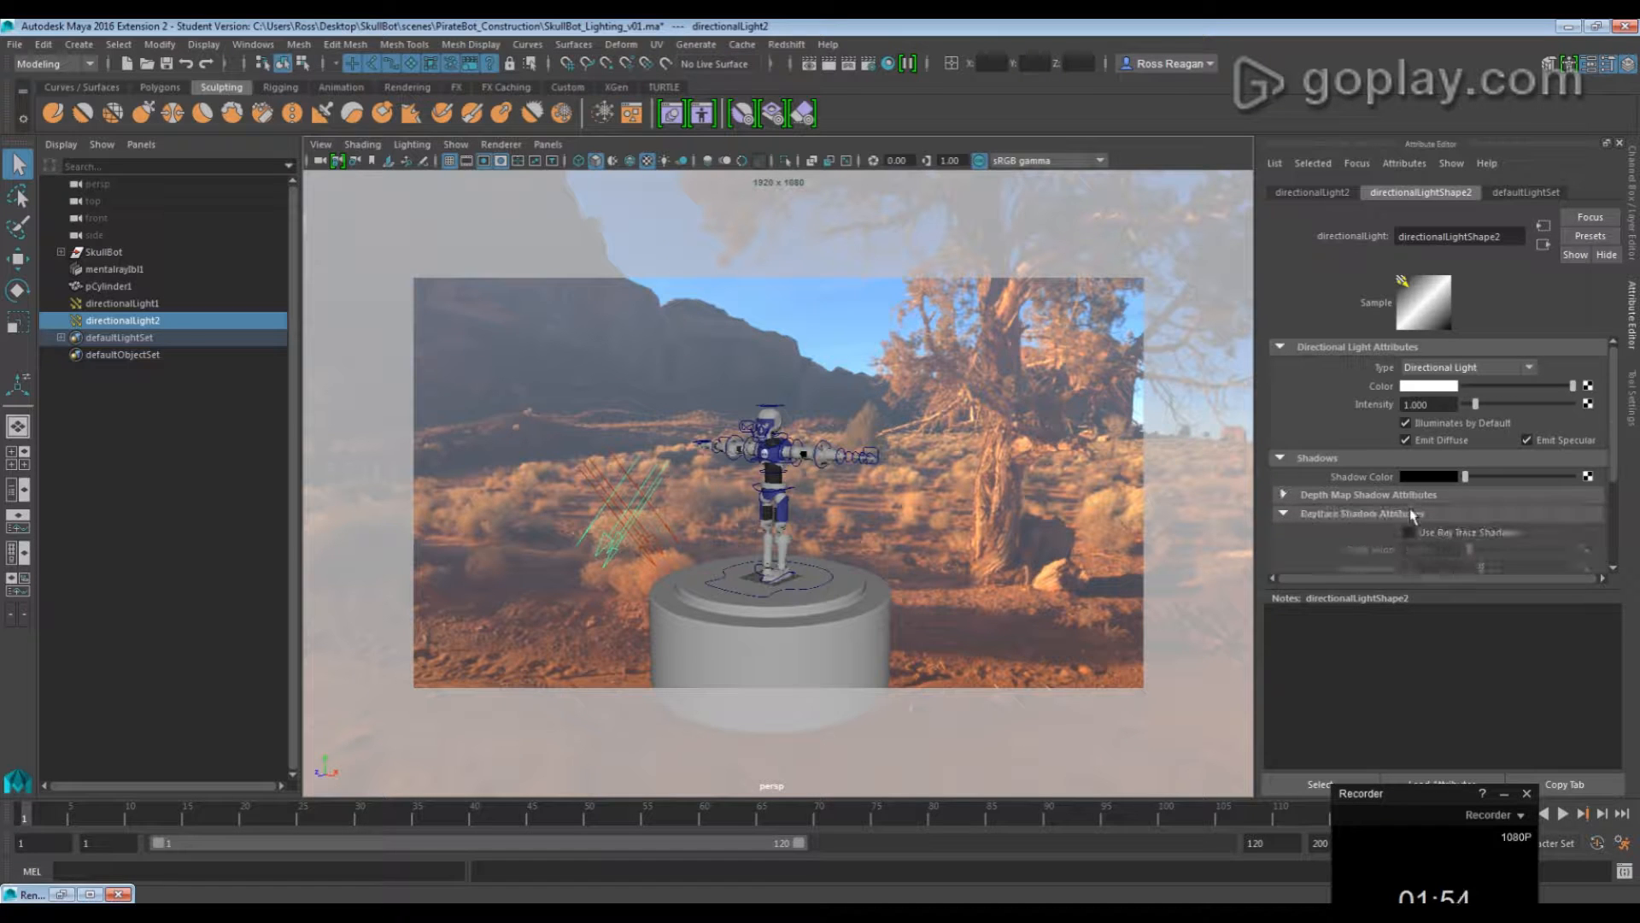
left_click(1296, 515)
left_click(1301, 460)
key("ctrl+a")
Select the robot's exterior chest mesh and display the attributes of its mia_material_x3 material
scroll(981, 510, "up", 4)
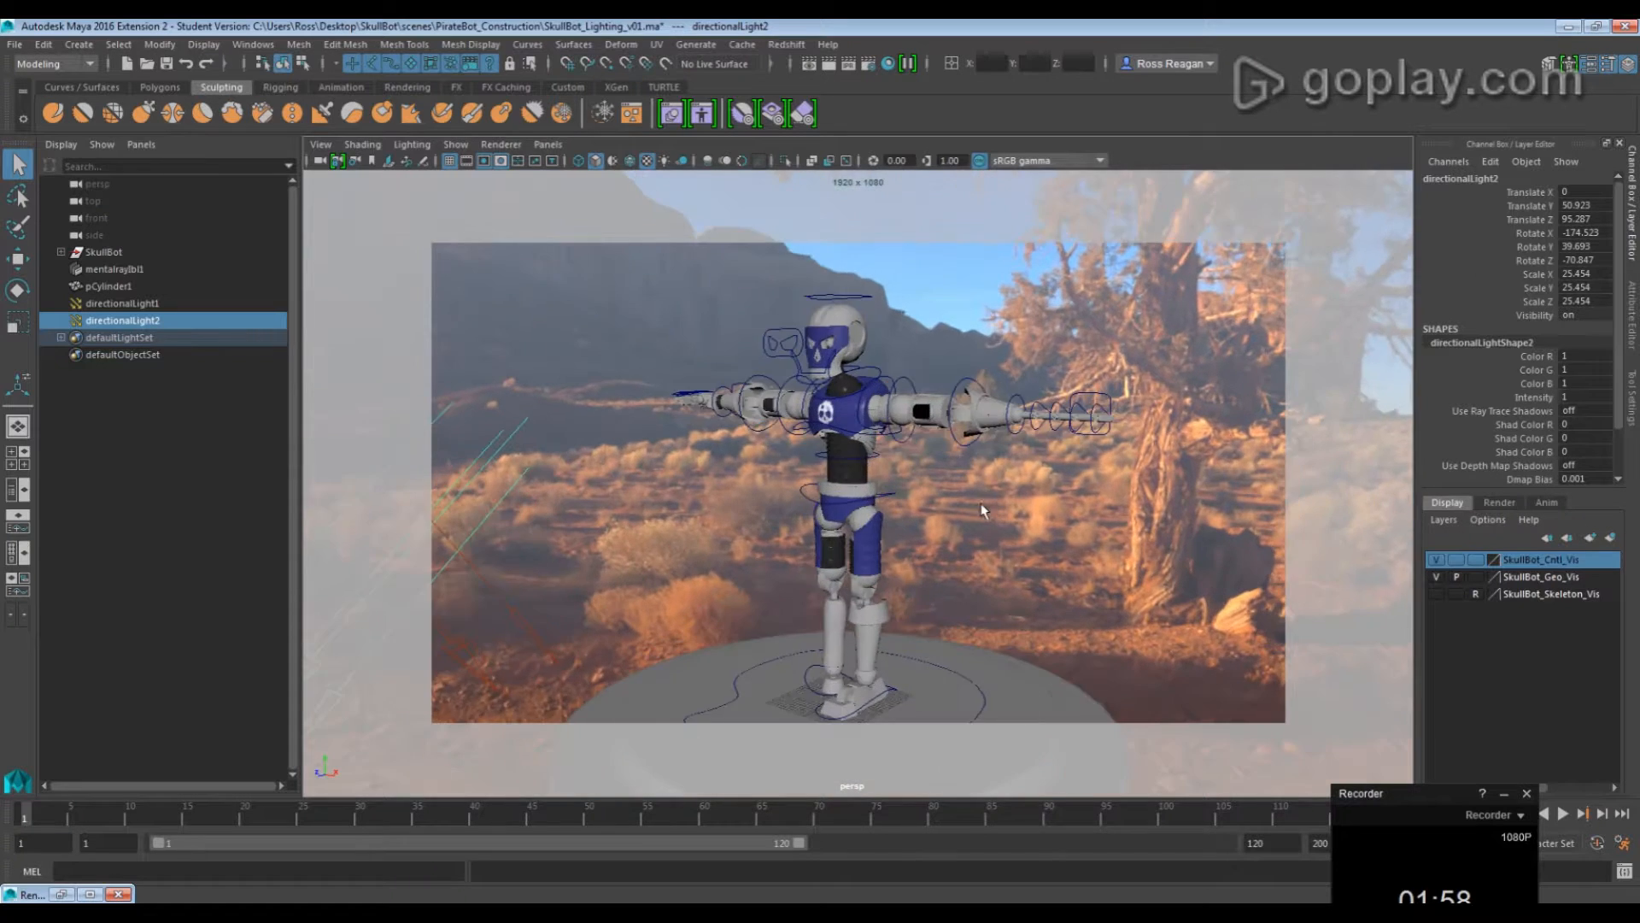
scroll(982, 511, "up", 5)
left_click(860, 408)
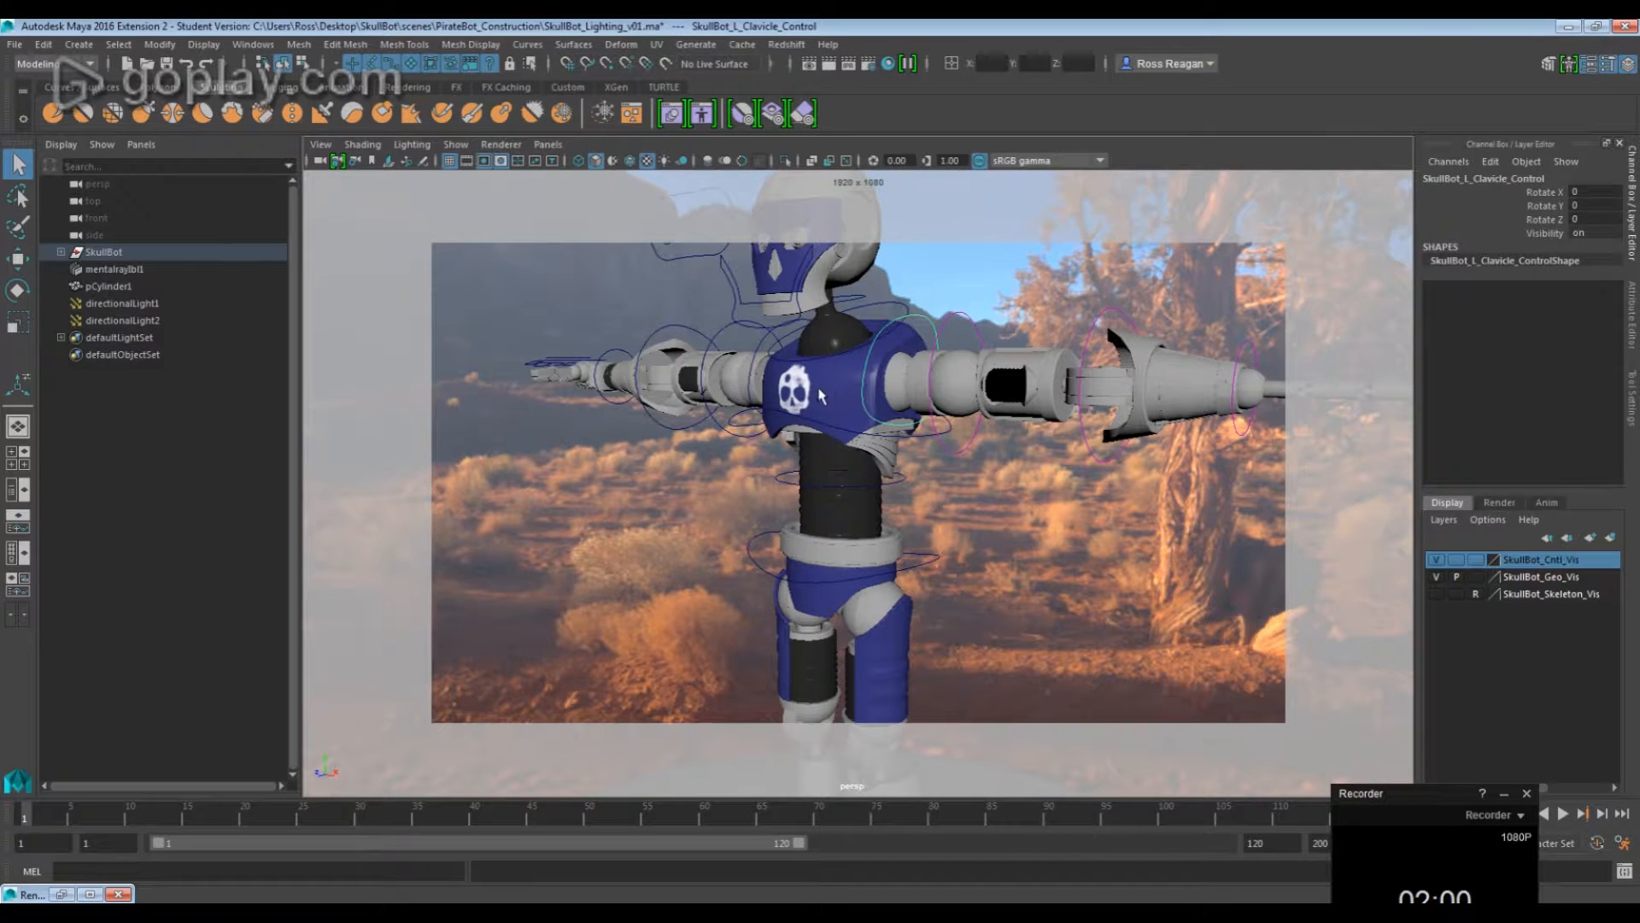
left_click(821, 395)
left_click(1632, 341)
left_click(1614, 192)
left_click(1614, 192)
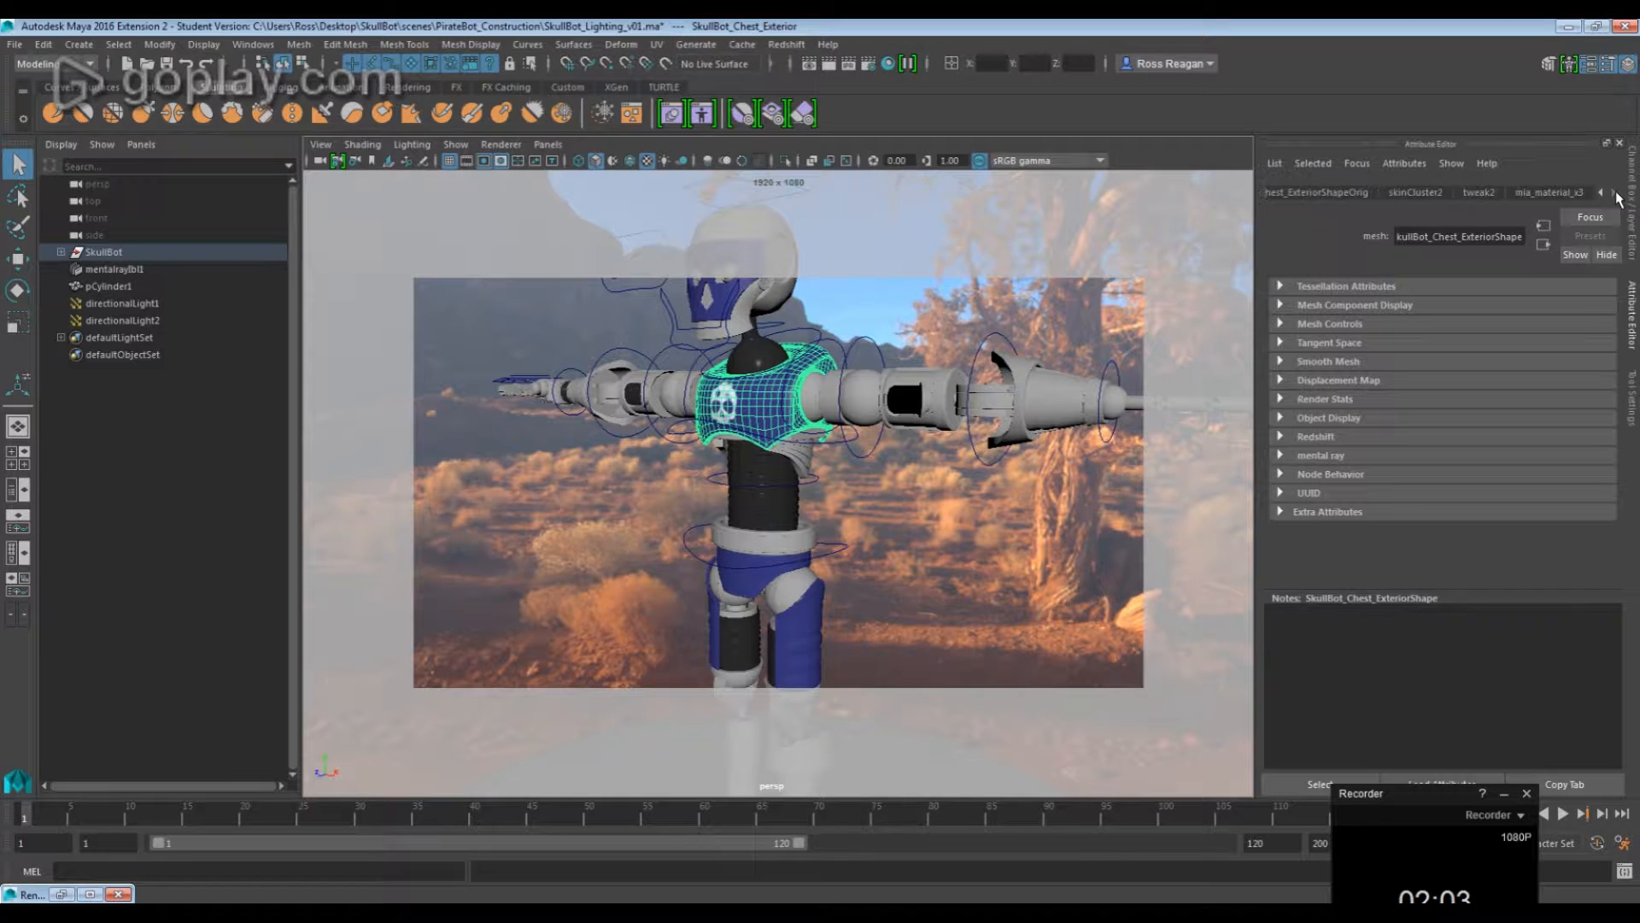
left_click(1549, 193)
Rename the chest material as SkullBot_Chest_Mat
double_click(1483, 237)
type("Skulb")
key("BackSpace")
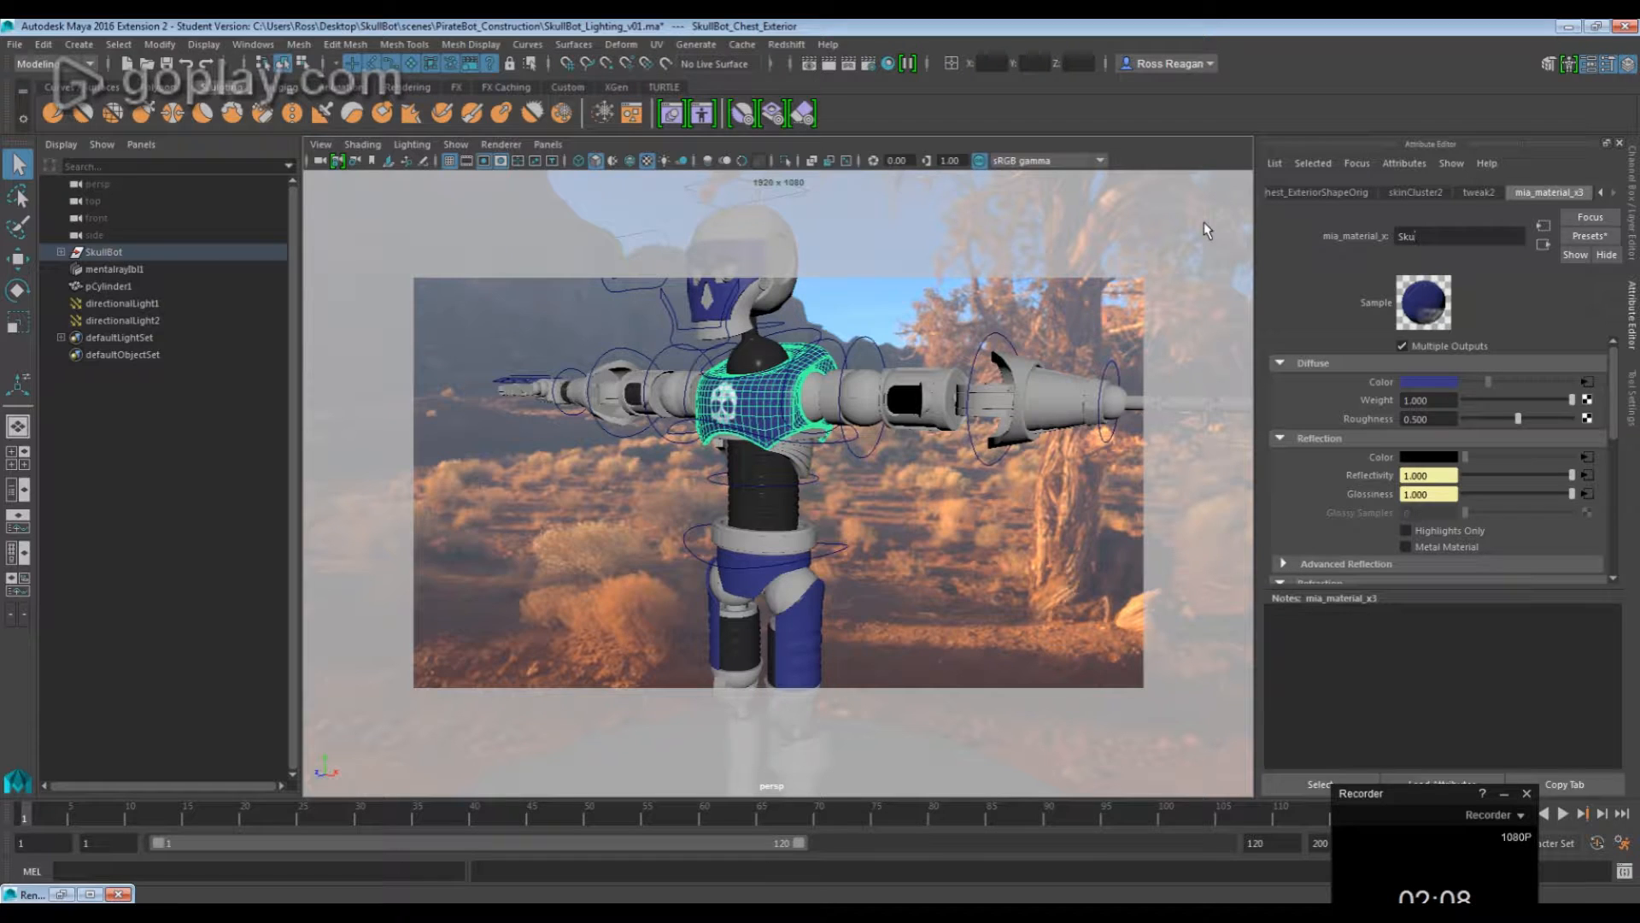
type("lBot_Chest_Mat")
key("Return")
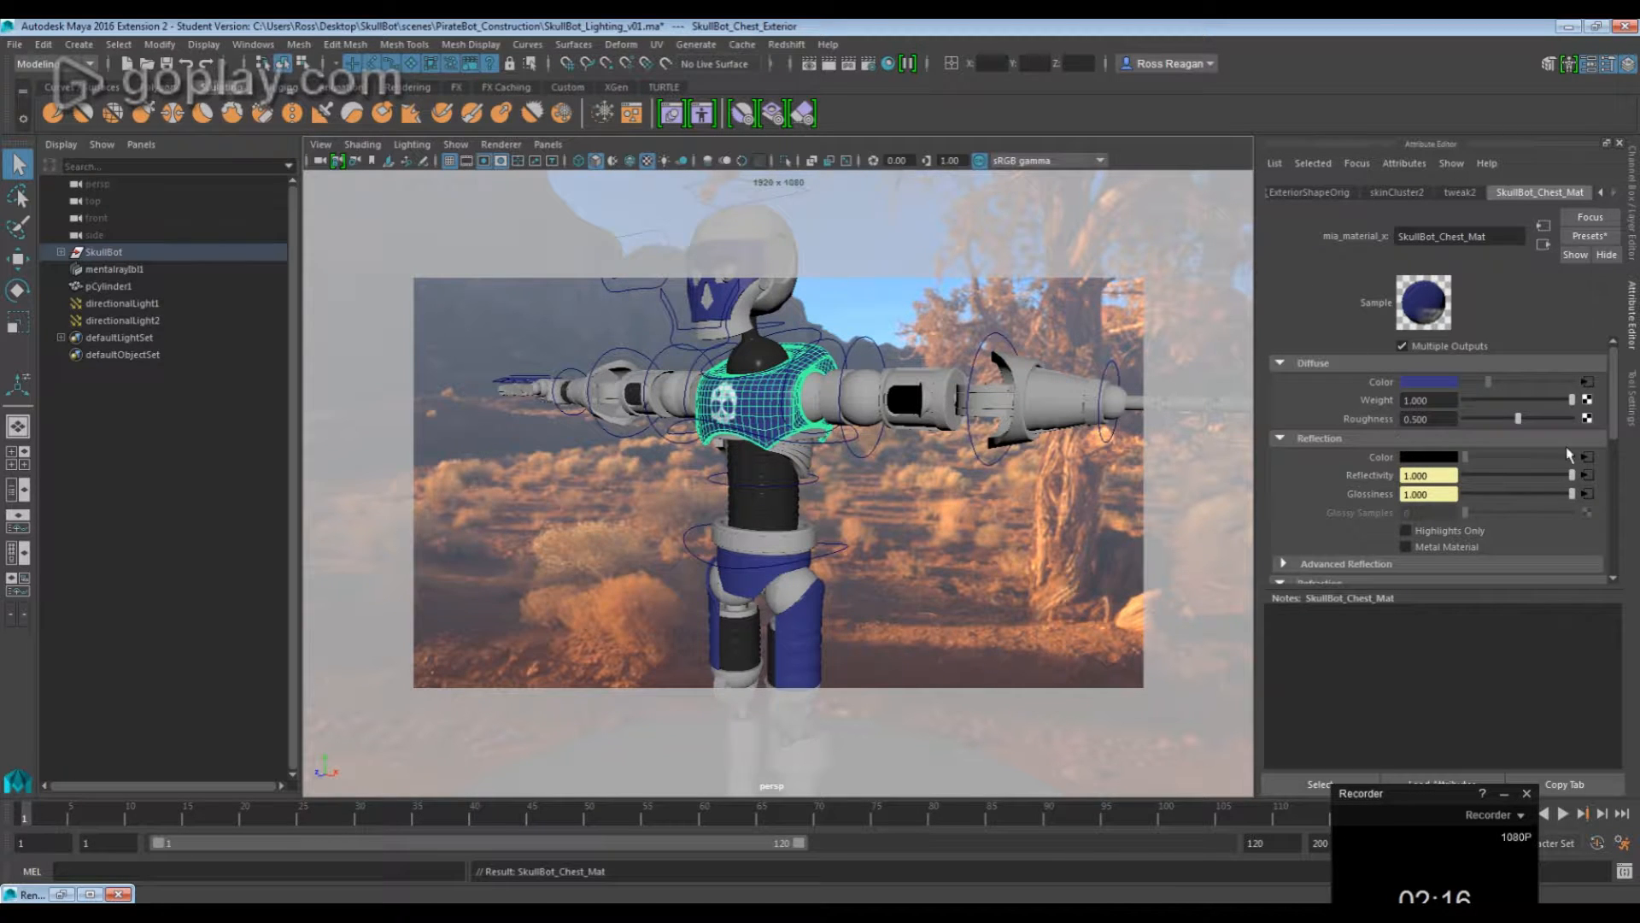
Open the Hypershade and graph the shading network of SkullBot_Chest_Mat
left_click(889, 64)
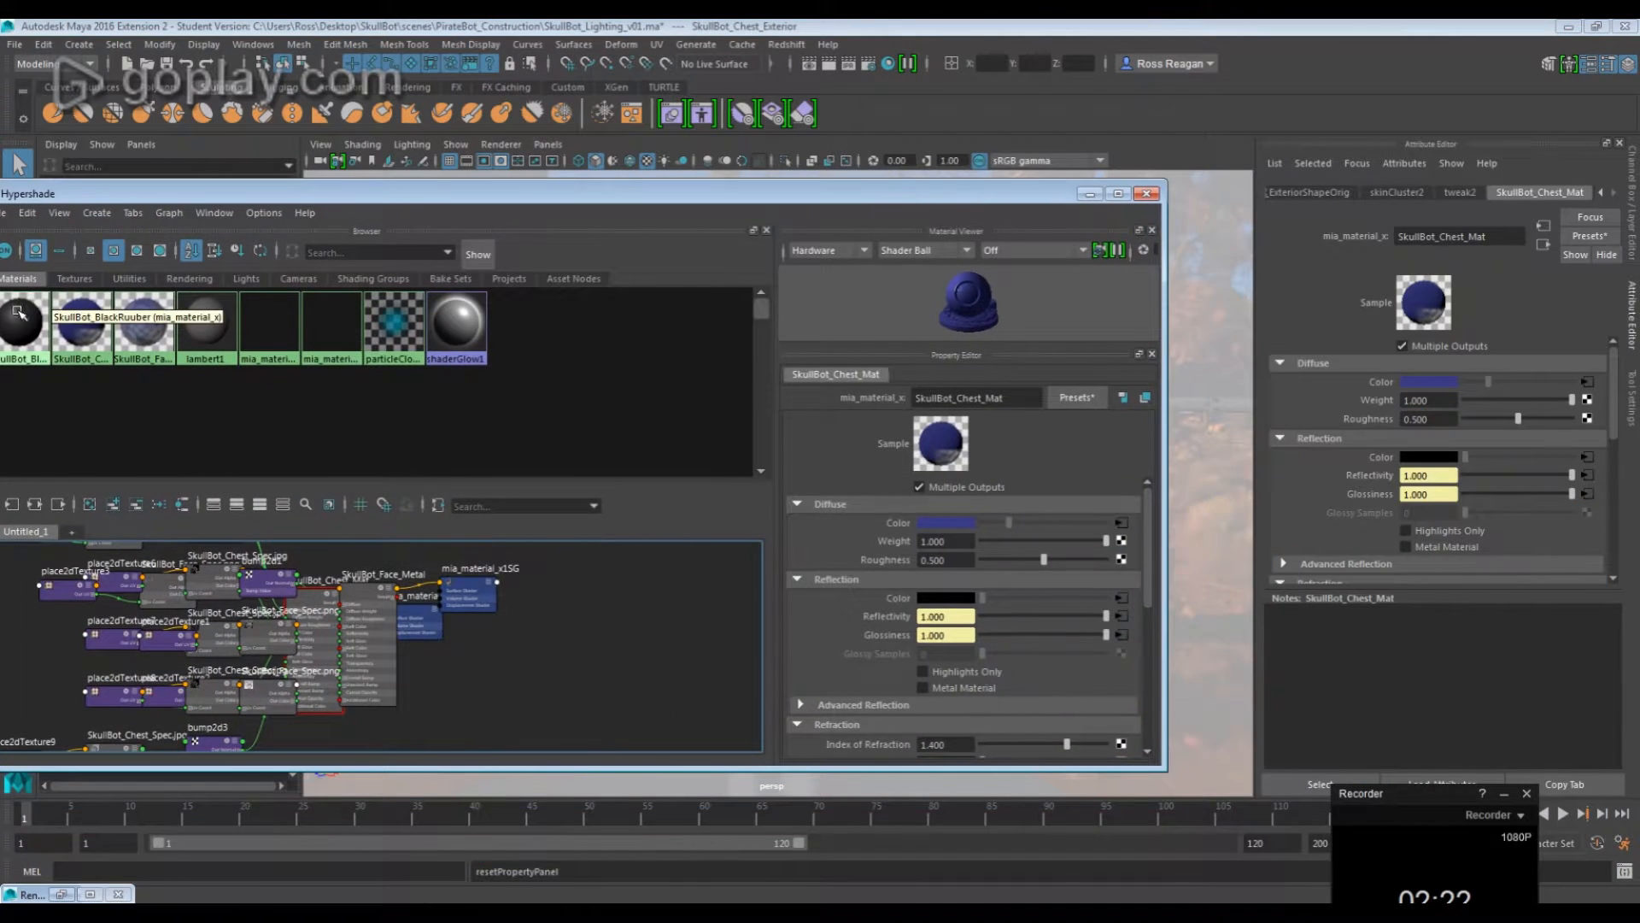
left_click(89, 314)
left_click(35, 507)
left_click_drag(478, 193, 636, 116)
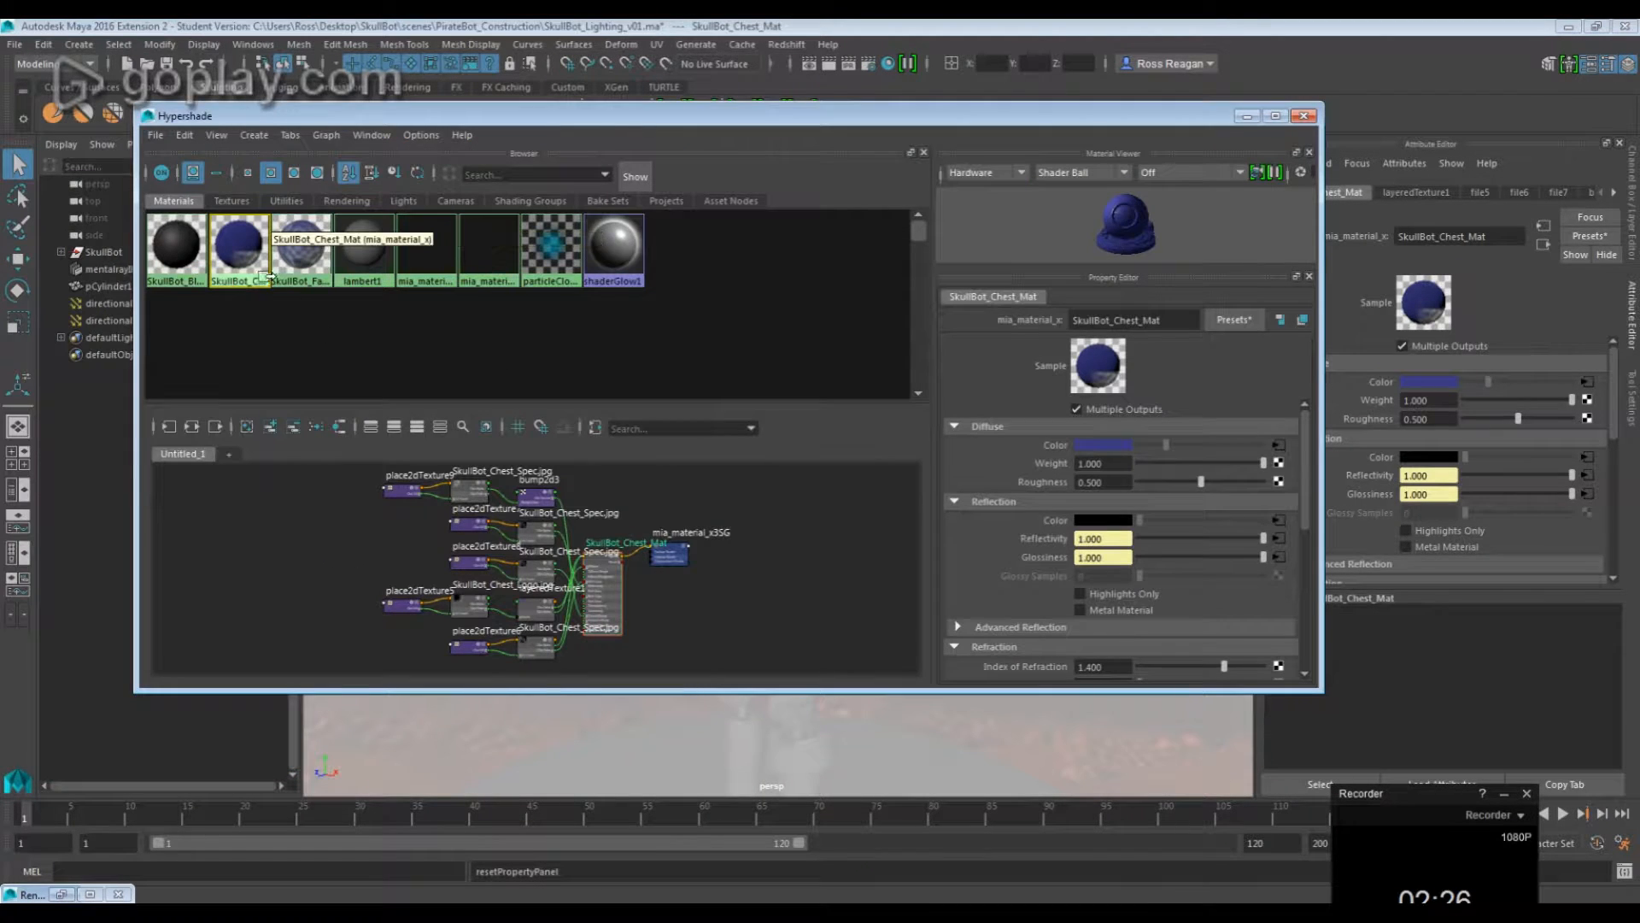
Examine how the specular, logo, layered texture and bump nodes connect to the SkullBot_Chest_Mat inputs
scroll(549, 486, "up", 5)
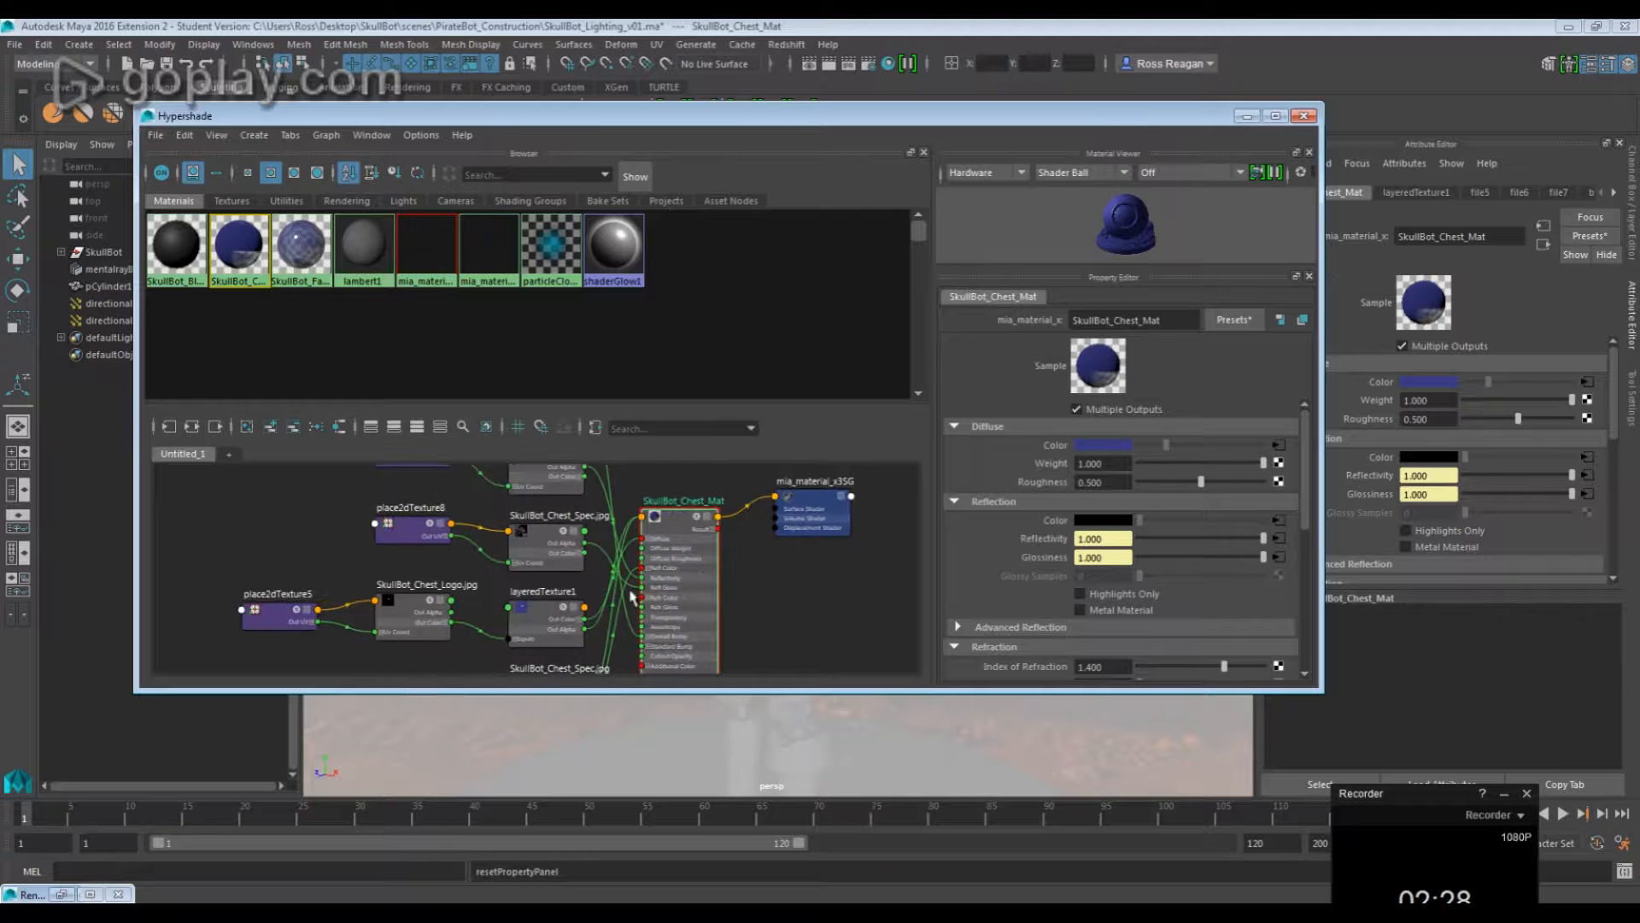
scroll(440, 540, "up", 6)
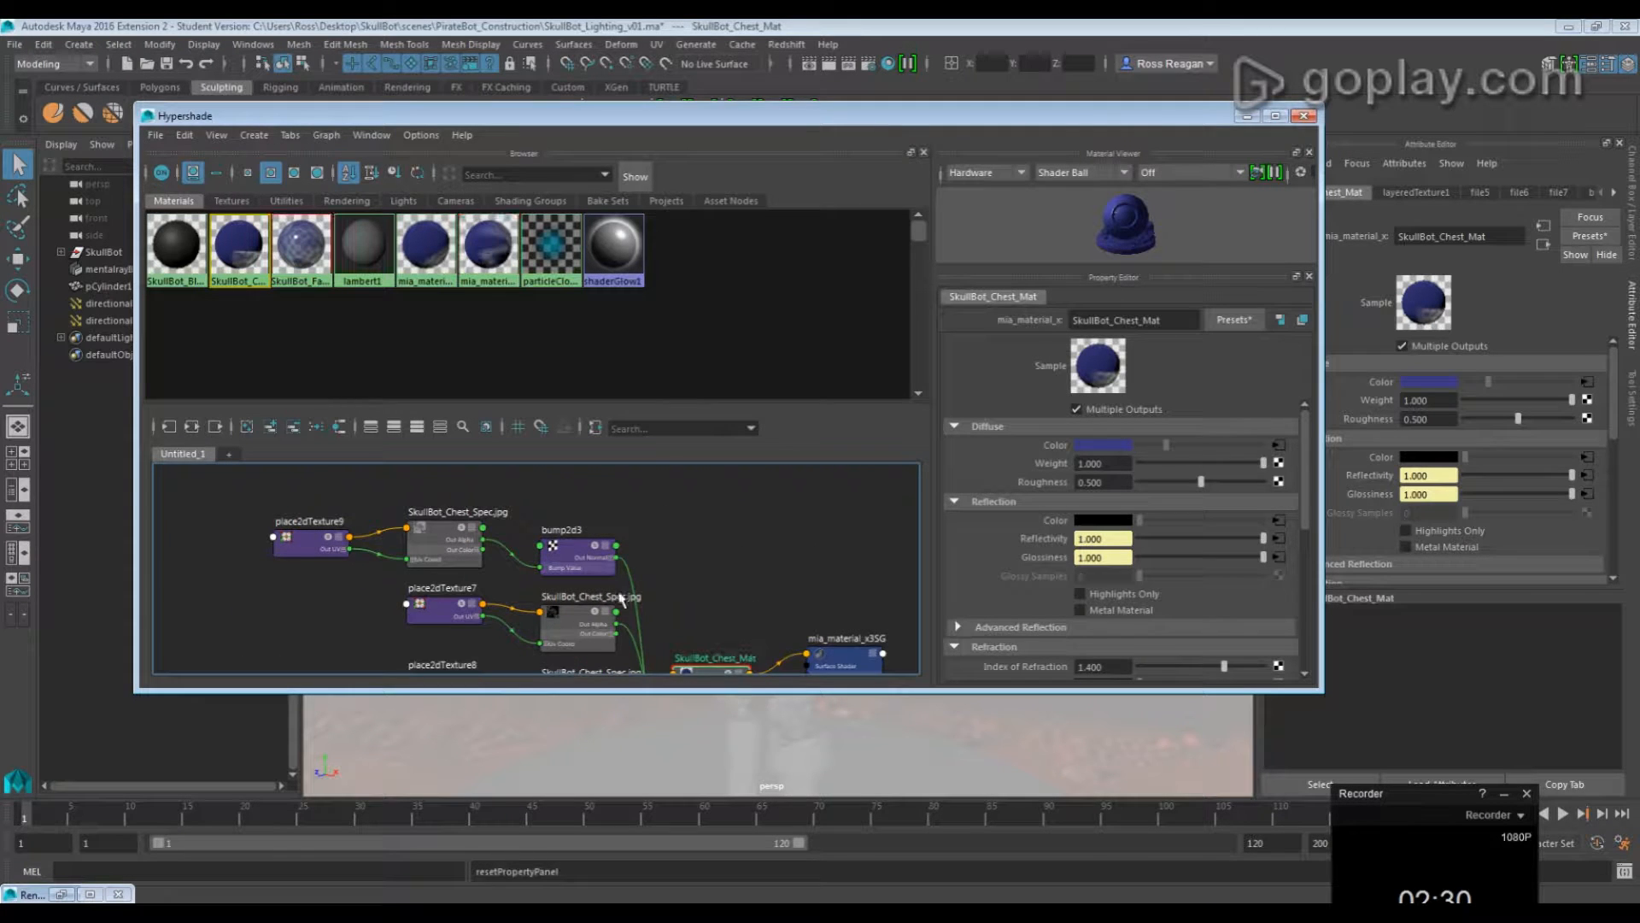
middle_click_drag(480, 559, 521, 631, "alt")
scroll(646, 598, "down", 2)
middle_click_drag(694, 630, 472, 534, "alt")
scroll(757, 634, "down", 6)
middle_click_drag(756, 634, 648, 506, "alt")
scroll(647, 511, "up", 2)
scroll(652, 538, "up", 2)
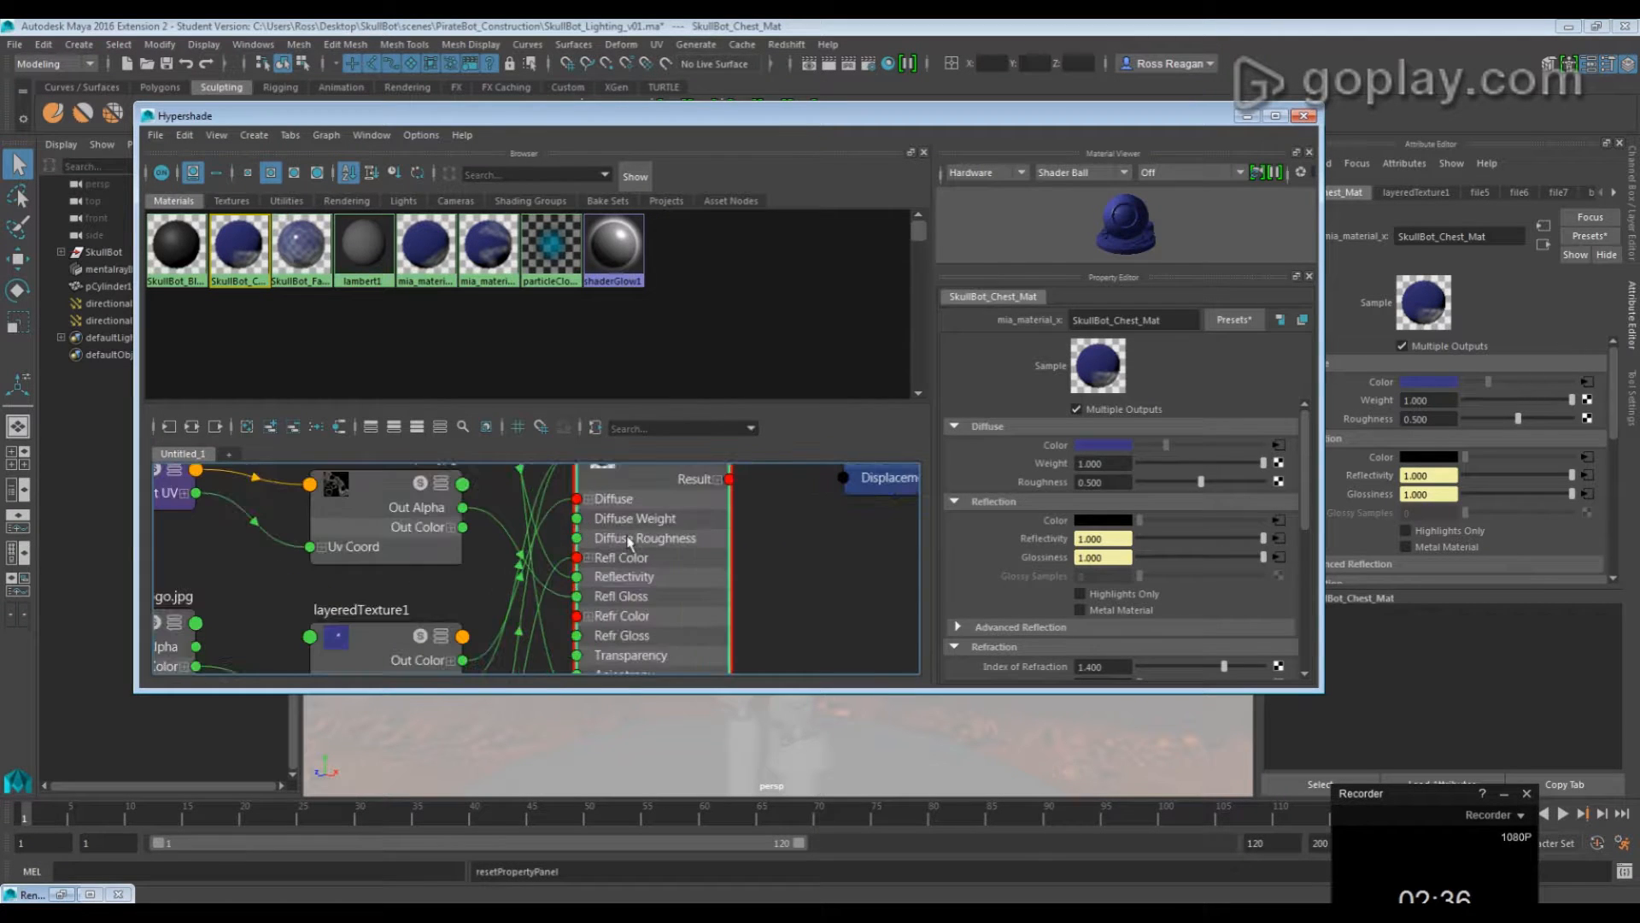
scroll(623, 540, "up", 3)
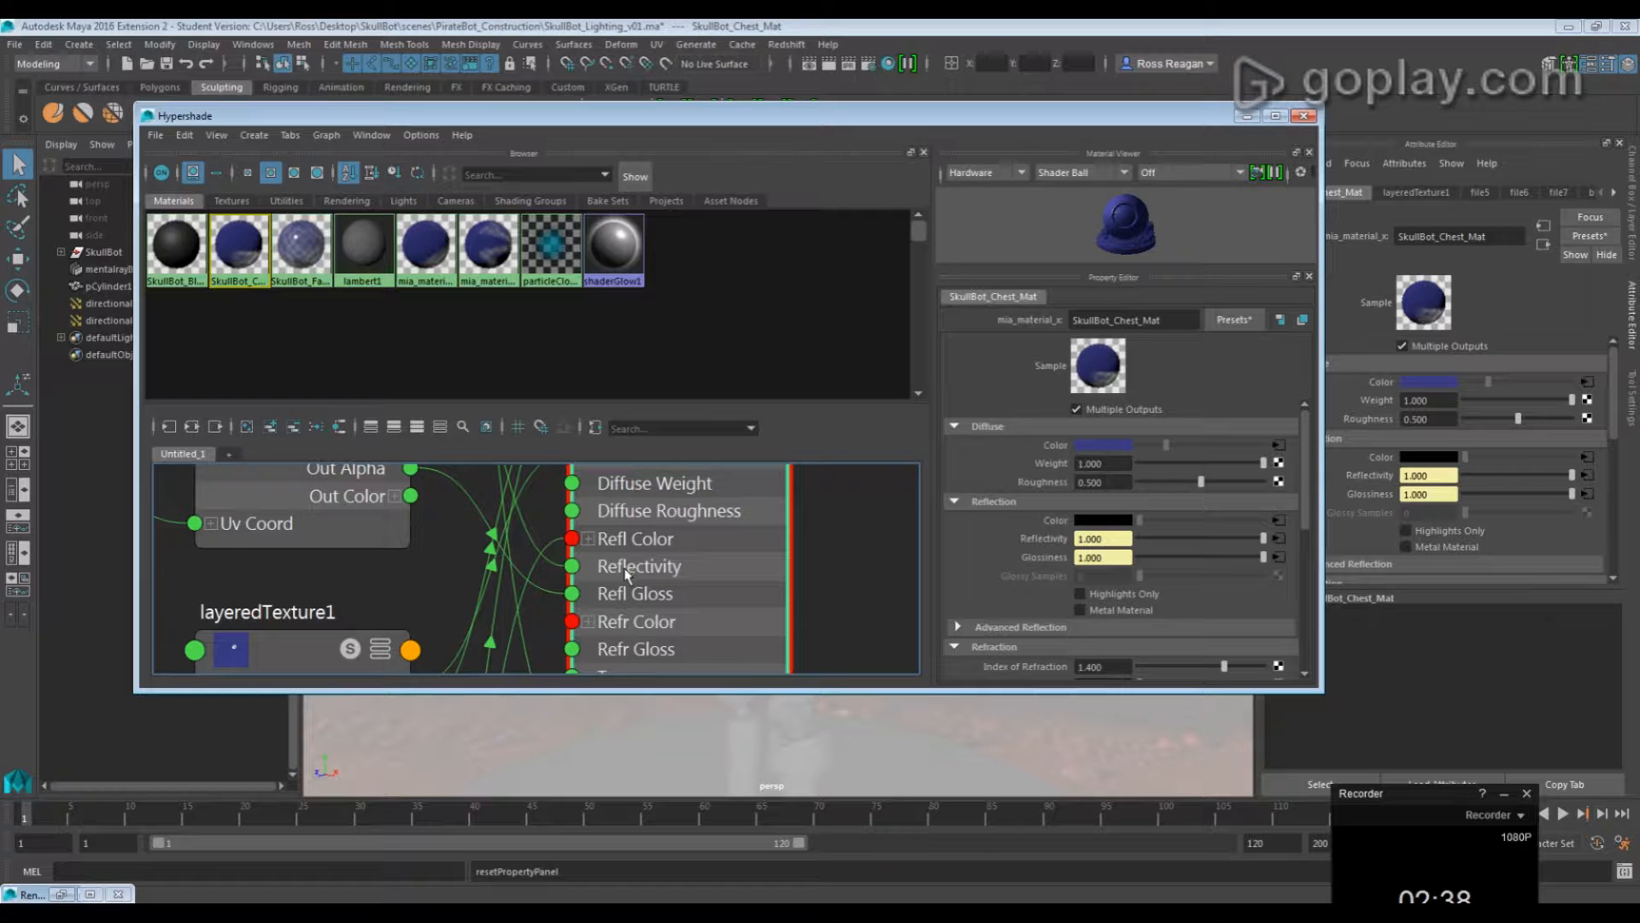
mouse_move(634, 603)
middle_mouse_down("alt")
mouse_move(624, 509)
mouse_move(622, 614)
middle_mouse_up("alt")
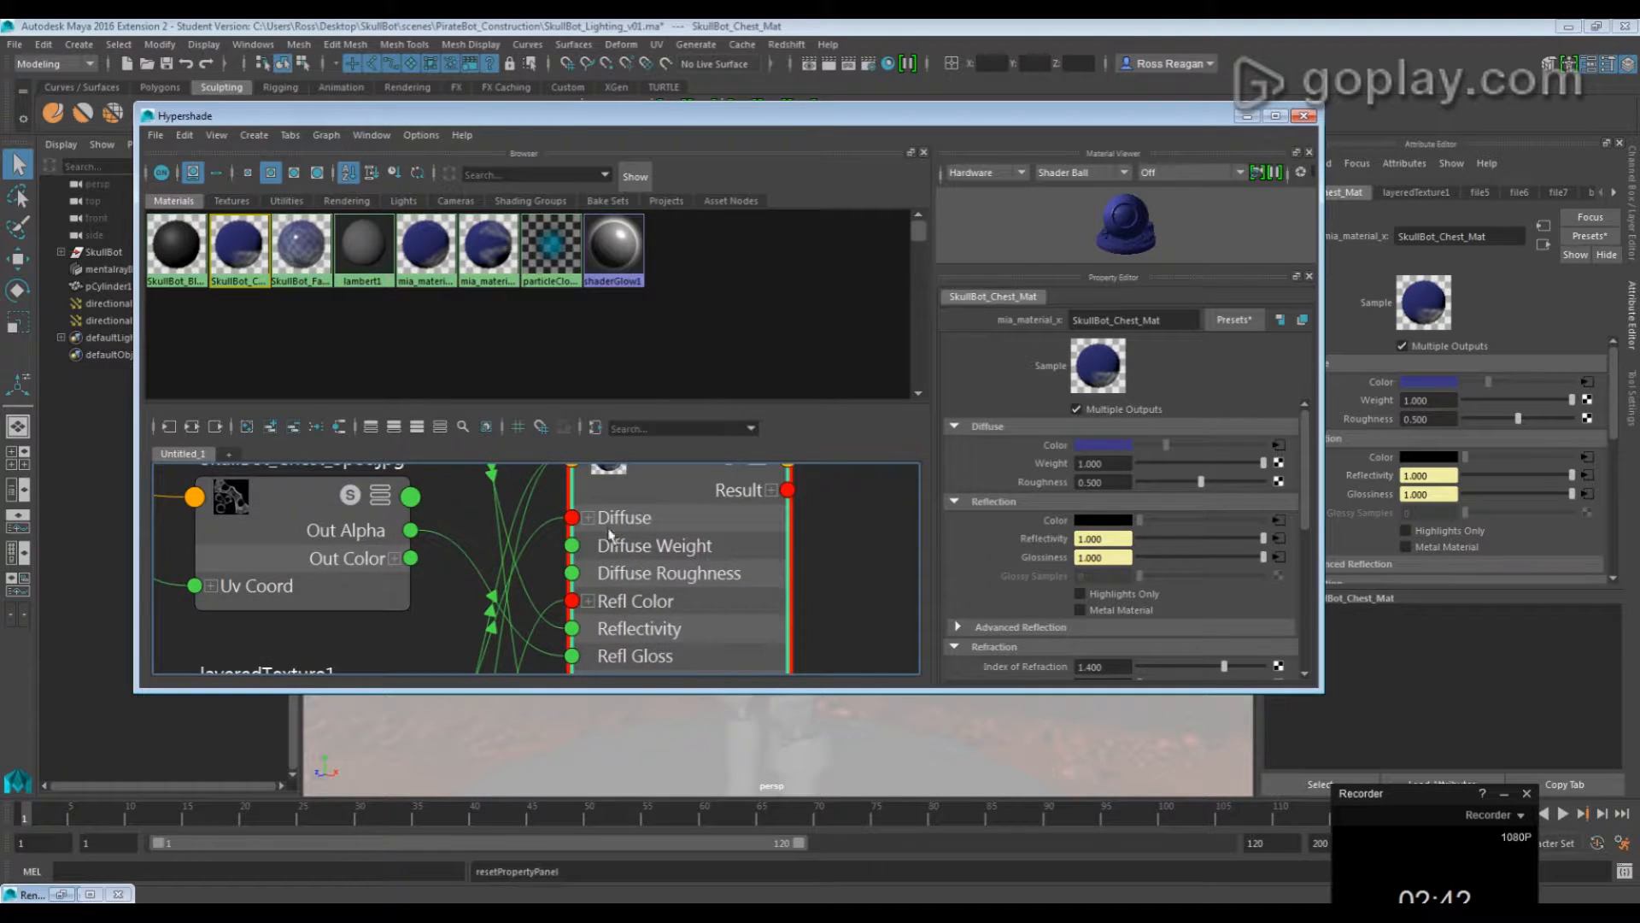
Minimize the Hypershade and inspect both layers of the layered texture connected to the chest material's diffuse color
middle_click_drag(612, 538, 649, 579, "alt")
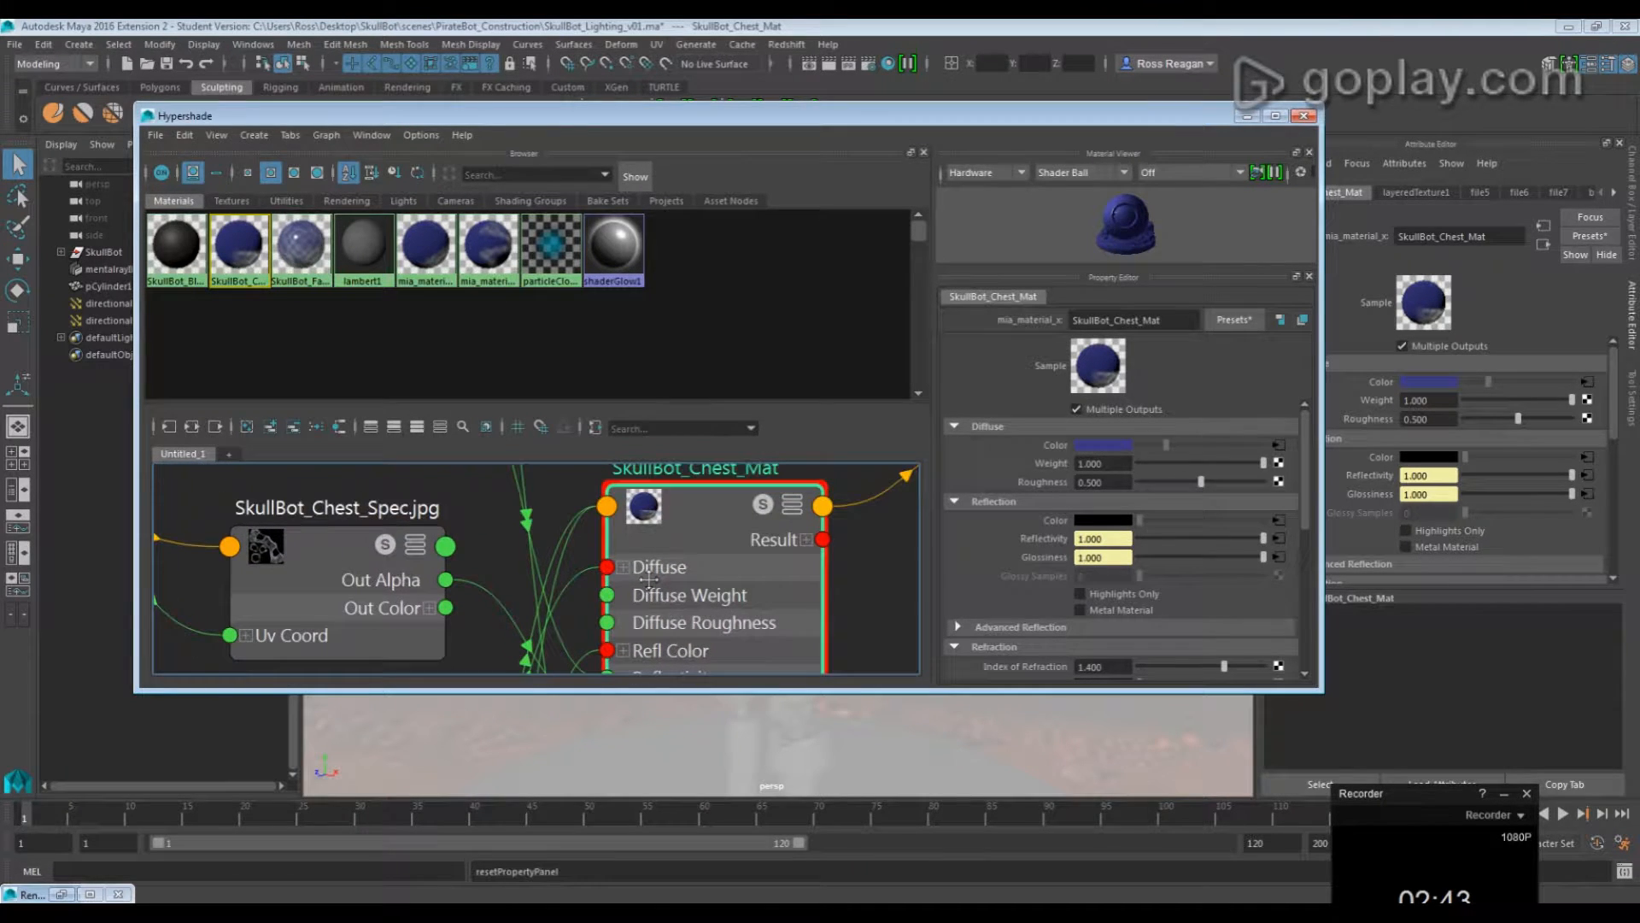
left_click(1249, 117)
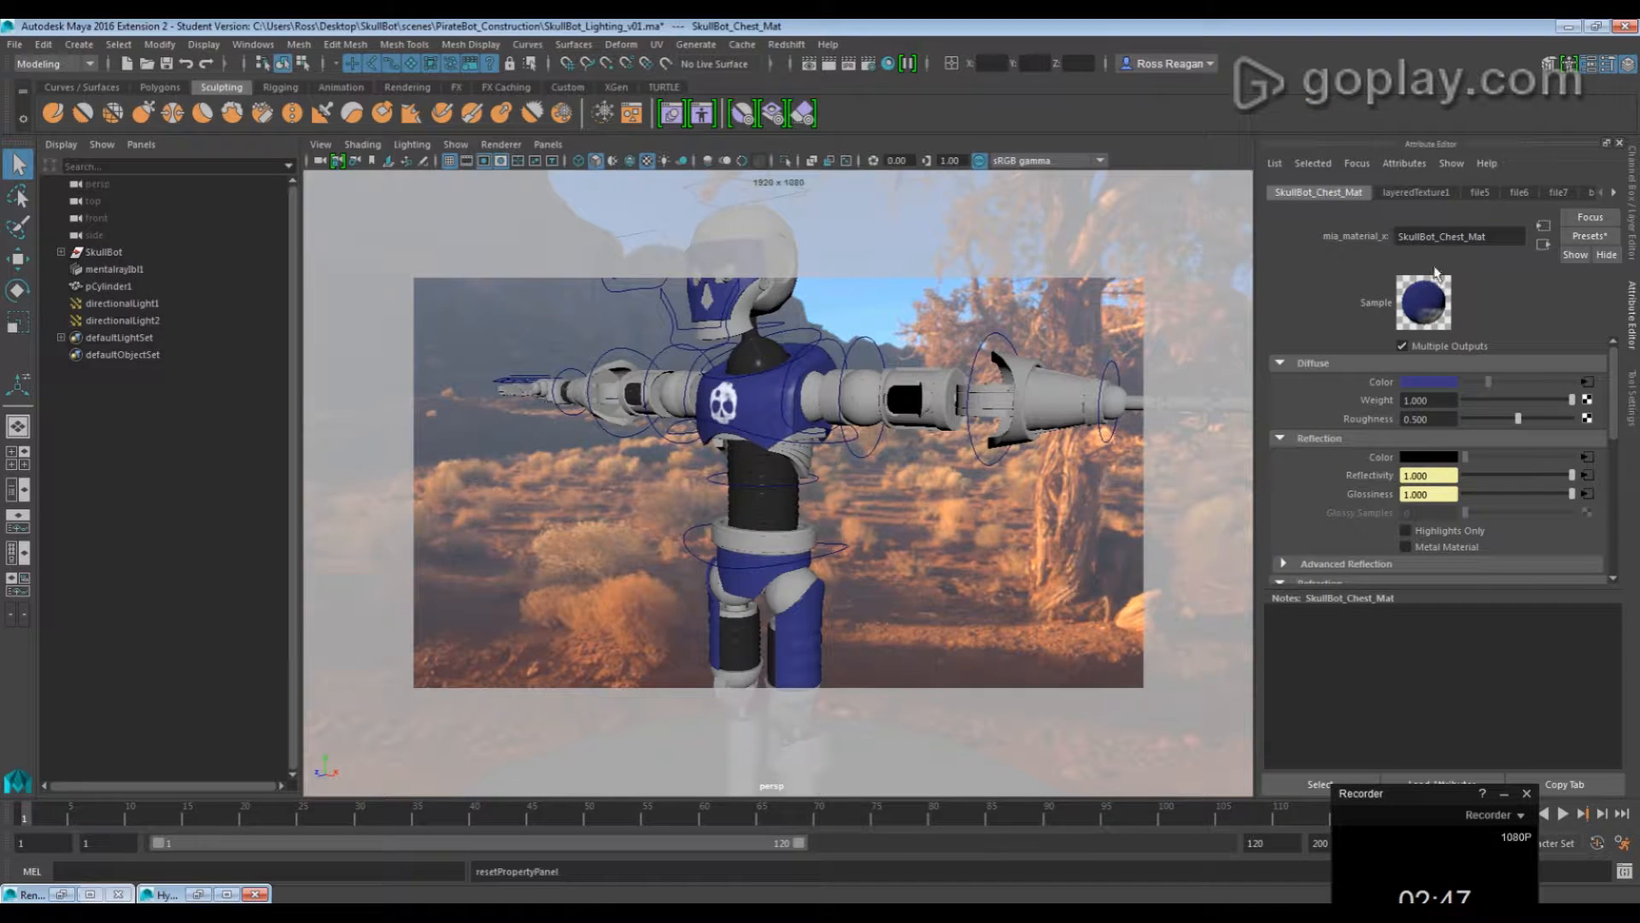
left_click(1591, 383)
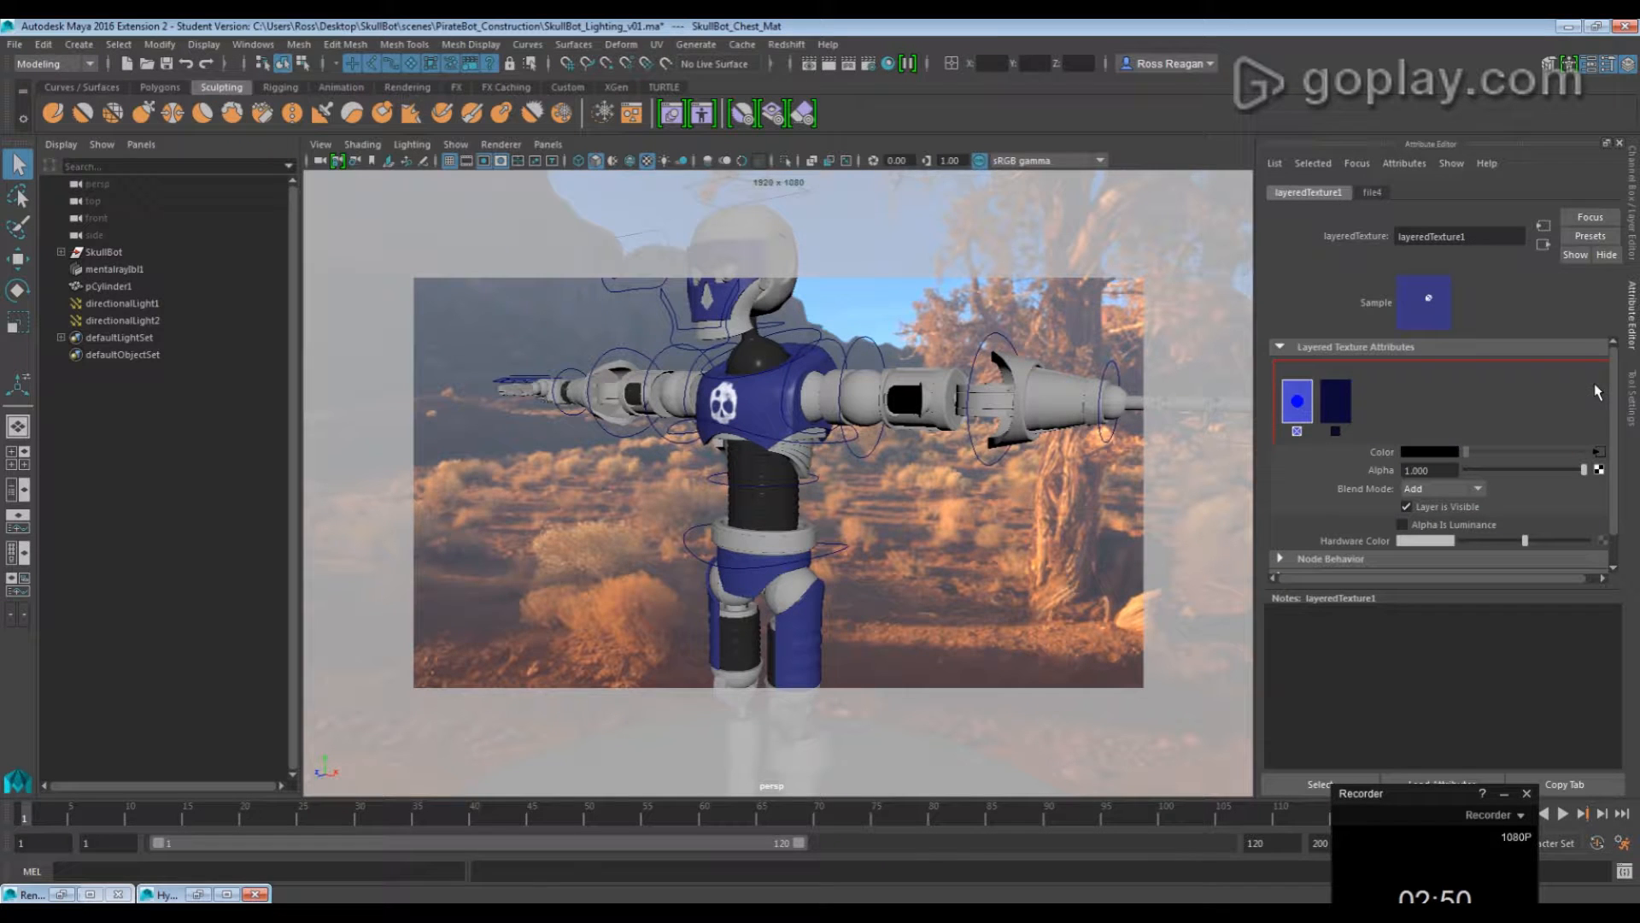
left_click(1340, 409)
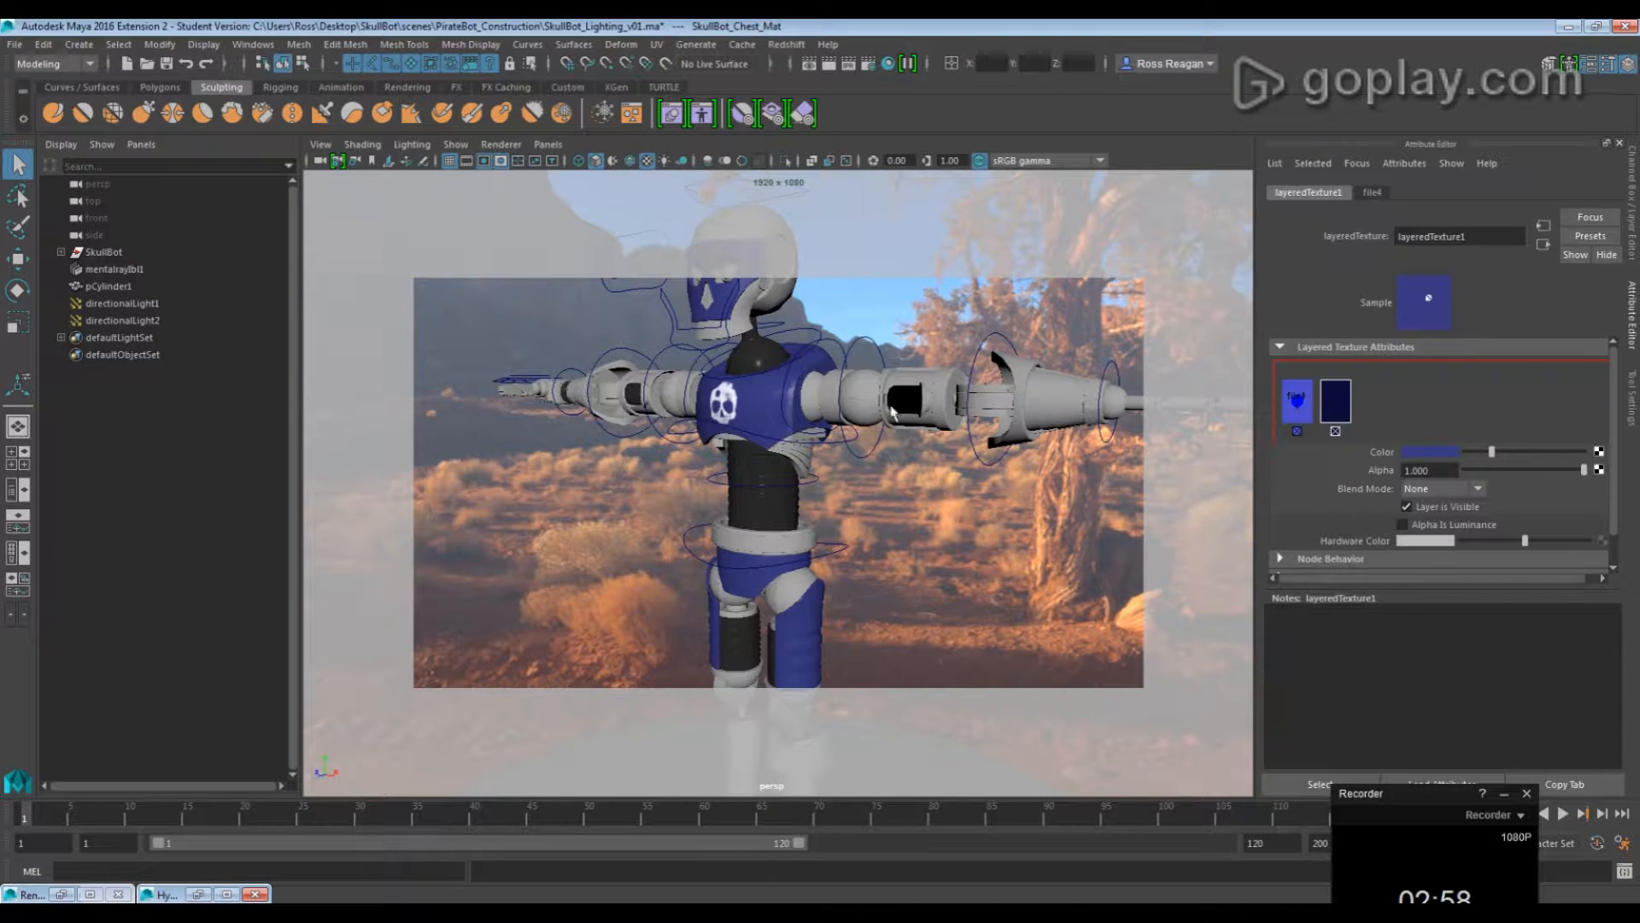
left_click(1300, 401)
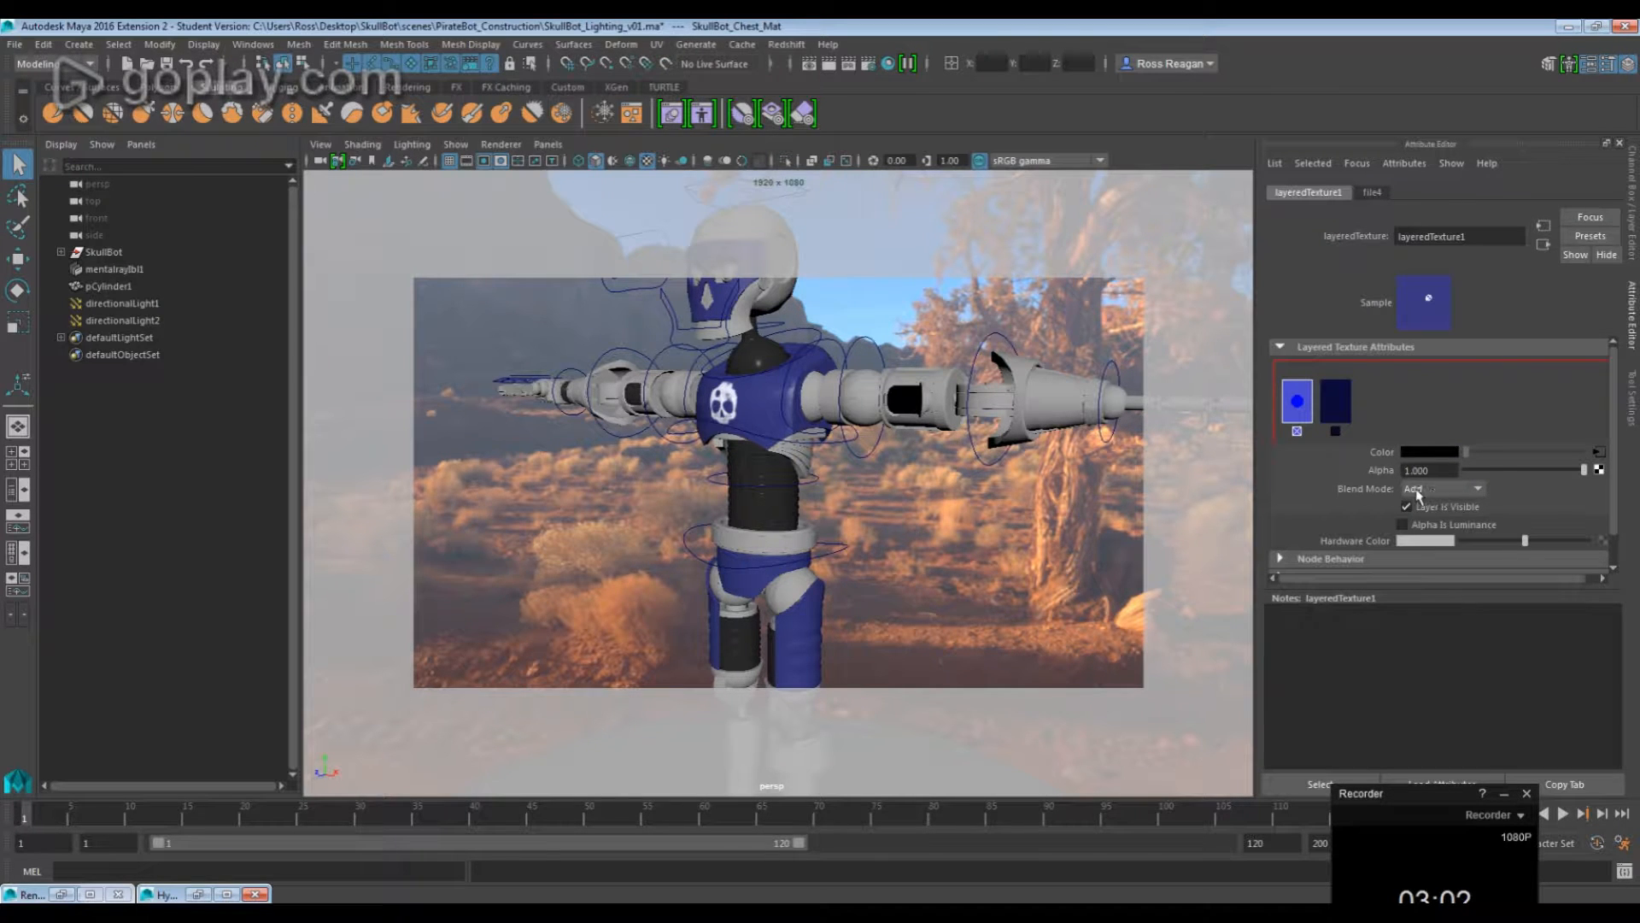
View the SkullBot_Chest_Logo.jpg image feeding the top layer's color, close it and return to the layered texture's attributes
left_click(1597, 453)
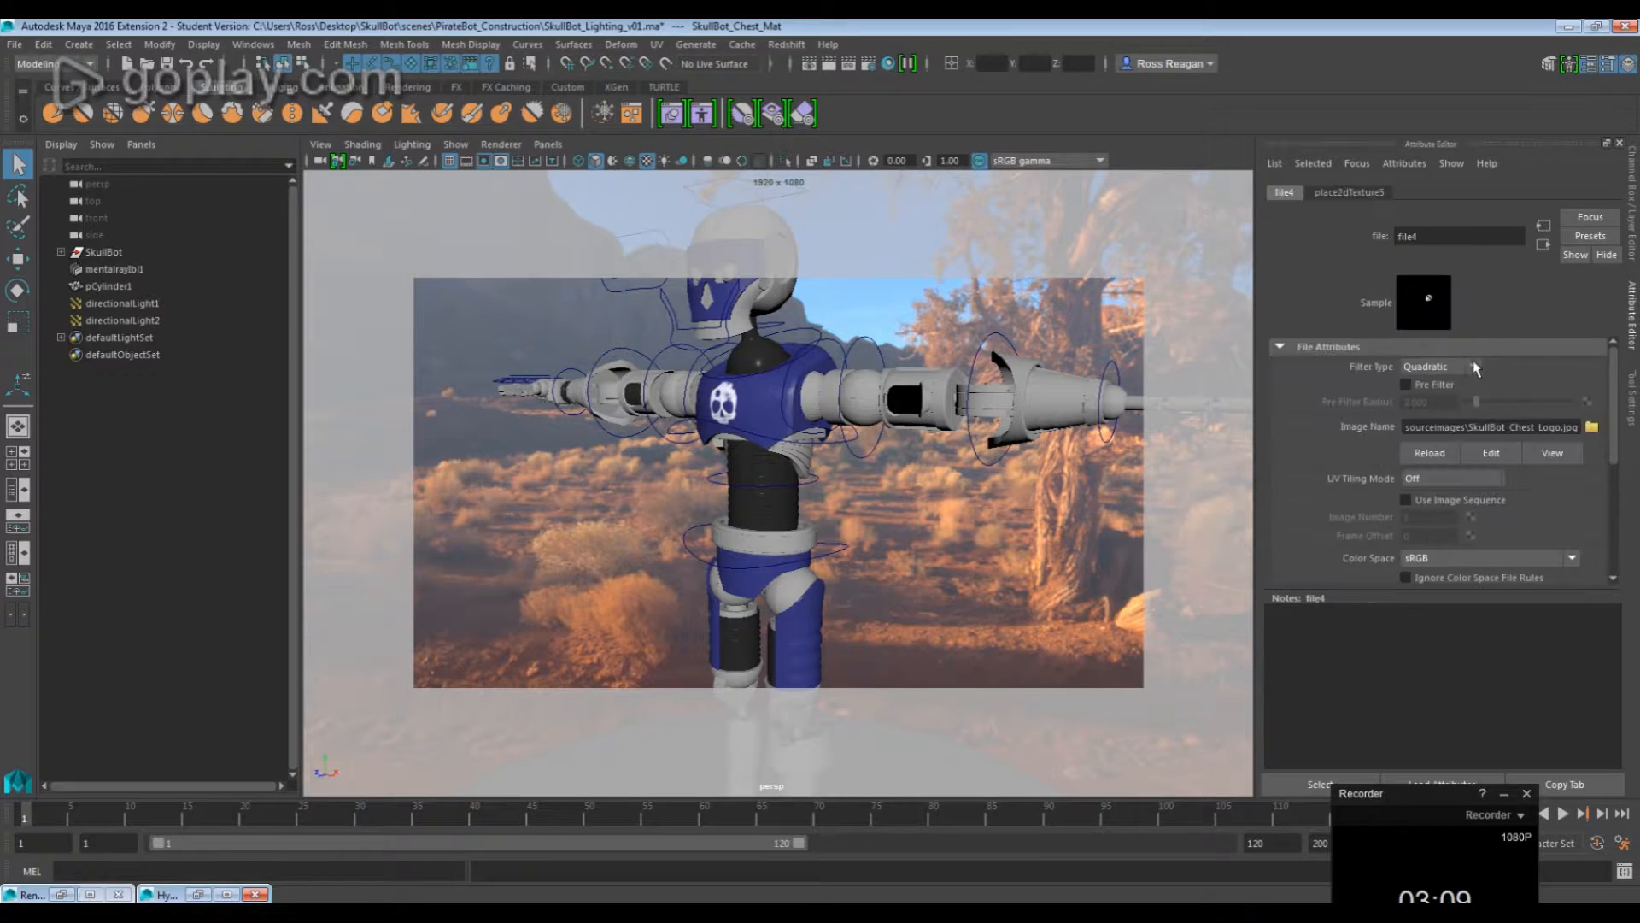
left_click(1543, 456)
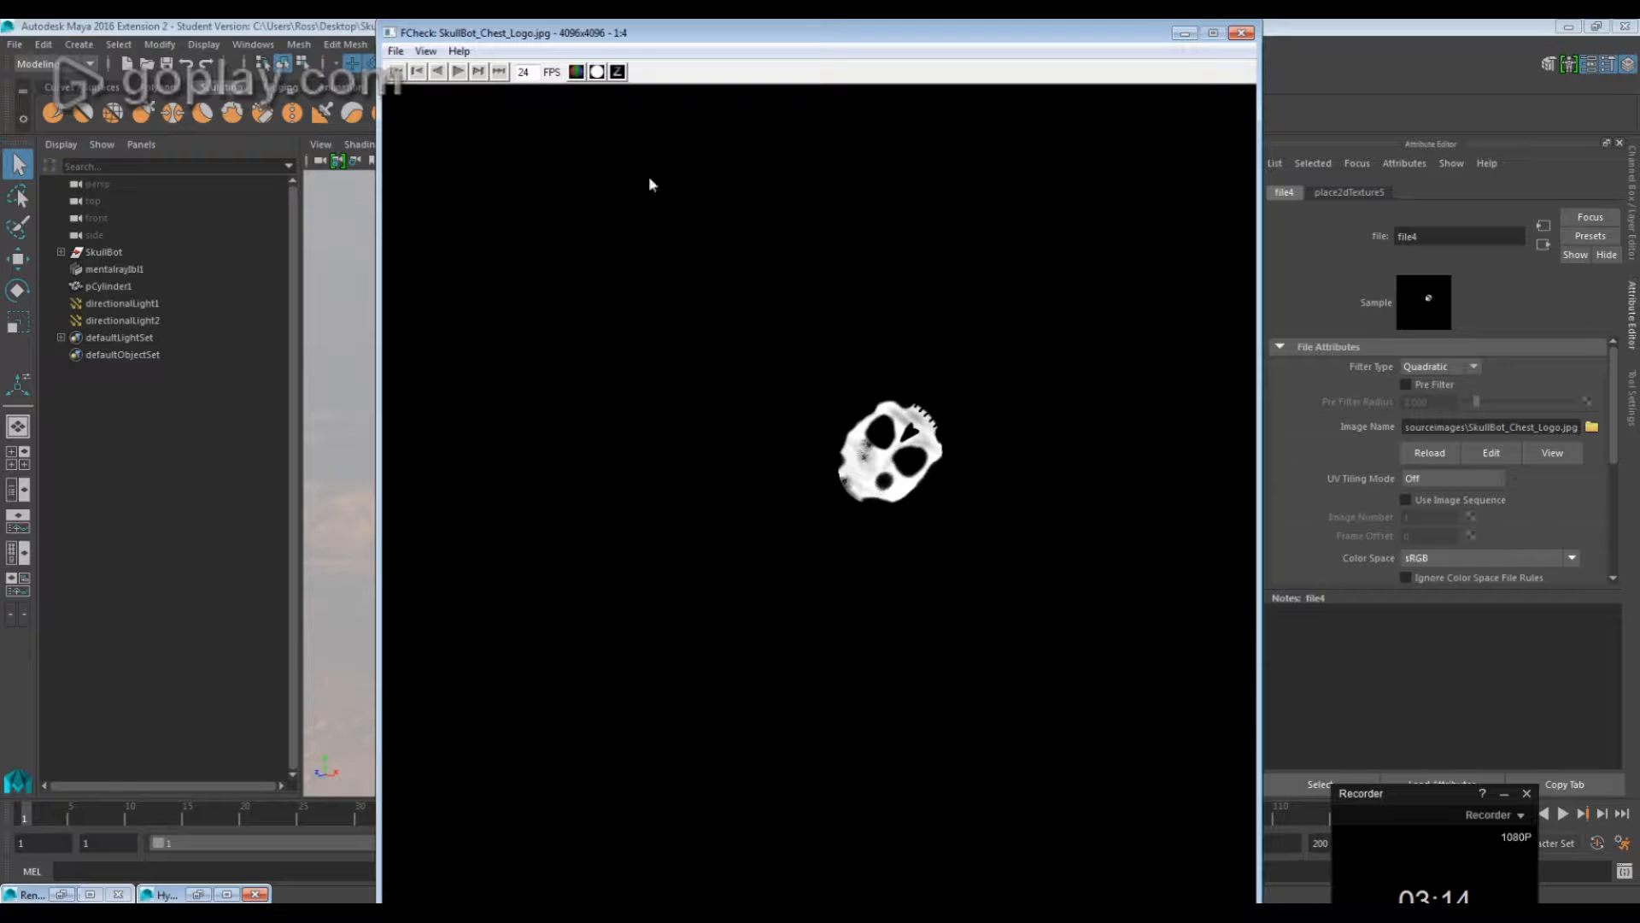
left_click_drag(937, 49, 800, 62)
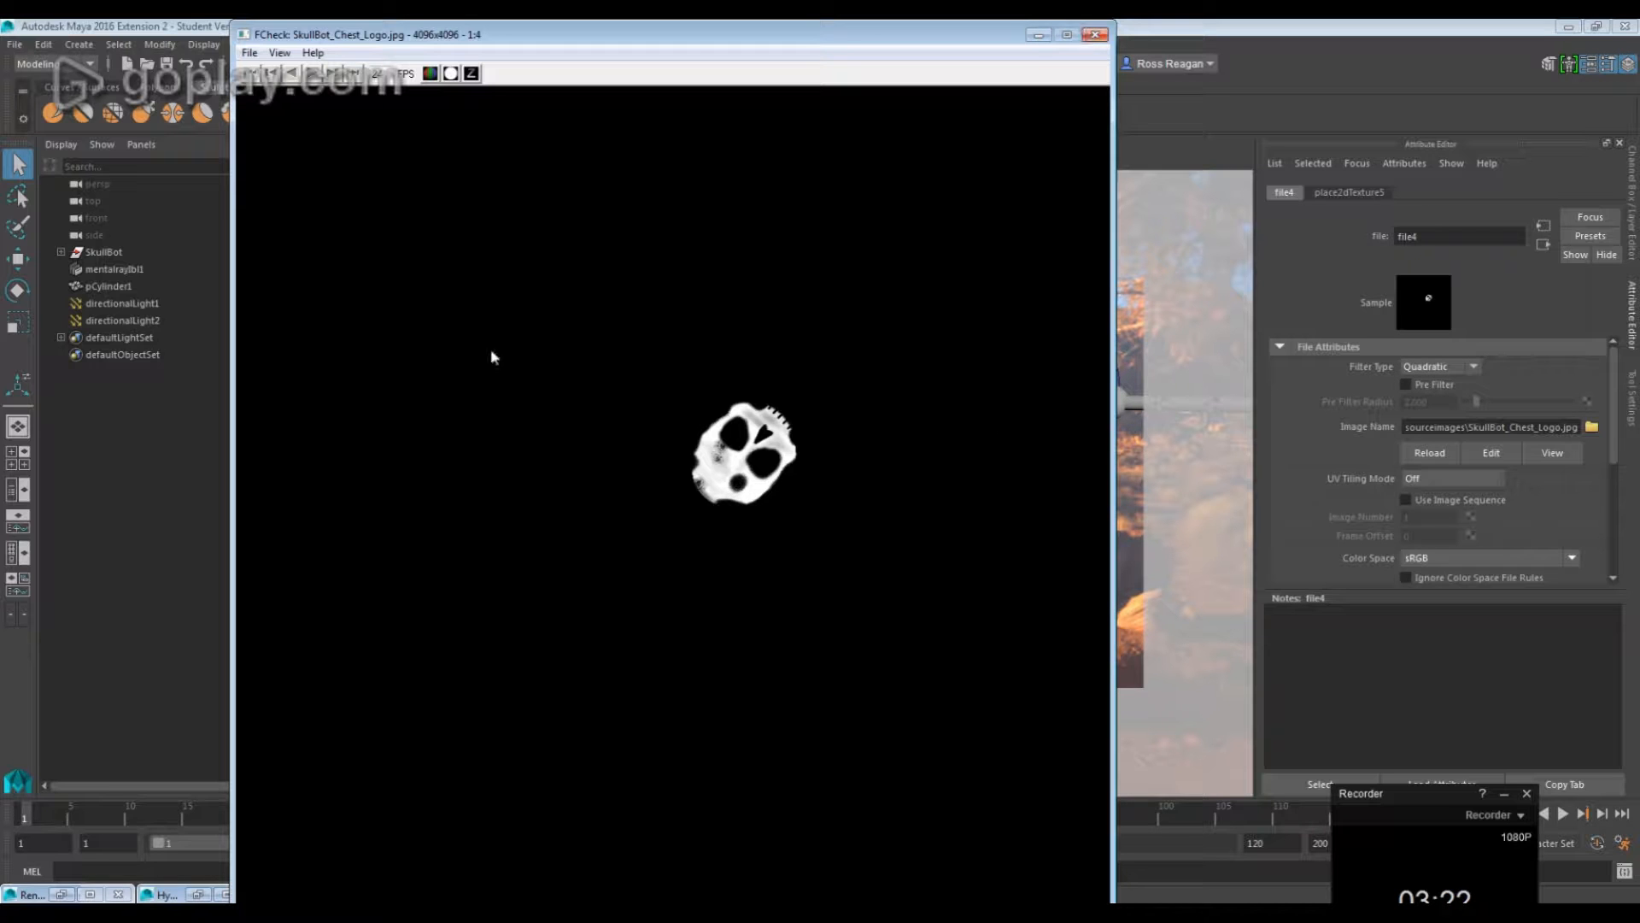
left_click(1093, 35)
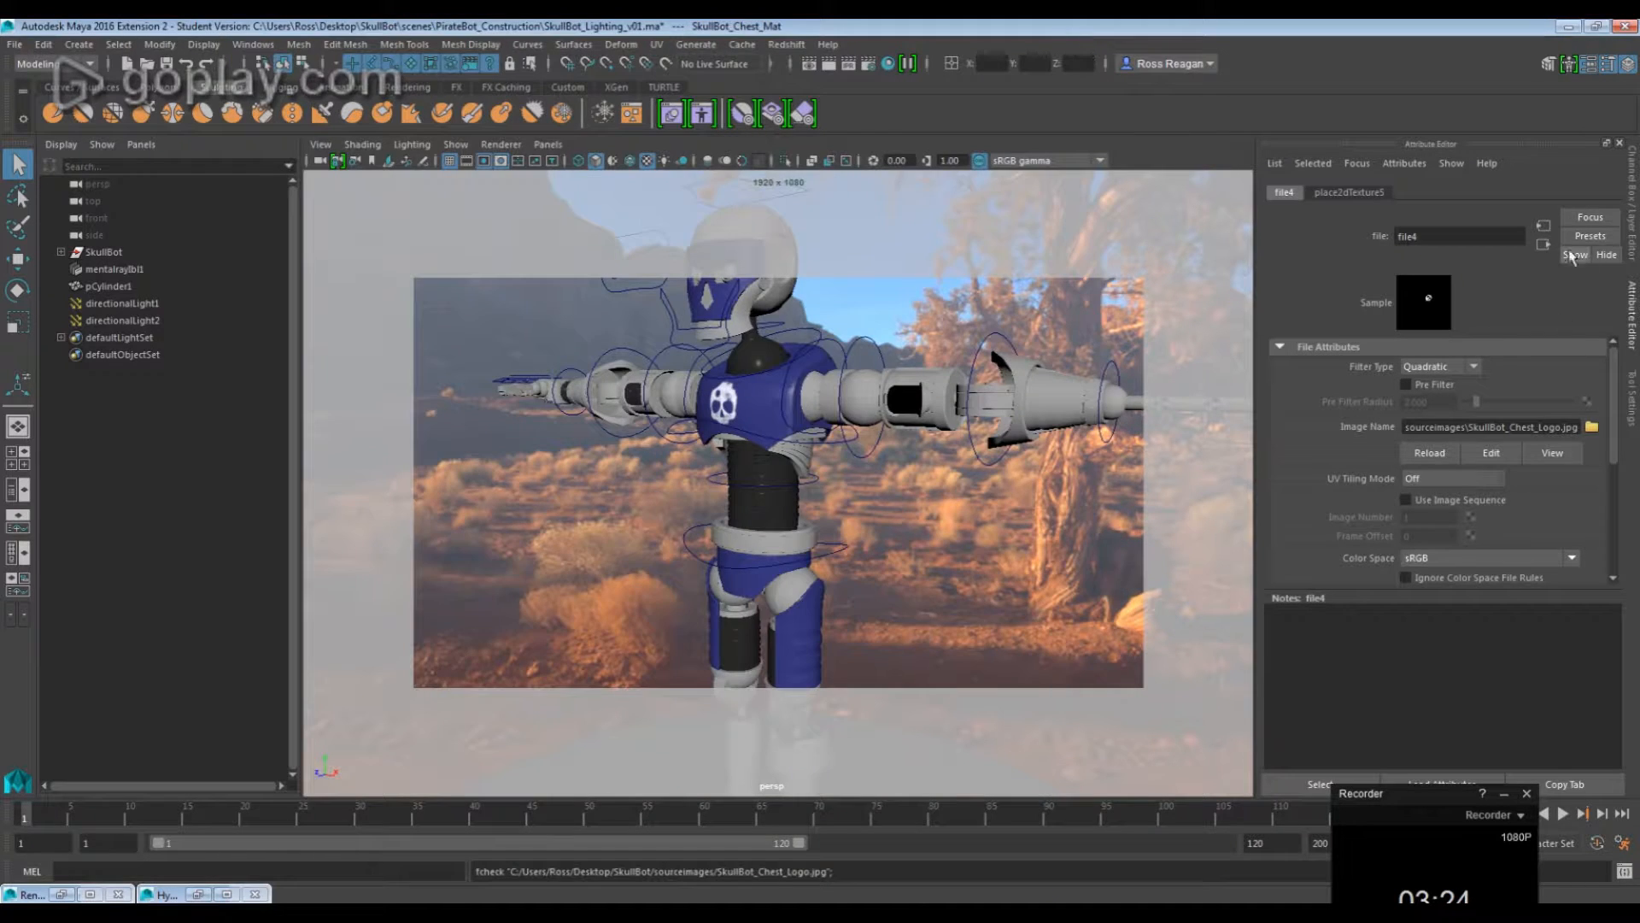
left_click(1543, 244)
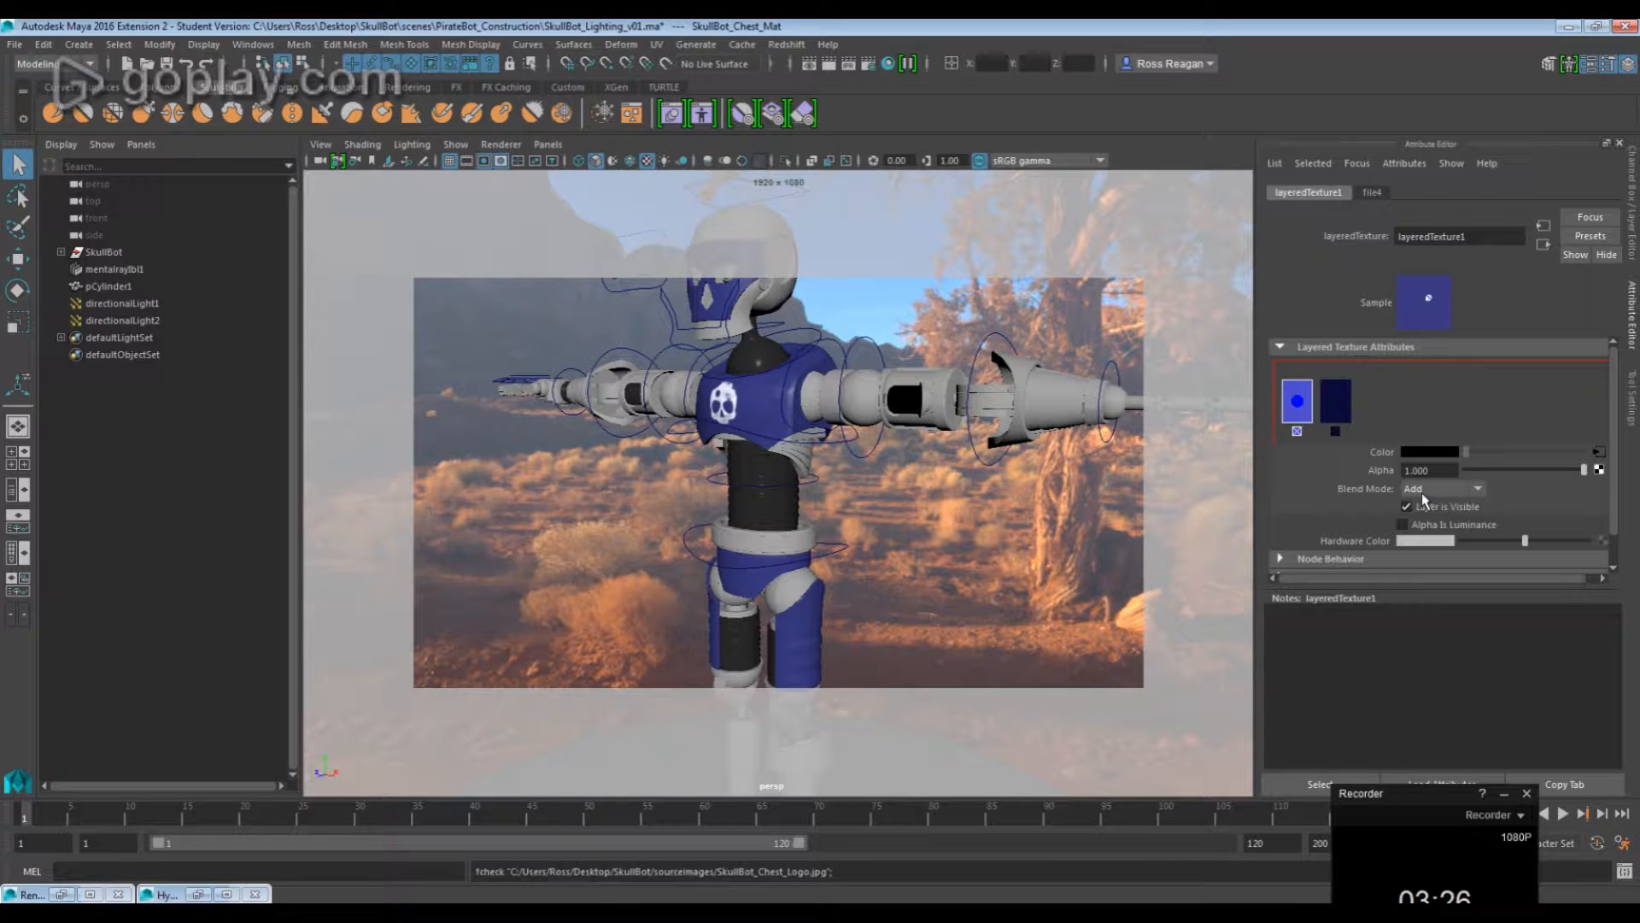
Select the exterior chest mesh and examine its skull logo from the front and within the whole robot
right_click_drag(709, 413, 738, 393, "alt")
mouse_move(738, 393)
middle_mouse_down("alt")
mouse_move(761, 409)
mouse_move(731, 401)
middle_mouse_up("alt")
left_click_drag(731, 402, 1062, 521, "alt")
right_click_drag(1060, 516, 740, 509, "alt")
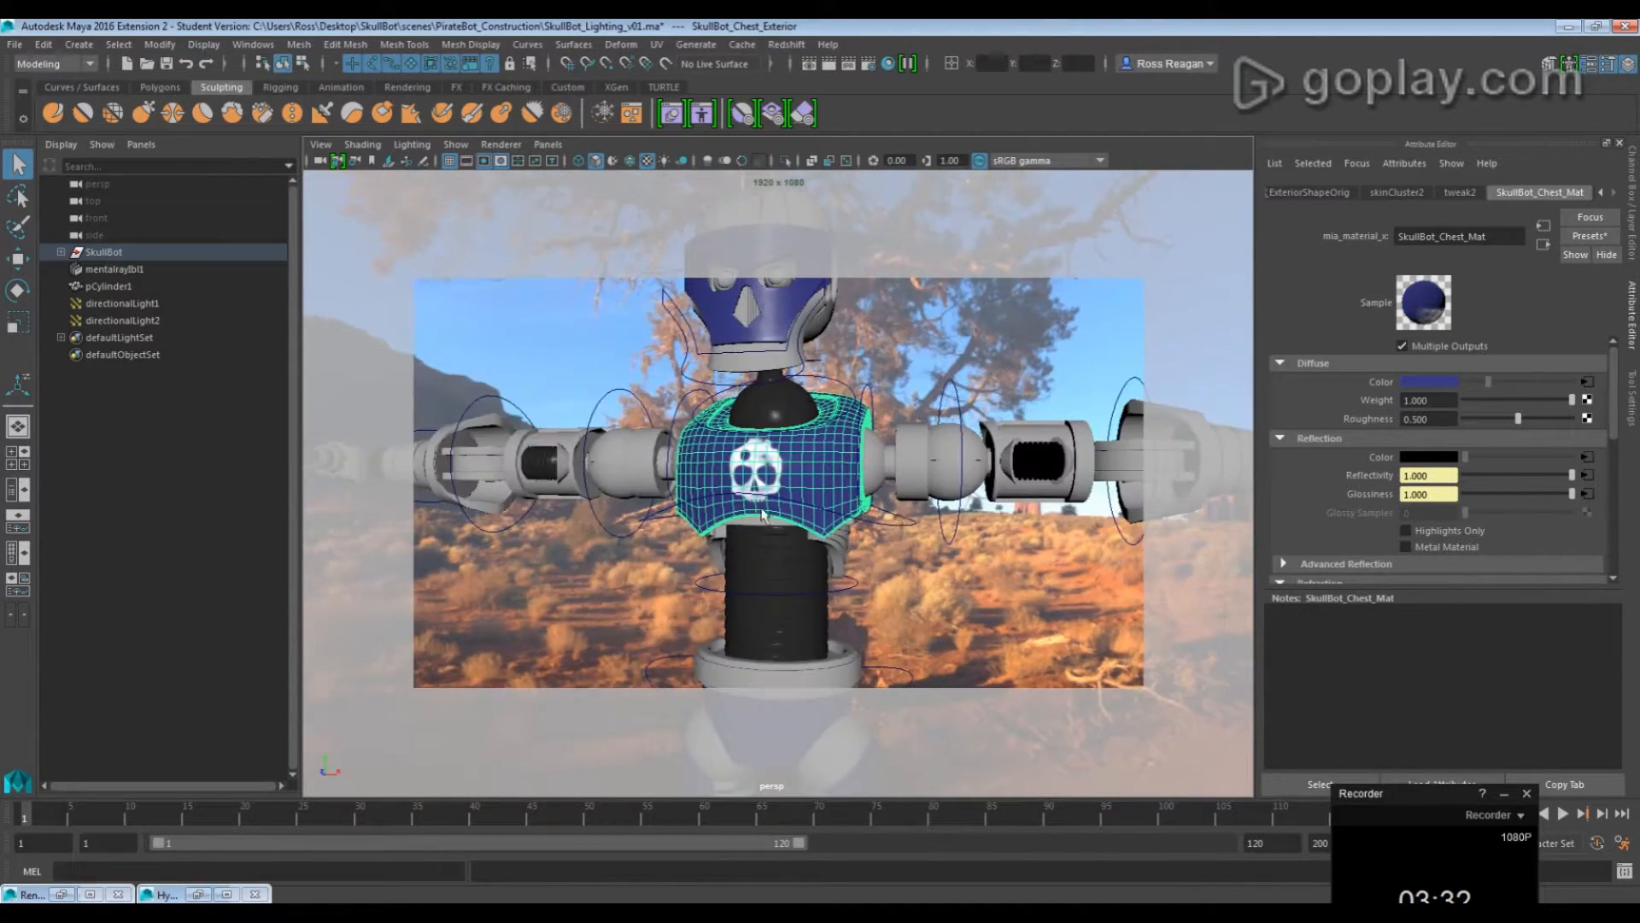
left_click_drag(948, 513, 846, 522, "alt")
right_click_drag(966, 574, 675, 562, "alt")
left_click_drag(768, 555, 834, 575, "alt")
middle_click_drag(835, 575, 812, 493, "alt")
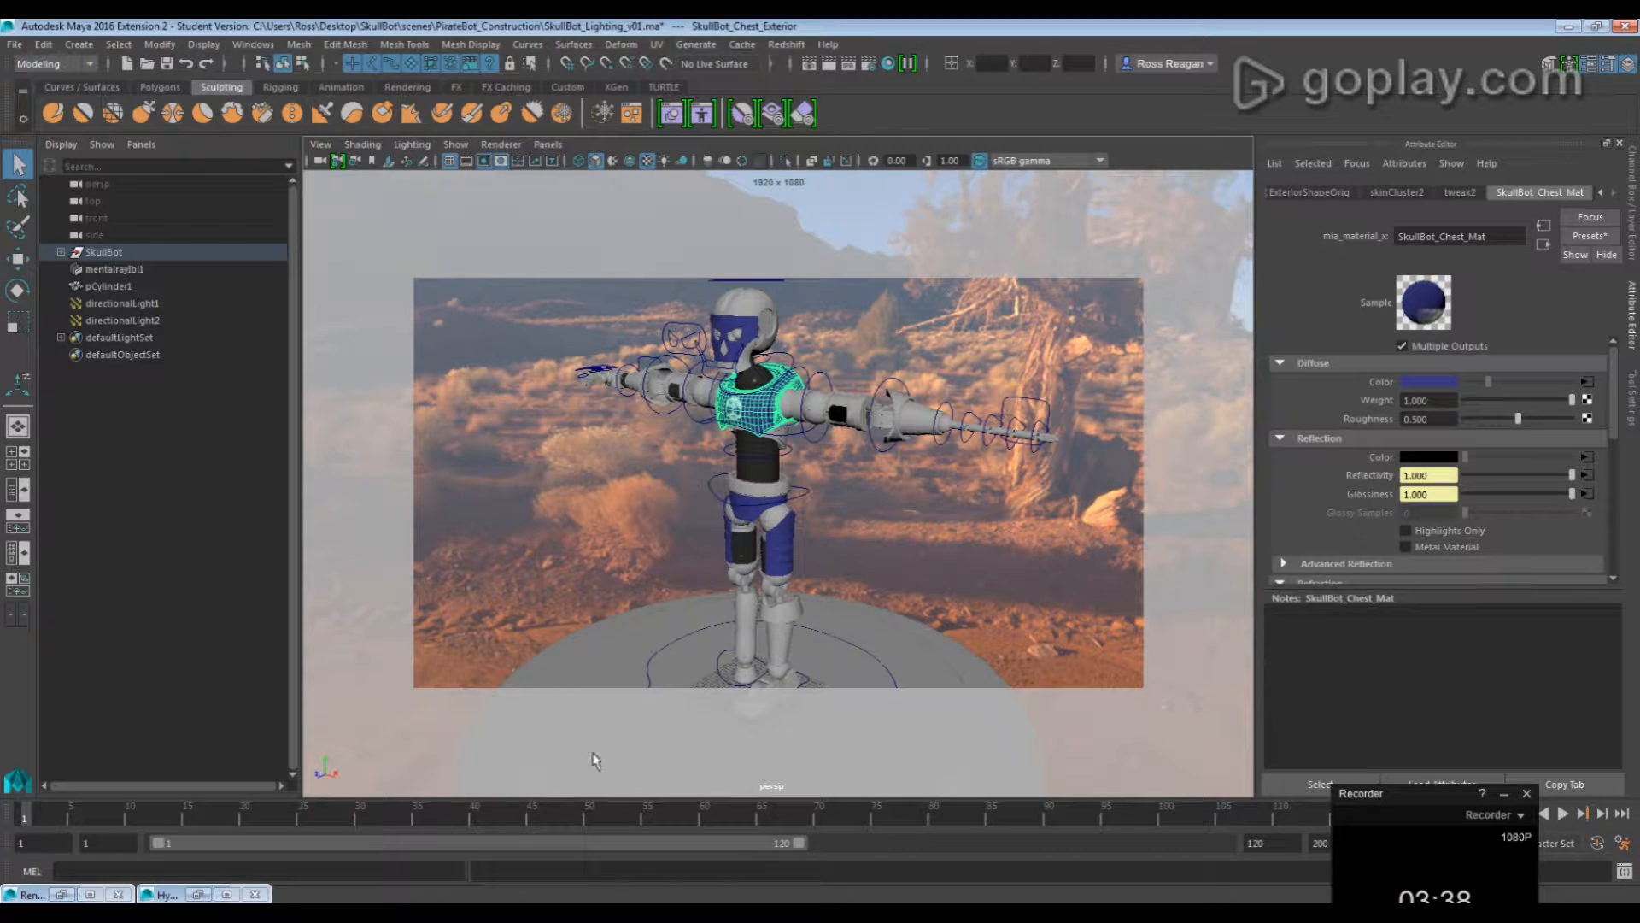
View the SkullBot_Chest_Spec.jpg image connected to the chest material's Reflectivity and close it
left_click(1587, 475)
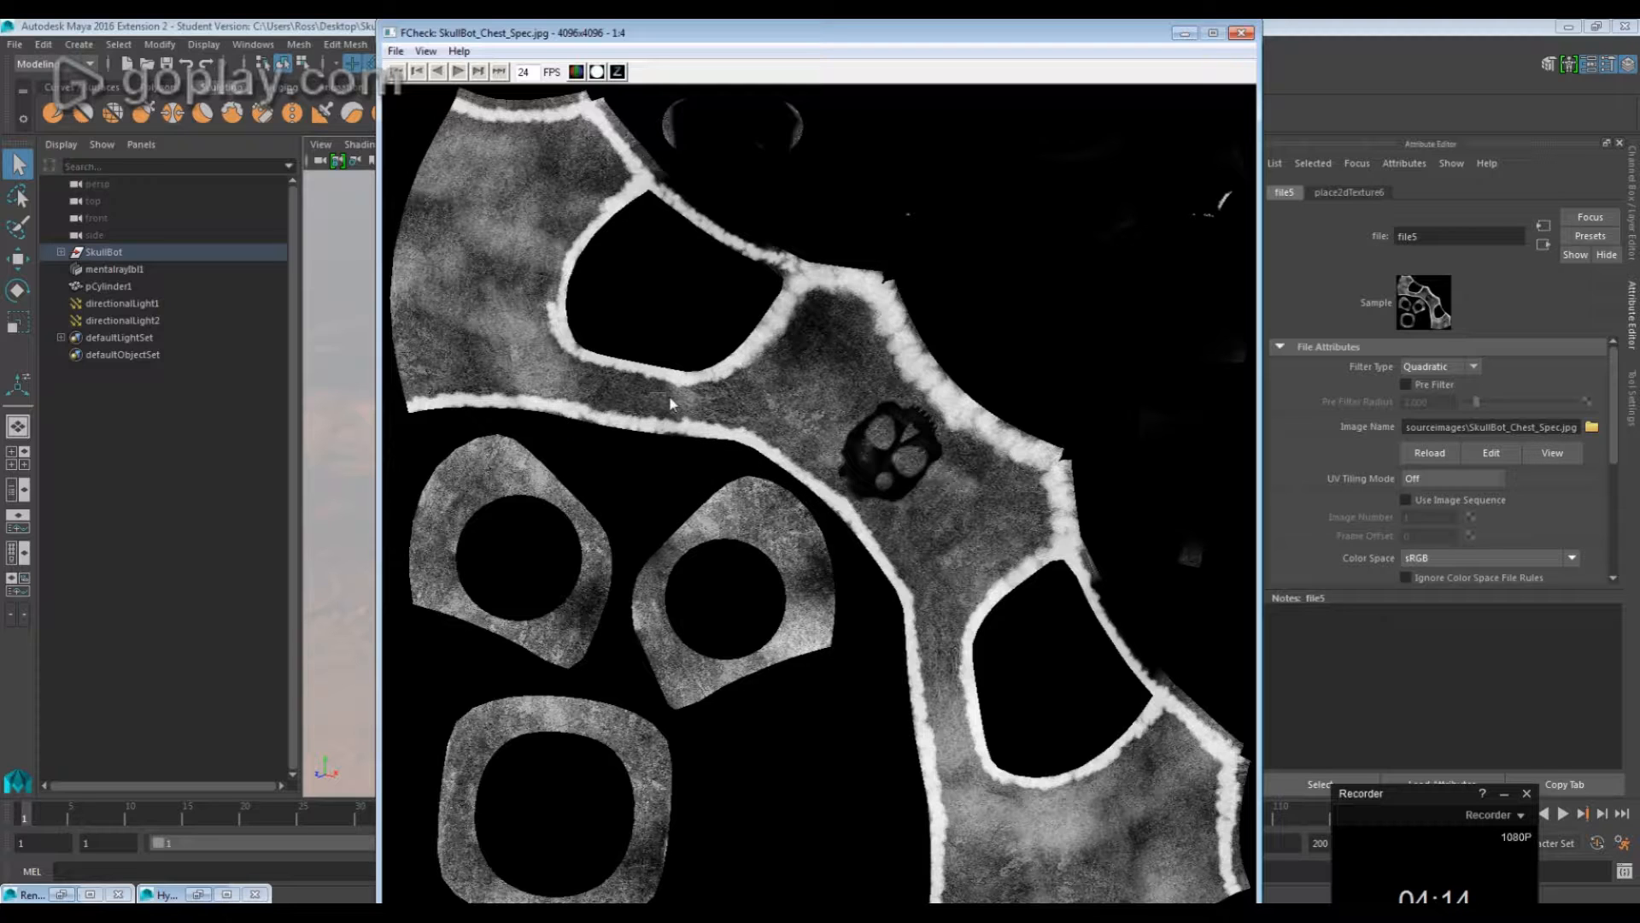
left_click(1246, 36)
left_click(1634, 241)
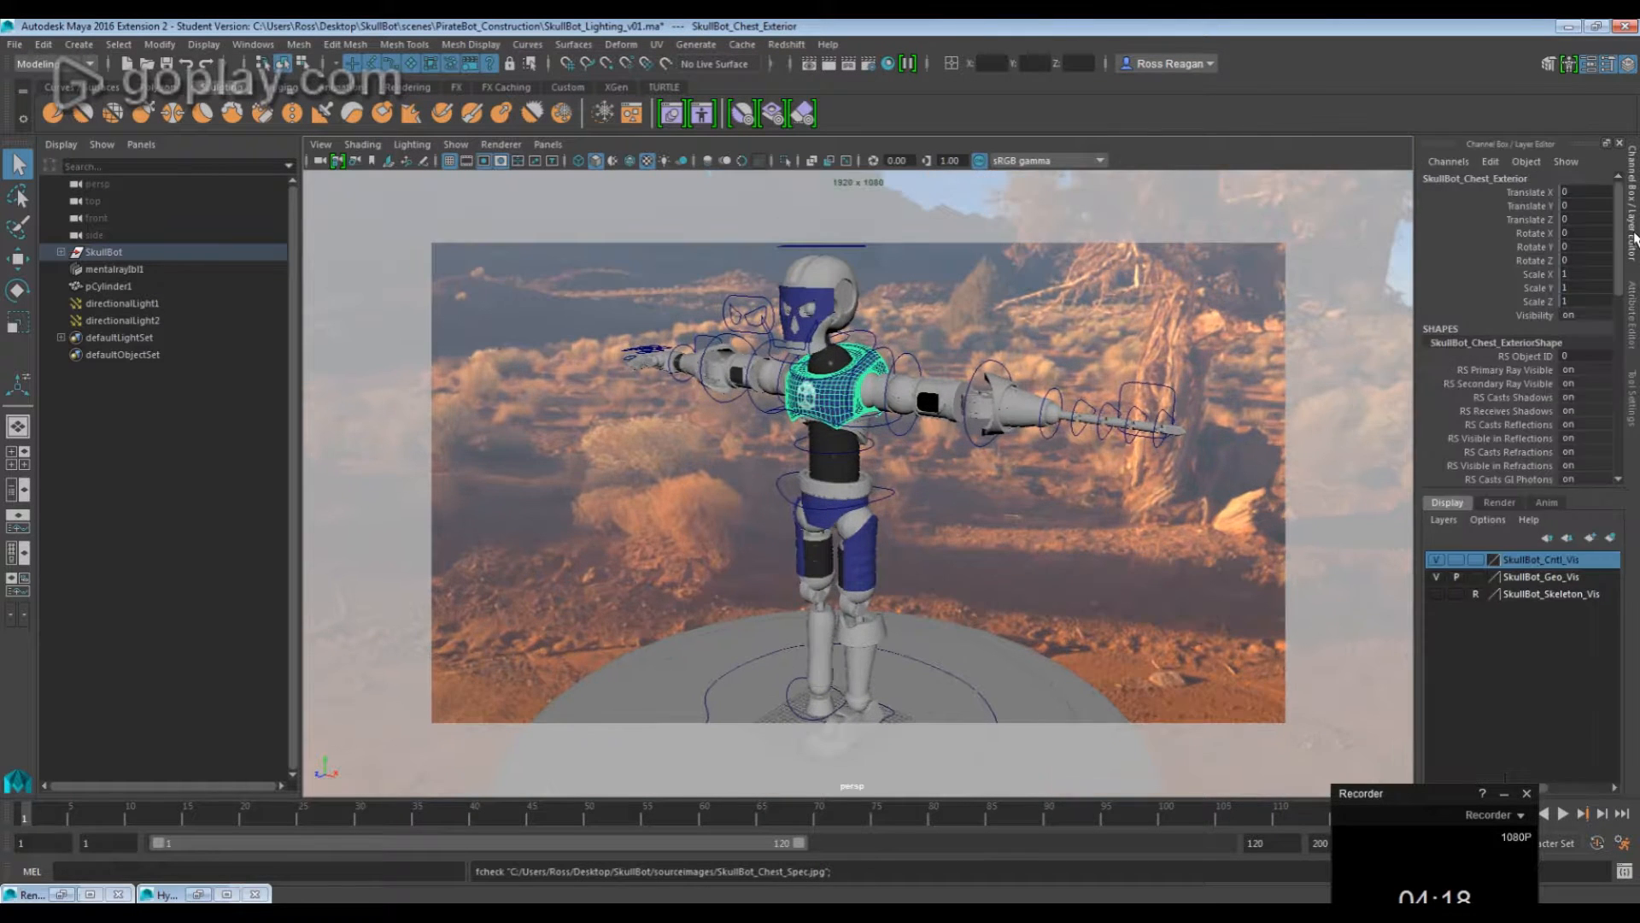
left_click(1634, 299)
Reselect the robot's exterior chest mesh and display the attributes of SkullBot_Chest_Mat
left_click(799, 391)
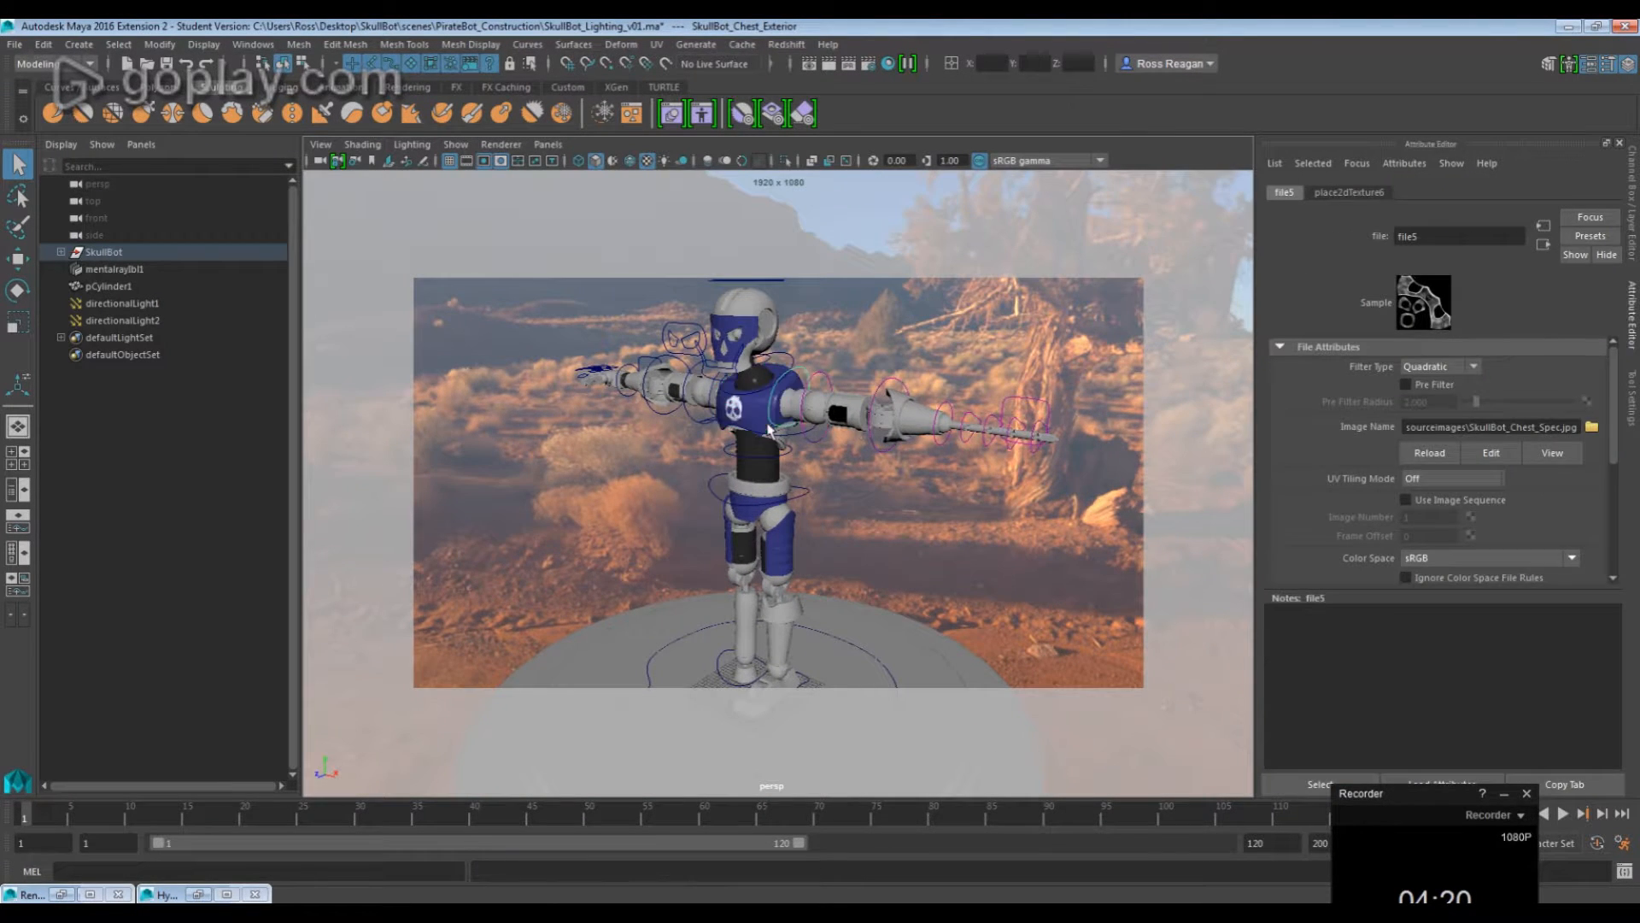
left_click(750, 407)
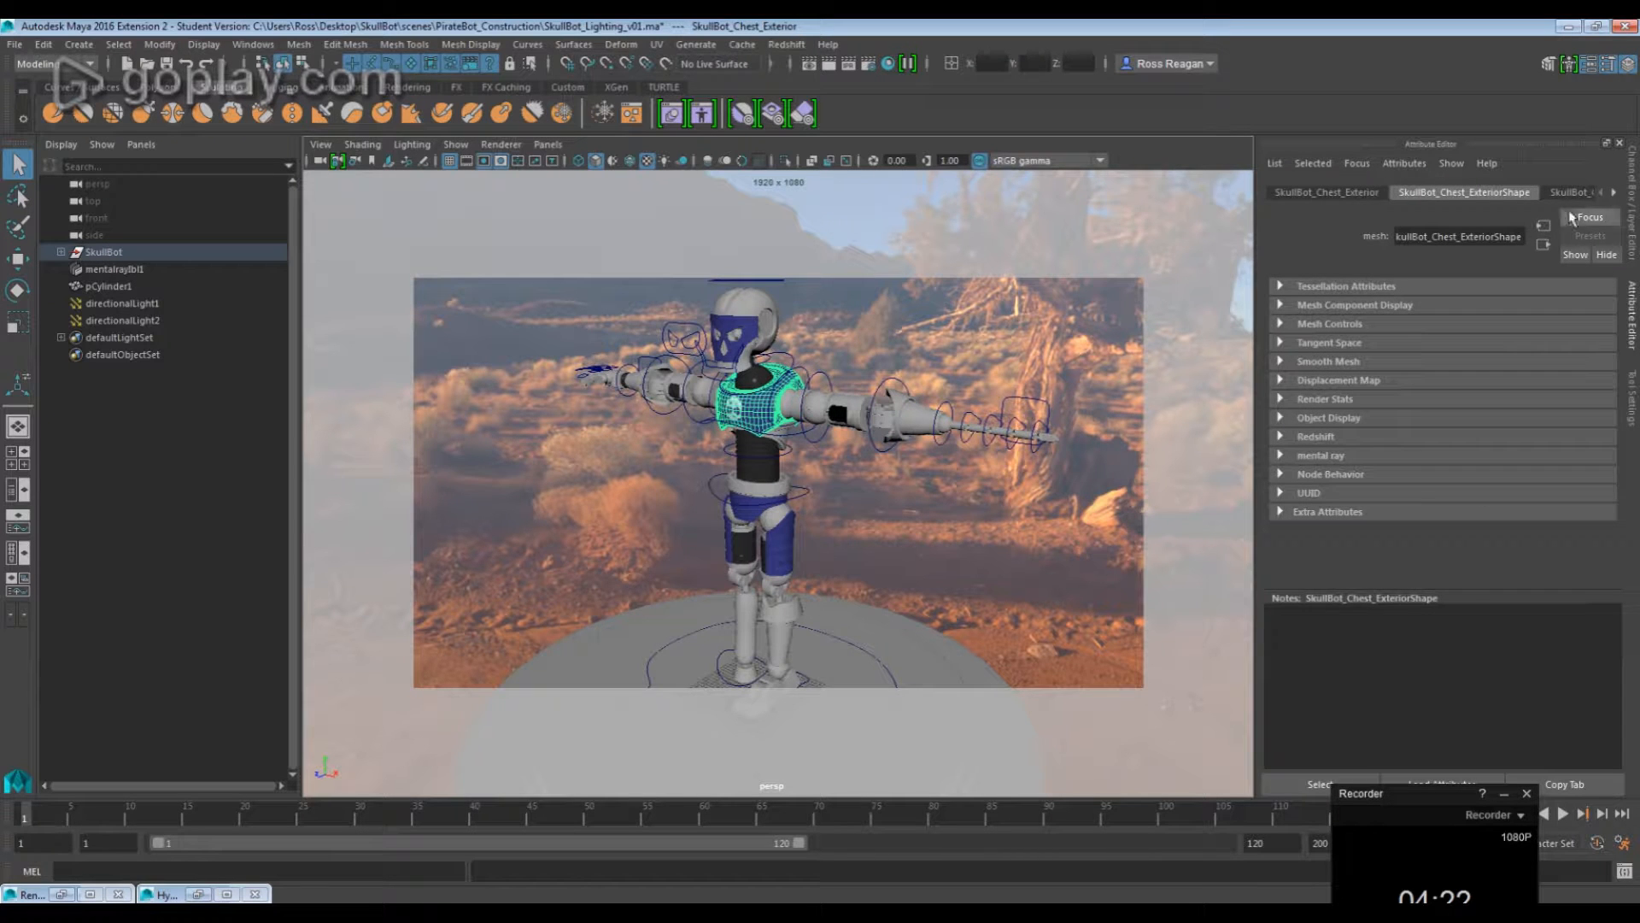
left_click(1615, 192)
left_click(1612, 193)
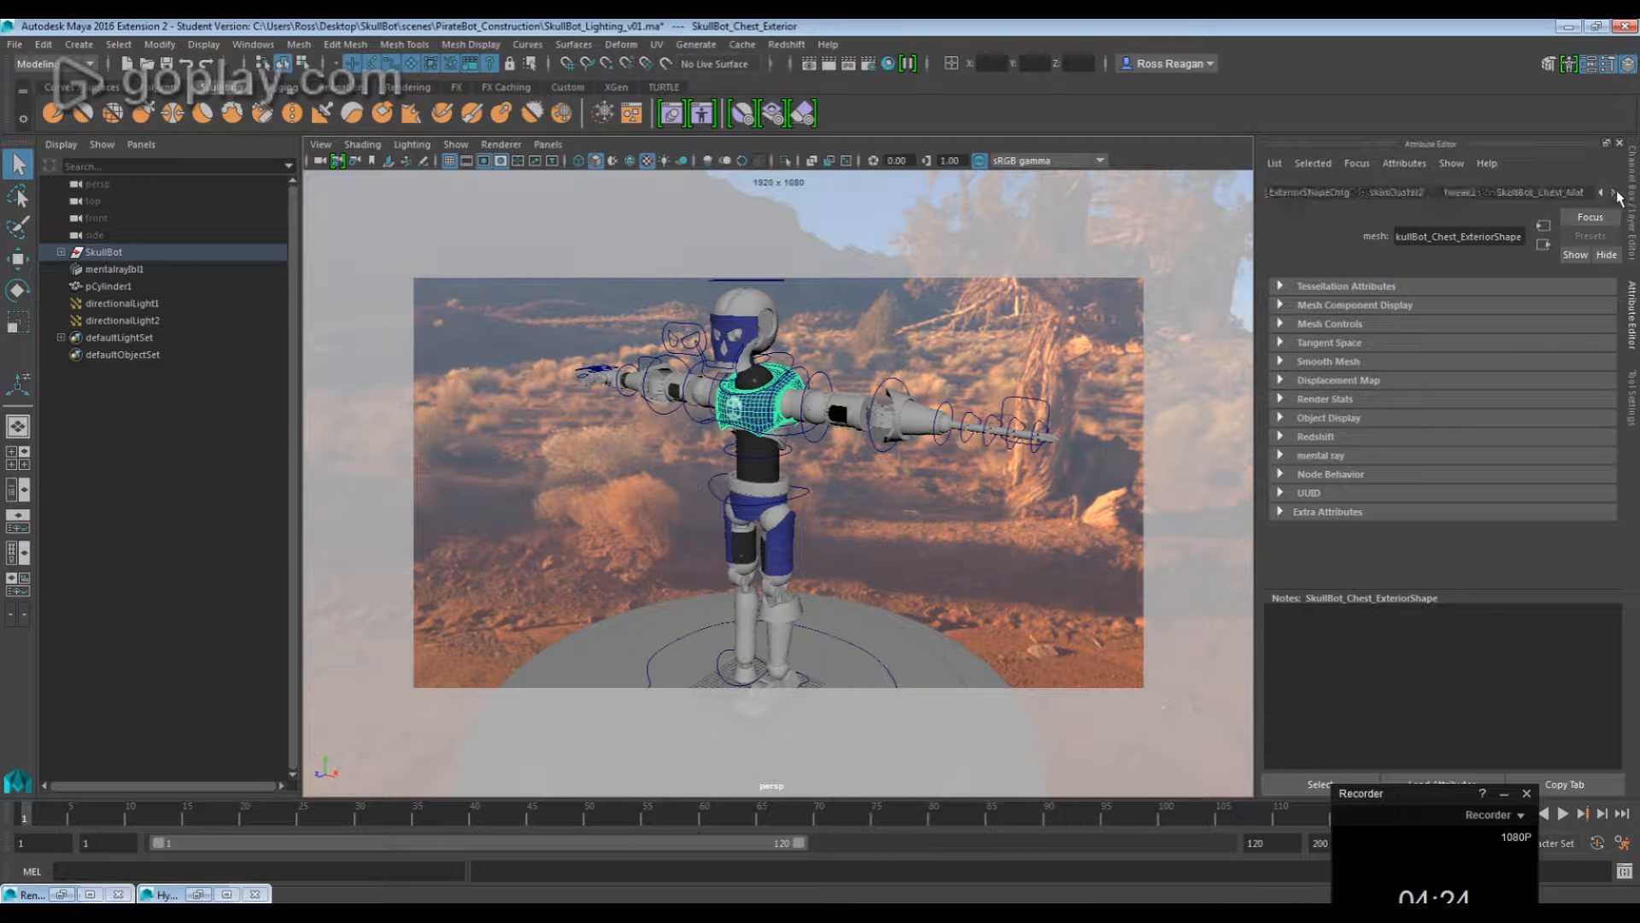
left_click(1572, 193)
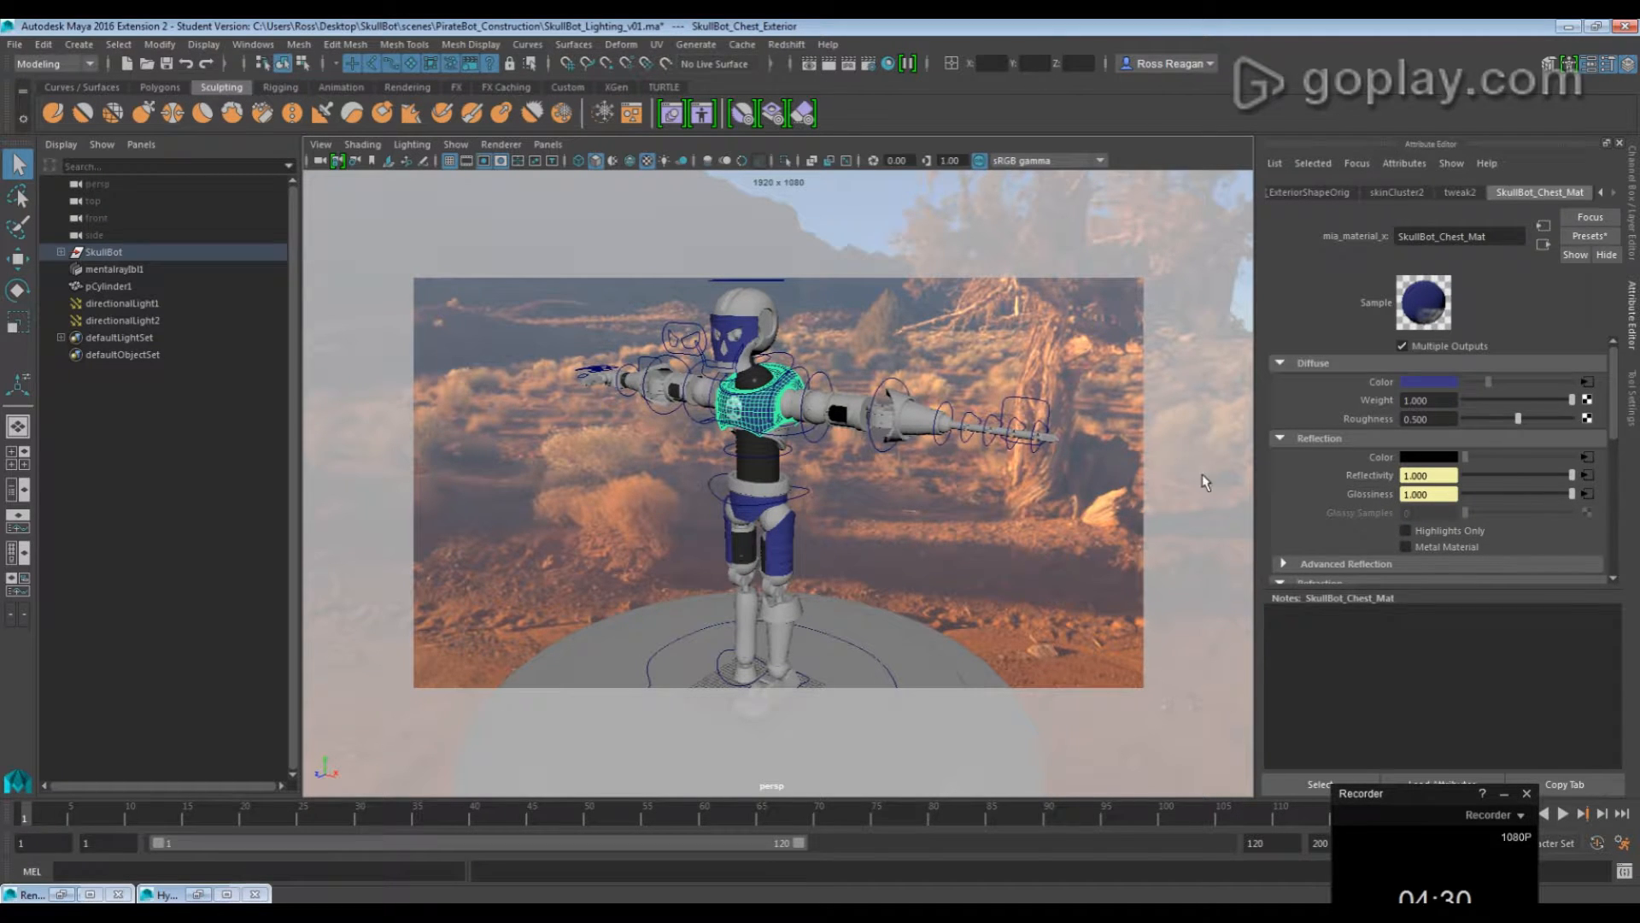
Examine the robot's pelvis, thigh armour and left arm up close
scroll(798, 521, "up", 10)
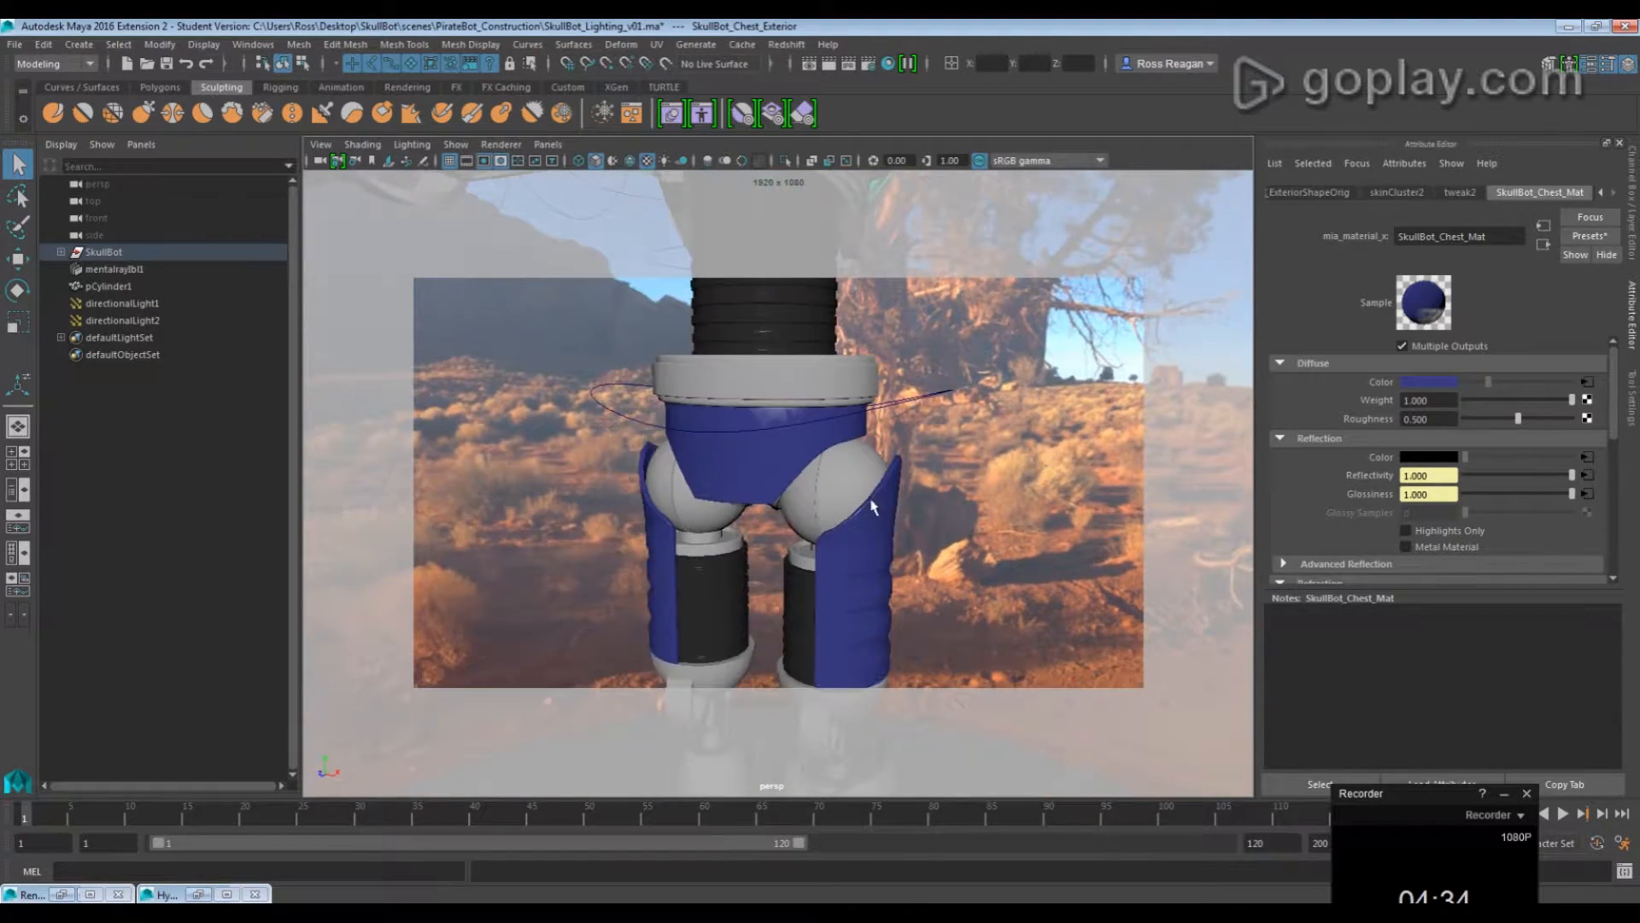
left_click_drag(874, 506, 811, 519, "alt")
left_click_drag(908, 473, 865, 491, "alt")
middle_click_drag(945, 428, 909, 602, "alt")
middle_click_drag(1029, 253, 908, 352, "alt")
left_click_drag(907, 352, 902, 417, "alt")
right_click_drag(820, 436, 1021, 455, "alt")
left_click_drag(1021, 455, 1007, 472, "alt")
mouse_move(1007, 472)
middle_mouse_down("alt")
mouse_move(879, 467)
mouse_move(1014, 484)
middle_mouse_up("alt")
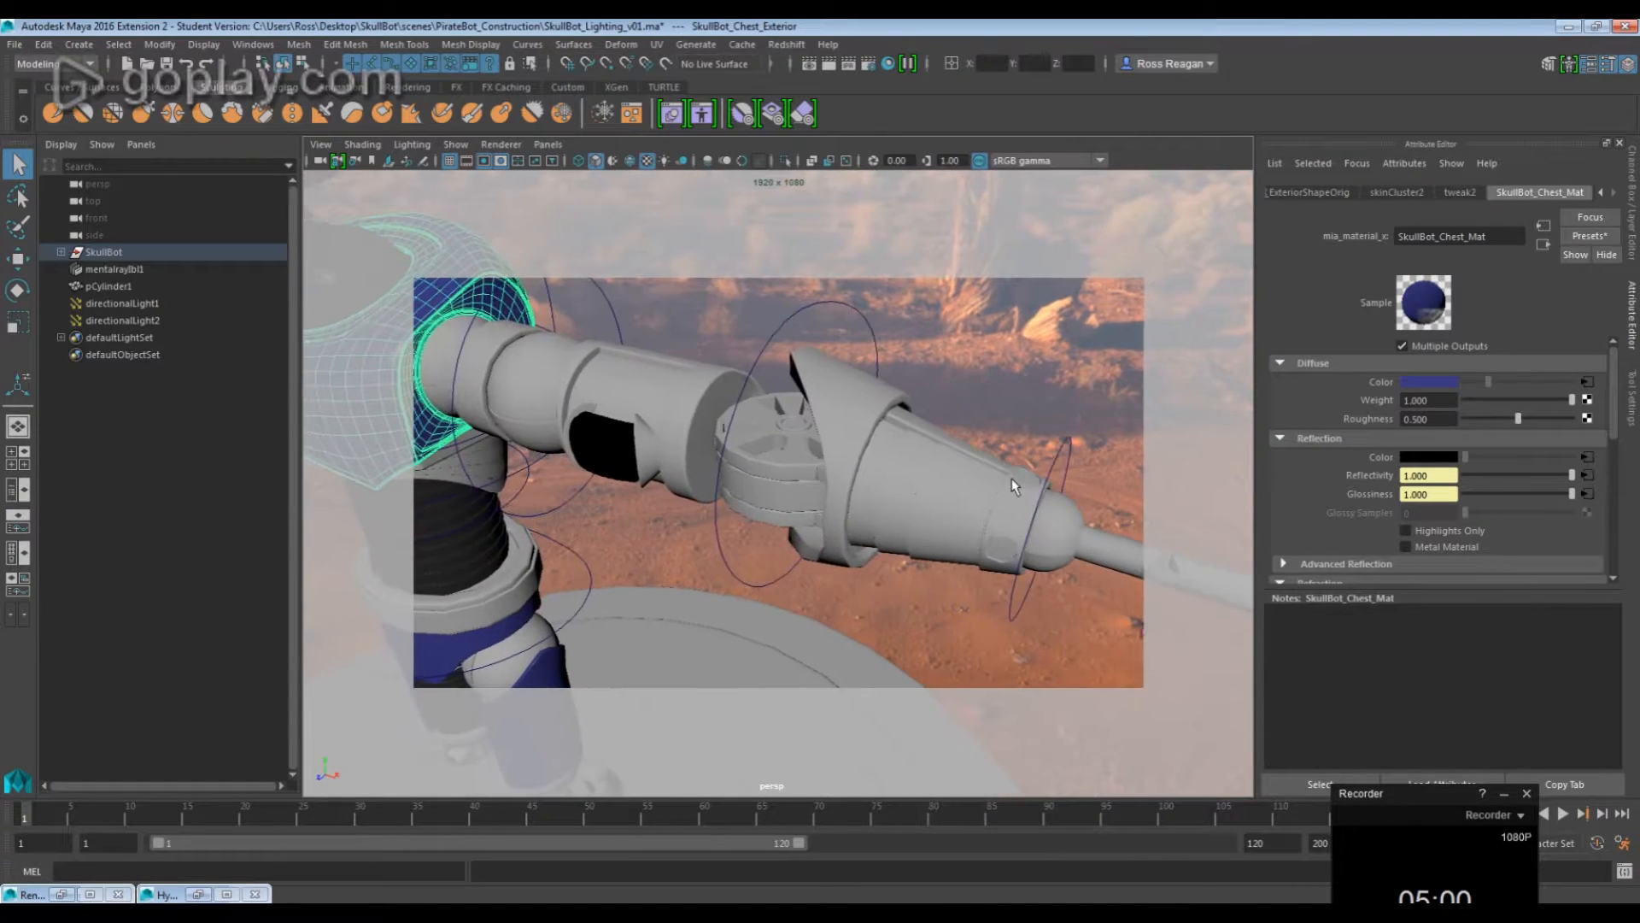
Select the left glove's top mesh and compare it with smooth mesh preview on and off from several angles
left_click_drag(963, 461, 974, 539, "alt")
left_click(963, 445)
key("1")
middle_click_drag(974, 538, 837, 422, "alt")
mouse_move(838, 422)
right_mouse_down("alt")
mouse_move(1011, 458)
mouse_move(842, 427)
right_mouse_up("alt")
key("1")
key("3")
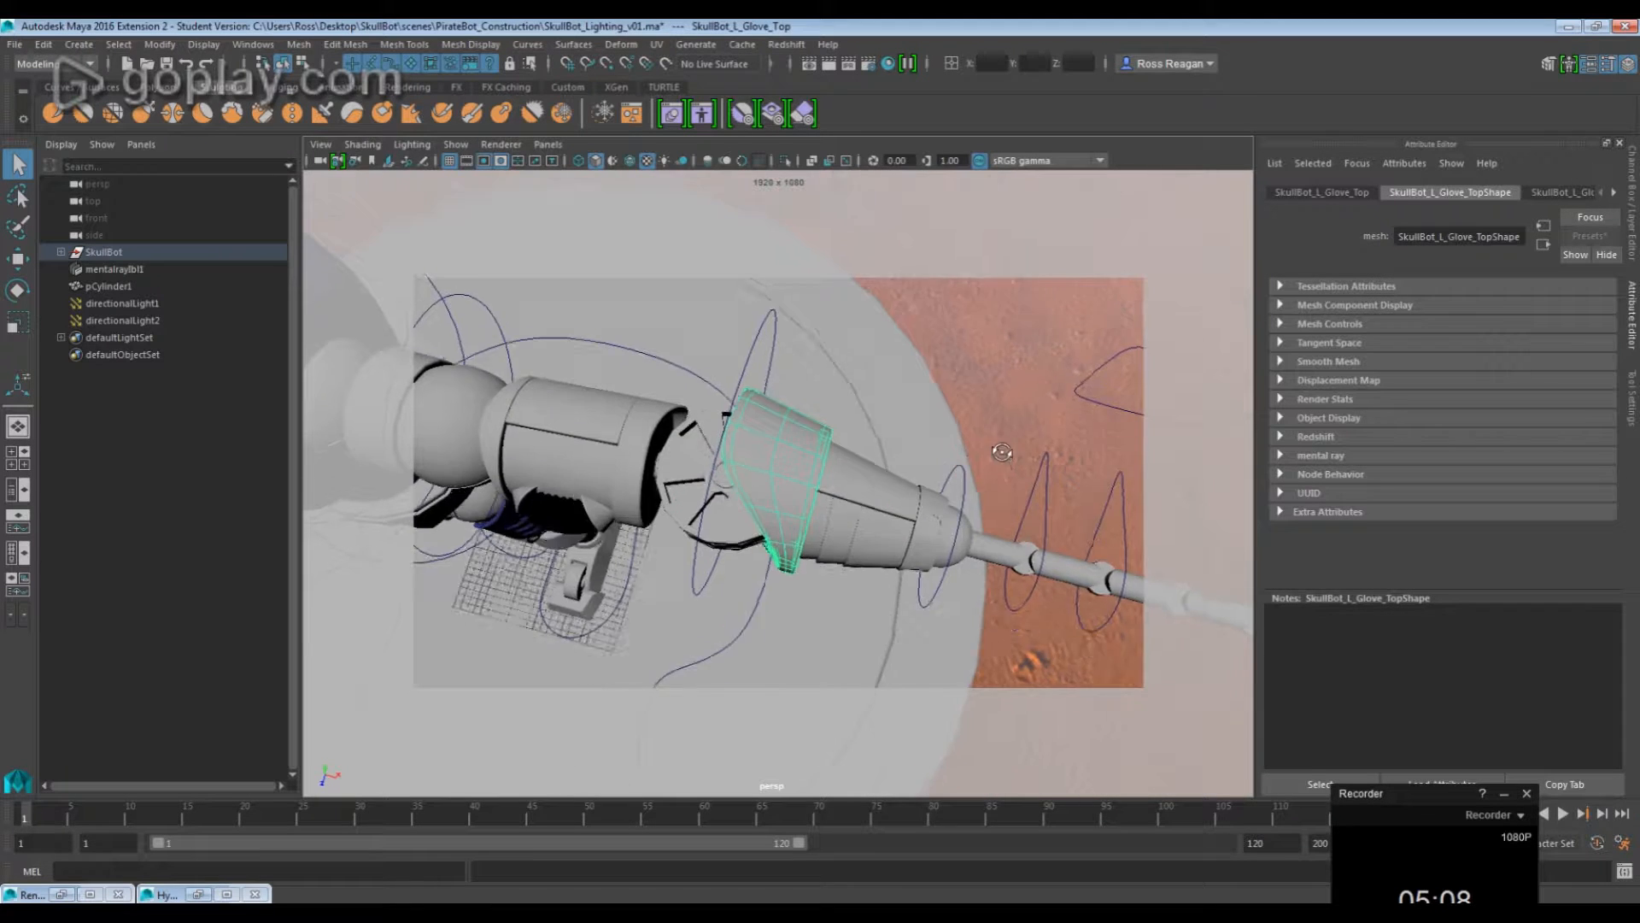
left_click_drag(841, 428, 803, 416, "alt")
key("1")
right_click_drag(803, 416, 868, 416, "alt")
middle_click_drag(865, 426, 864, 517, "alt")
scroll(756, 421, "up", 4)
key("3")
key("1")
key("3")
scroll(695, 346, "down", 4)
left_click_drag(695, 350, 795, 564, "alt")
key("1")
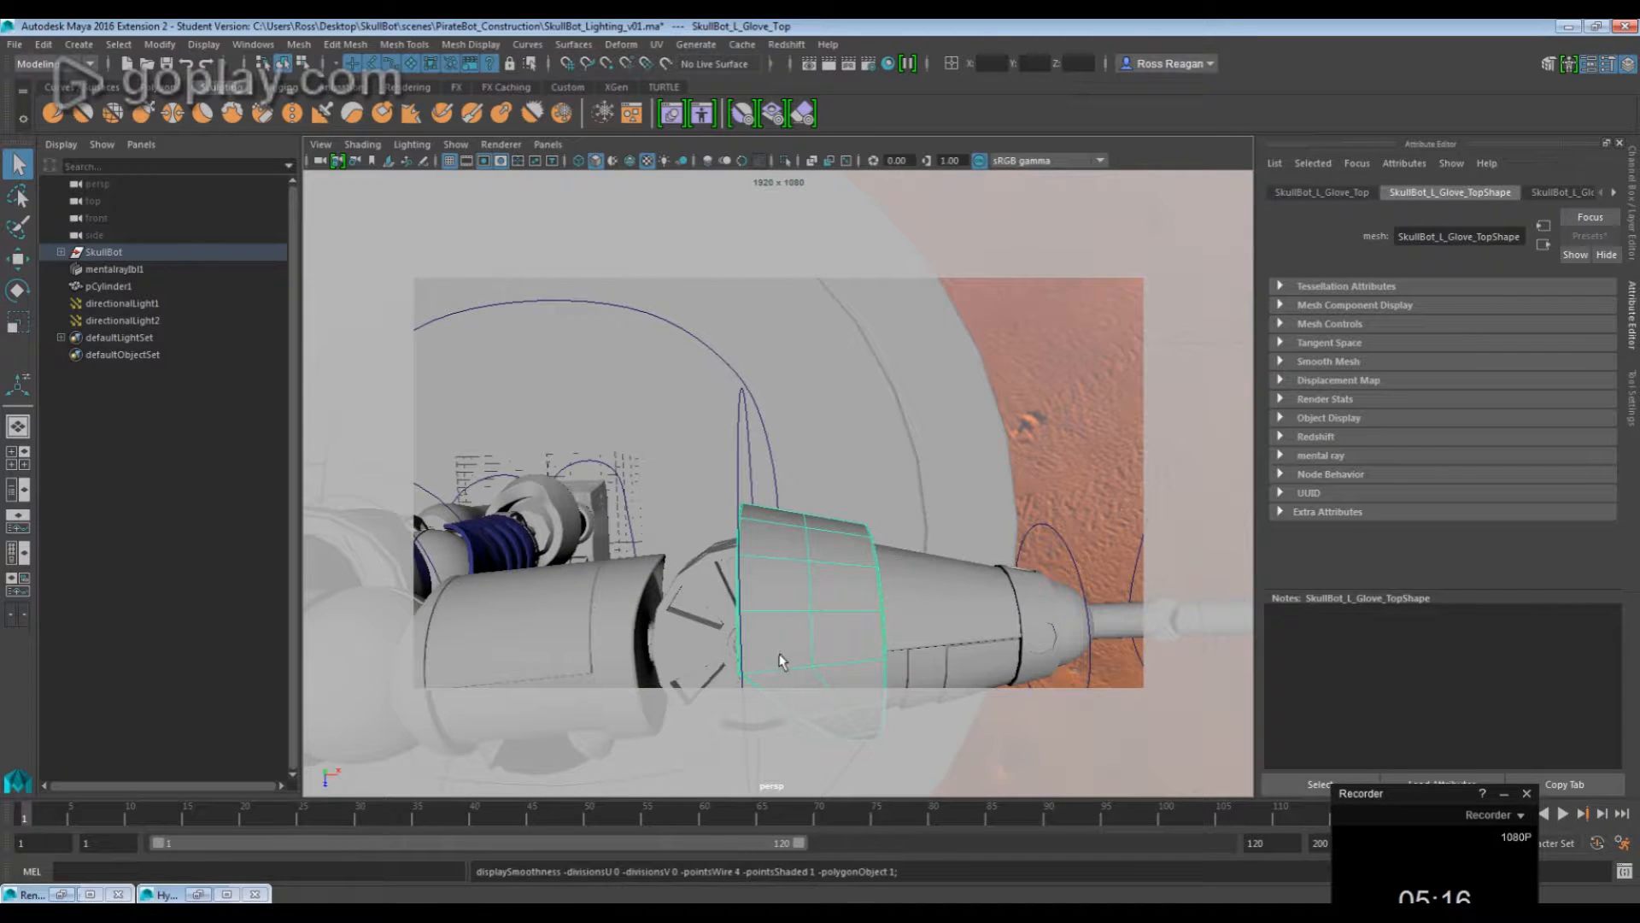
left_click_drag(795, 658, 709, 562, "alt")
key("3")
key("1")
Select the left glove's back panel mesh and inspect it with smooth mesh preview off
left_click(720, 523)
left_click_drag(818, 513, 959, 550, "alt")
key("1")
middle_click_drag(944, 527, 831, 461, "alt")
scroll(845, 438, "up", 6)
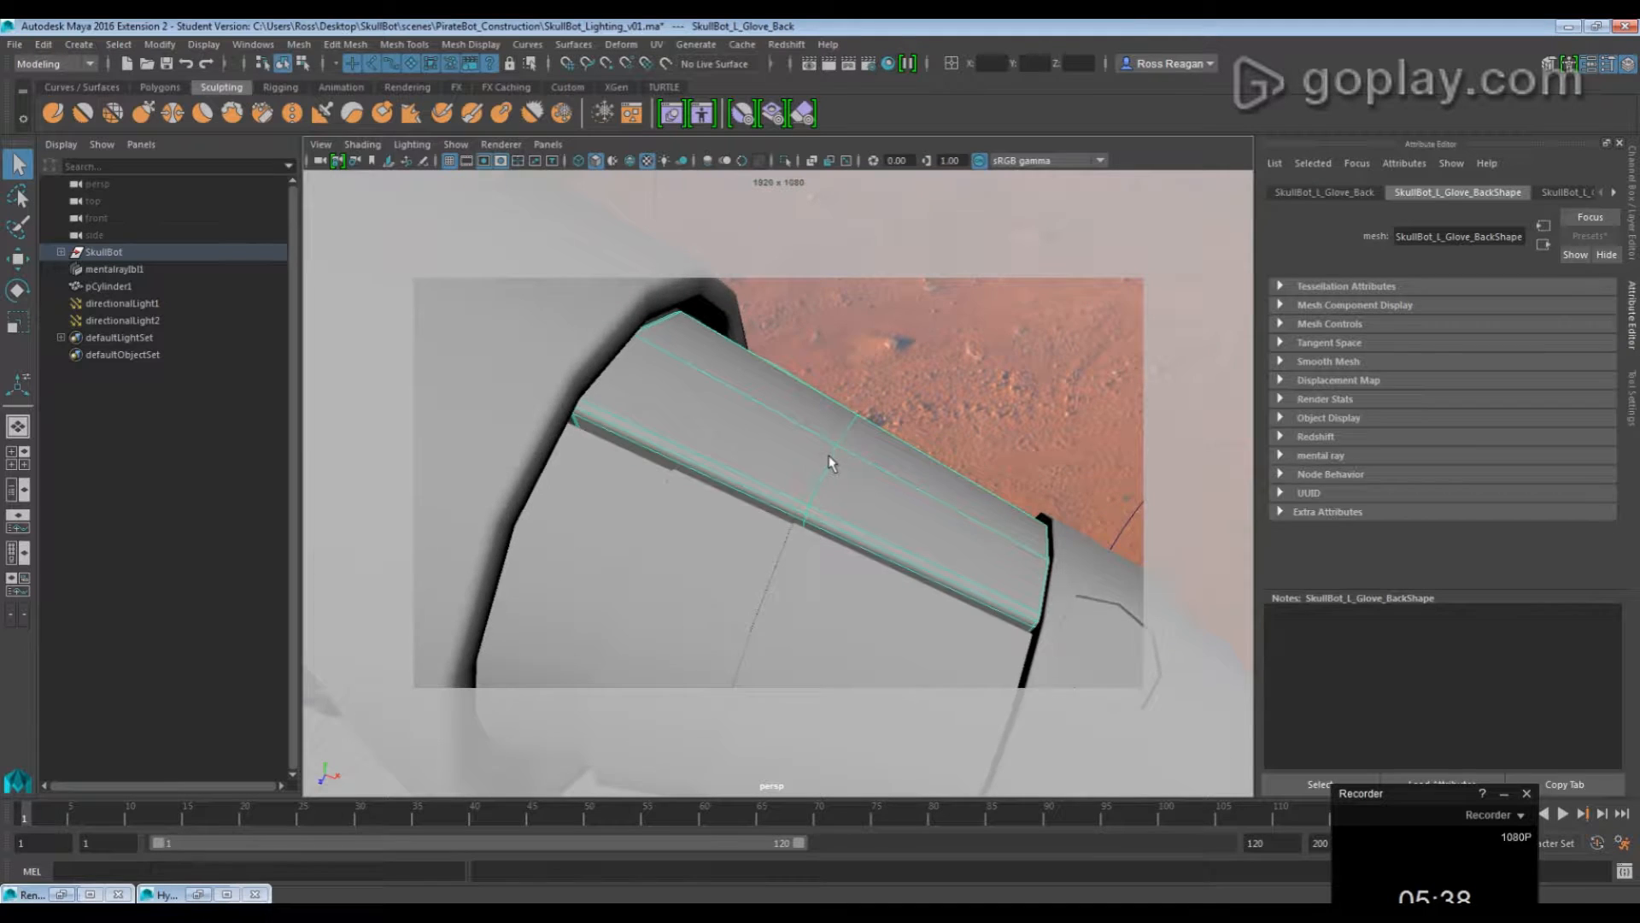
scroll(829, 461, "down", 6)
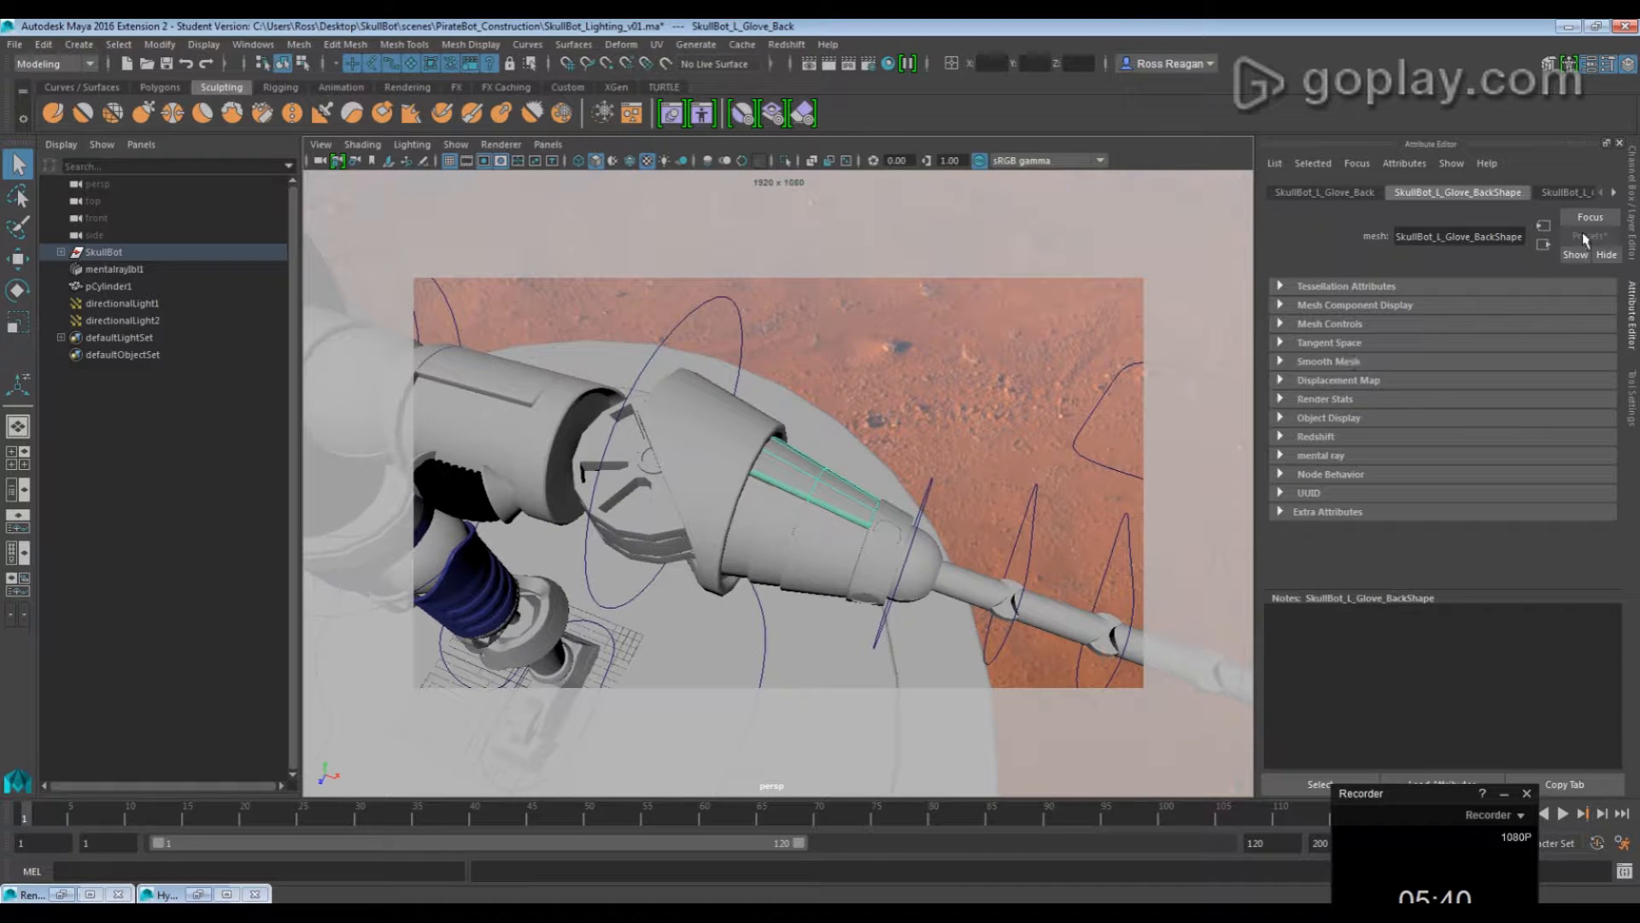
Show the Channel Box, test-rotate the left elbow control about -73.5 degrees around Y and undo the rotation
key("ctrl+a")
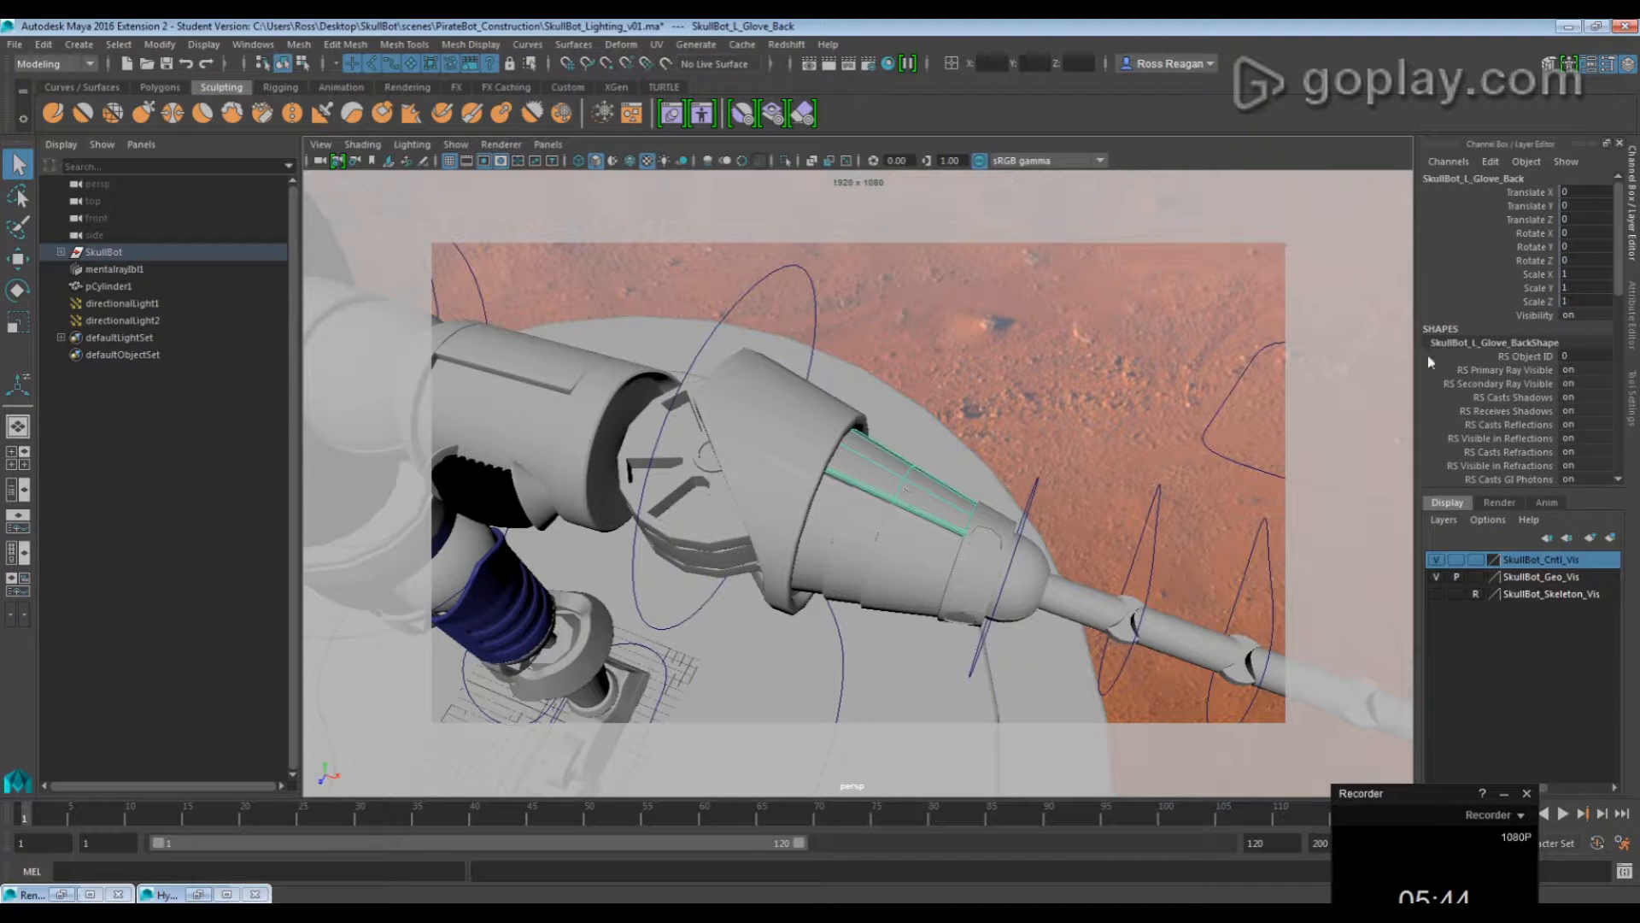
left_click(731, 299)
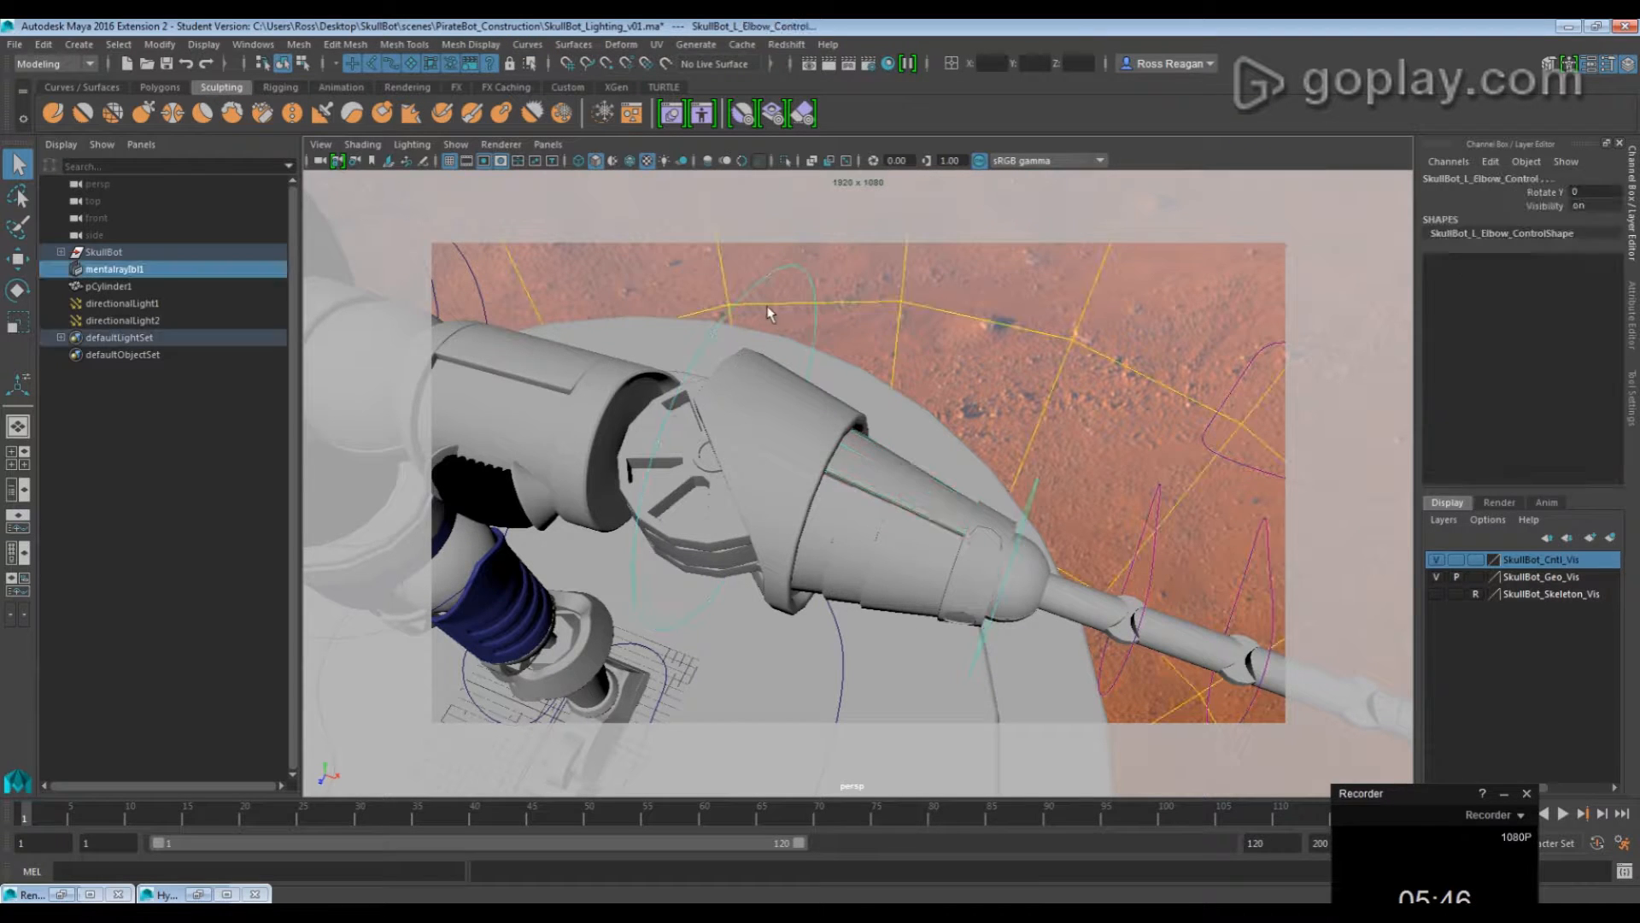
key("e")
mouse_move(759, 533)
left_mouse_down()
mouse_move(726, 589)
mouse_move(737, 528)
mouse_move(727, 581)
mouse_move(749, 546)
left_mouse_up()
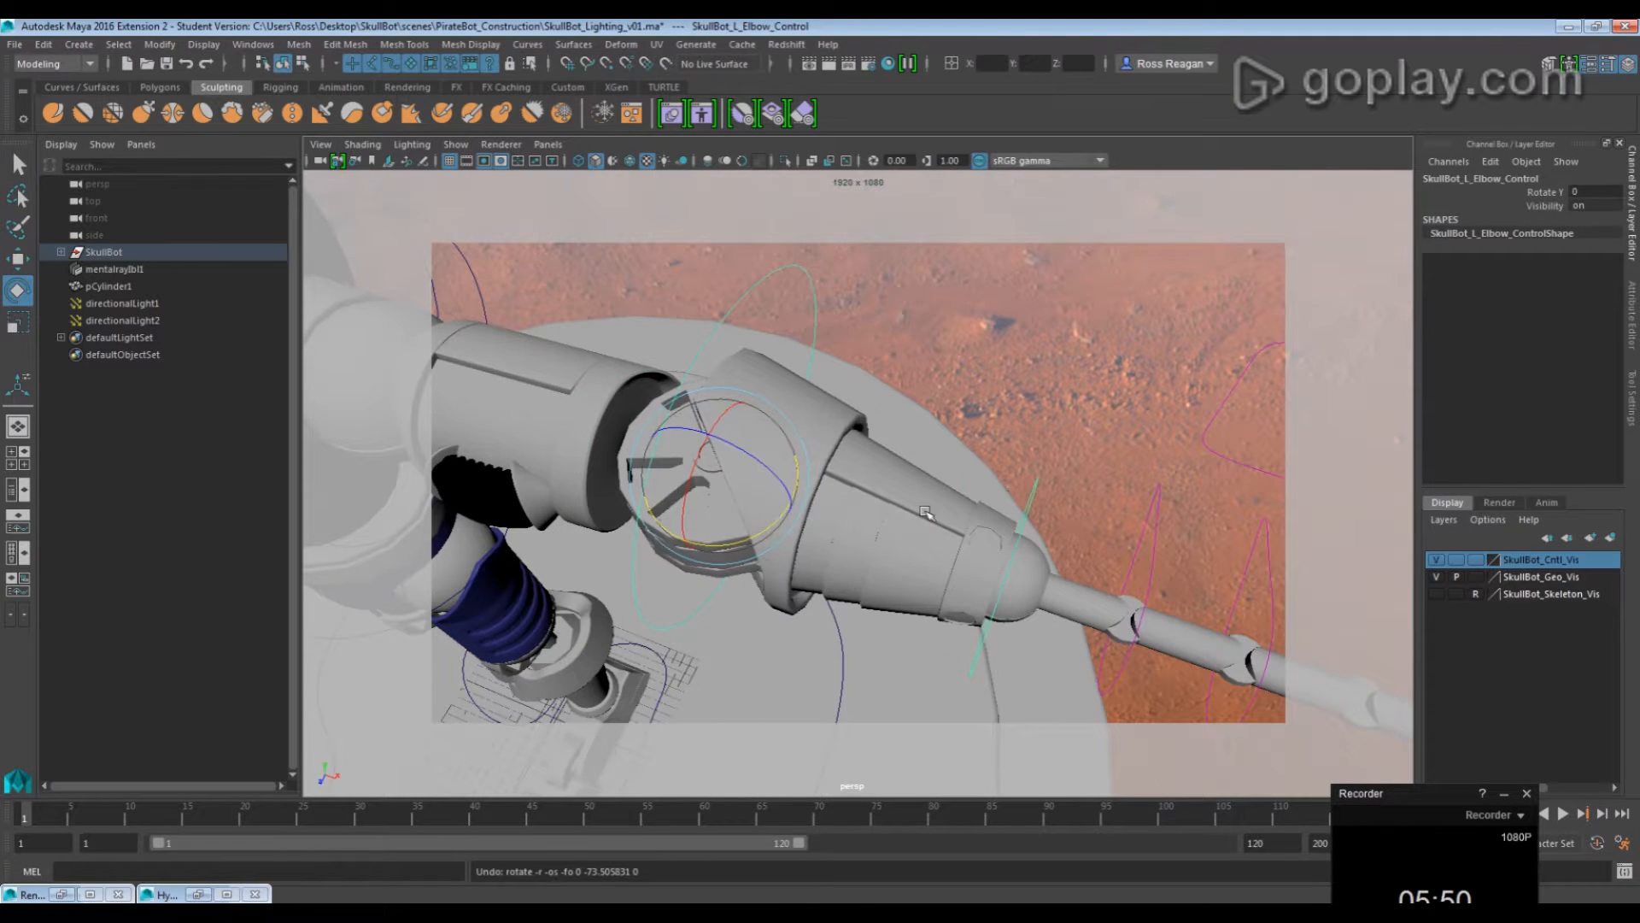
Reselect the left glove's back panel mesh and return its skin to the bind pose
key("q")
left_click(914, 490)
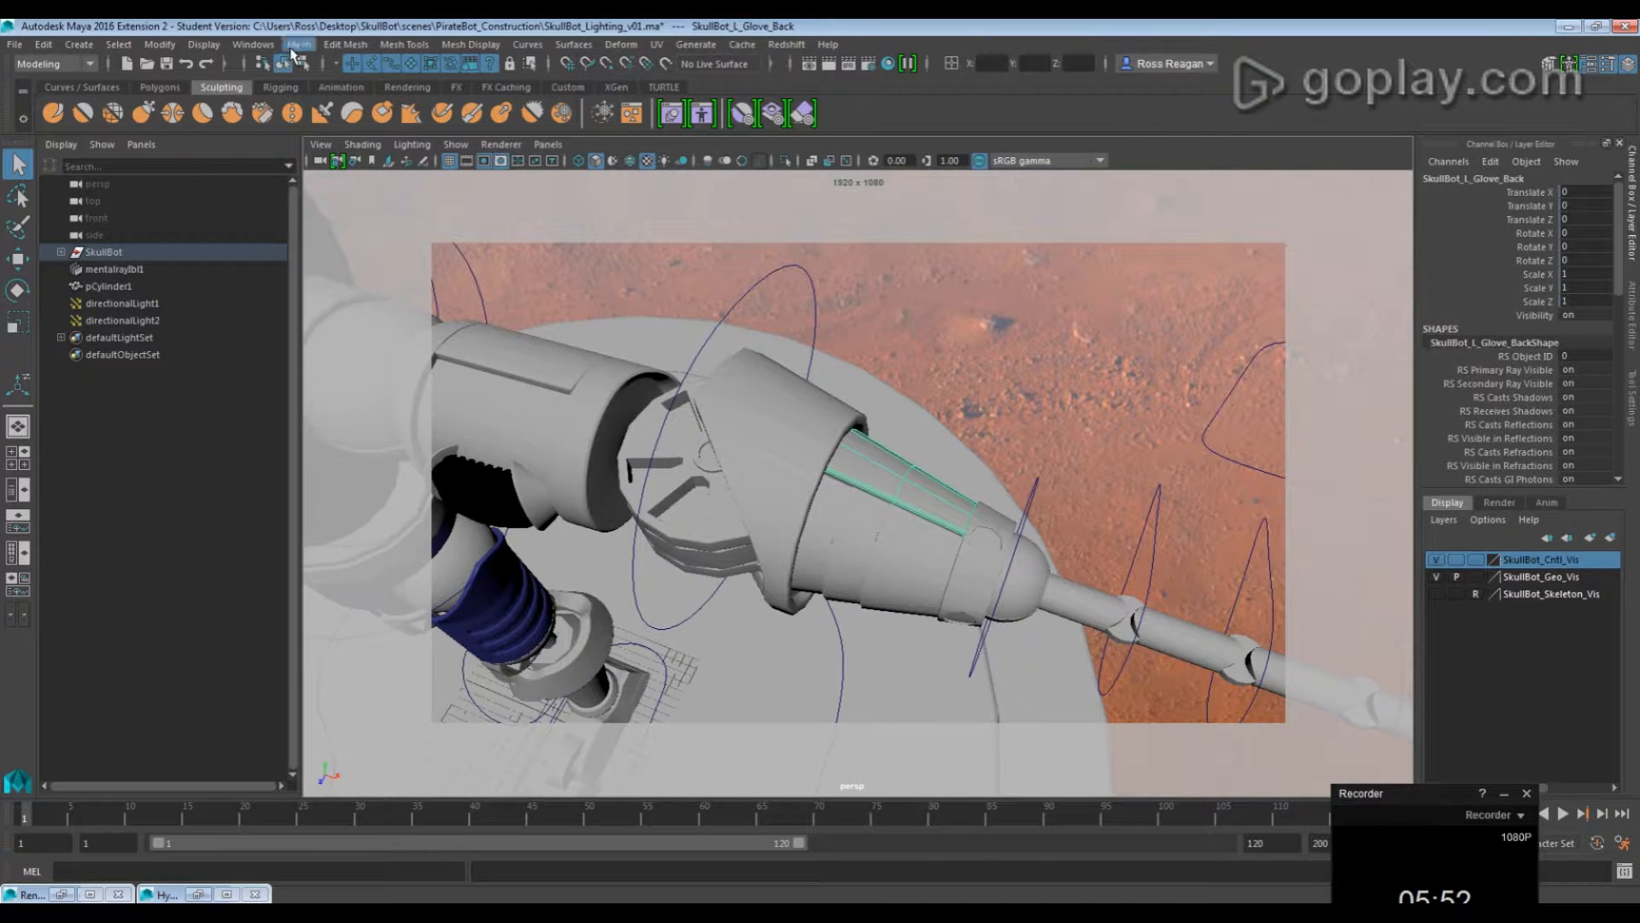
left_click(54, 65)
left_click(33, 100)
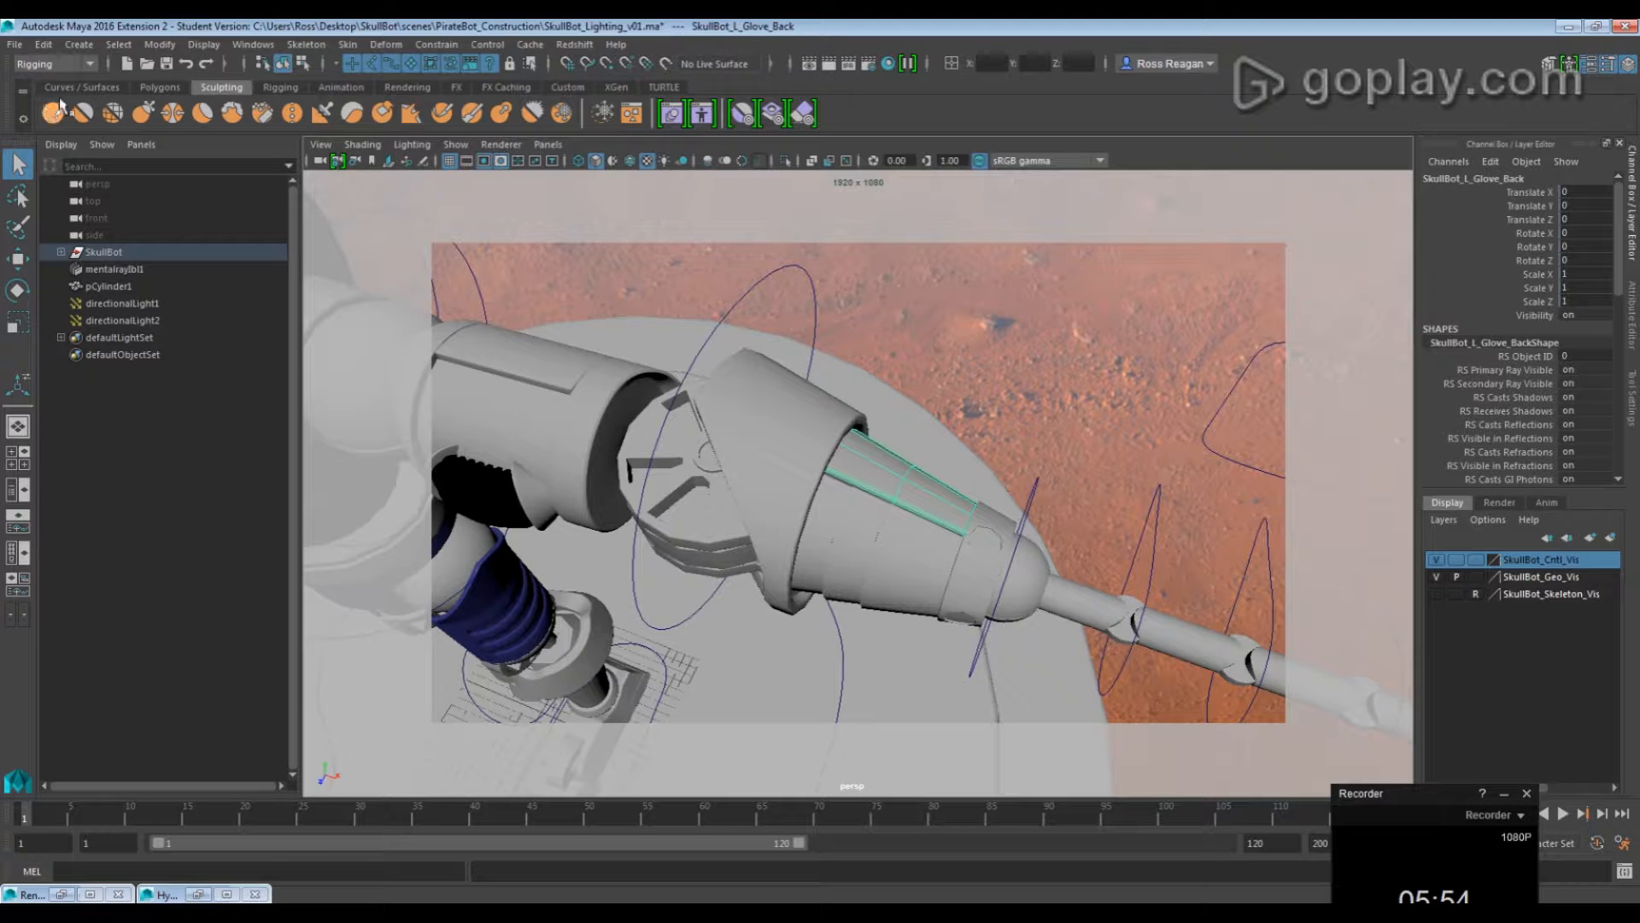
left_click(347, 44)
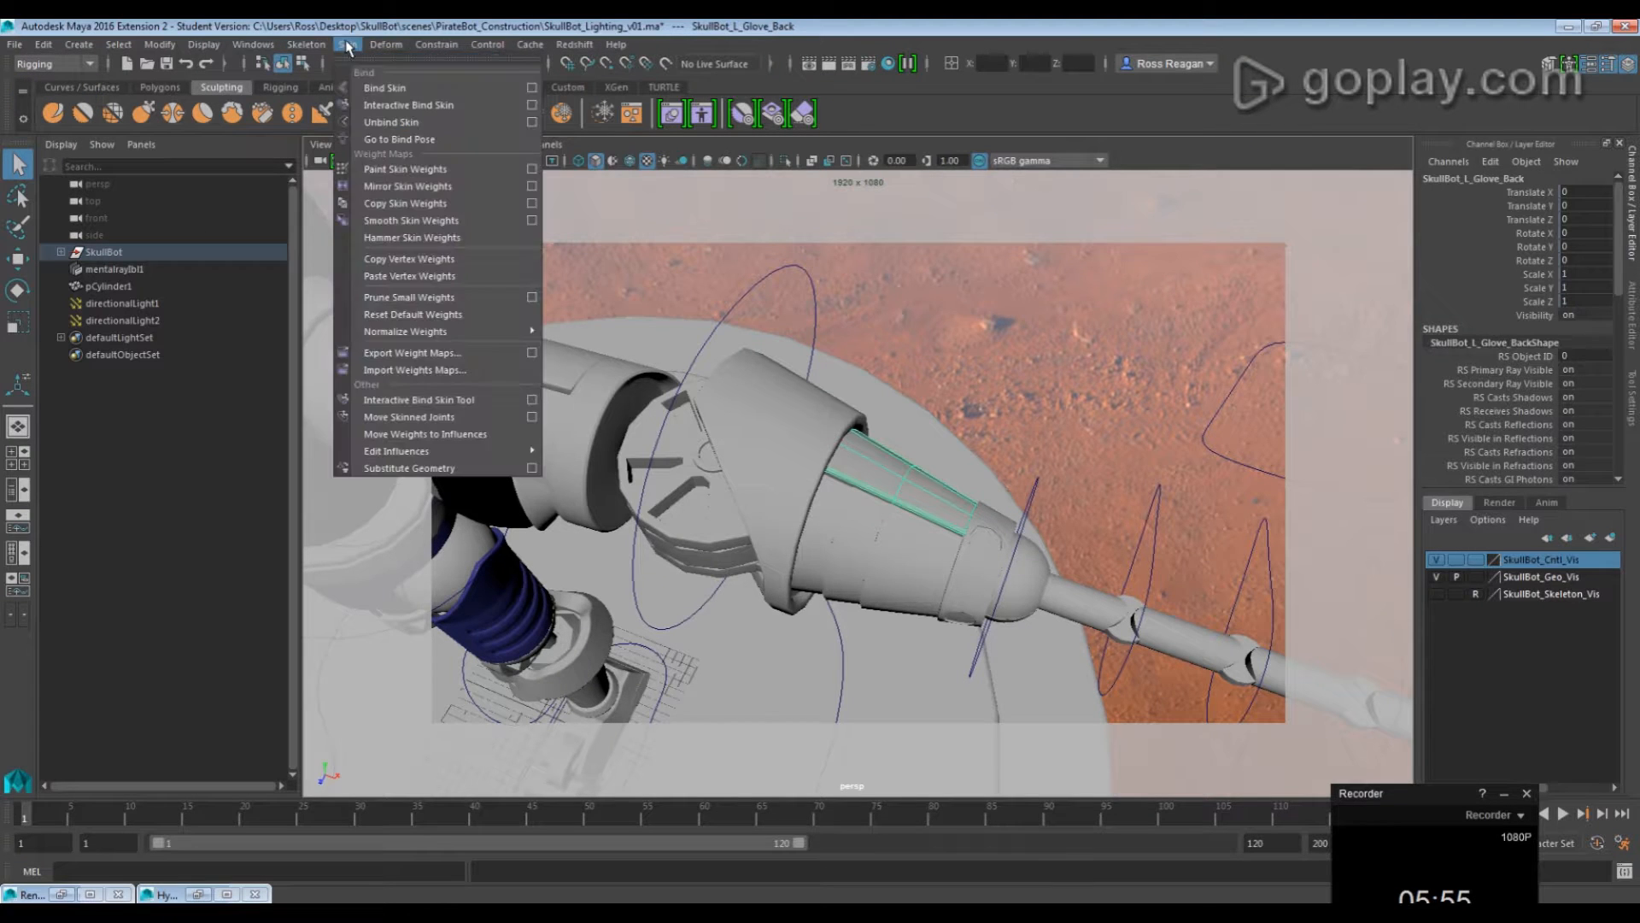
left_click(394, 139)
Return to the Modeling menu set and open the UV Editor beside the model to show the glove back panel's UVs
left_click_drag(1088, 465, 1127, 424, "alt")
key("w")
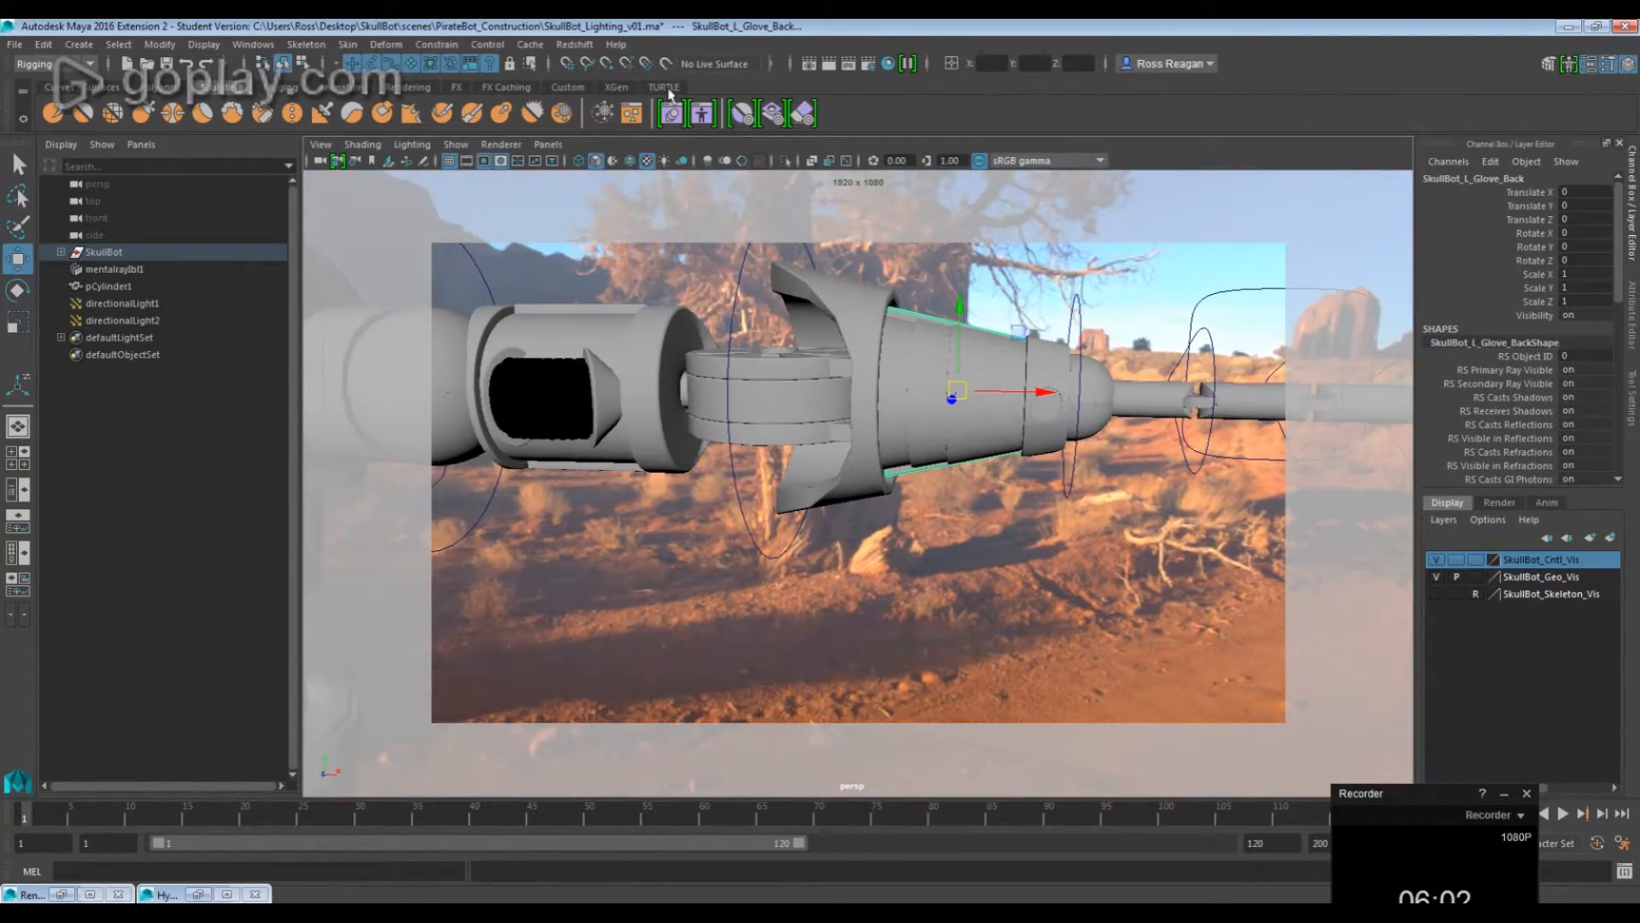
left_click(51, 66)
left_click(39, 68)
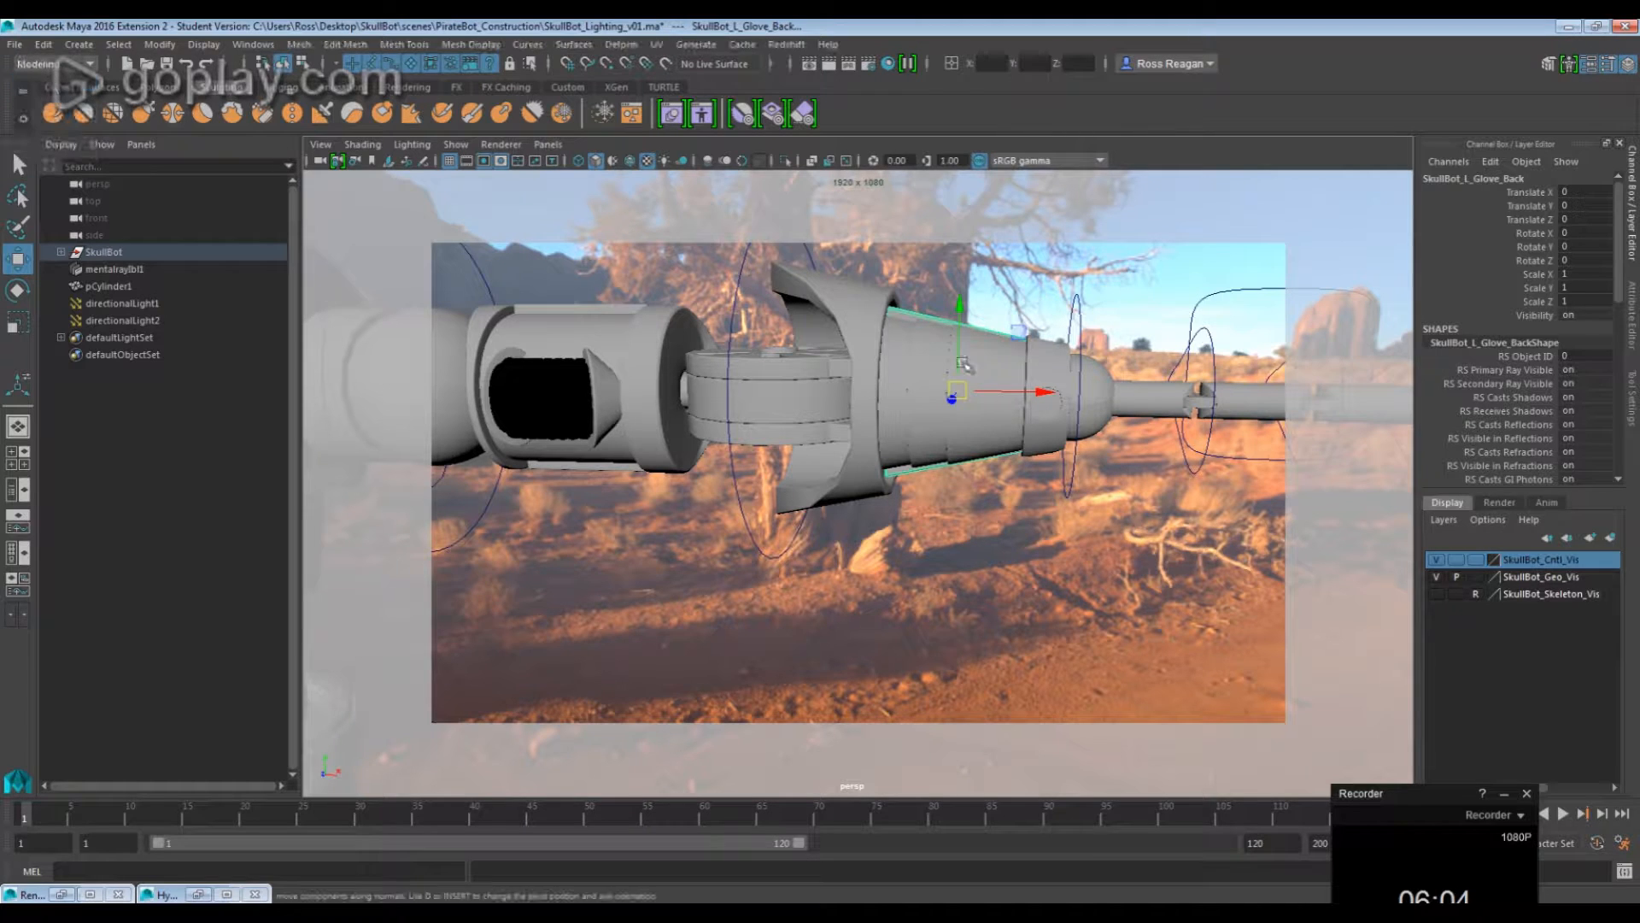
middle_click_drag(1003, 384, 925, 420, "alt")
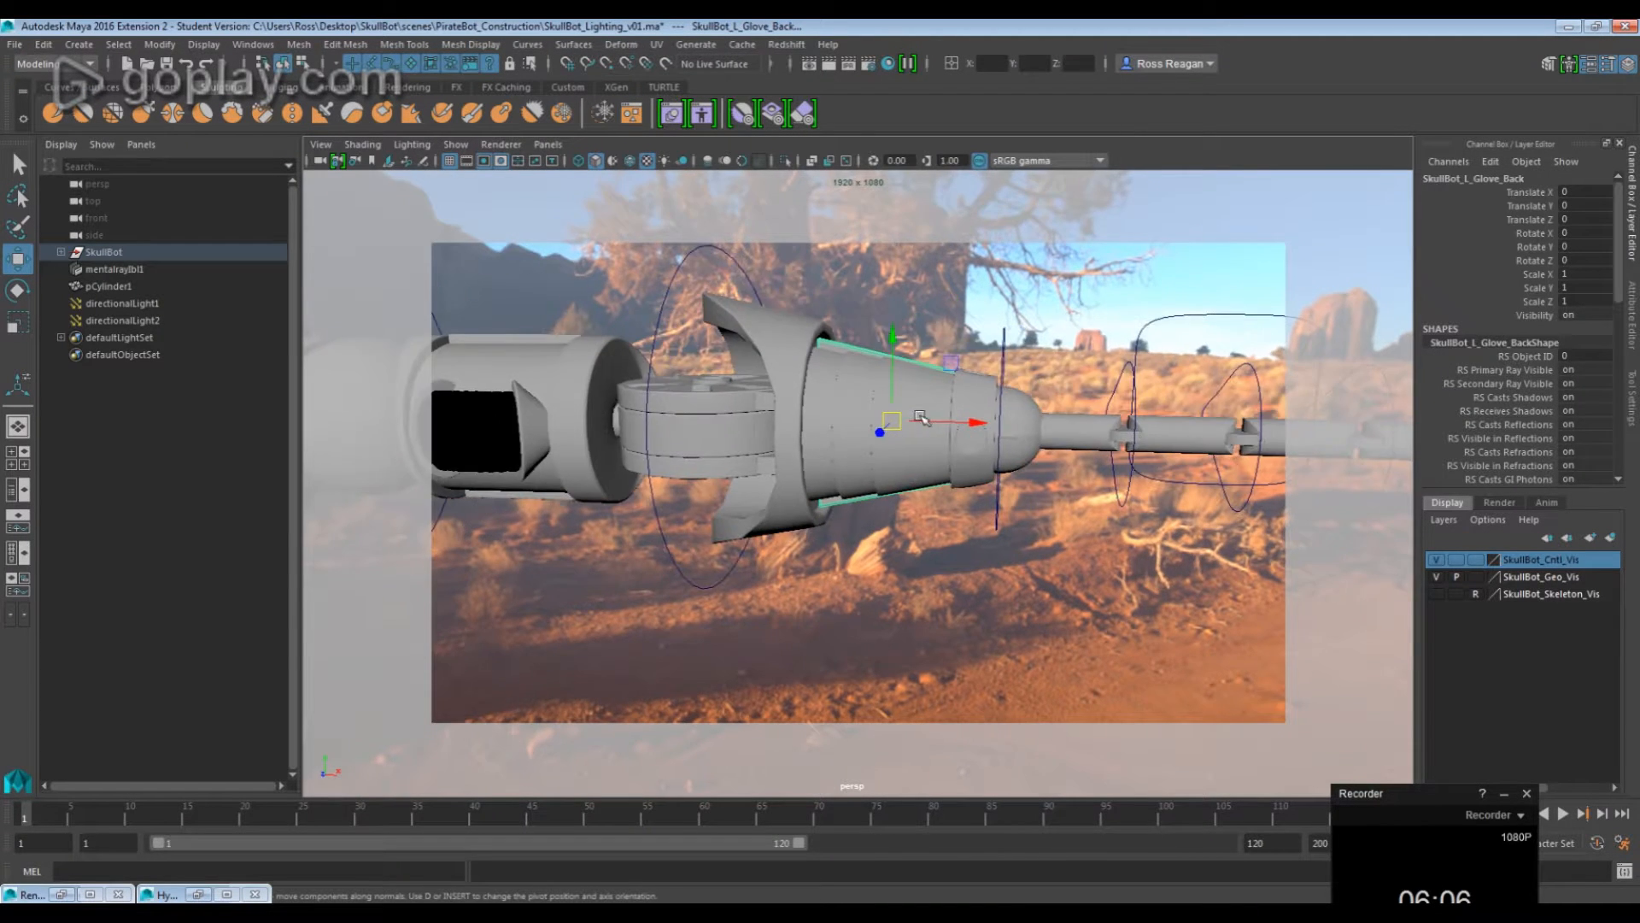
scroll(926, 412, "up", 3)
left_click_drag(927, 408, 876, 425, "alt")
left_click(656, 44)
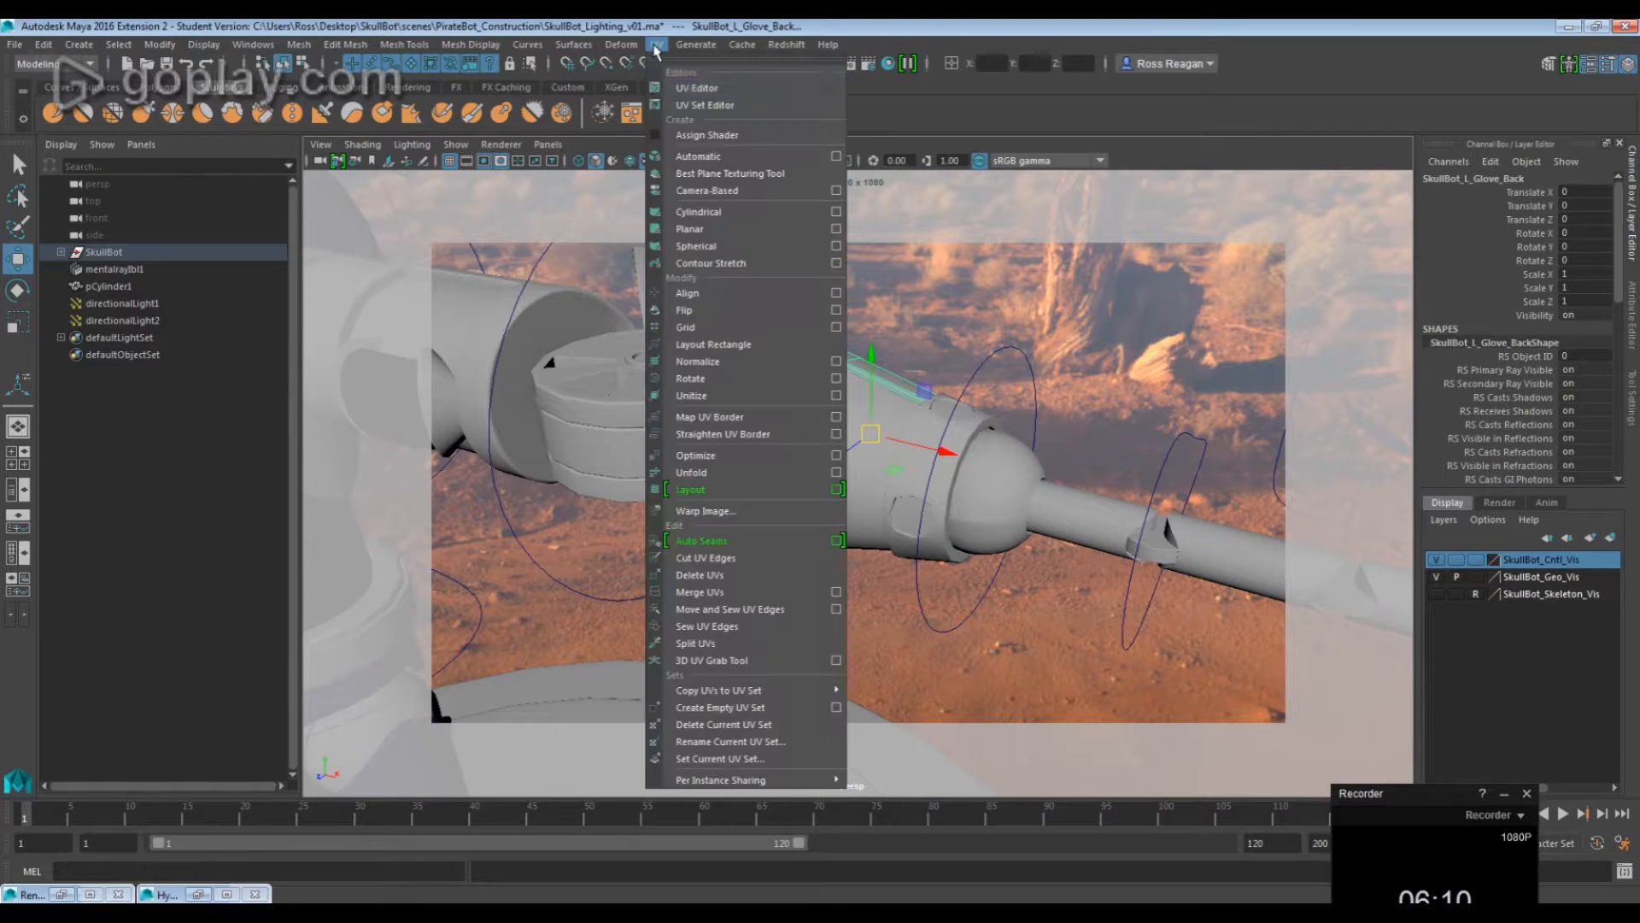
left_click(671, 89)
left_click_drag(1269, 235, 416, 192)
middle_click_drag(790, 436, 886, 441, "alt")
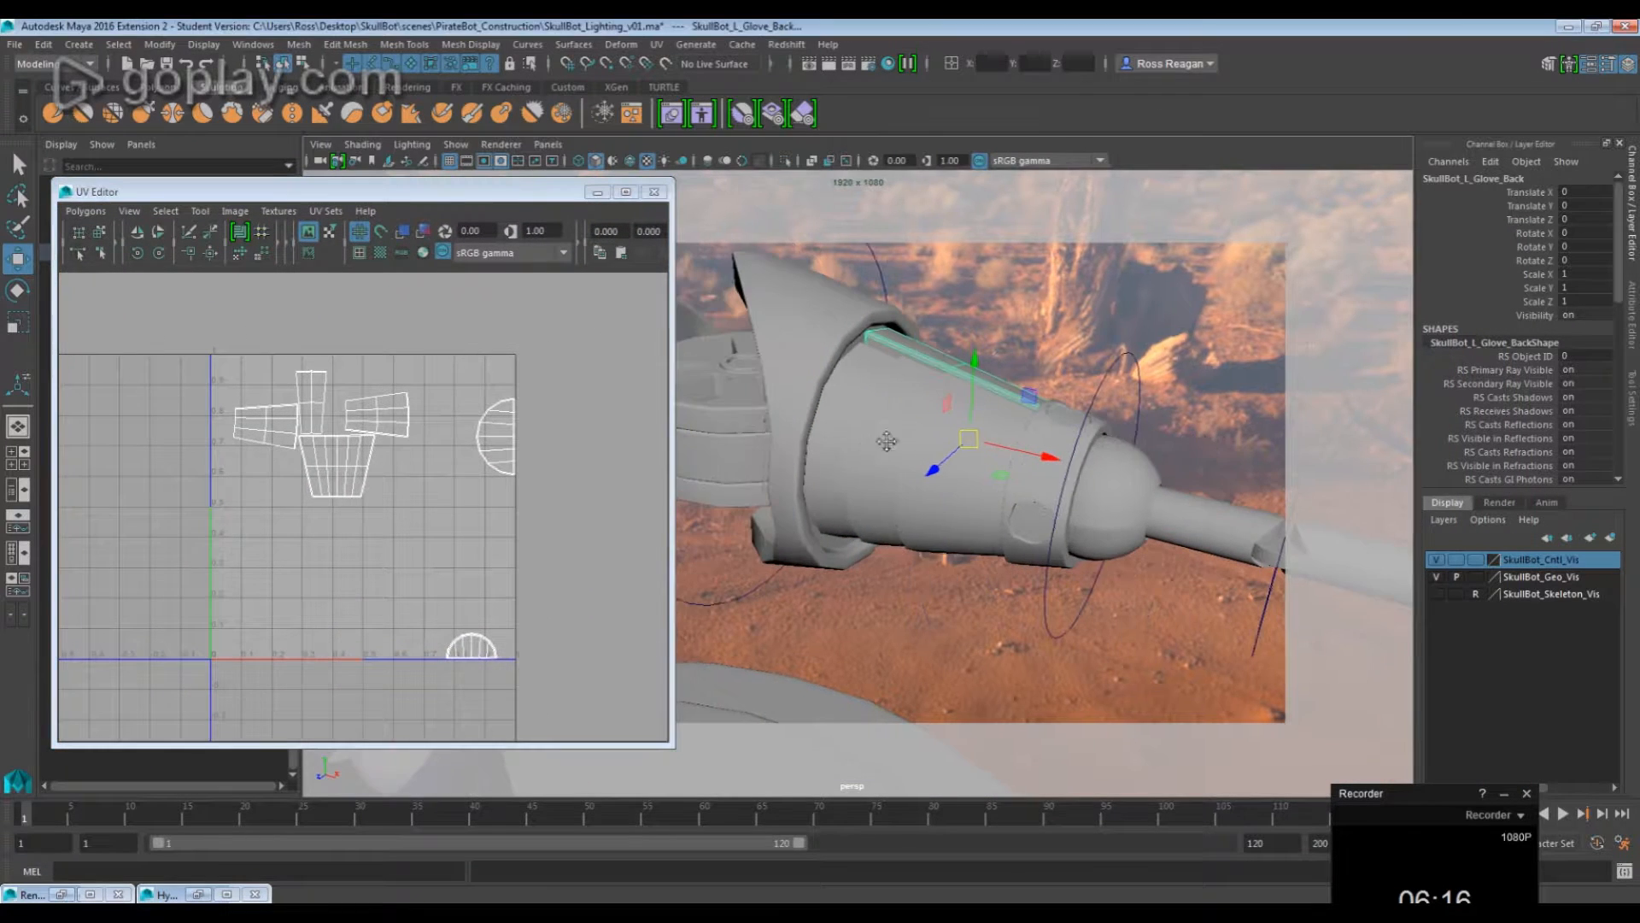
Examine the left glove back panel's UV shells, and select the matching right glove panel to compare its UVs
scroll(311, 490, "up", 3)
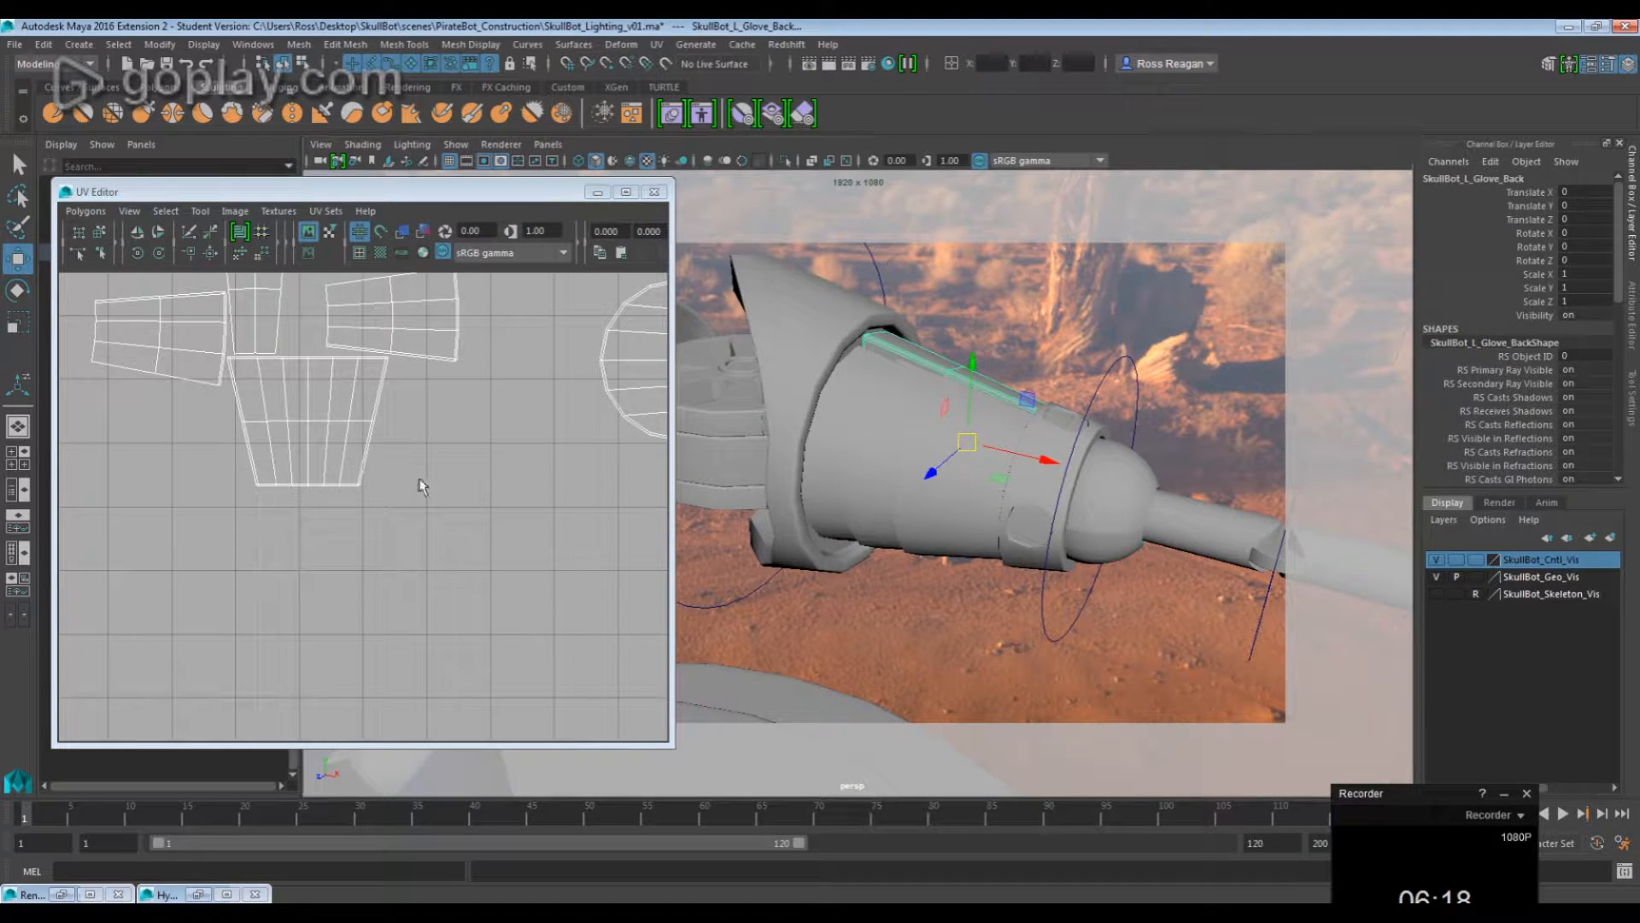
middle_click_drag(423, 480, 505, 608, "alt")
middle_click_drag(633, 652, 414, 532, "alt")
scroll(485, 574, "down", 2)
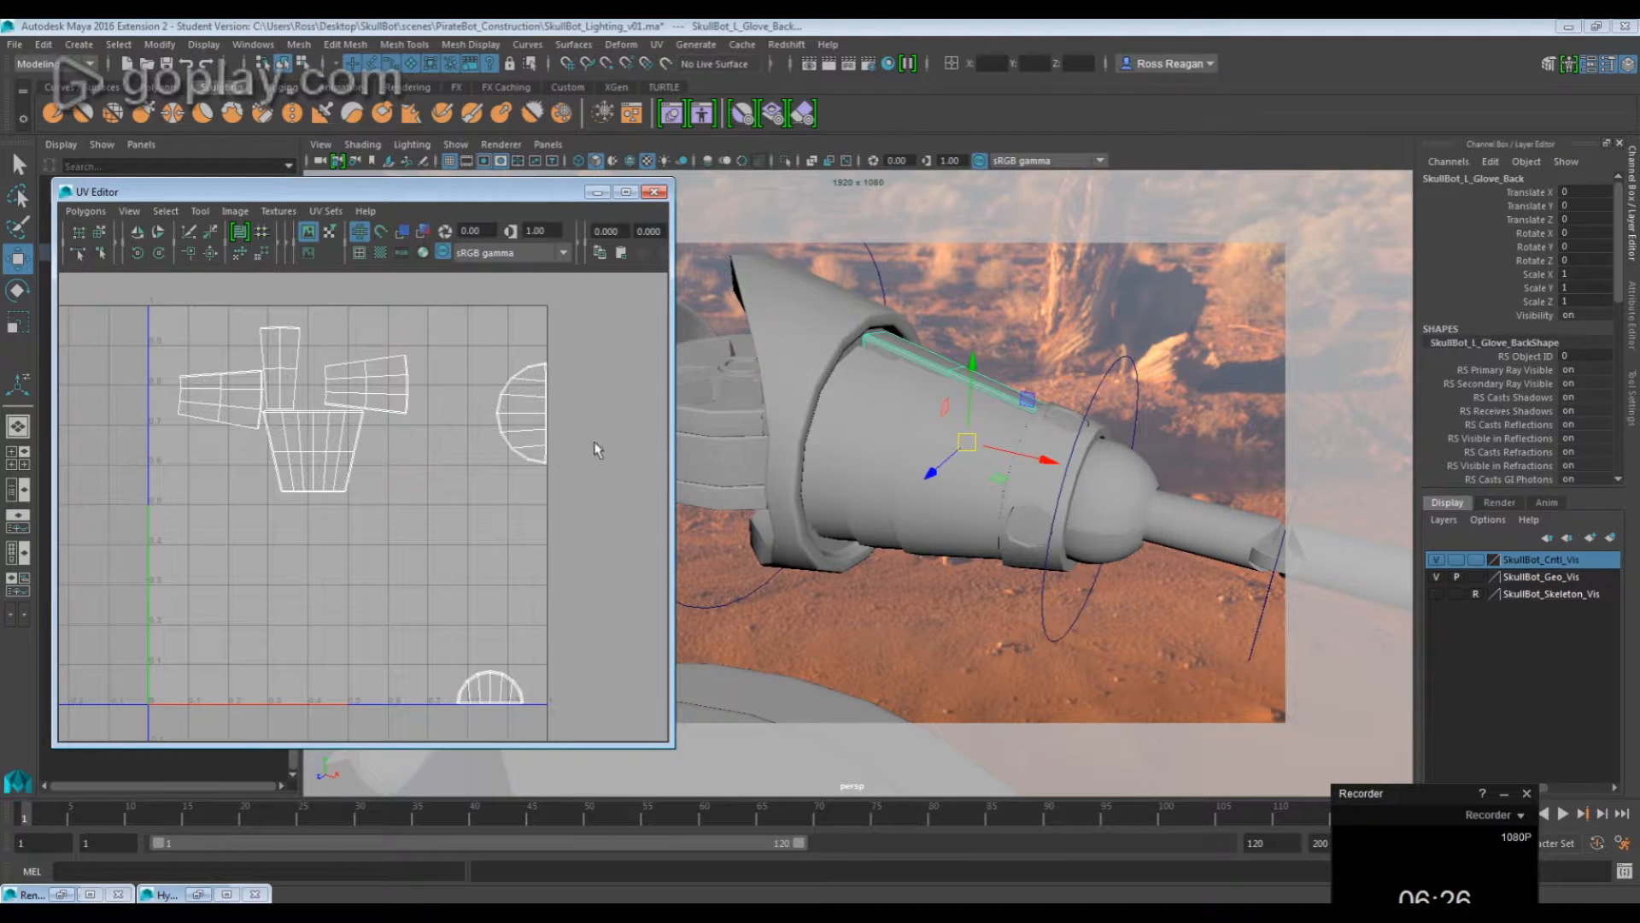
left_click_drag(1011, 504, 963, 505, "alt")
left_click_drag(756, 489, 1069, 573, "alt")
scroll(830, 493, "down", 5)
scroll(1048, 556, "up", 3)
left_click_drag(897, 534, 777, 452, "alt")
key("q")
left_click(888, 483)
scroll(889, 482, "down", 3)
key("w")
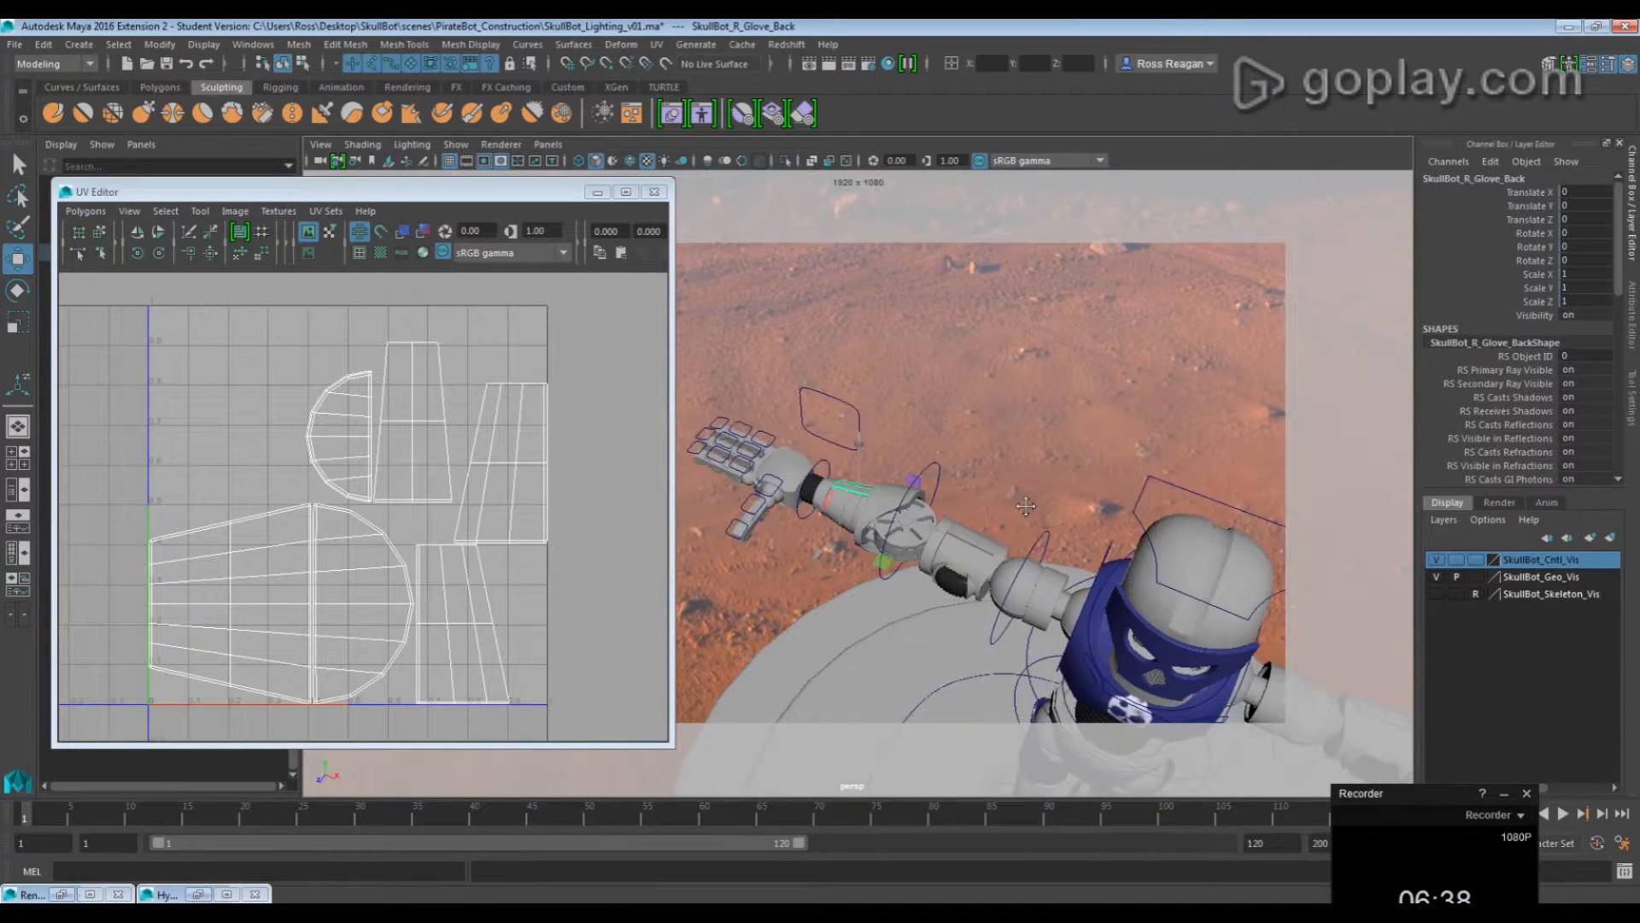
Alternate between the left and right glove back panels to compare their UV layouts, finishing with the left panel selected
middle_click_drag(1044, 511, 966, 464, "alt")
left_click_drag(795, 488, 842, 487, "alt")
middle_click_drag(1141, 538, 895, 529, "alt")
key("q")
left_click(1127, 521)
left_click_drag(894, 529, 747, 452, "alt")
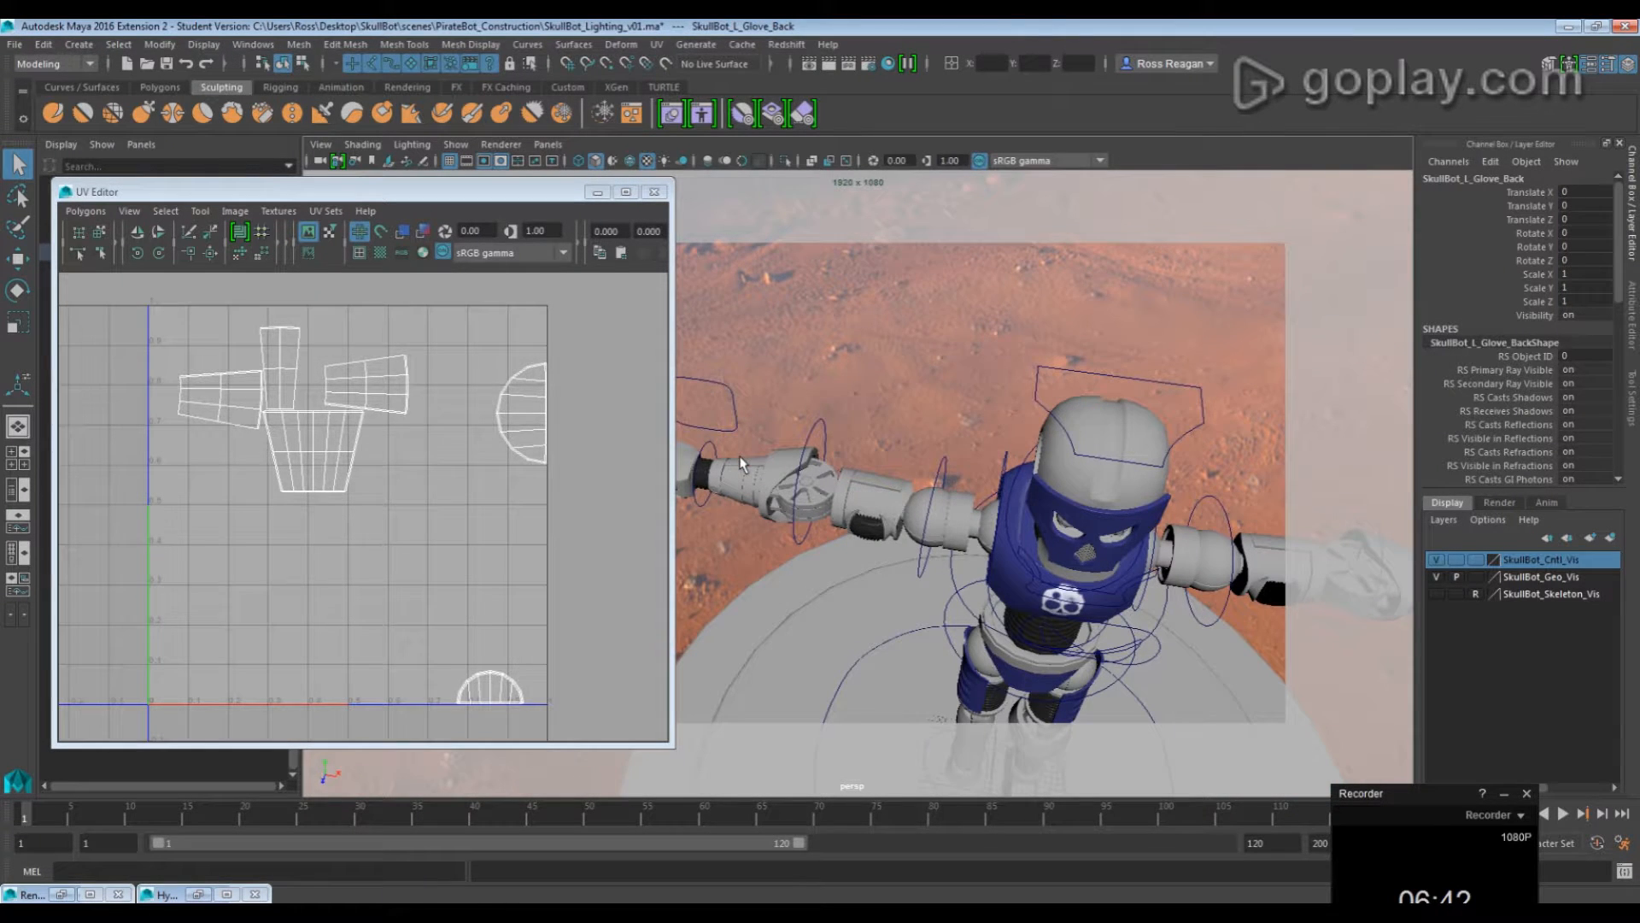
left_click(741, 463)
left_click_drag(1098, 560, 1194, 513, "alt")
left_click(1193, 510)
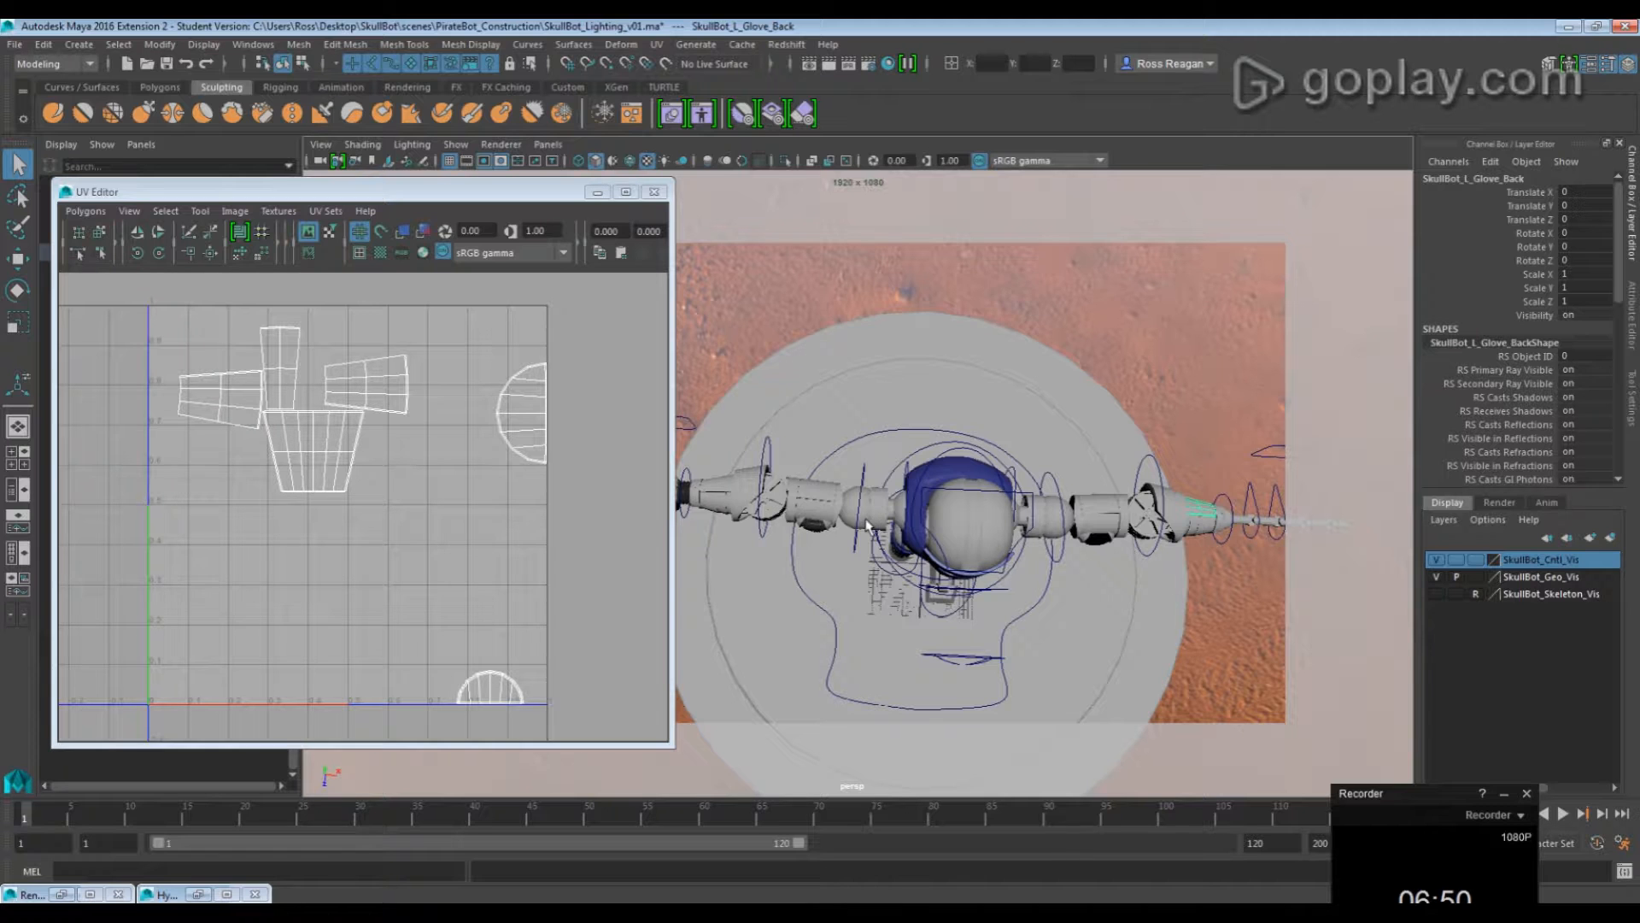
Select the right glove's back panel and unbind its skin using the Rigging menu set
left_click_drag(868, 524, 762, 505, "alt")
left_click(722, 489)
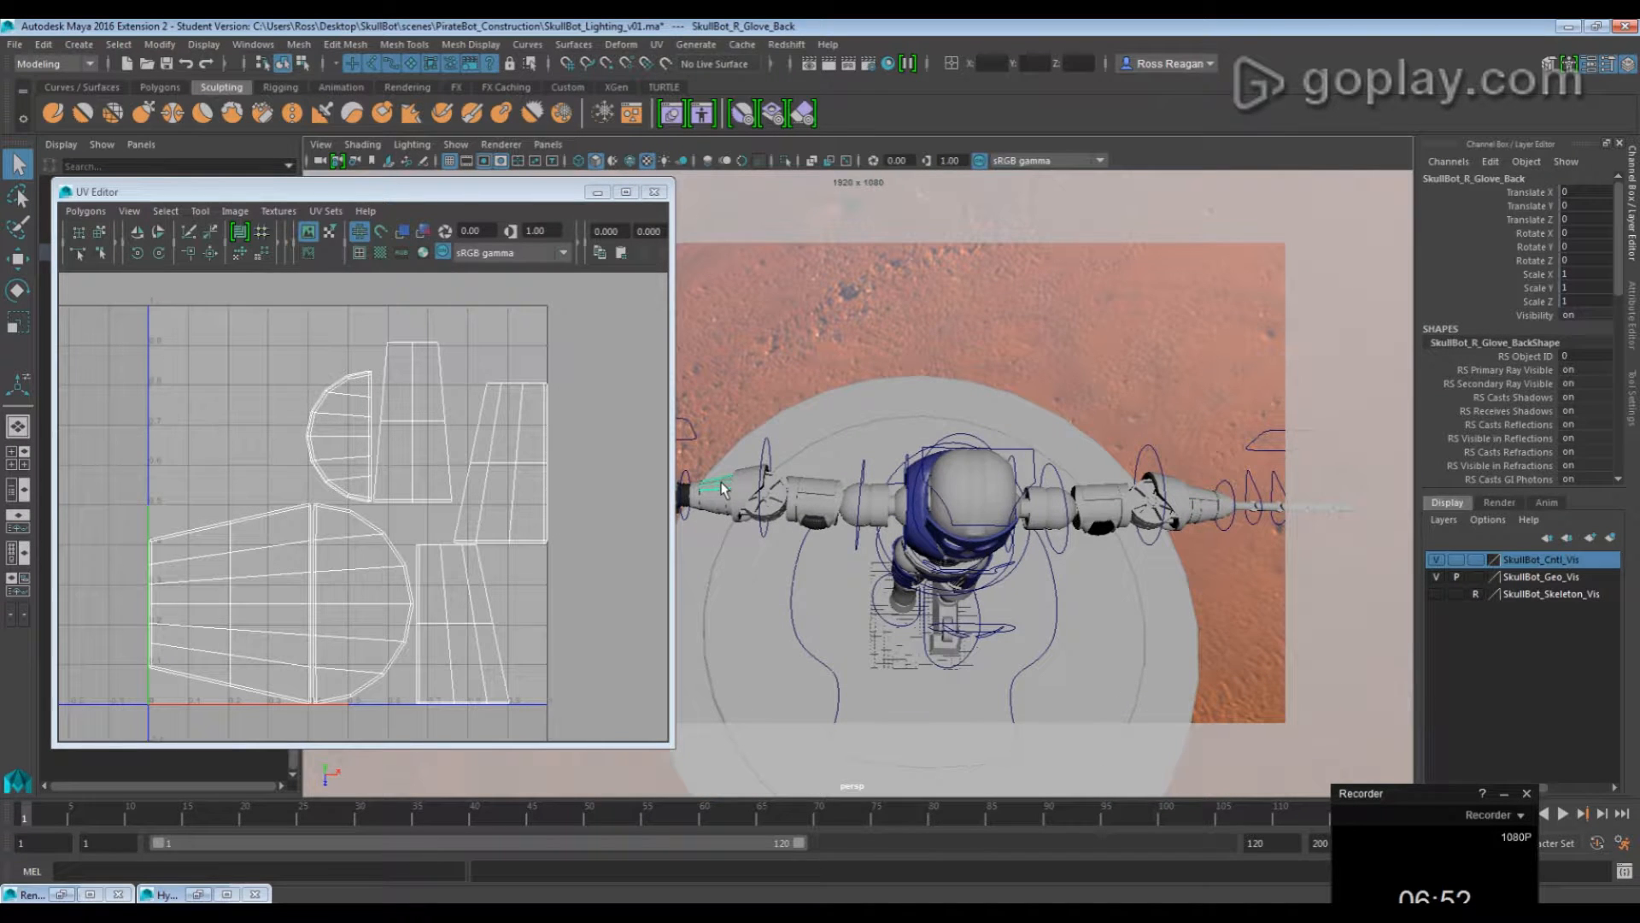
left_click(297, 46)
left_click(52, 65)
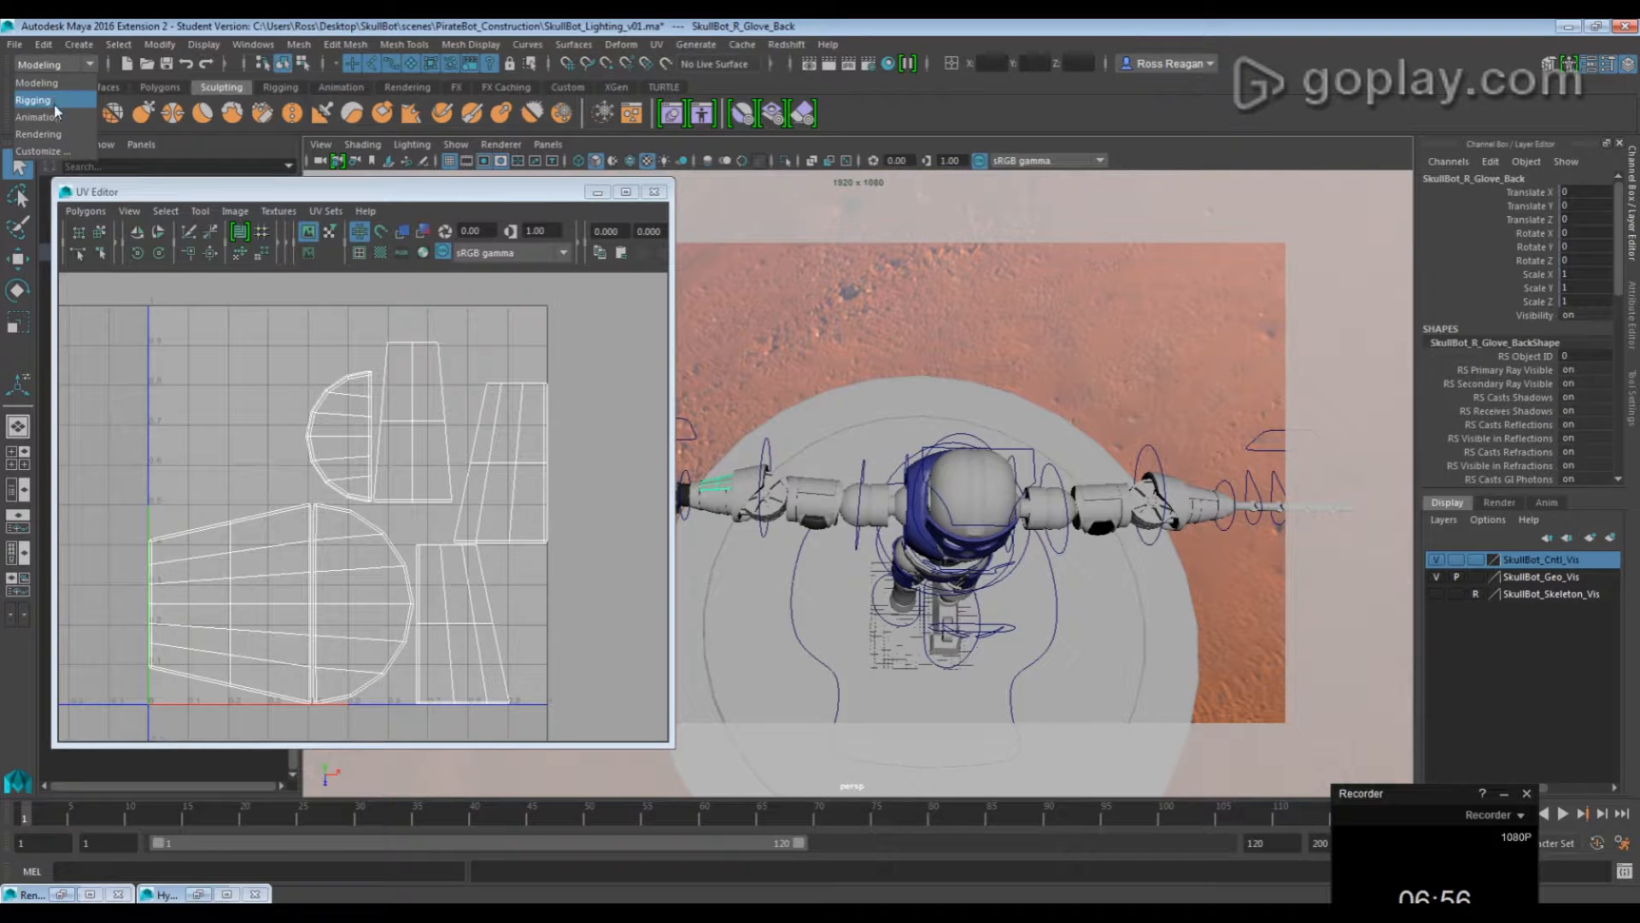
left_click(38, 117)
left_click(71, 64)
left_click(59, 103)
left_click(344, 45)
left_click(367, 121)
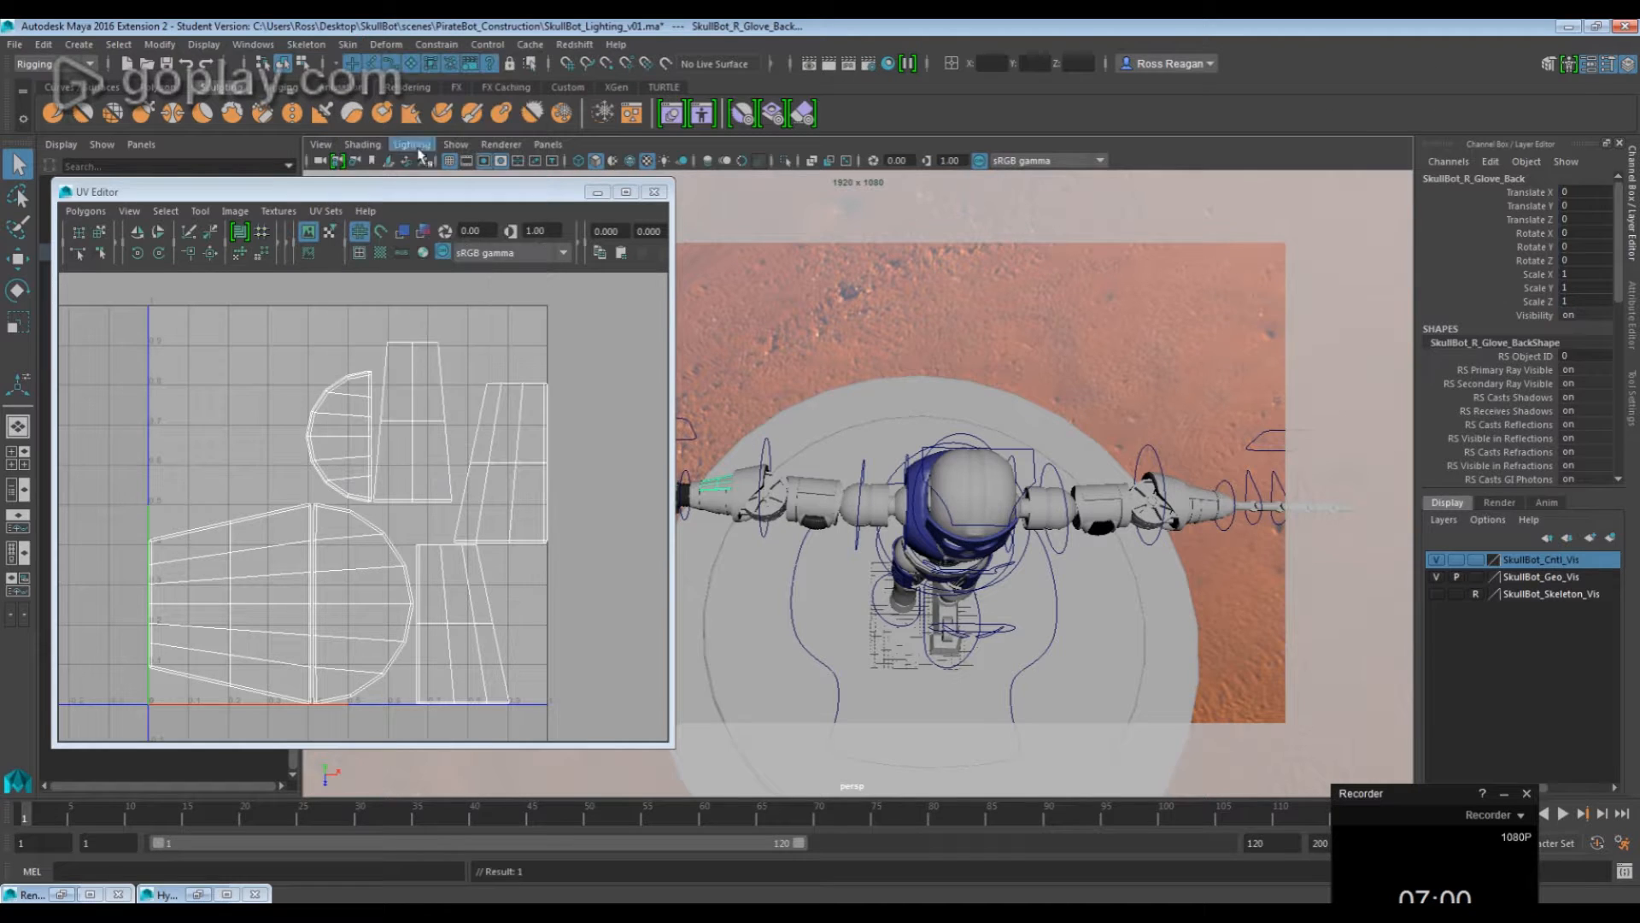
key("w")
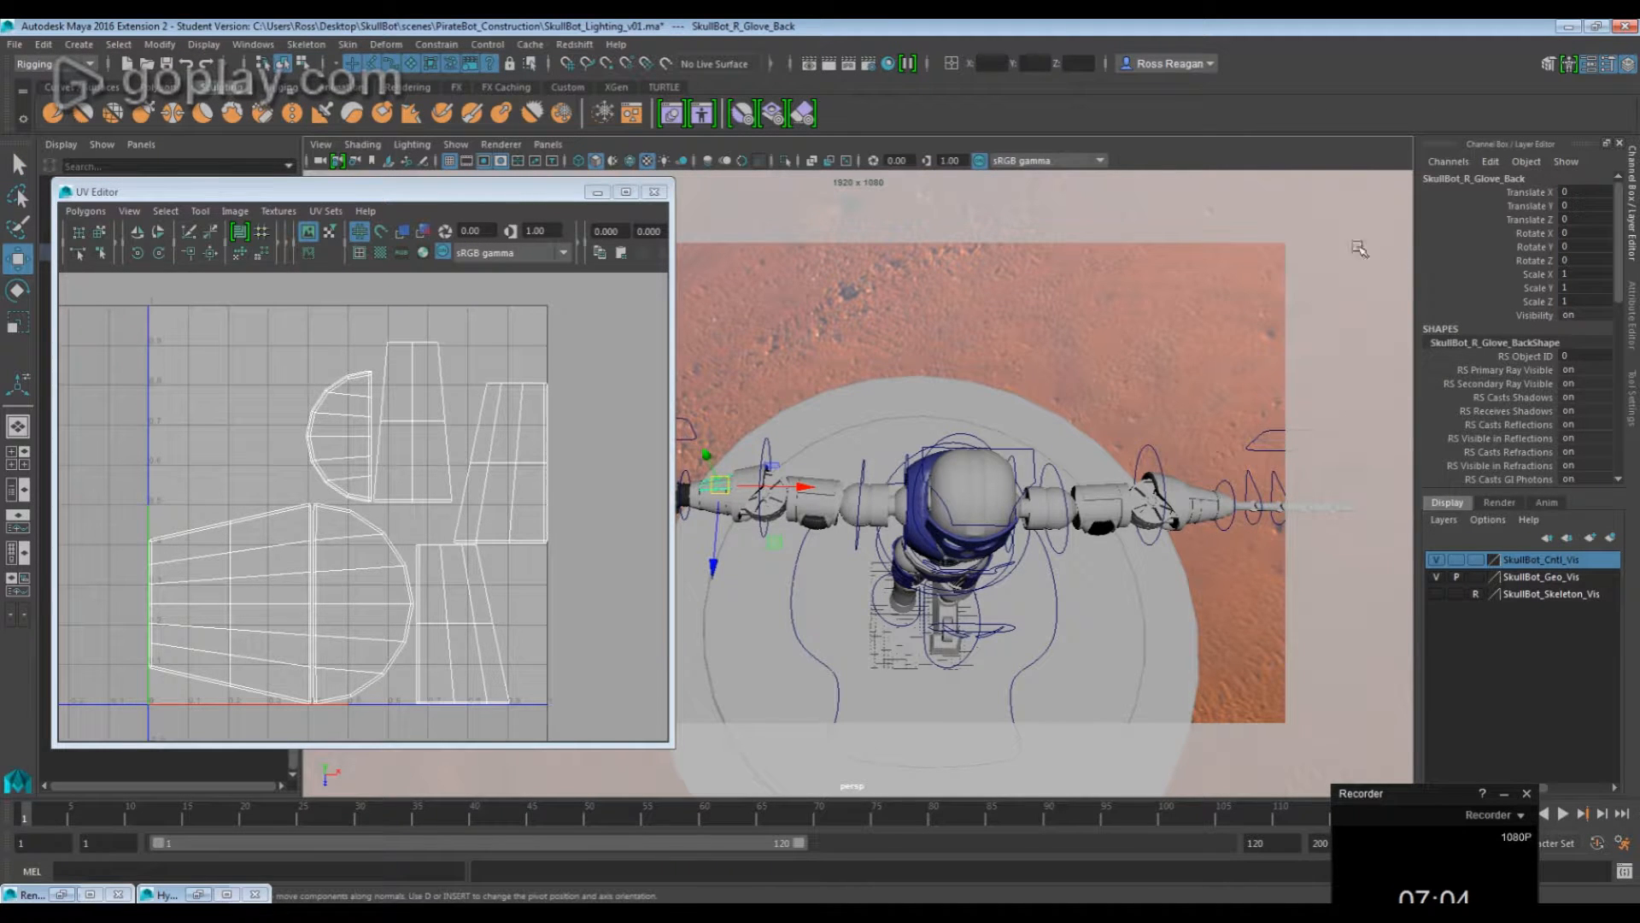
Select the left glove's back panel, return to the Modeling menu set and apply automatic UV mapping to it
left_click(774, 510)
middle_click_drag(1151, 497, 960, 476, "alt")
key("q")
left_click(1005, 471)
key("w")
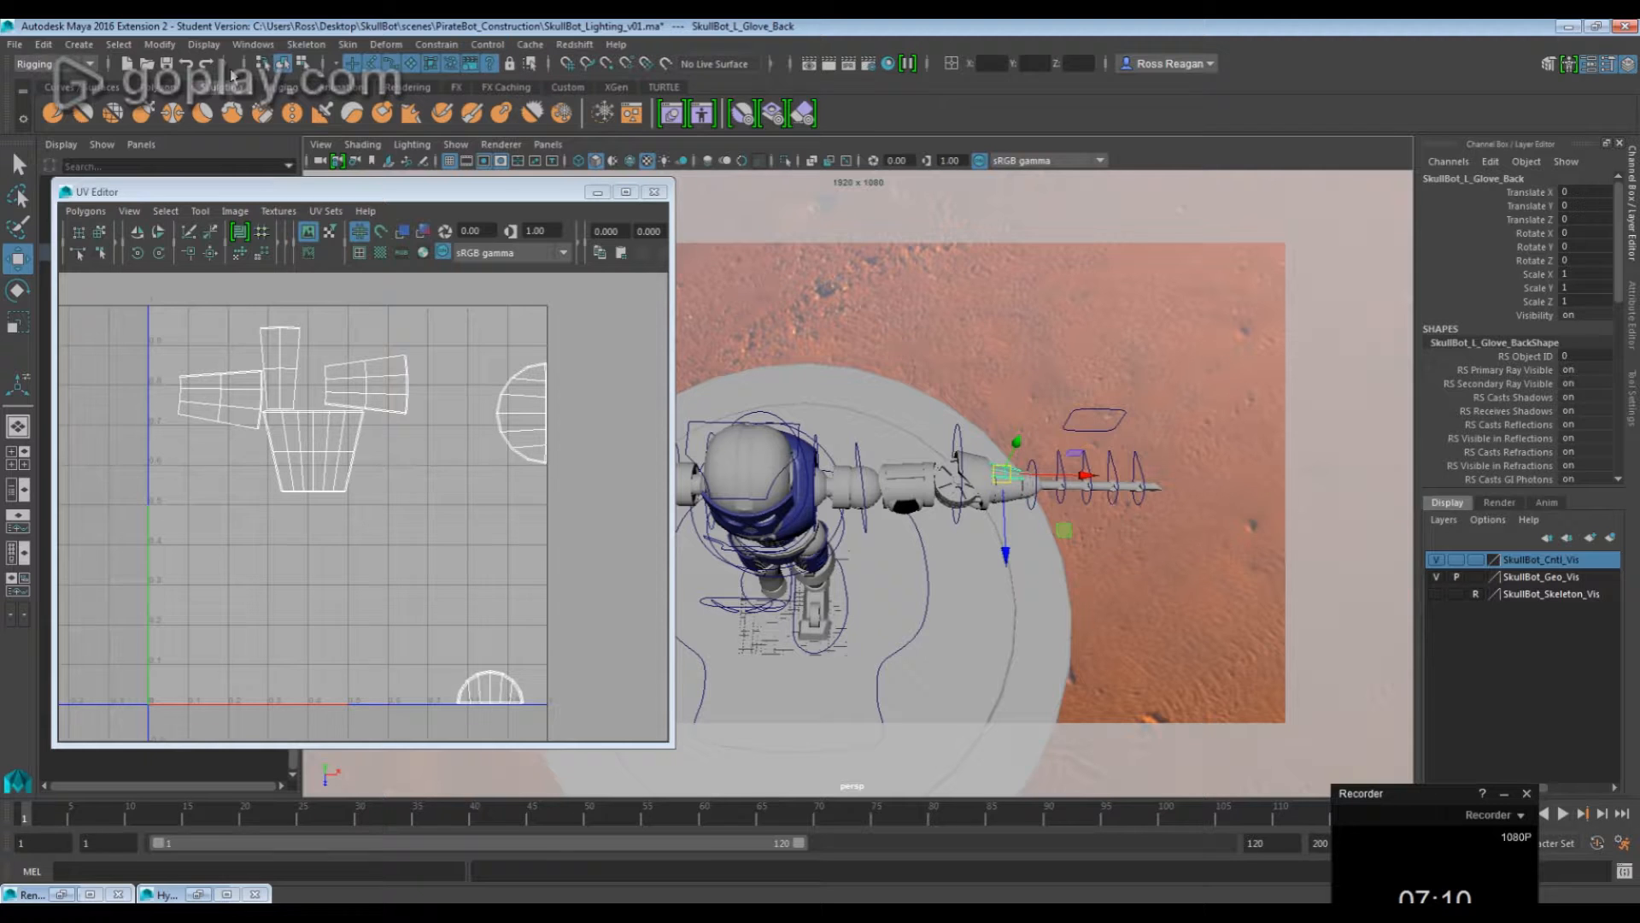
left_click(84, 65)
left_click(43, 79)
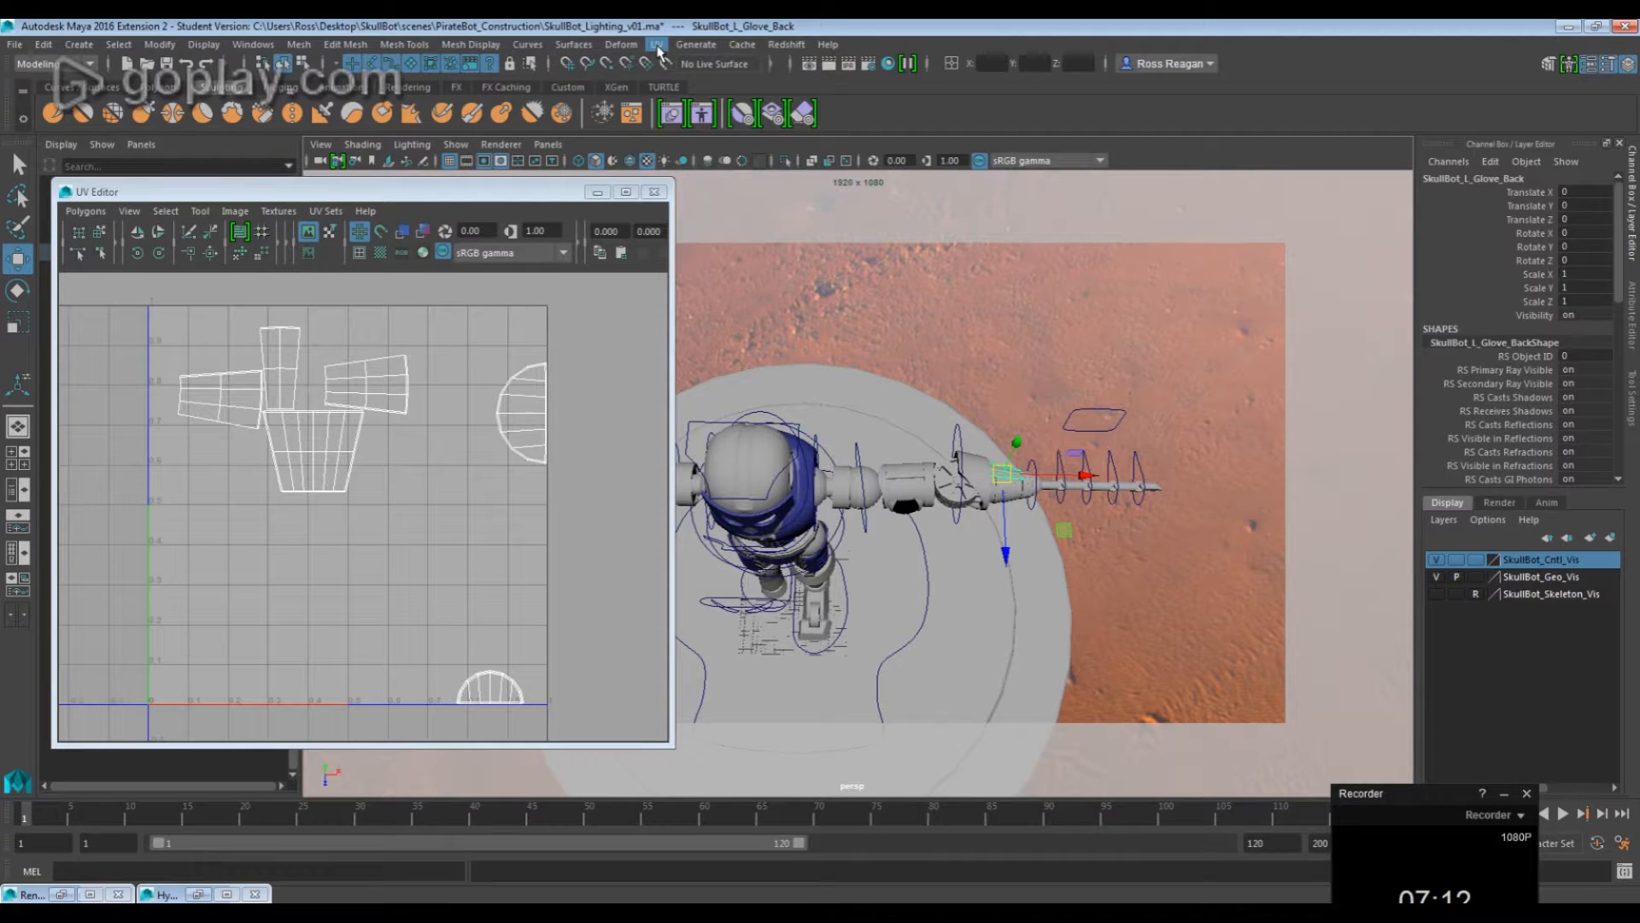
left_click(656, 44)
left_click(710, 156)
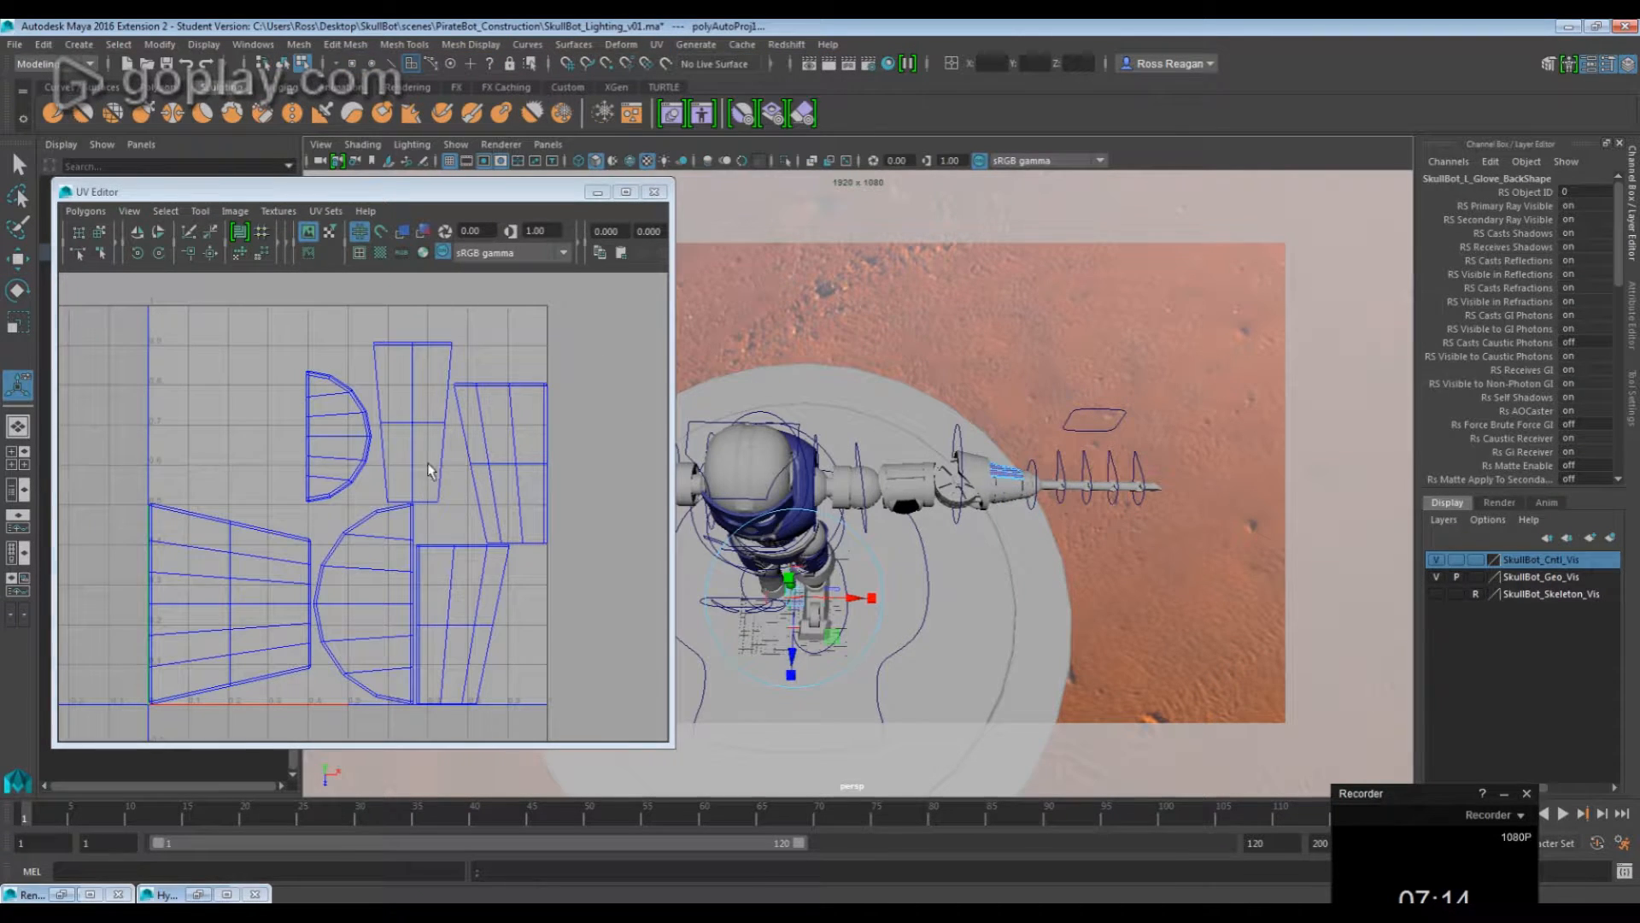
Select all the panel's UV shells and lay them out with Unfold3D, using packing resolution 2048 and 10-pixel shell padding
right_click_drag(369, 445, 346, 442)
scroll(345, 443, "down", 5)
left_click_drag(184, 388, 519, 639)
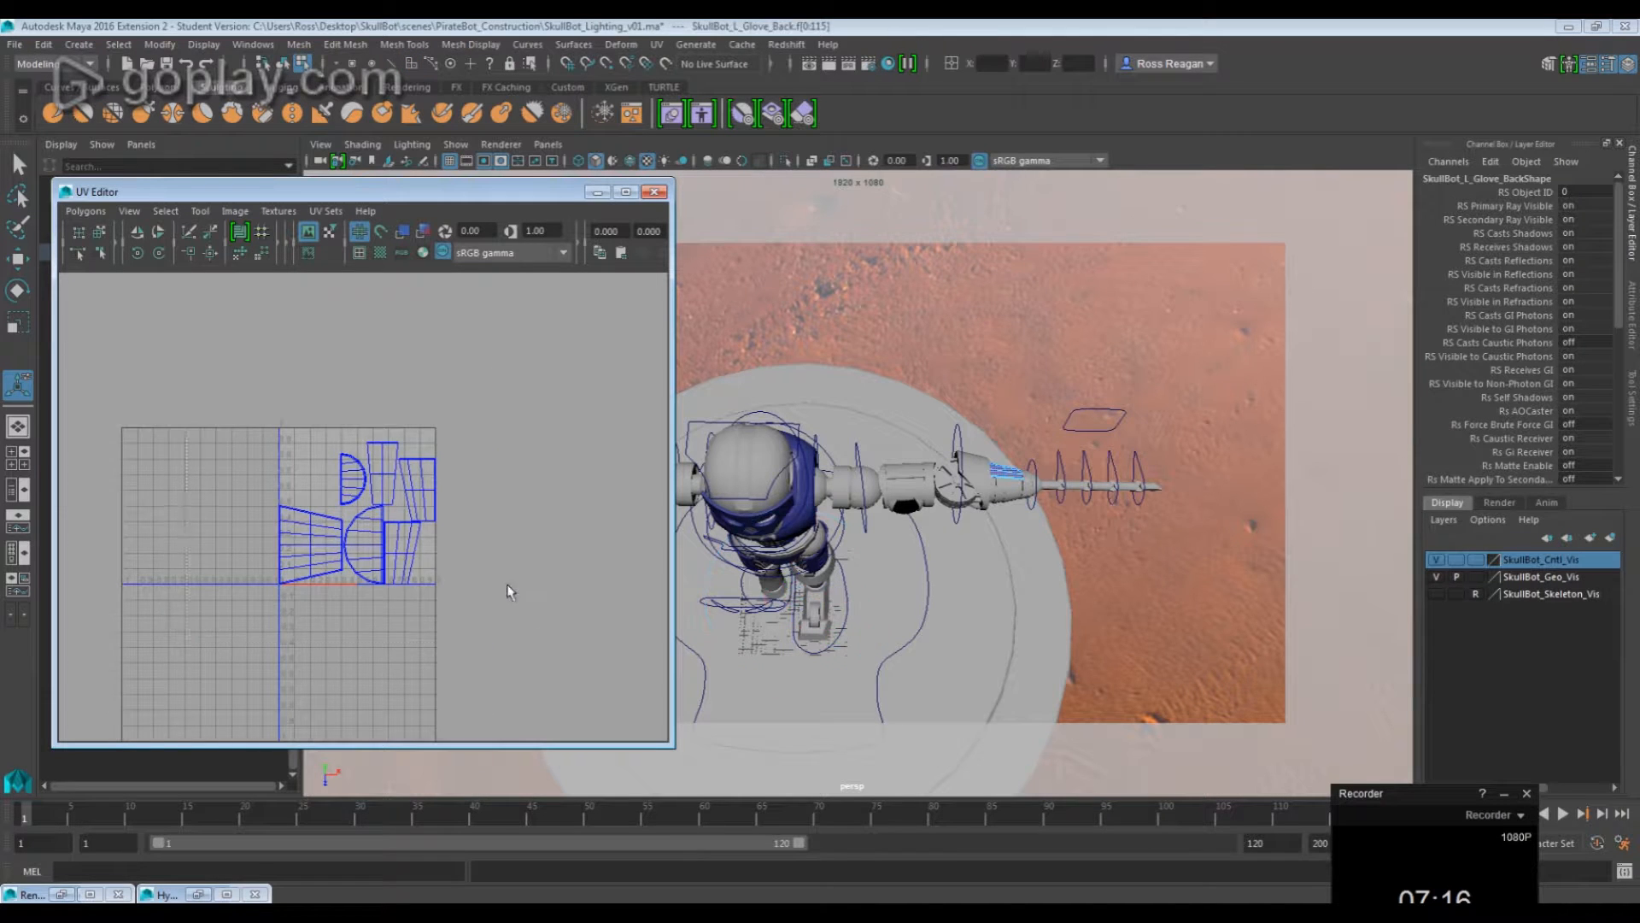
key("f")
key("w")
left_click(85, 211)
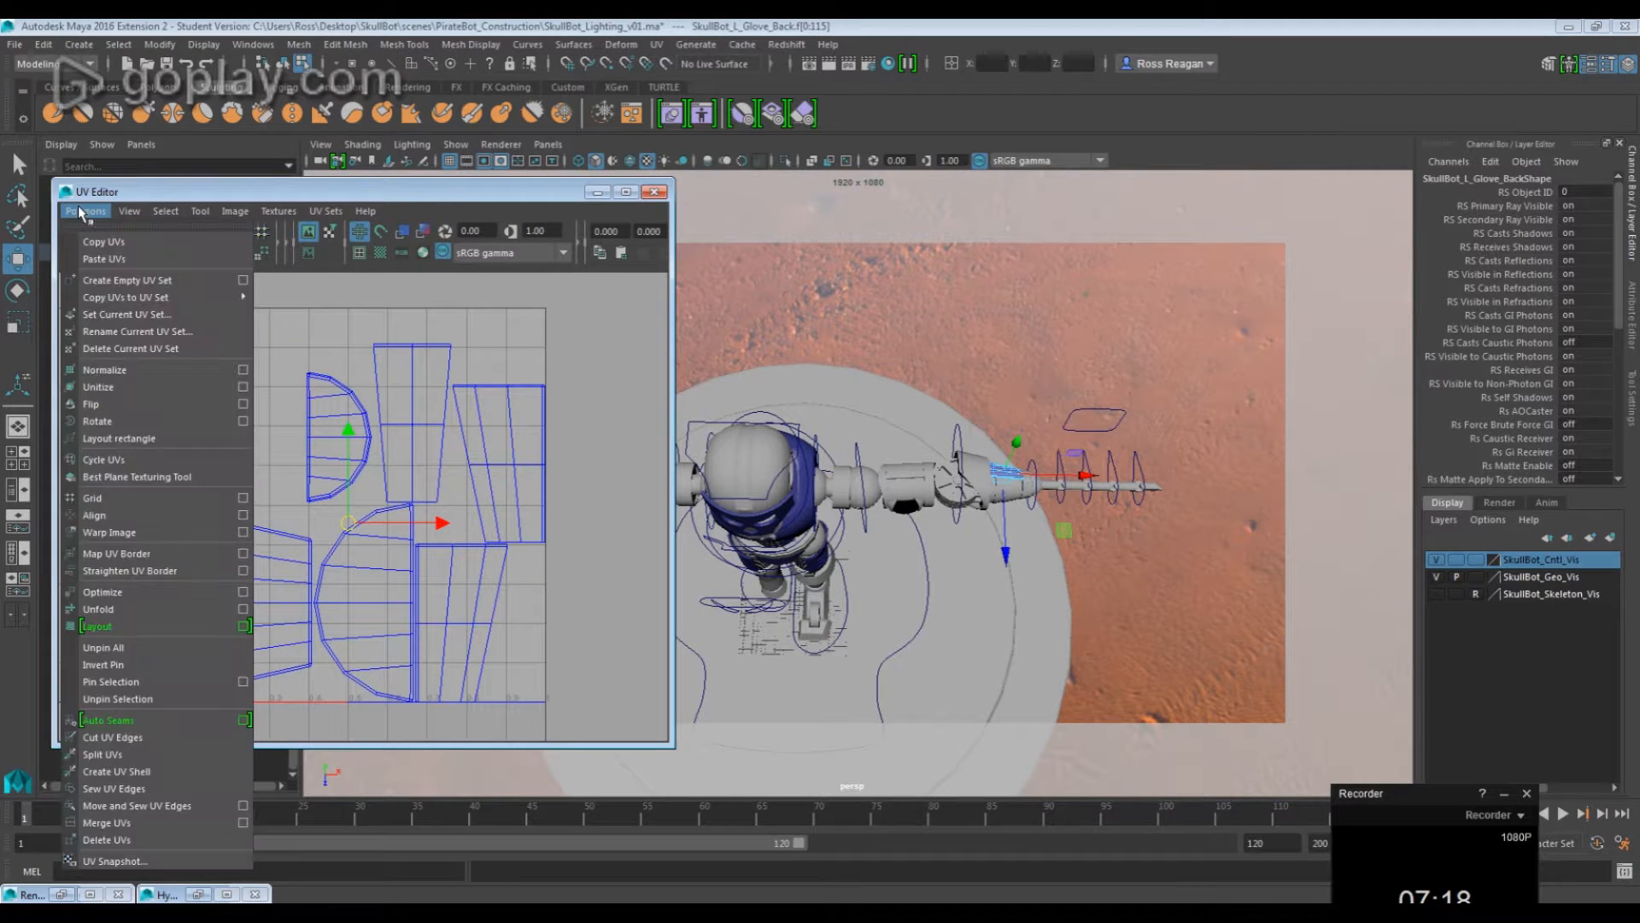
left_click(244, 627)
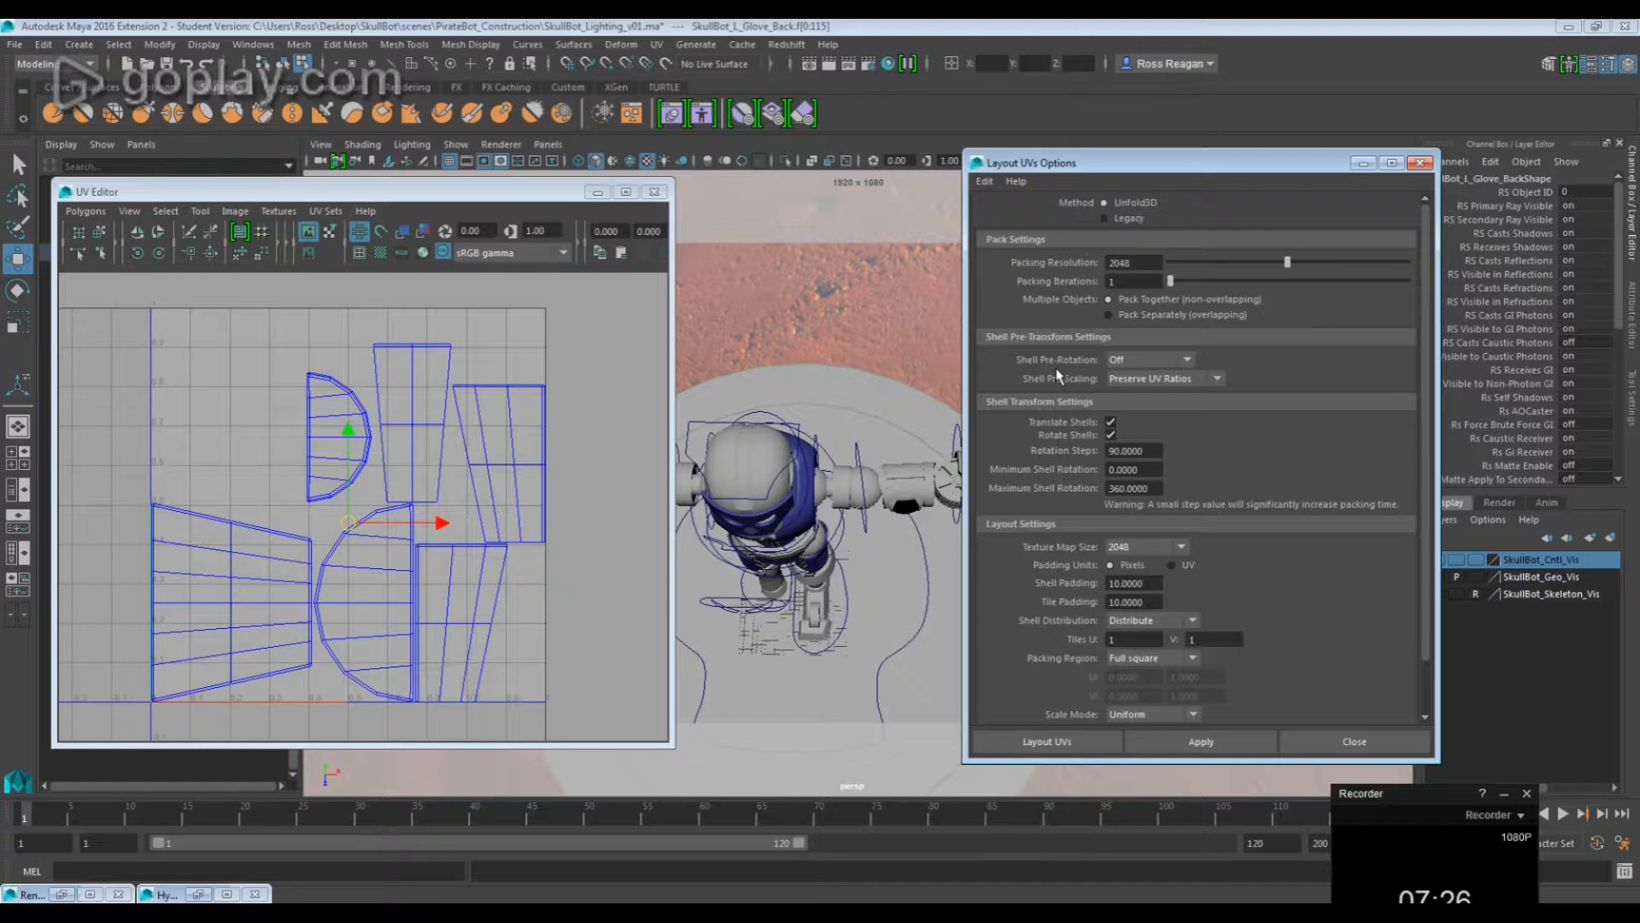
scroll(1028, 556, "down", 1)
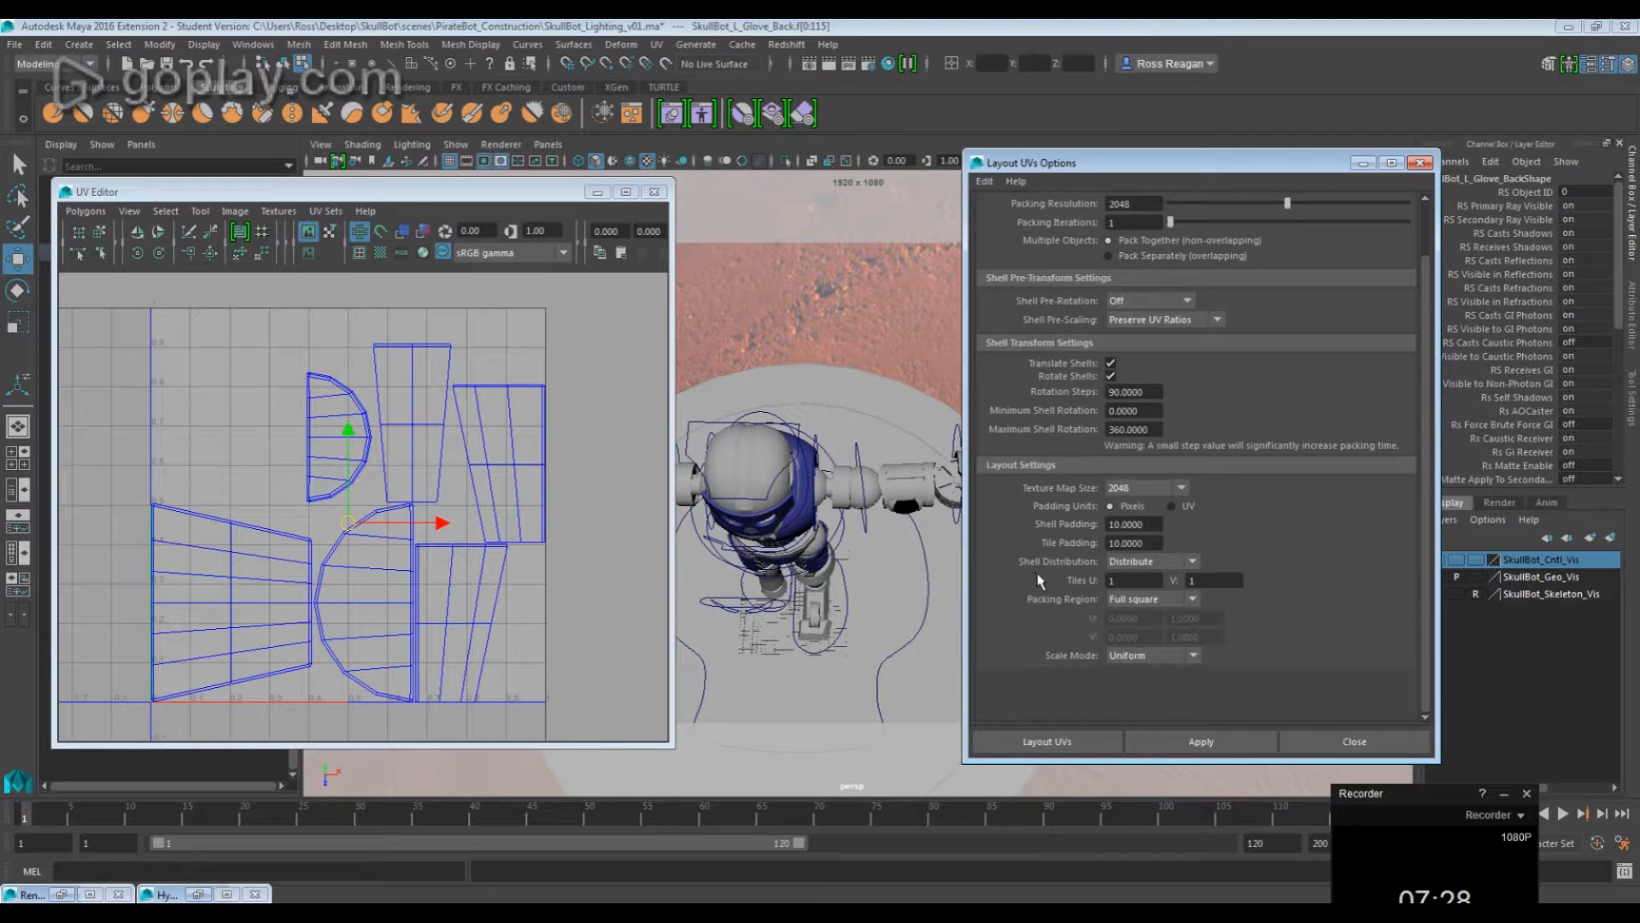
scroll(1040, 580, "up", 1)
left_click(1051, 742)
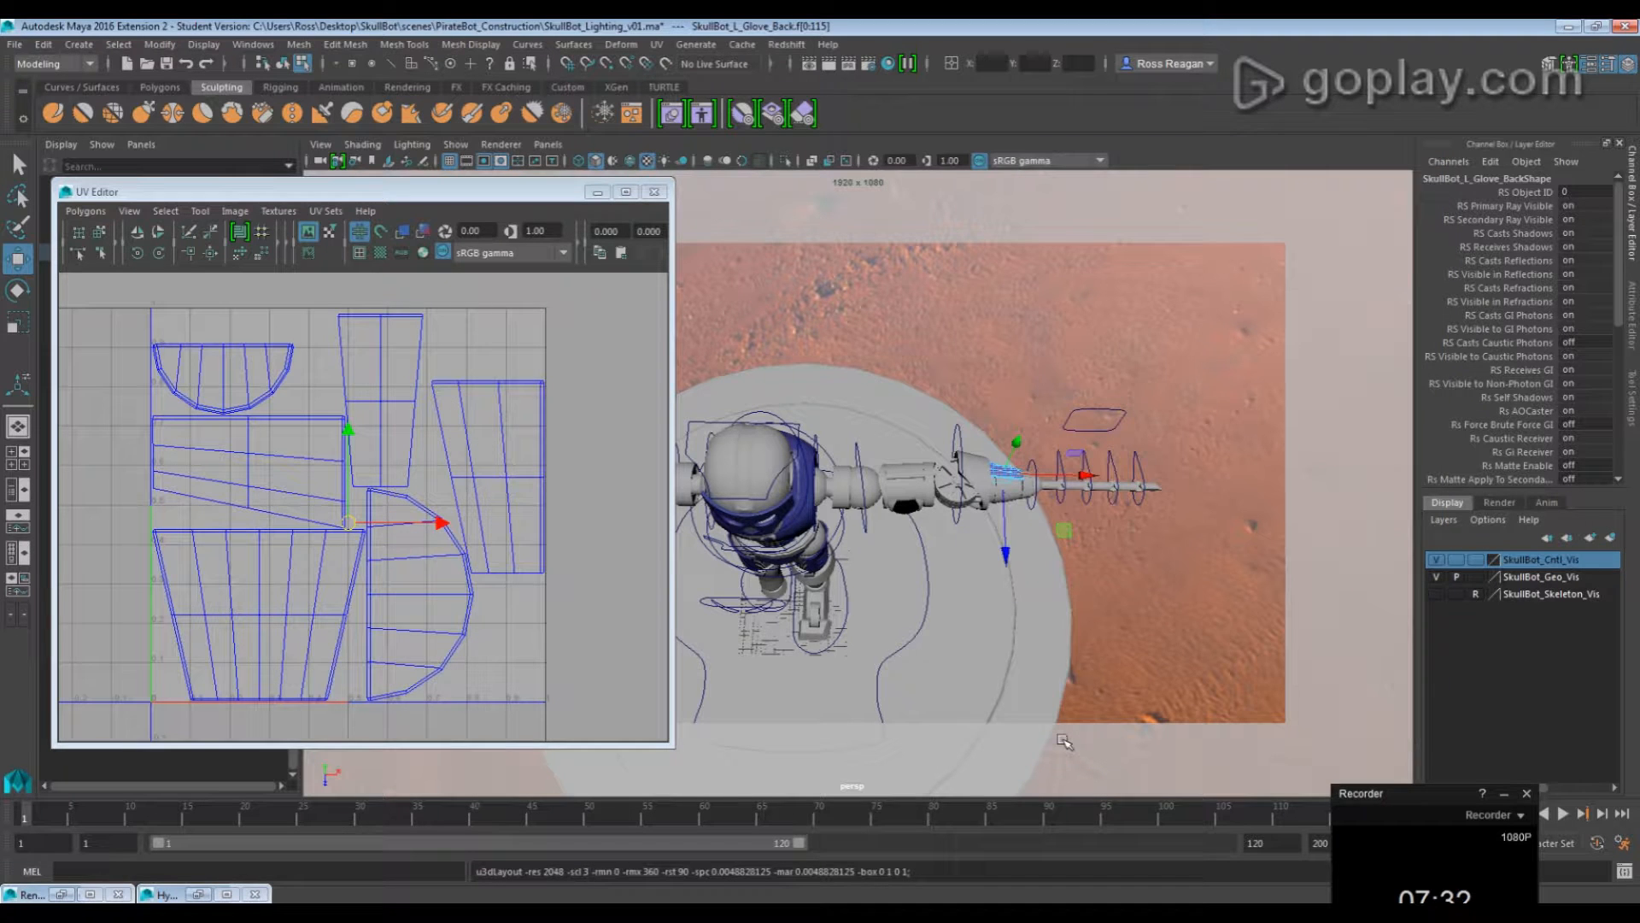
Reopen the Layout UVs options and examine the spacing between the packed shells up close, without reapplying the layout
left_click(380, 401)
left_click(15, 44)
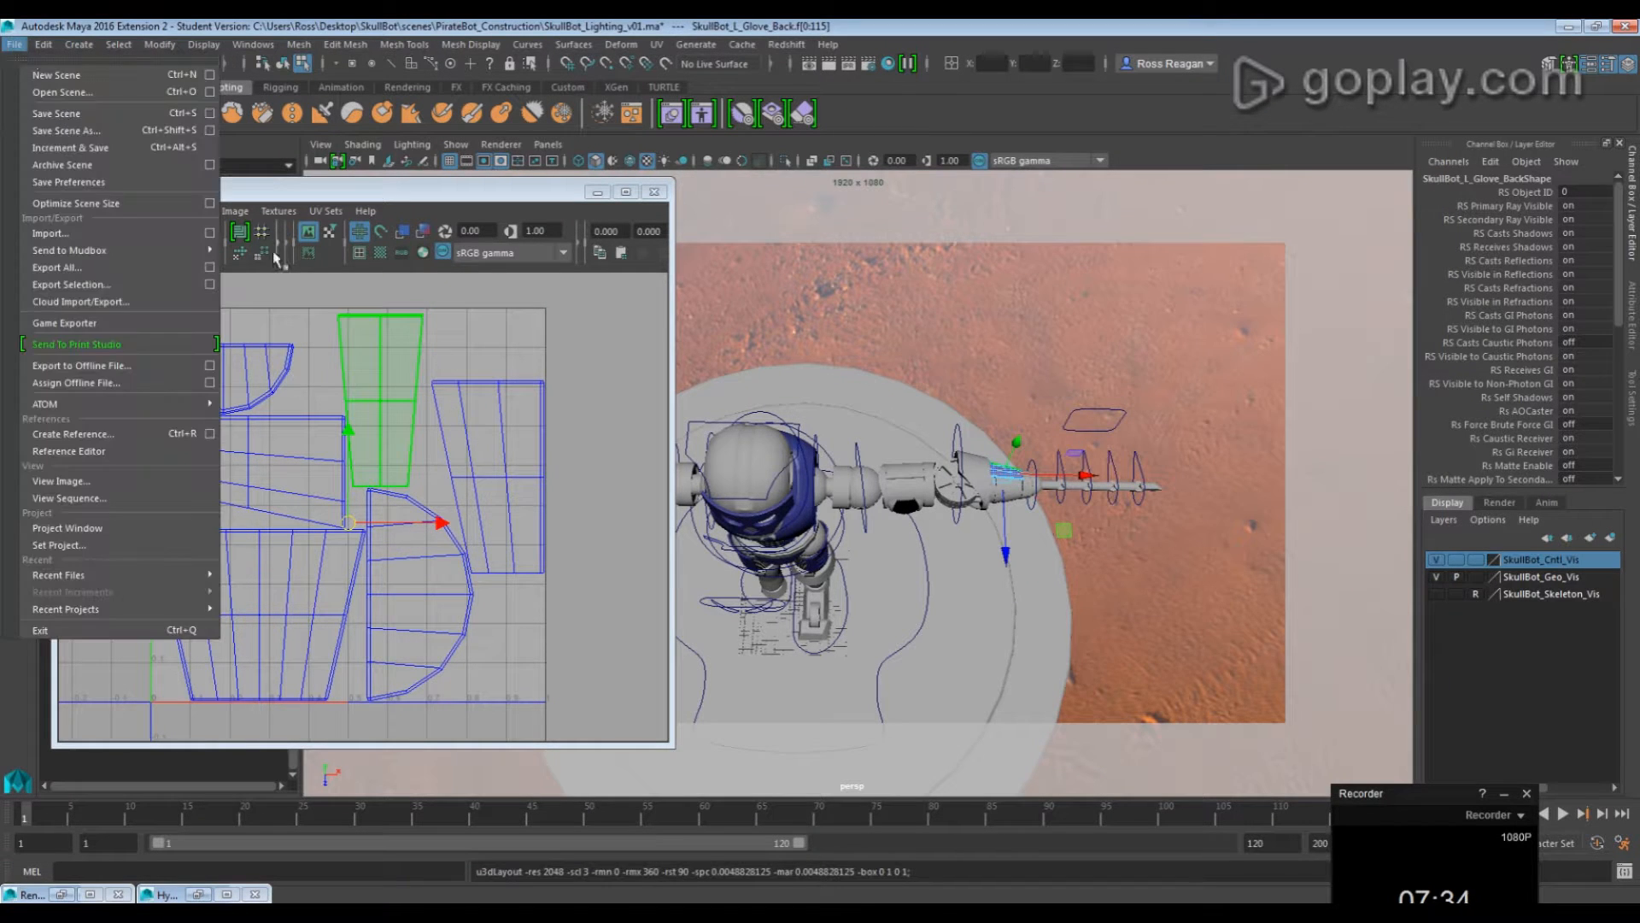
left_click(397, 197)
left_click(85, 211)
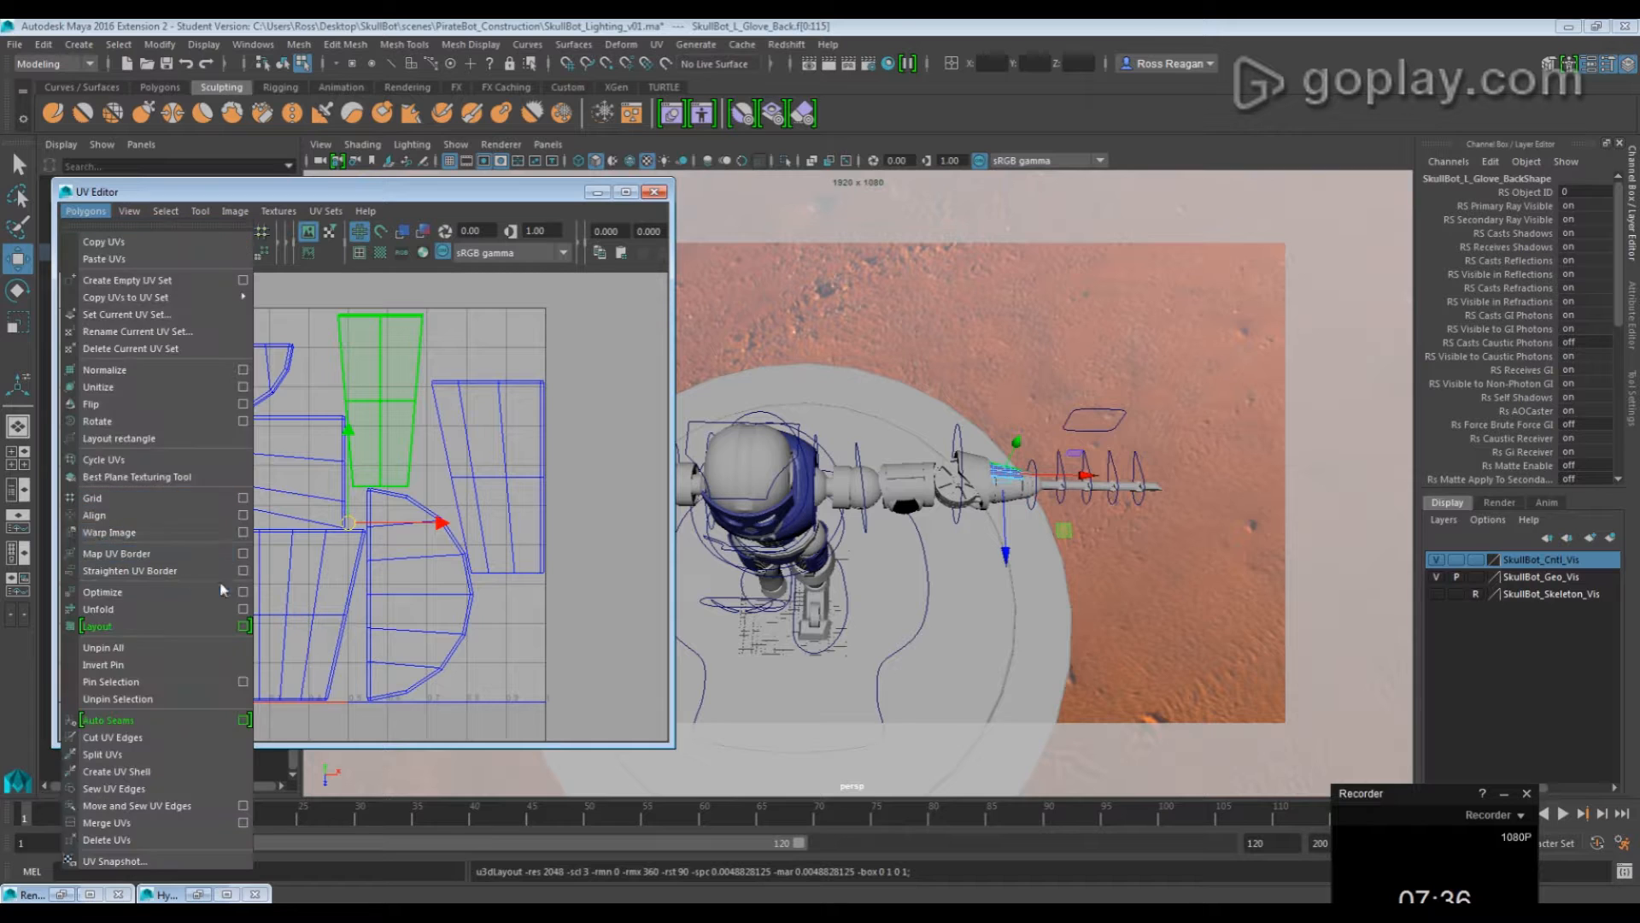
left_click(247, 626)
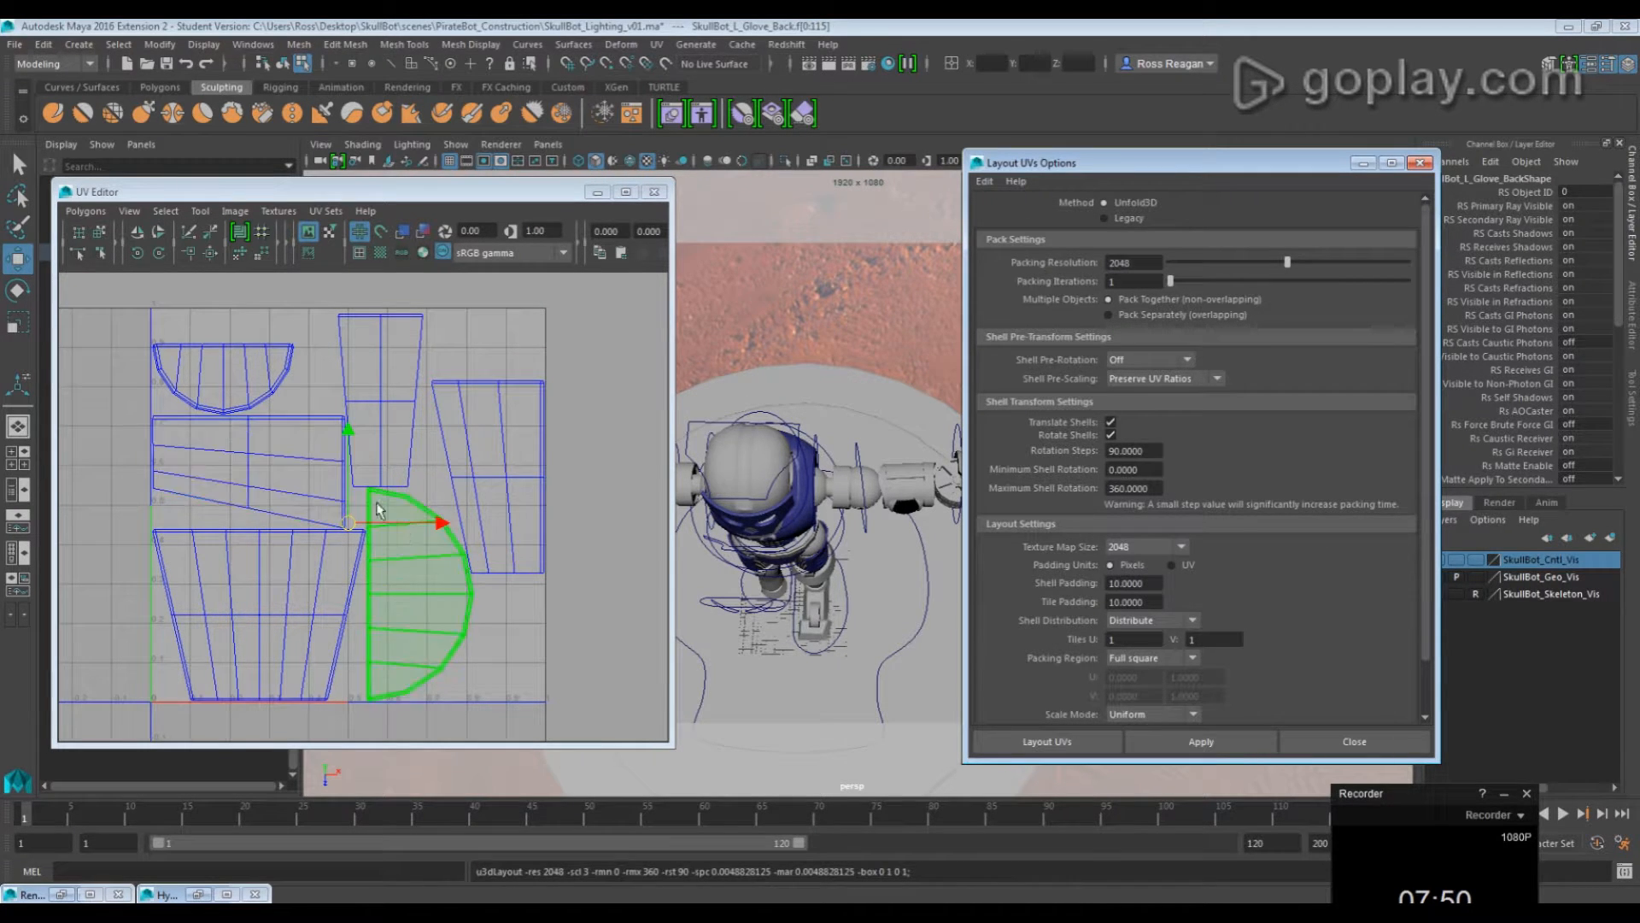
scroll(384, 567, "up", 5)
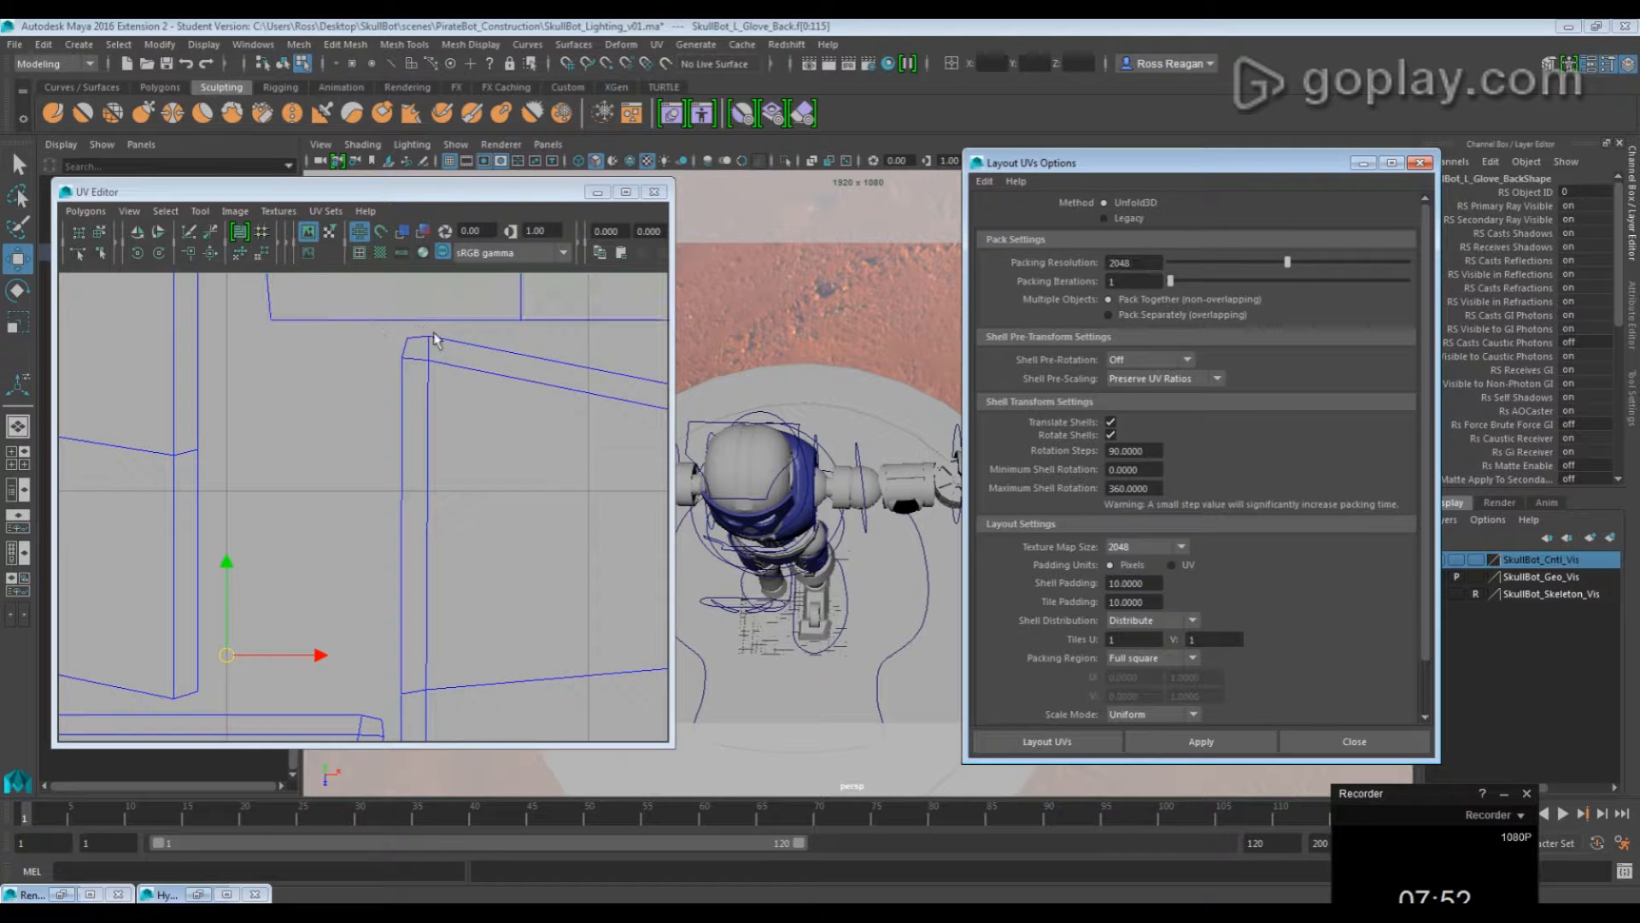
scroll(403, 461, "down", 4)
scroll(403, 471, "down", 5)
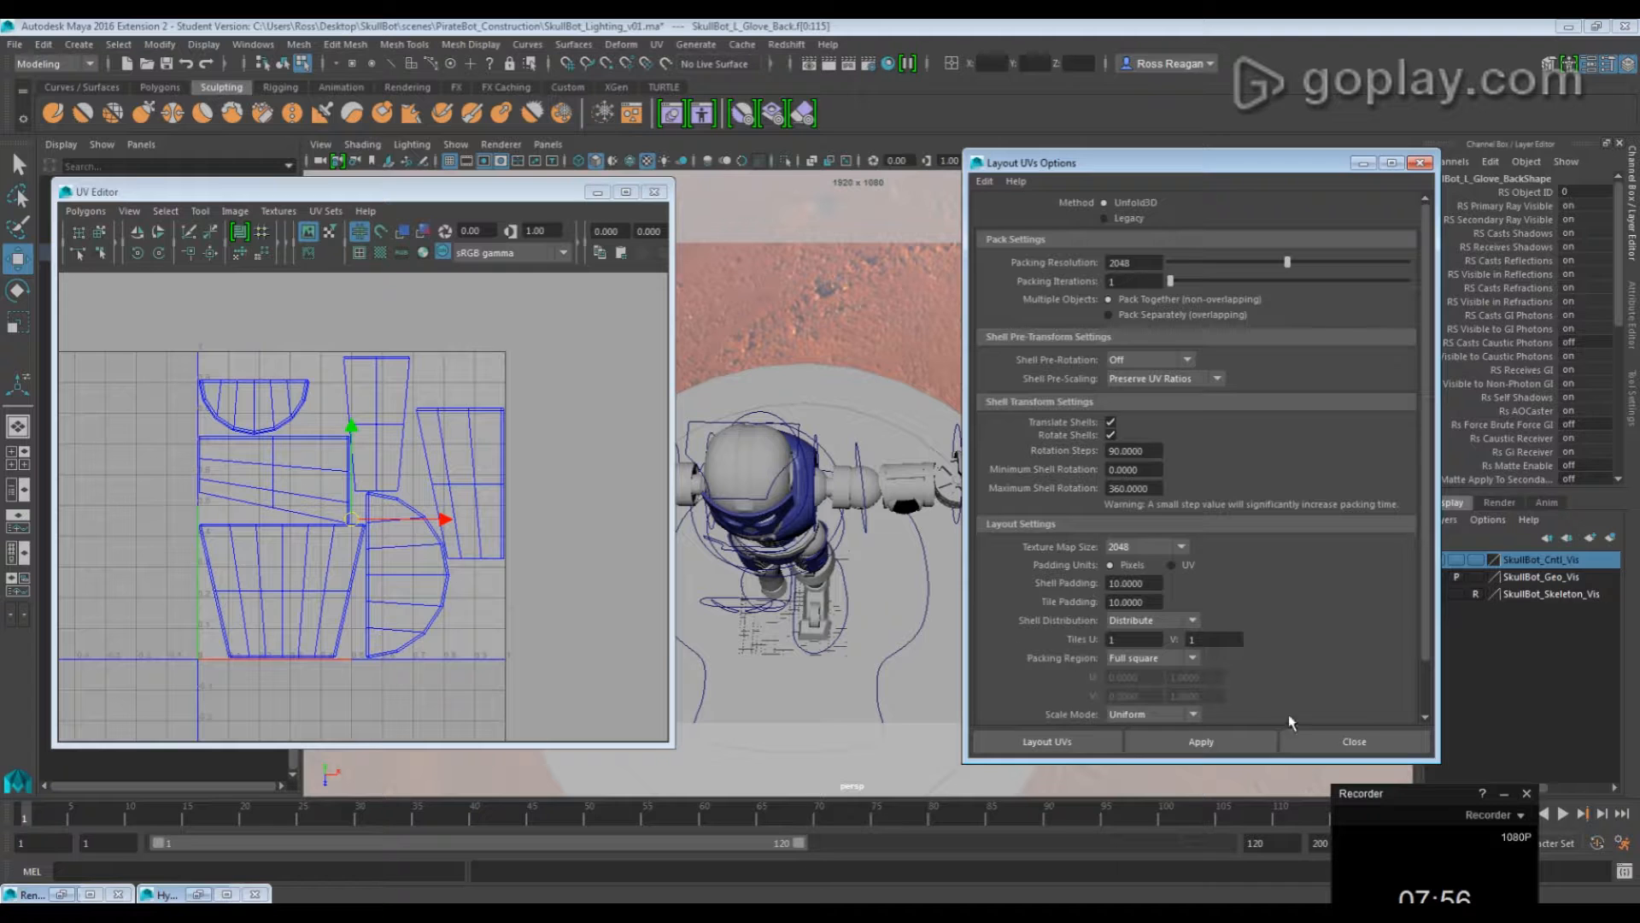
left_click(1336, 742)
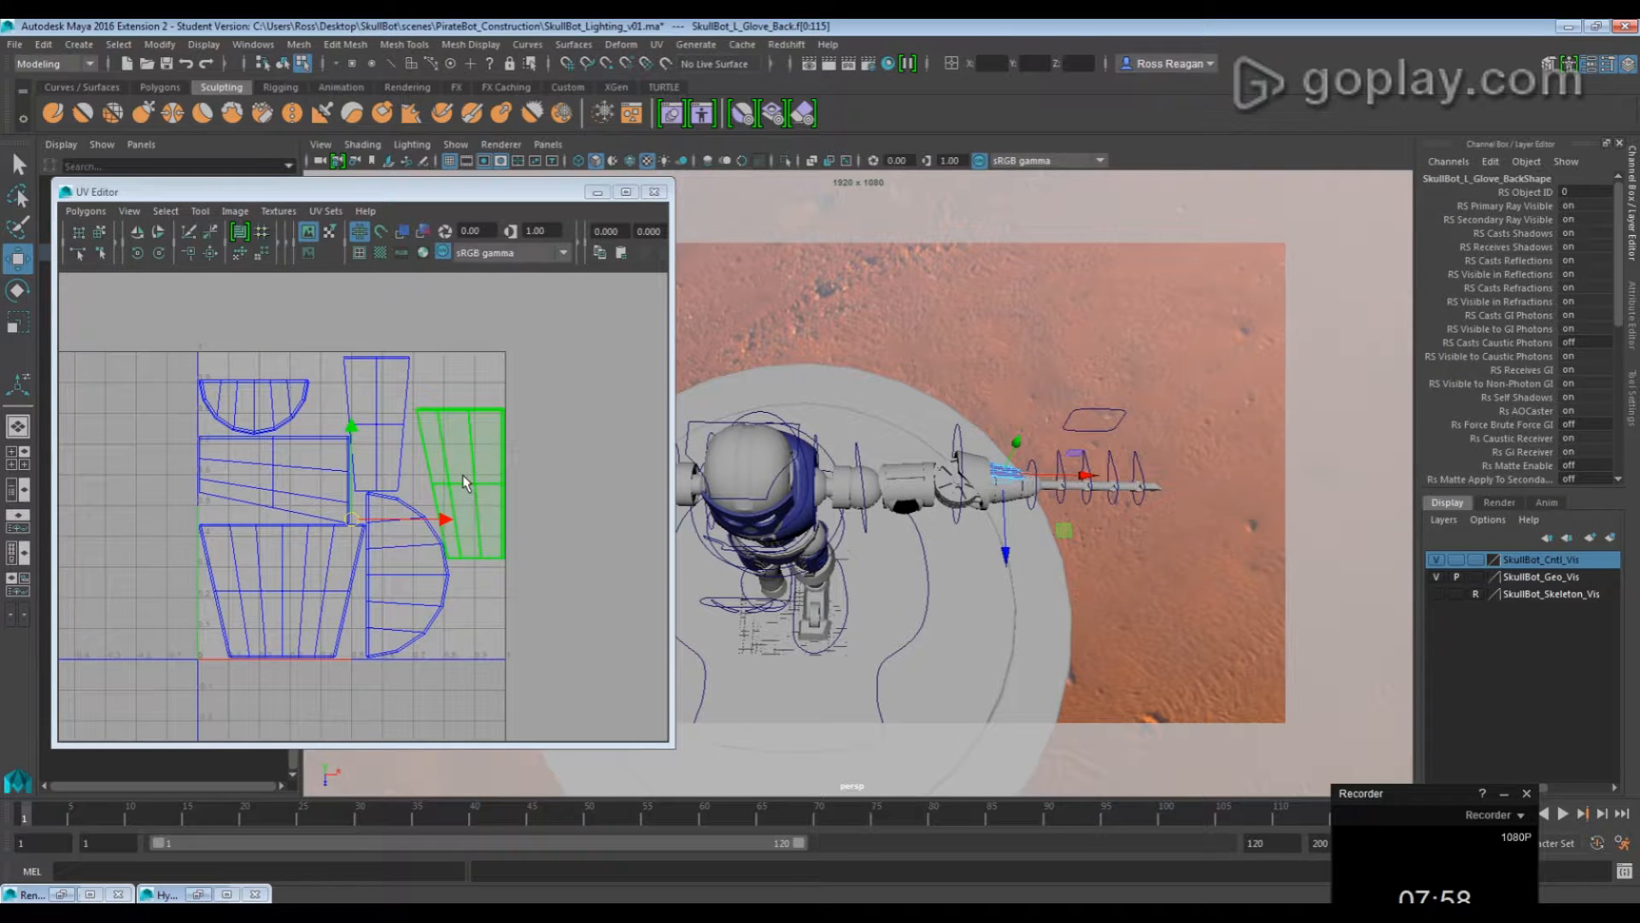
Reselect the left glove's back panel as an object and move its pivot to X 0 on the character's centre line
middle_click_drag(760, 513, 857, 513, "alt")
key("q")
left_click(371, 404)
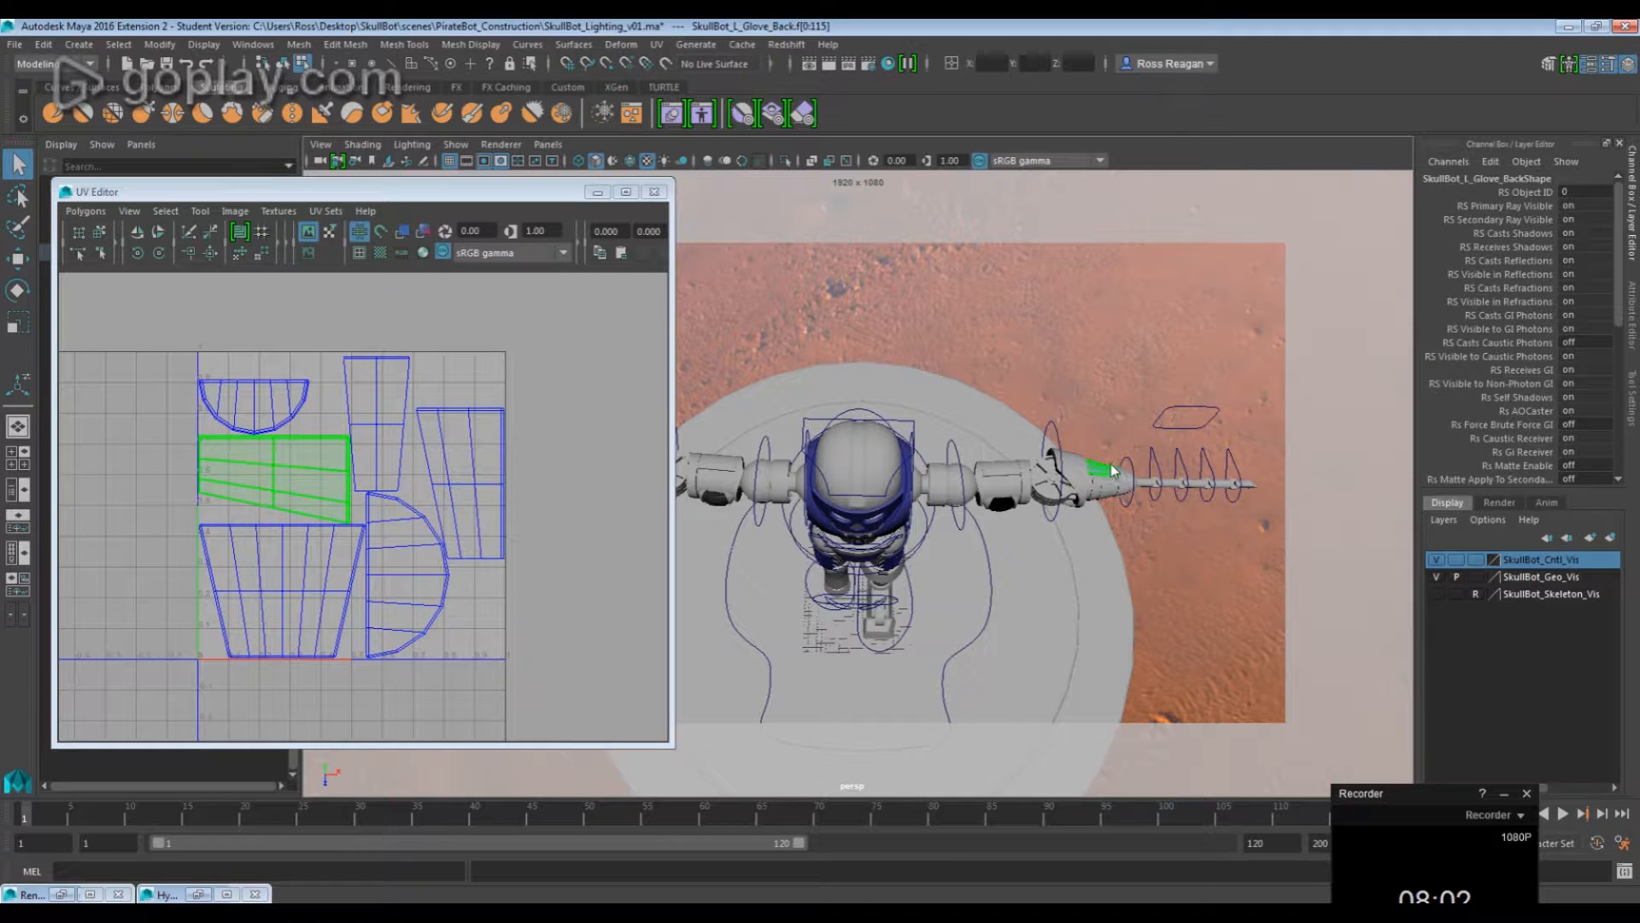
left_click(1152, 413)
key("w")
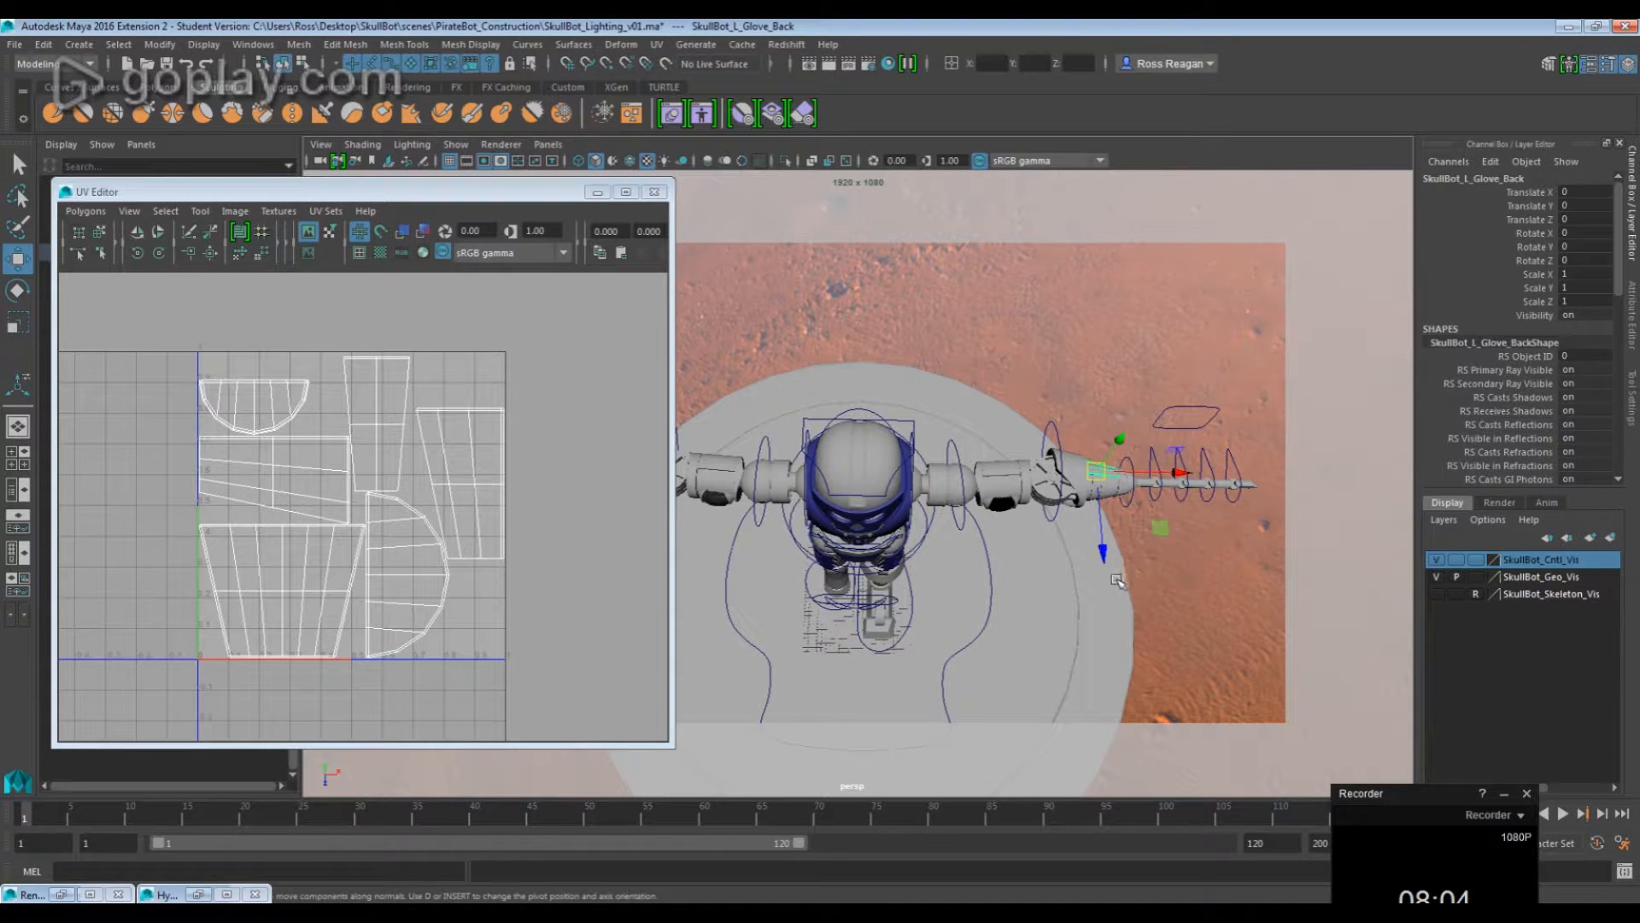
left_click_drag(1060, 504, 1052, 487, "alt")
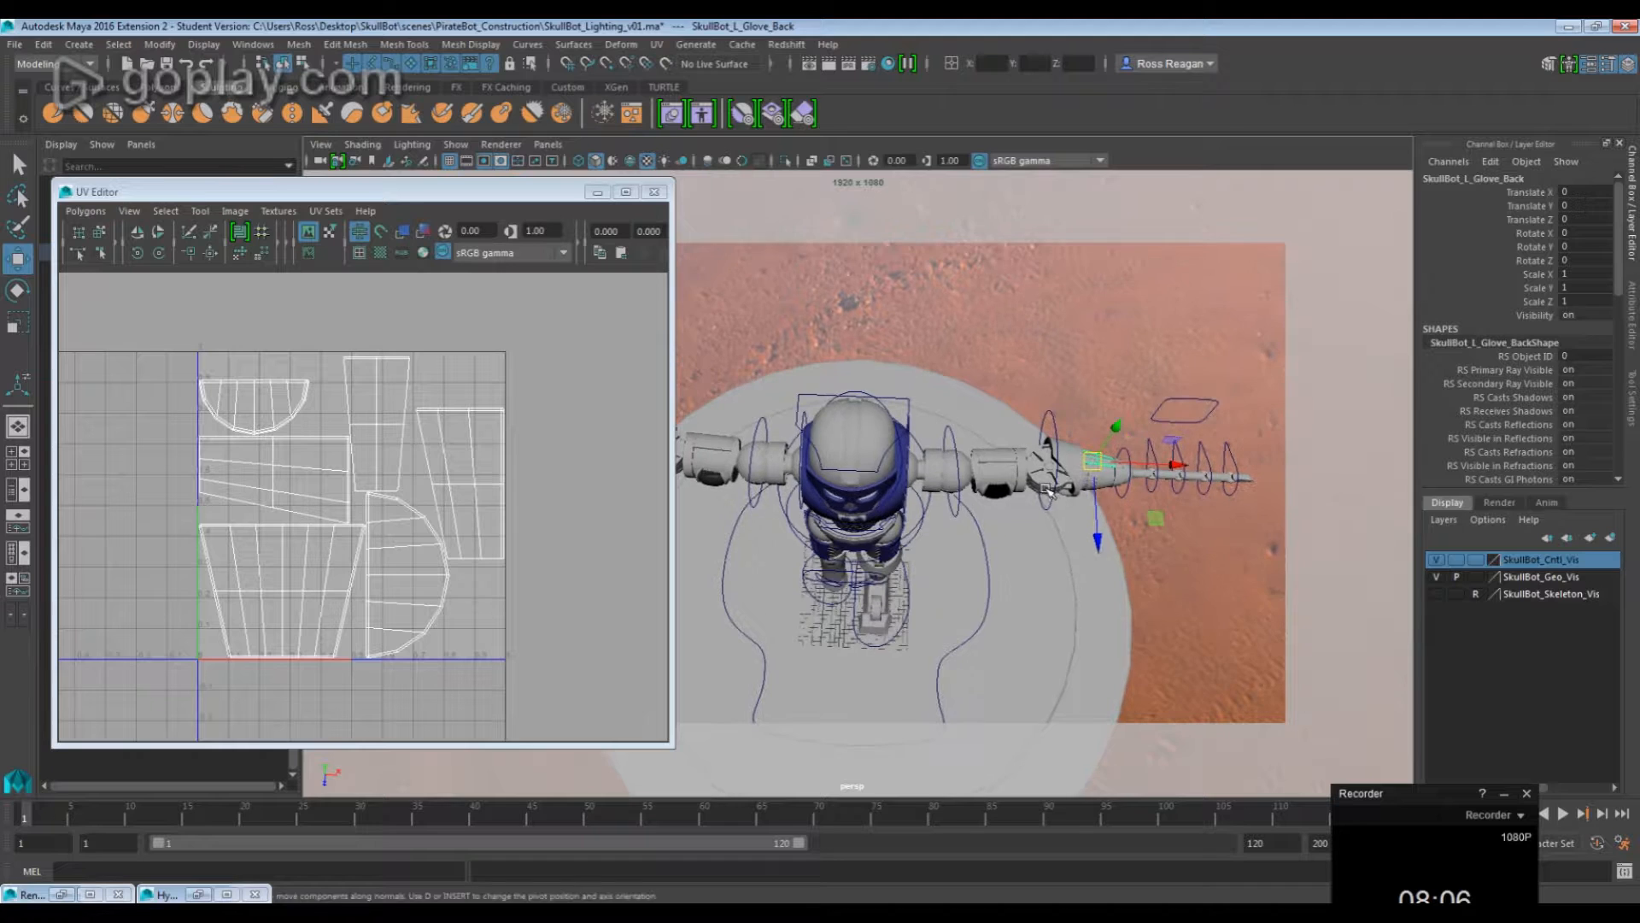
middle_click_drag(969, 564, 1000, 570, "alt")
key("d")
type("0")
key("Return")
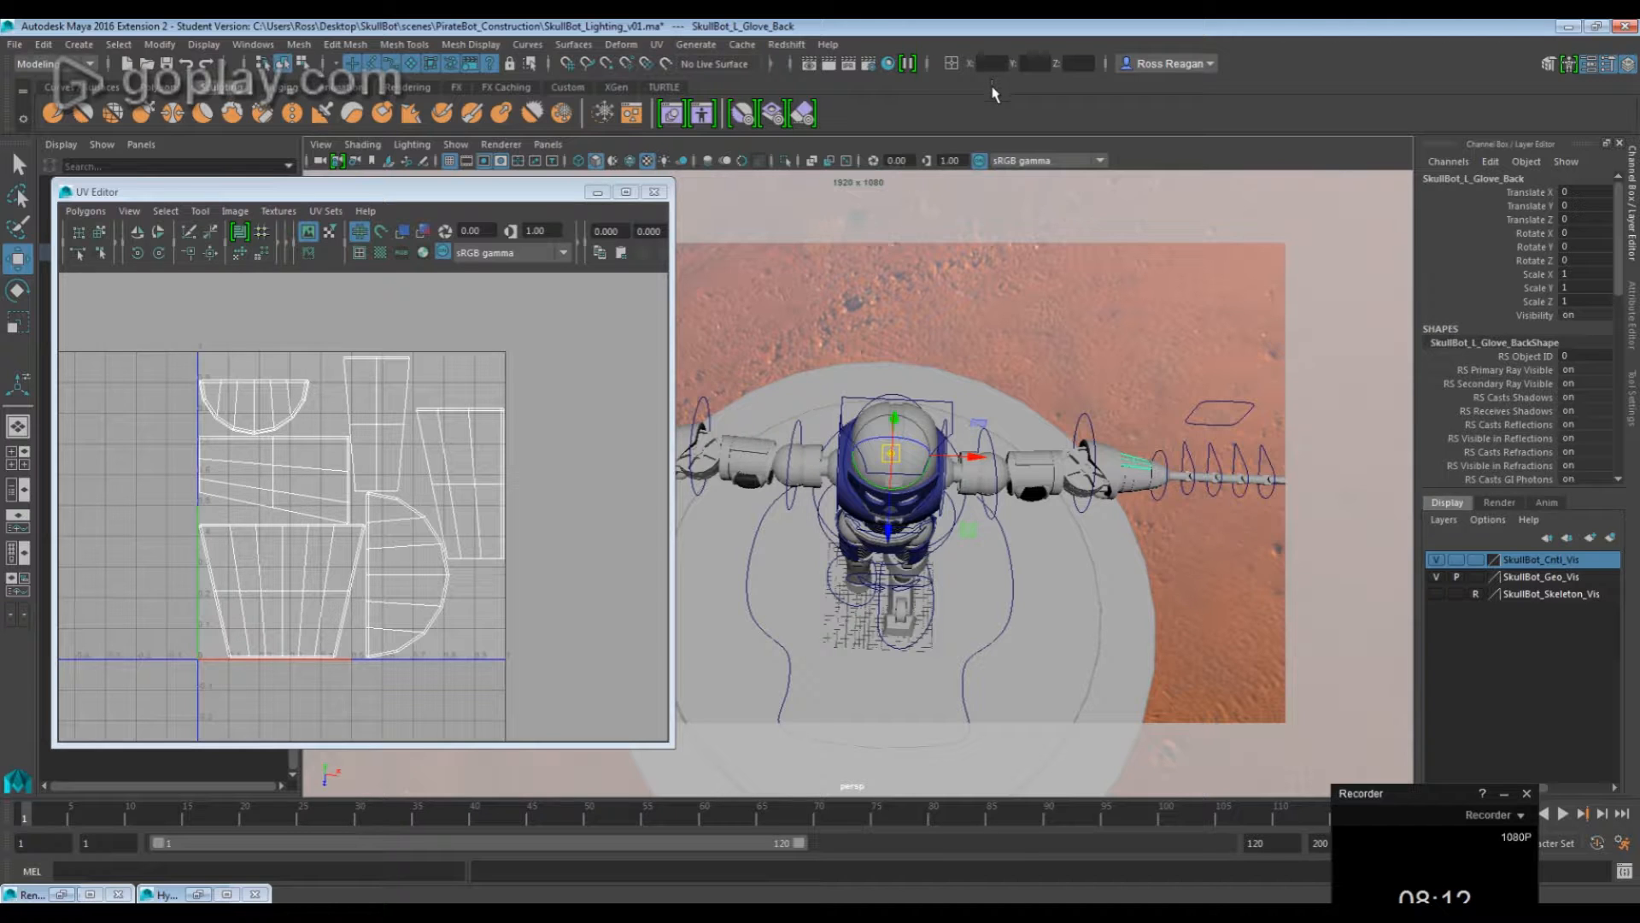
key("d")
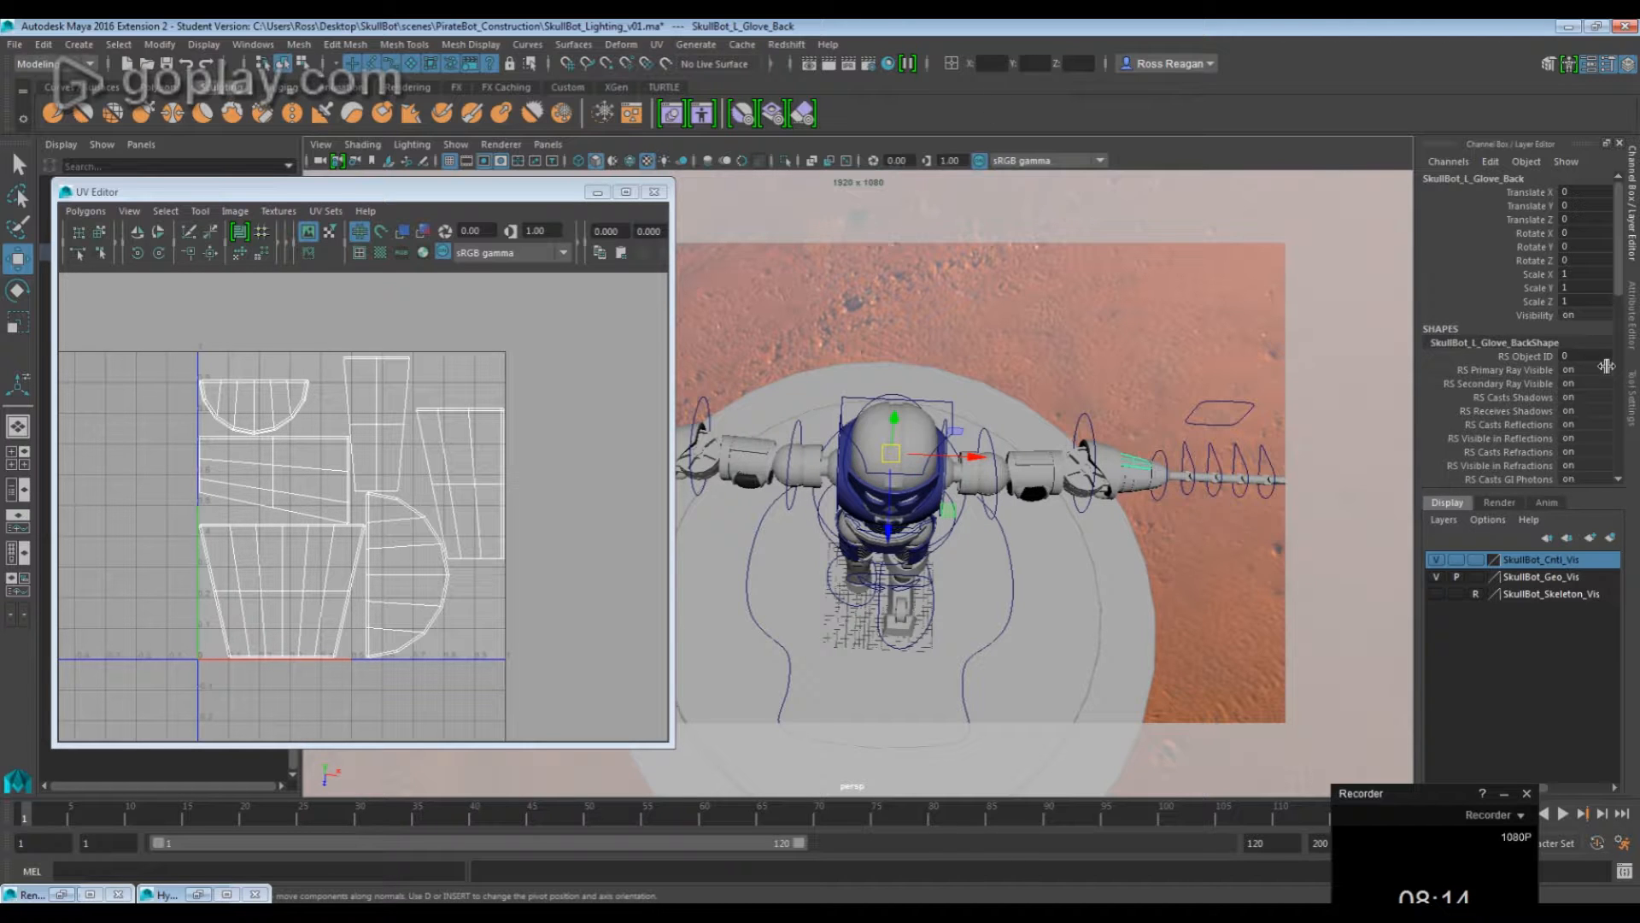
Duplicate the left glove's back panel and mirror the copy onto the right glove with Scale X set to -1
key("ctrl+d")
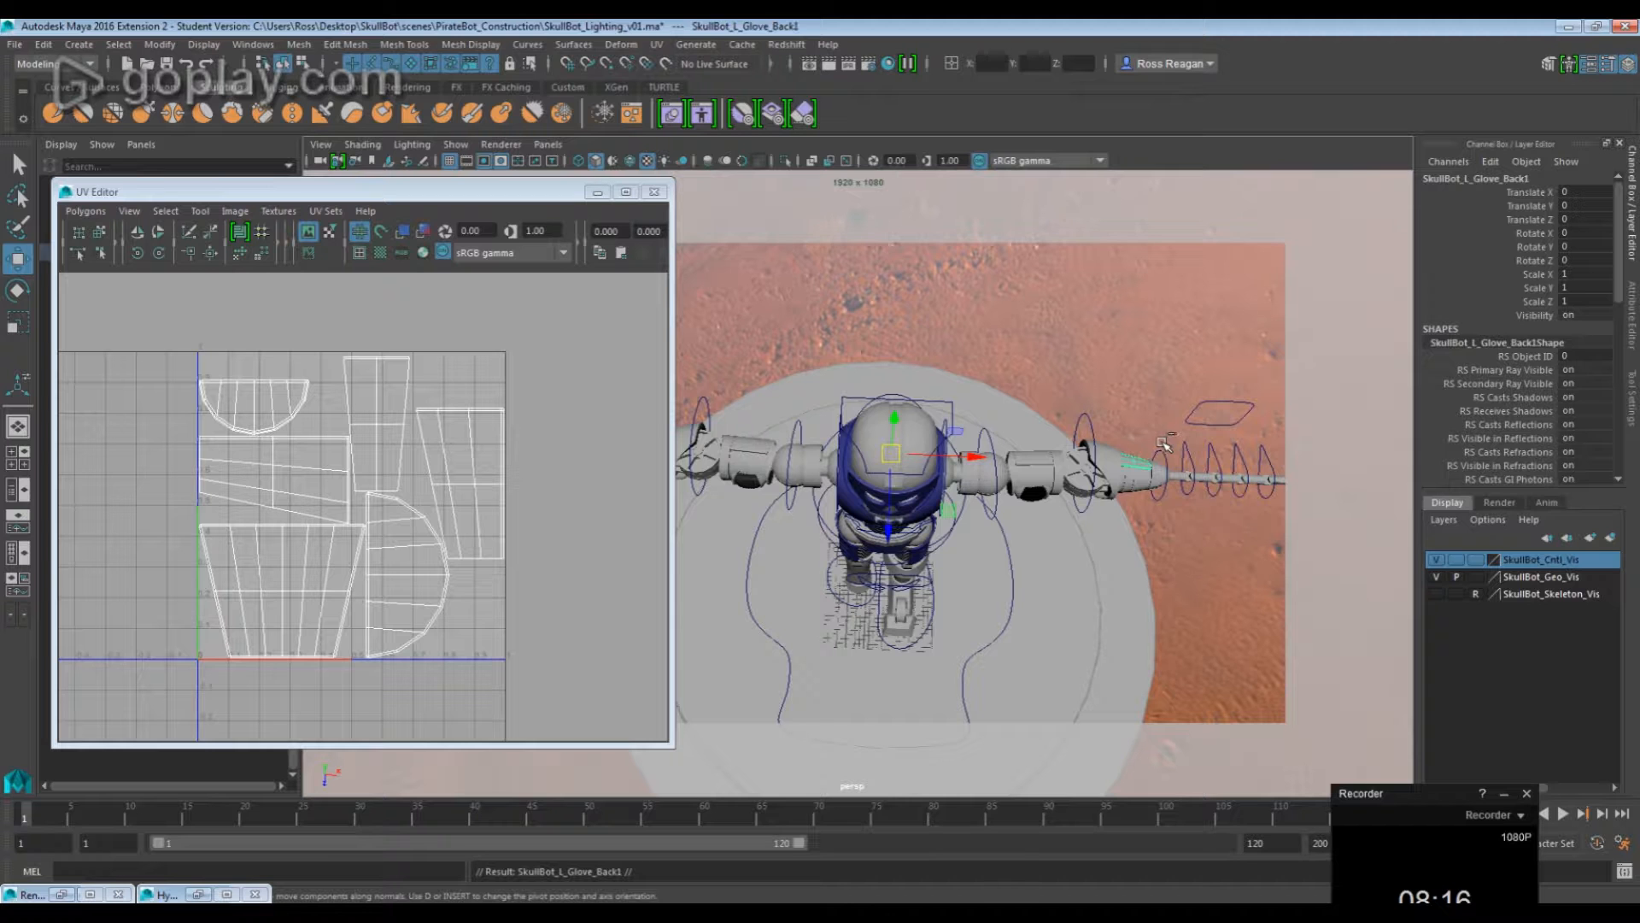
left_click(1593, 269)
type("-1")
key("Return")
key("f")
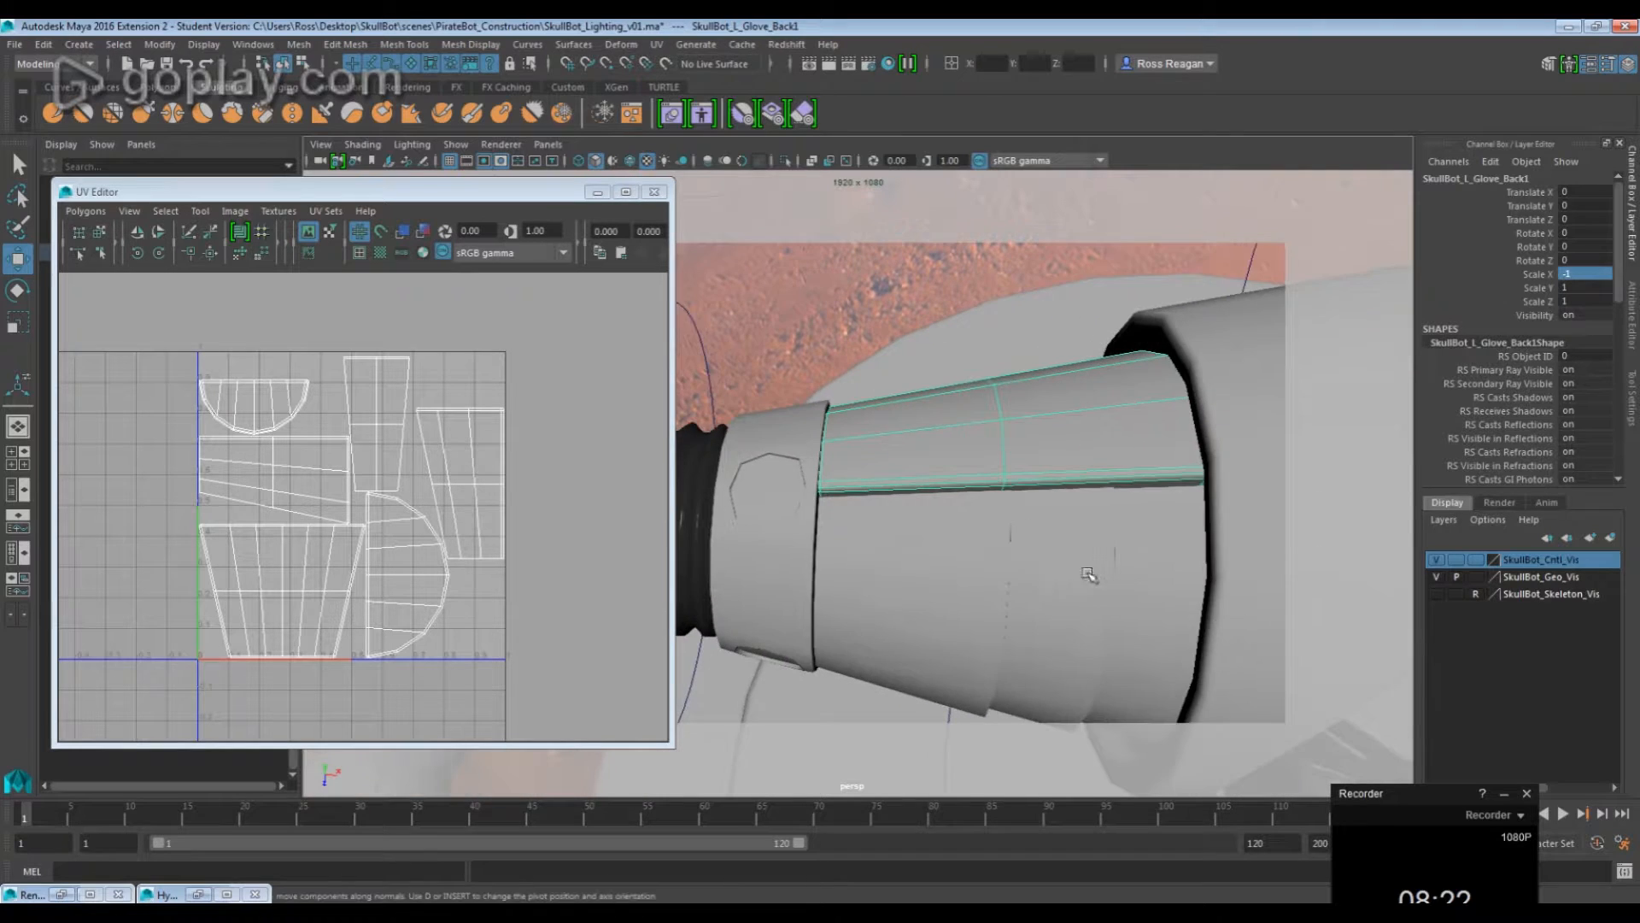
Examine the mirrored panel's placement on the right glove up close and across the whole character
left_click_drag(938, 570, 1051, 569, "alt")
middle_click_drag(1051, 569, 1113, 589, "alt")
scroll(1096, 587, "down", 6)
mouse_move(1004, 583)
left_mouse_down("alt")
mouse_move(1006, 551)
mouse_move(1009, 581)
left_mouse_up("alt")
scroll(1009, 581, "down", 6)
middle_click_drag(1166, 591, 897, 547, "alt")
scroll(897, 546, "down", 3)
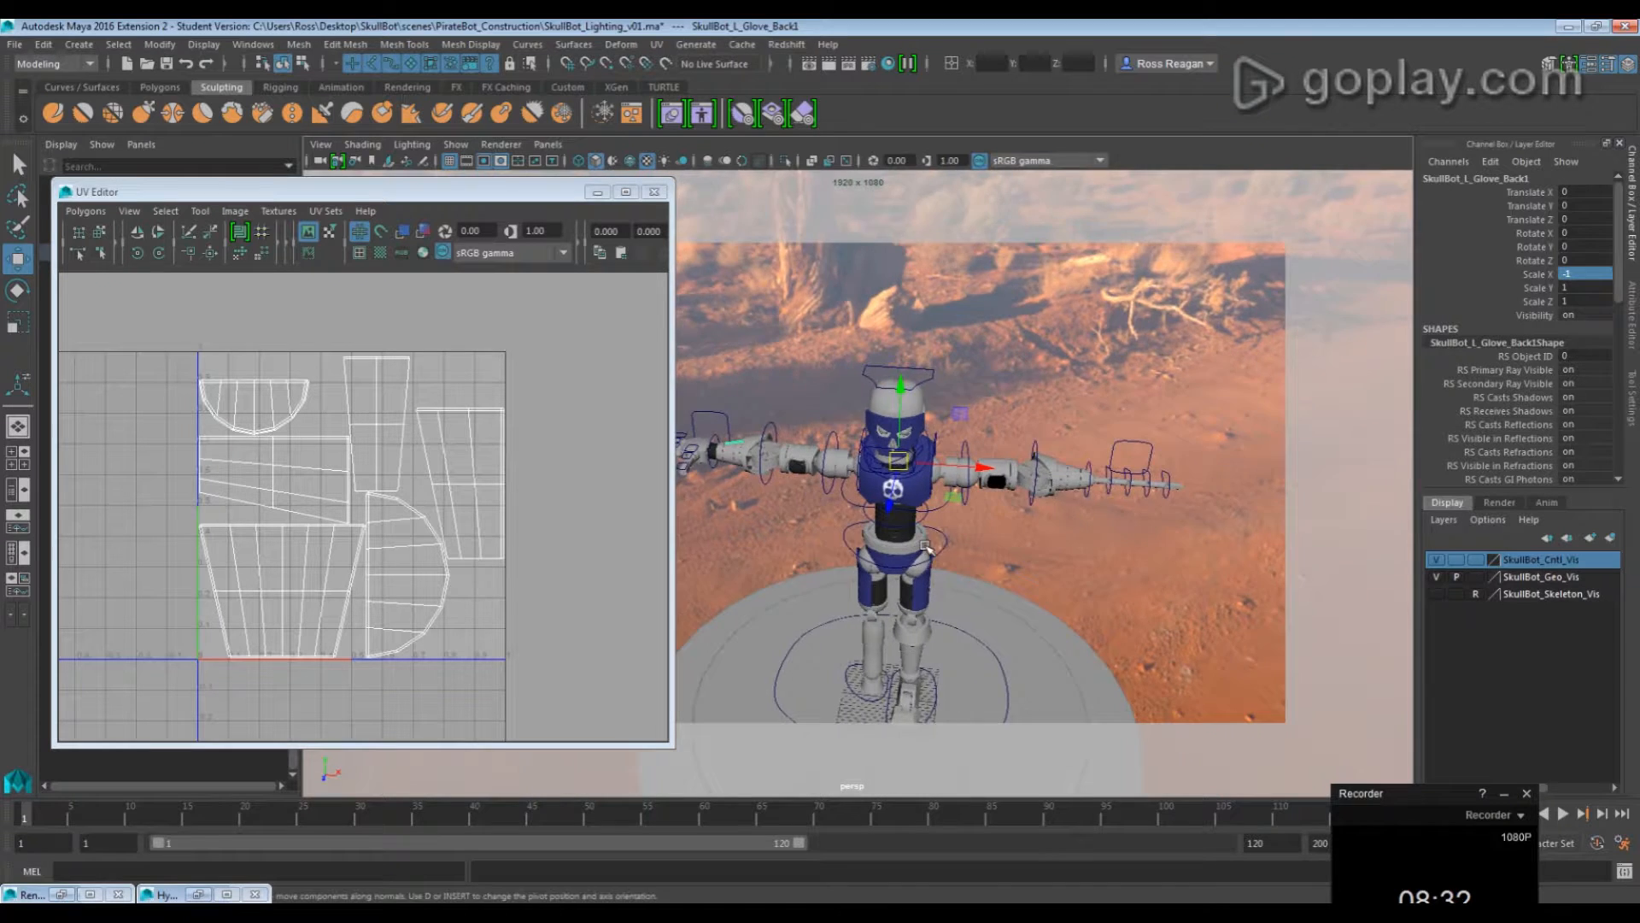
left_click_drag(897, 547, 946, 564, "alt")
key("q")
left_click_drag(821, 547, 967, 518, "alt")
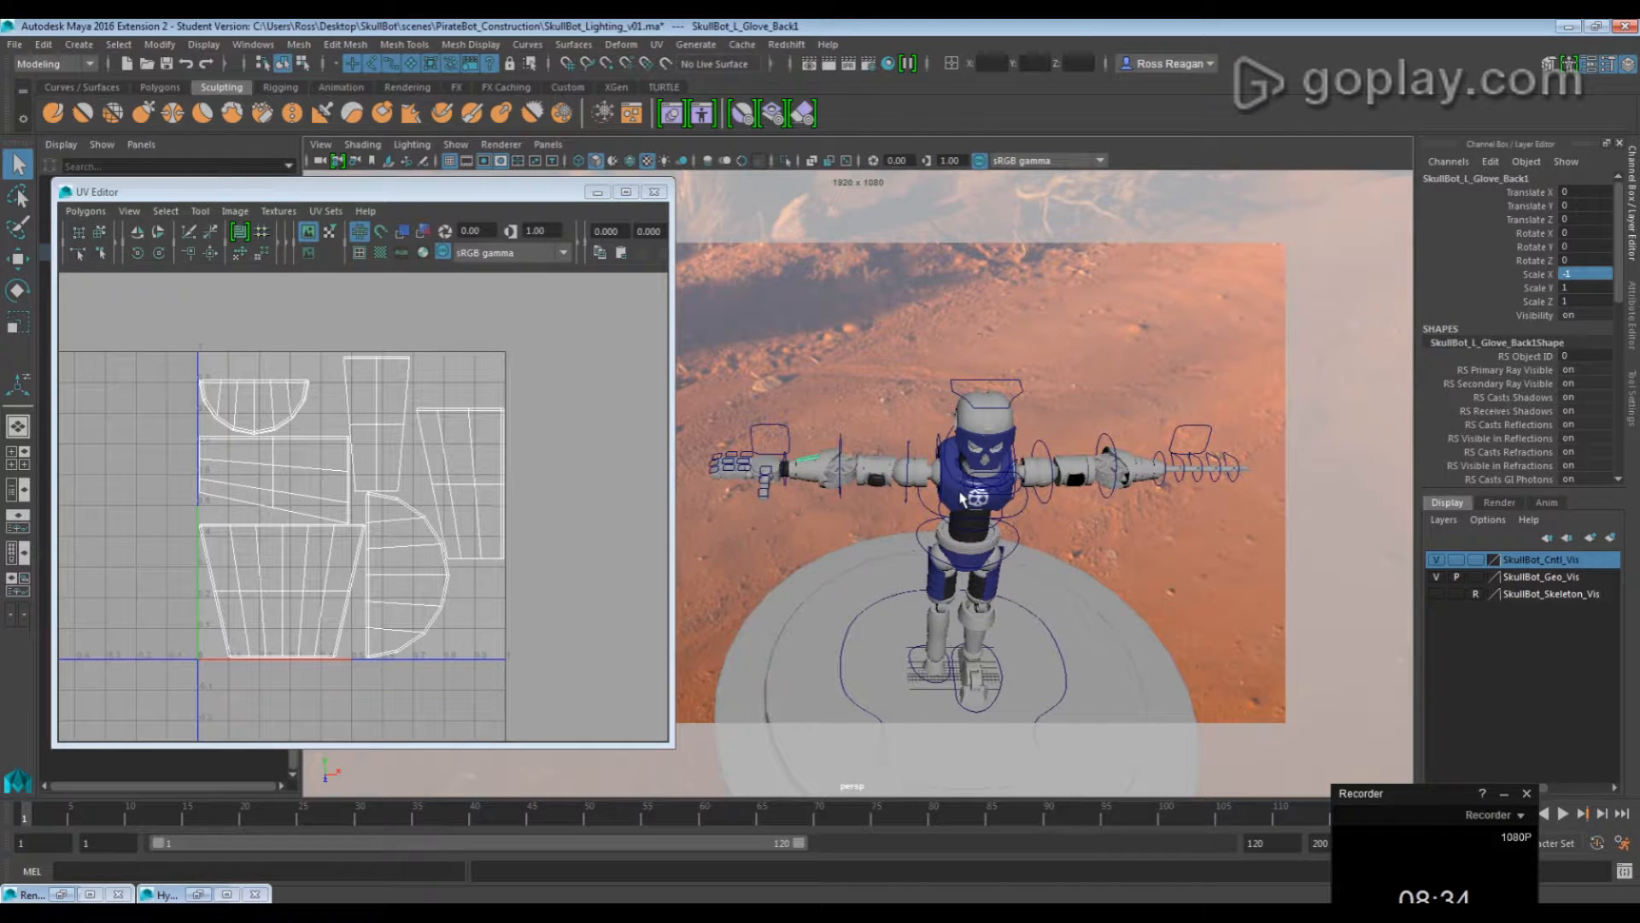
Rename the mirrored duplicate as SkullBot_R_Glove_Back
double_click(1464, 178)
left_click(1472, 192)
left_click(1472, 178)
left_click(1473, 179)
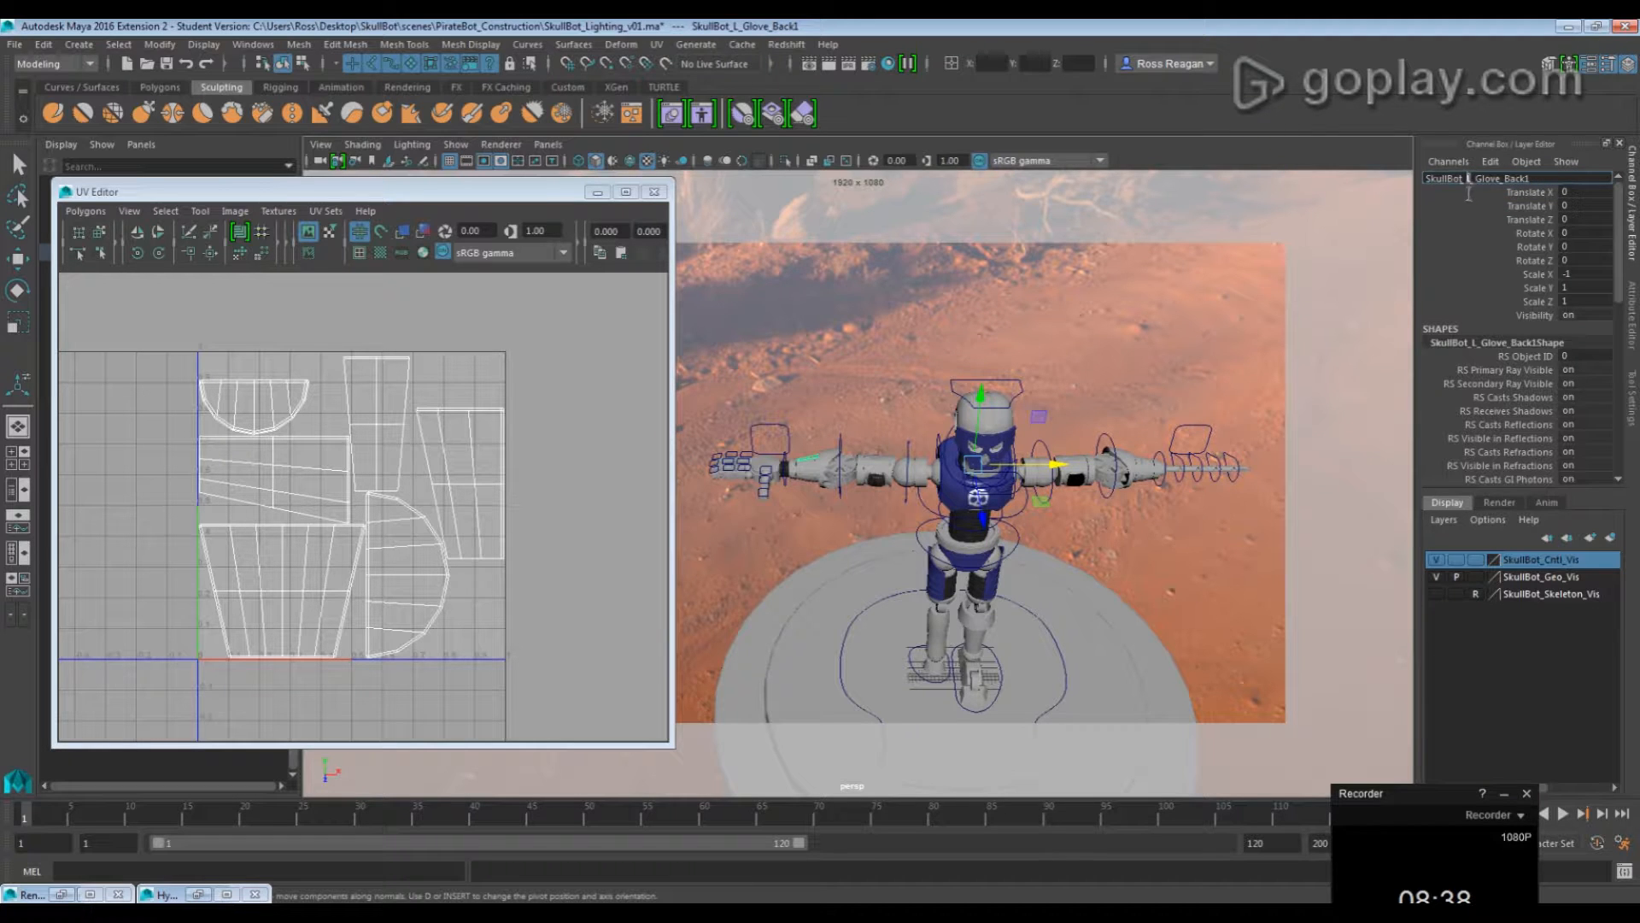
type("R")
left_click(1542, 178)
key("BackSpace")
key("Return")
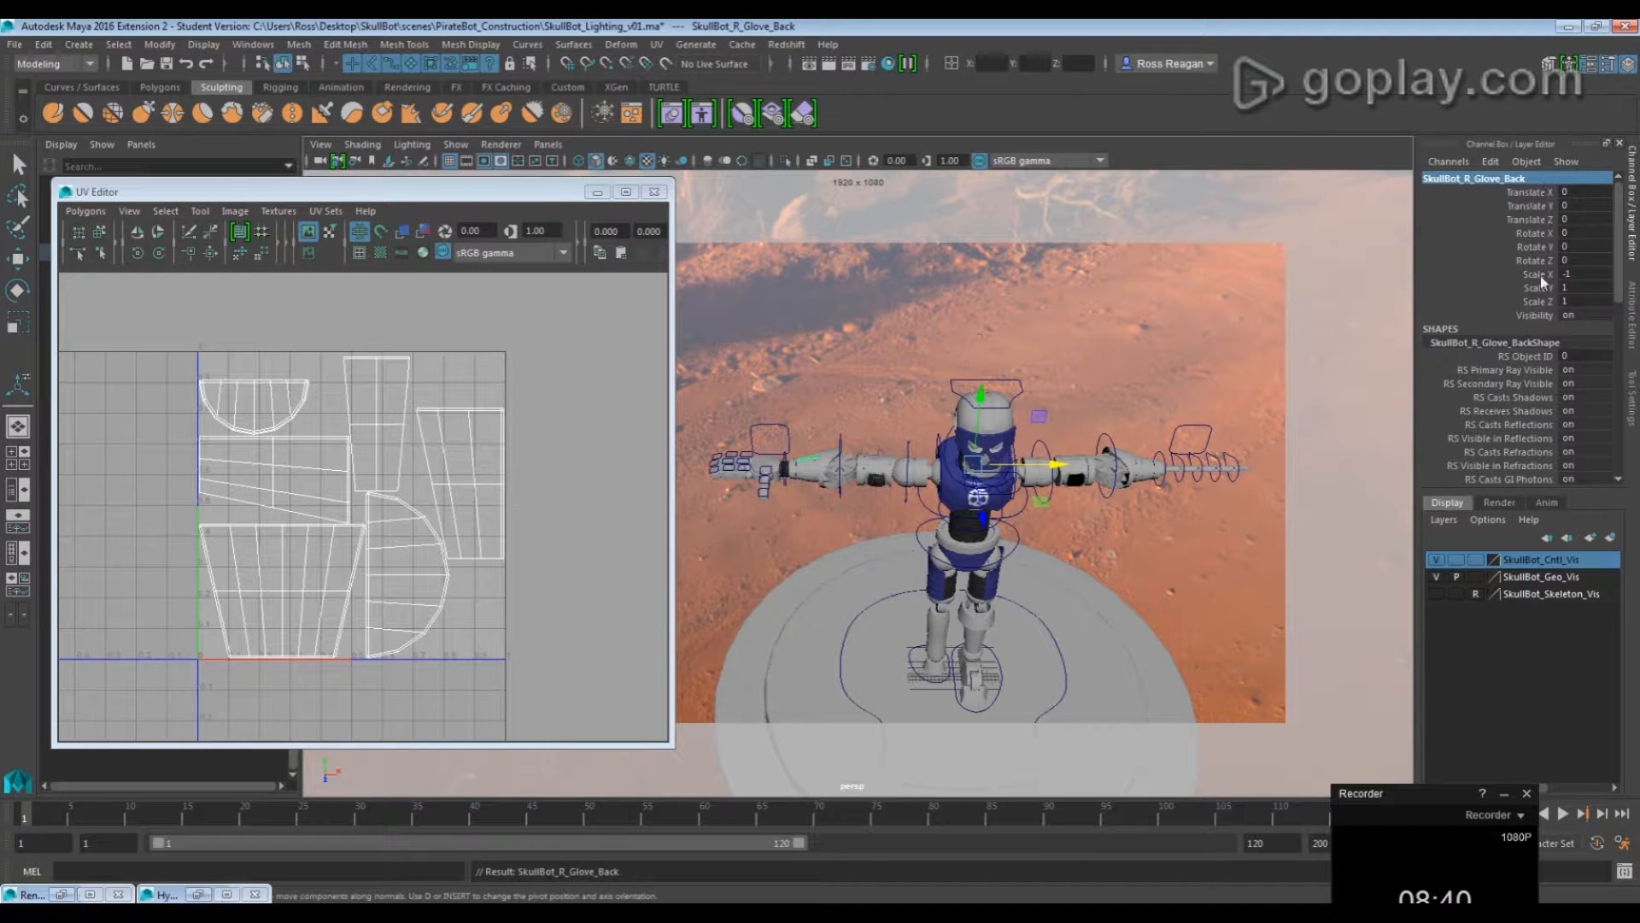
Freeze the transformations of the right glove's mirrored back panel
left_click(160, 44)
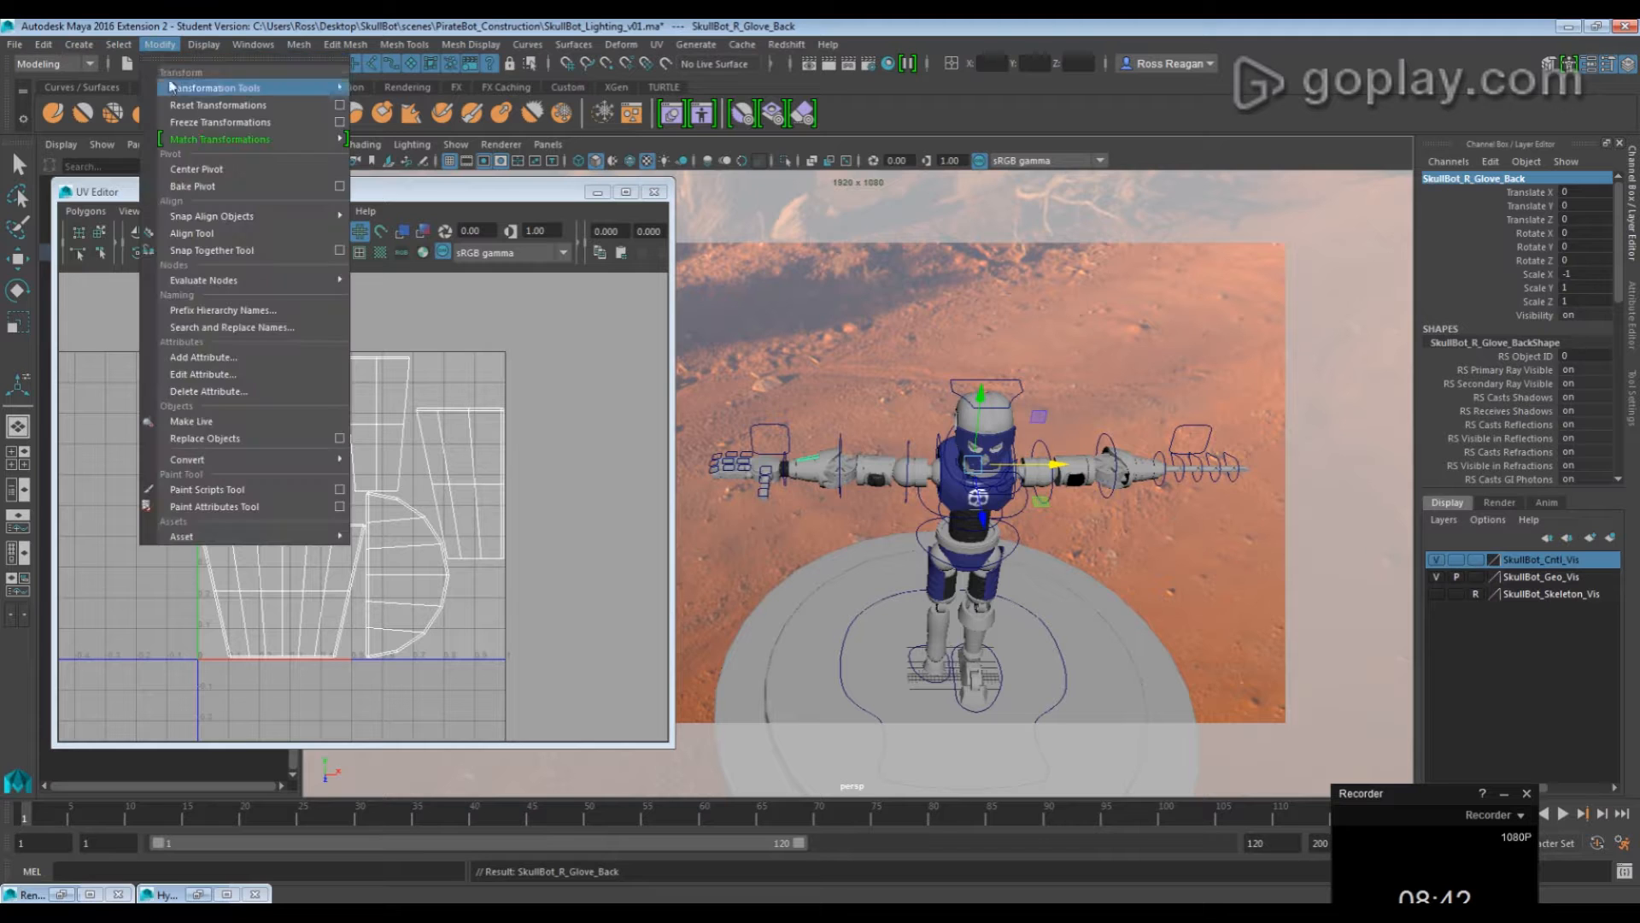
left_click(181, 121)
key("q")
left_click_drag(1141, 472, 1026, 538, "alt")
right_click_drag(1026, 539, 1074, 498, "alt")
right_click_drag(1257, 486, 1243, 469, "alt")
middle_click_drag(1242, 470, 1146, 490, "alt")
Select the right glove's back panel, turn on UV shading for its shells and inspect them up close
left_click(1094, 447)
left_click_drag(793, 456, 783, 466, "alt")
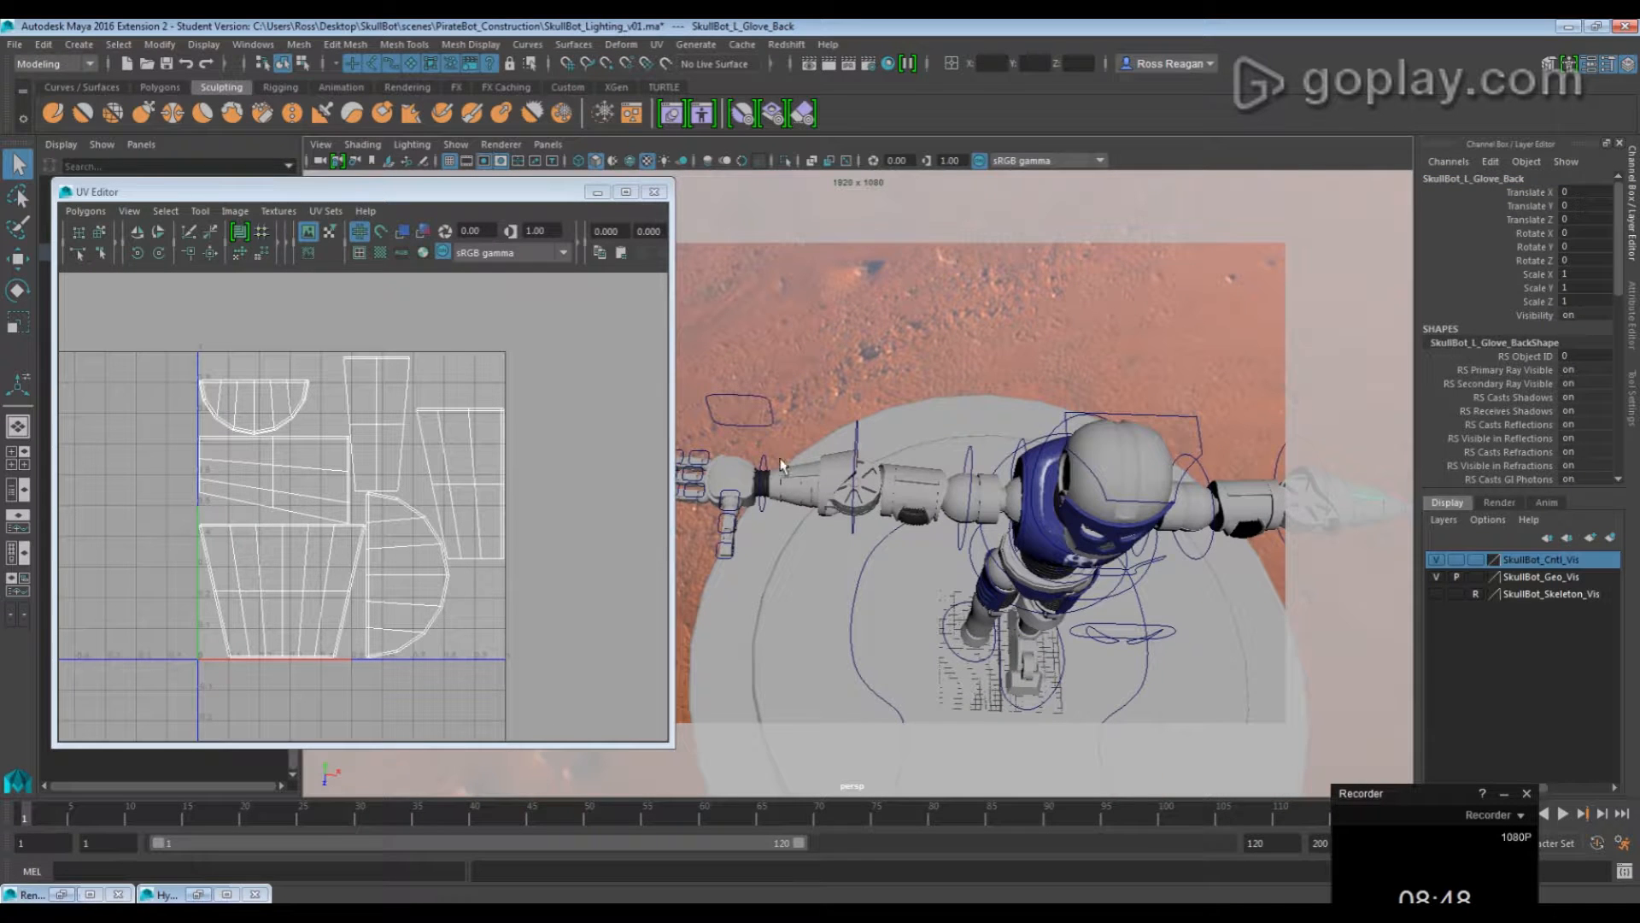
left_click(812, 467)
left_click(402, 231)
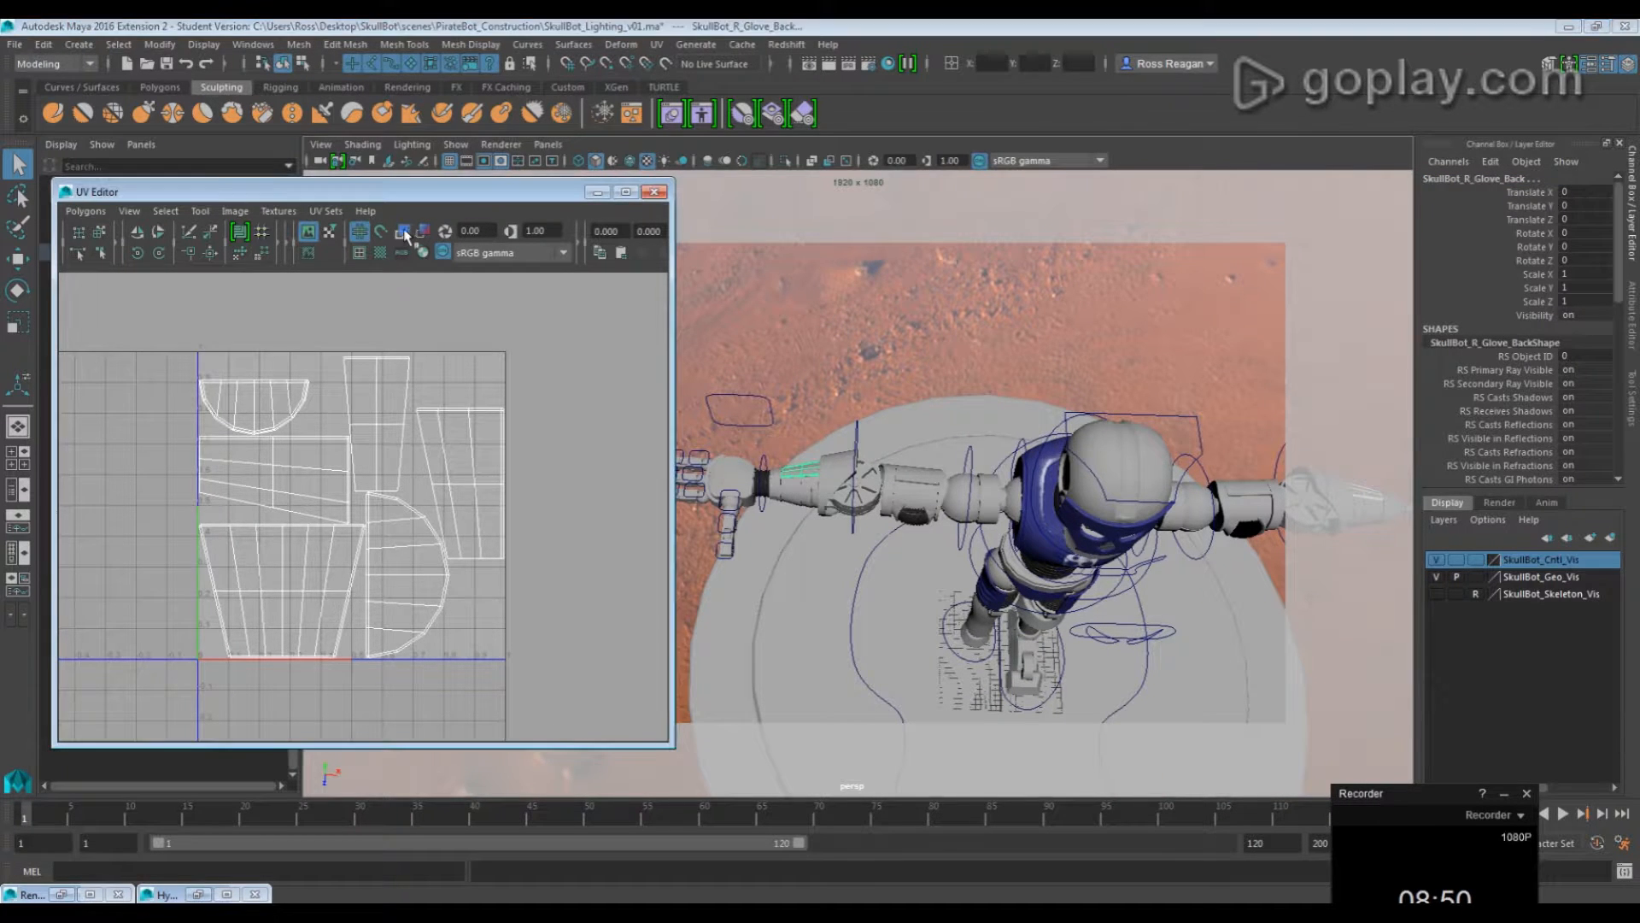
scroll(387, 477, "up", 3)
right_click_drag(386, 470, 476, 470, "alt")
middle_click_drag(446, 393, 392, 539, "alt")
scroll(848, 521, "up", 3)
scroll(454, 410, "down", 4)
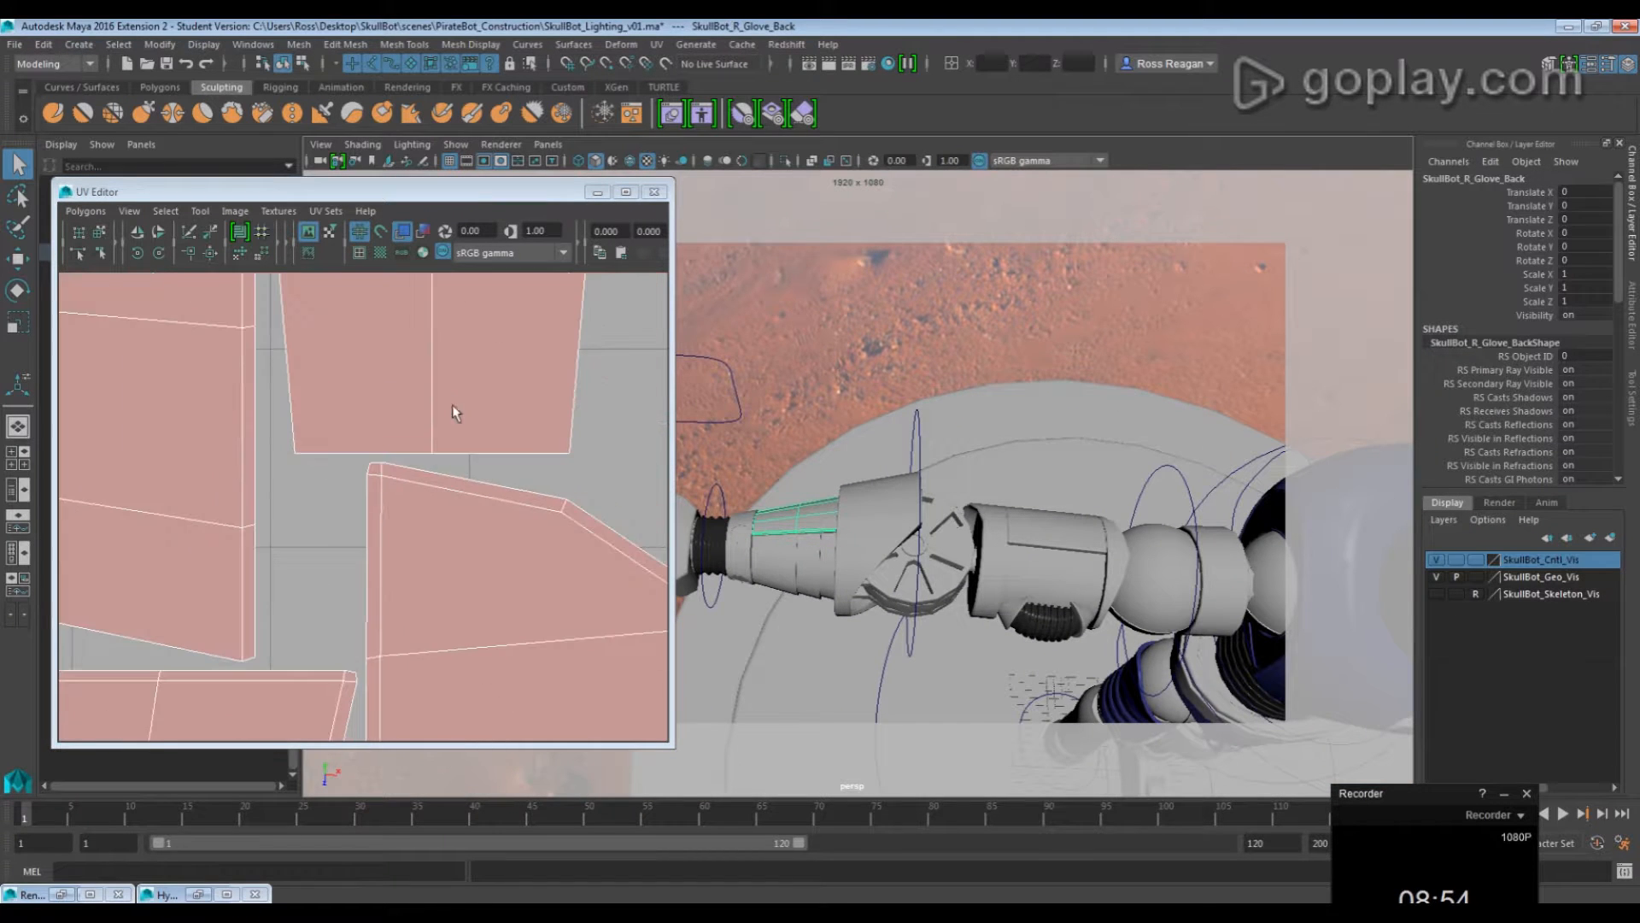
middle_click_drag(334, 524, 502, 596, "alt")
middle_click_drag(323, 464, 503, 658, "alt")
scroll(444, 560, "down", 3)
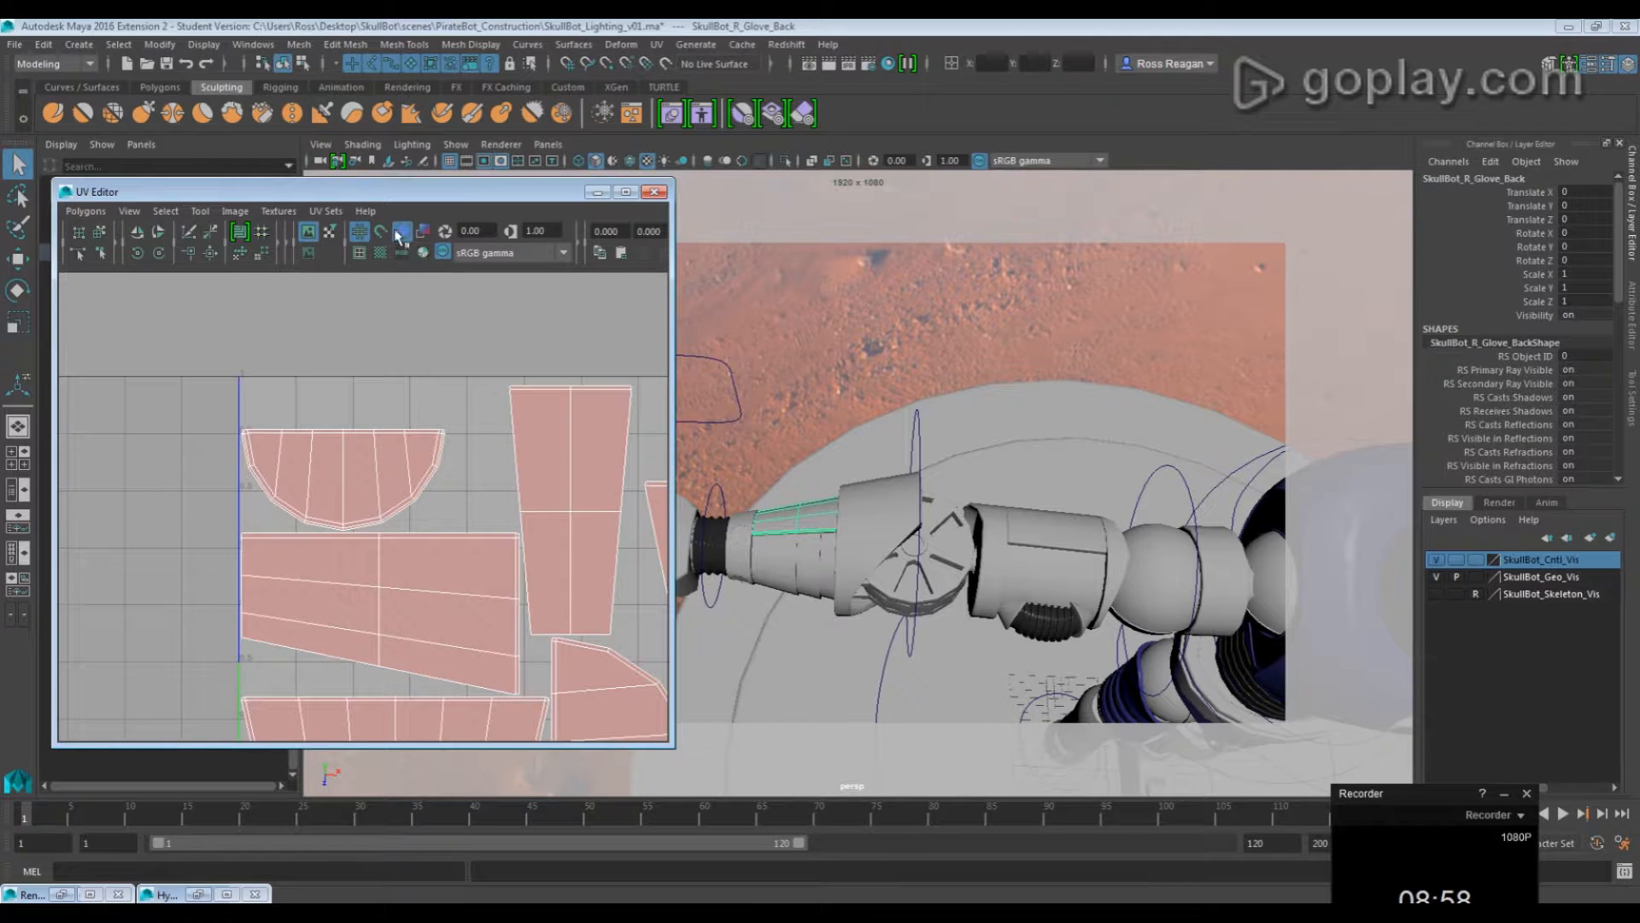
Compare the shaded UV shells of the left and right glove back panels and close the UV Editor
scroll(645, 615, "down", 5)
middle_click_drag(645, 615, 511, 543, "alt")
scroll(1051, 547, "down", 5)
middle_click_drag(1050, 547, 871, 549, "alt")
scroll(1282, 576, "up", 4)
middle_click_drag(1307, 581, 981, 545, "alt")
left_click(1051, 506)
middle_click_drag(717, 568, 999, 612, "alt")
middle_click_drag(816, 589, 1124, 623, "alt")
left_click(719, 509)
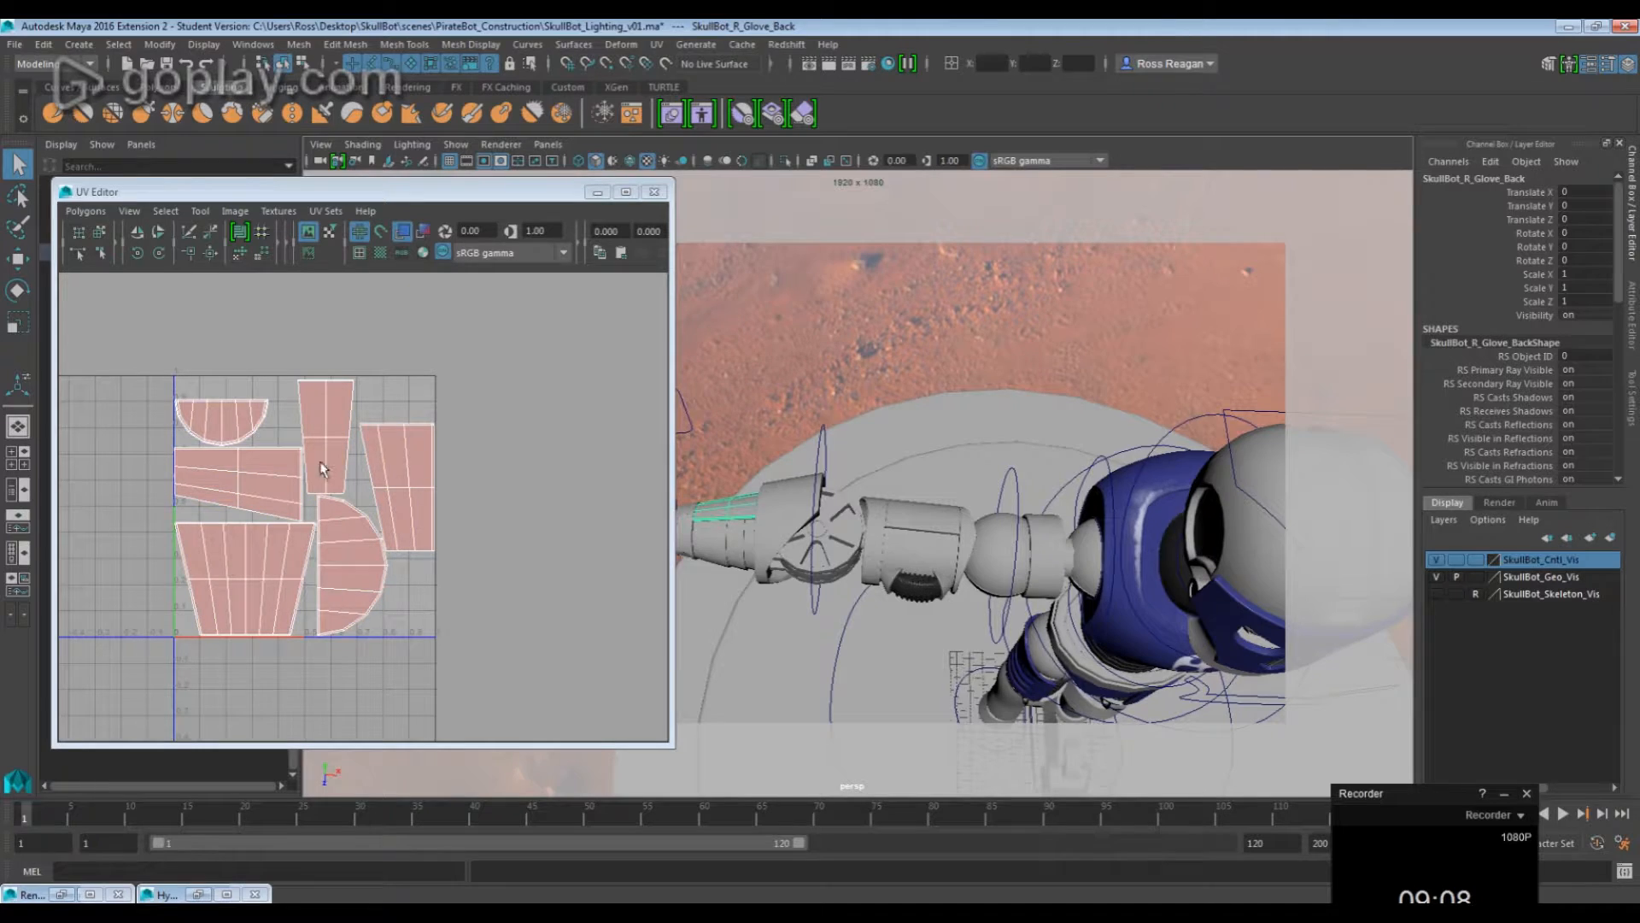
scroll(362, 476, "down", 1)
scroll(859, 484, "down", 7)
left_click_drag(935, 589, 794, 440, "alt")
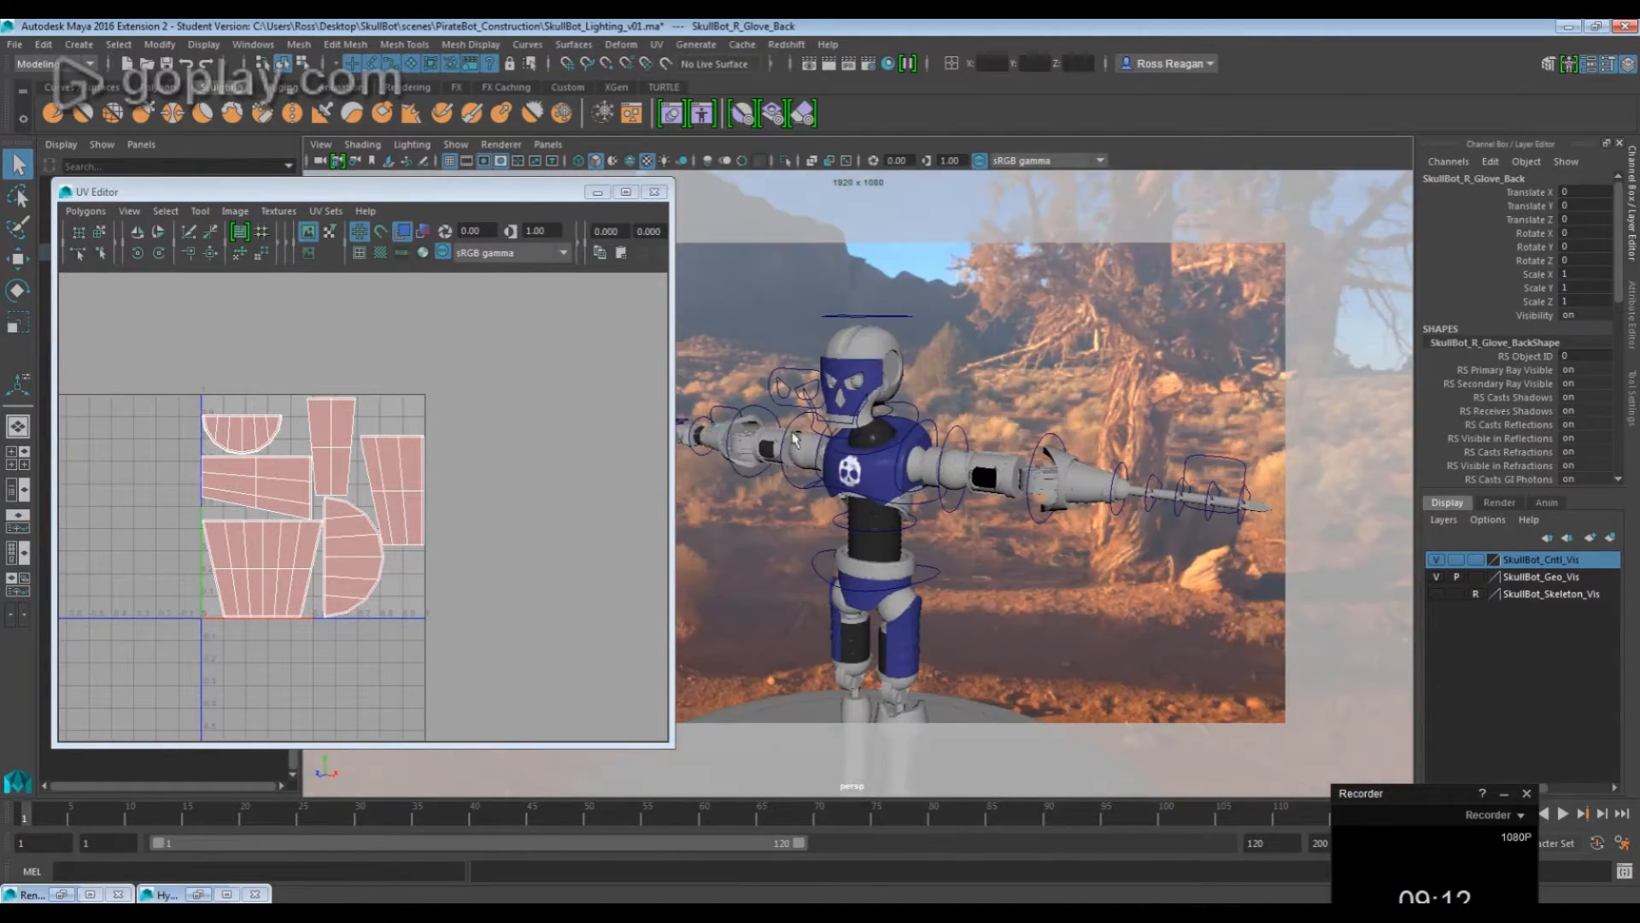
left_click(655, 191)
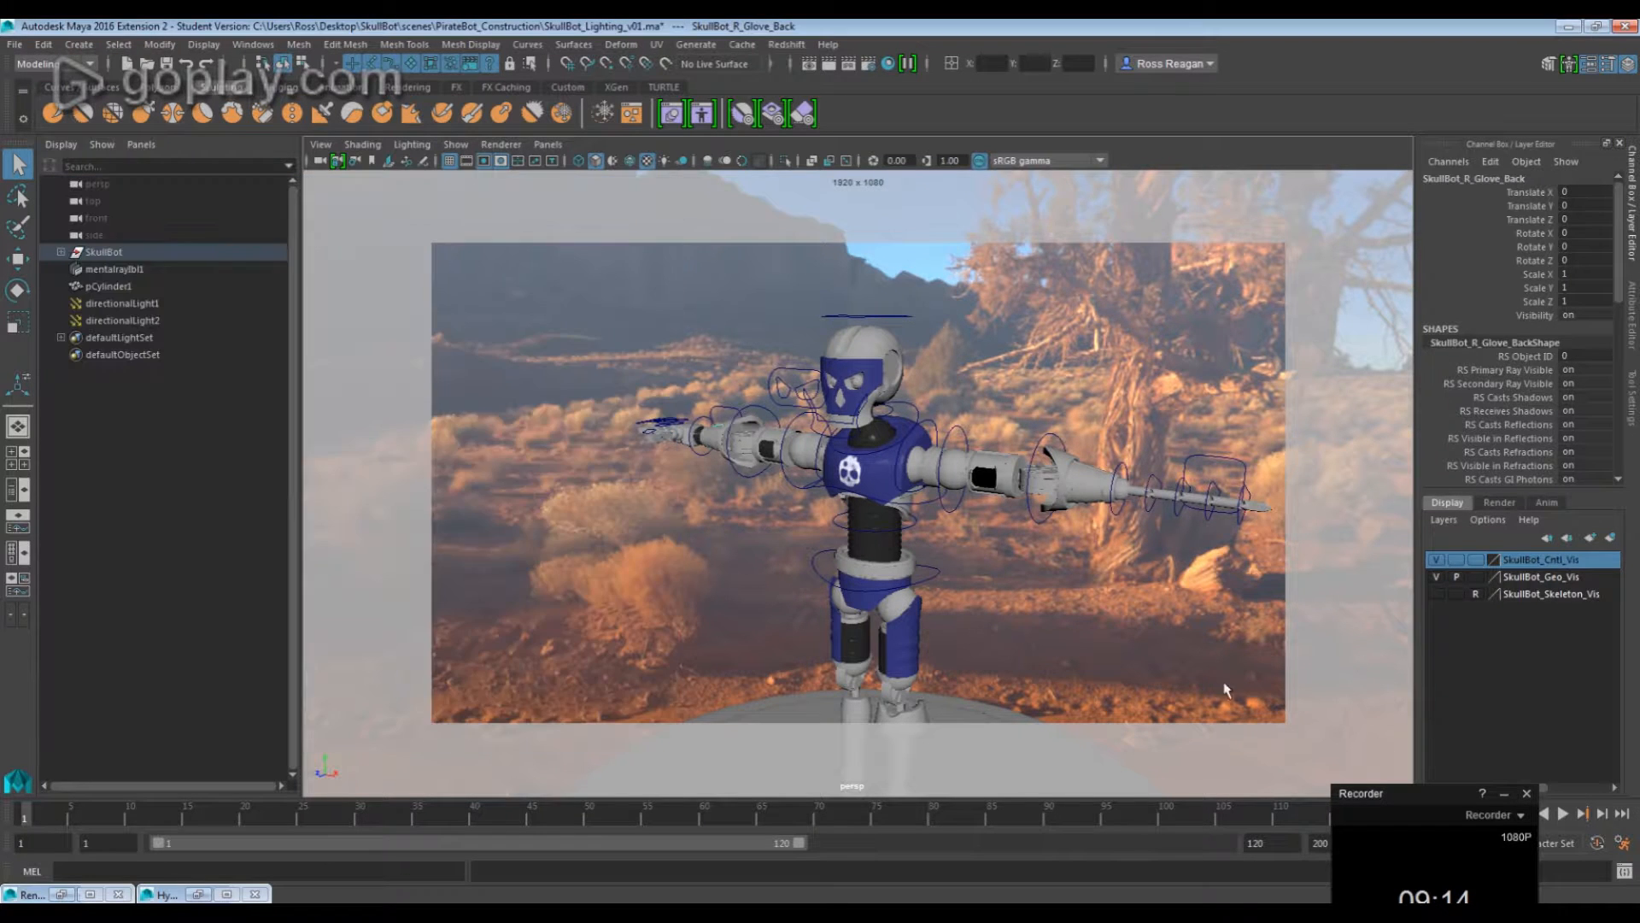
Select the left glove's back panel and delete its construction history
left_click_drag(1340, 393, 1179, 504, "alt")
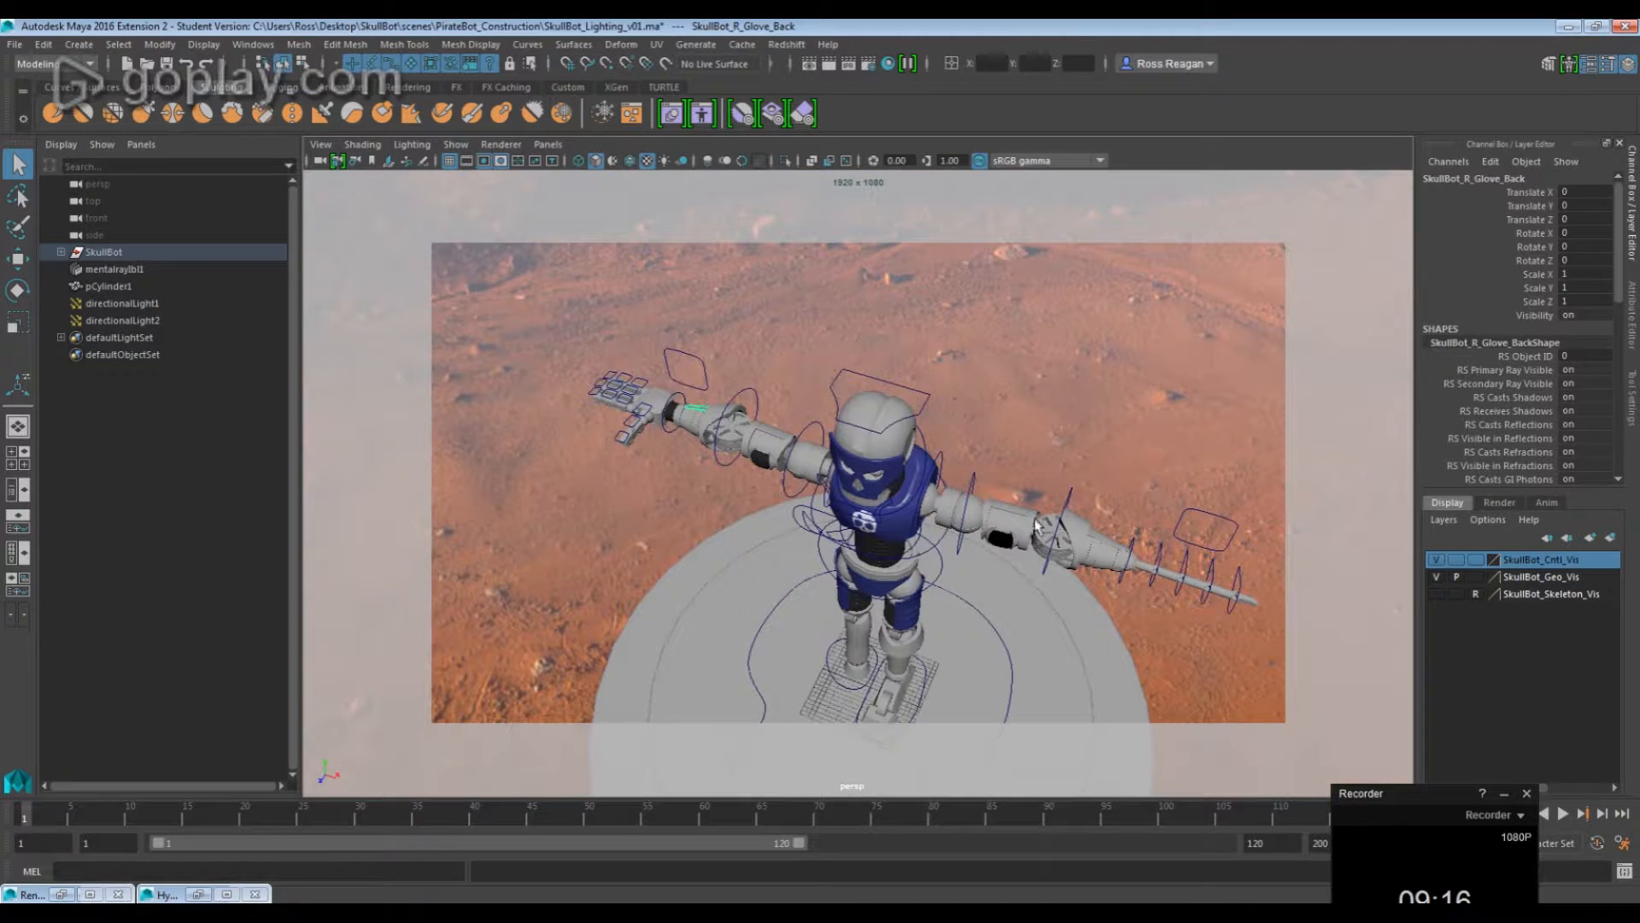
left_click(1100, 540)
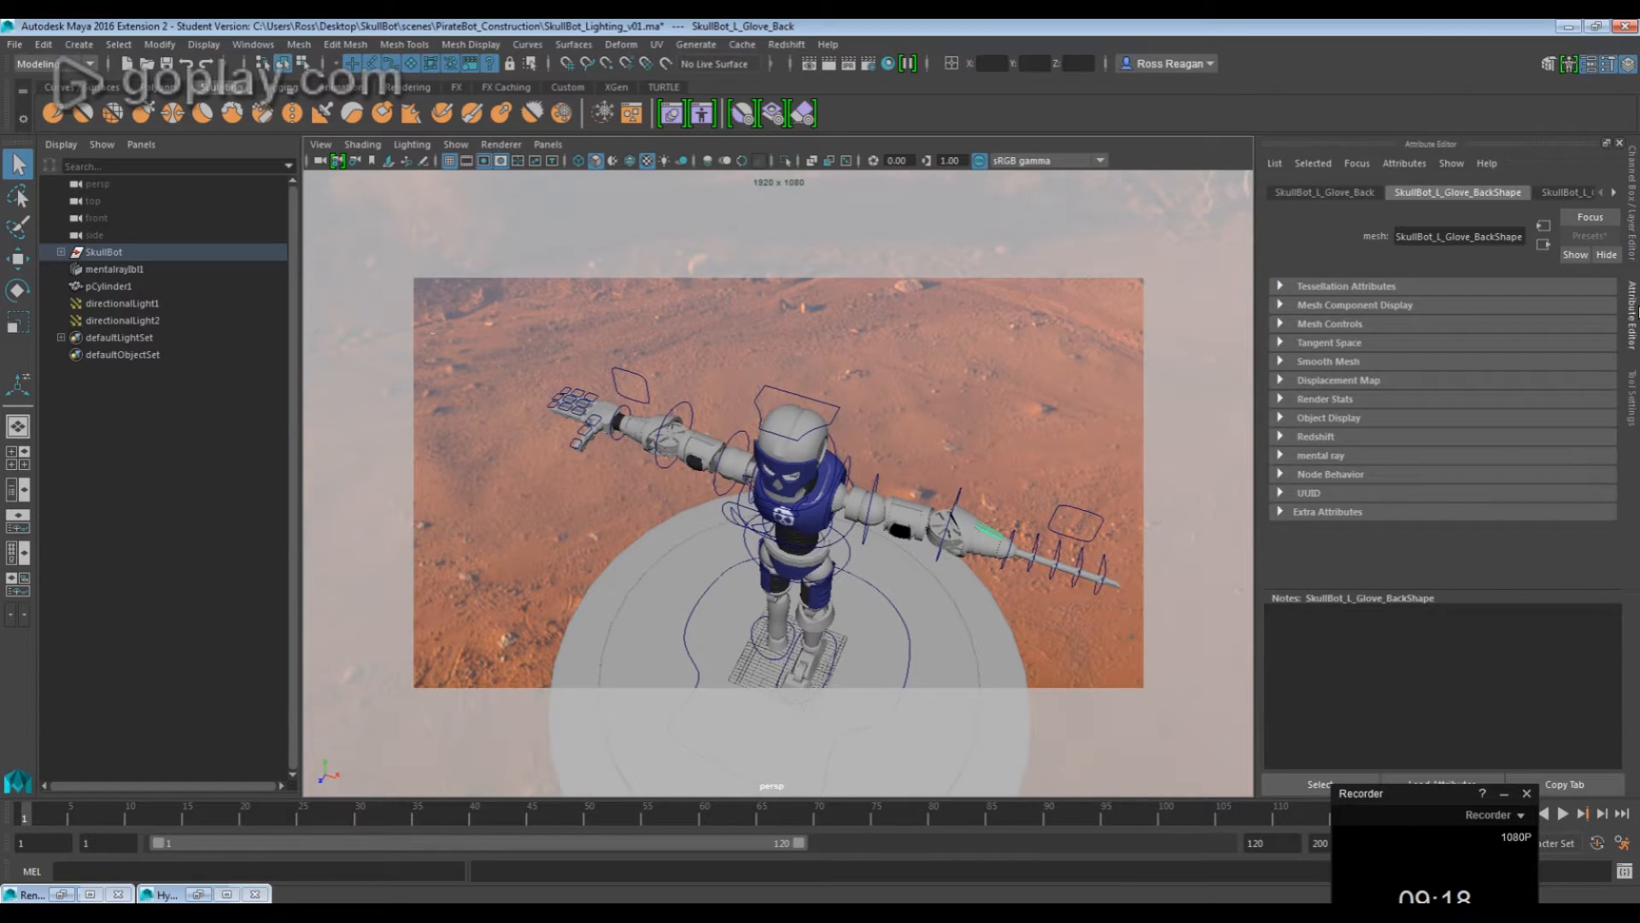
scroll(1506, 446, "down", 10)
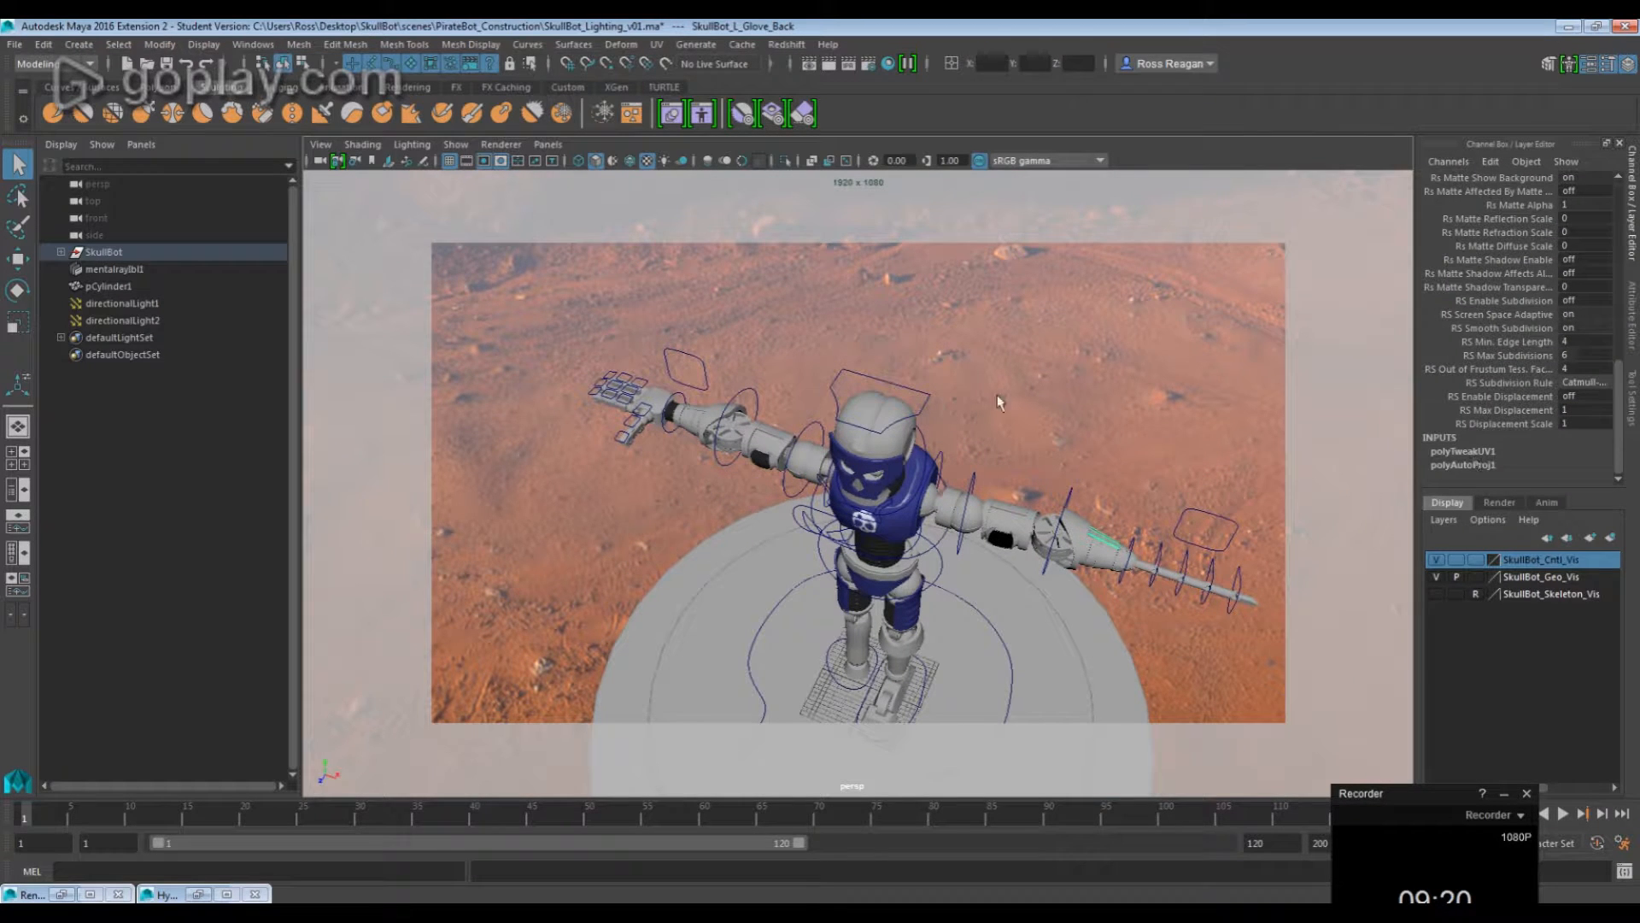
left_click(43, 44)
mouse_move(85, 248)
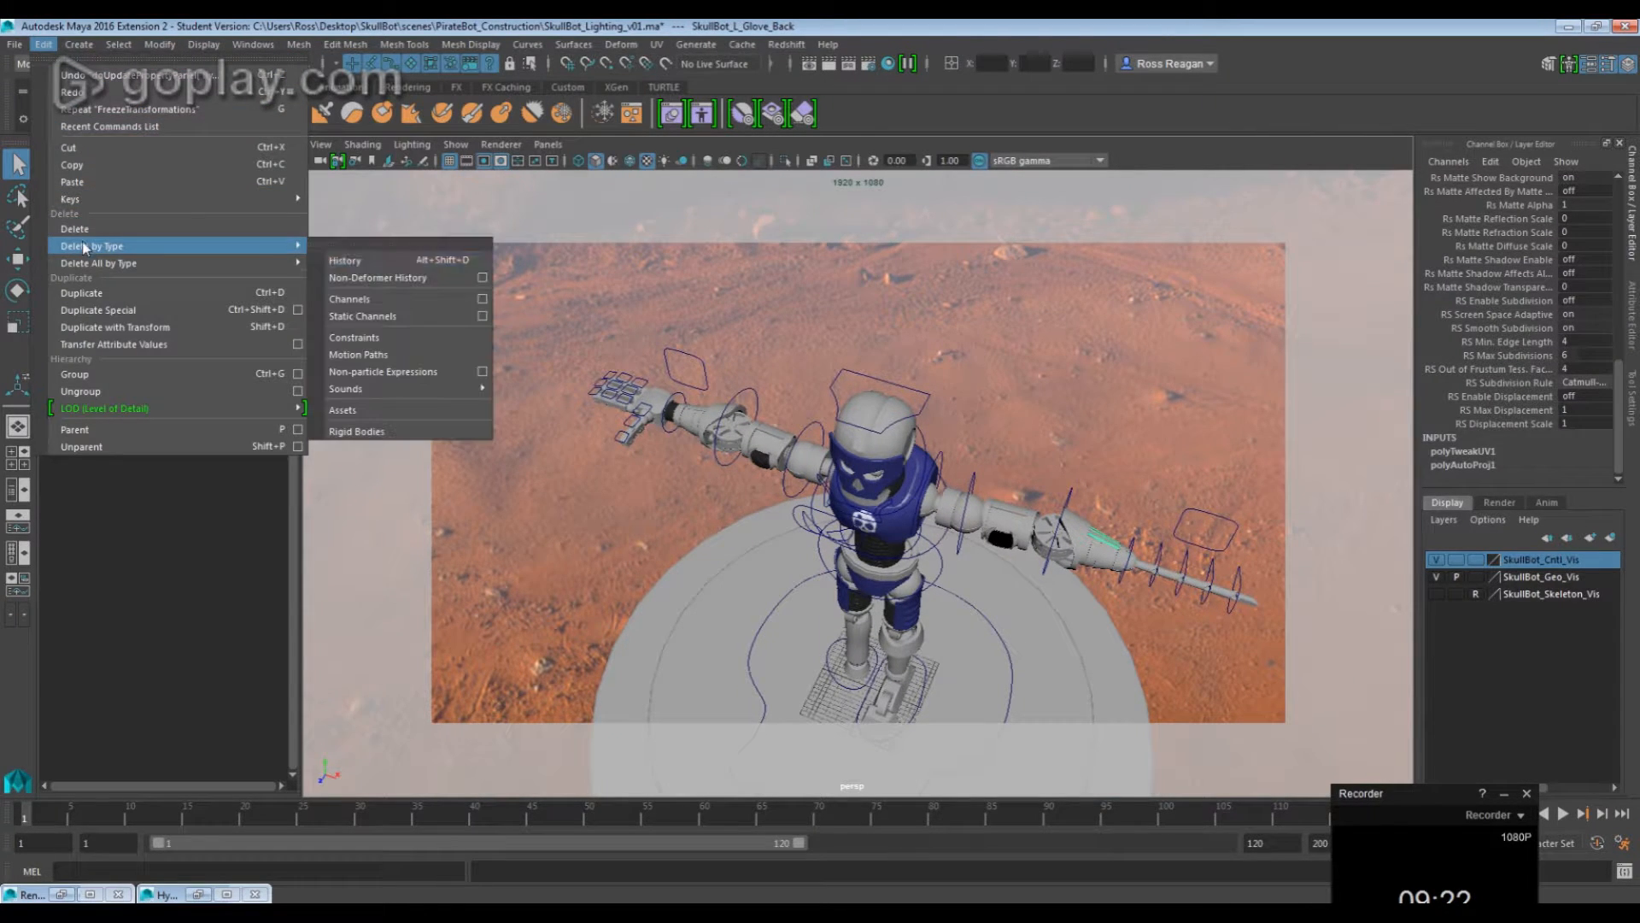
left_click(345, 260)
Select the right glove's back panel to check its history and look over the character and both arms
left_click_drag(334, 254, 660, 433, "alt")
left_click(677, 431)
left_click_drag(931, 588, 963, 541, "alt")
middle_click_drag(963, 540, 963, 528, "alt")
left_click_drag(963, 529, 879, 508, "alt")
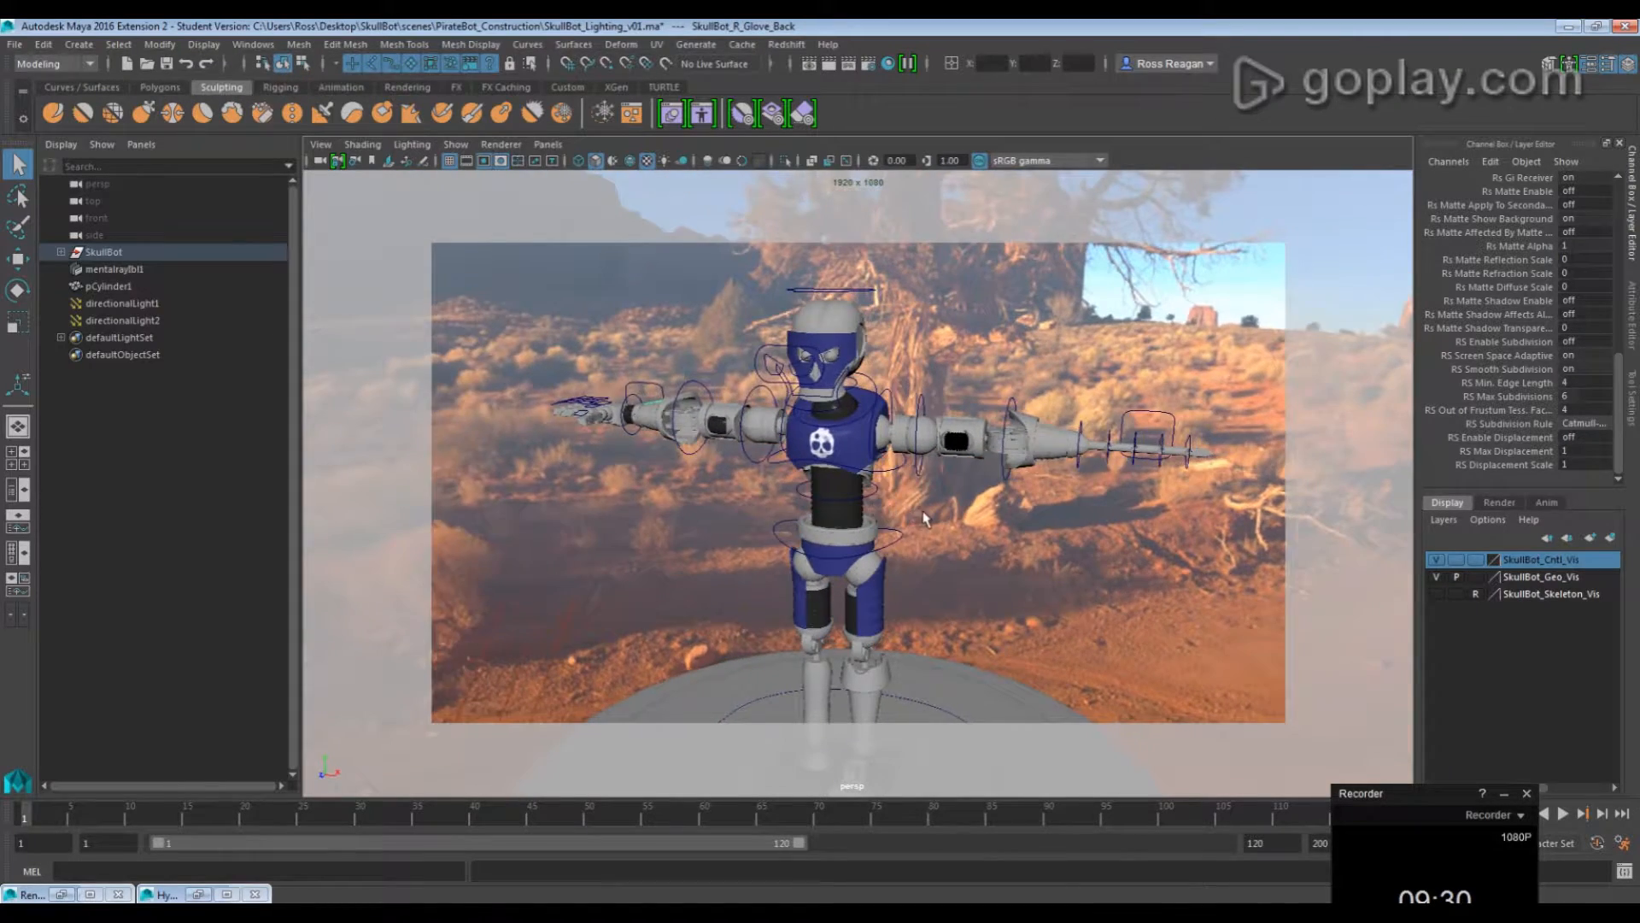
middle_click_drag(923, 511, 849, 524, "alt")
left_click_drag(850, 524, 915, 567, "alt")
right_click_drag(915, 567, 982, 551, "alt")
middle_click_drag(981, 551, 929, 545, "alt")
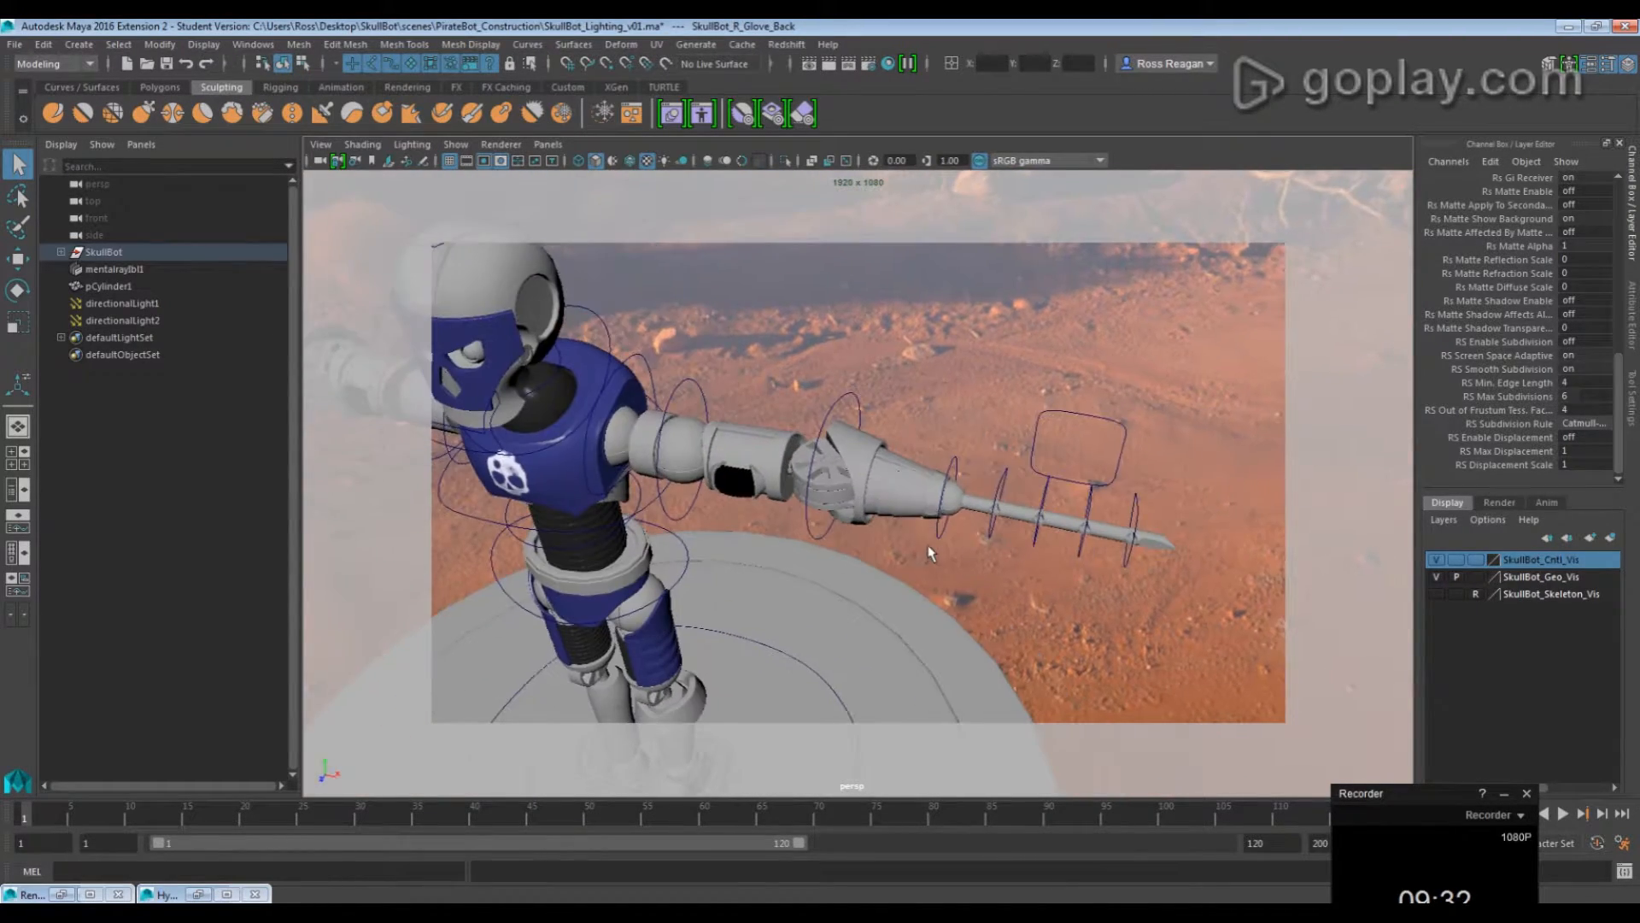
Save the scene, accepting the student version notice
left_click_drag(930, 554, 927, 564, "alt")
middle_click_drag(841, 499, 995, 496, "alt")
right_click_drag(995, 495, 921, 507, "alt")
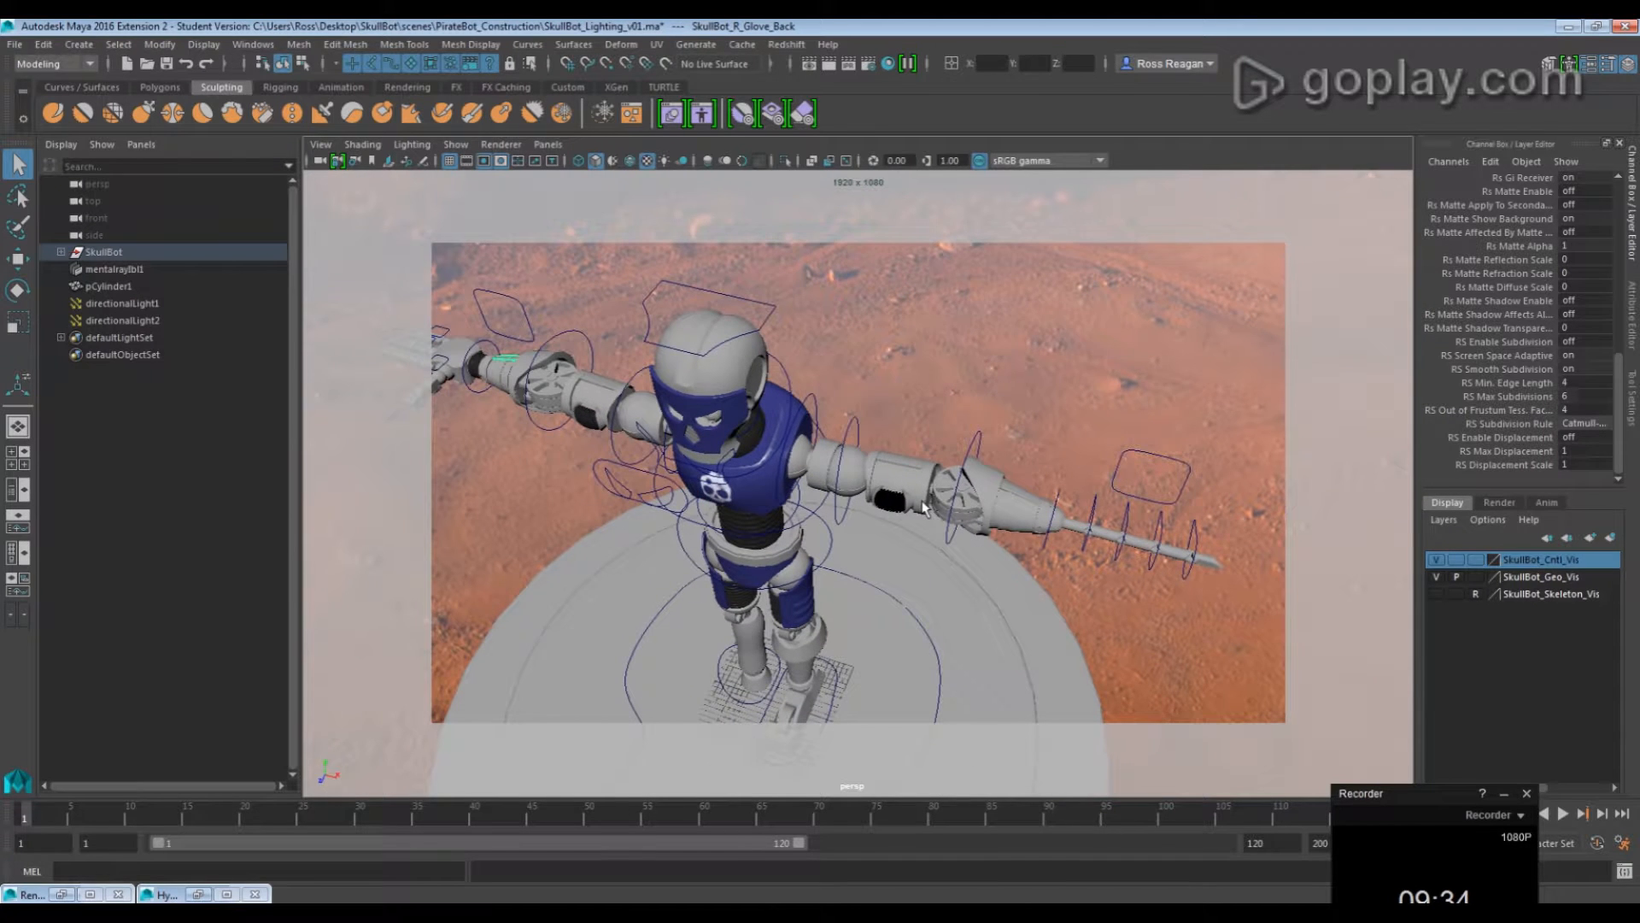
key("ctrl+s")
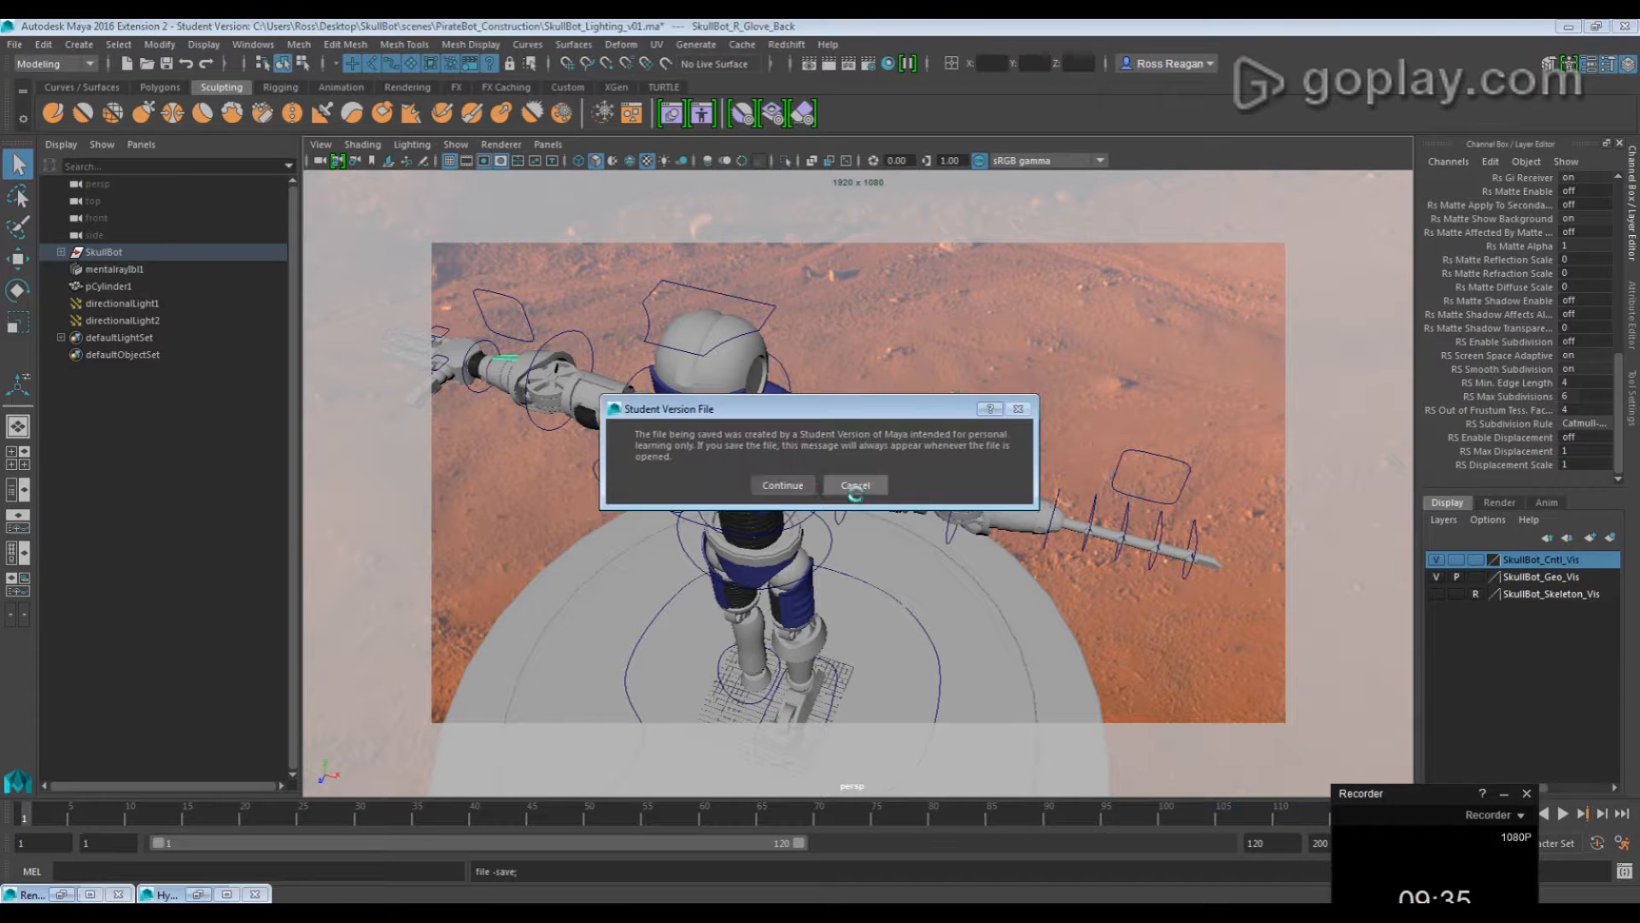
left_click(776, 488)
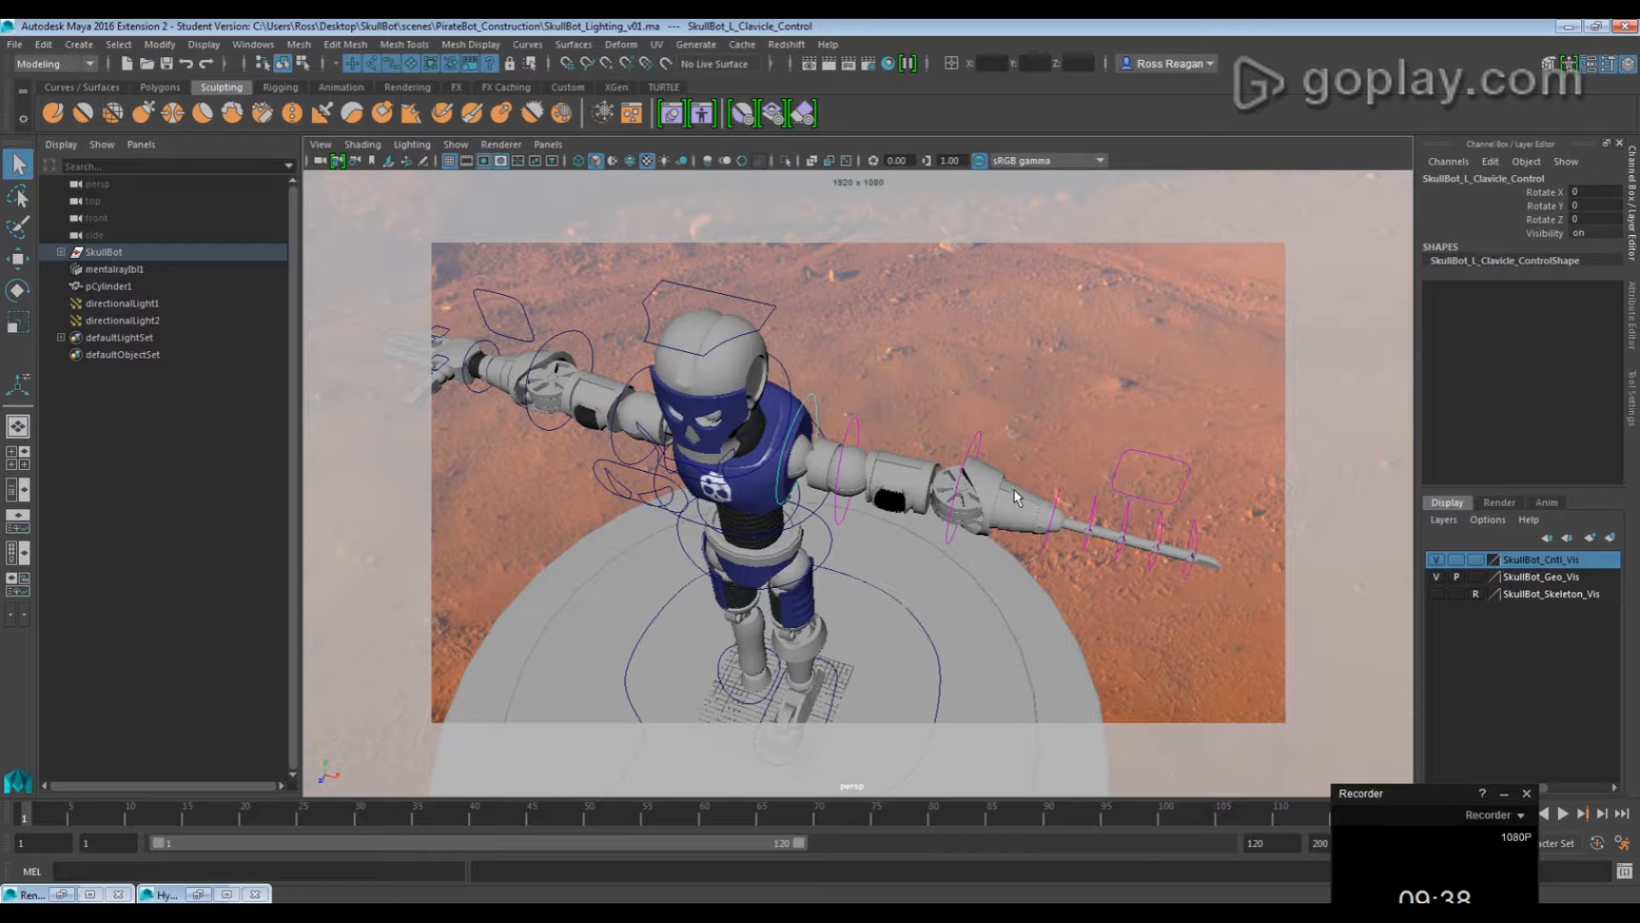
Reselect the left glove's back panel and center its pivot on the geometry
left_click(1017, 497)
key("f")
key("w")
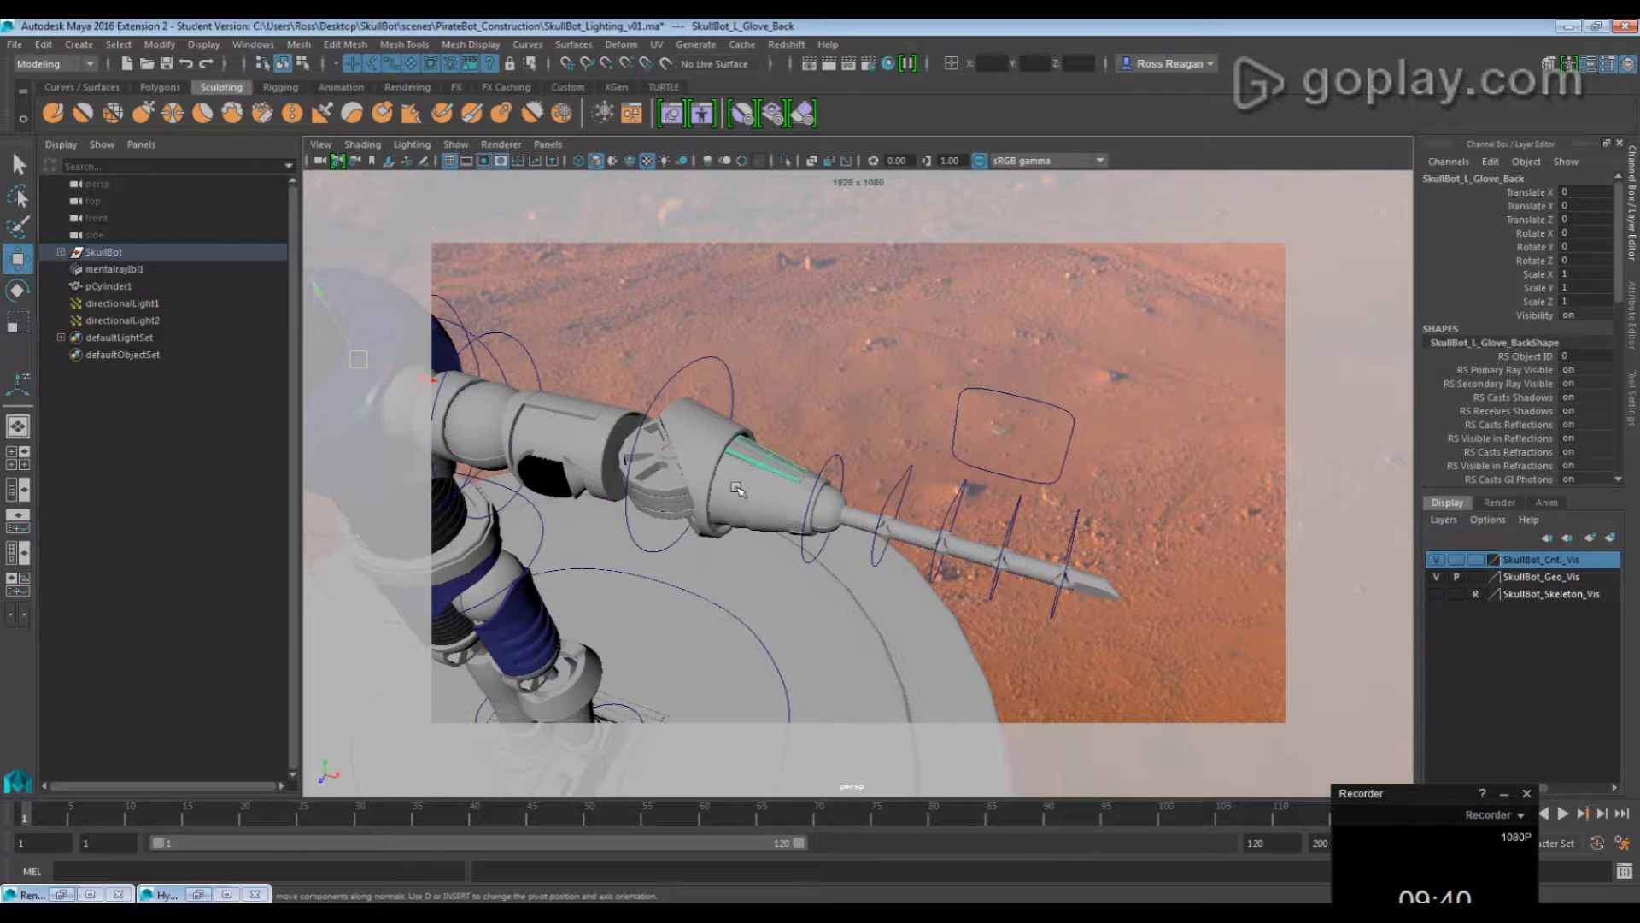
middle_click_drag(701, 490, 839, 521, "alt")
key("q")
left_click_drag(781, 493, 776, 476, "alt")
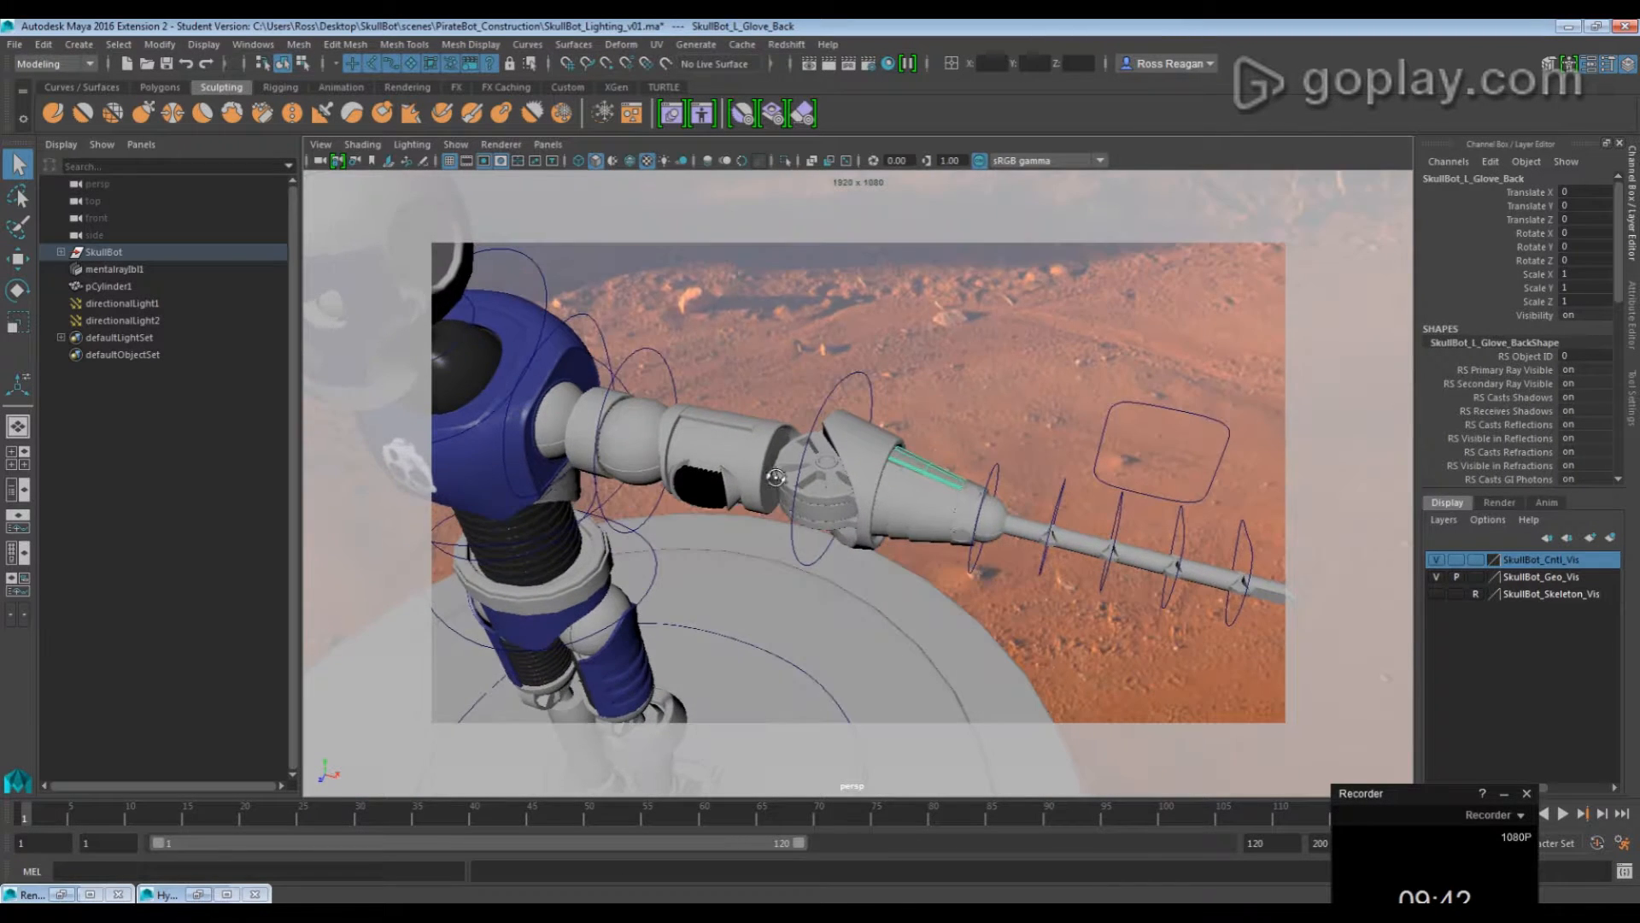
key("w")
left_click(157, 43)
left_click(207, 170)
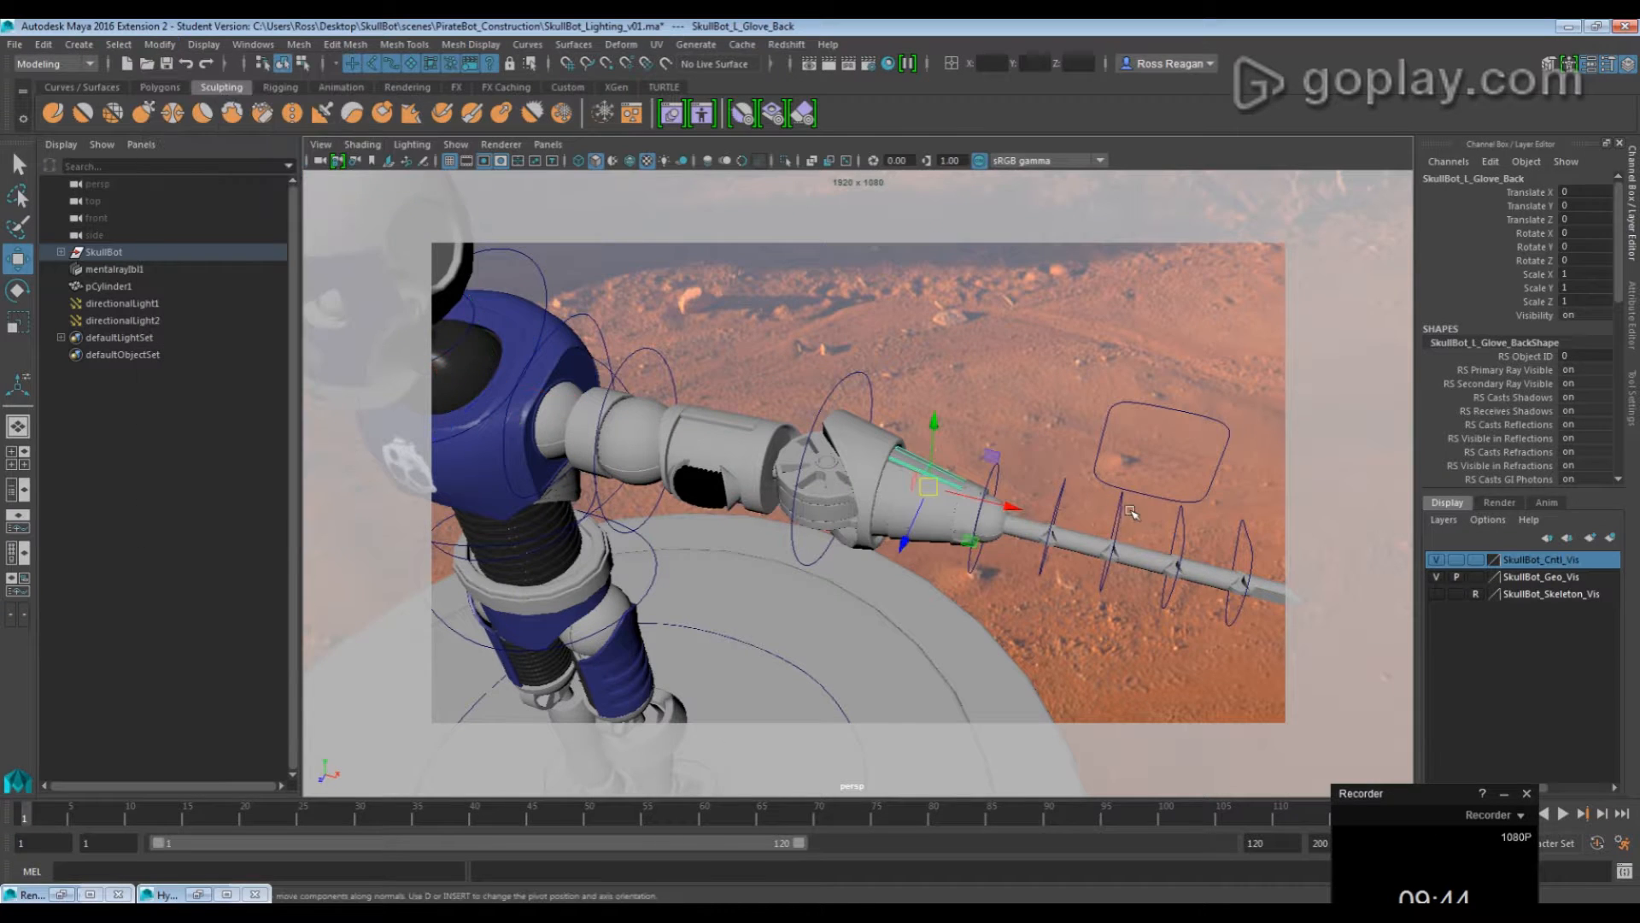
Set up an export of the selected glove panel with FBX export as the file type
left_click(15, 45)
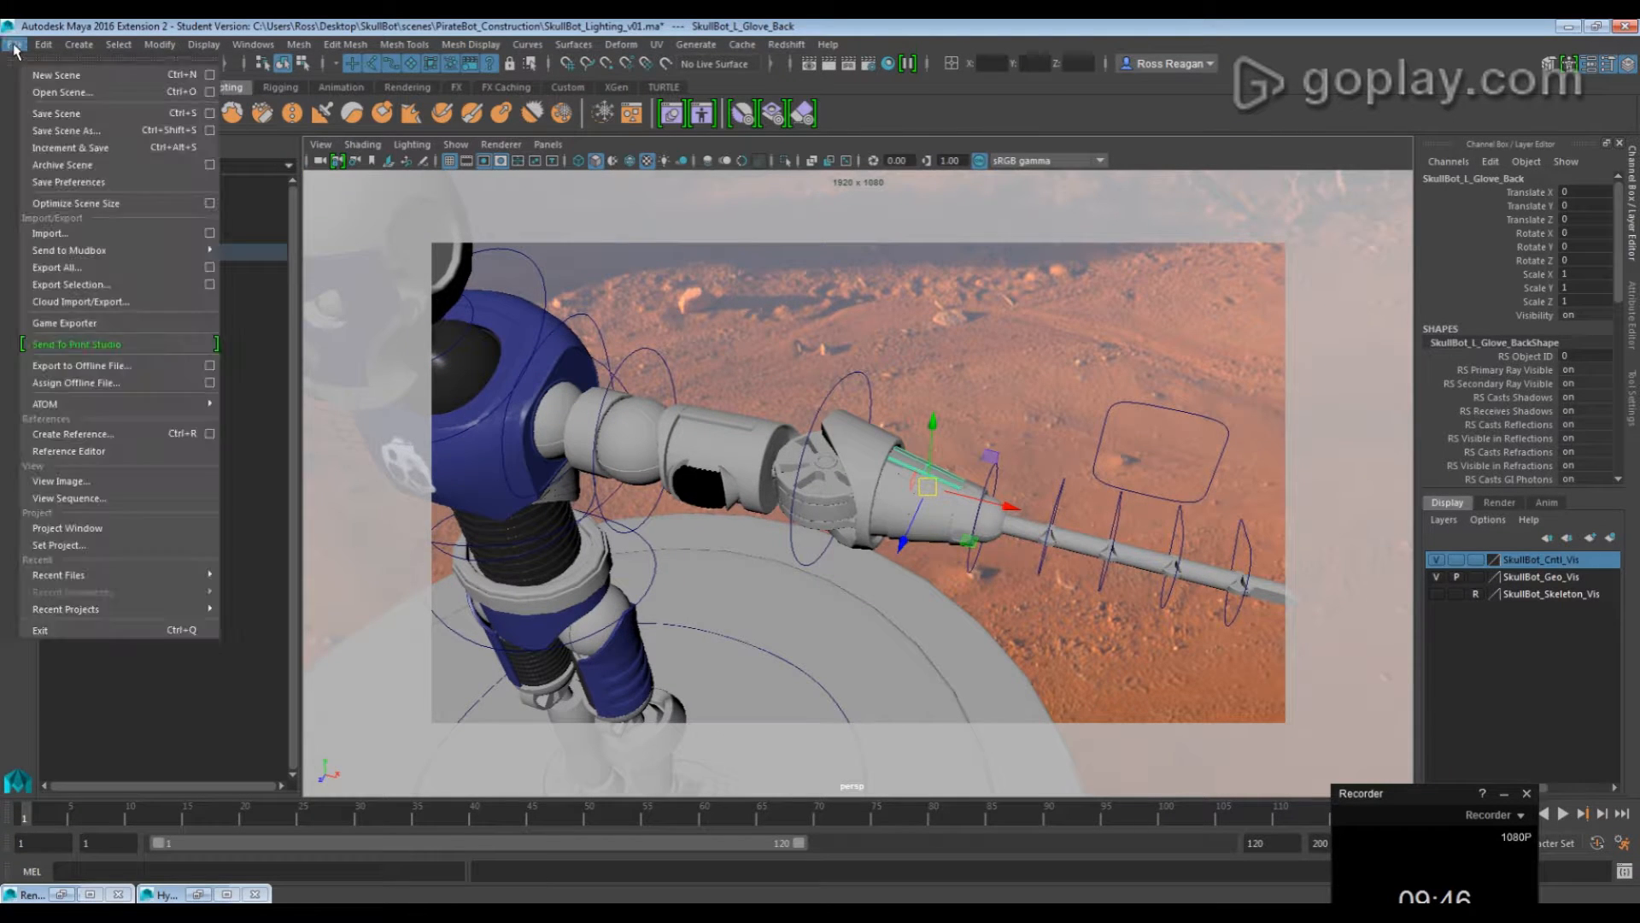
mouse_move(204, 256)
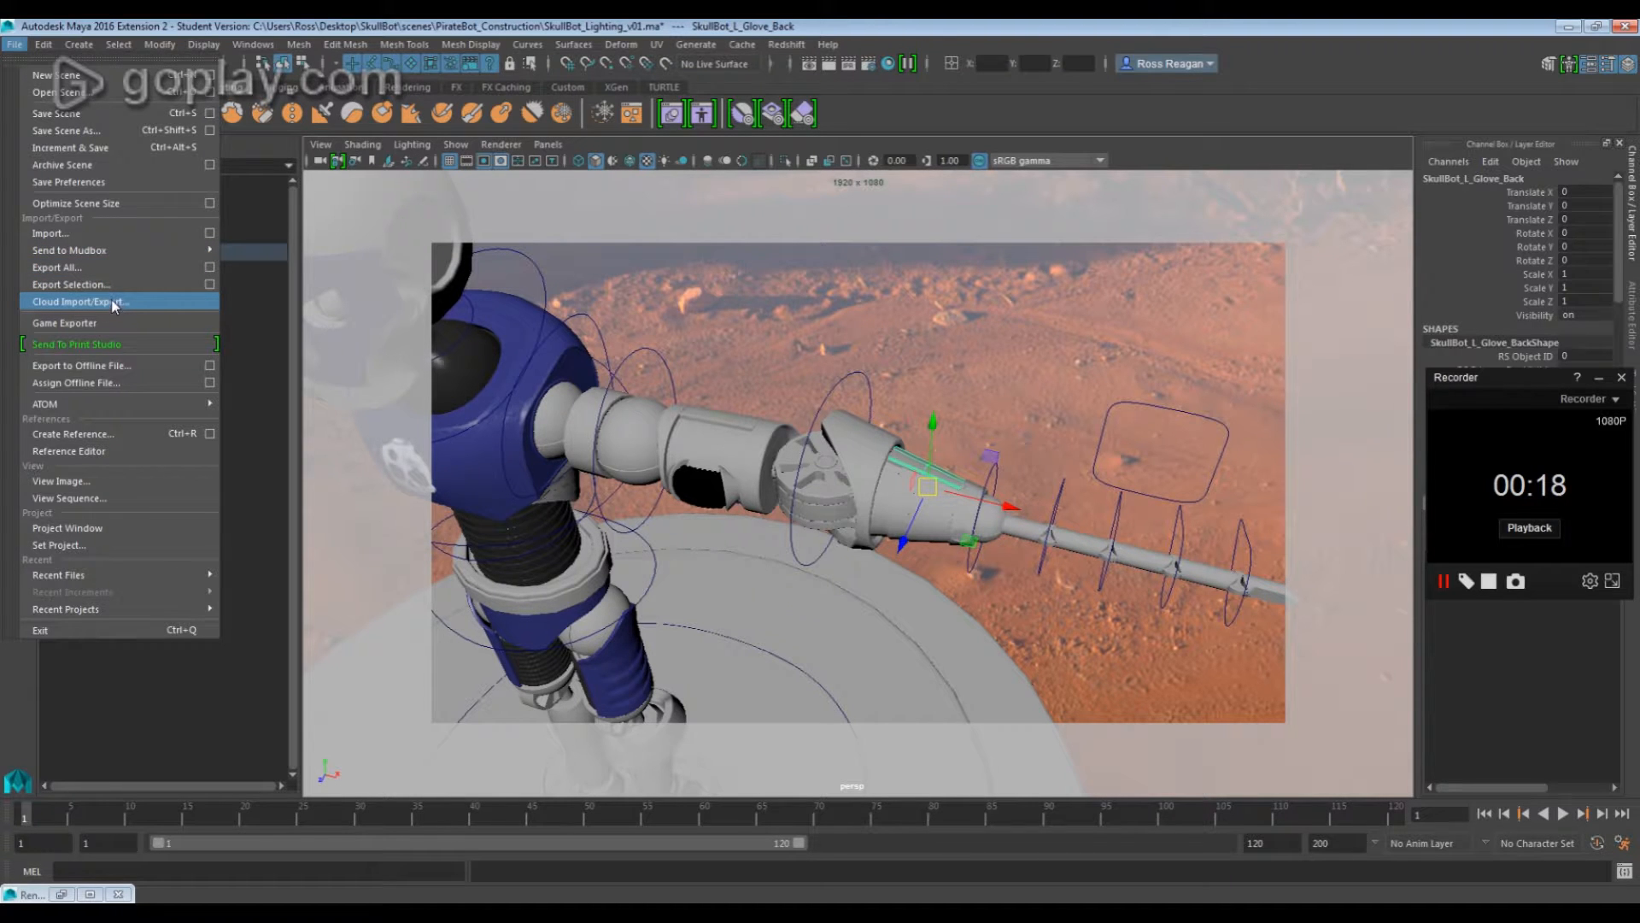
left_click(210, 284)
left_click_drag(775, 169, 426, 171)
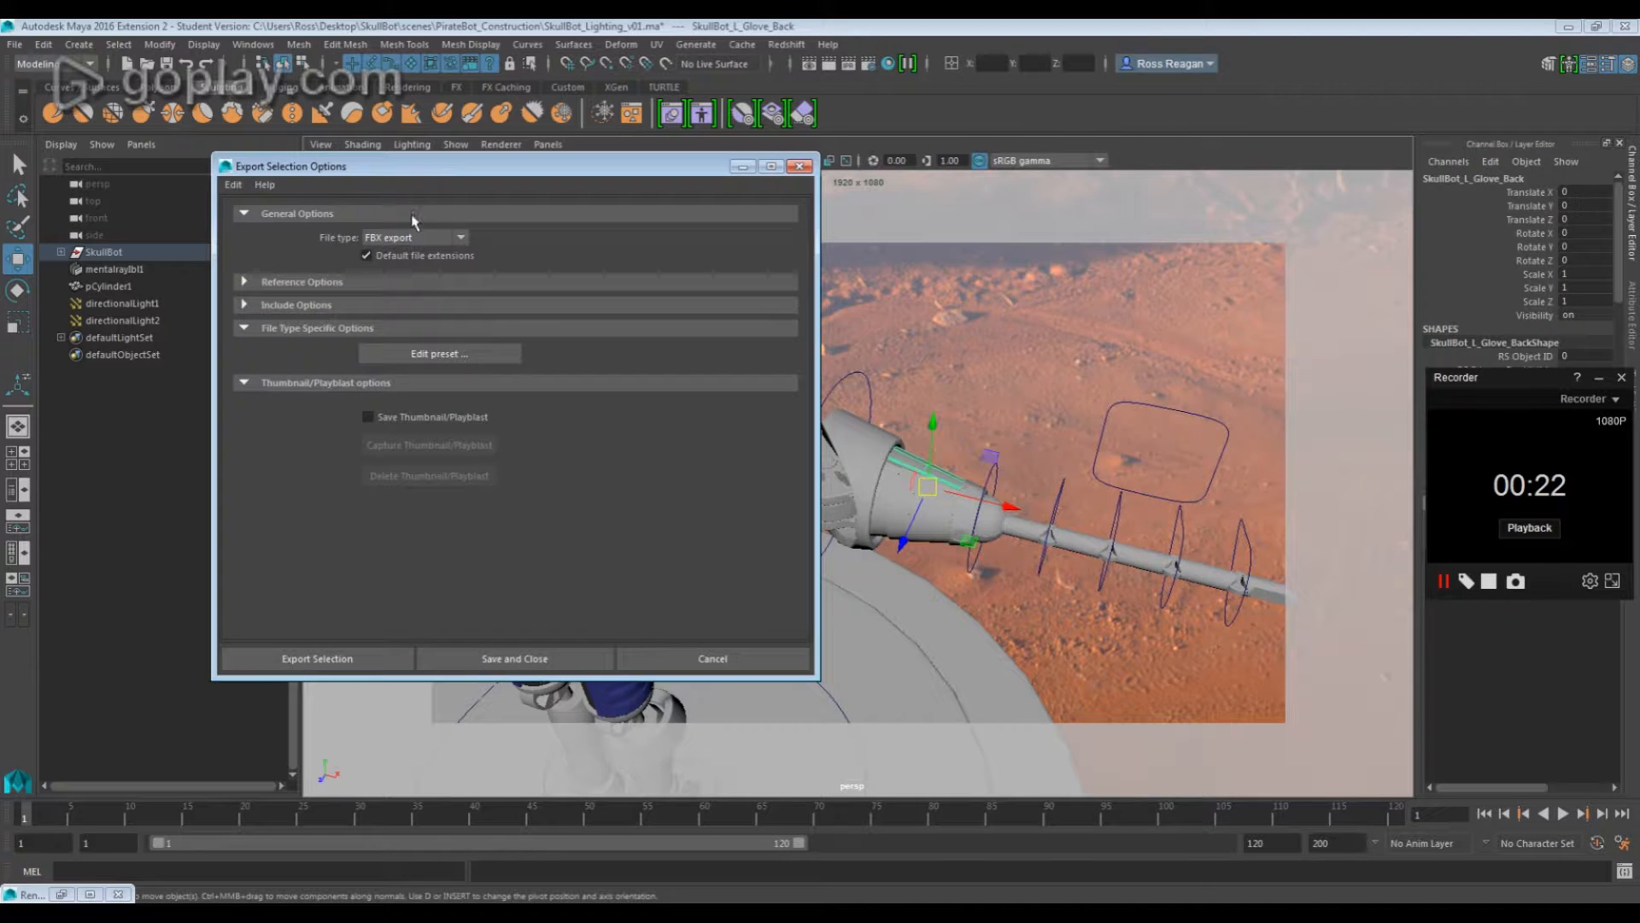
left_click(407, 239)
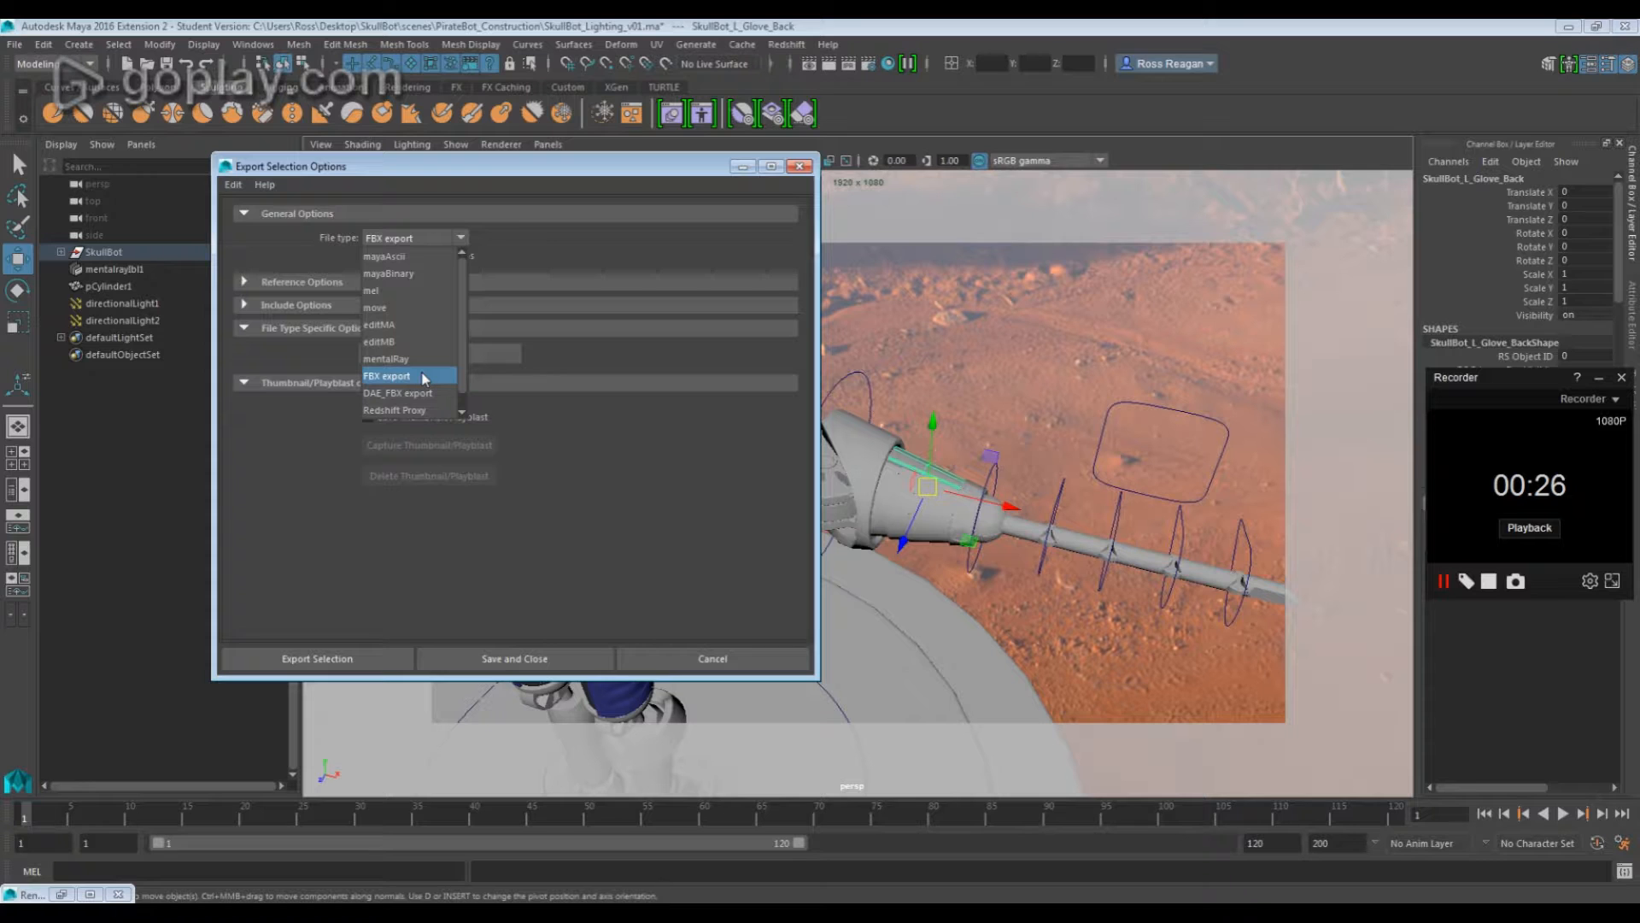
scroll(419, 359, "down", 1)
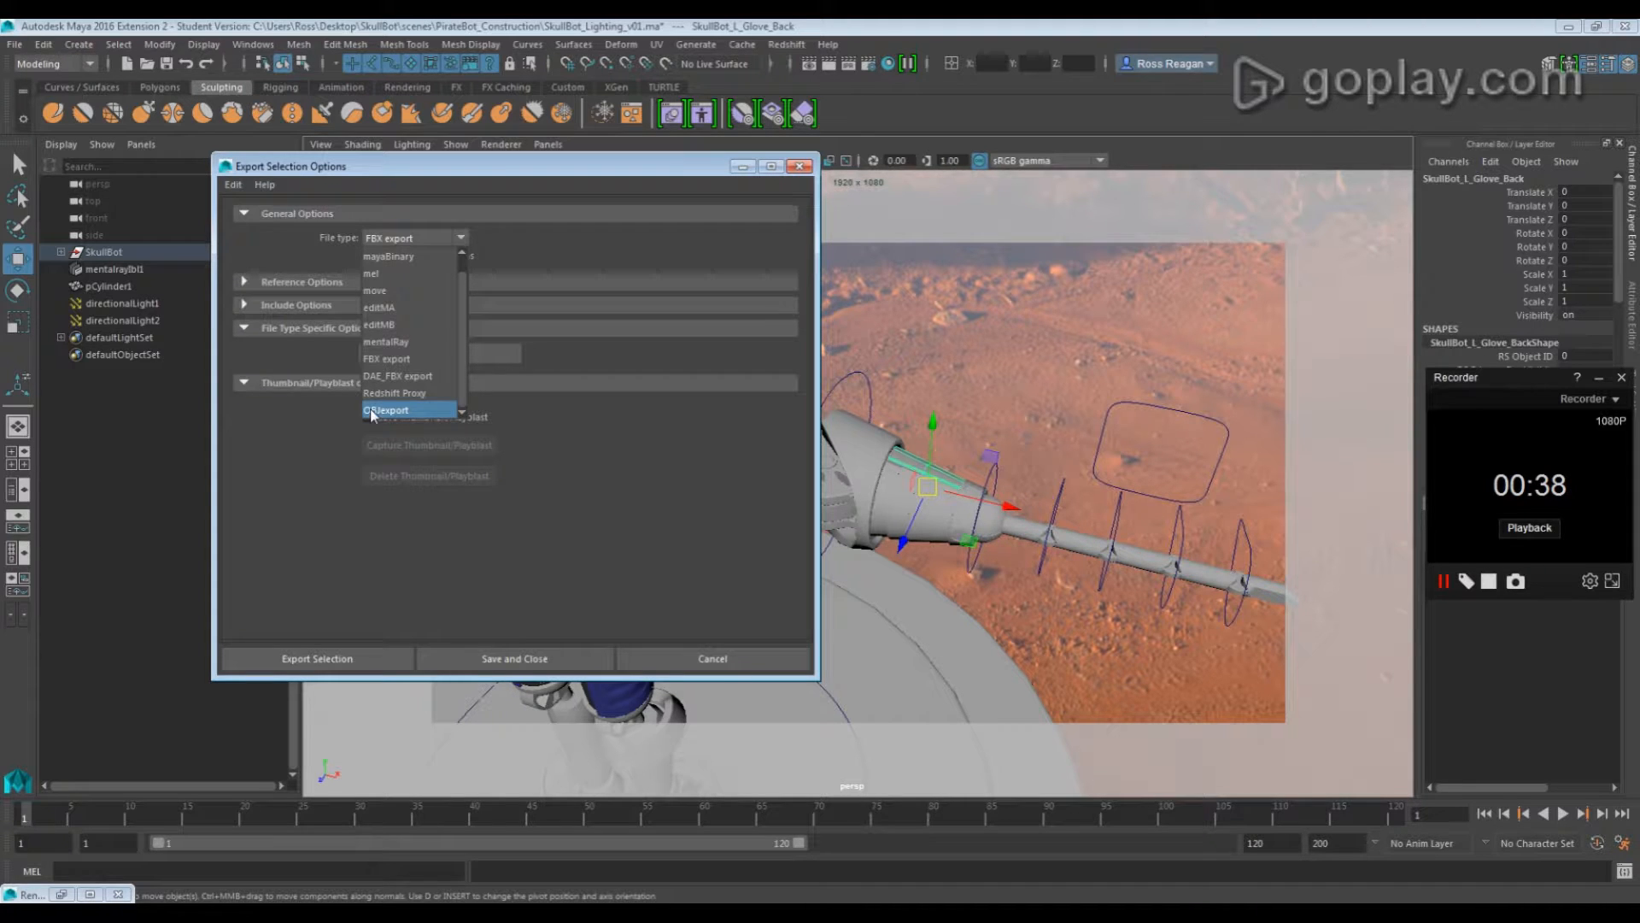
left_click(382, 360)
left_click(365, 658)
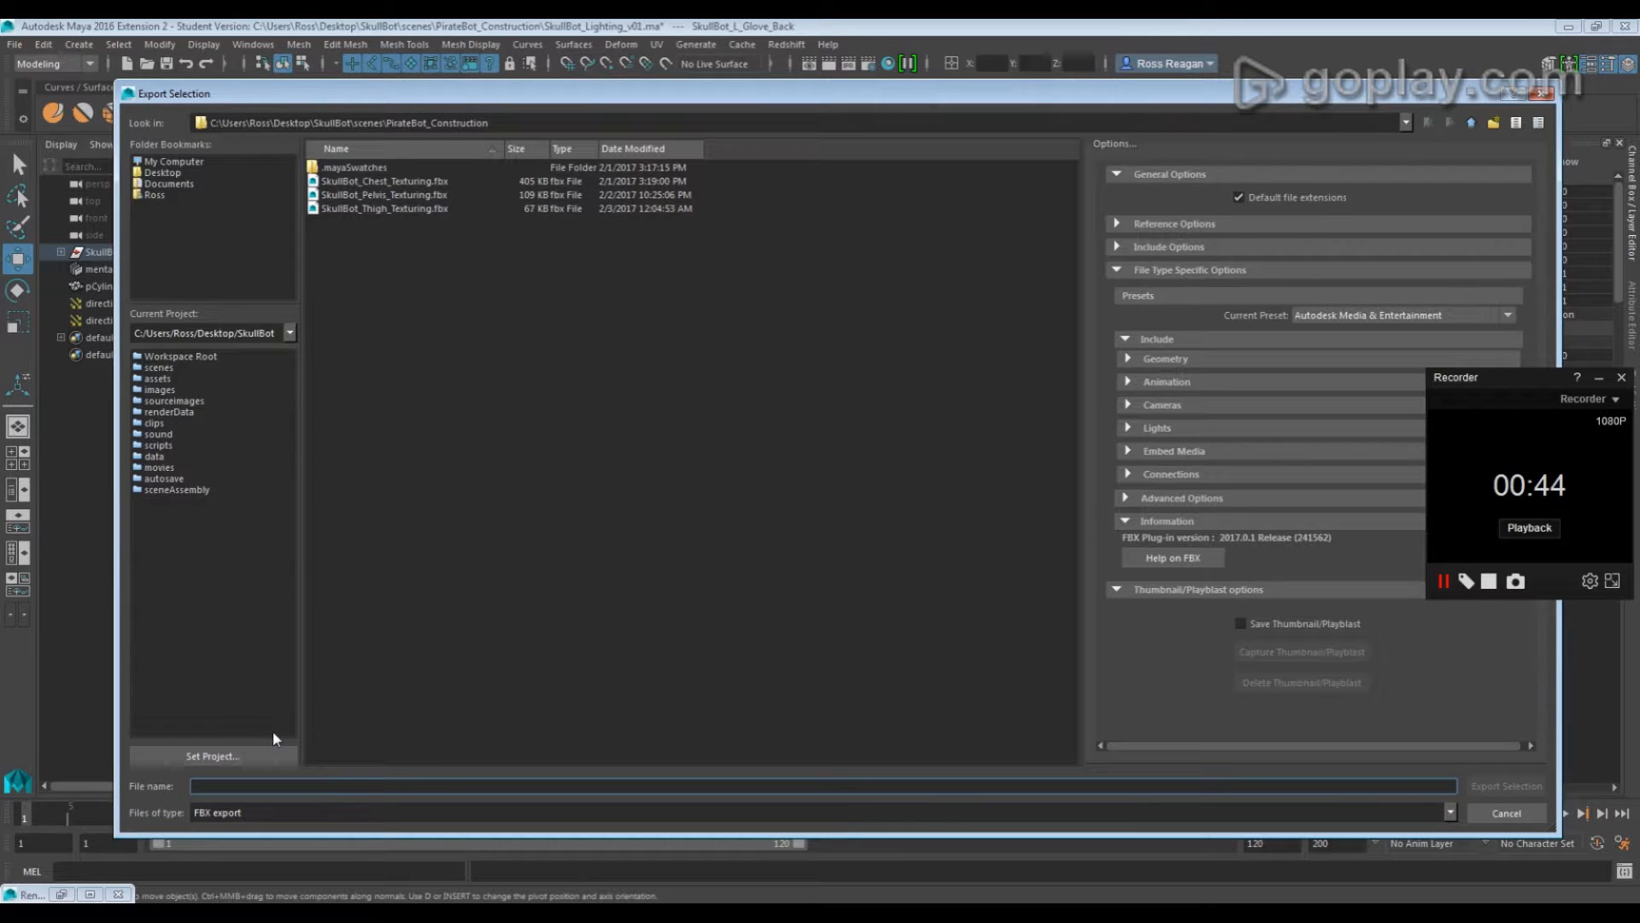
Export the glove panel to the PirateBot_Construction folder as SkullBot_Glove_Back_Texturing.fbx, basing the name on the thigh file
left_click(365, 210)
left_click(260, 785)
left_click_drag(260, 786, 233, 818)
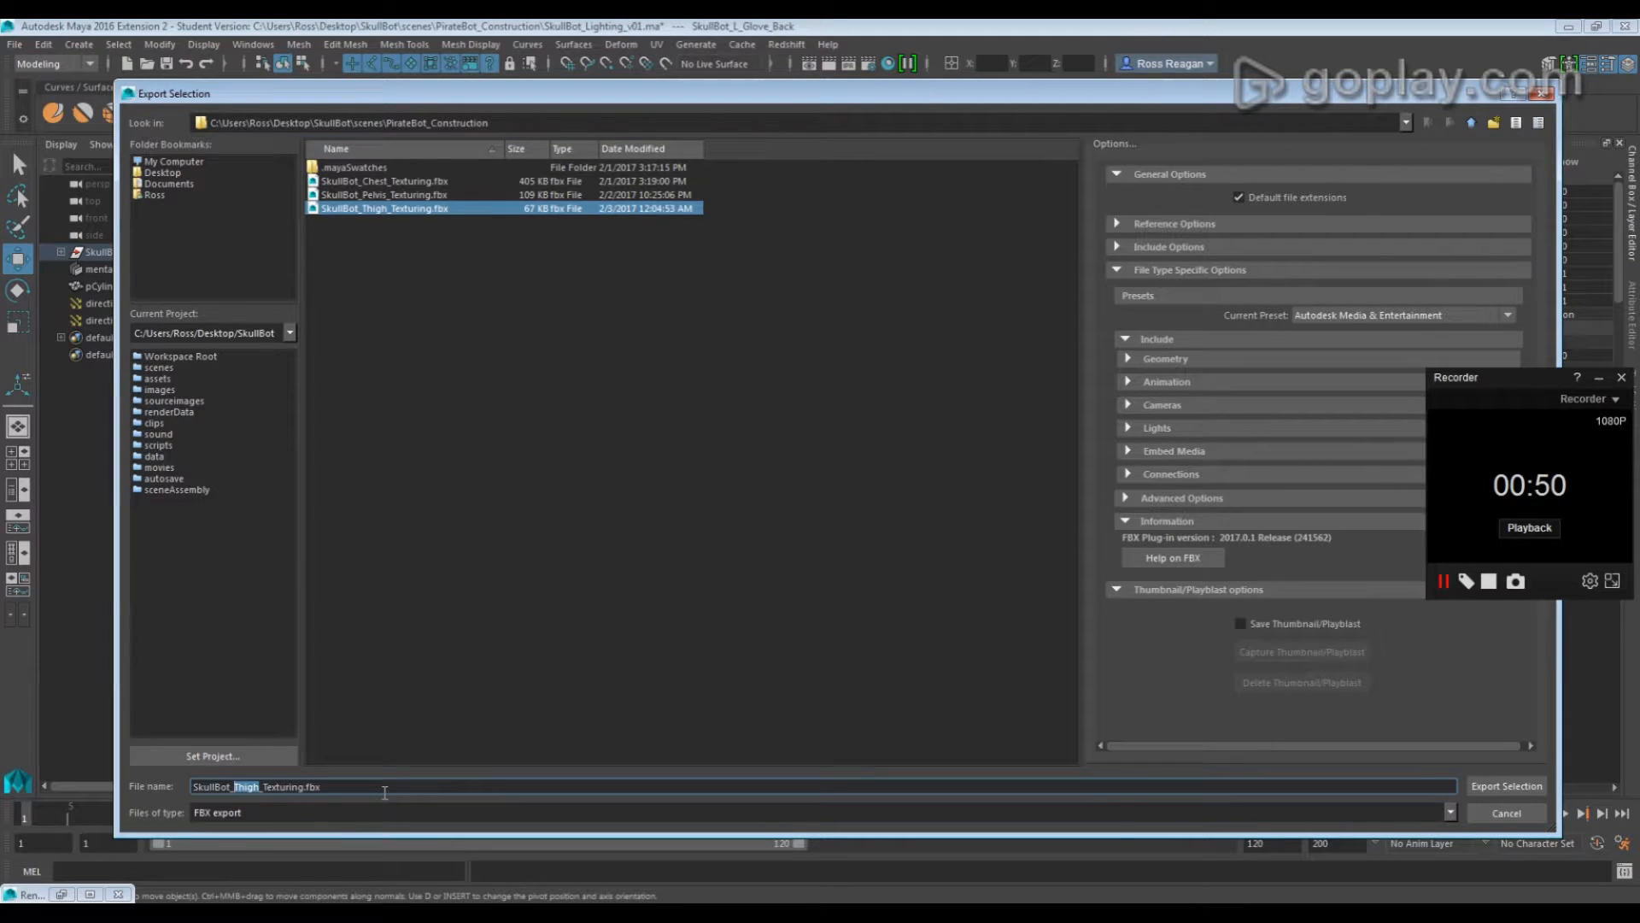
type("Glove")
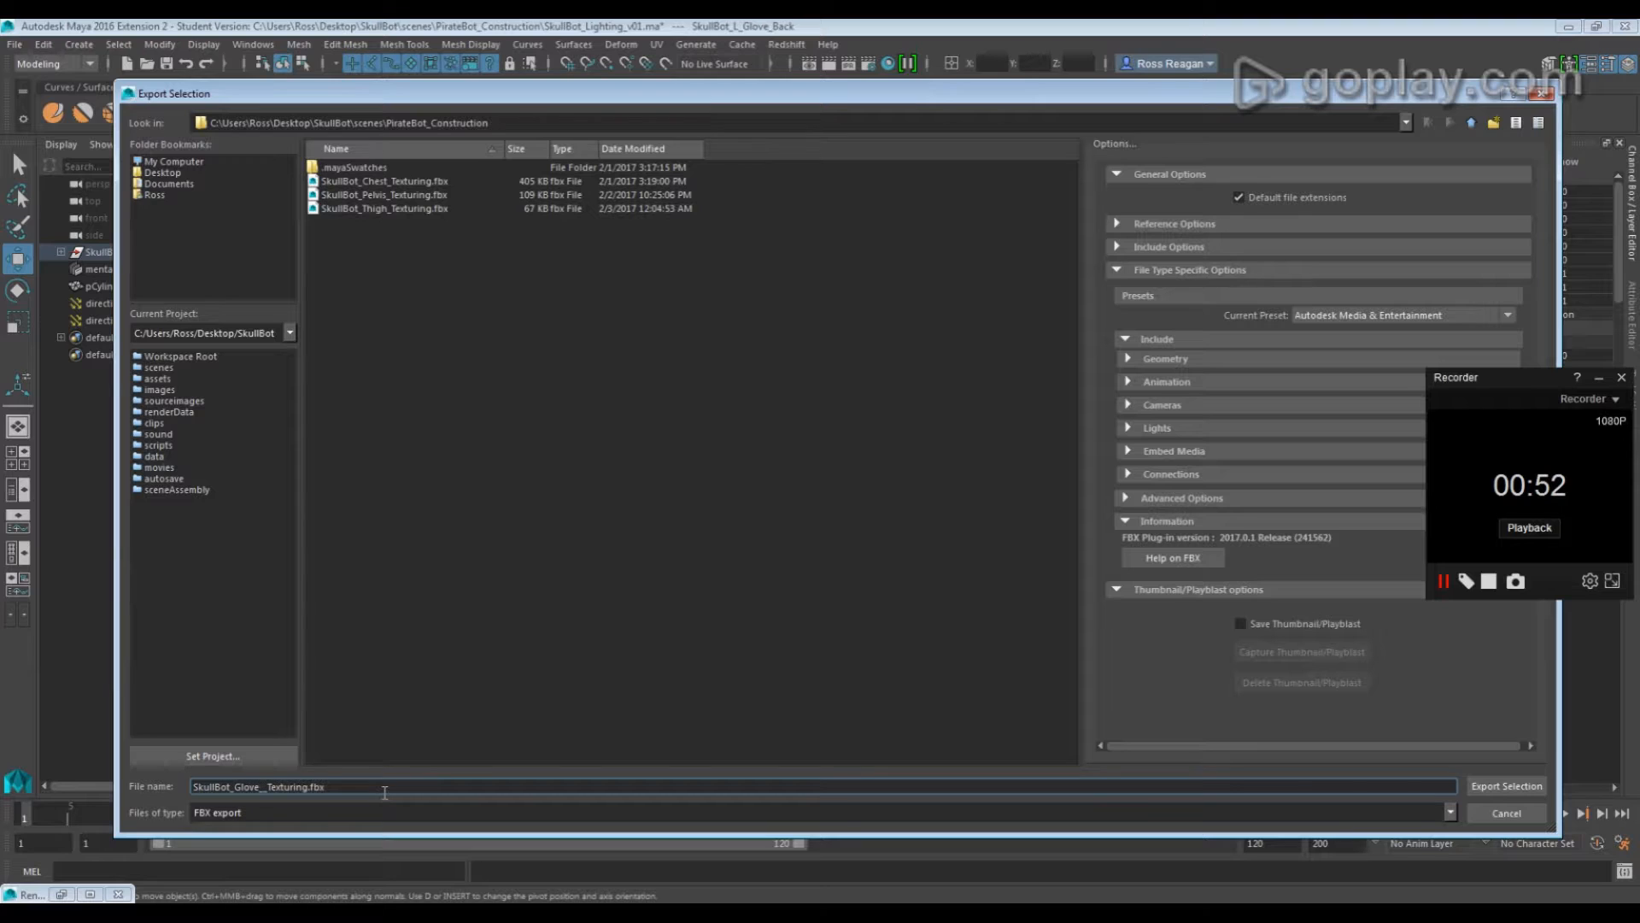
type("_Back")
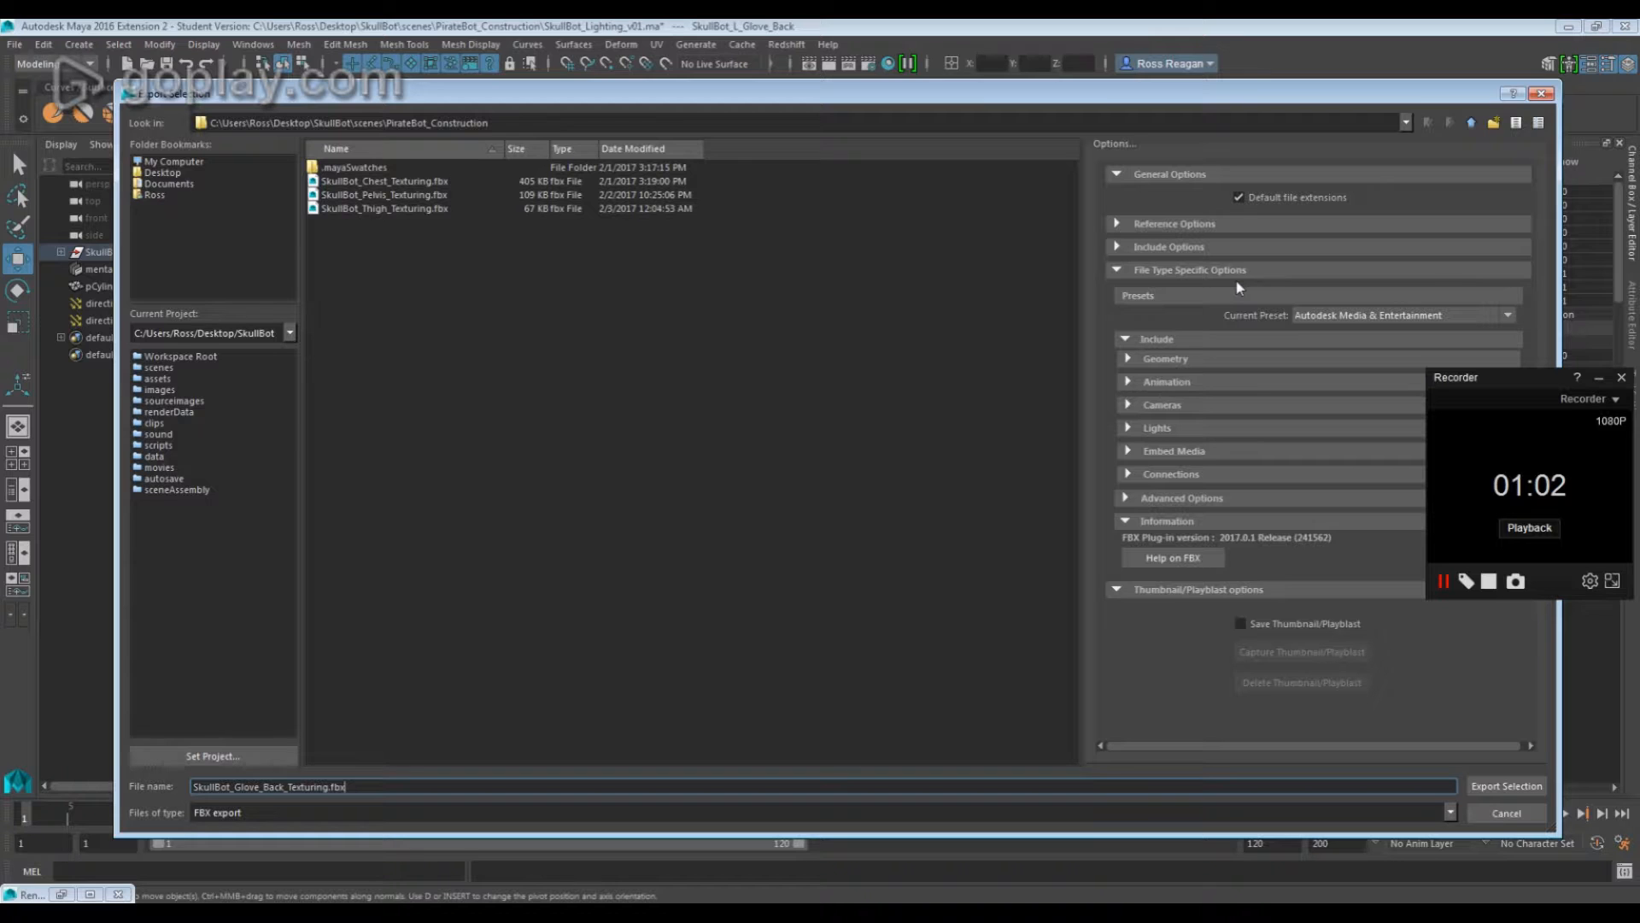
left_click(1503, 785)
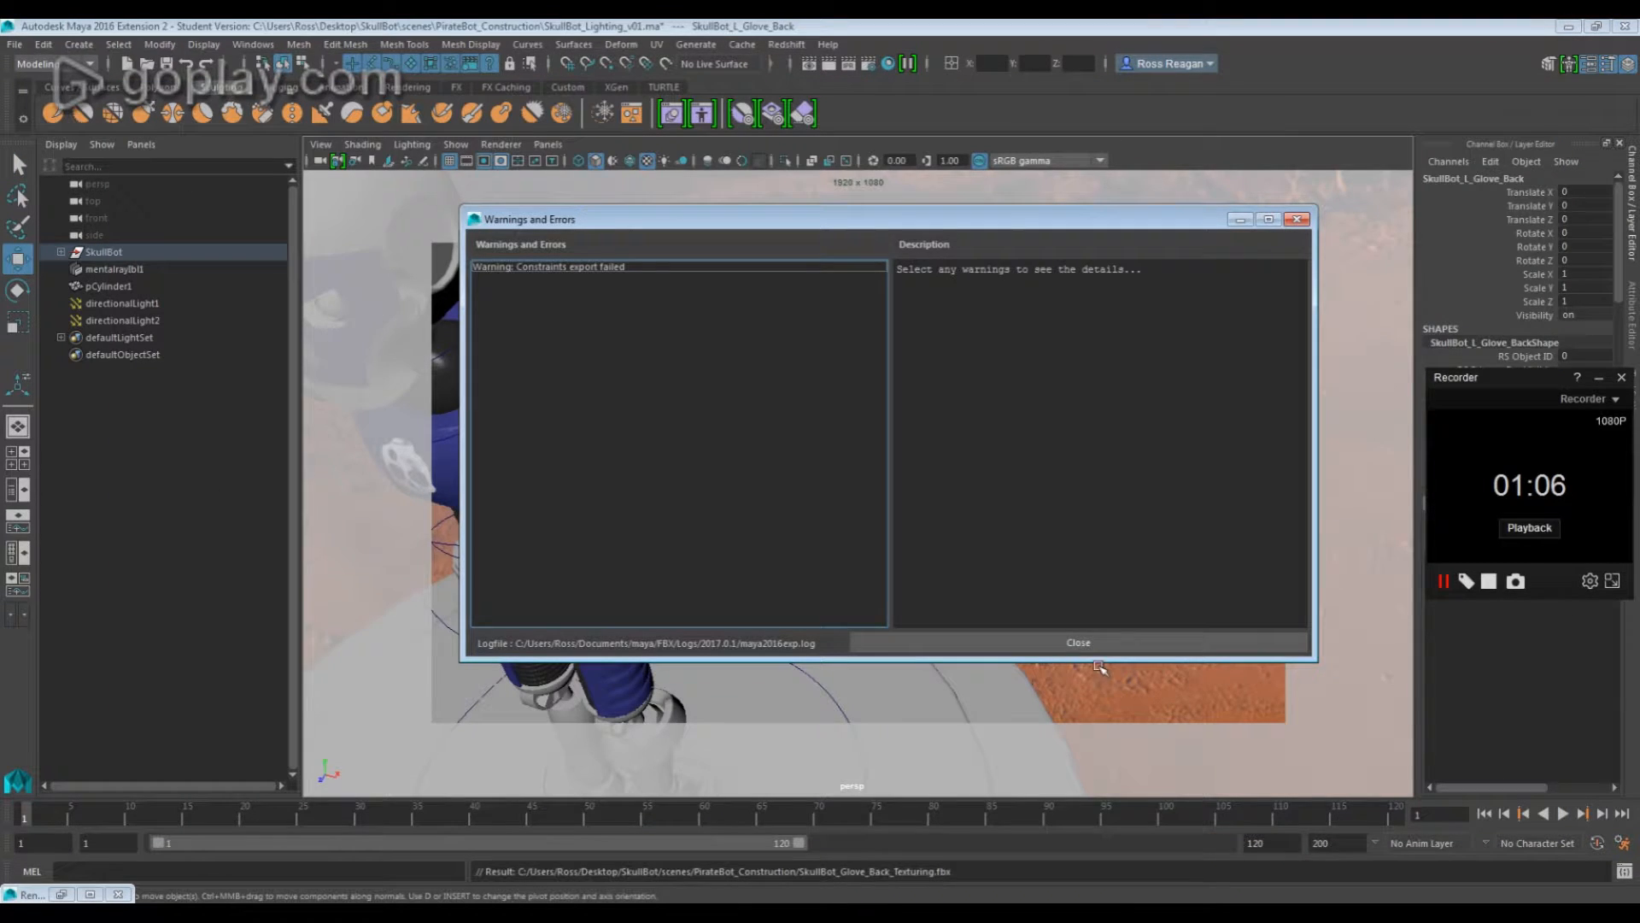
Read the details of the export warning and close the warnings window
left_click_drag(561, 230, 507, 247)
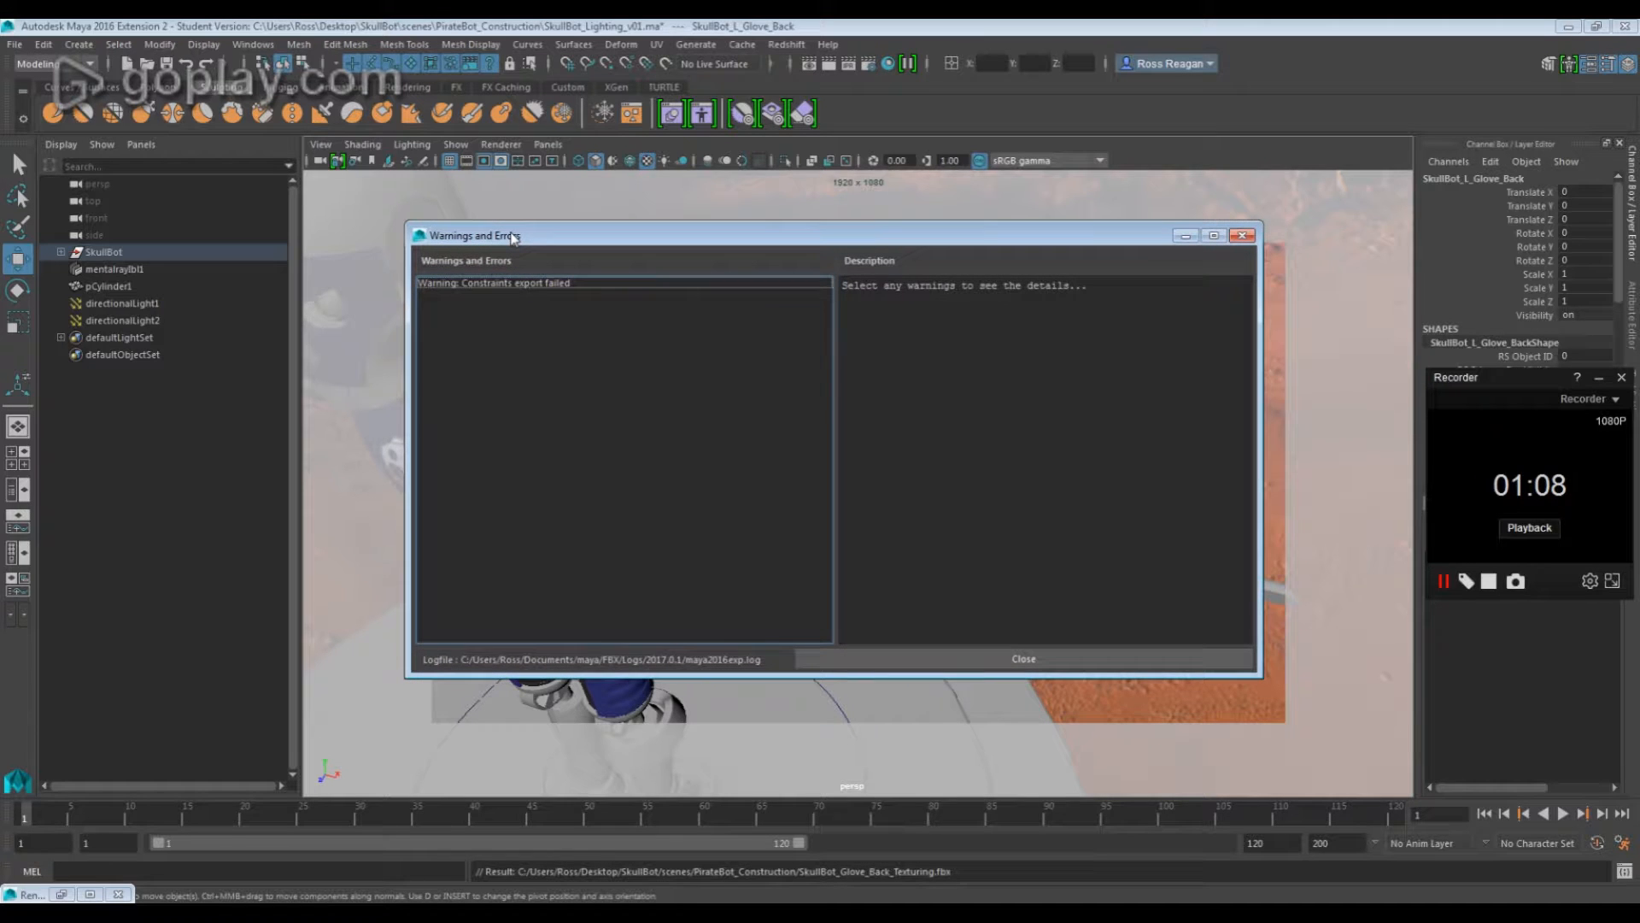
left_click(487, 284)
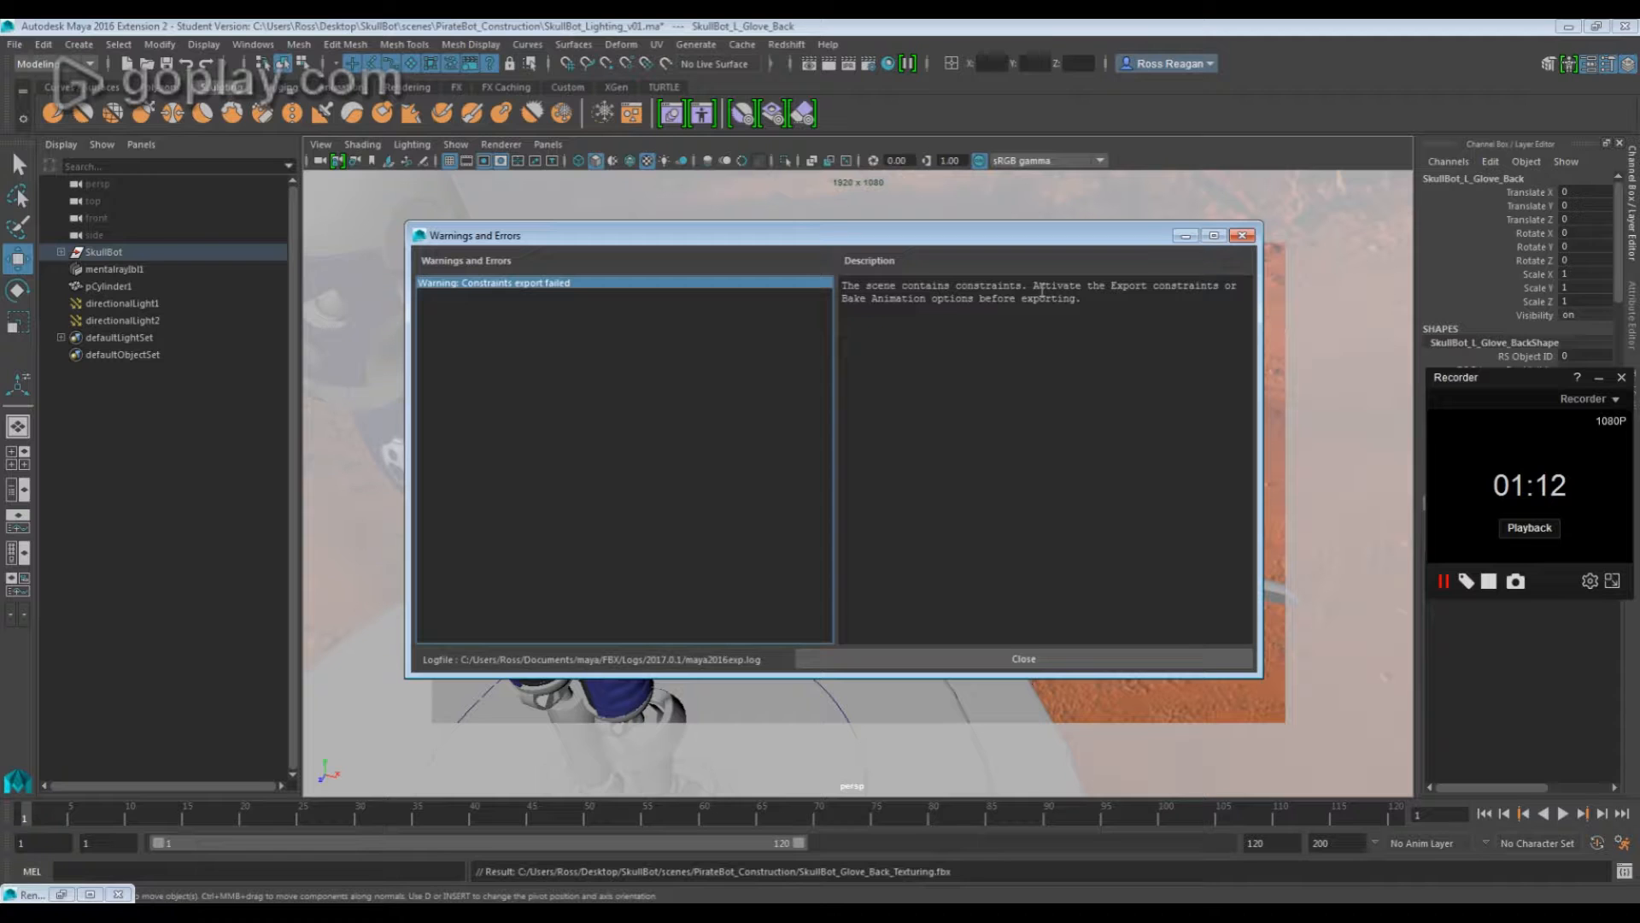
left_click(974, 659)
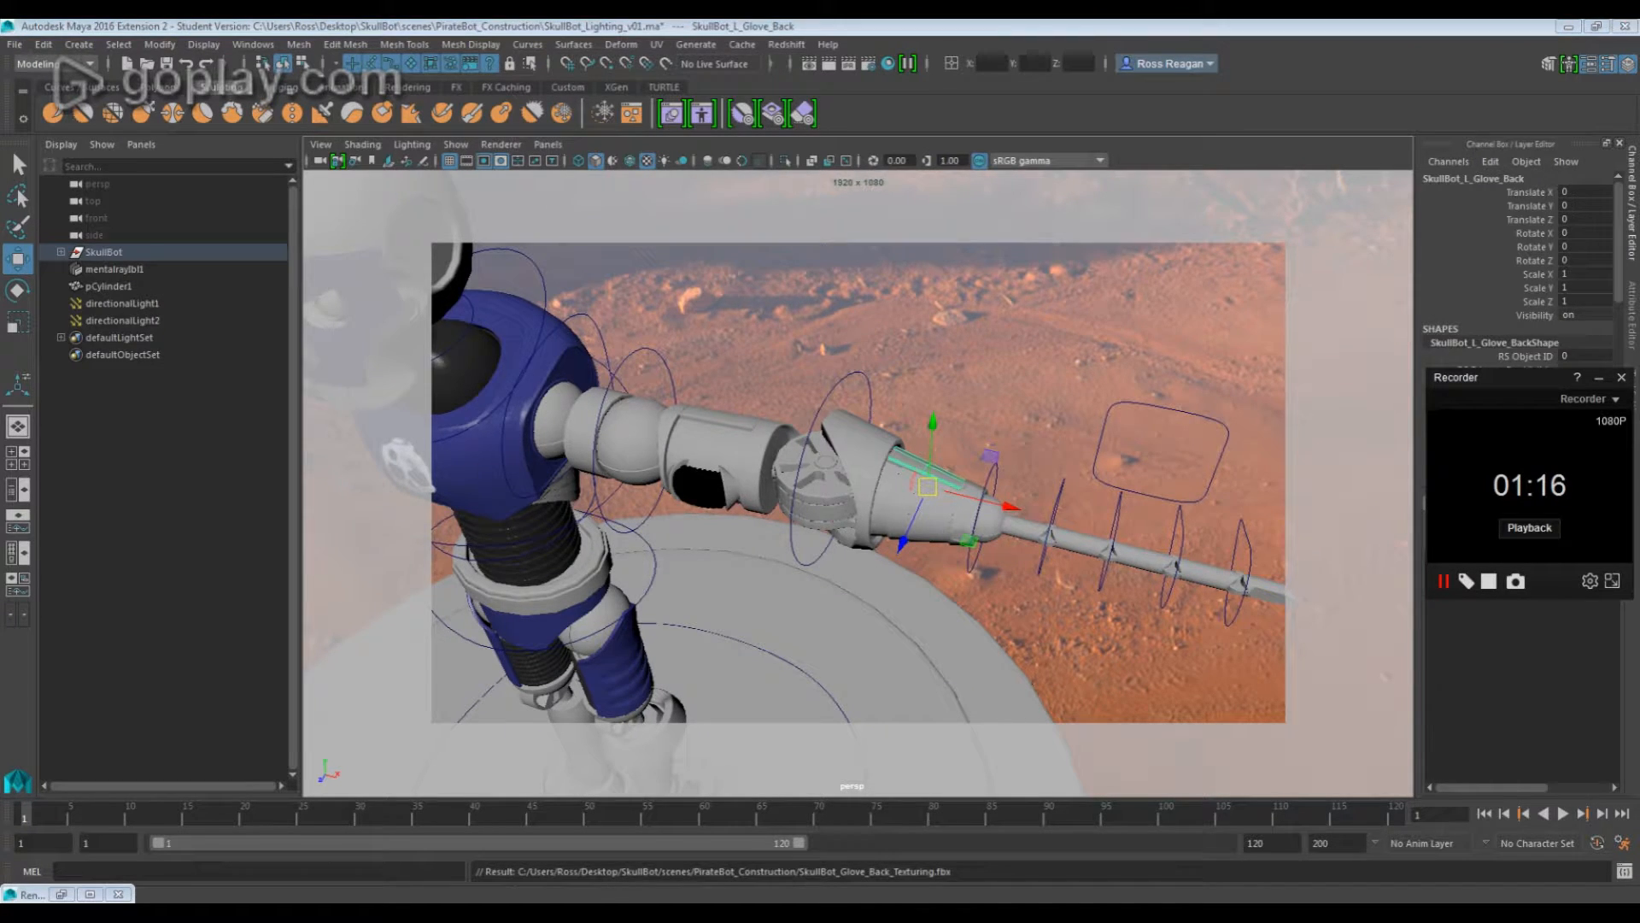
Switch to Mudbox, widen the 3D view and import the exported glove back panel FBX file
key("alt+Tab")
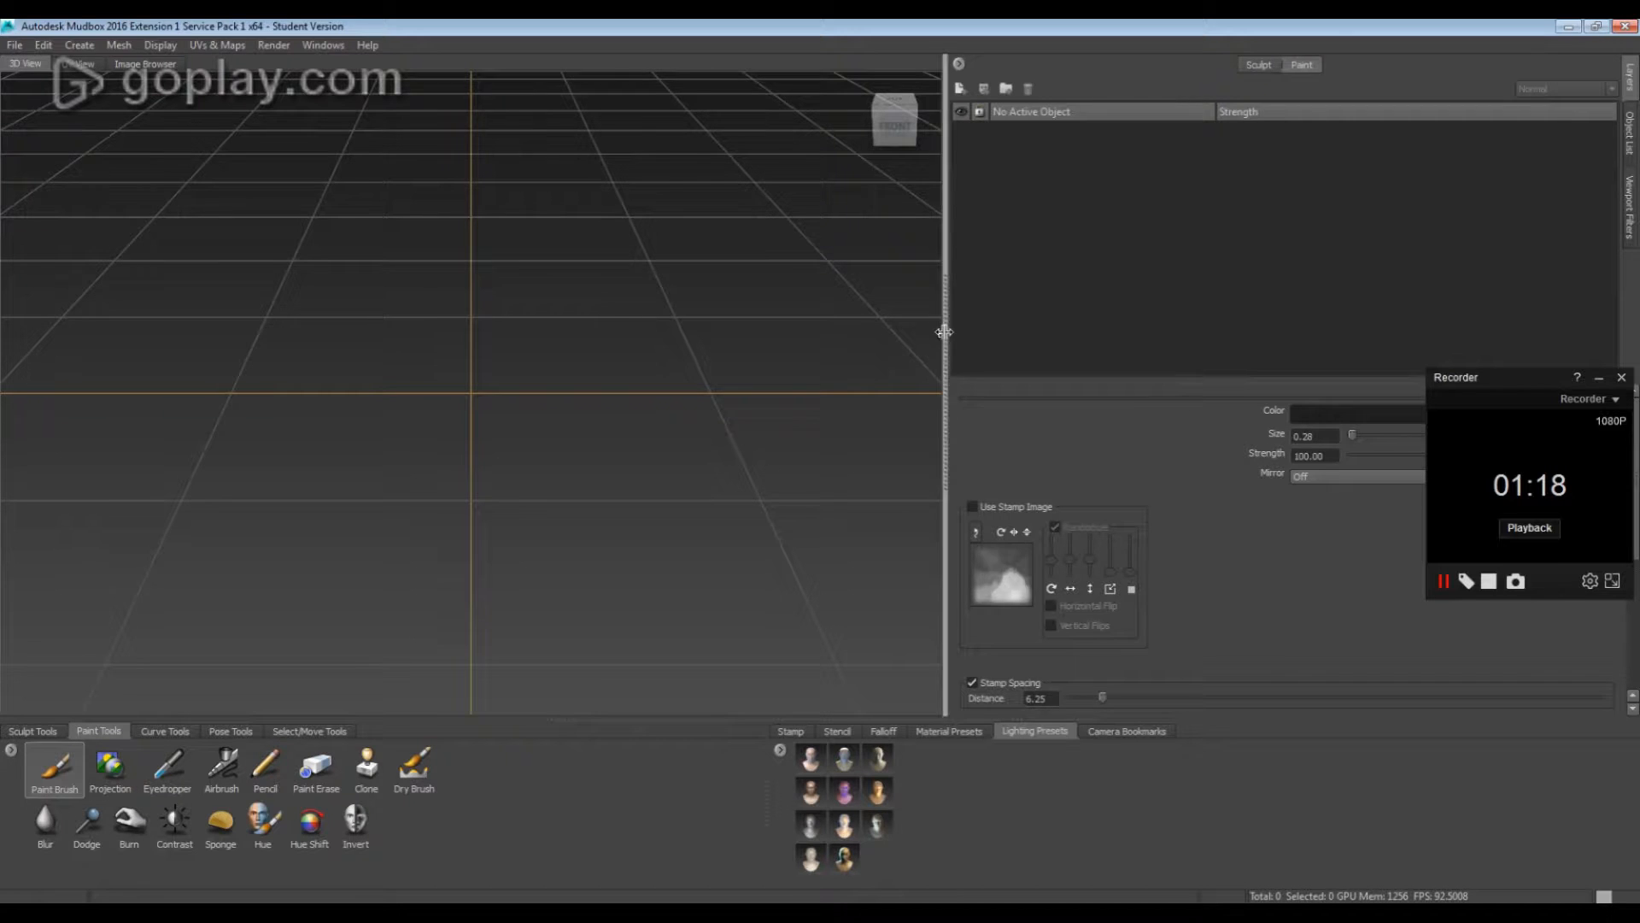
left_click_drag(943, 338, 1216, 337)
left_click(13, 45)
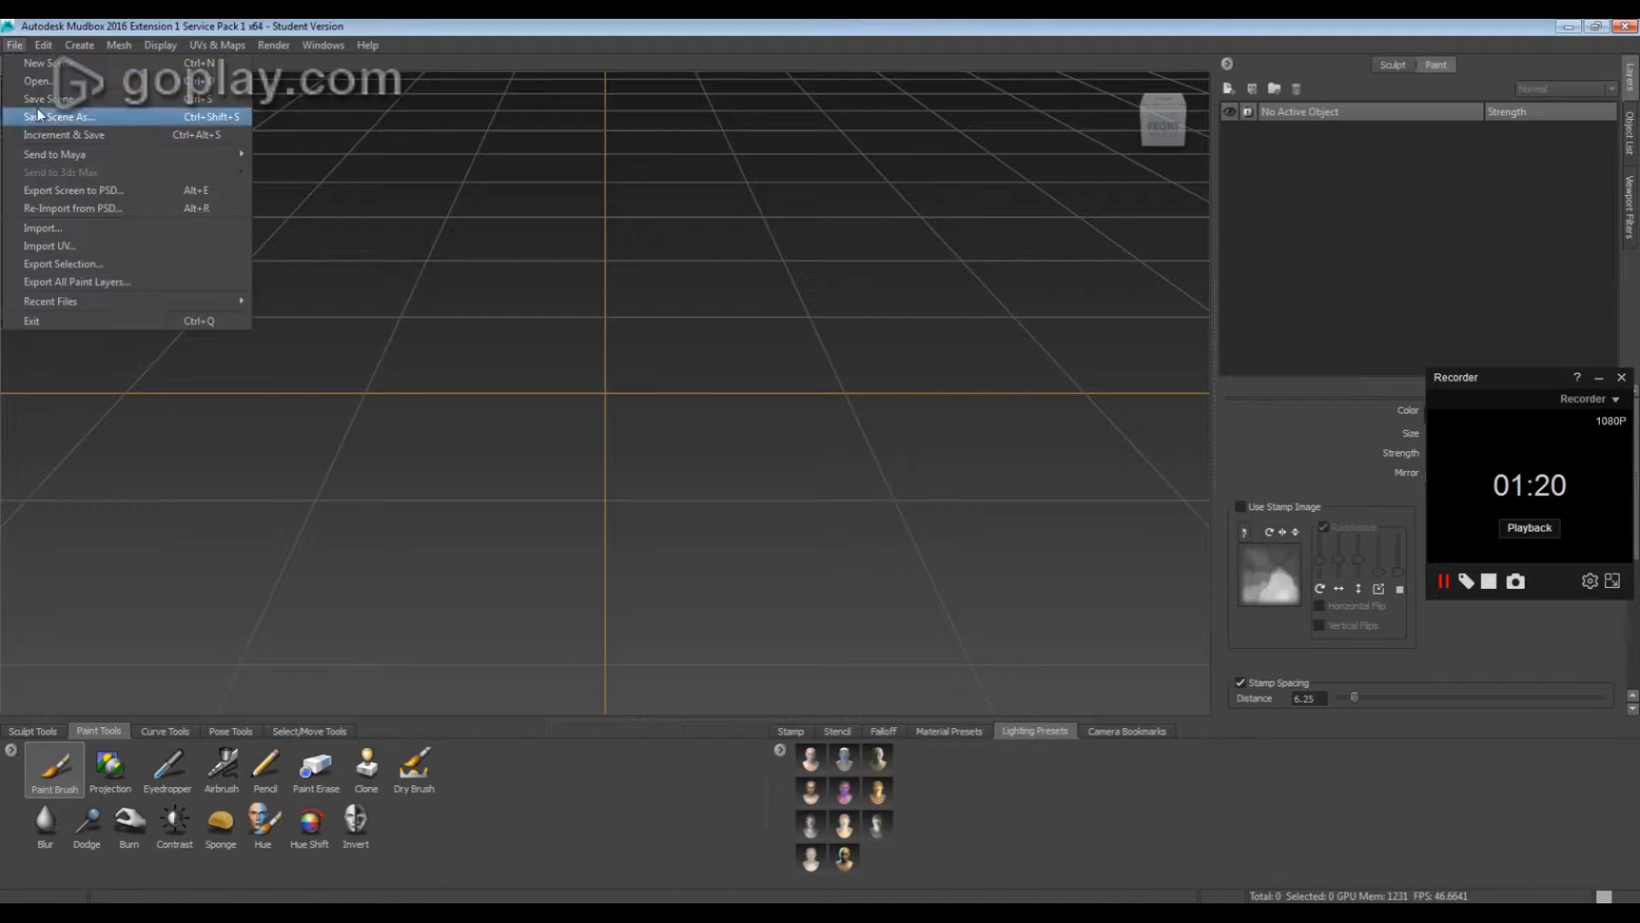
left_click(89, 236)
double_click(469, 264)
mouse_move(800, 418)
left_mouse_down("alt")
mouse_move(371, 392)
mouse_move(940, 512)
mouse_move(803, 538)
mouse_move(718, 444)
mouse_move(598, 410)
mouse_move(726, 428)
mouse_move(488, 468)
mouse_move(530, 461)
mouse_move(503, 450)
left_mouse_up("alt")
scroll(718, 445, "up", 3)
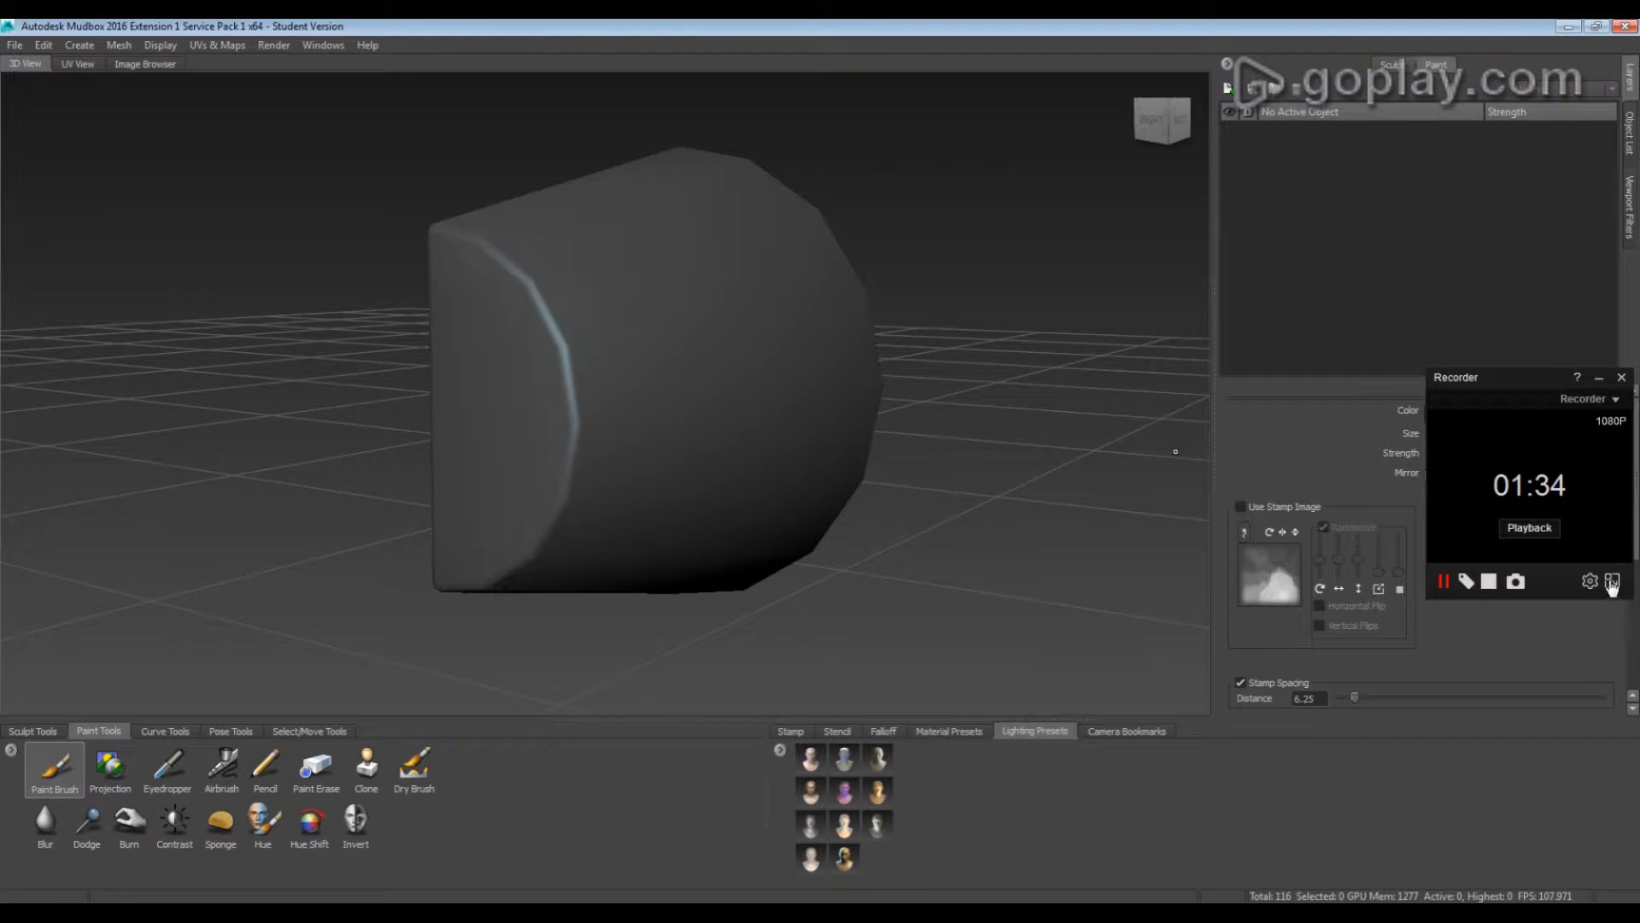
Change the diffuse color of the glove panel's material to a slightly darkened blue and close the material settings
left_click(1560, 381)
left_click_drag(1534, 374, 1539, 899)
mouse_move(772, 304)
left_mouse_down("alt")
mouse_move(468, 299)
mouse_move(521, 331)
mouse_move(498, 336)
mouse_move(899, 351)
left_mouse_up("alt")
mouse_move(517, 321)
left_mouse_down("alt")
mouse_move(752, 335)
mouse_move(493, 333)
mouse_move(609, 310)
left_mouse_up("alt")
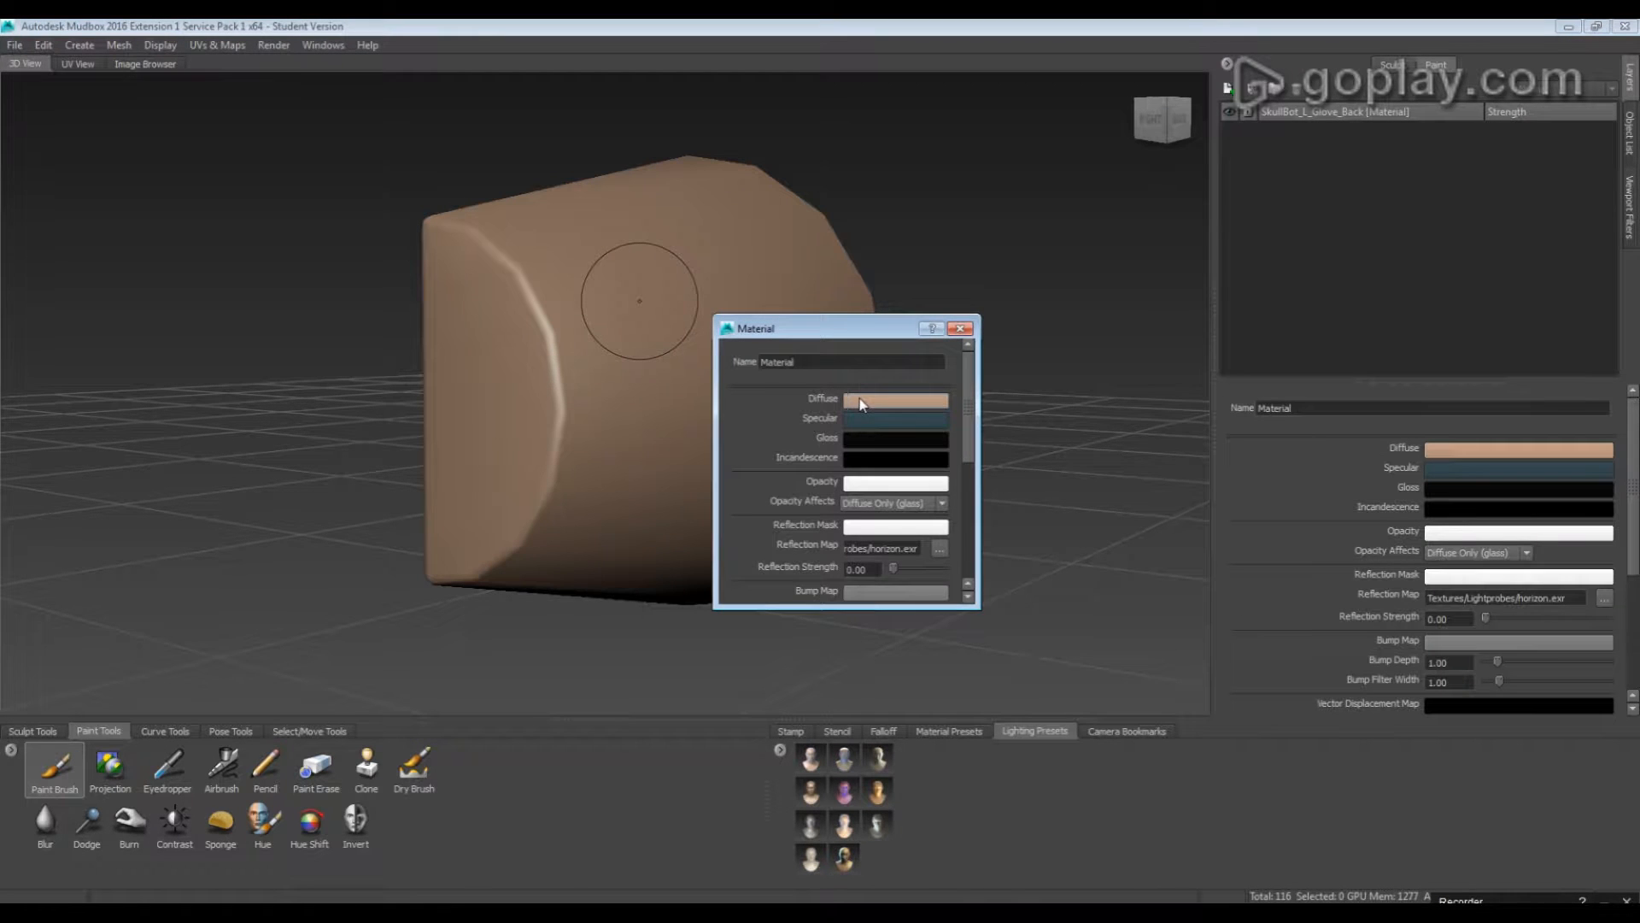
left_click_drag(648, 397, 504, 388, "alt")
left_click(895, 400)
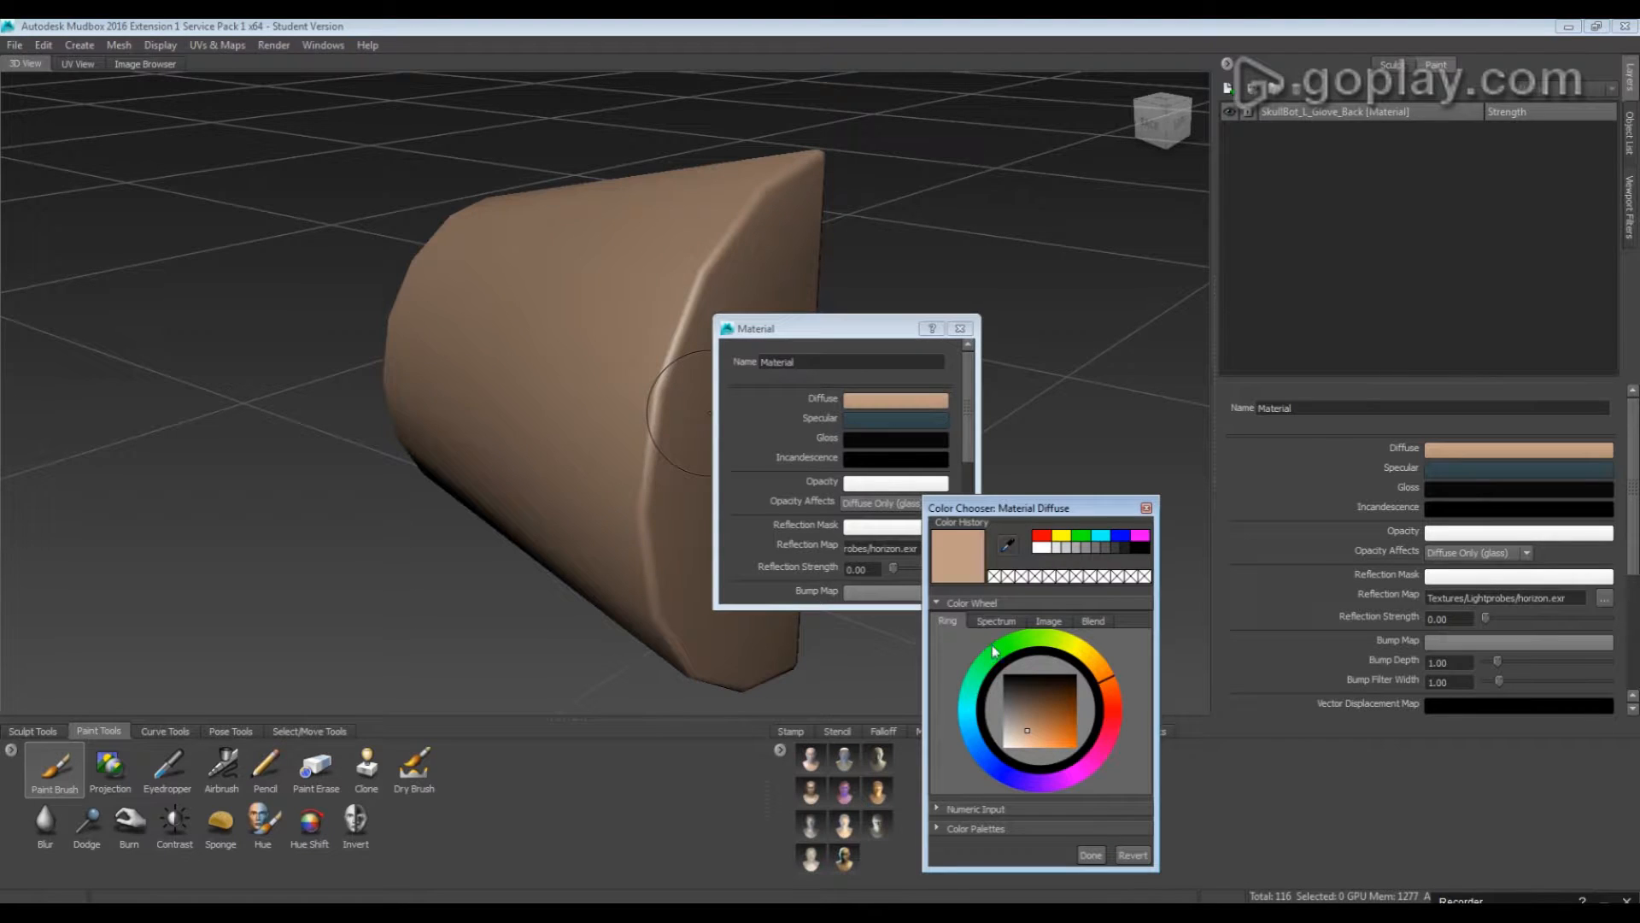
left_click(1120, 536)
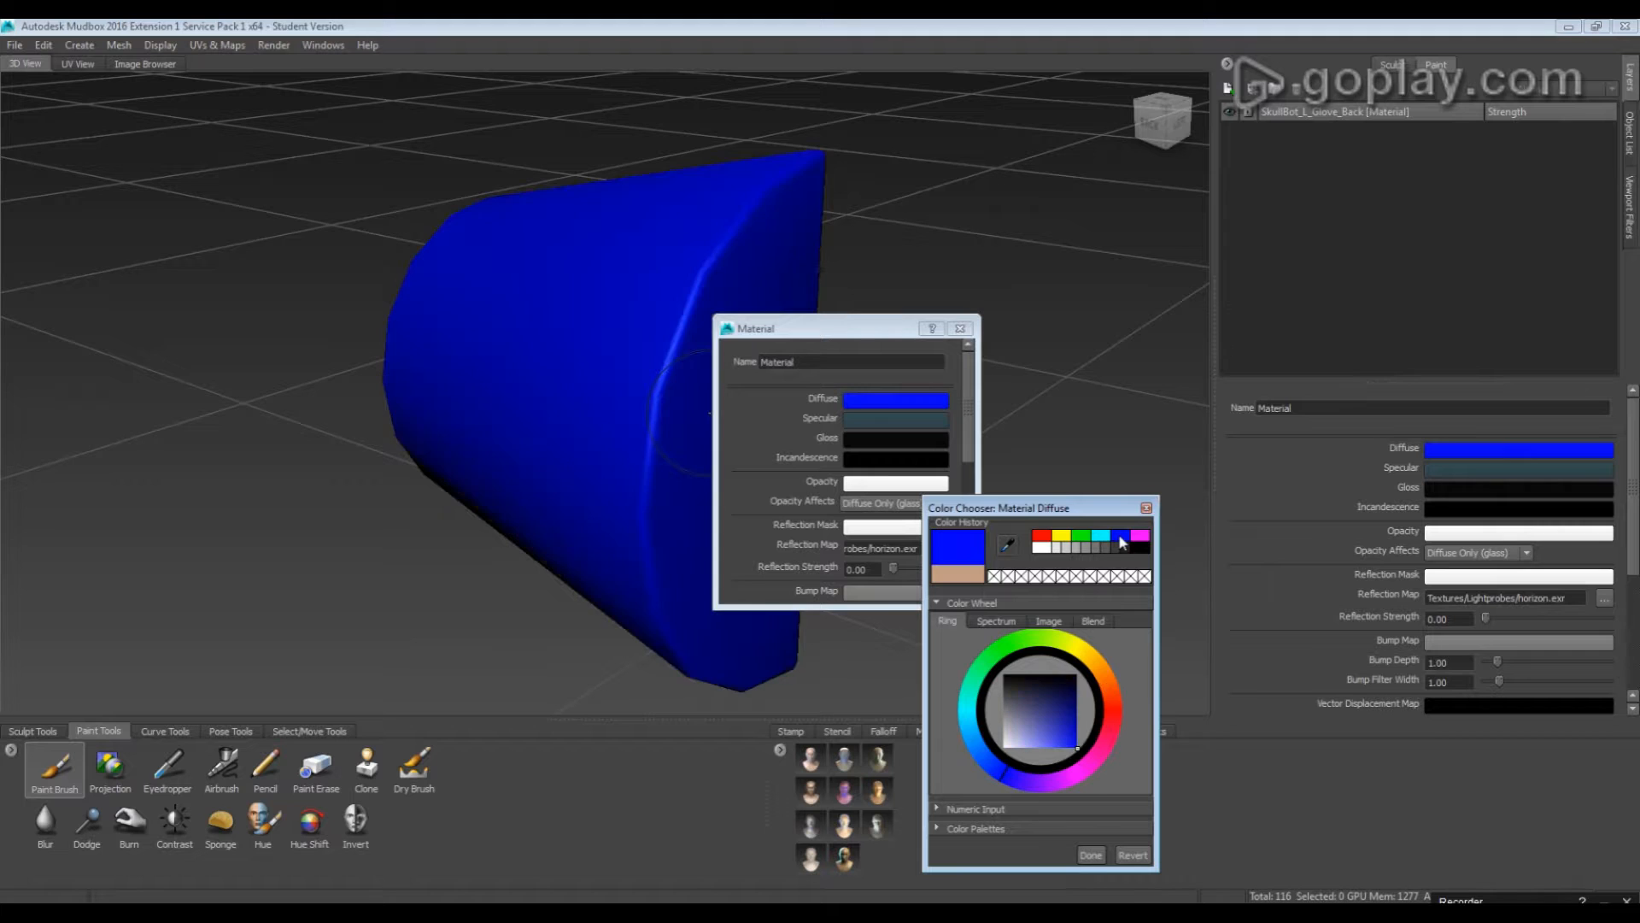
left_click(1070, 719)
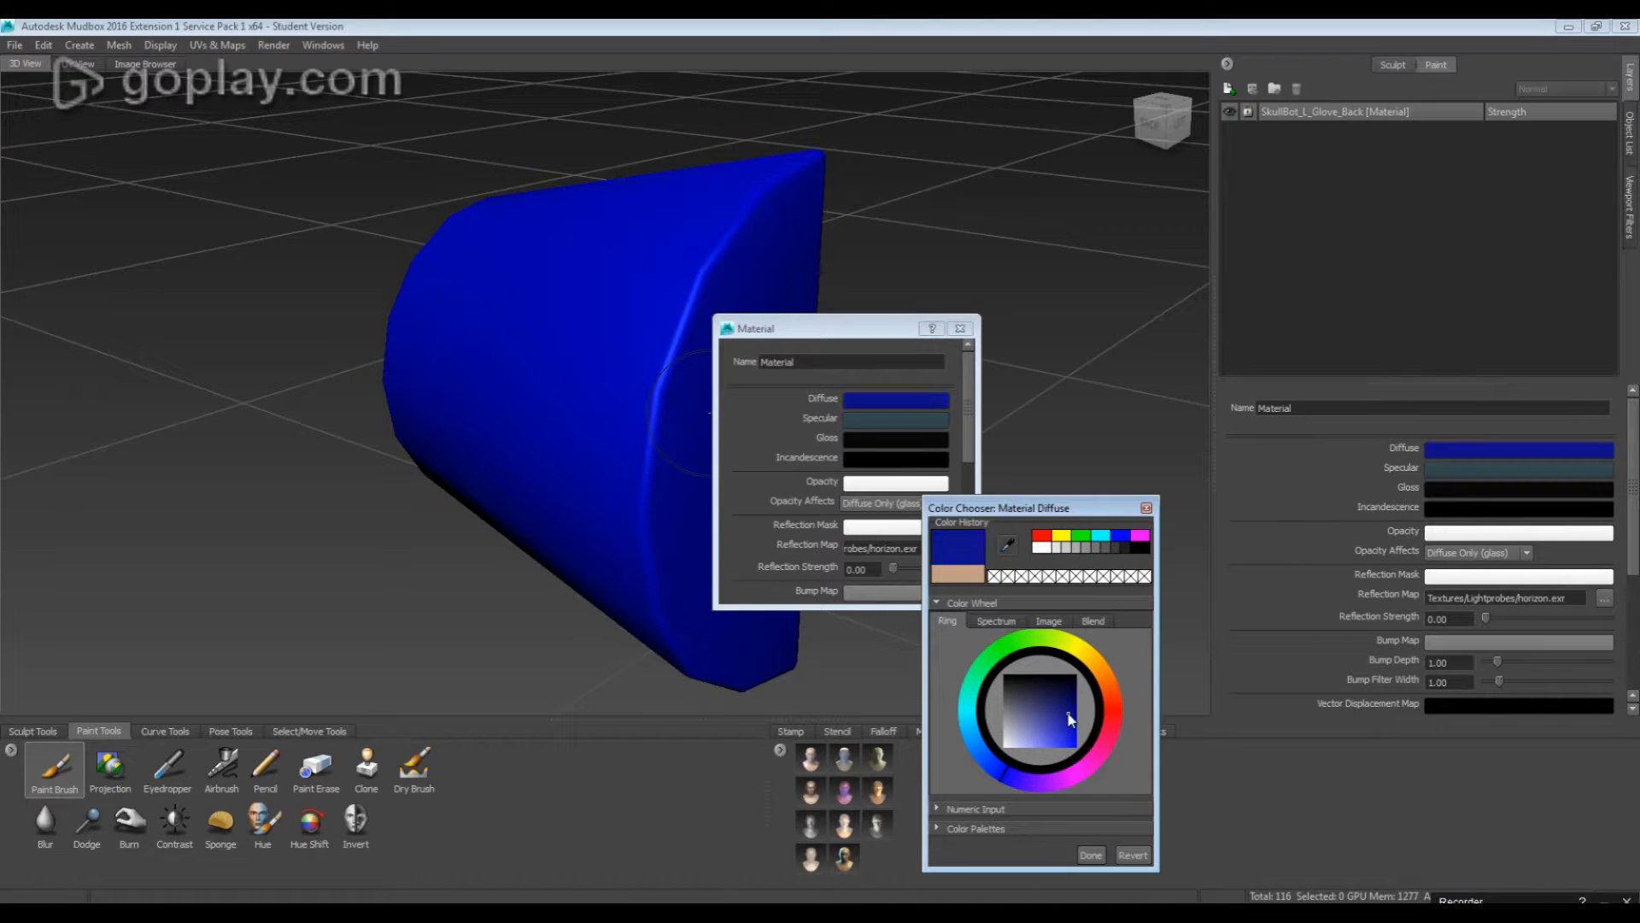
left_click_drag(1068, 714, 1060, 723)
left_click(1093, 855)
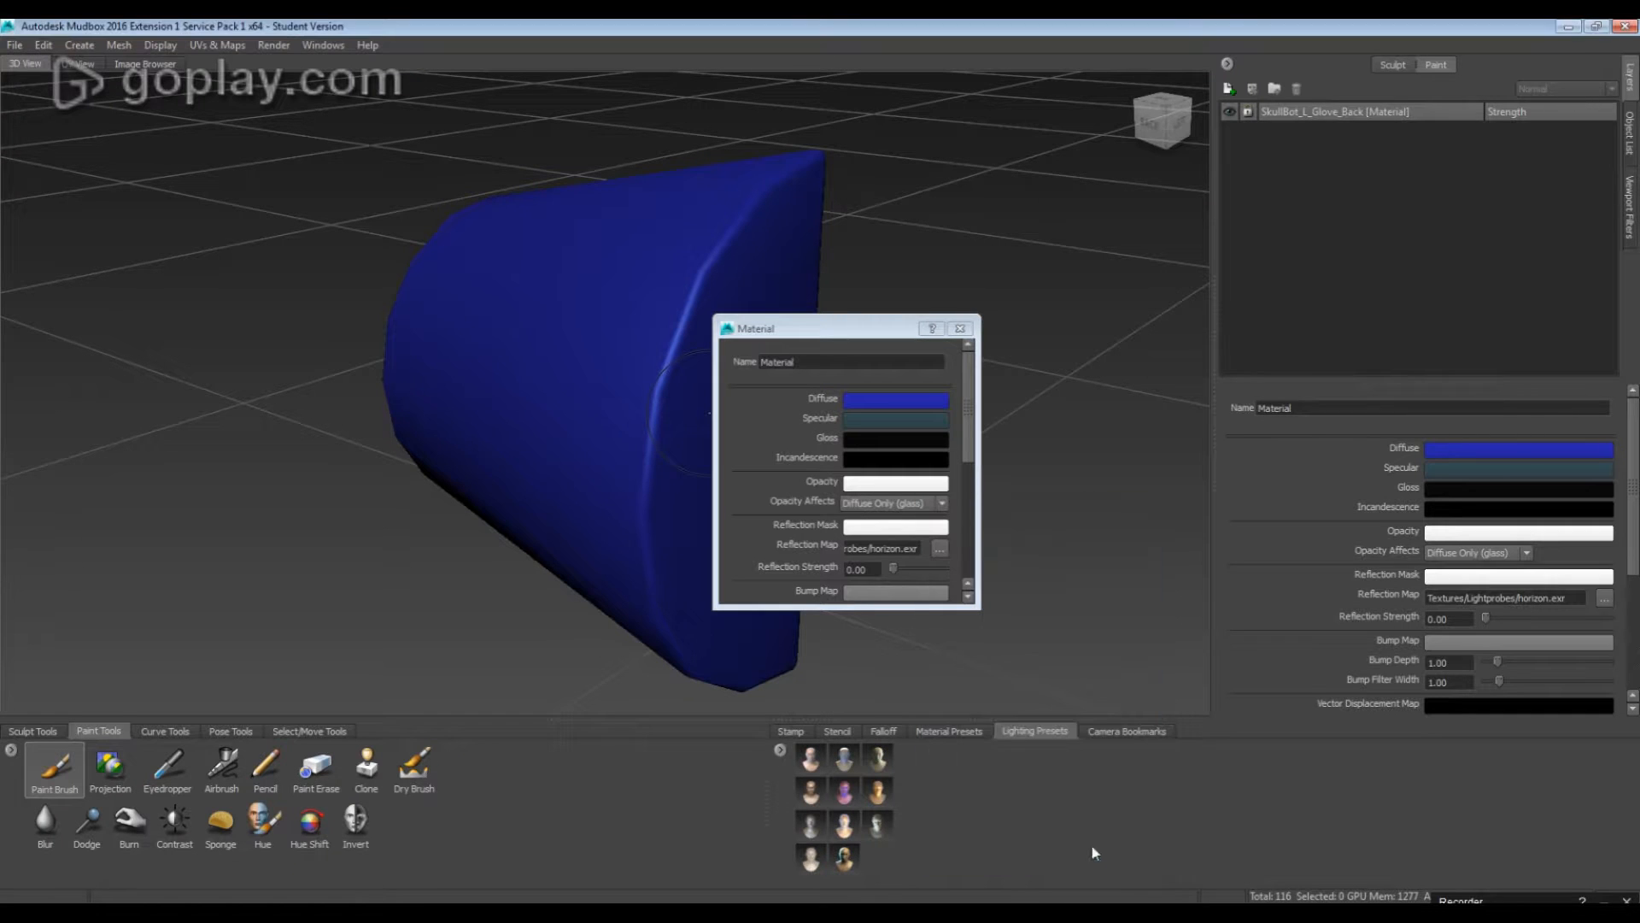
left_click(959, 328)
Create a 4096 paint layer named Scratches in the Specular channel, saved as TIFF [16 bit Integer, RGBA]
left_click_drag(890, 352, 1136, 316, "alt")
left_click_drag(1008, 342, 1055, 324, "alt")
left_click(1229, 88)
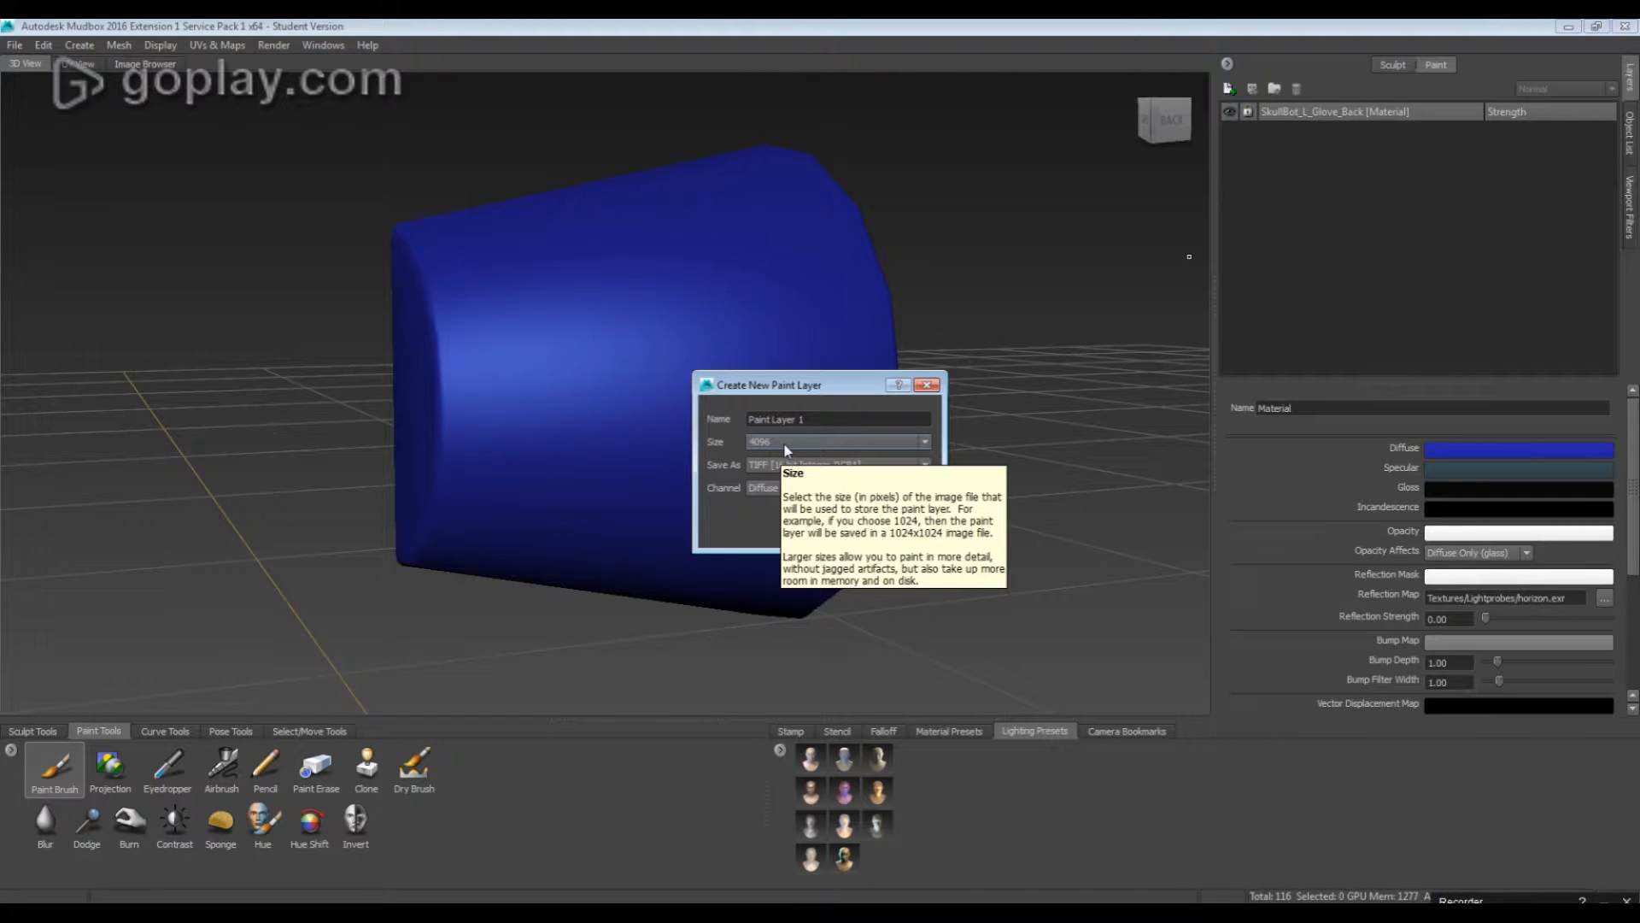
left_click(774, 490)
left_click(776, 514)
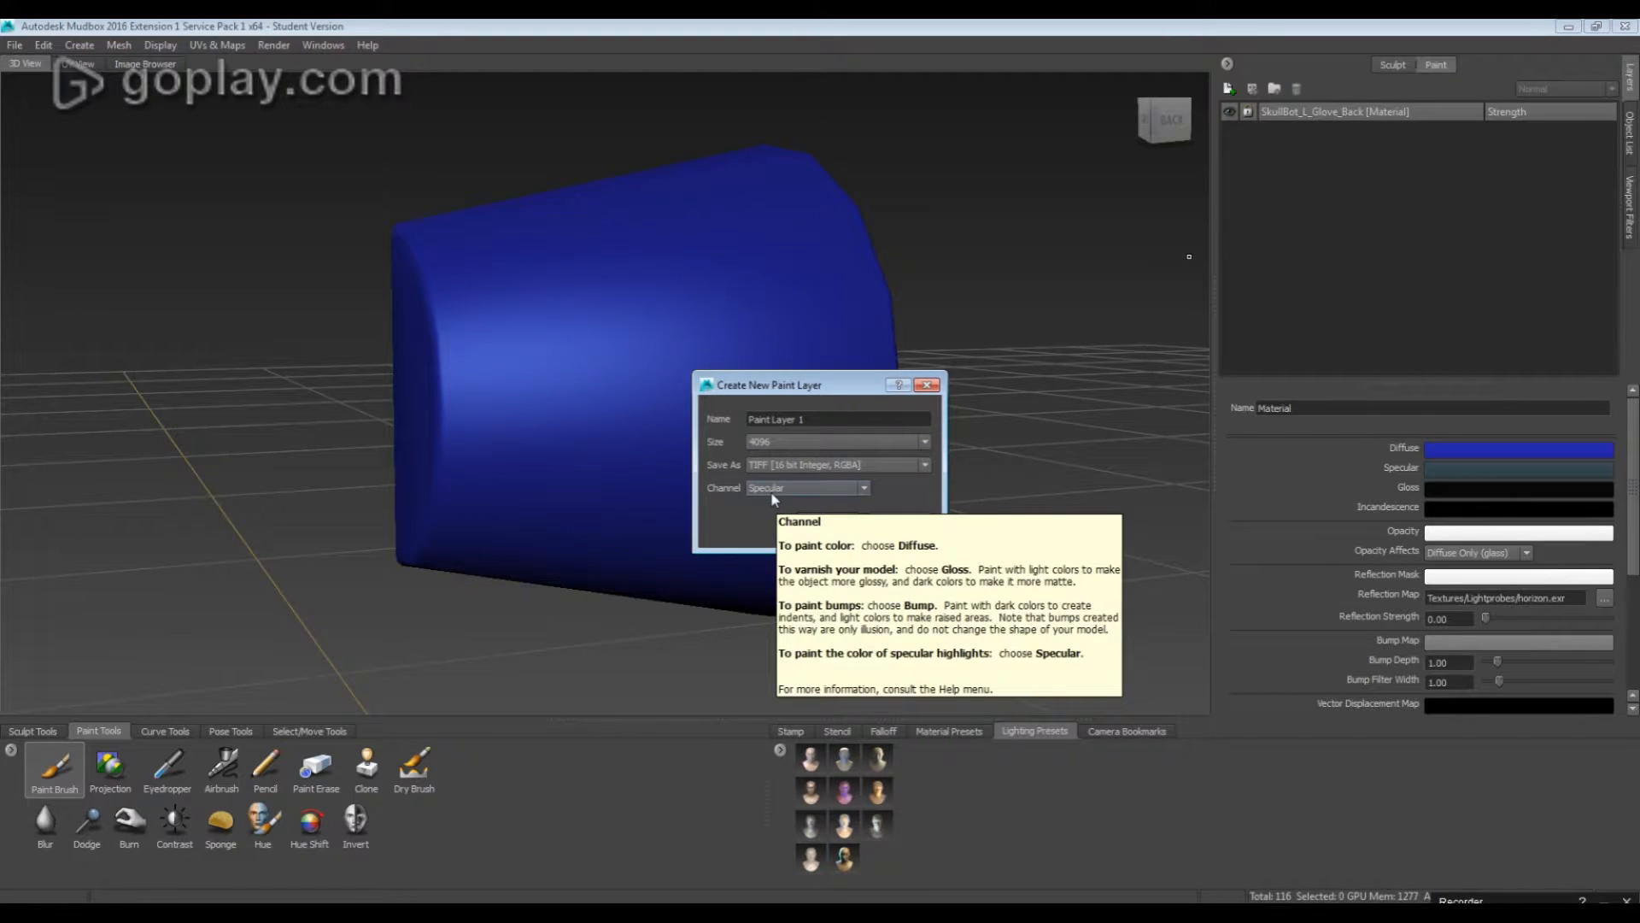
left_click(767, 494)
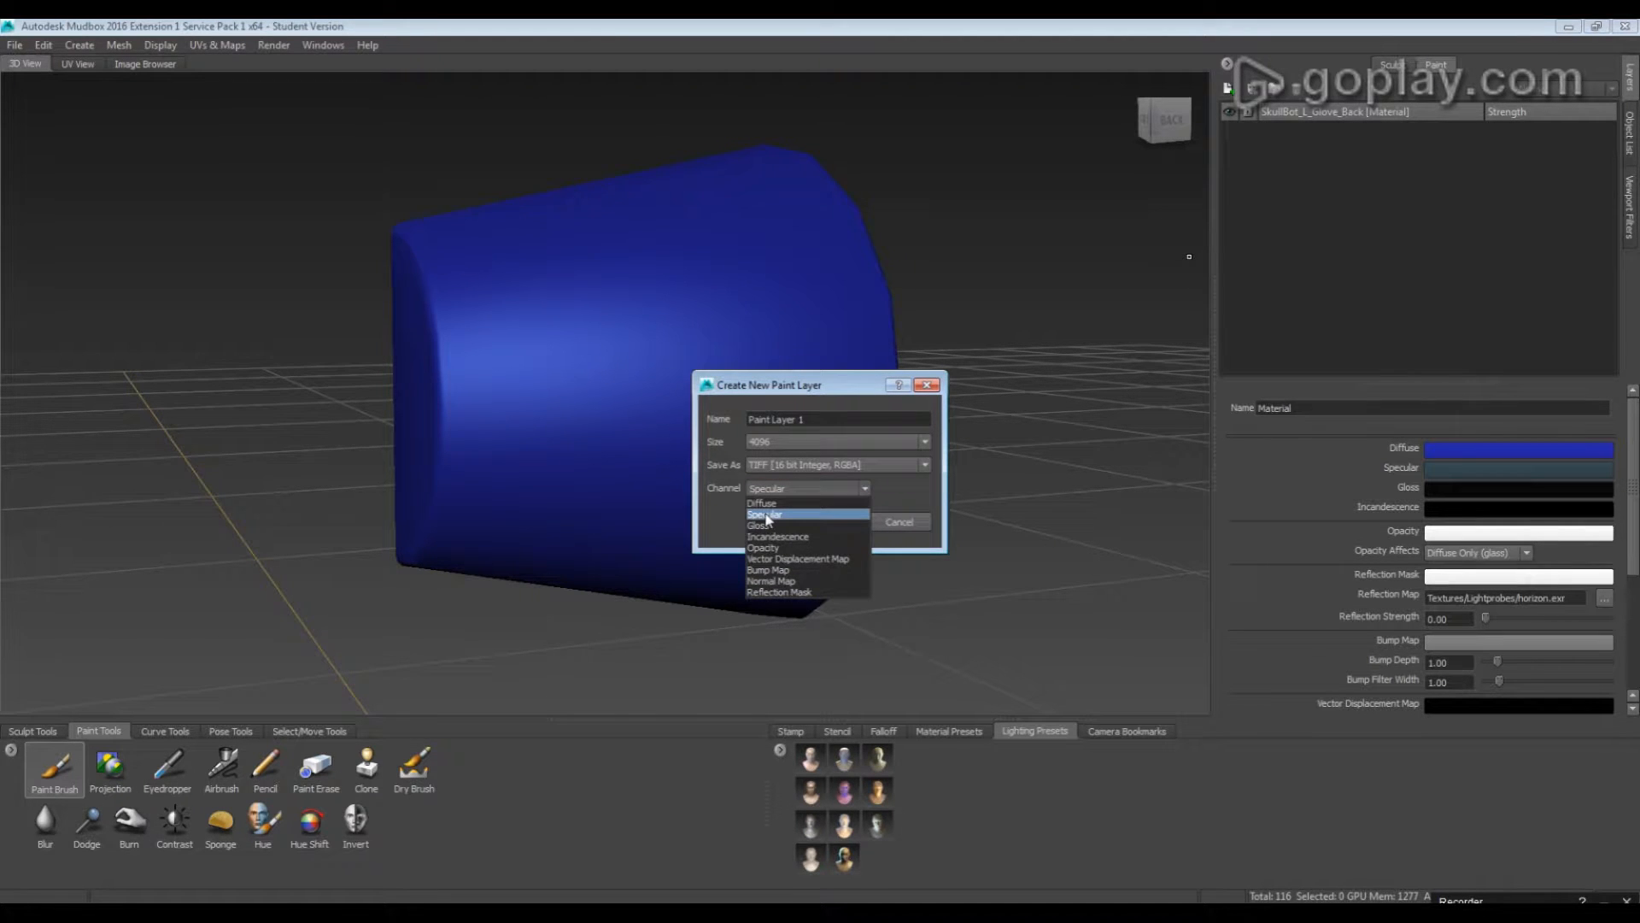
left_click(767, 516)
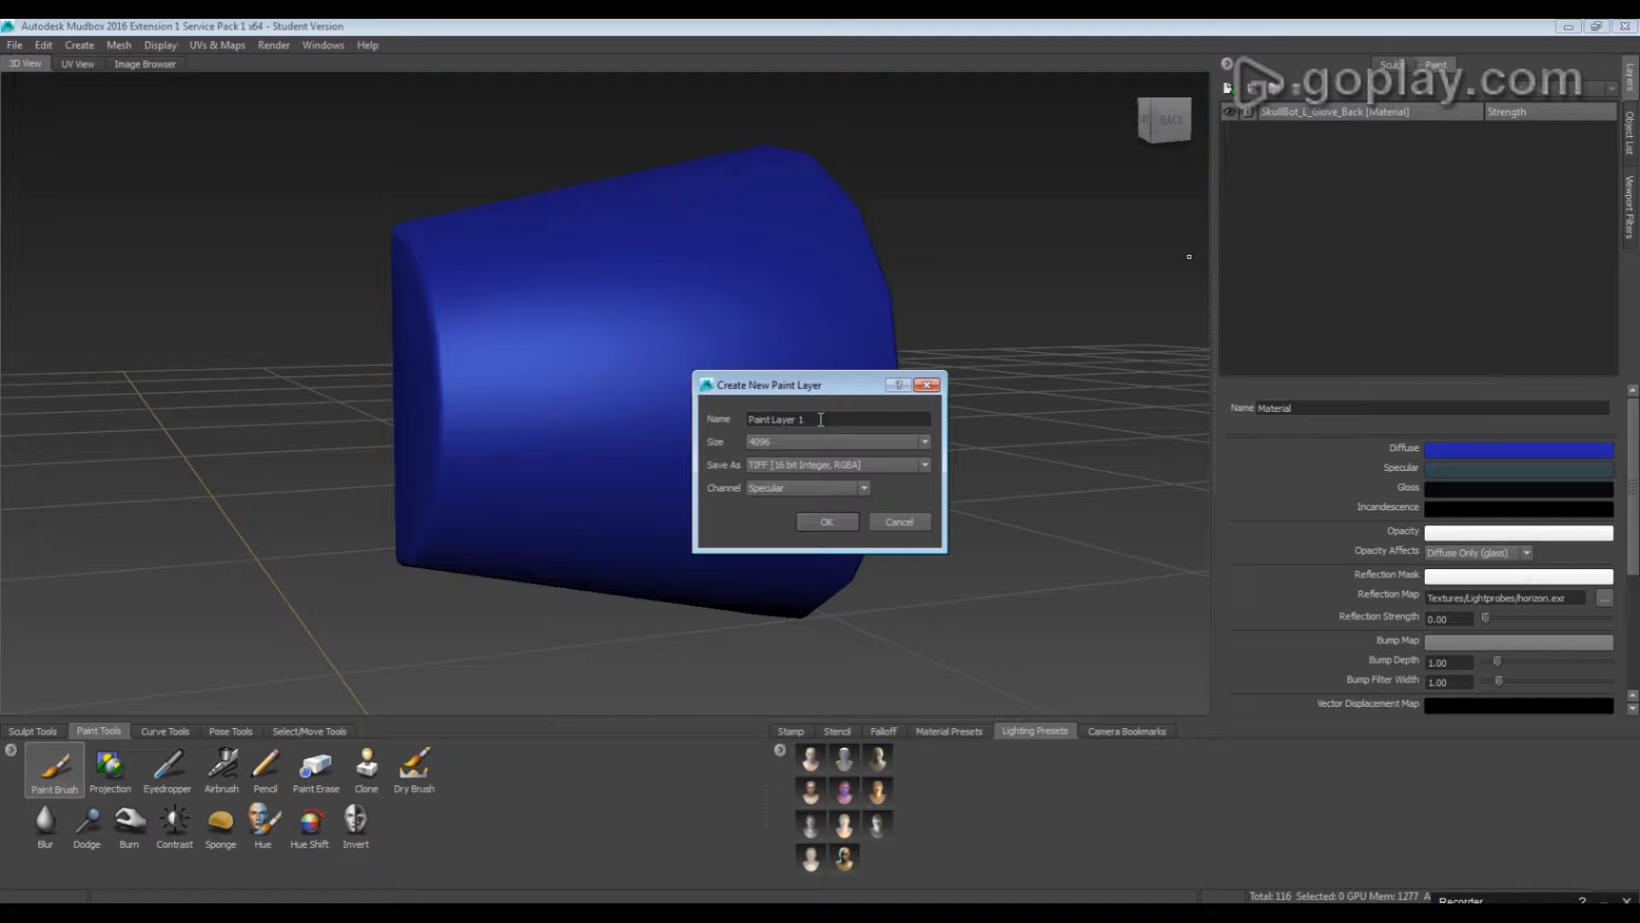
left_click_drag(820, 418, 633, 406)
type("Scratches")
key("Return")
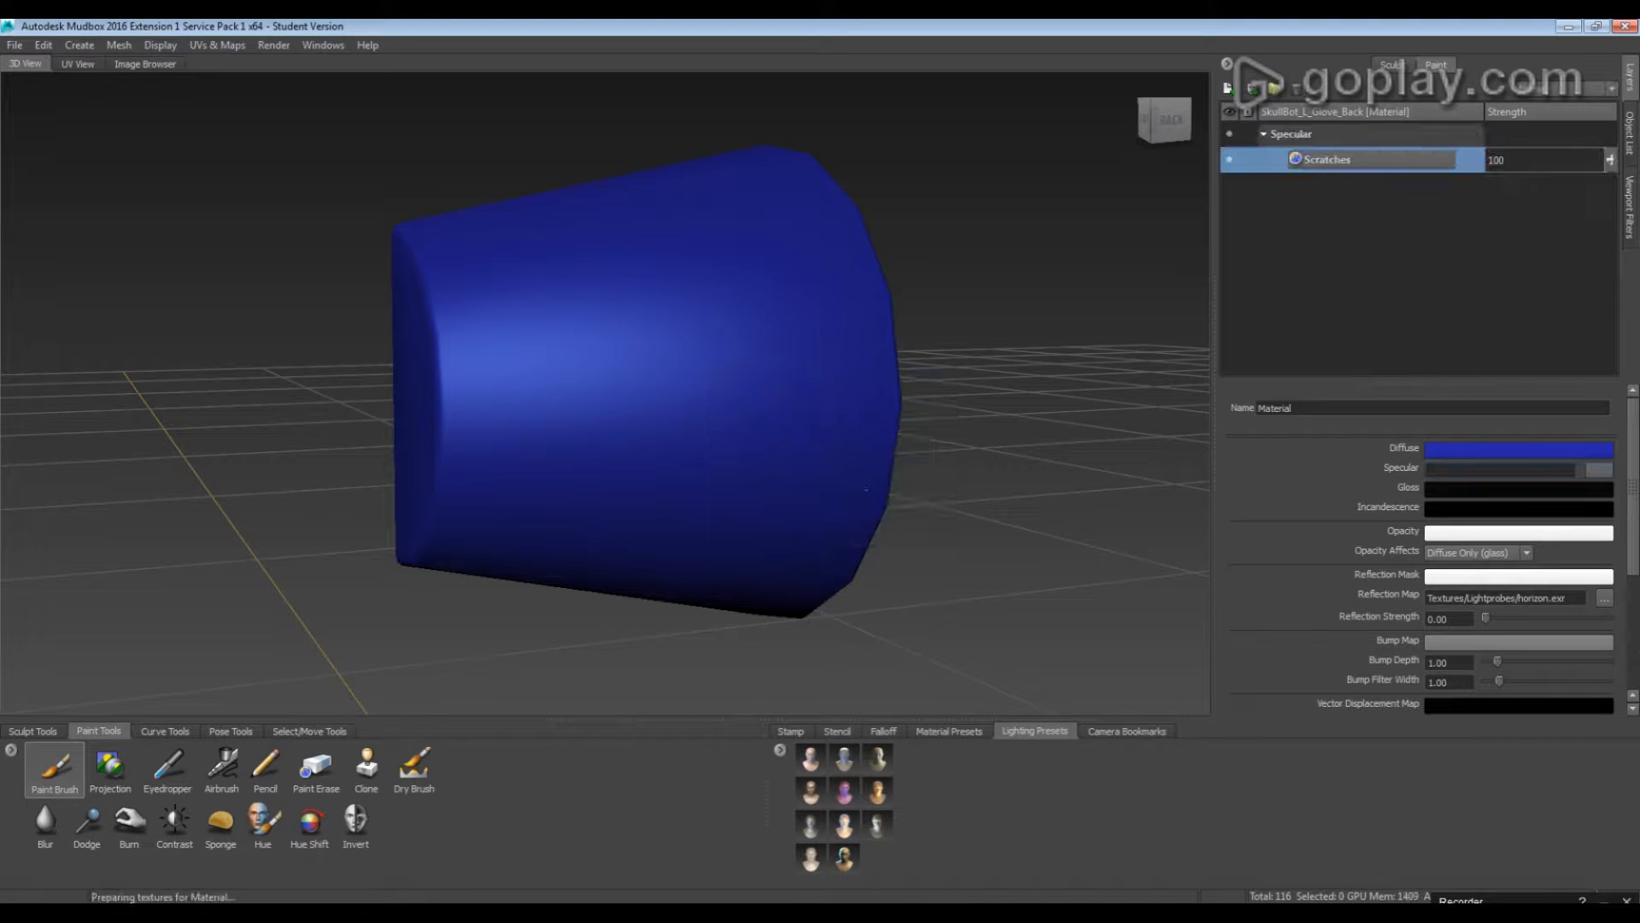
Choose the Paint Brush with the stamp presets shown and reset the brush to its default settings
mouse_move(748, 461)
left_mouse_down("alt")
mouse_move(773, 521)
mouse_move(750, 476)
left_mouse_up("alt")
middle_click_drag(750, 476, 818, 498, "alt")
left_click(801, 732)
left_click_drag(773, 376, 765, 438, "alt")
left_click(54, 747)
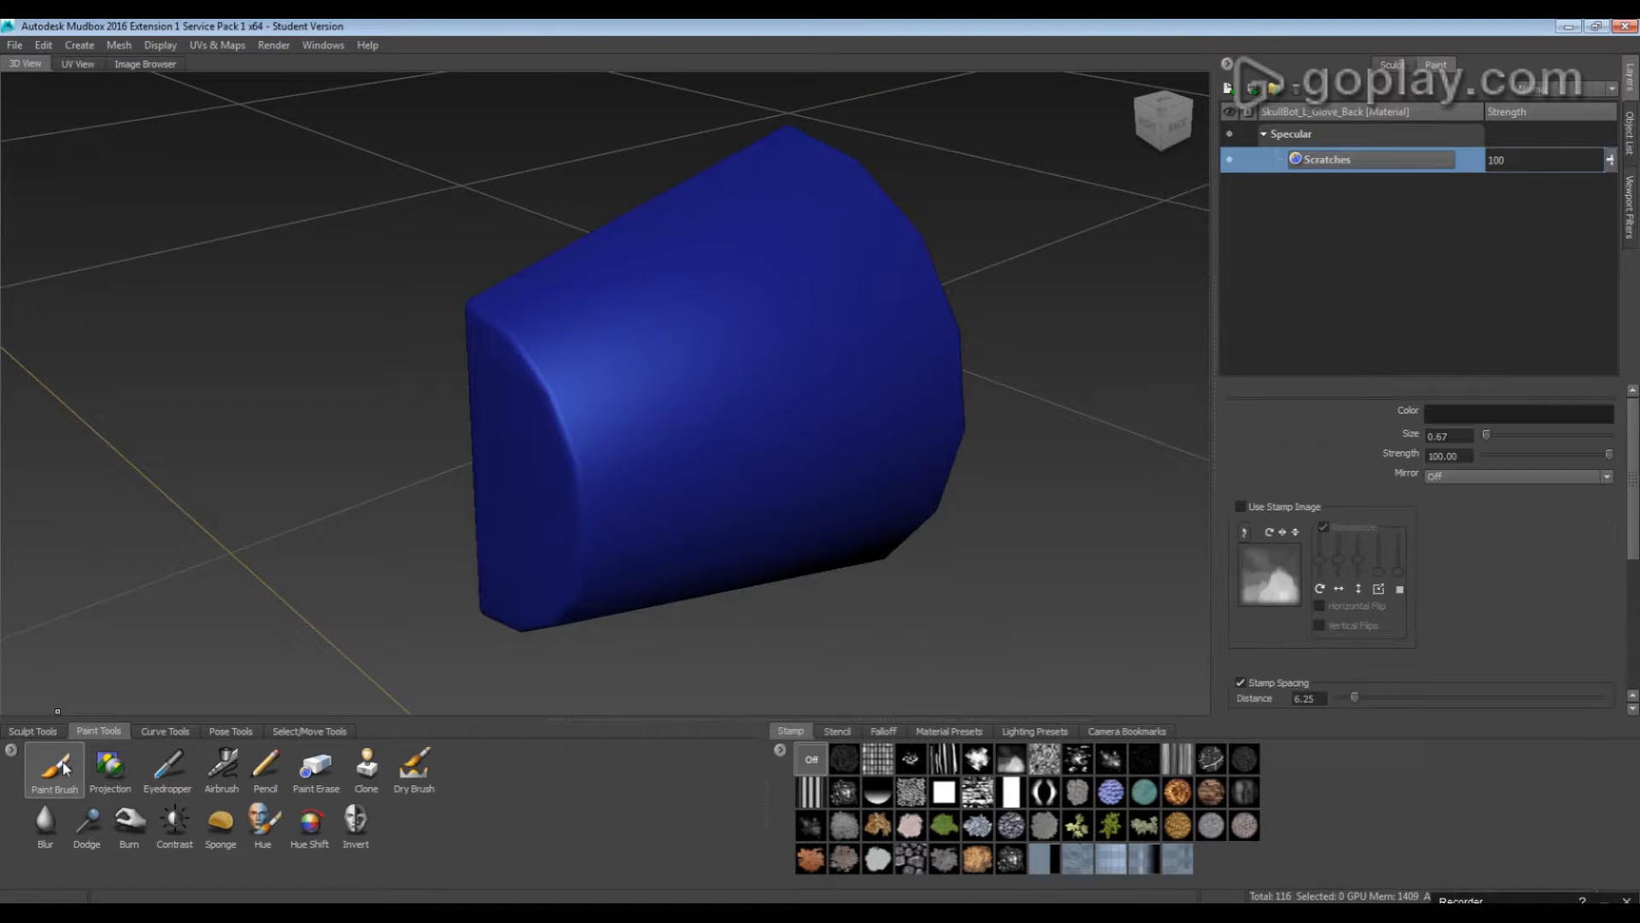
left_click_drag(586, 399, 632, 403, "alt")
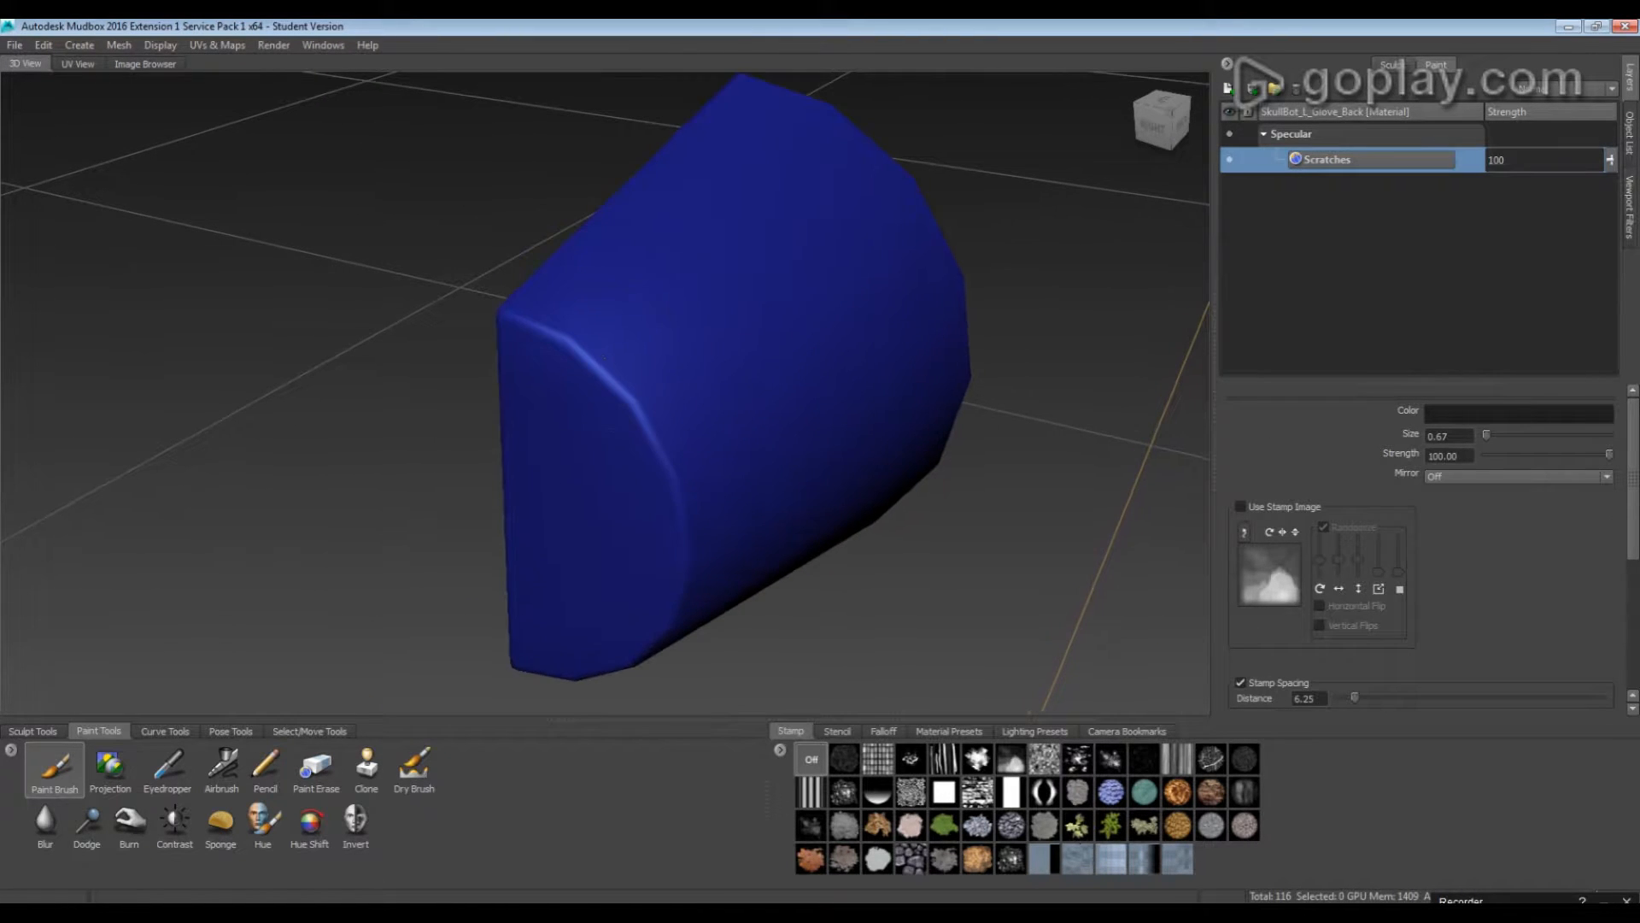
left_click_drag(604, 349, 571, 349)
scroll(1504, 489, "down", 5)
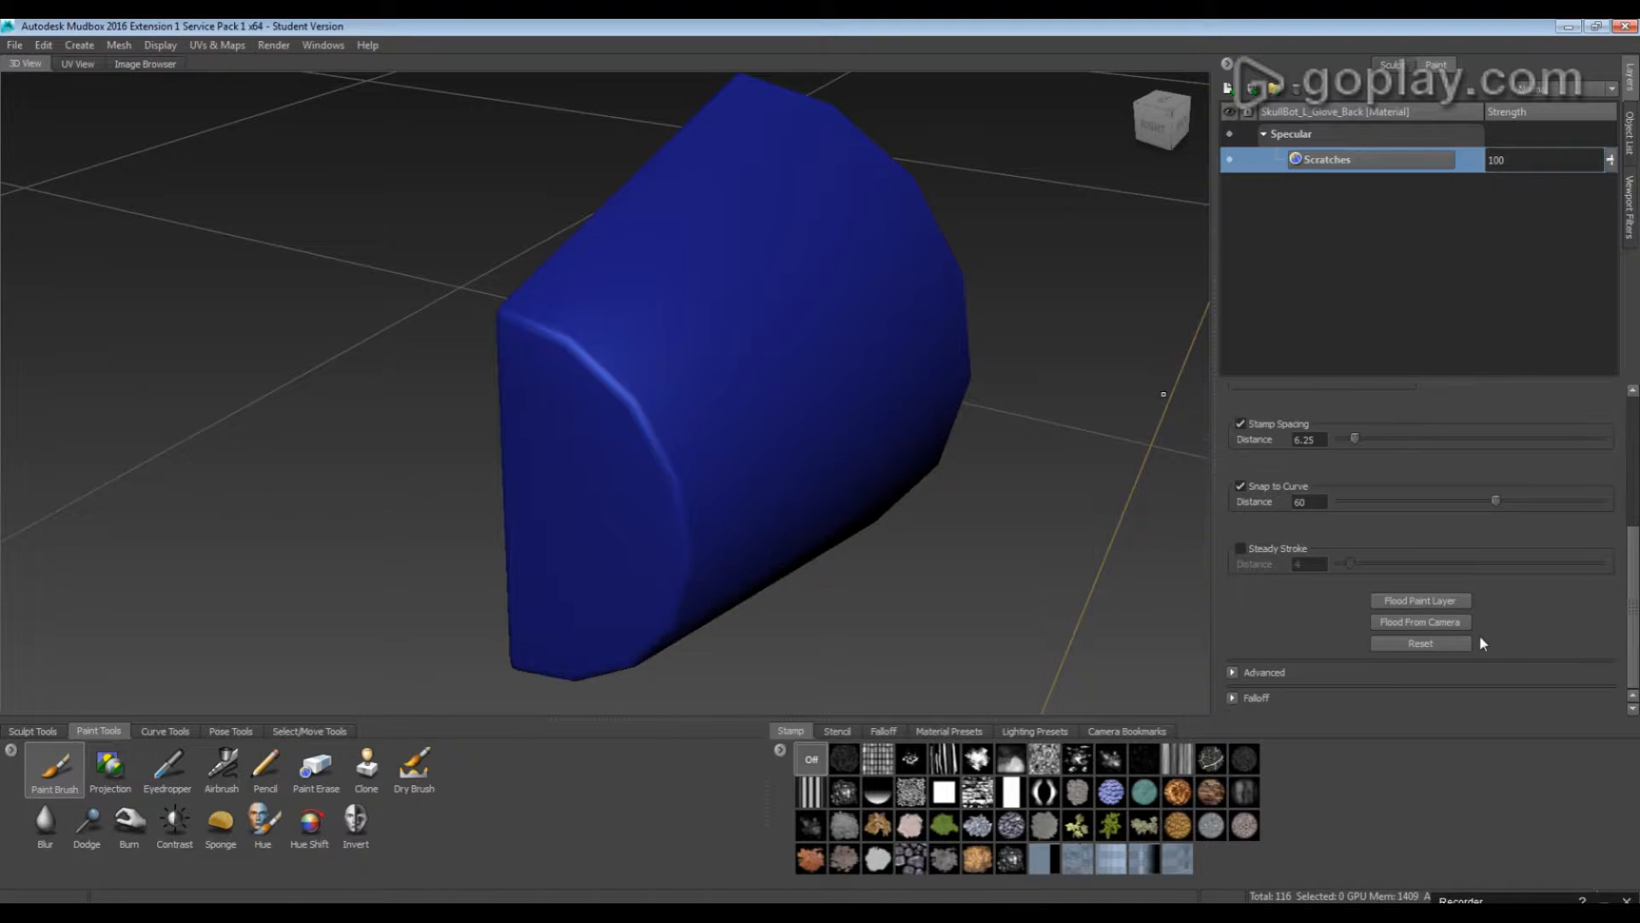
scroll(1263, 432, "up", 5)
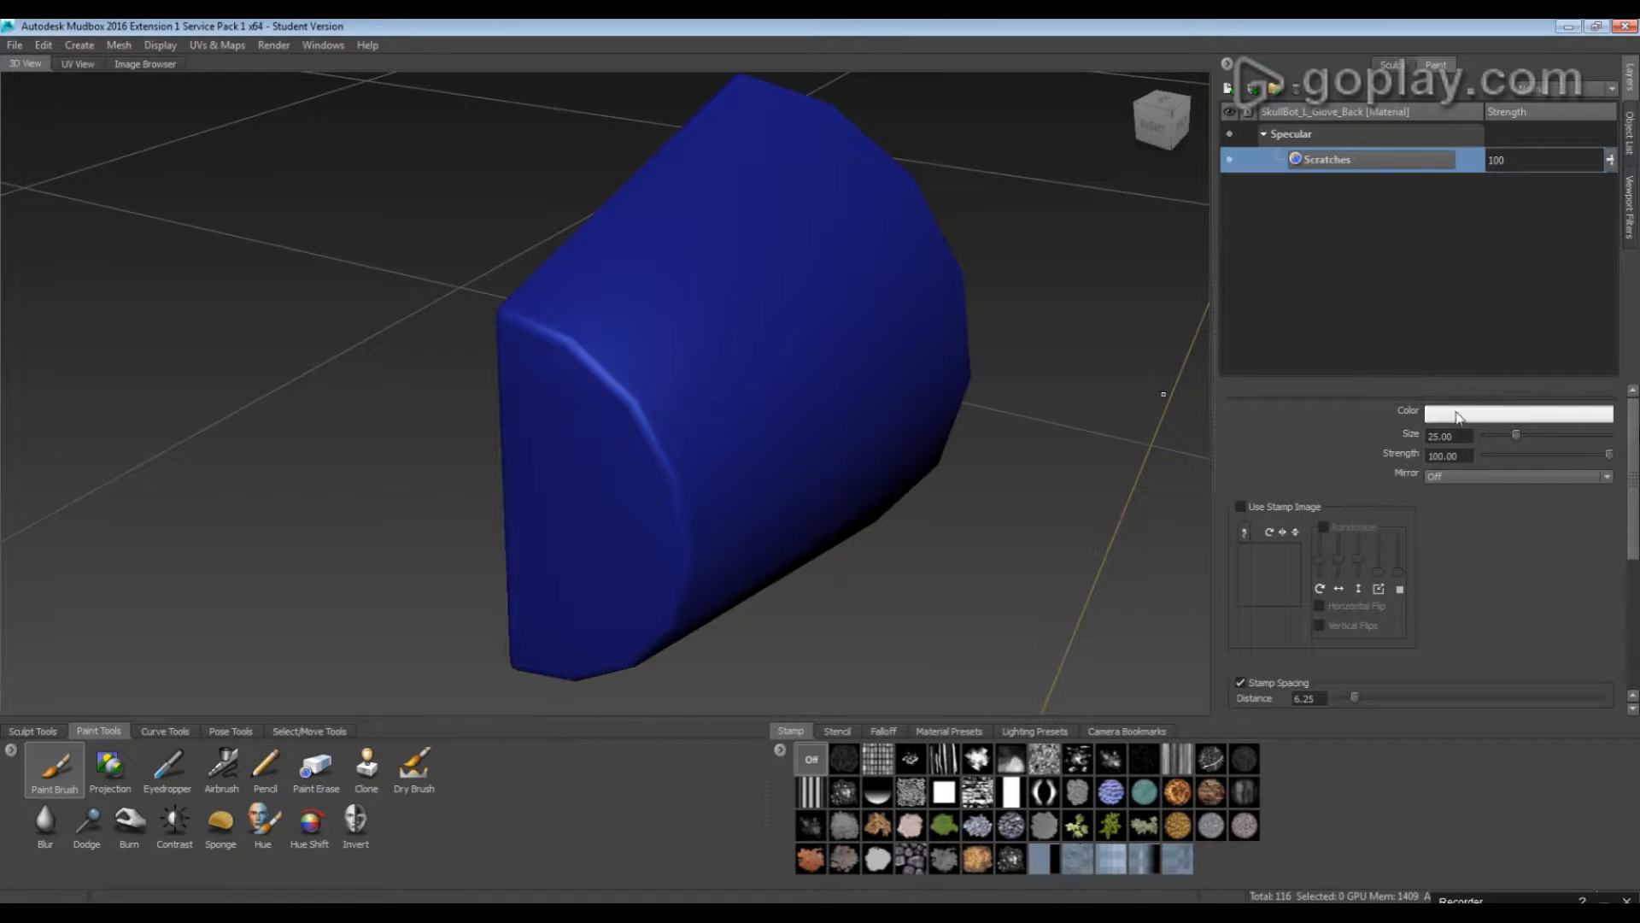
Reduce the paint brush size to about 0.46
left_click_drag(1025, 410, 944, 410, "alt")
key("b")
left_click_drag(629, 362, 555, 362)
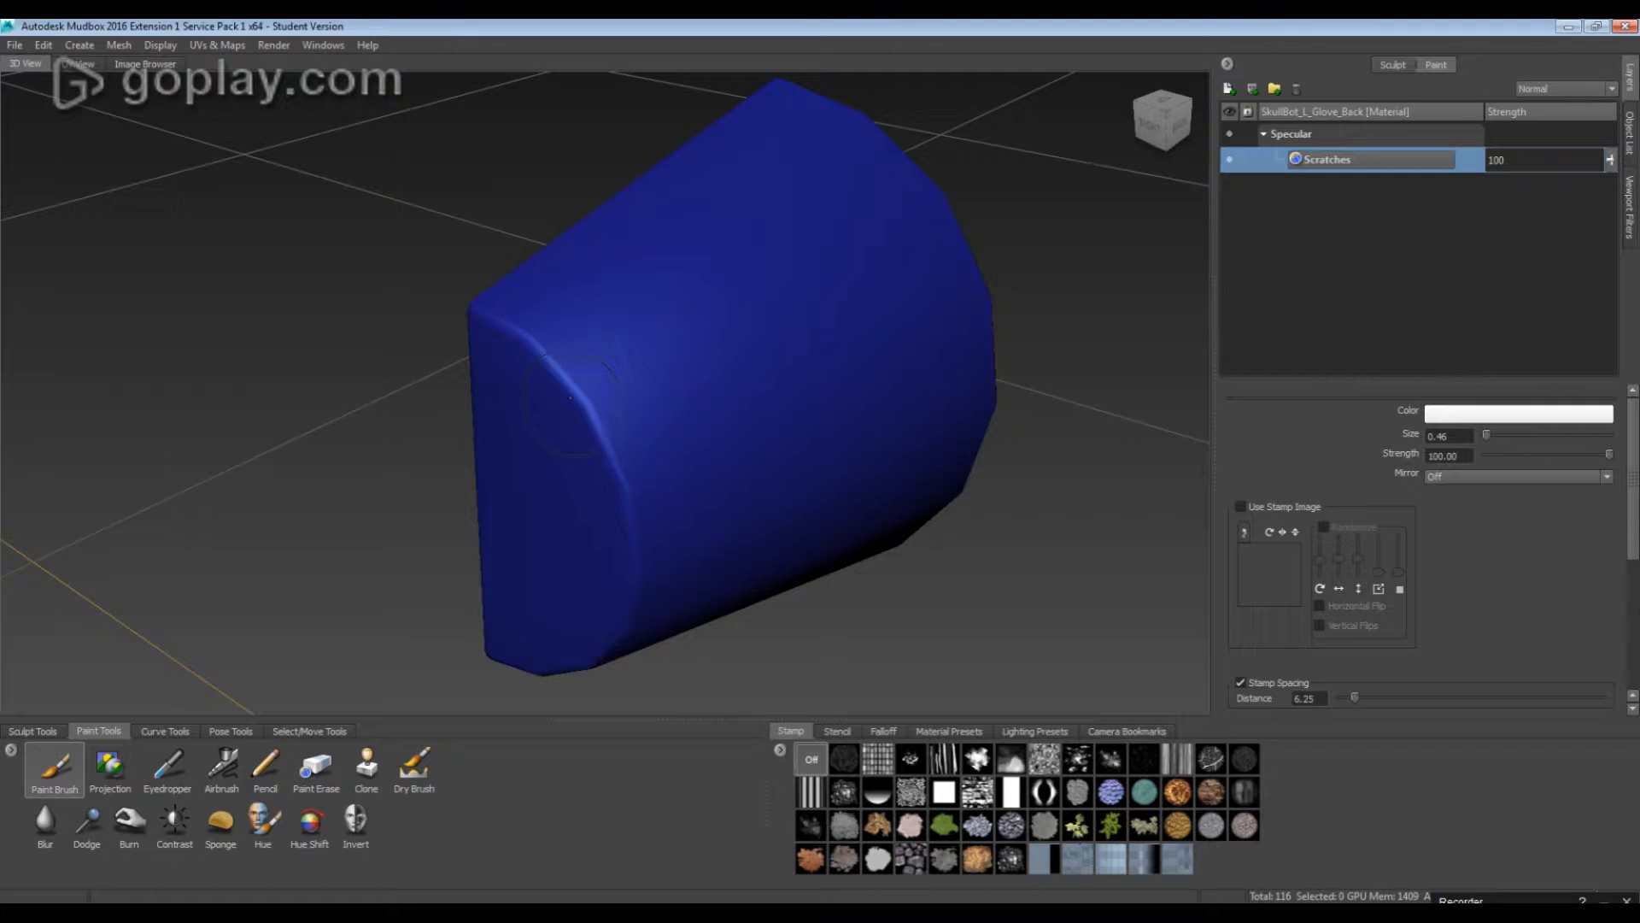
Paint a white test stroke along the panel's curved end edge on the Scratches layer and undo it
mouse_move(628, 487)
left_mouse_down()
mouse_move(547, 350)
mouse_move(504, 320)
left_mouse_up()
mouse_move(583, 410)
left_mouse_down("alt")
mouse_move(743, 488)
mouse_move(662, 485)
mouse_move(744, 547)
left_mouse_up("alt")
key("ctrl+z")
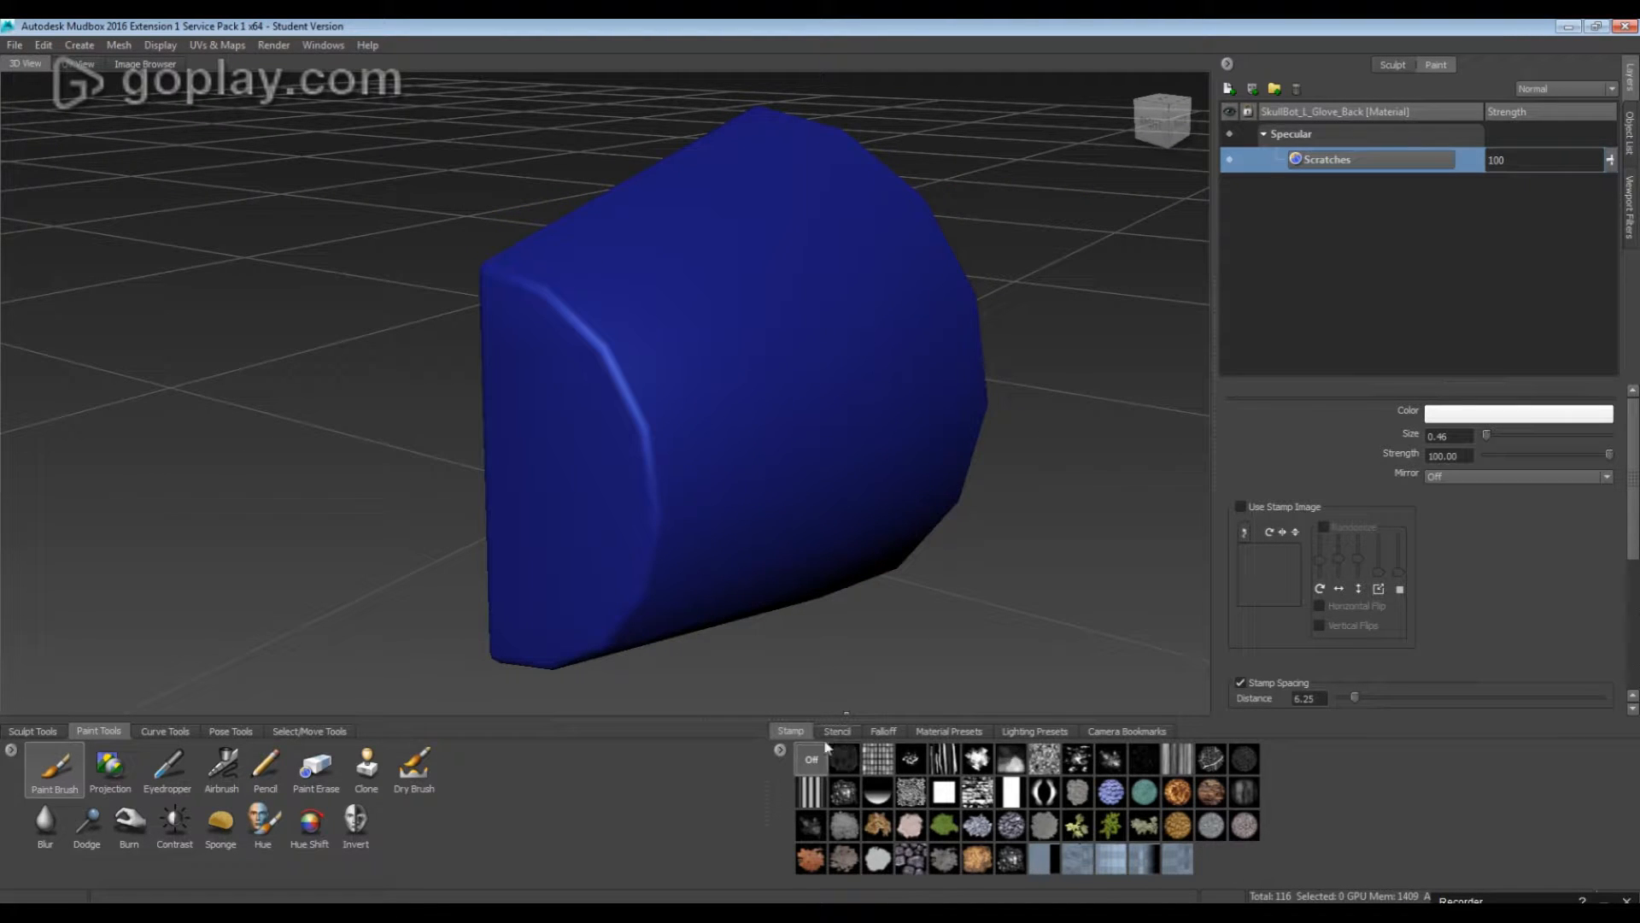
left_click(834, 732)
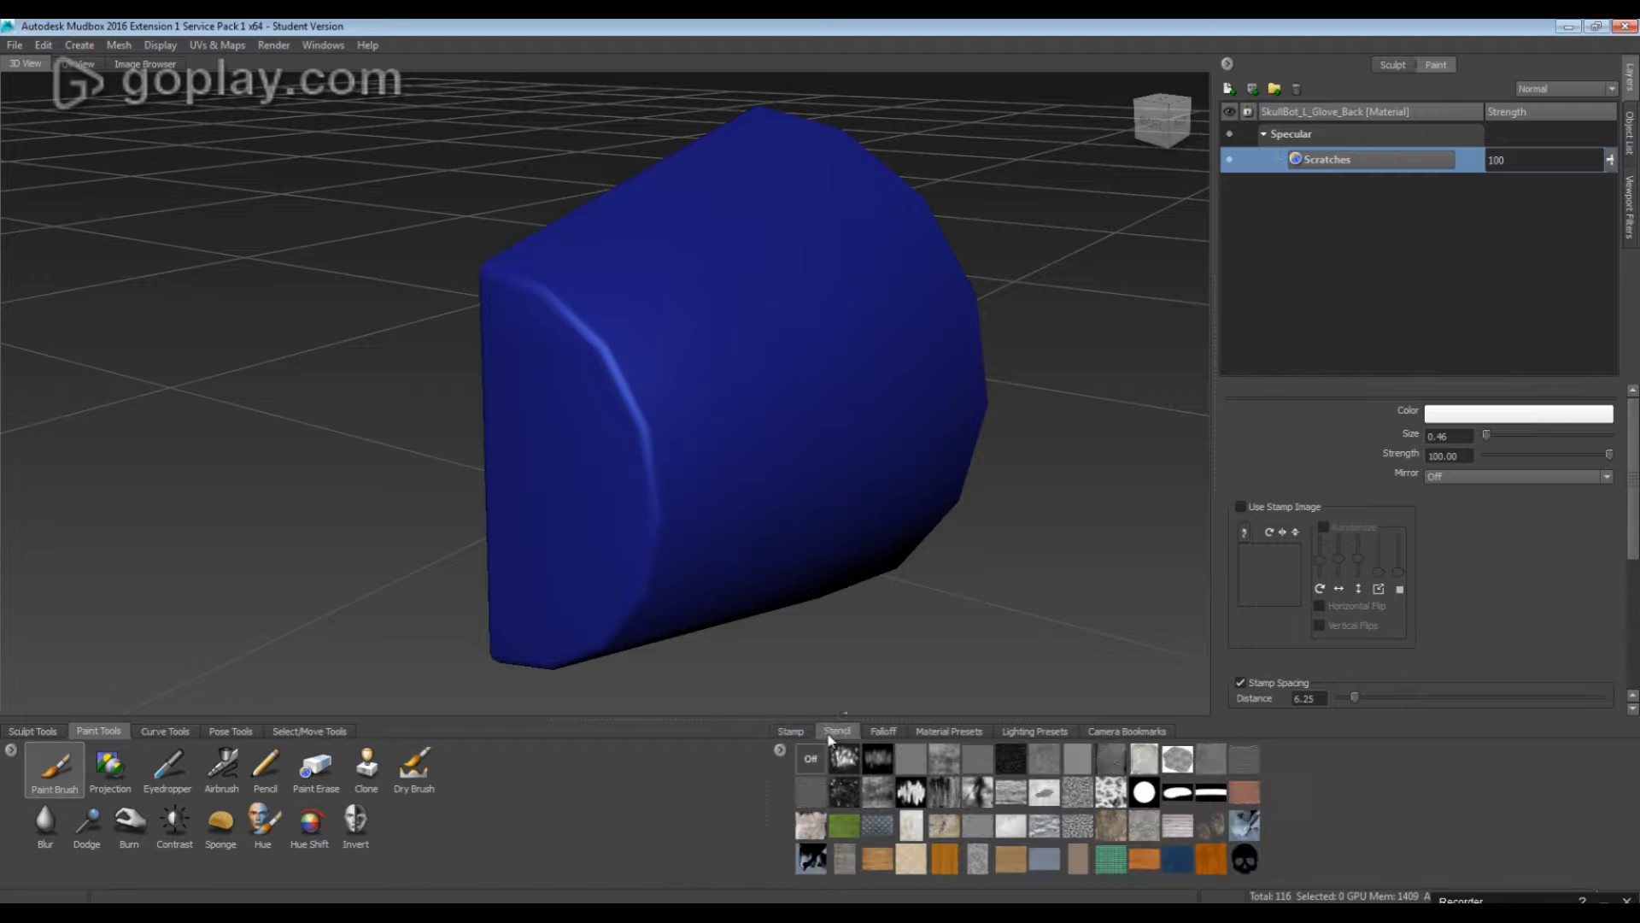
left_click(884, 732)
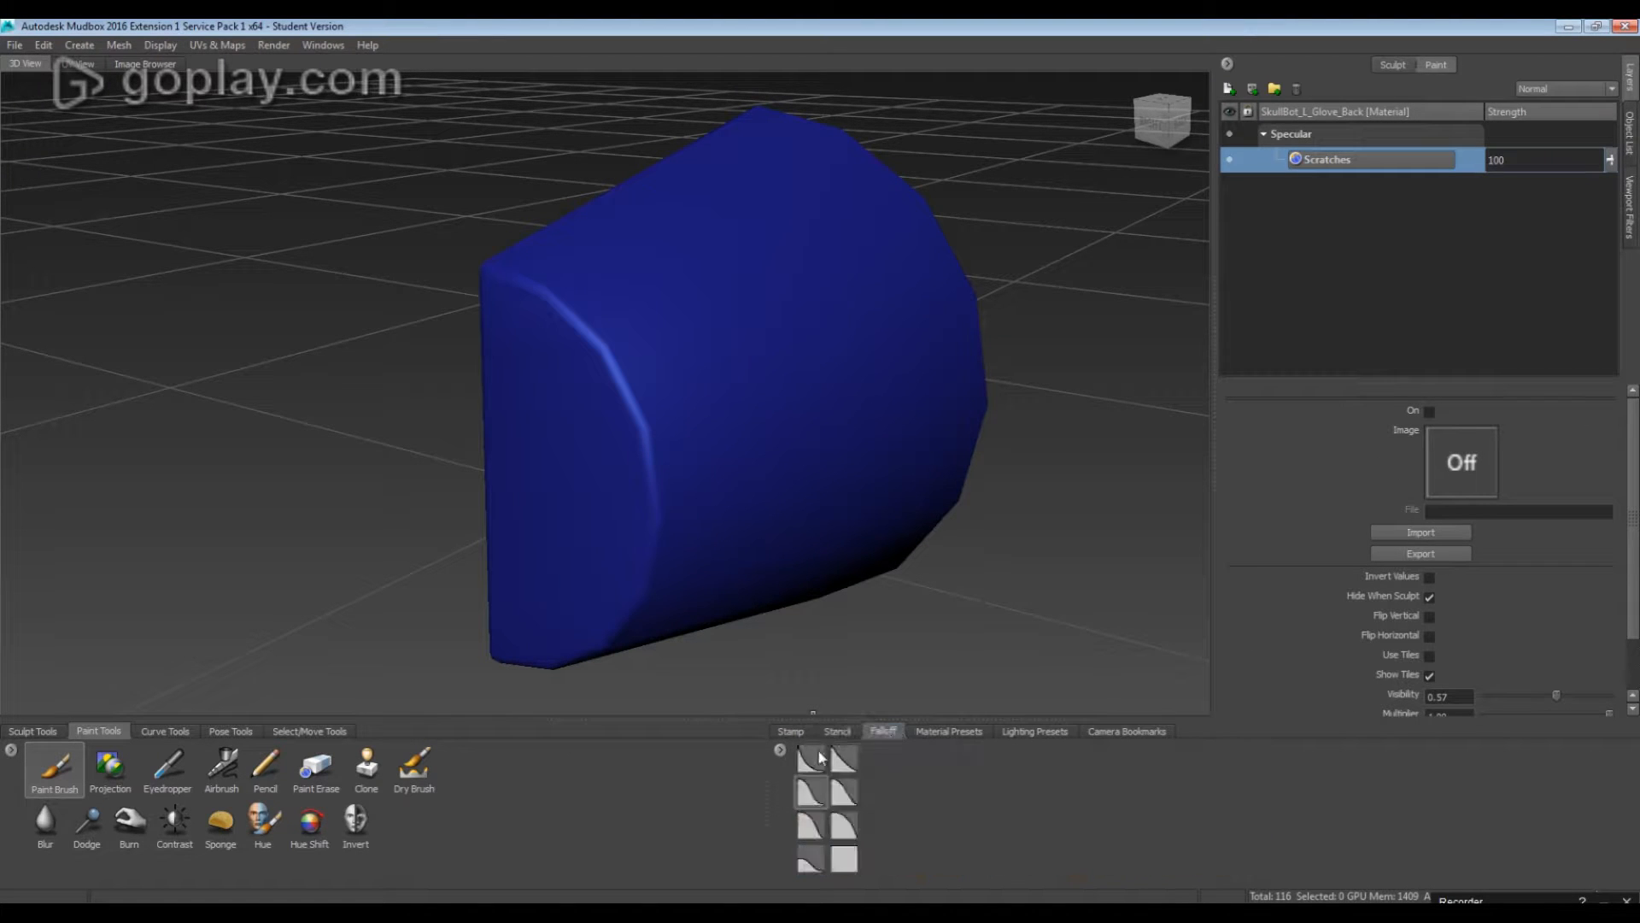
left_click(791, 731)
Paint test strokes without a stamp near the panel's end edge, check their highlights from several angles and undo them
mouse_move(751, 554)
left_mouse_down("alt")
mouse_move(647, 462)
mouse_move(589, 363)
mouse_move(616, 376)
left_mouse_up("alt")
left_click_drag(617, 375, 565, 474, "alt")
mouse_move(566, 474)
left_mouse_down()
mouse_move(629, 307)
mouse_move(598, 281)
mouse_move(650, 358)
mouse_move(581, 384)
left_mouse_up()
left_click_drag(589, 398, 609, 475)
mouse_move(575, 390)
left_mouse_down("alt")
mouse_move(640, 341)
mouse_move(584, 484)
mouse_move(513, 538)
mouse_move(633, 427)
mouse_move(625, 550)
left_mouse_up("alt")
mouse_move(621, 470)
left_mouse_down("alt")
mouse_move(633, 427)
mouse_move(598, 402)
mouse_move(567, 410)
left_mouse_up("alt")
left_click_drag(647, 321, 535, 410, "alt")
mouse_move(636, 582)
left_mouse_down("alt")
mouse_move(726, 547)
mouse_move(632, 573)
left_mouse_up("alt")
right_click_drag(598, 564, 654, 571, "alt")
left_click_drag(653, 571, 628, 566, "alt")
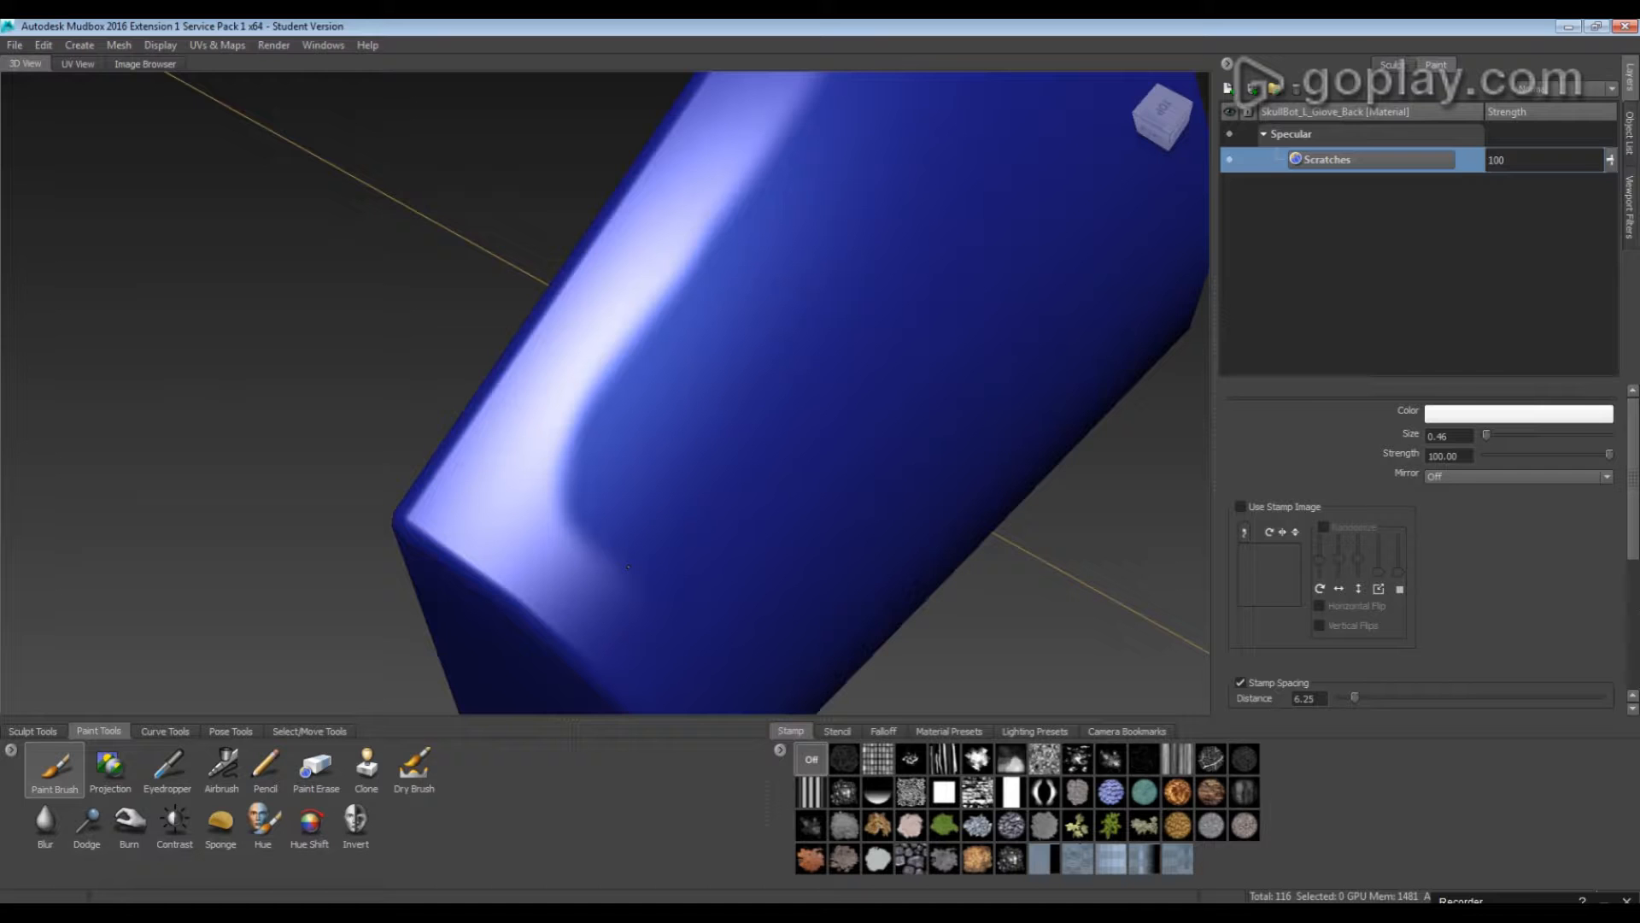
mouse_move(821, 472)
left_mouse_down("alt")
mouse_move(667, 493)
mouse_move(519, 249)
mouse_move(593, 363)
left_mouse_up("alt")
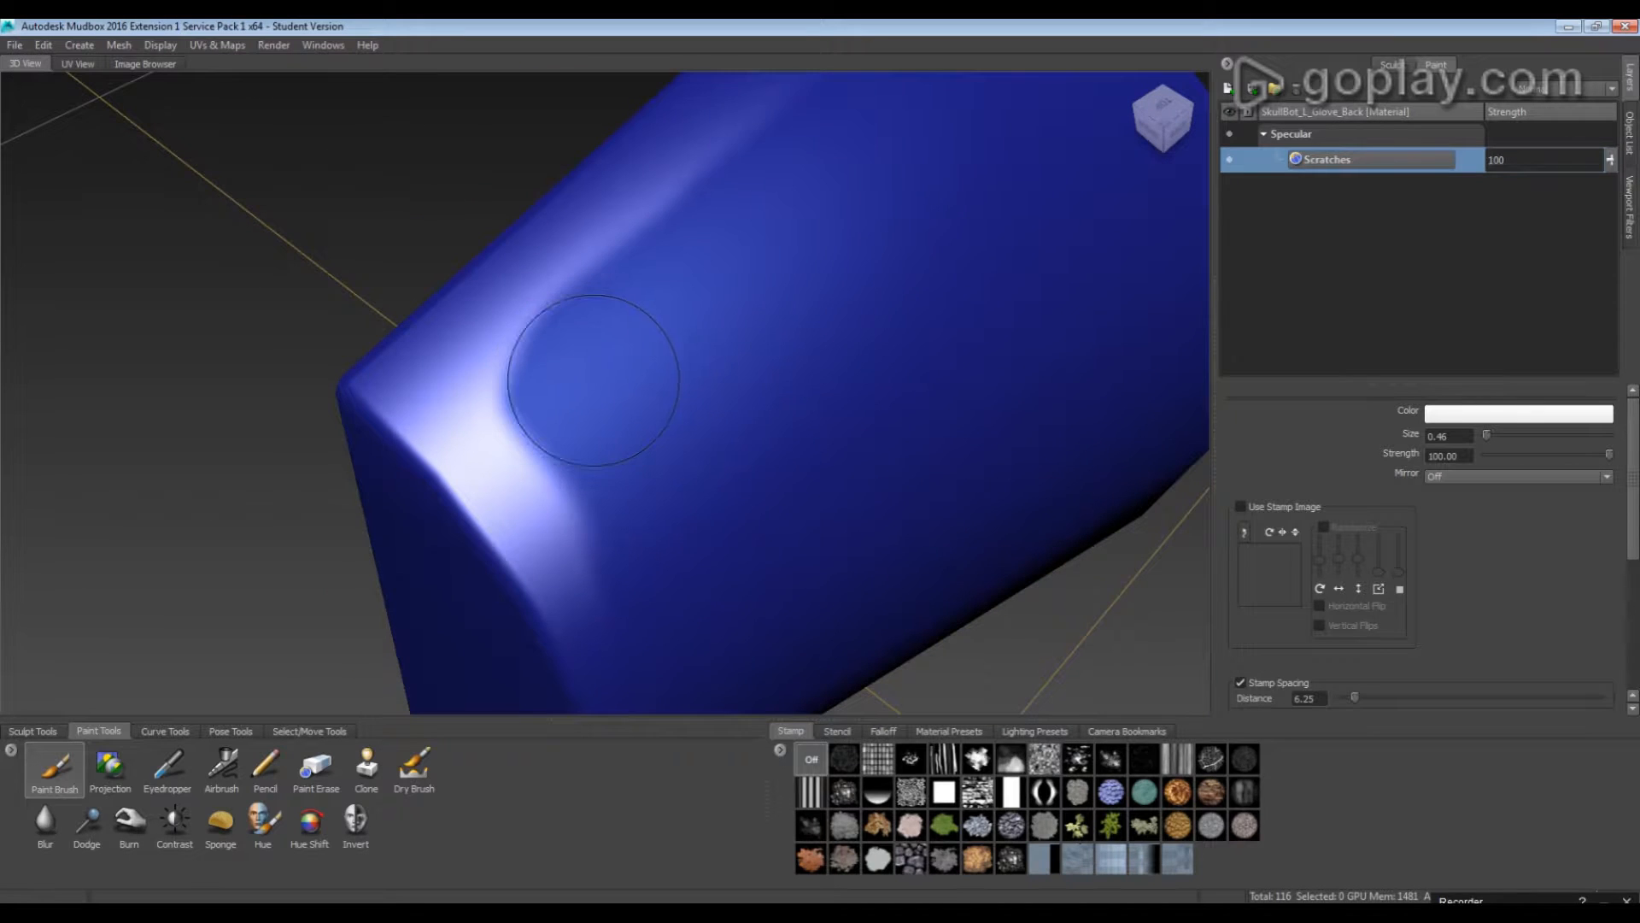
key("ctrl+z")
key("ctrl+z")
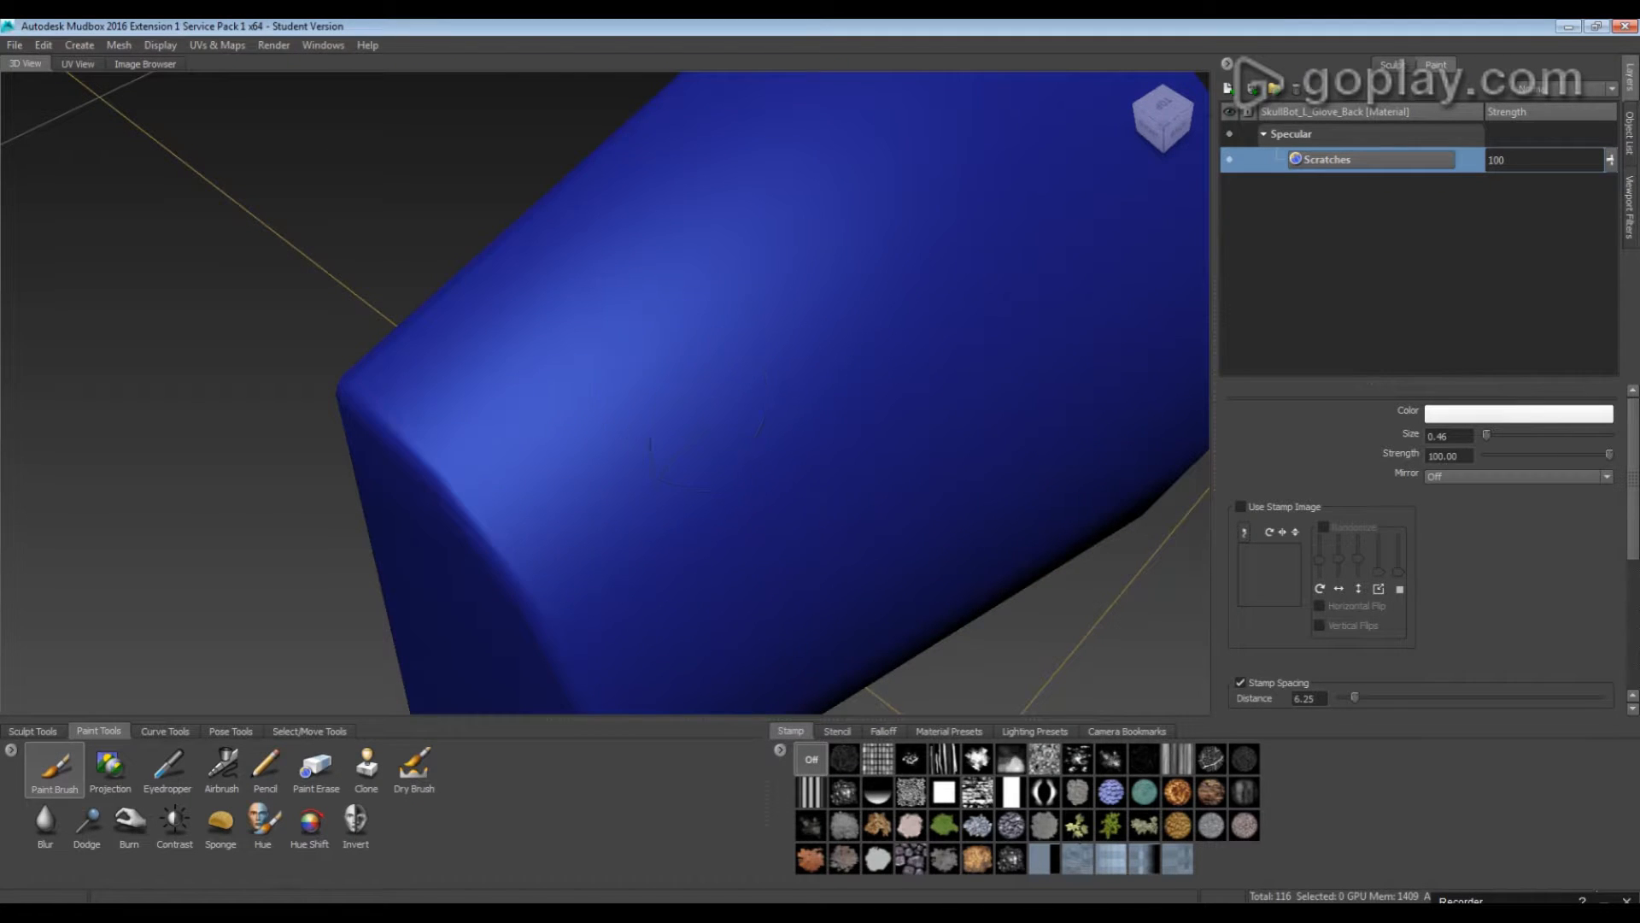
Try the white splatter stamp with strokes along the panel's curved end edge and undo them
left_click_drag(707, 434, 684, 334, "alt")
right_click_drag(683, 333, 598, 342, "alt")
left_click_drag(598, 342, 611, 329, "alt")
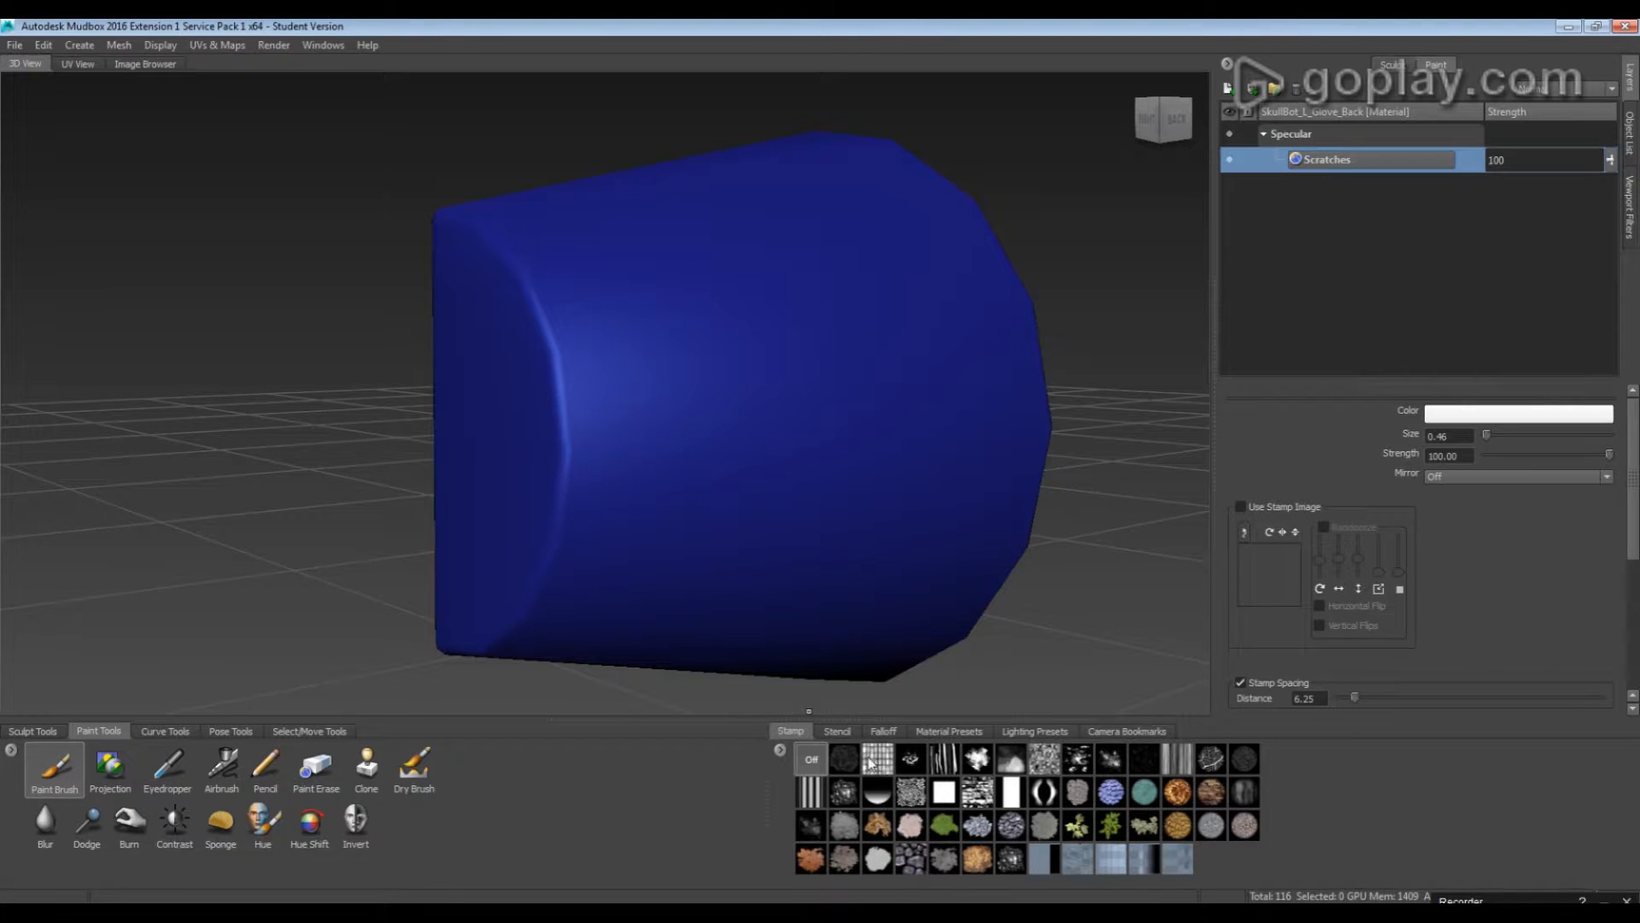
left_click(978, 759)
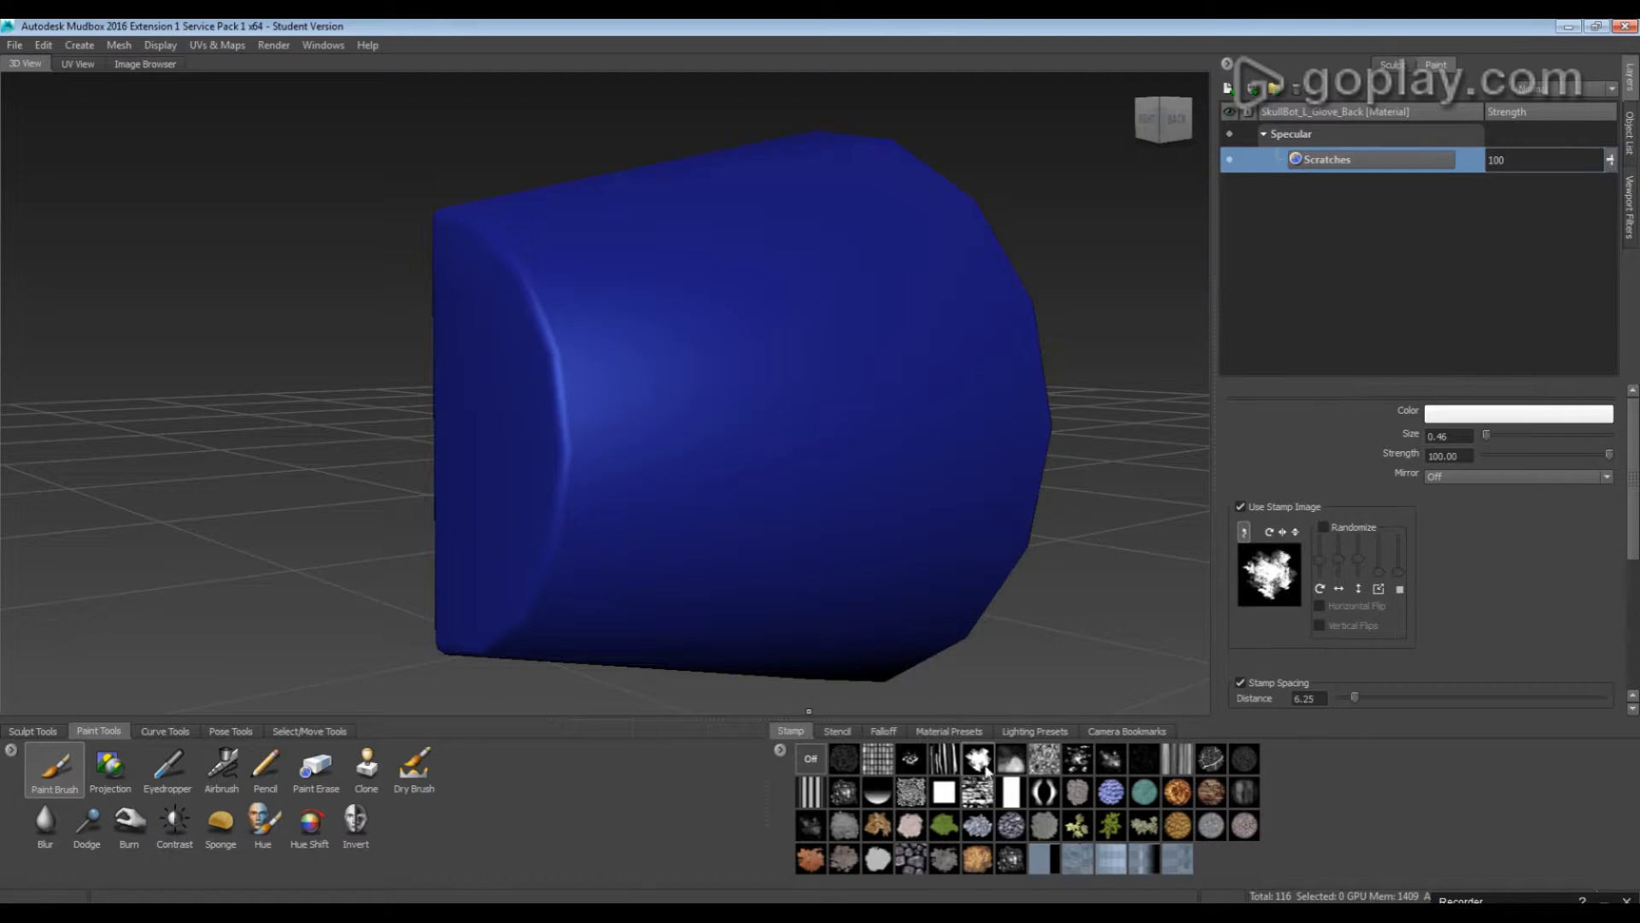
mouse_move(498, 354)
left_mouse_down("alt")
mouse_move(620, 376)
mouse_move(574, 417)
left_mouse_up("alt")
right_click_drag(575, 417, 577, 528, "alt")
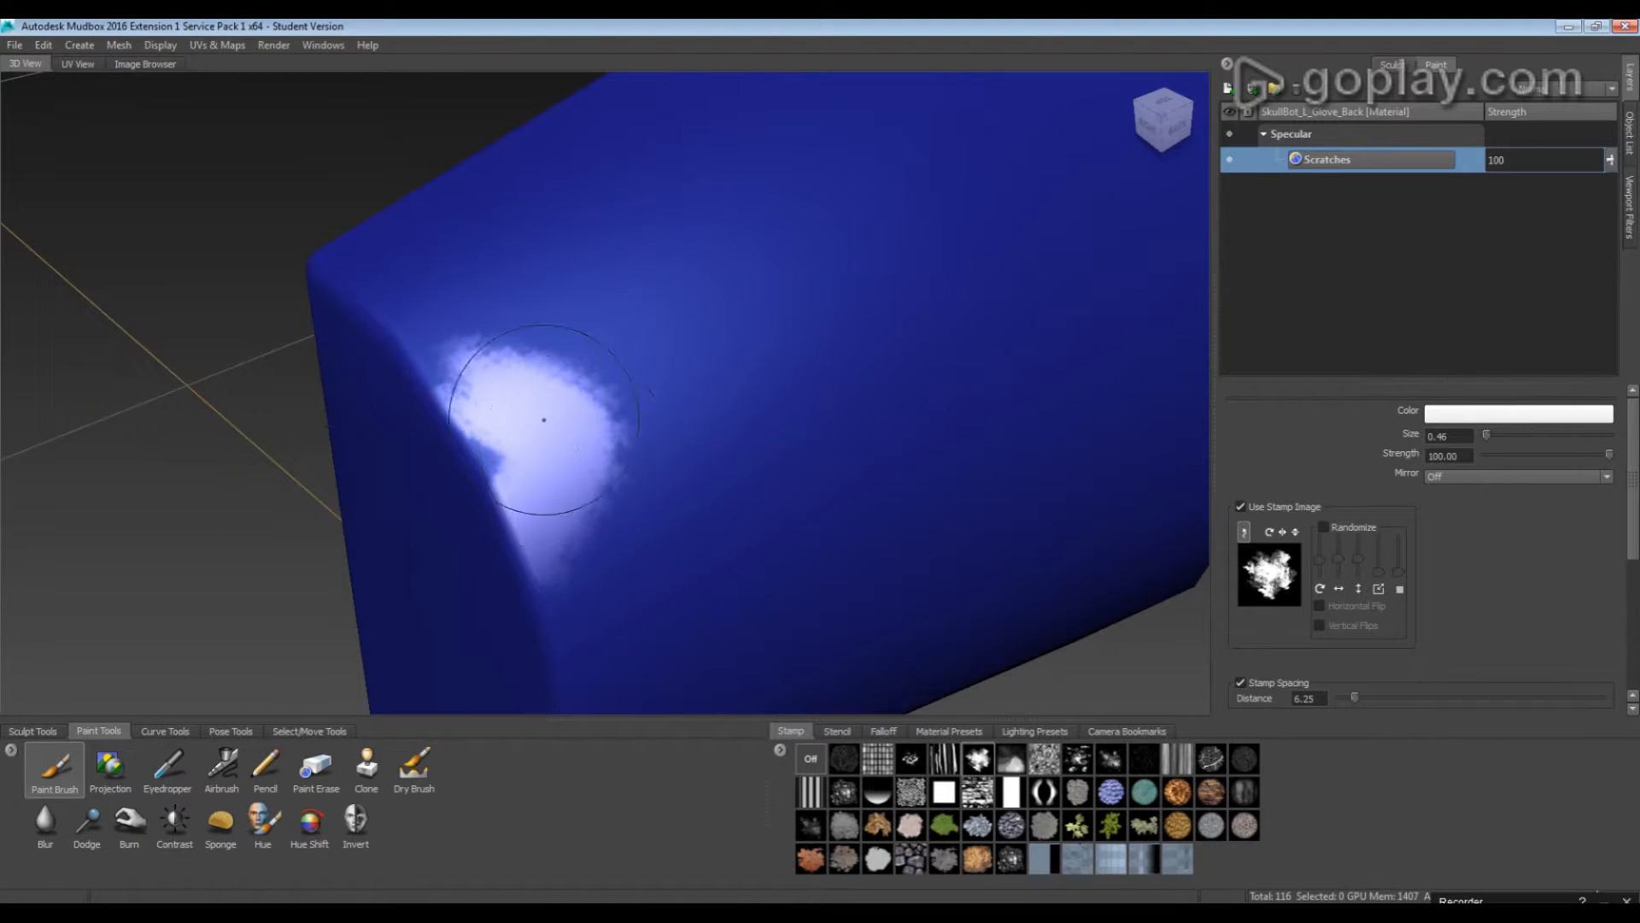
key("ctrl+z")
left_click_drag(453, 291, 623, 551)
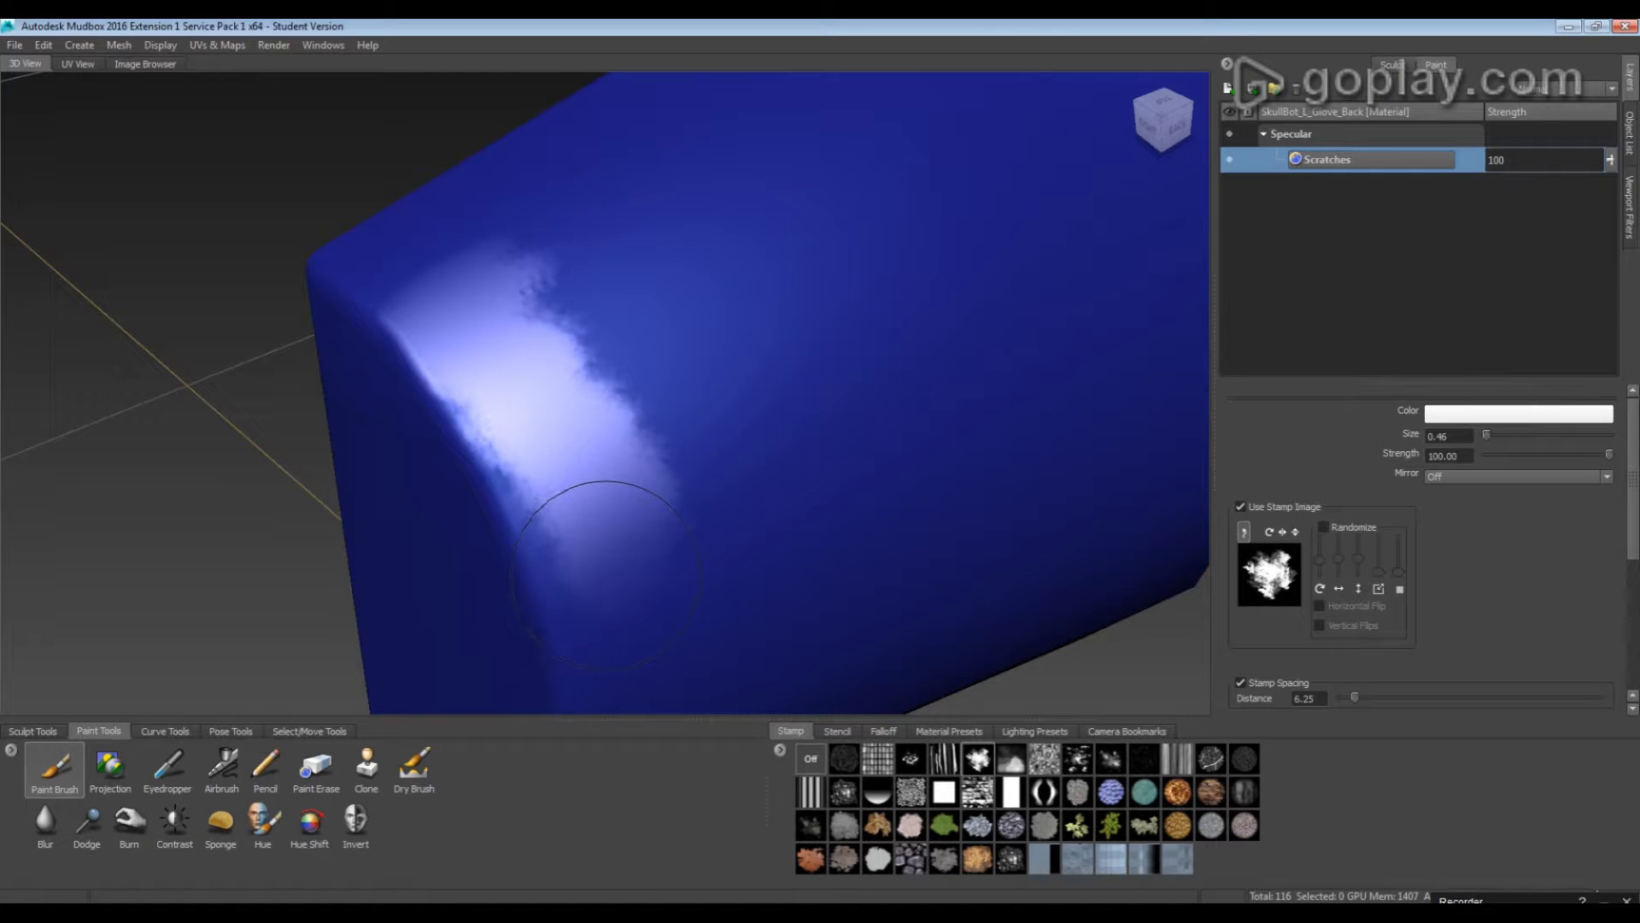
key("ctrl+z")
Try the white rectangle and fine speckle stamps with strokes across the panel and undo each one
left_click(1011, 798)
mouse_move(666, 235)
left_mouse_down()
mouse_move(549, 469)
mouse_move(581, 547)
left_mouse_up()
key("ctrl+z")
left_click(1113, 793)
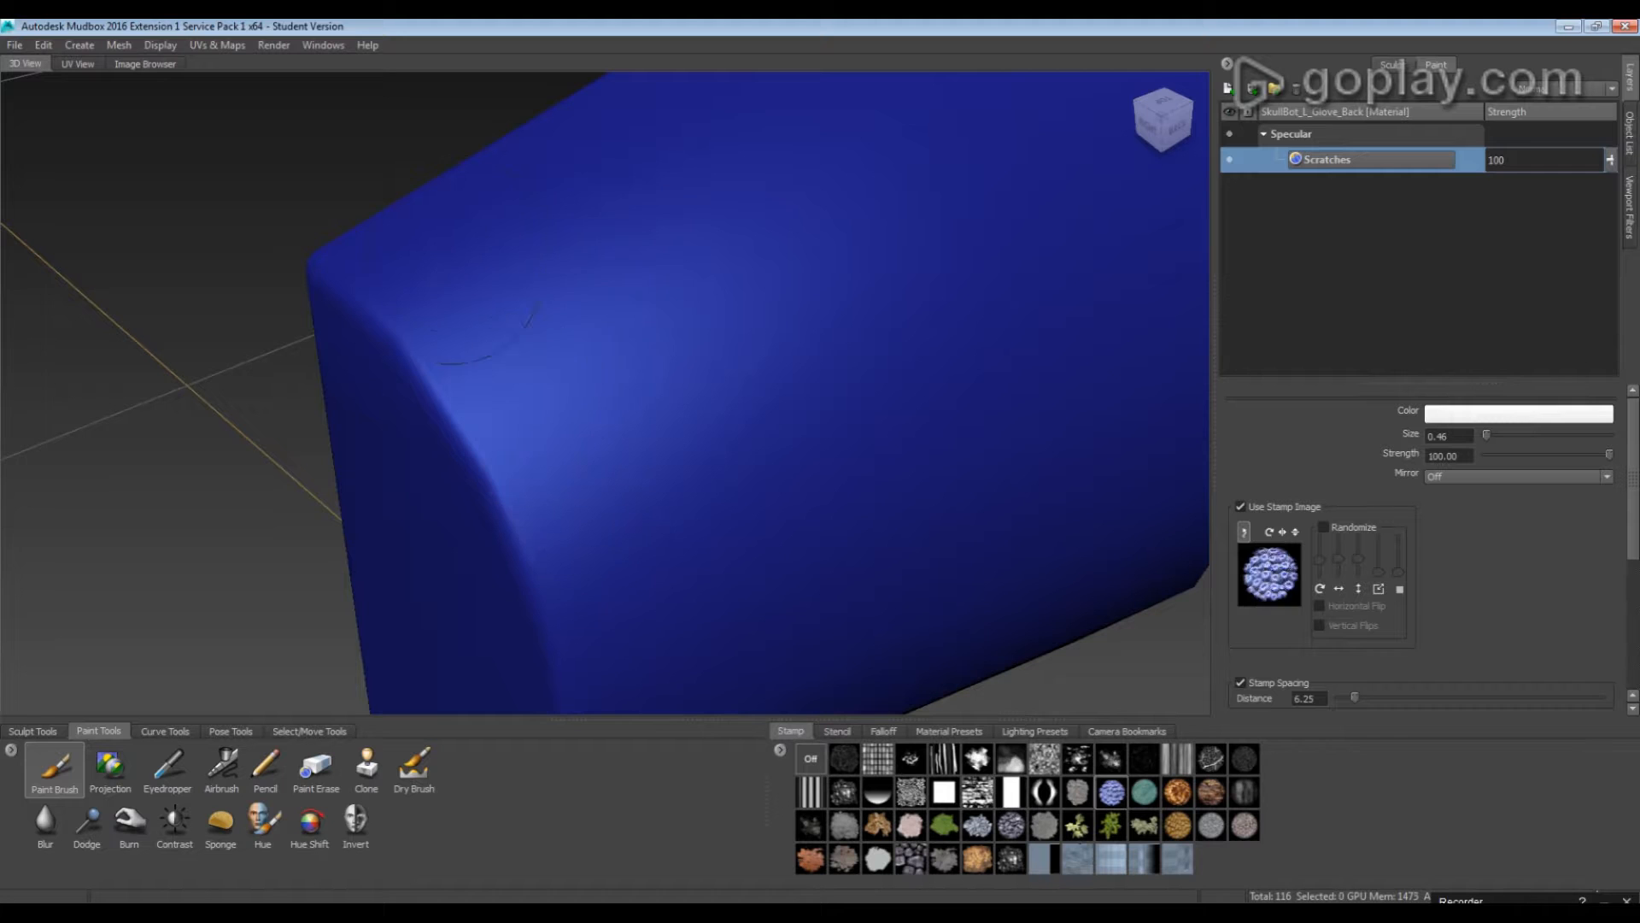
left_click(1111, 760)
mouse_move(632, 334)
left_mouse_down()
mouse_move(461, 389)
mouse_move(547, 534)
left_mouse_up()
key("ctrl+z")
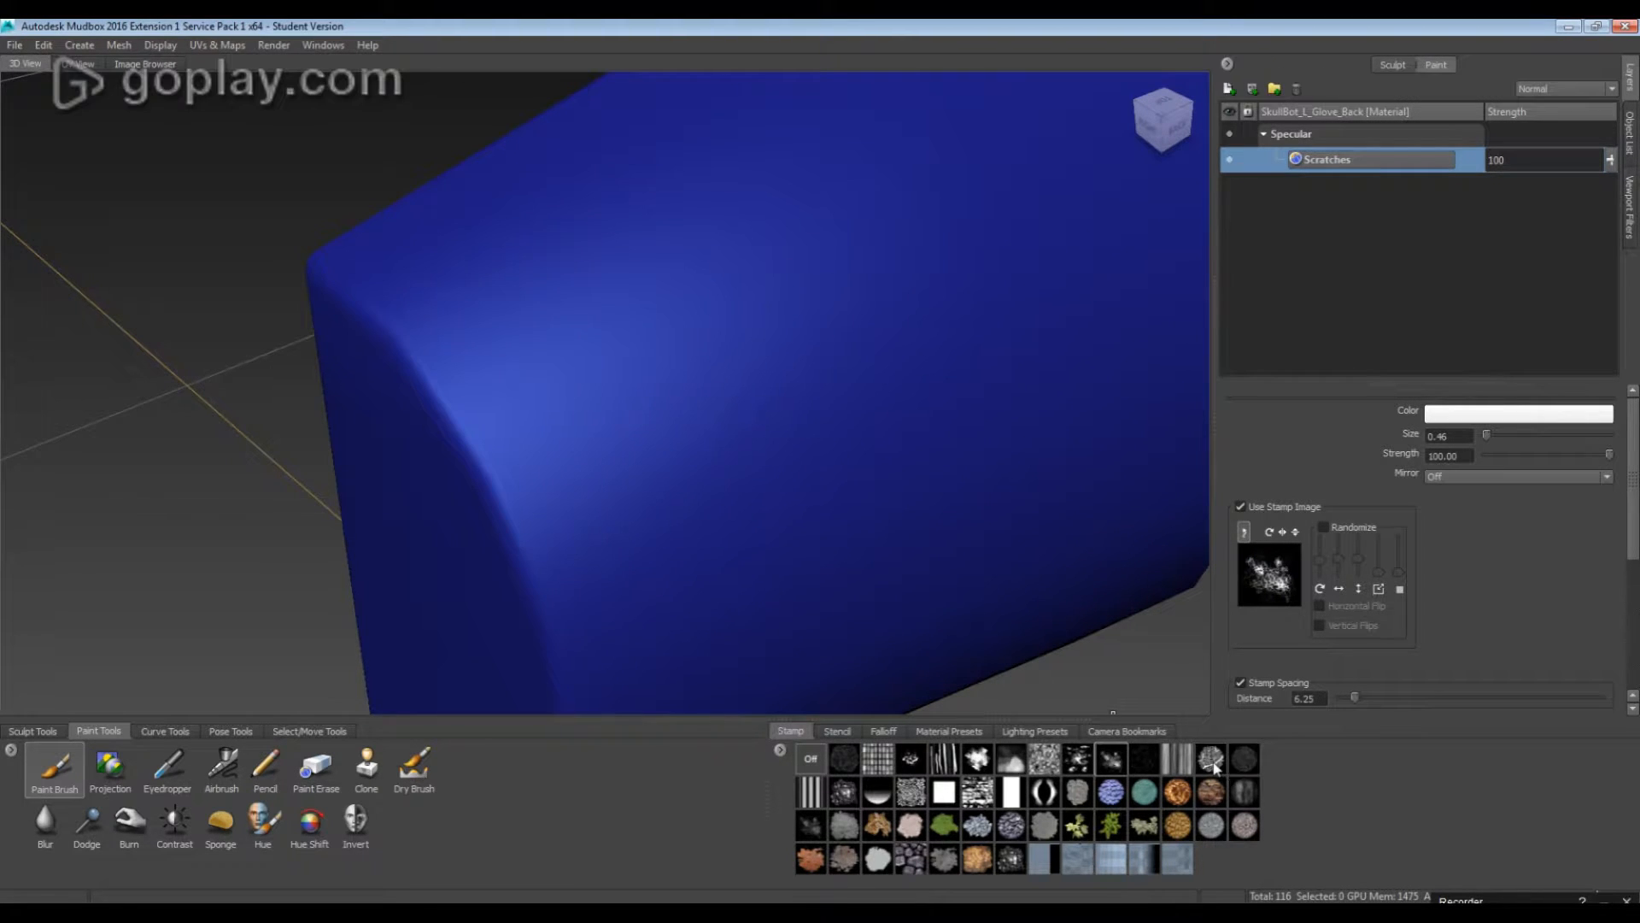
Try the cracked, vein-like stamp with a winding stroke across the panel and undo it
left_click(1212, 759)
mouse_move(803, 166)
left_mouse_down()
mouse_move(743, 392)
mouse_move(530, 590)
left_mouse_up()
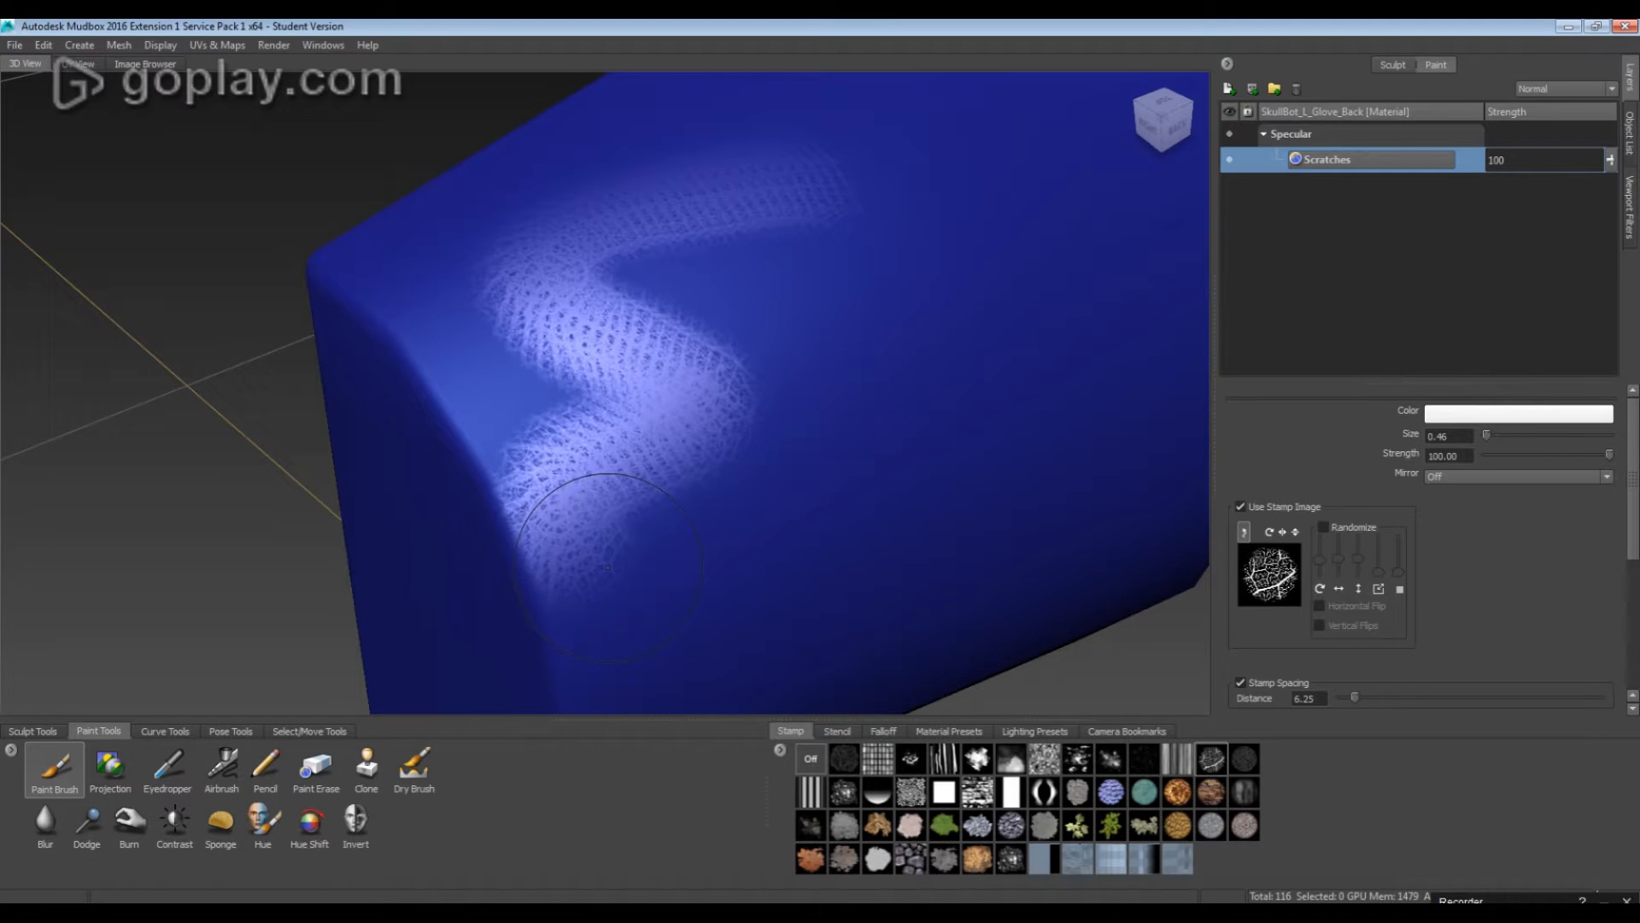
key("ctrl+z")
Try the soft cloud stamp with two strokes near the panel's end edge and undo them
left_click(1010, 758)
mouse_move(377, 289)
left_mouse_down()
mouse_move(508, 483)
mouse_move(428, 329)
mouse_move(513, 368)
left_mouse_up()
left_click_drag(543, 440, 596, 244)
key("ctrl+z")
key("ctrl+z")
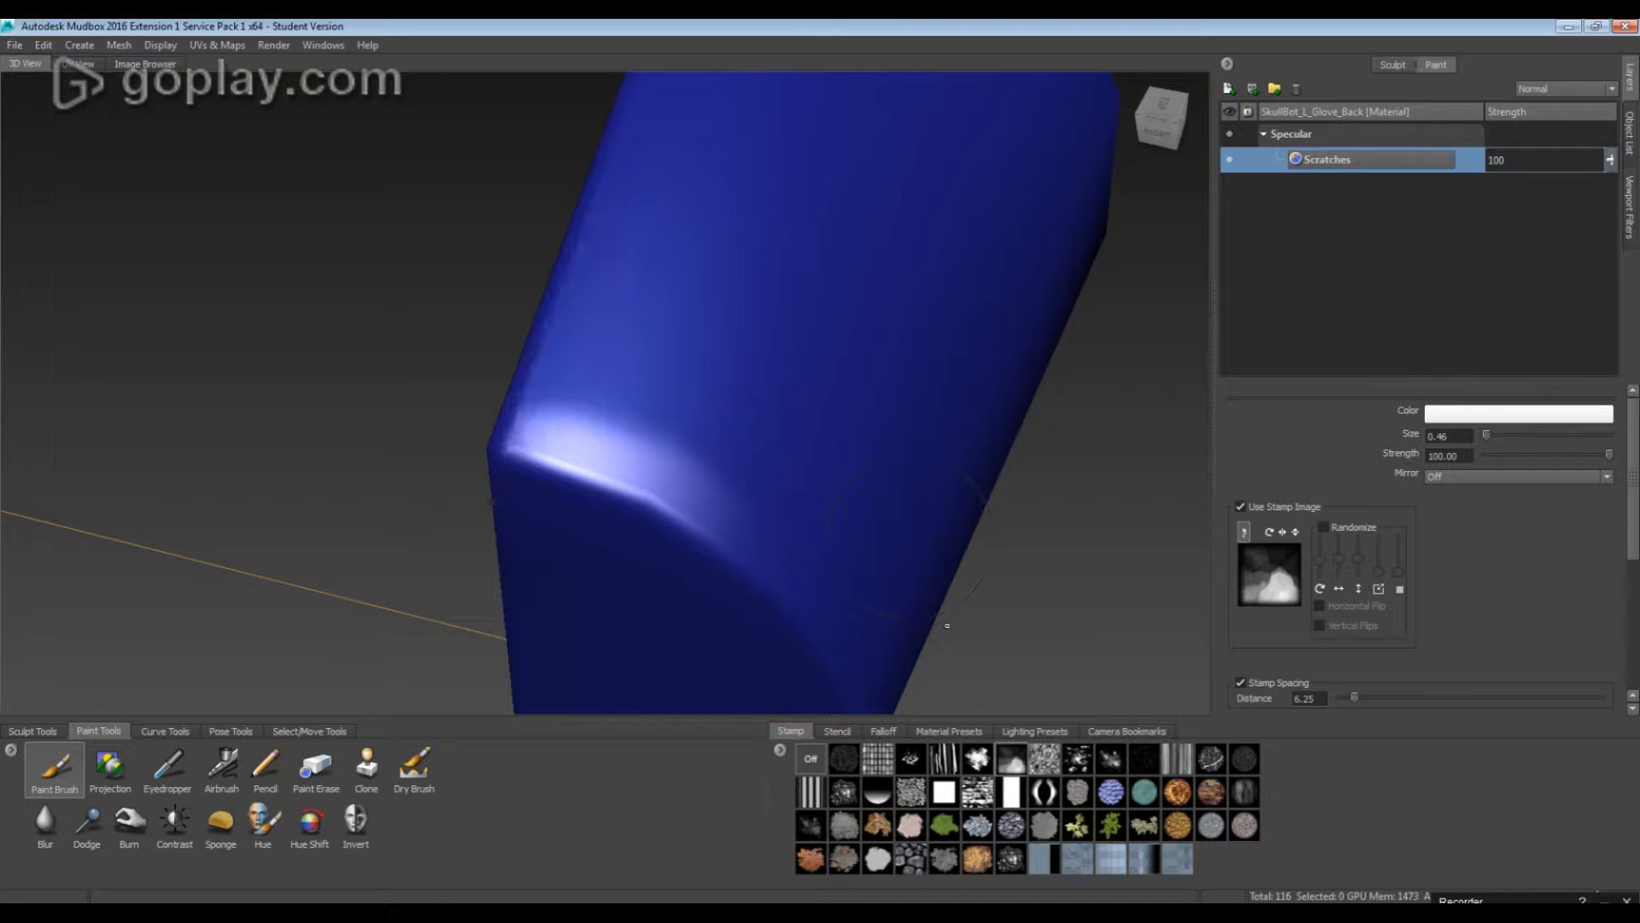
Test the white splatter stamp again with one stroke along the curved edge and undo it
left_click_drag(919, 547, 895, 711, "alt")
left_click(979, 760)
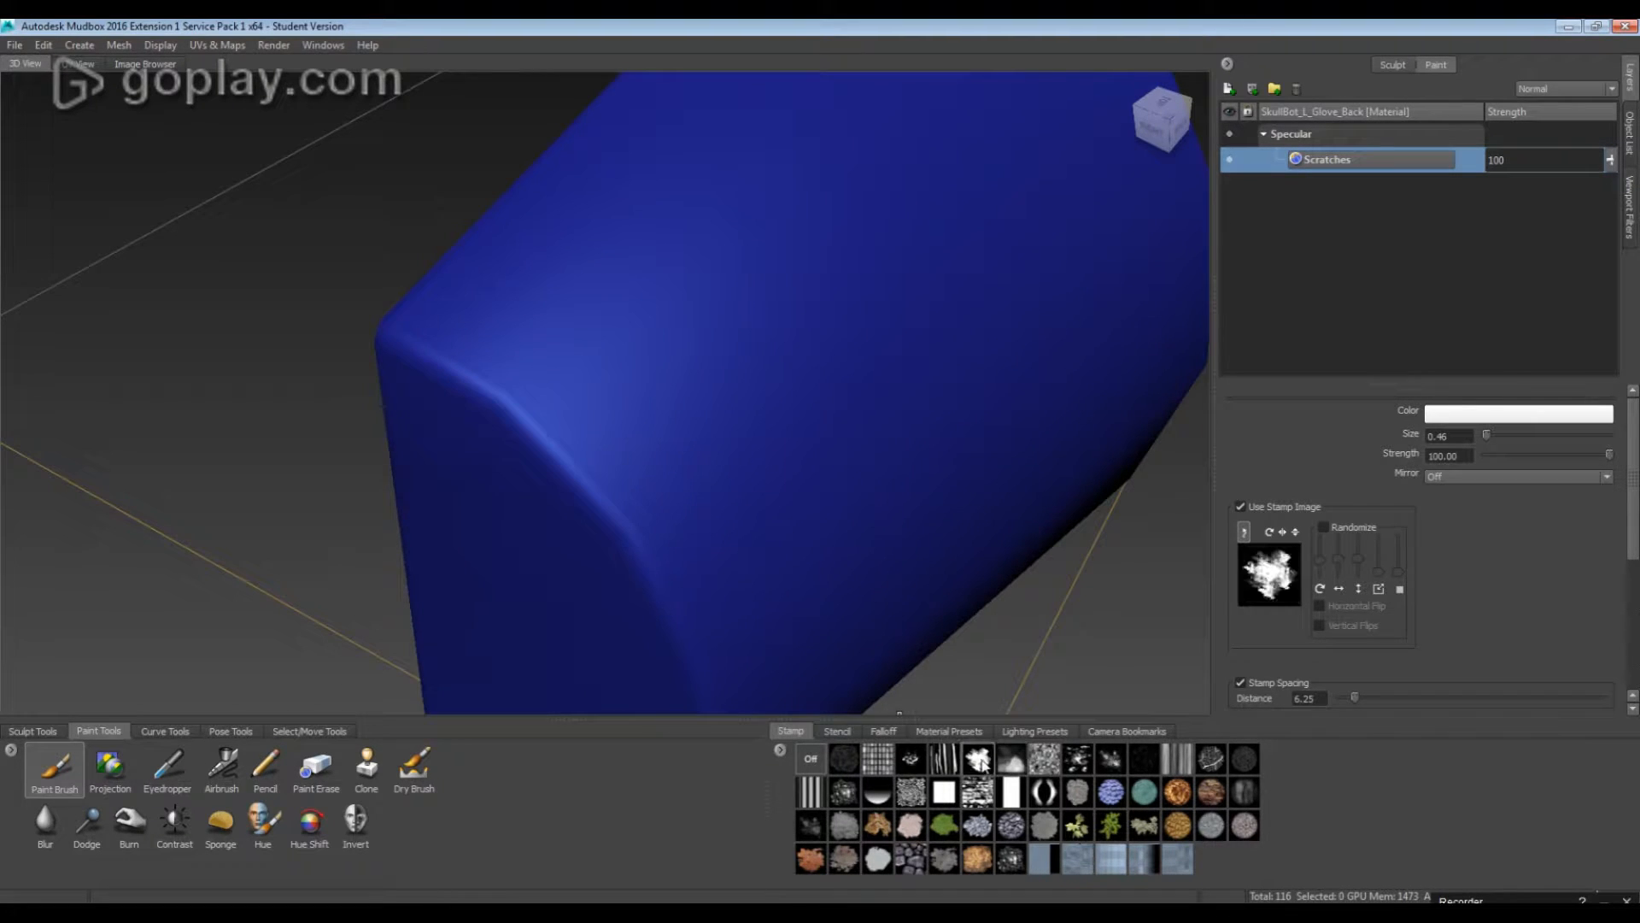
left_click_drag(453, 346, 617, 504)
mouse_move(752, 570)
left_mouse_down("alt")
mouse_move(681, 515)
mouse_move(828, 709)
left_mouse_up("alt")
key("ctrl+z")
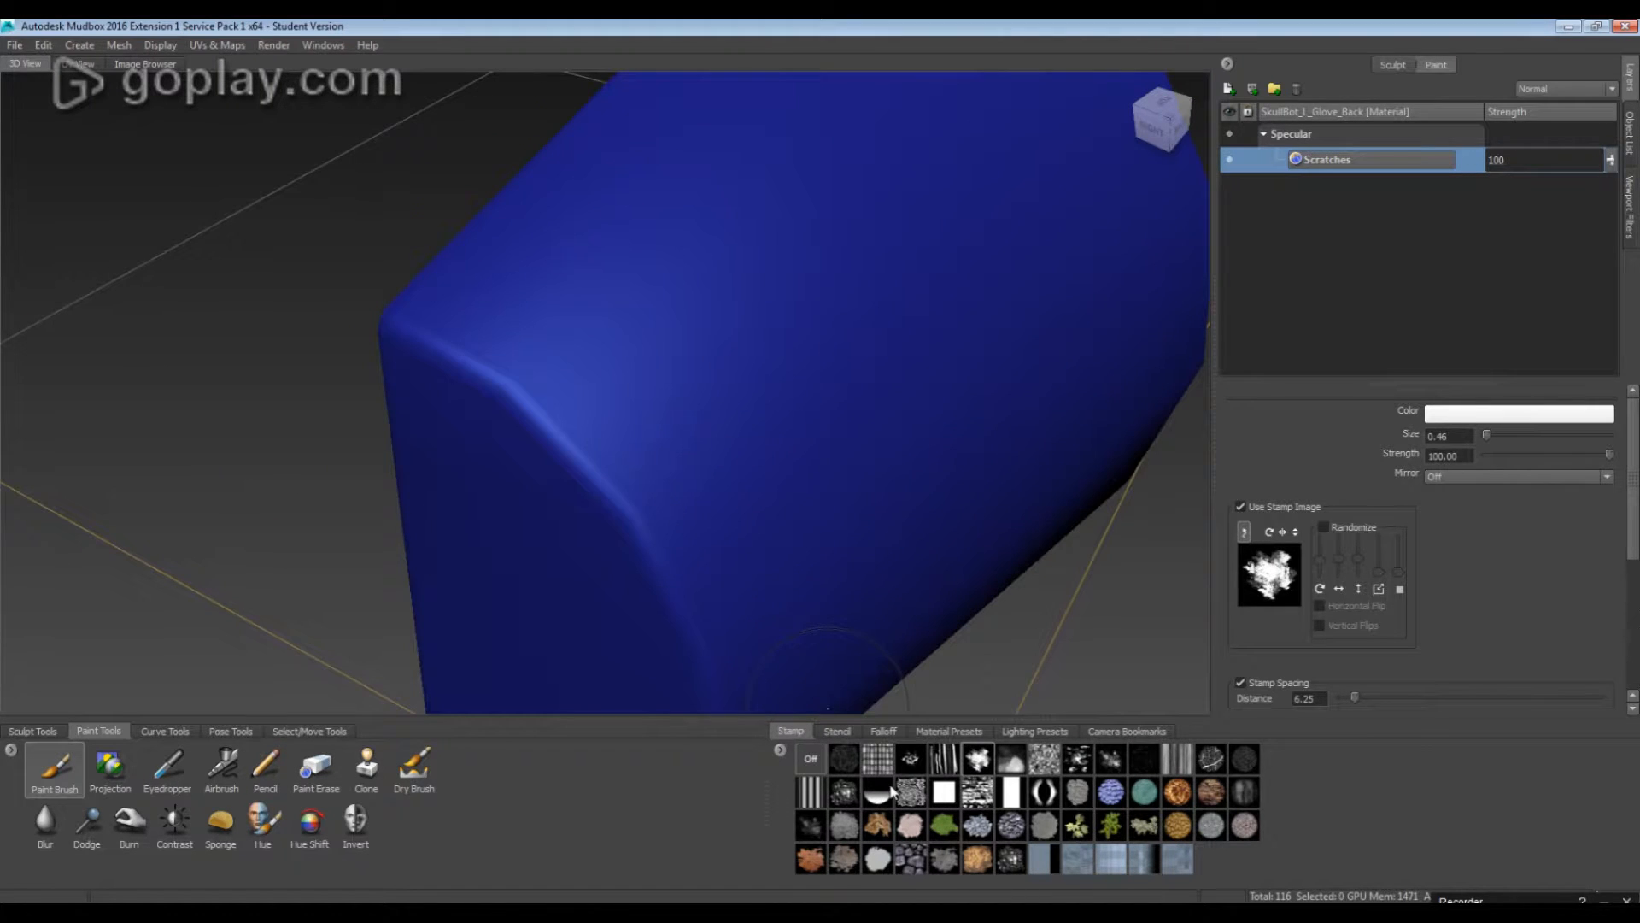
Try the half-circle gradient stamp with a stroke across the panel, undo it and turn the stamp off
left_click(885, 791)
mouse_move(590, 218)
left_mouse_down()
mouse_move(667, 478)
mouse_move(833, 740)
left_mouse_up()
key("ctrl+z")
left_click(821, 759)
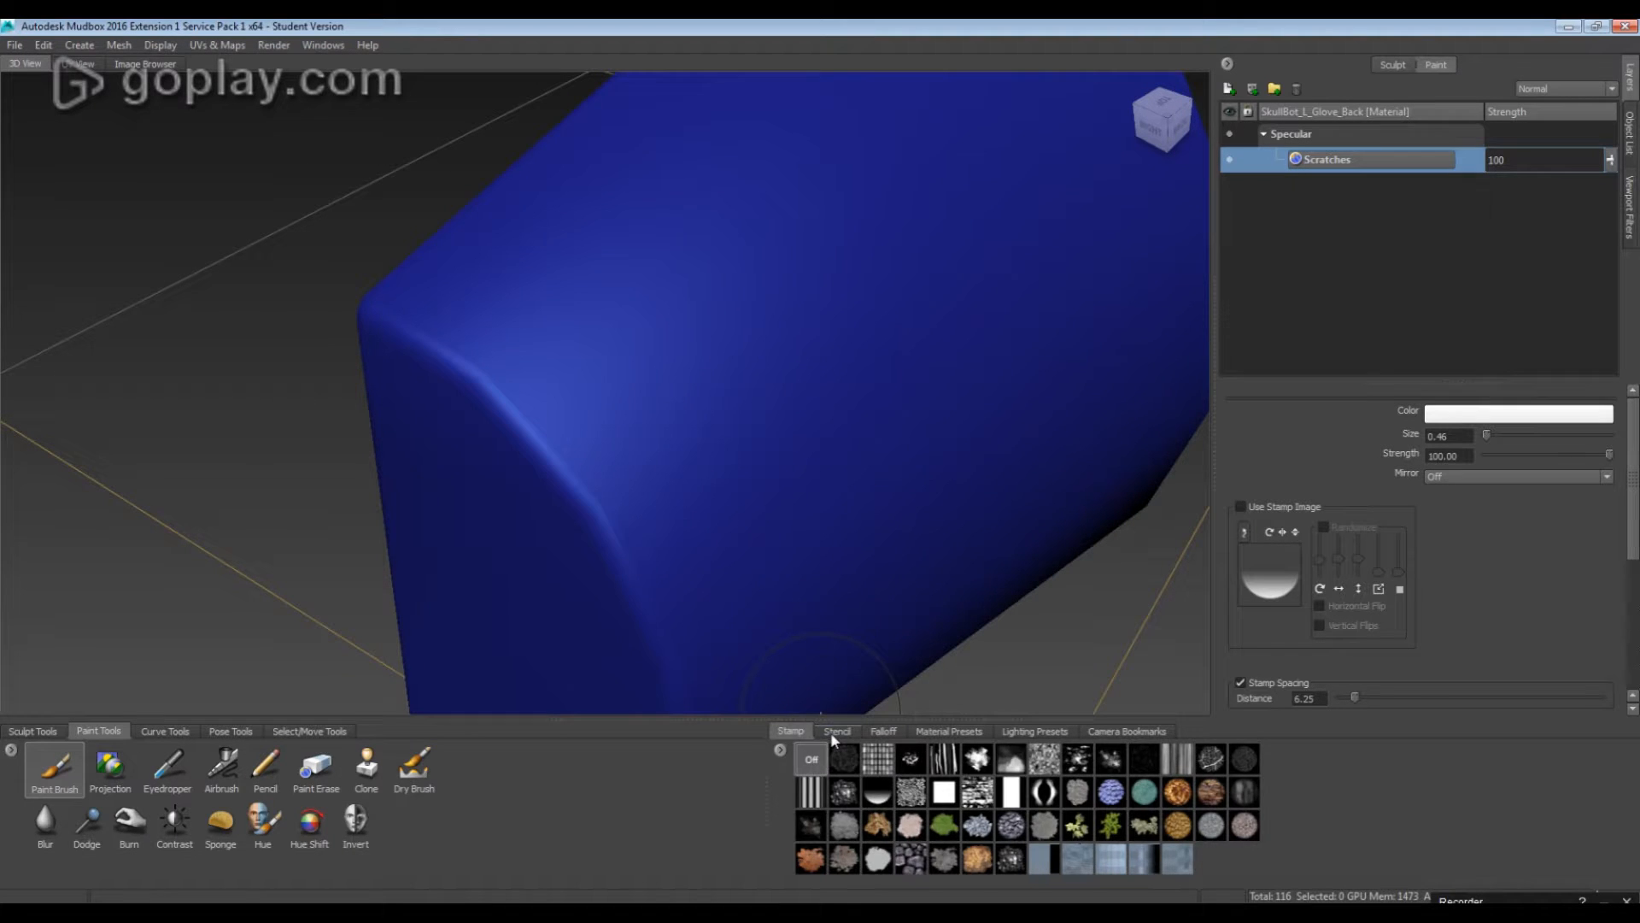
Try the bw_streaked stencil with one stroke across the panel and undo it
left_click(834, 731)
left_click(911, 792)
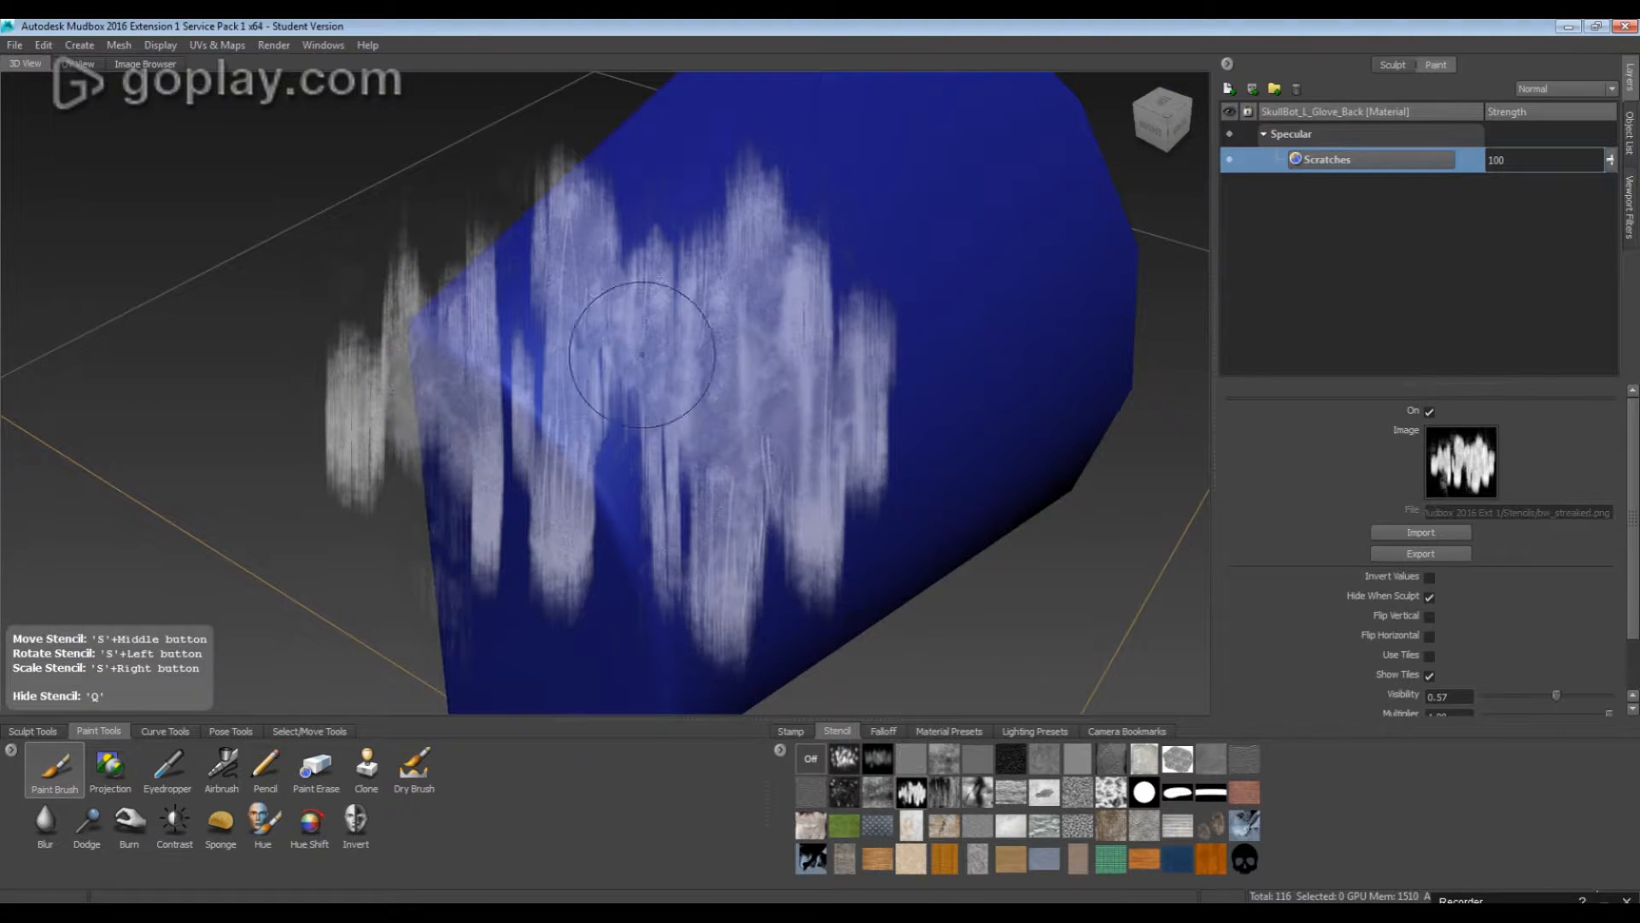
left_click_drag(763, 315, 650, 235, "alt")
mouse_move(709, 291)
left_mouse_down()
mouse_move(752, 401)
mouse_move(735, 470)
mouse_move(760, 521)
mouse_move(962, 525)
mouse_move(723, 462)
mouse_move(760, 521)
mouse_move(776, 263)
mouse_move(890, 309)
mouse_move(747, 344)
mouse_move(723, 295)
mouse_move(827, 229)
left_mouse_up()
key("q")
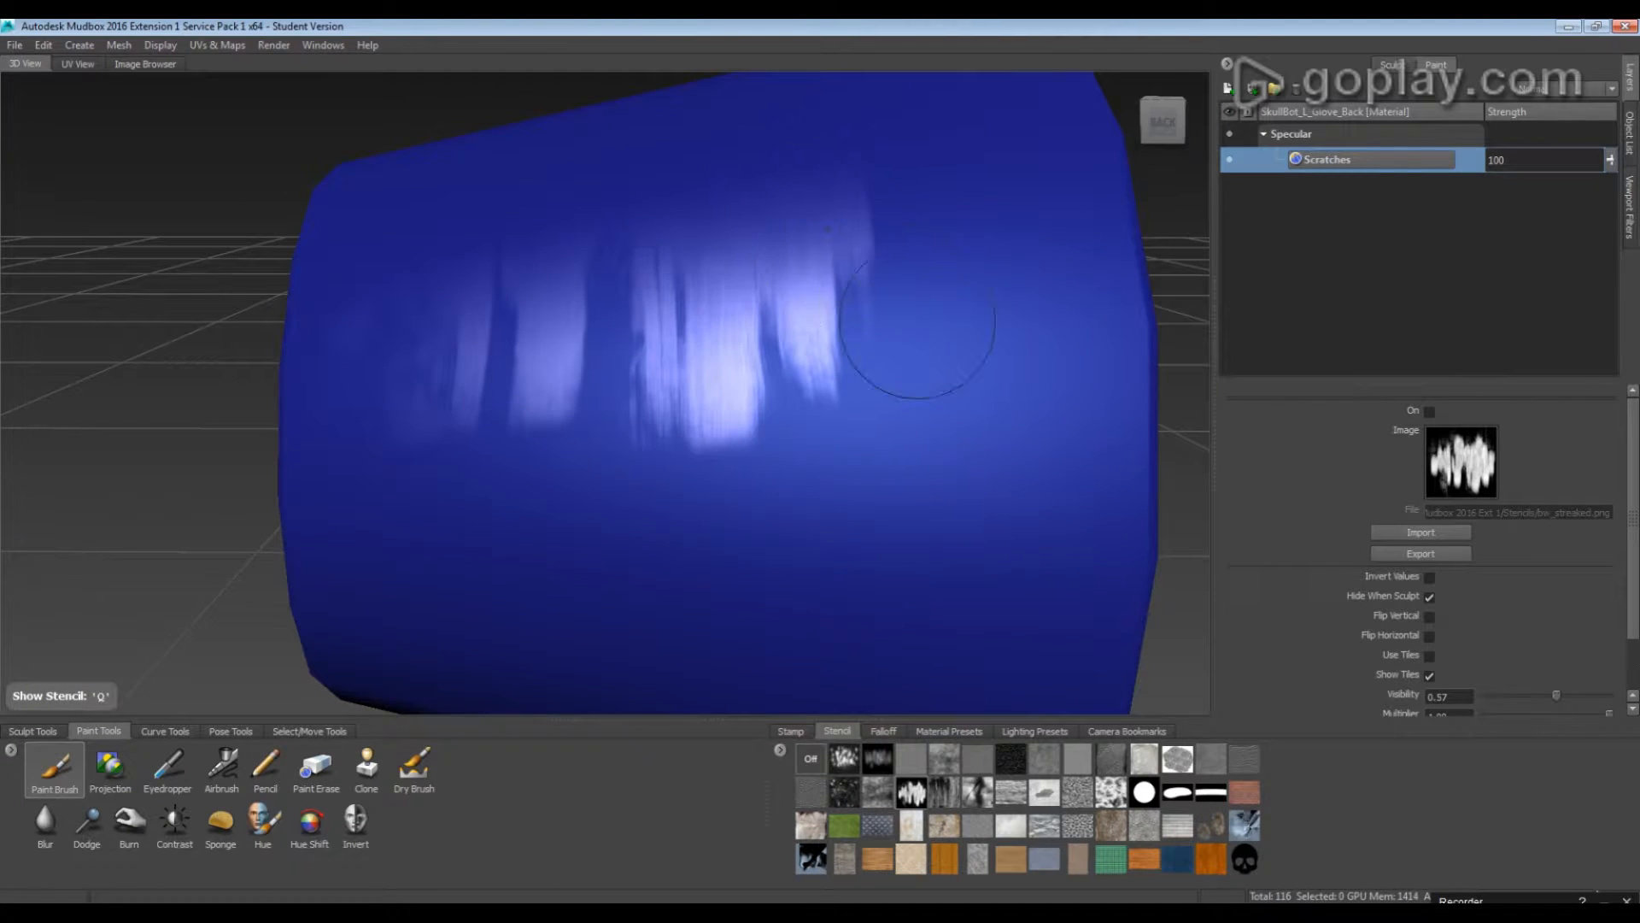
key("ctrl+z")
key("ctrl+z")
key("q")
Create a 4096 paint layer in the Specular channel, saved as TIFF [16 bit Integer, RGBA]
right_click_drag(977, 337, 749, 345, "alt")
left_click_drag(748, 345, 888, 288, "alt")
left_click(1228, 88)
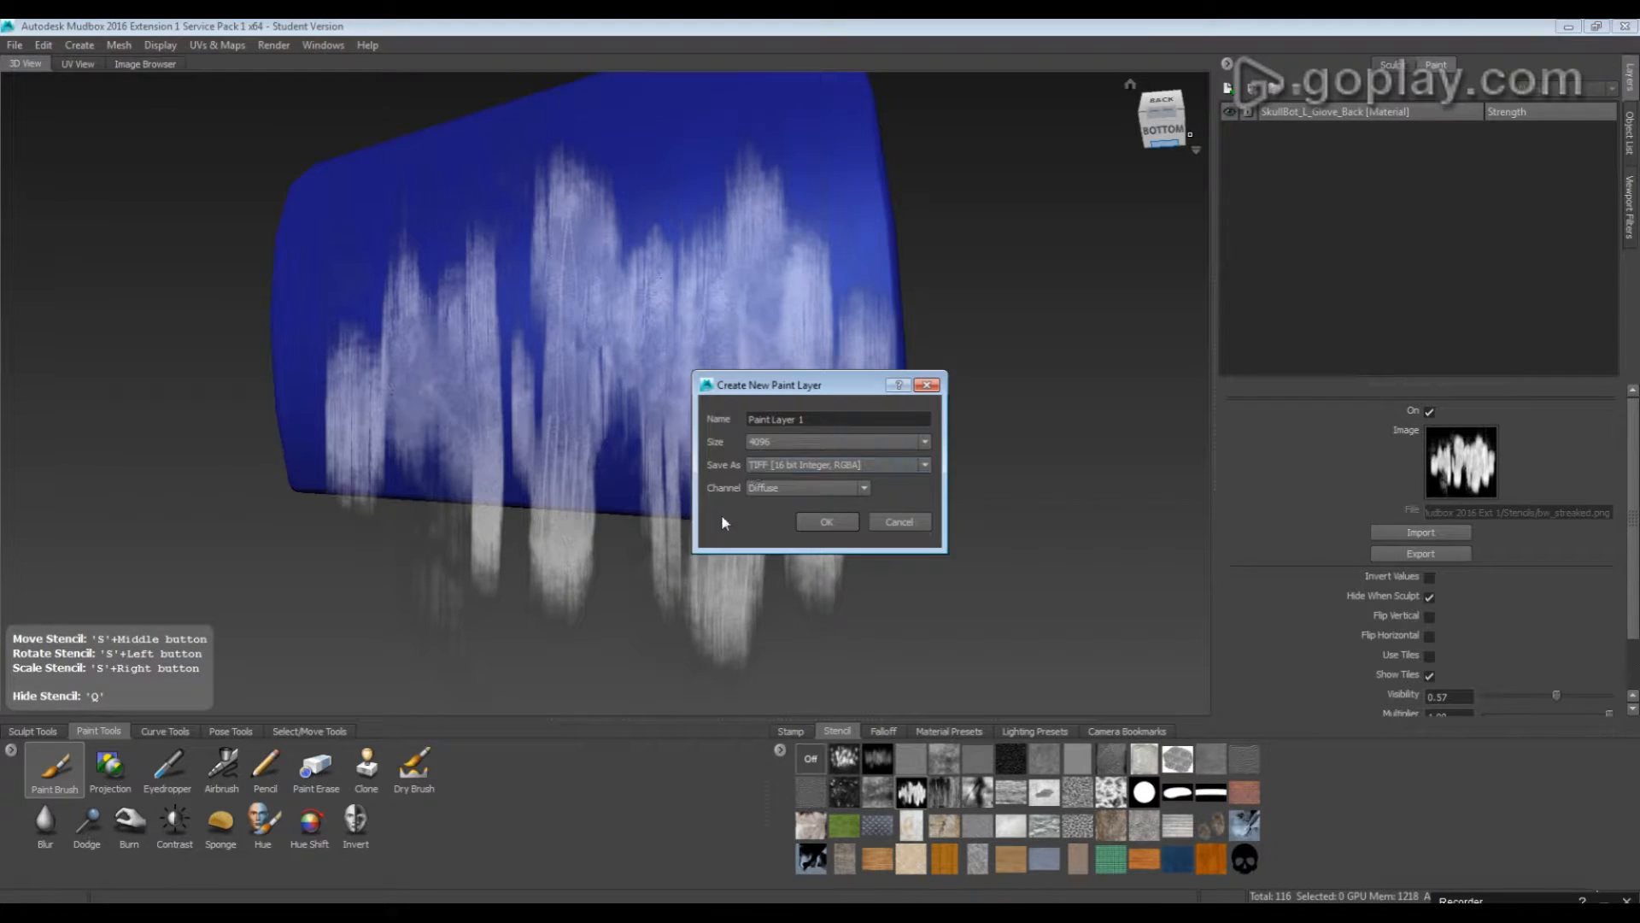
left_click(796, 466)
left_click(796, 468)
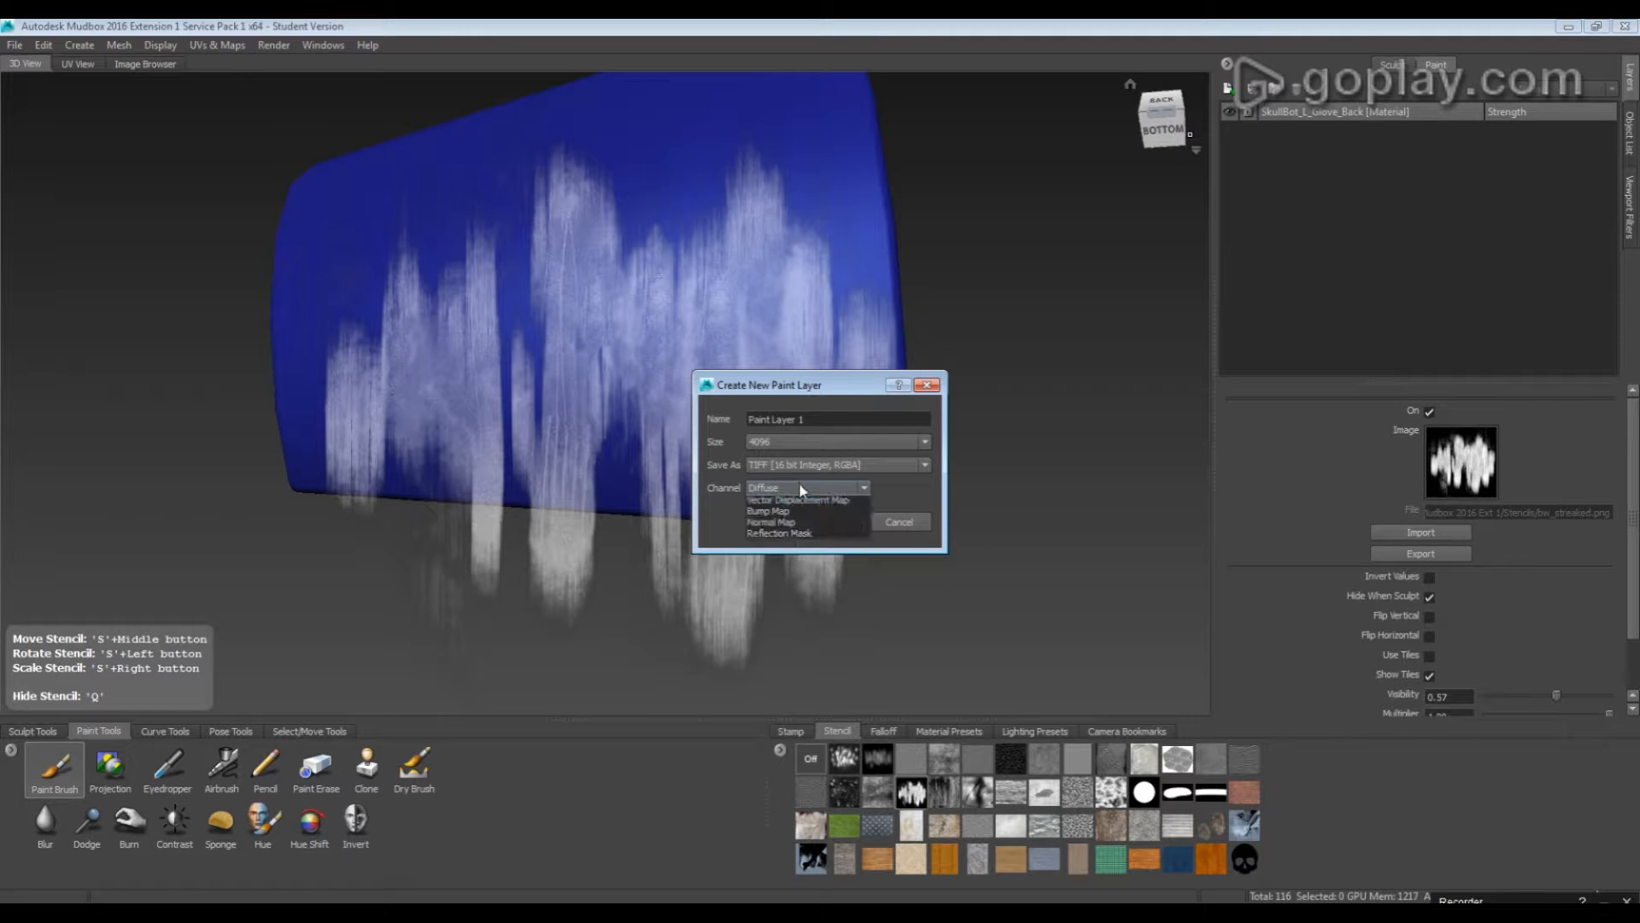
left_click(784, 515)
left_click(820, 521)
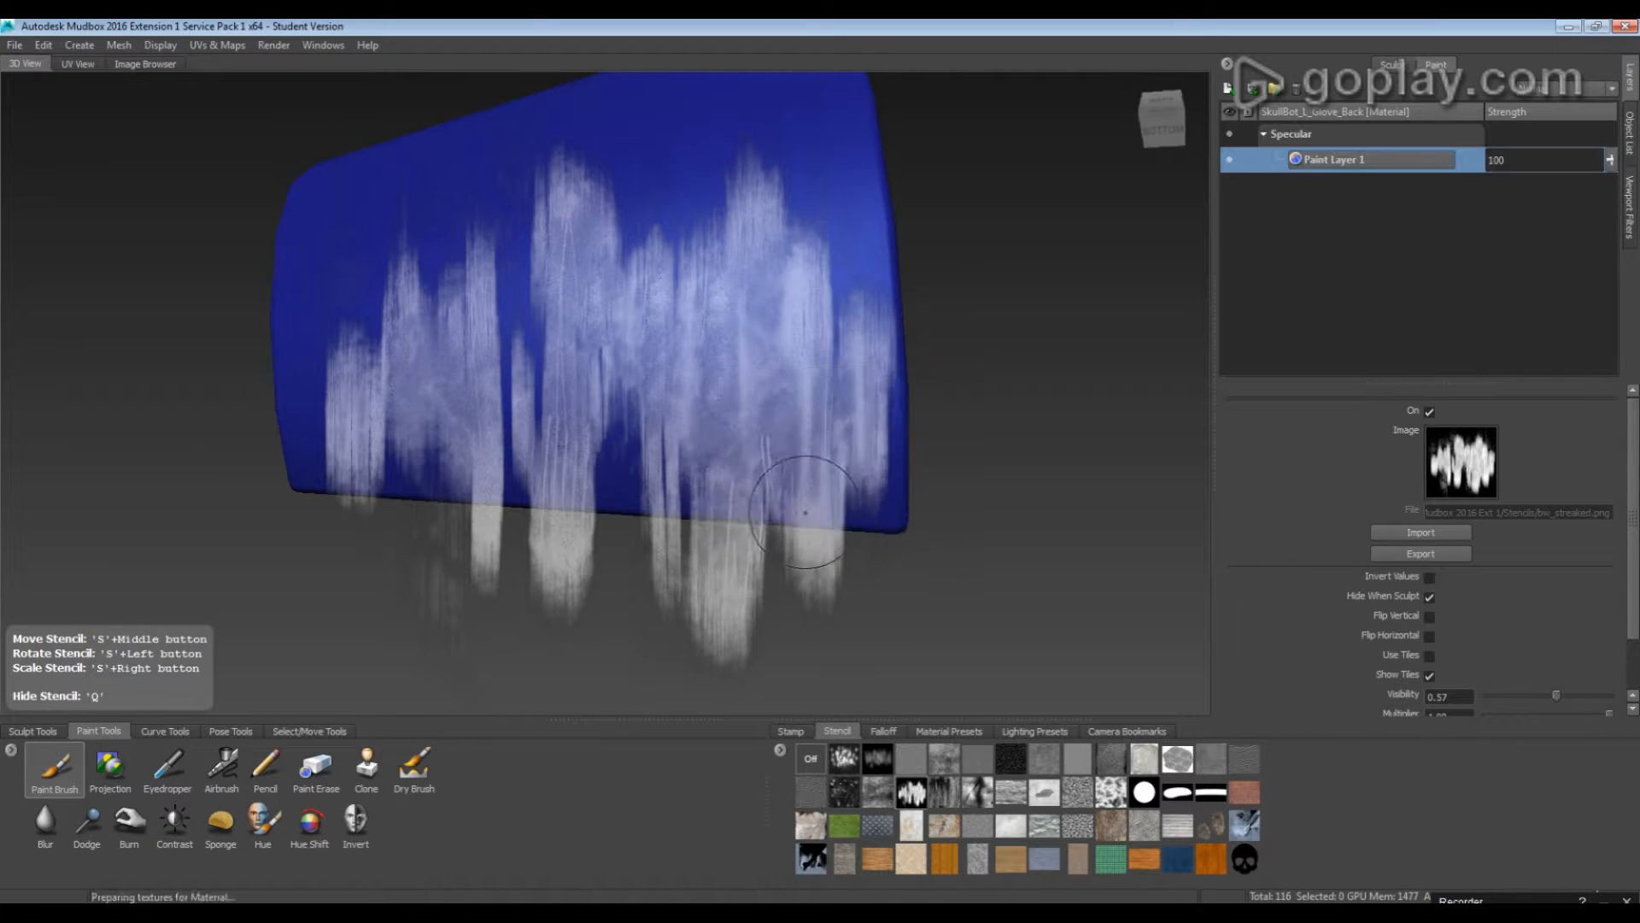
Try several lighting presets on the blue panel while viewing it from different angles
mouse_move(805, 398)
left_mouse_down("alt")
mouse_move(768, 365)
mouse_move(973, 467)
mouse_move(761, 551)
mouse_move(860, 694)
left_mouse_up("alt")
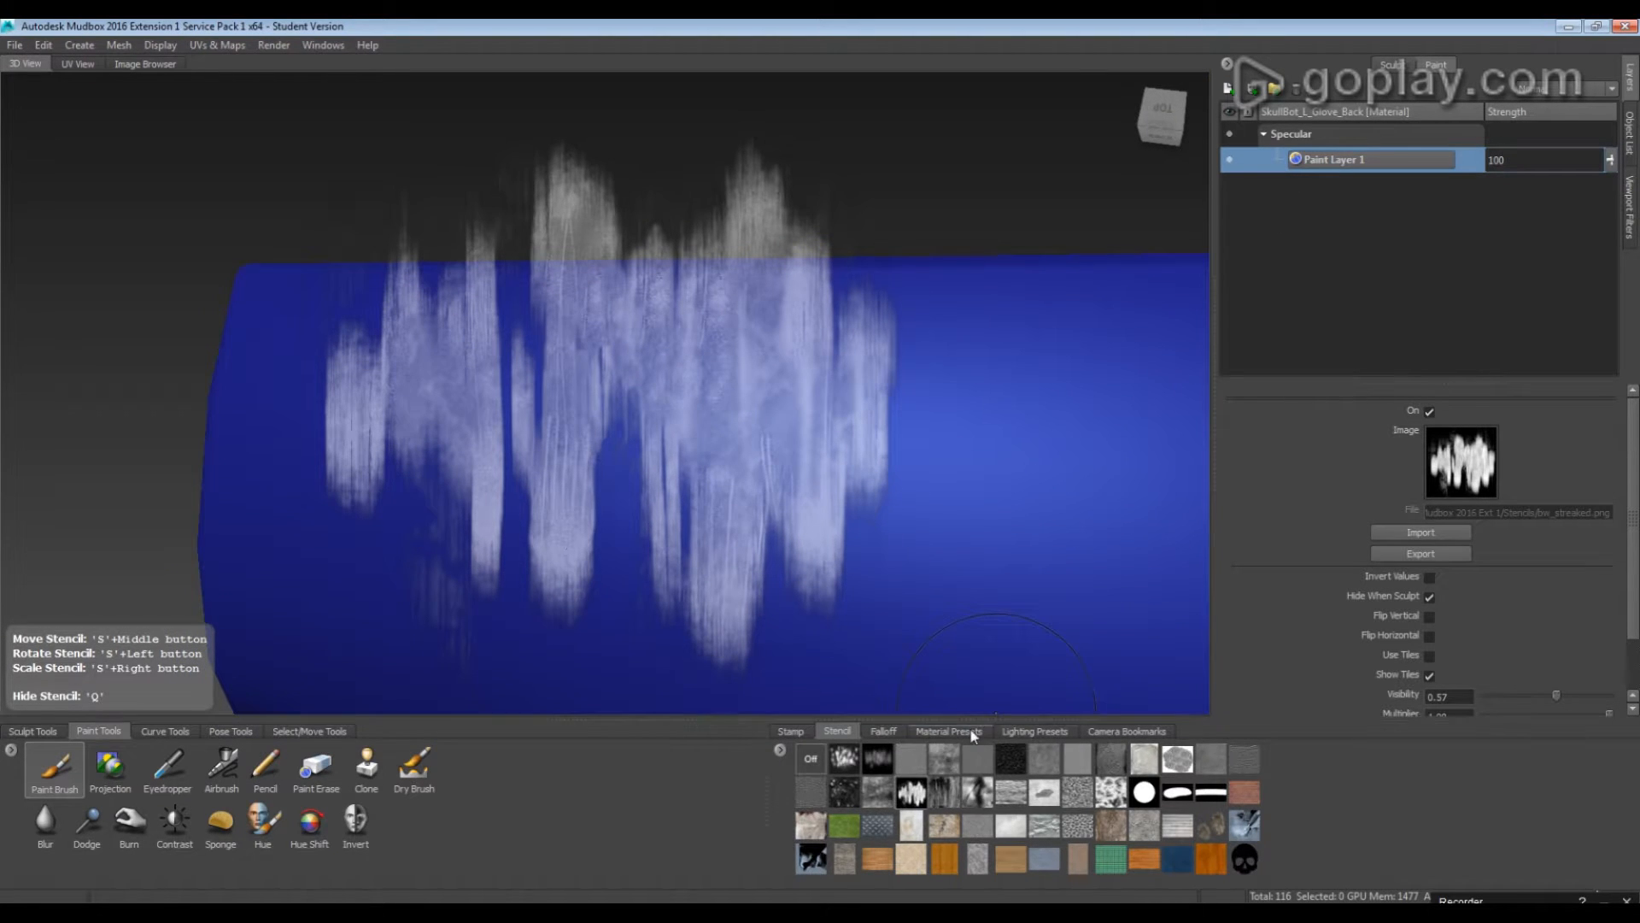
left_click(1030, 733)
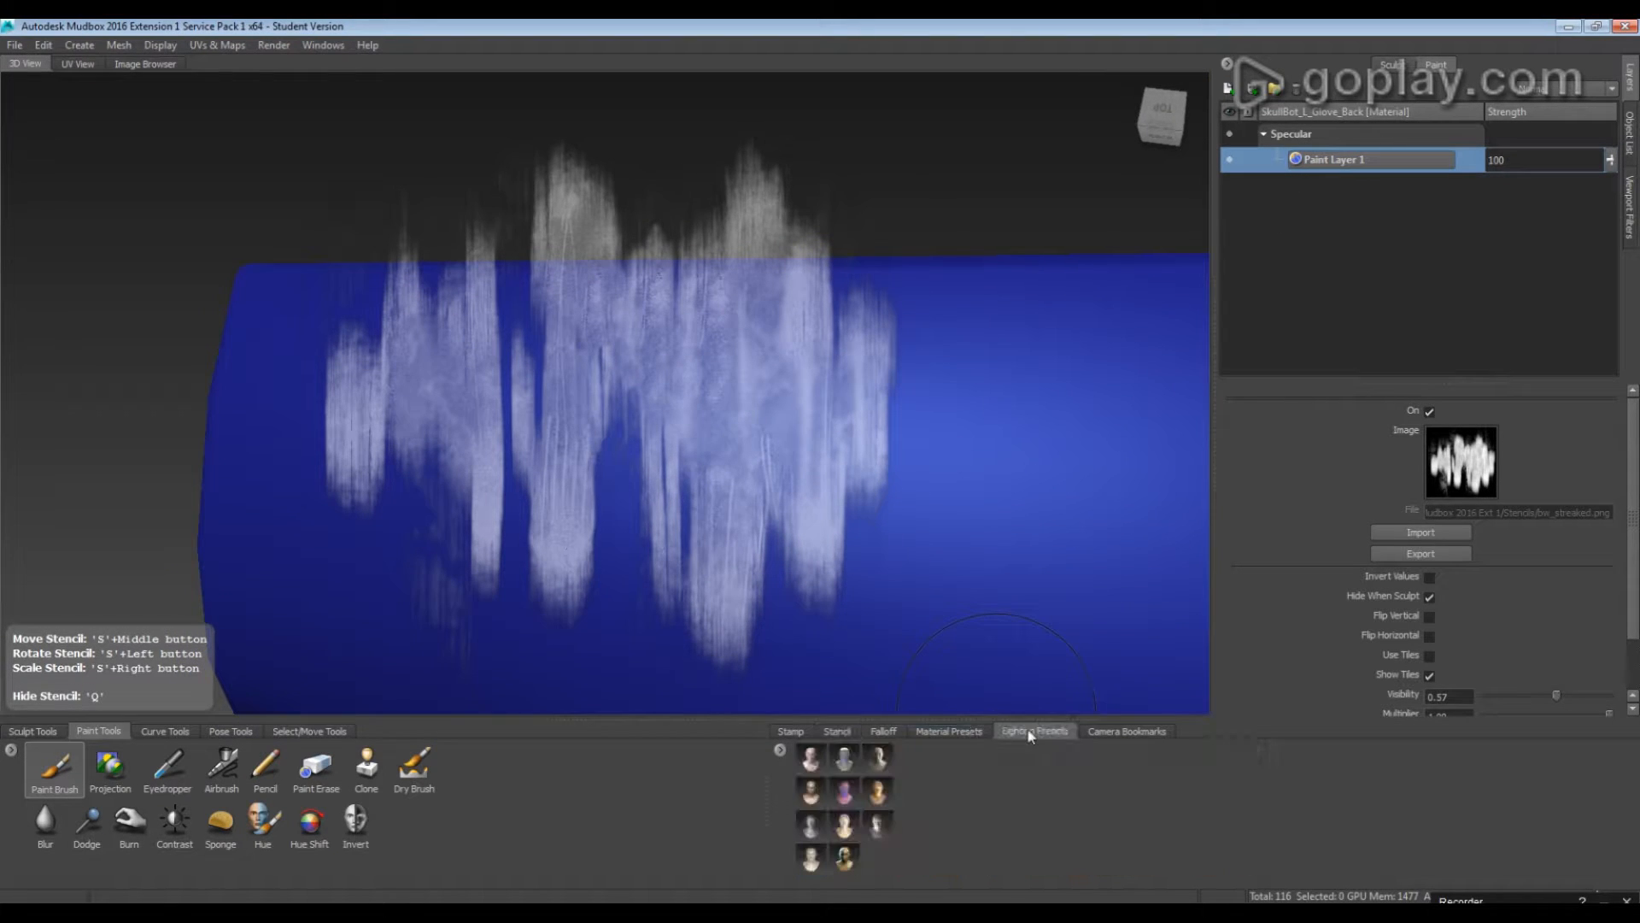
left_click(873, 760)
left_click_drag(853, 569, 907, 711, "alt")
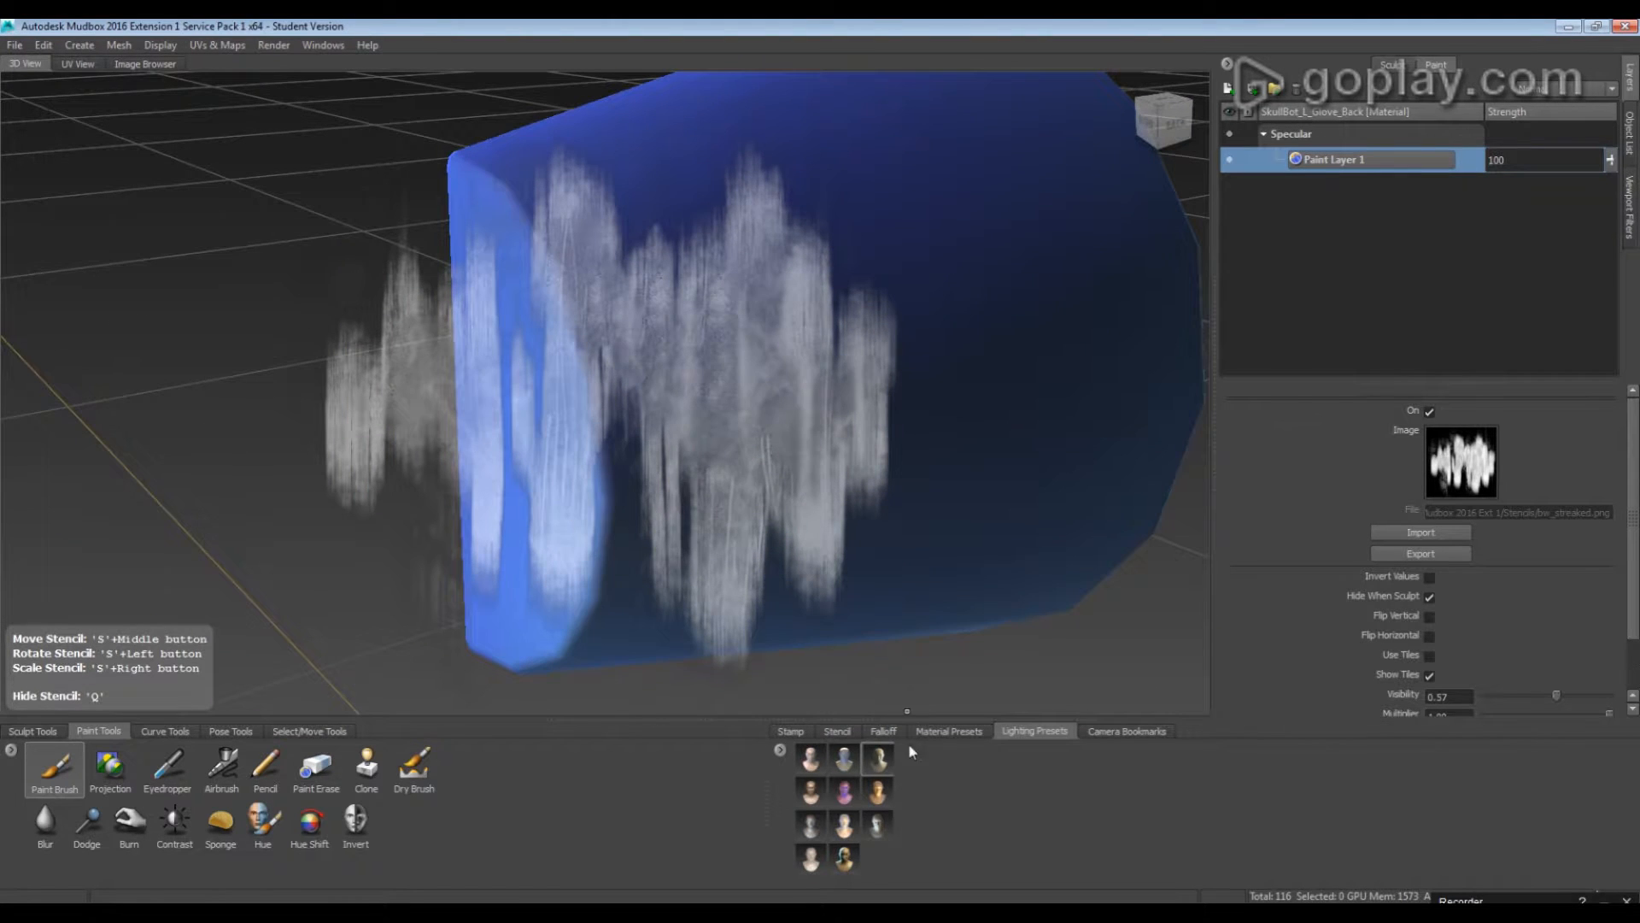
left_click_drag(688, 307, 718, 330, "alt")
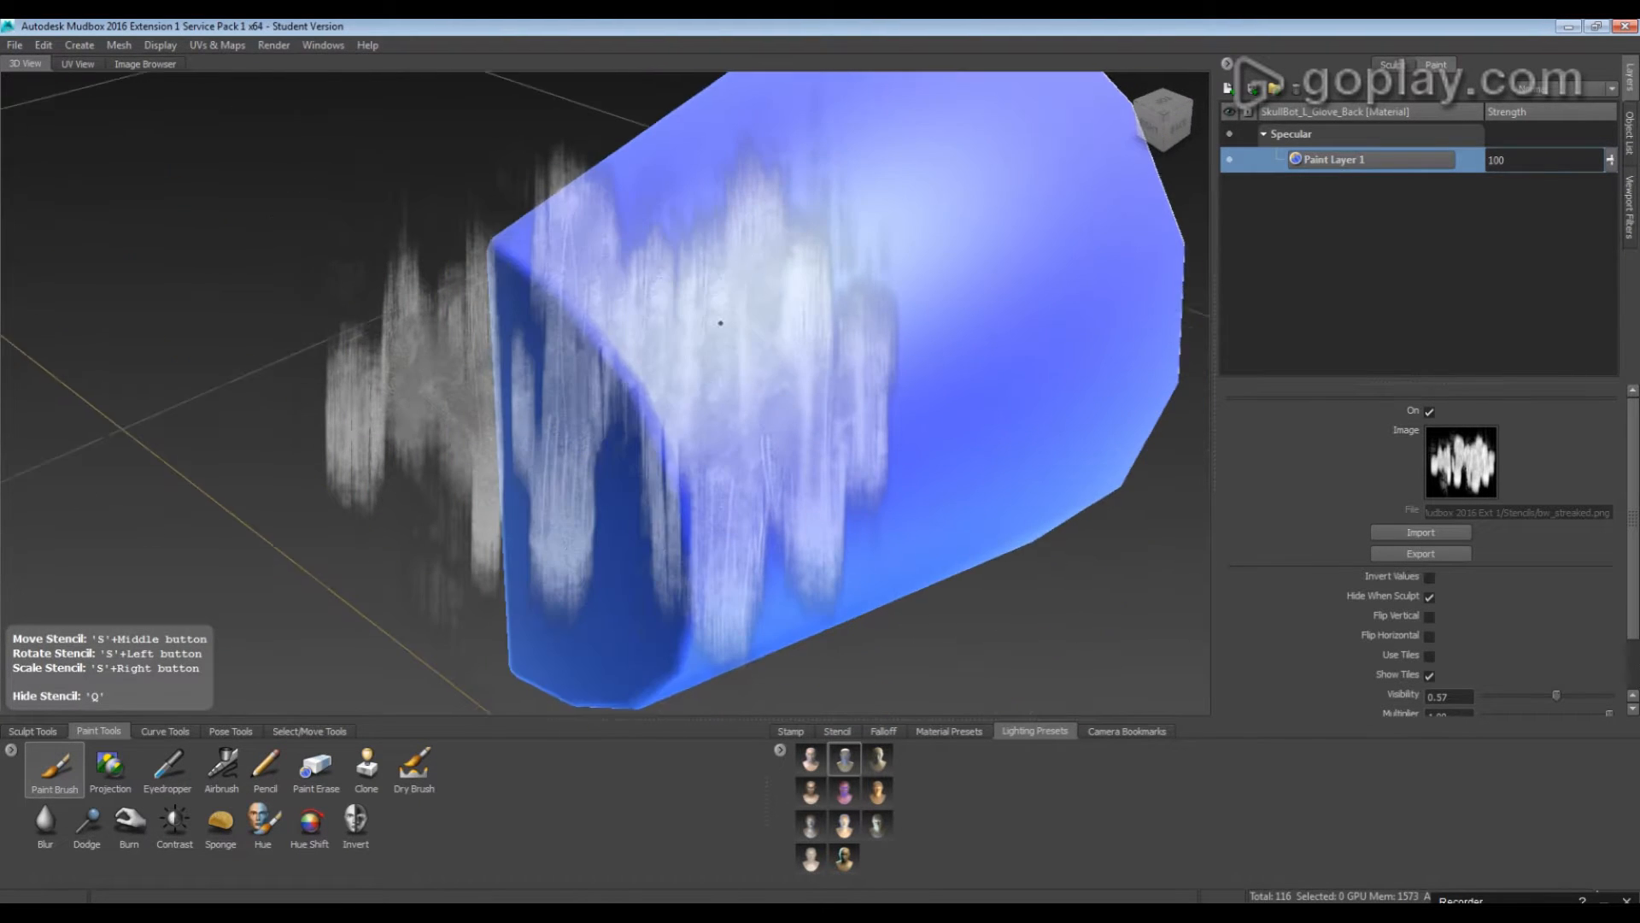
left_click(813, 827)
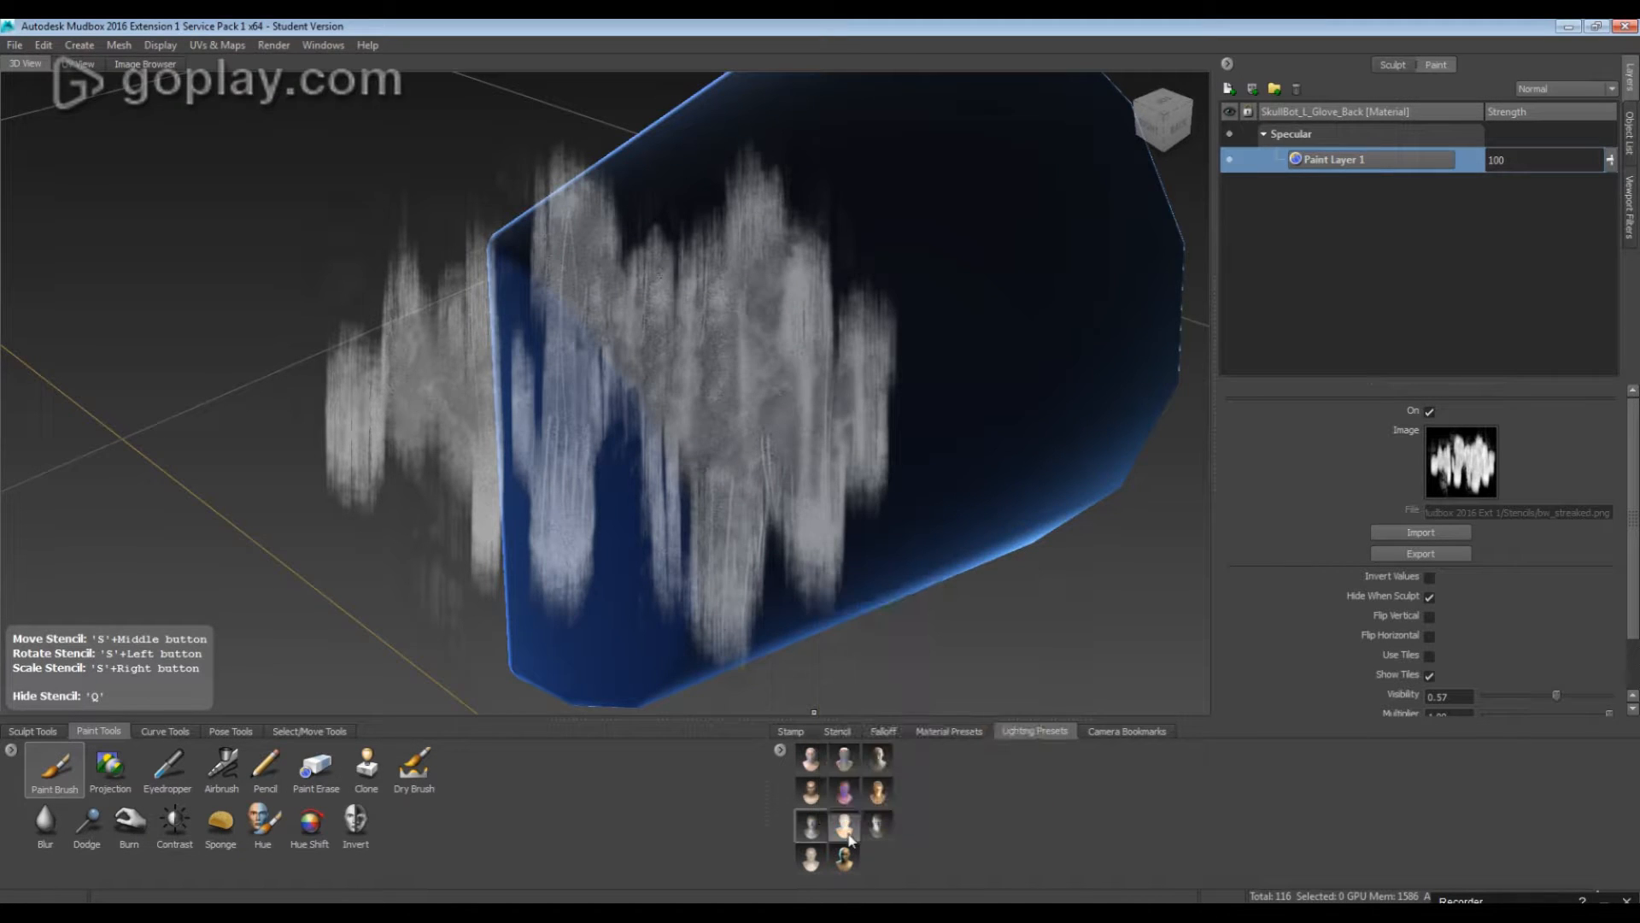
Hide the stencil overlay and examine how the light falls on the panel's end face and curved edge
mouse_move(637, 256)
left_mouse_down("alt")
mouse_move(673, 307)
mouse_move(598, 452)
left_mouse_up("alt")
key("q")
left_click_drag(732, 549, 461, 534, "alt")
left_click_drag(586, 547, 732, 577, "alt")
key("q")
middle_click_drag(732, 577, 815, 629, "alt")
right_click_drag(816, 629, 854, 573, "alt")
middle_click_drag(853, 572, 791, 504, "alt")
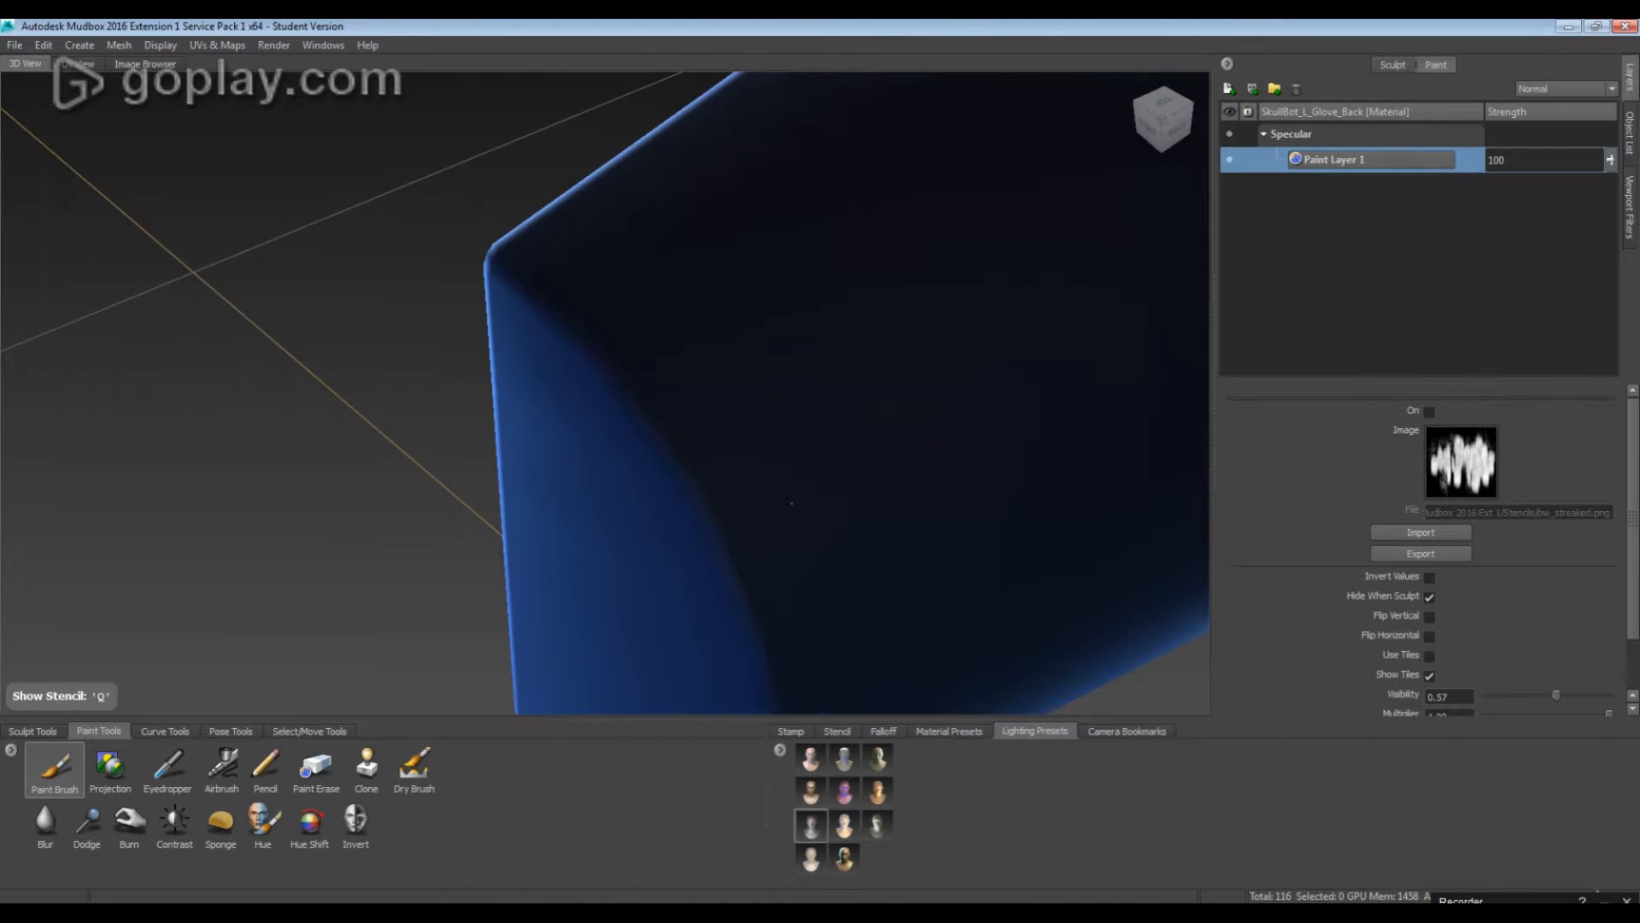
Apply the Default lighting preset and check the panel's shading from several angles
left_click(811, 789)
scroll(794, 434, "down", 2)
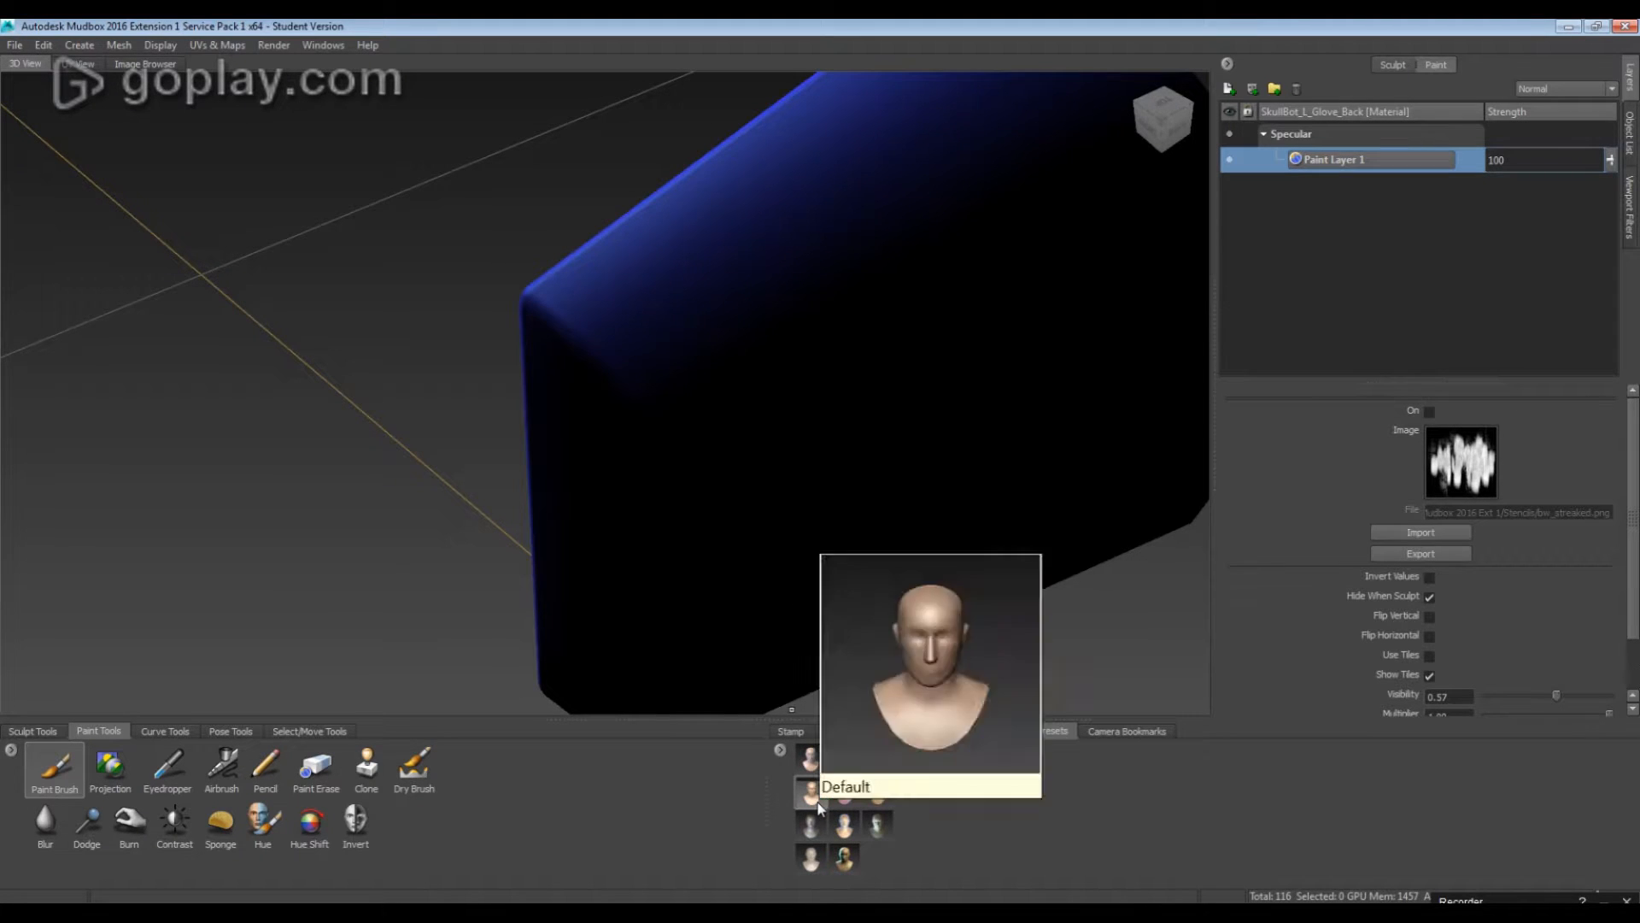
left_click_drag(658, 504, 615, 384, "alt")
right_click_drag(616, 385, 566, 434, "alt")
mouse_move(567, 435)
left_mouse_down("alt")
mouse_move(681, 491)
mouse_move(761, 478)
left_mouse_up("alt")
right_click_drag(760, 479, 838, 472, "alt")
middle_click_drag(838, 473, 772, 506, "alt")
left_click_drag(598, 388, 528, 382, "alt")
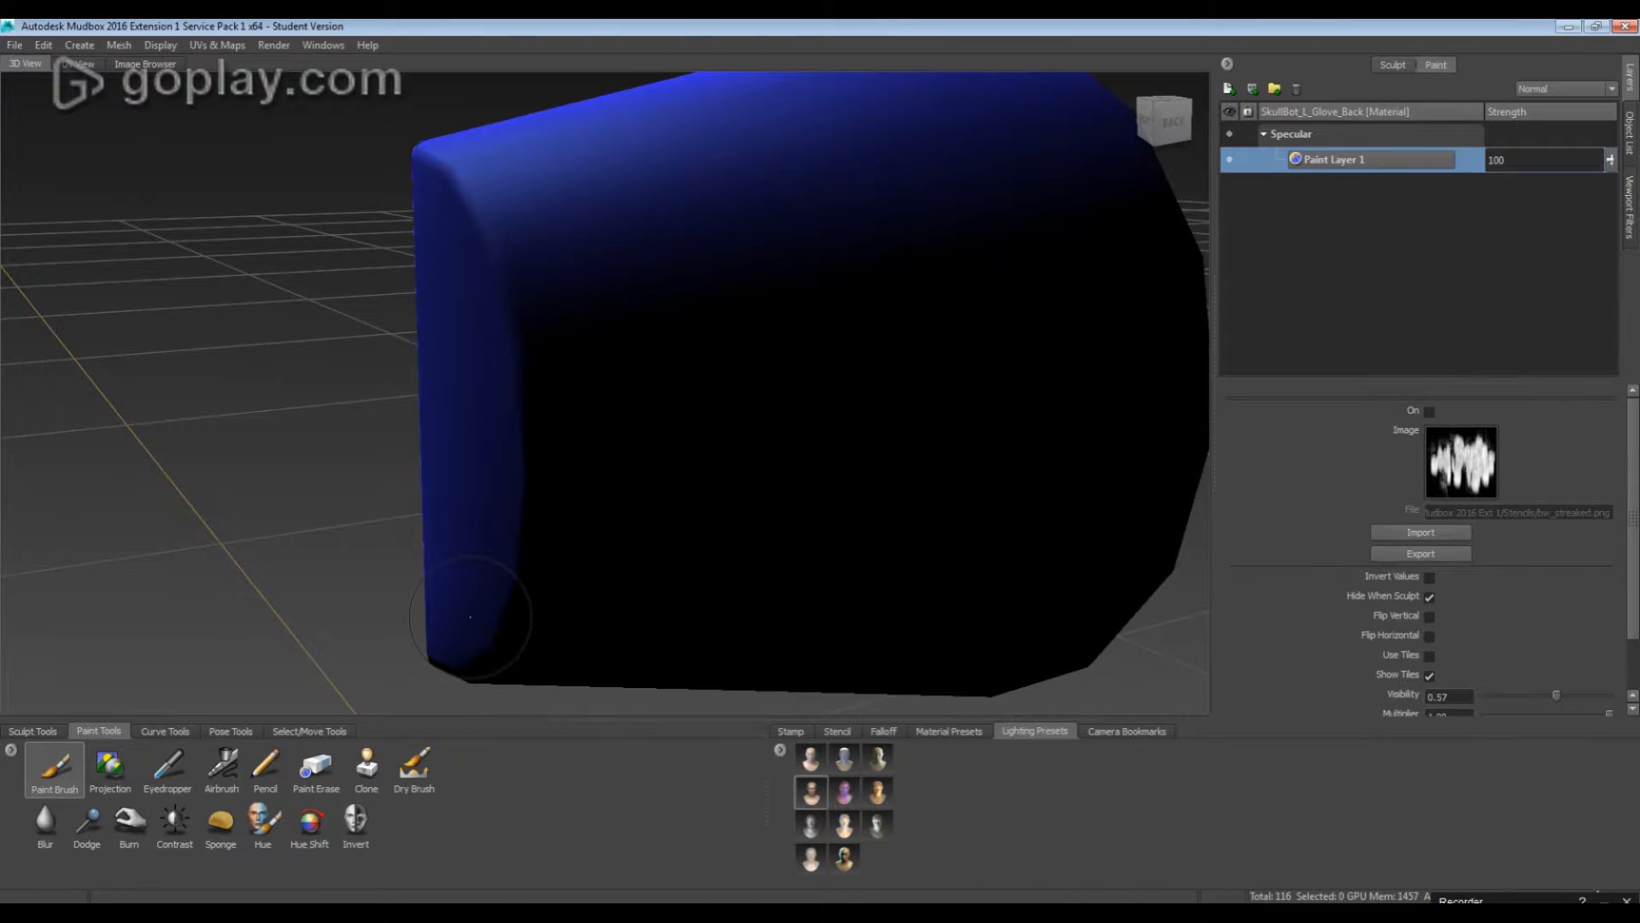
Delete the specular paint layer and create a new paint layer in the Diffuse channel
left_click(790, 732)
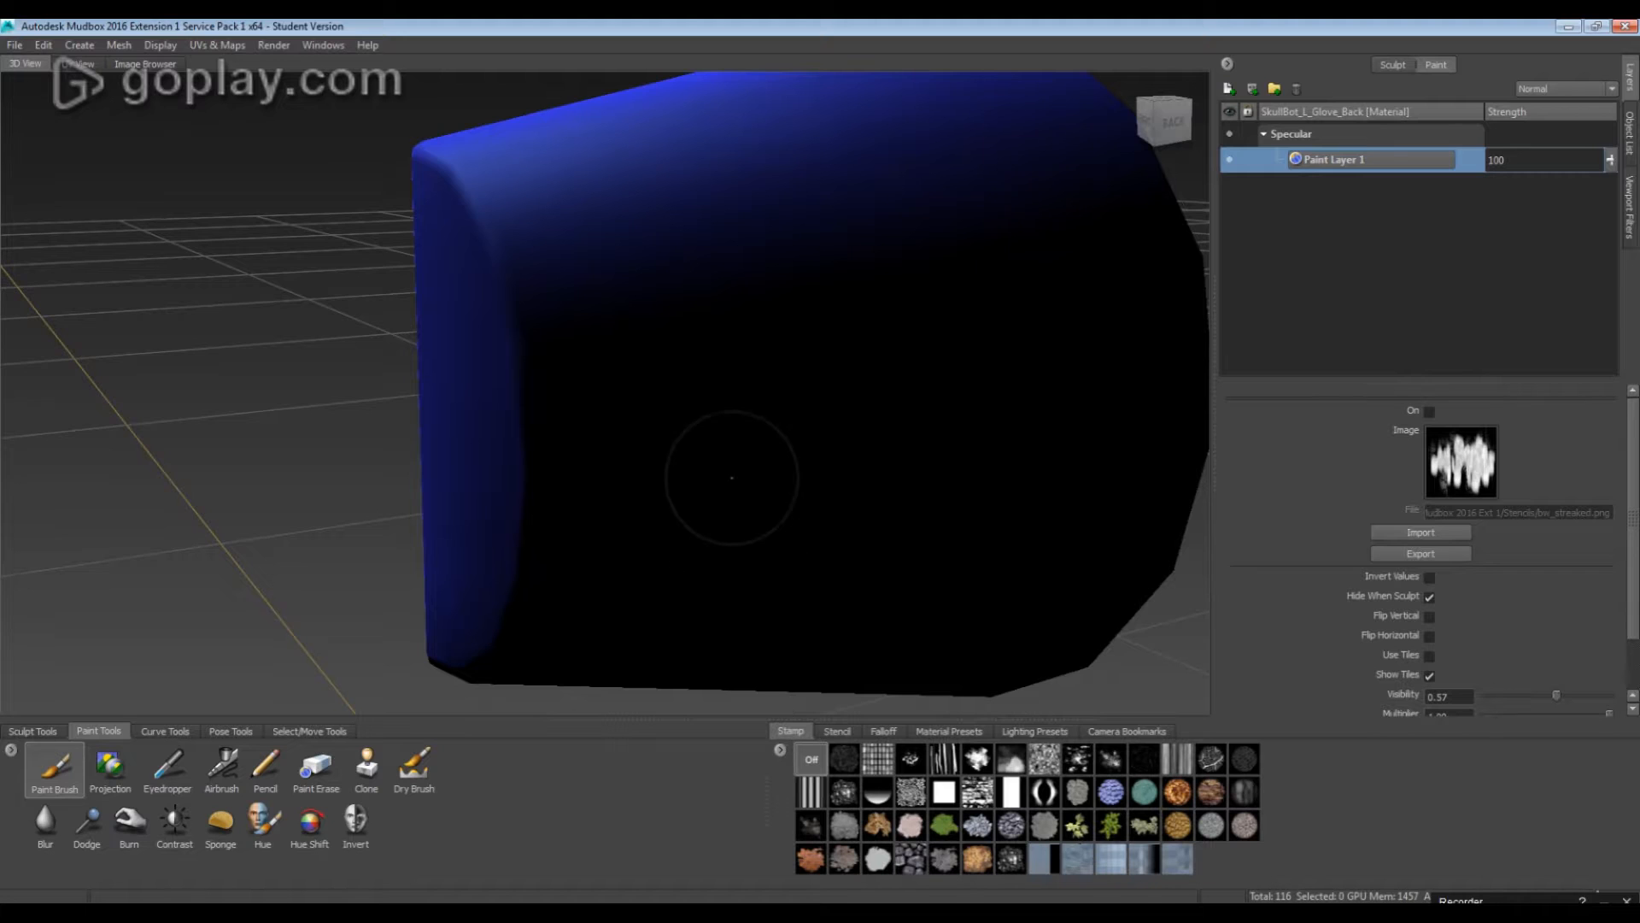
left_click_drag(732, 477, 952, 377, "alt")
right_click(1310, 162)
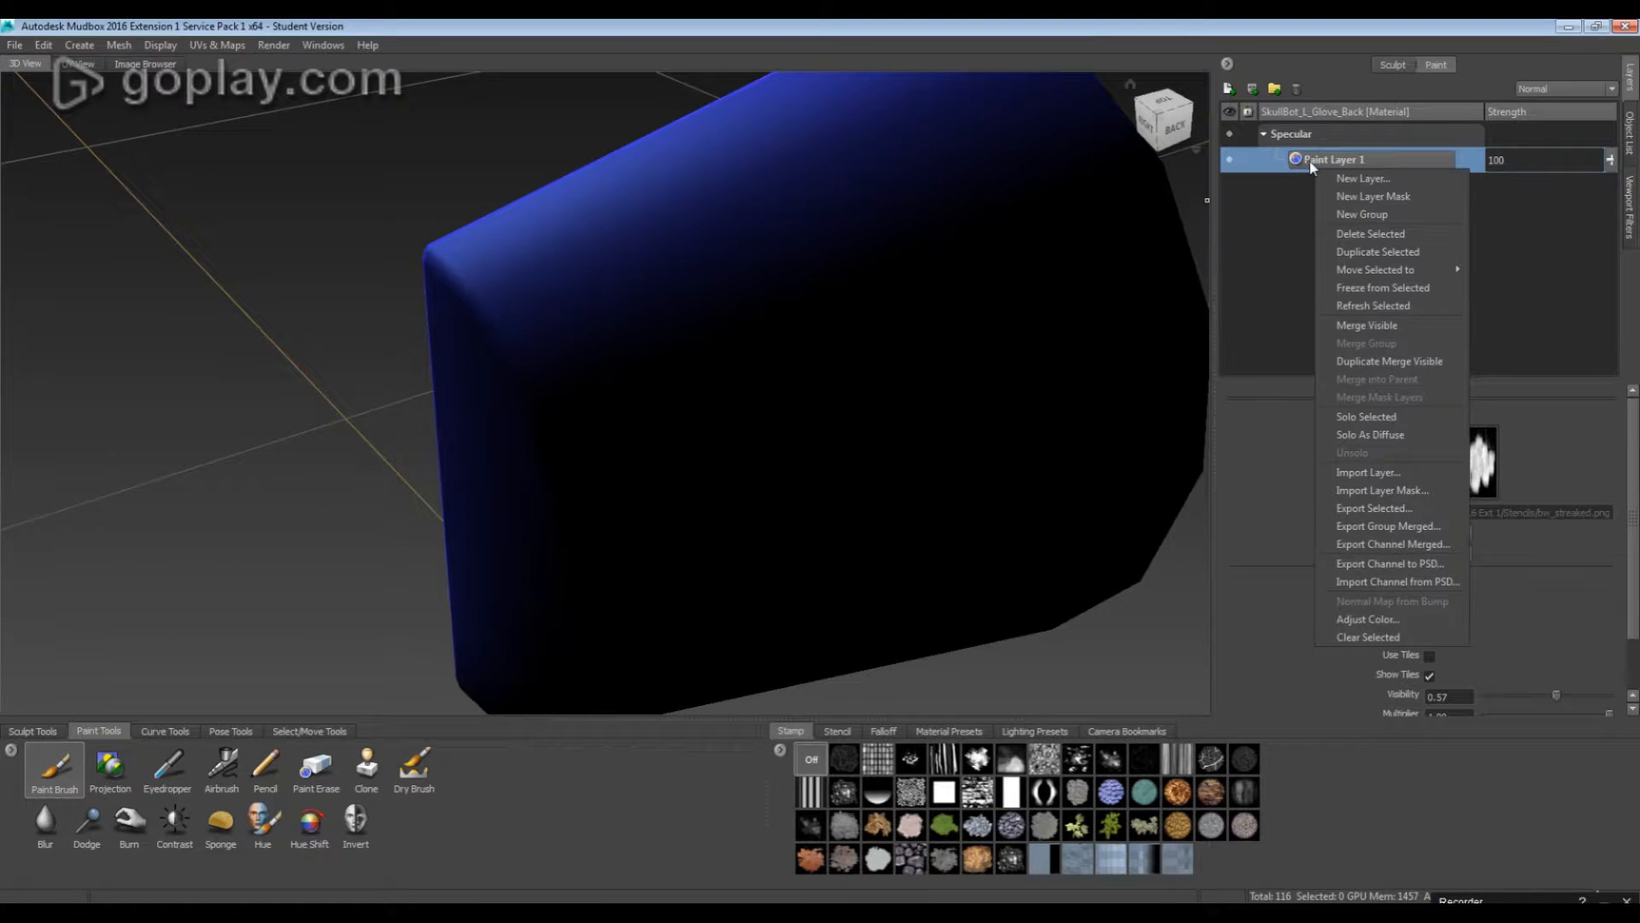
left_click(1354, 233)
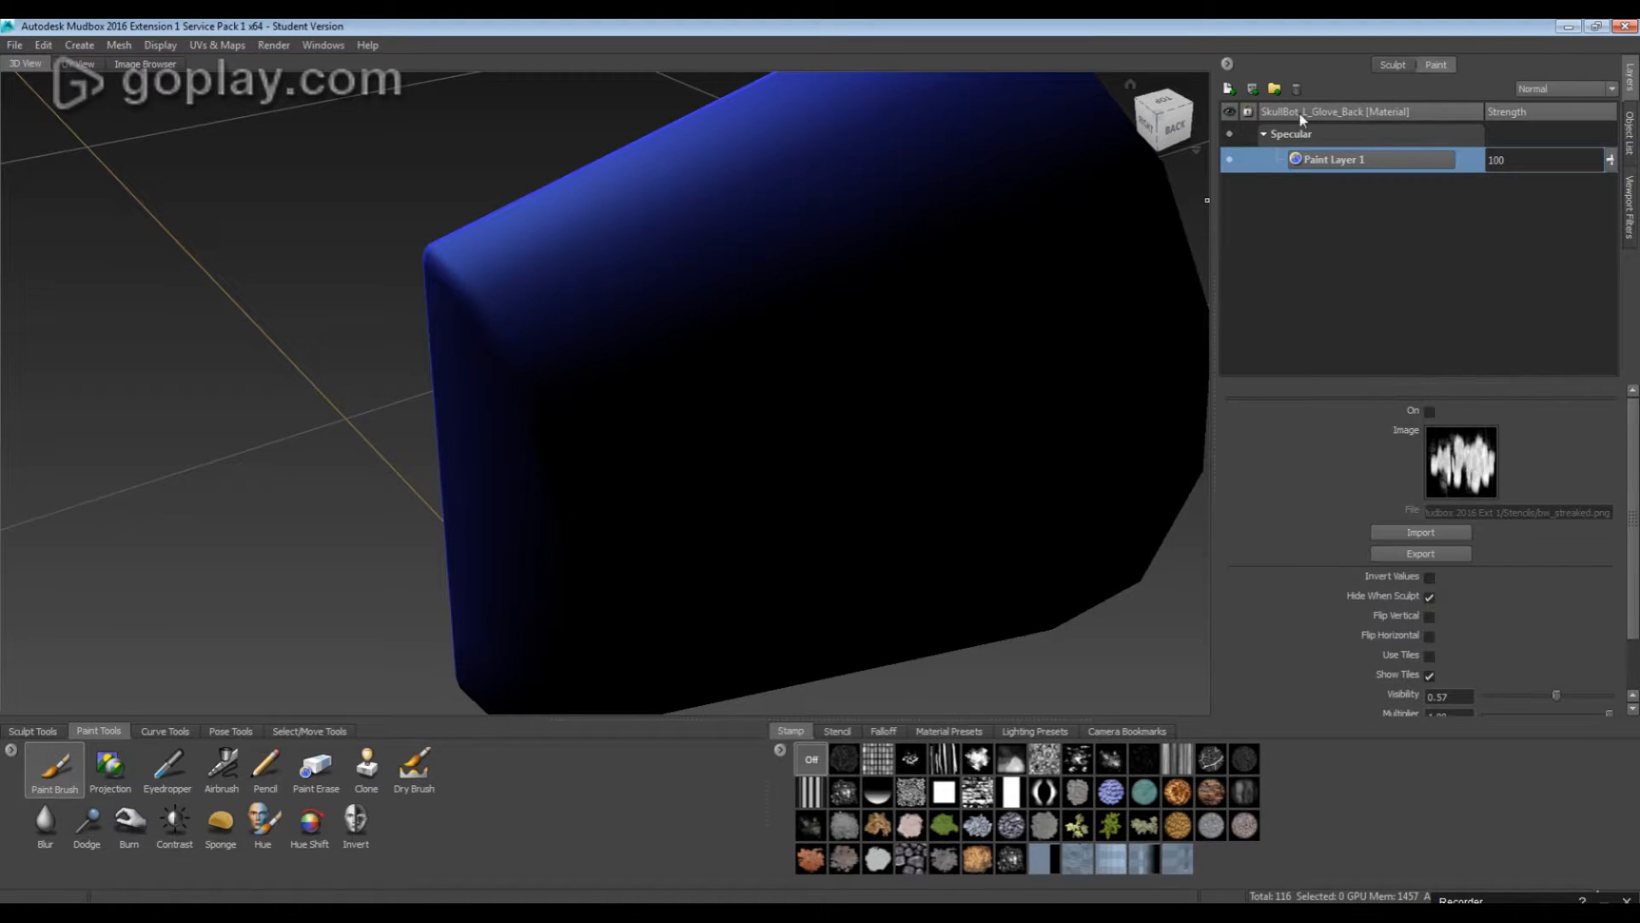
left_click(1234, 89)
left_click(826, 521)
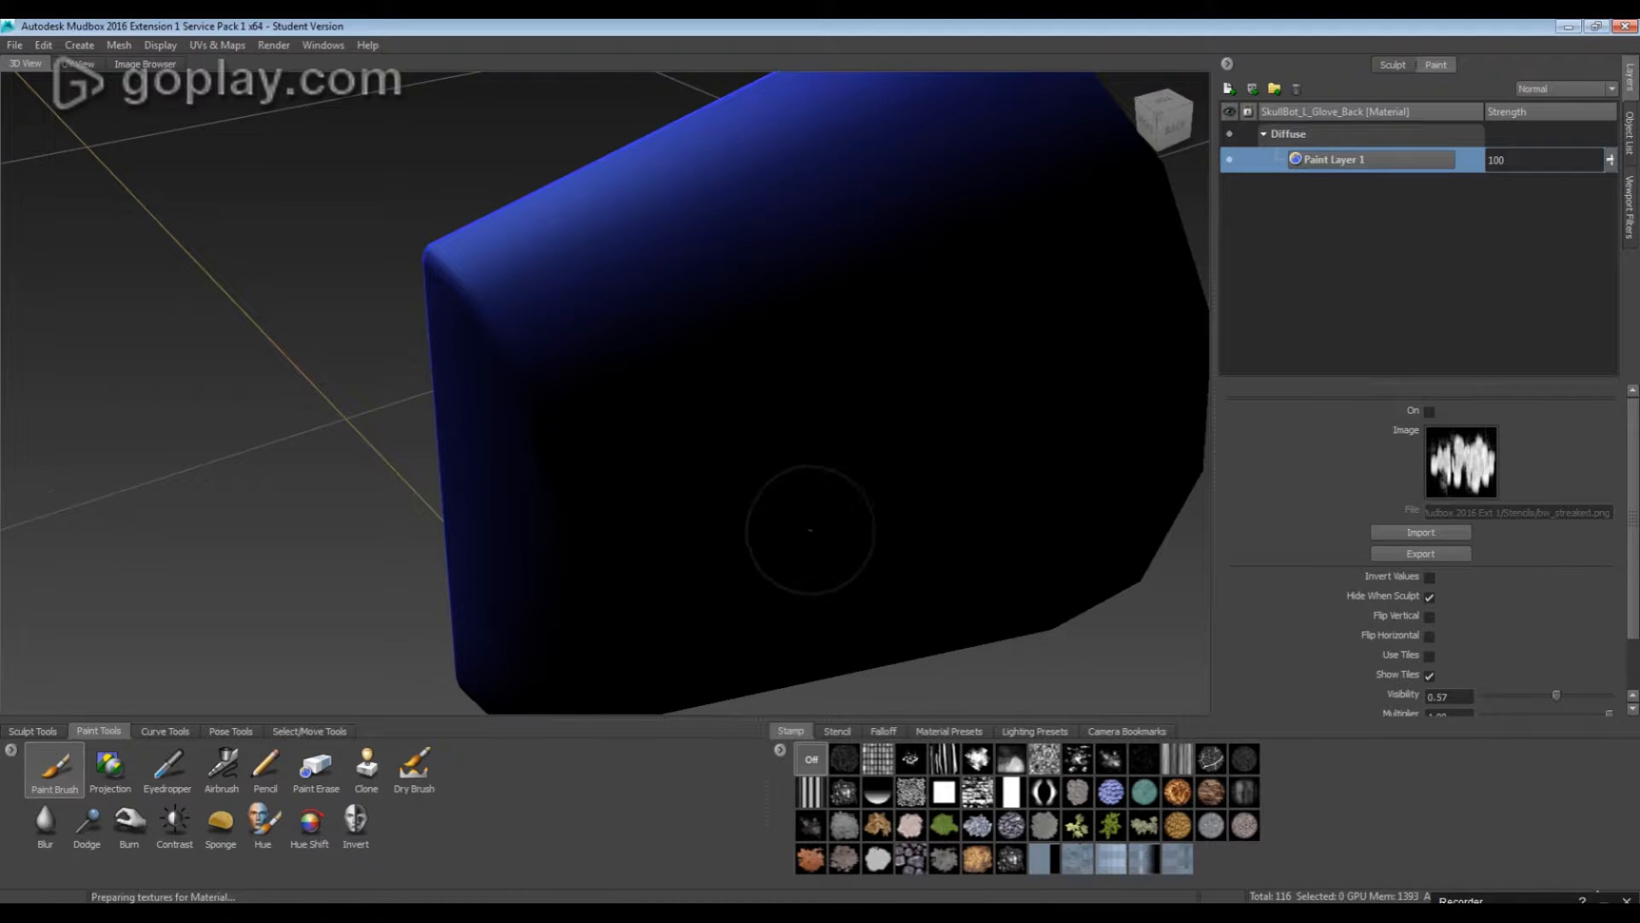
Test a plain stroke near the panel's corner and a bw_streaked stencil stroke across the panel, undoing both
left_click_drag(556, 265, 512, 410)
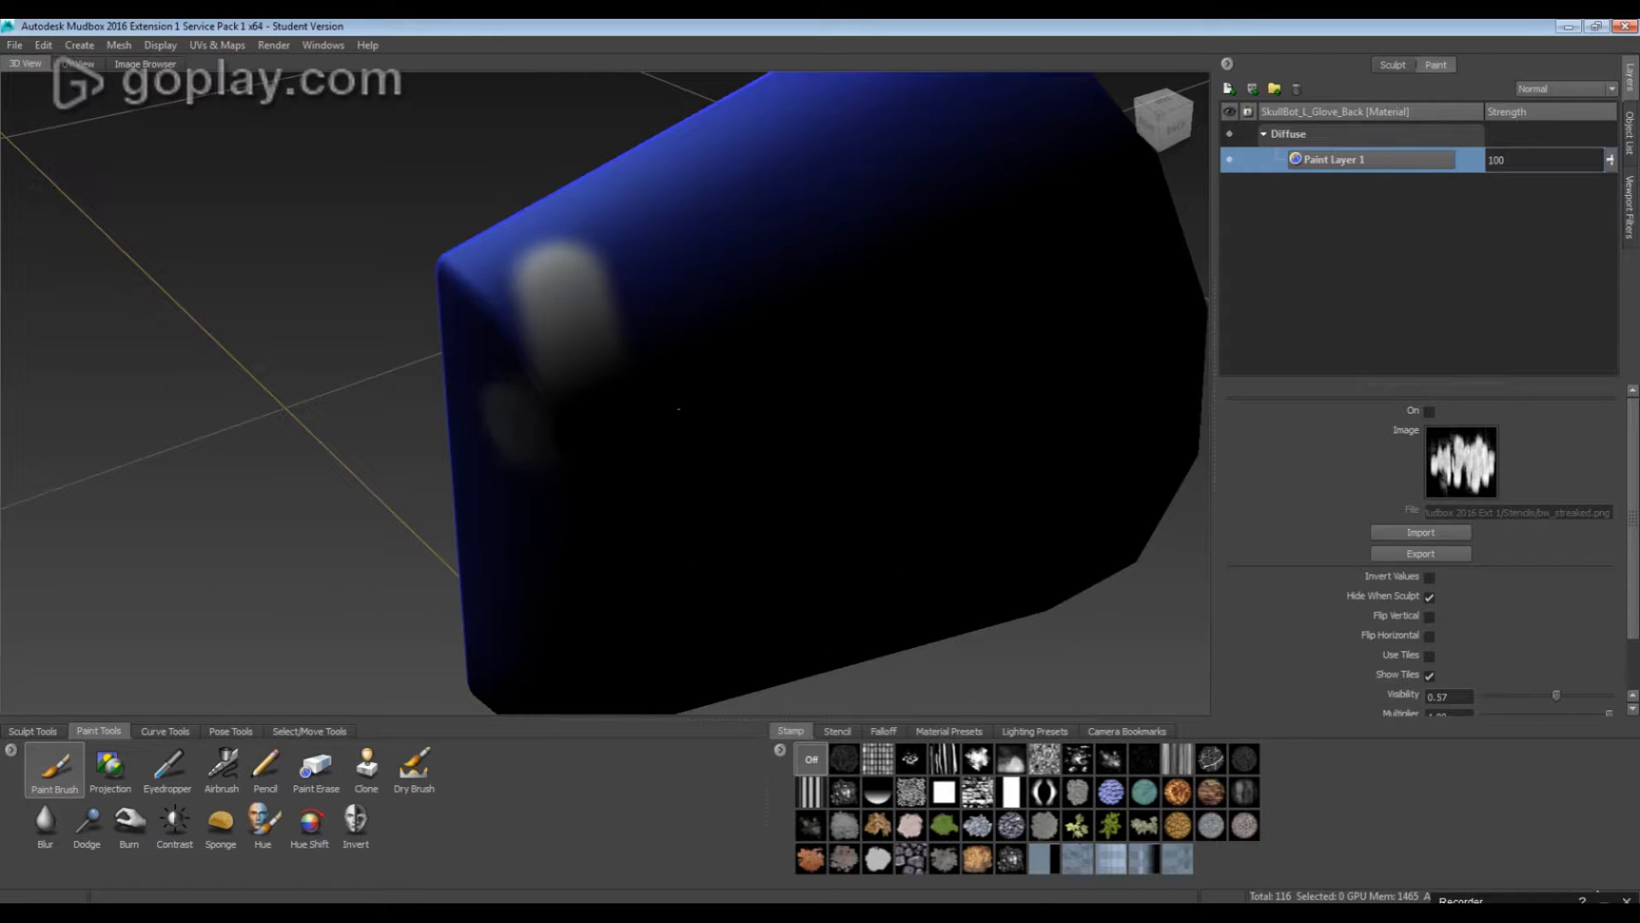
key("ctrl+z")
left_click_drag(866, 593, 740, 630, "alt")
key("q")
mouse_move(787, 366)
left_mouse_down()
mouse_move(811, 357)
mouse_move(842, 291)
mouse_move(547, 256)
mouse_move(965, 420)
left_mouse_up()
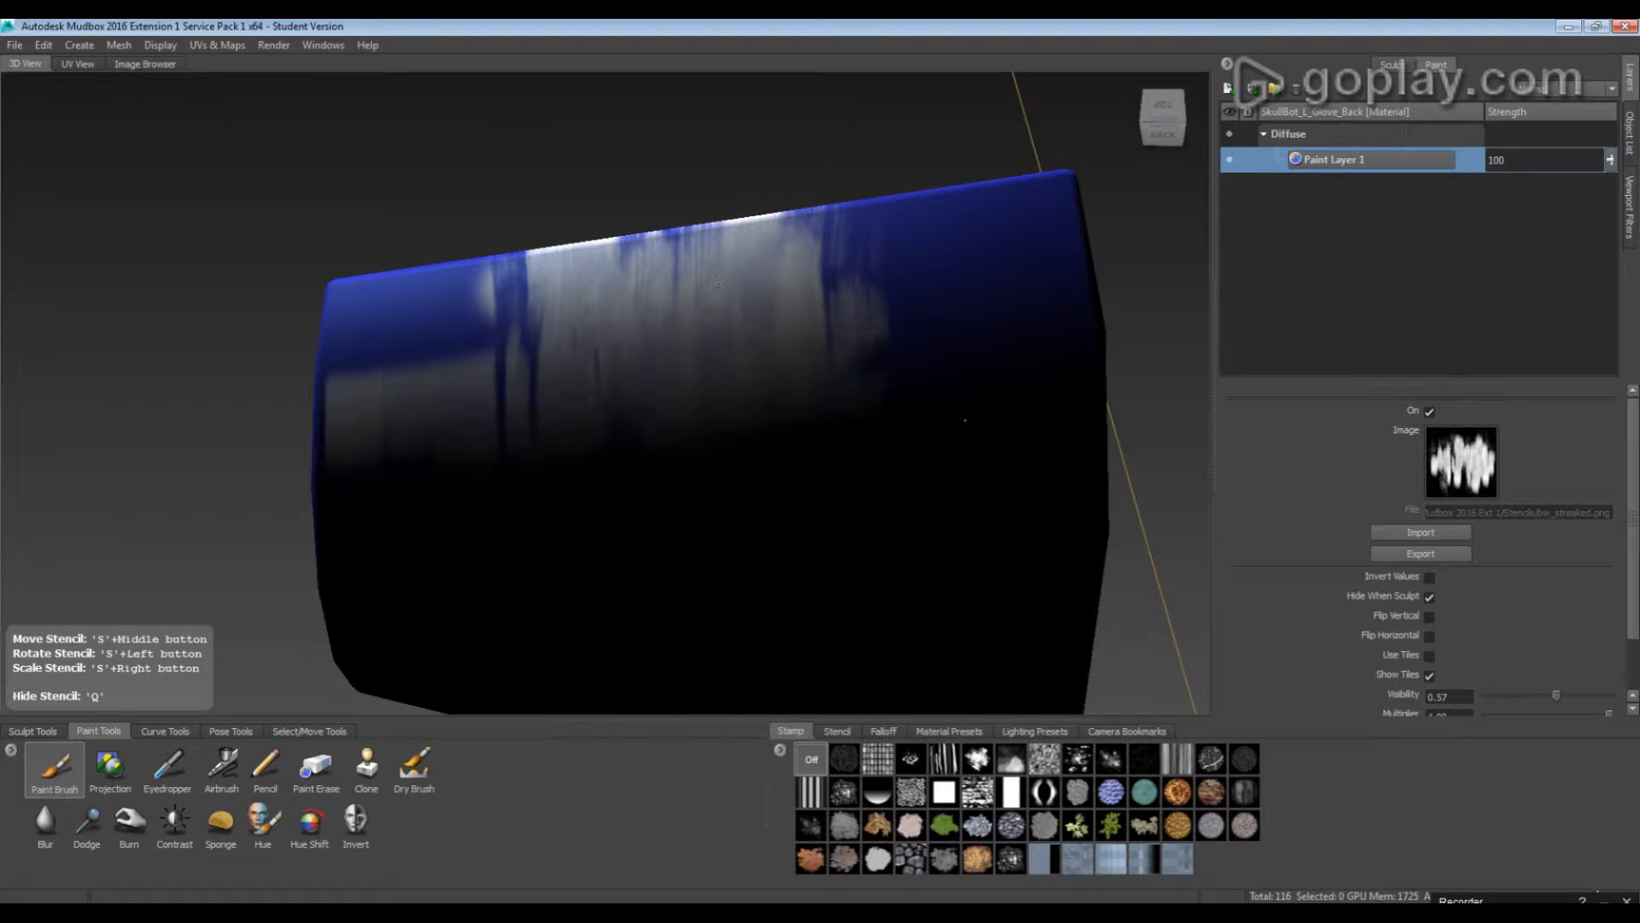
mouse_move(1007, 508)
left_mouse_down("alt")
mouse_move(926, 425)
mouse_move(854, 407)
mouse_move(752, 291)
left_mouse_up("alt")
key("q")
mouse_move(732, 396)
left_mouse_down("alt")
mouse_move(881, 433)
mouse_move(851, 436)
left_mouse_up("alt")
key("ctrl+z")
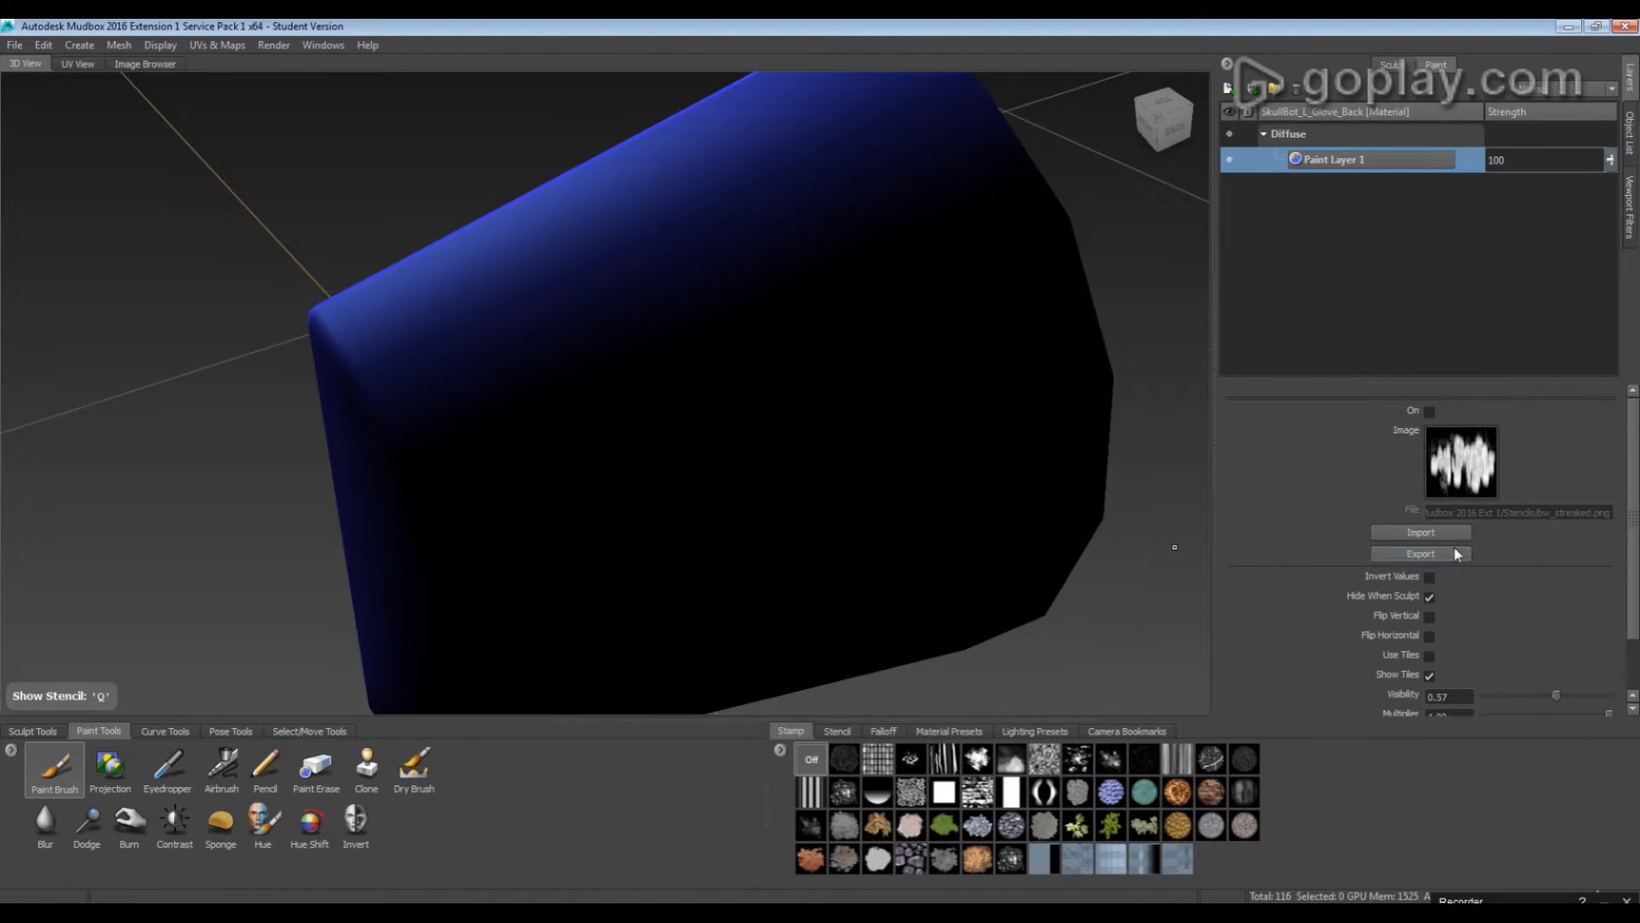
Compare several lighting presets on the panel and apply the first one in the collection
left_click(827, 736)
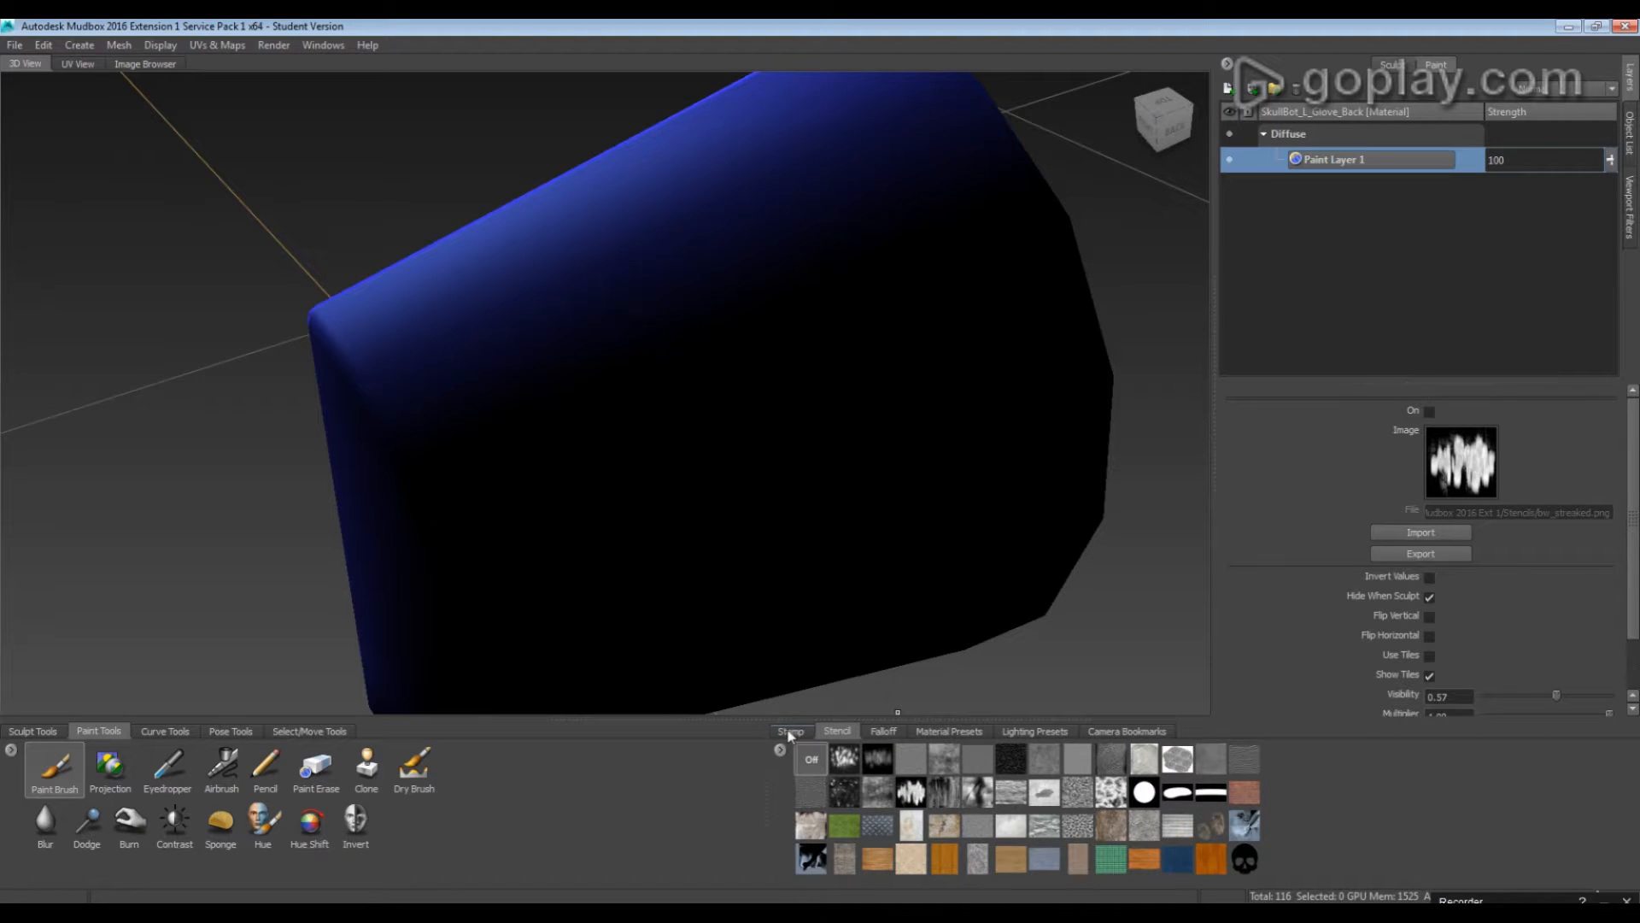
left_click(789, 733)
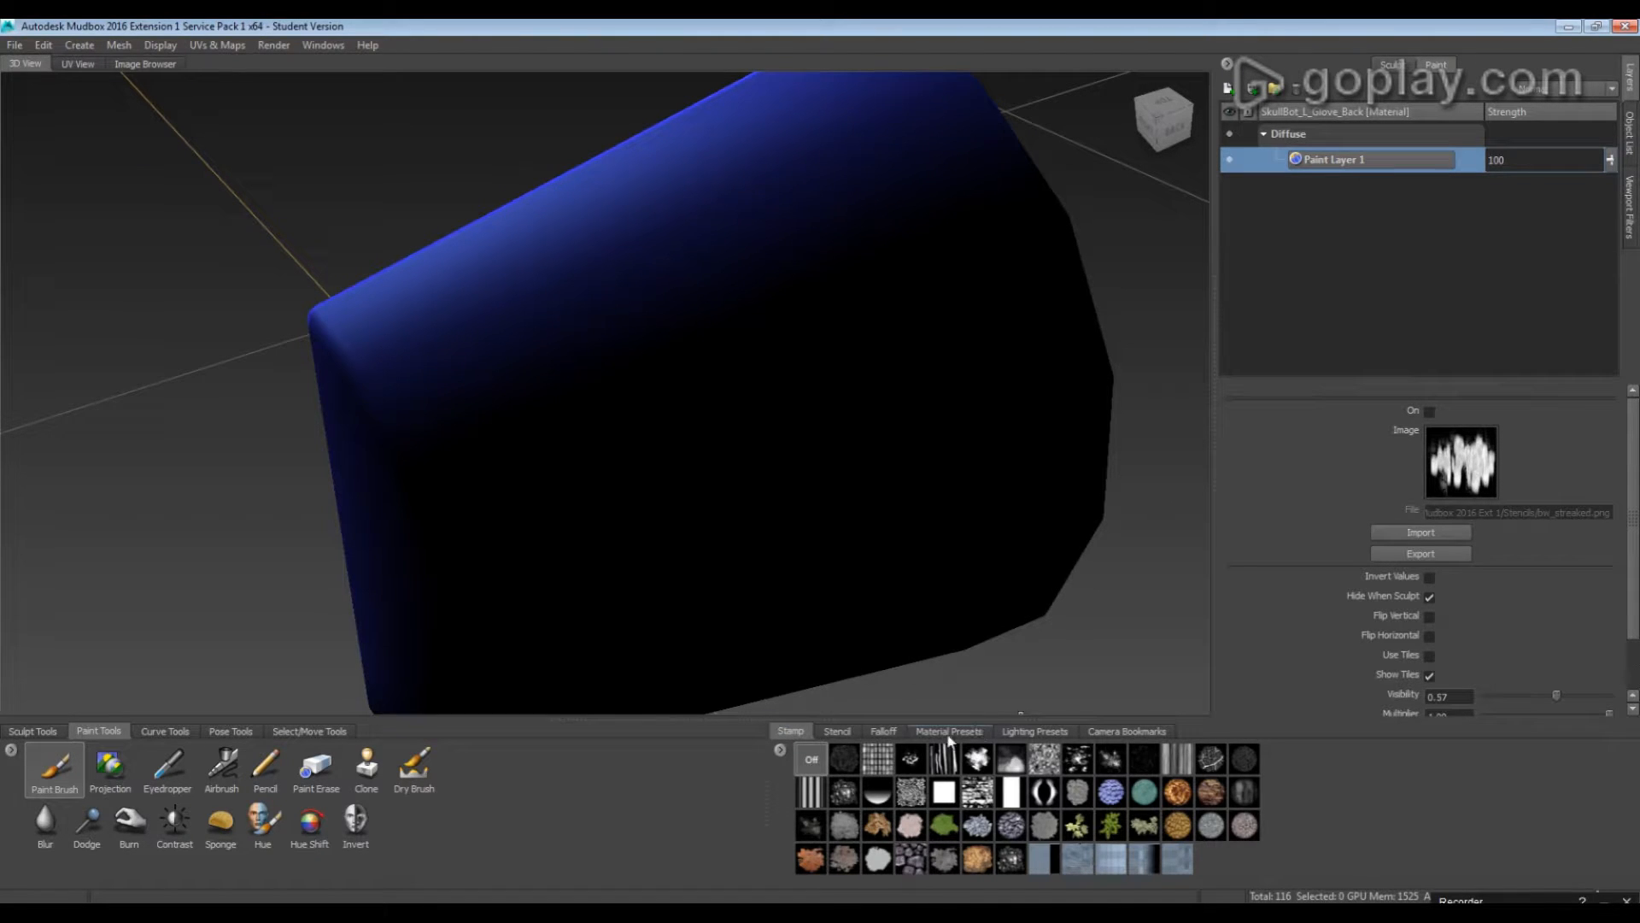
left_click(1016, 736)
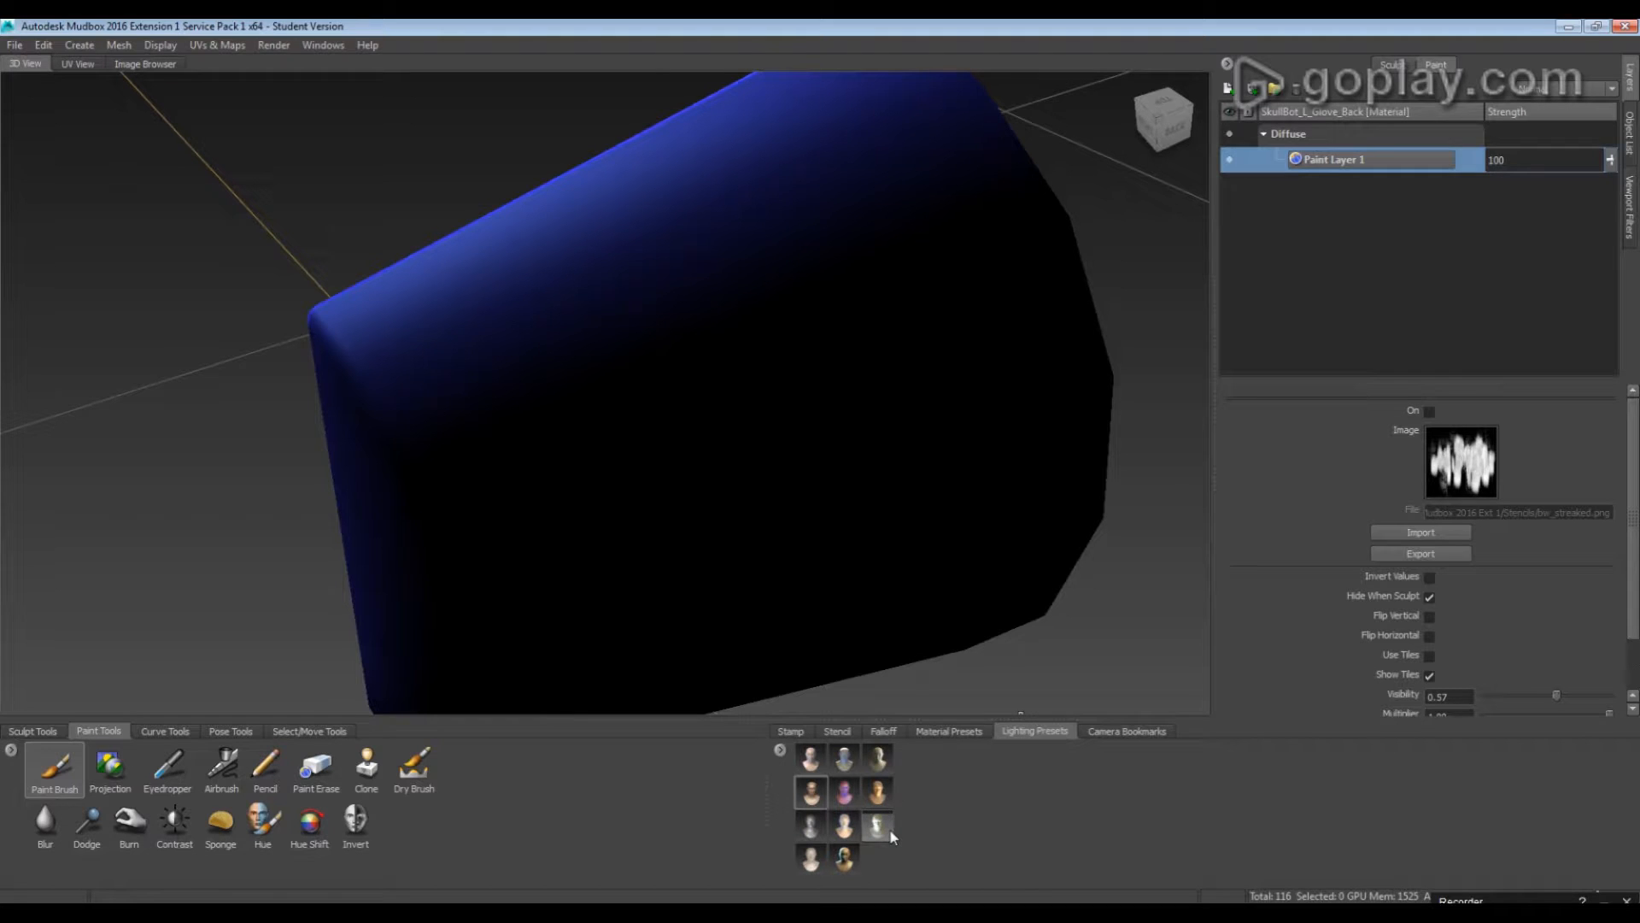
left_click(844, 859)
left_click(811, 858)
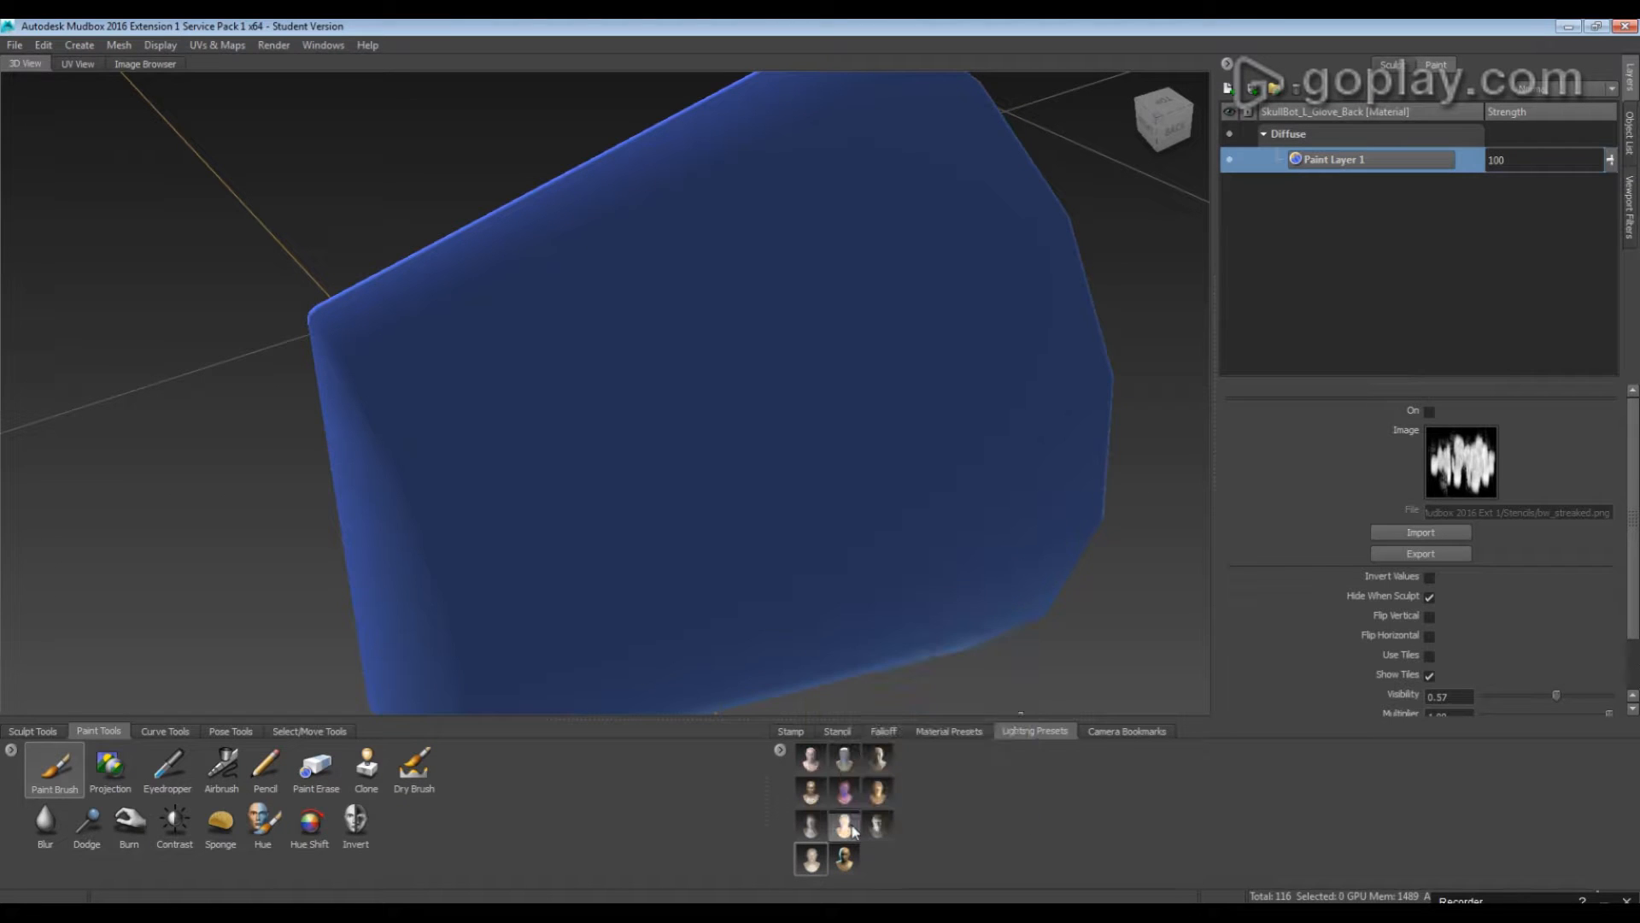
left_click(850, 829)
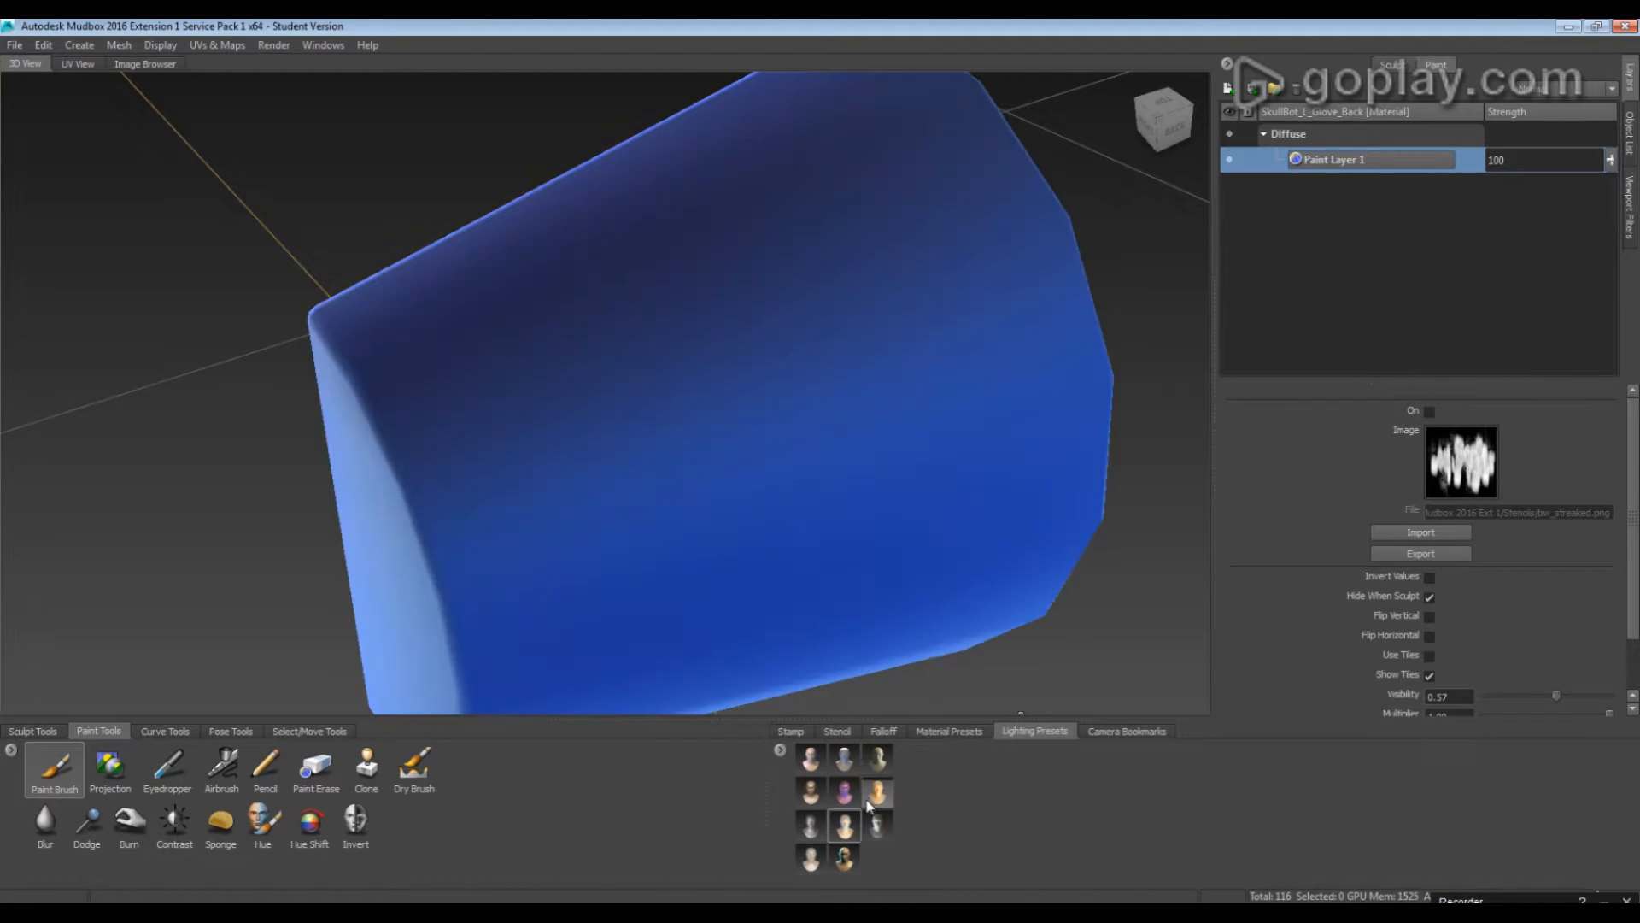
left_click(875, 763)
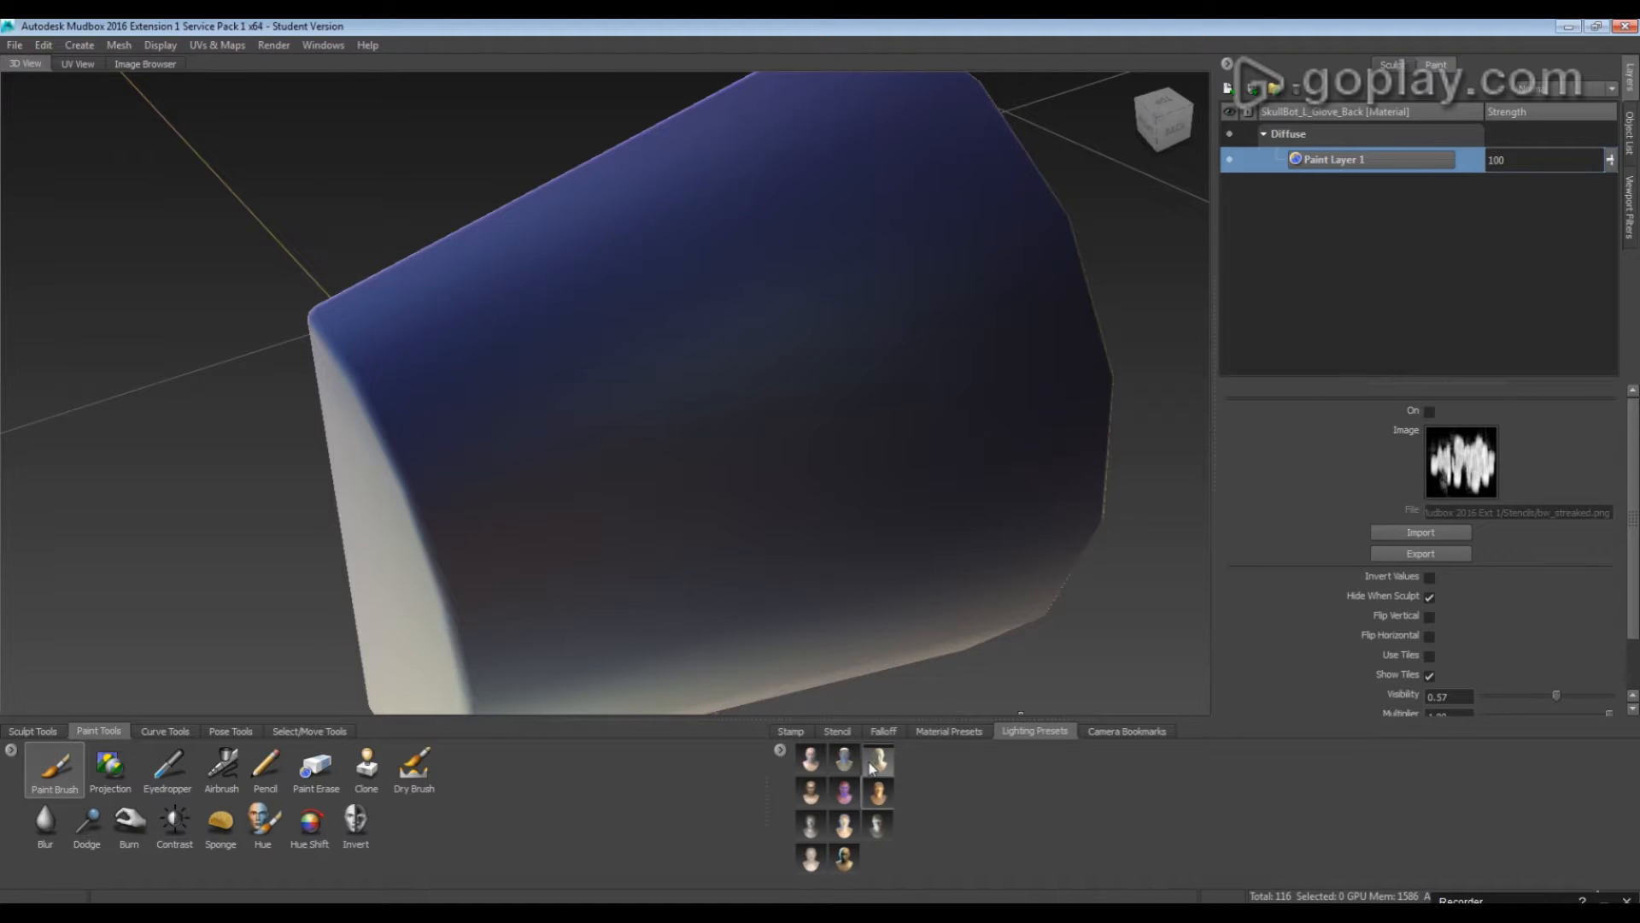
left_click(807, 762)
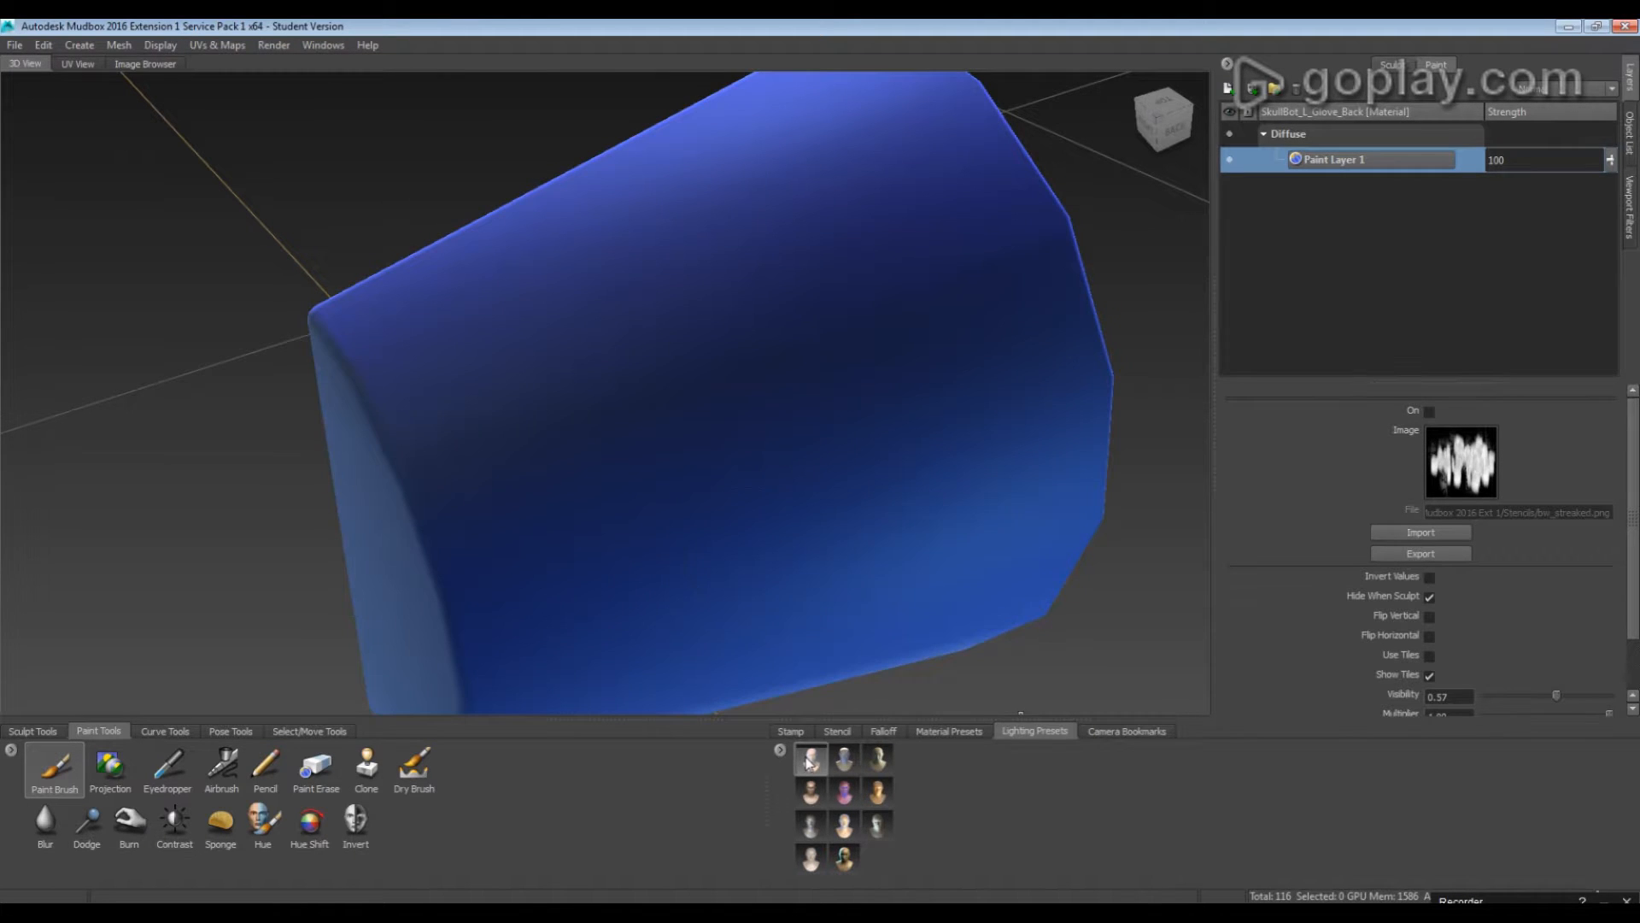
Test plain white brush strokes on the panel and along its curved edge, and undo them
mouse_move(747, 521)
left_mouse_down("alt")
mouse_move(957, 445)
mouse_move(627, 428)
mouse_move(684, 504)
left_mouse_up("alt")
left_click_drag(602, 363, 711, 312)
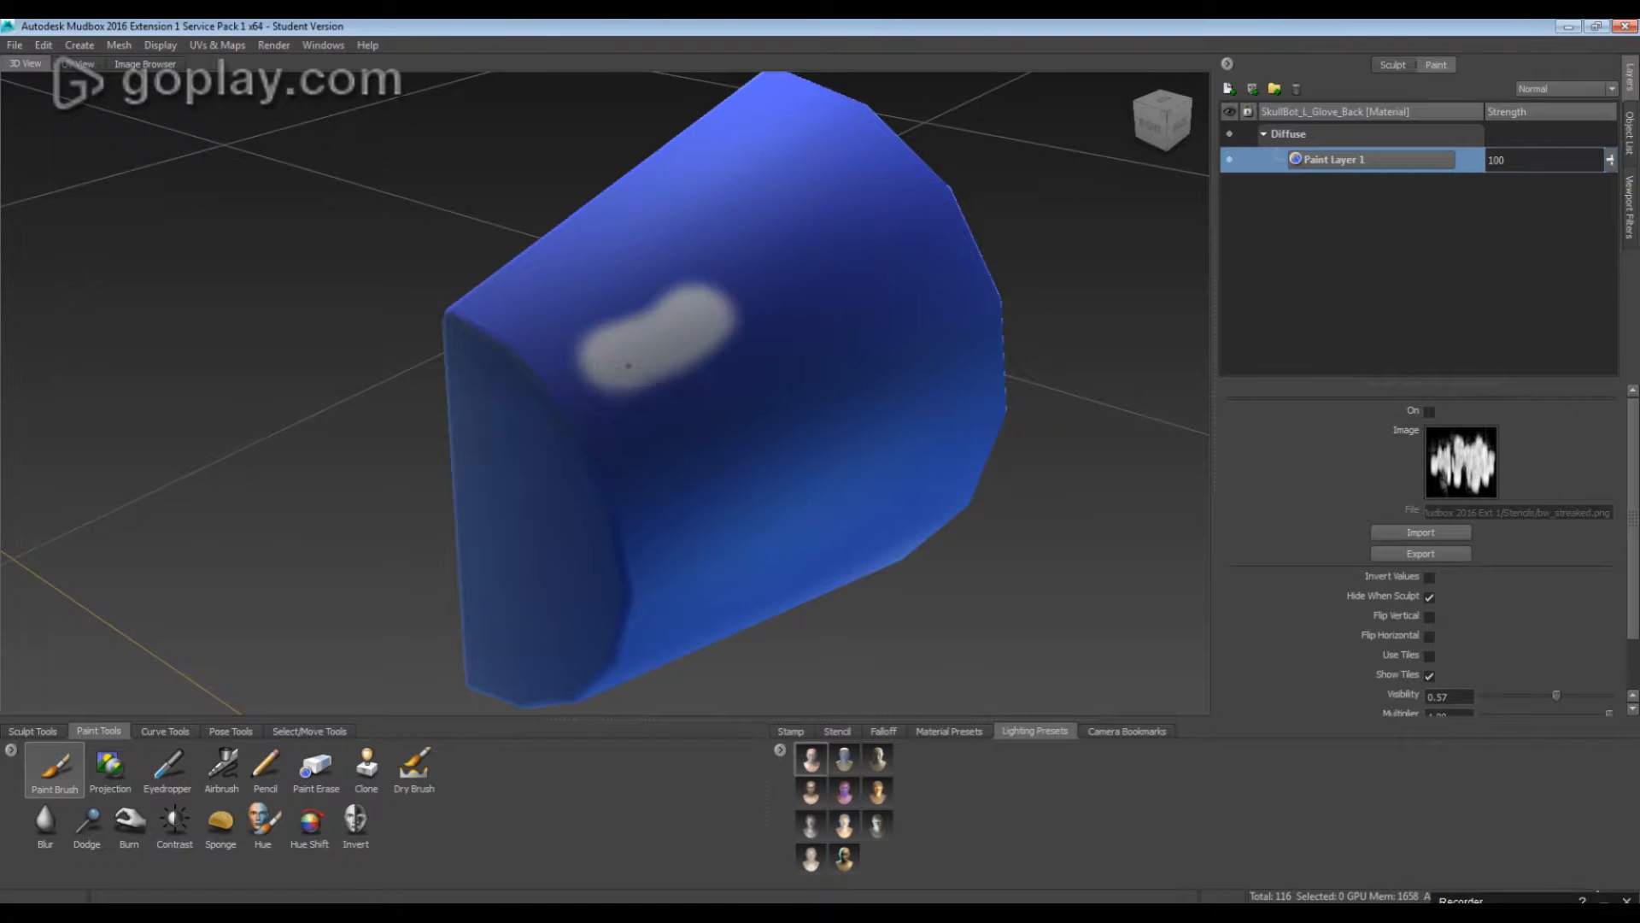
left_click_drag(673, 389, 581, 448)
left_click_drag(560, 402, 589, 479)
mouse_move(649, 564)
left_mouse_down("alt")
mouse_move(627, 473)
mouse_move(692, 547)
mouse_move(615, 589)
mouse_move(709, 538)
left_mouse_up("alt")
key("ctrl+z")
mouse_move(910, 525)
left_mouse_down("alt")
mouse_move(914, 581)
mouse_move(949, 555)
left_mouse_up("alt")
Load the white splatter stamp into the Paint Brush, test a stroke along the curved edge and undo it
left_click(38, 778)
left_click(803, 732)
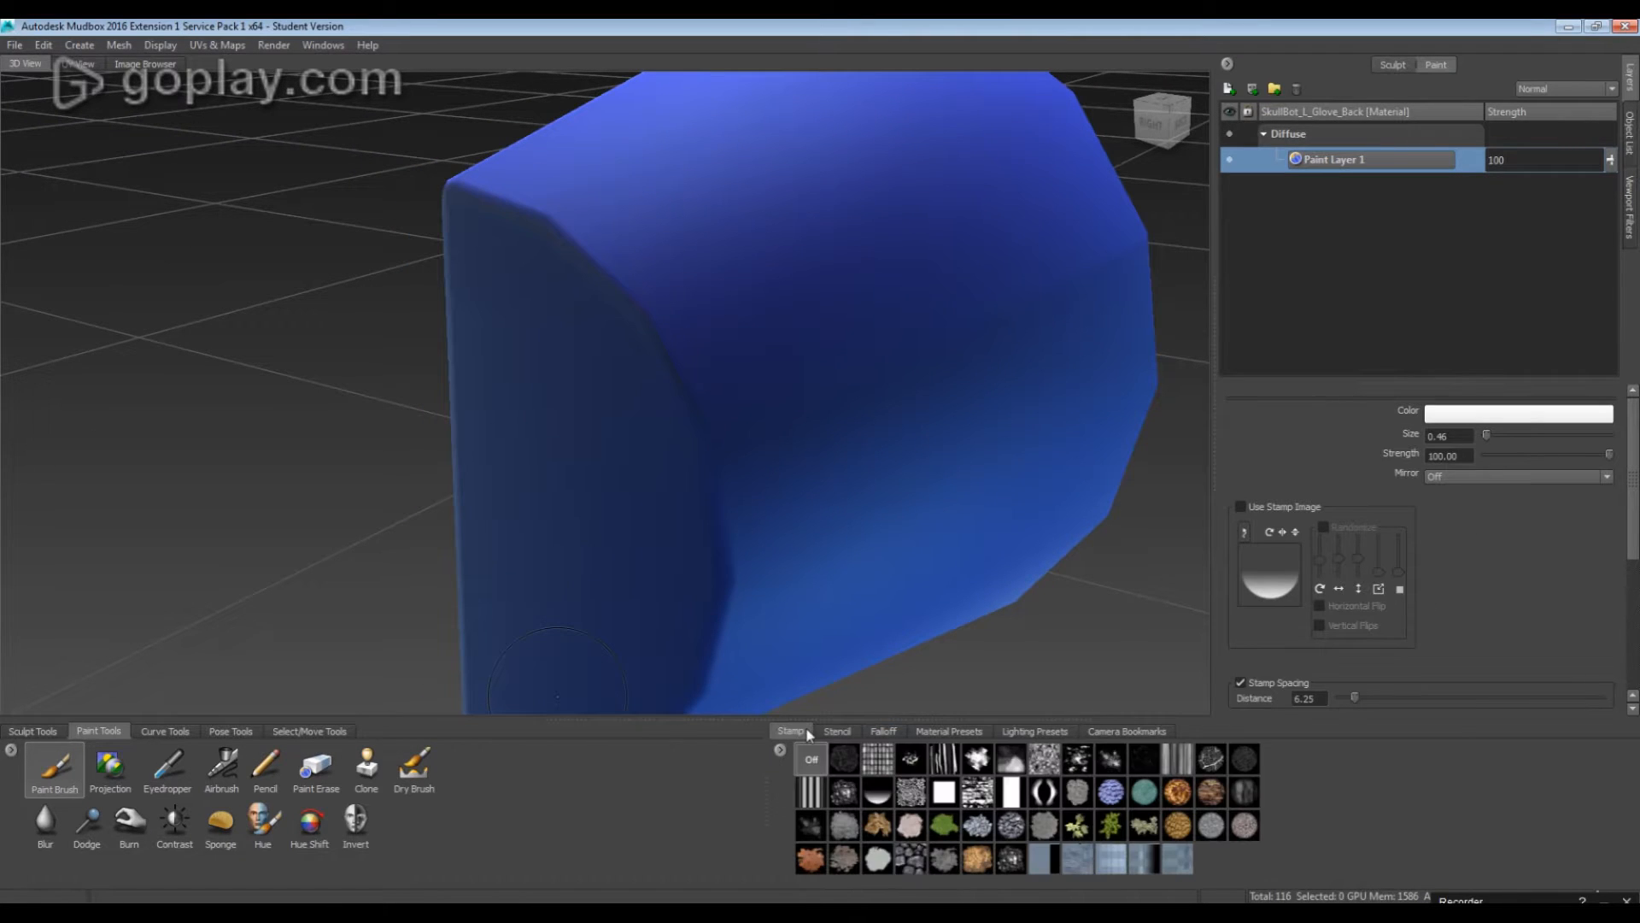
left_click(978, 759)
left_click_drag(769, 410, 760, 521, "alt")
mouse_move(603, 397)
left_mouse_down()
mouse_move(567, 363)
mouse_move(662, 491)
left_mouse_up()
left_click_drag(727, 479, 624, 375, "alt")
key("ctrl+z")
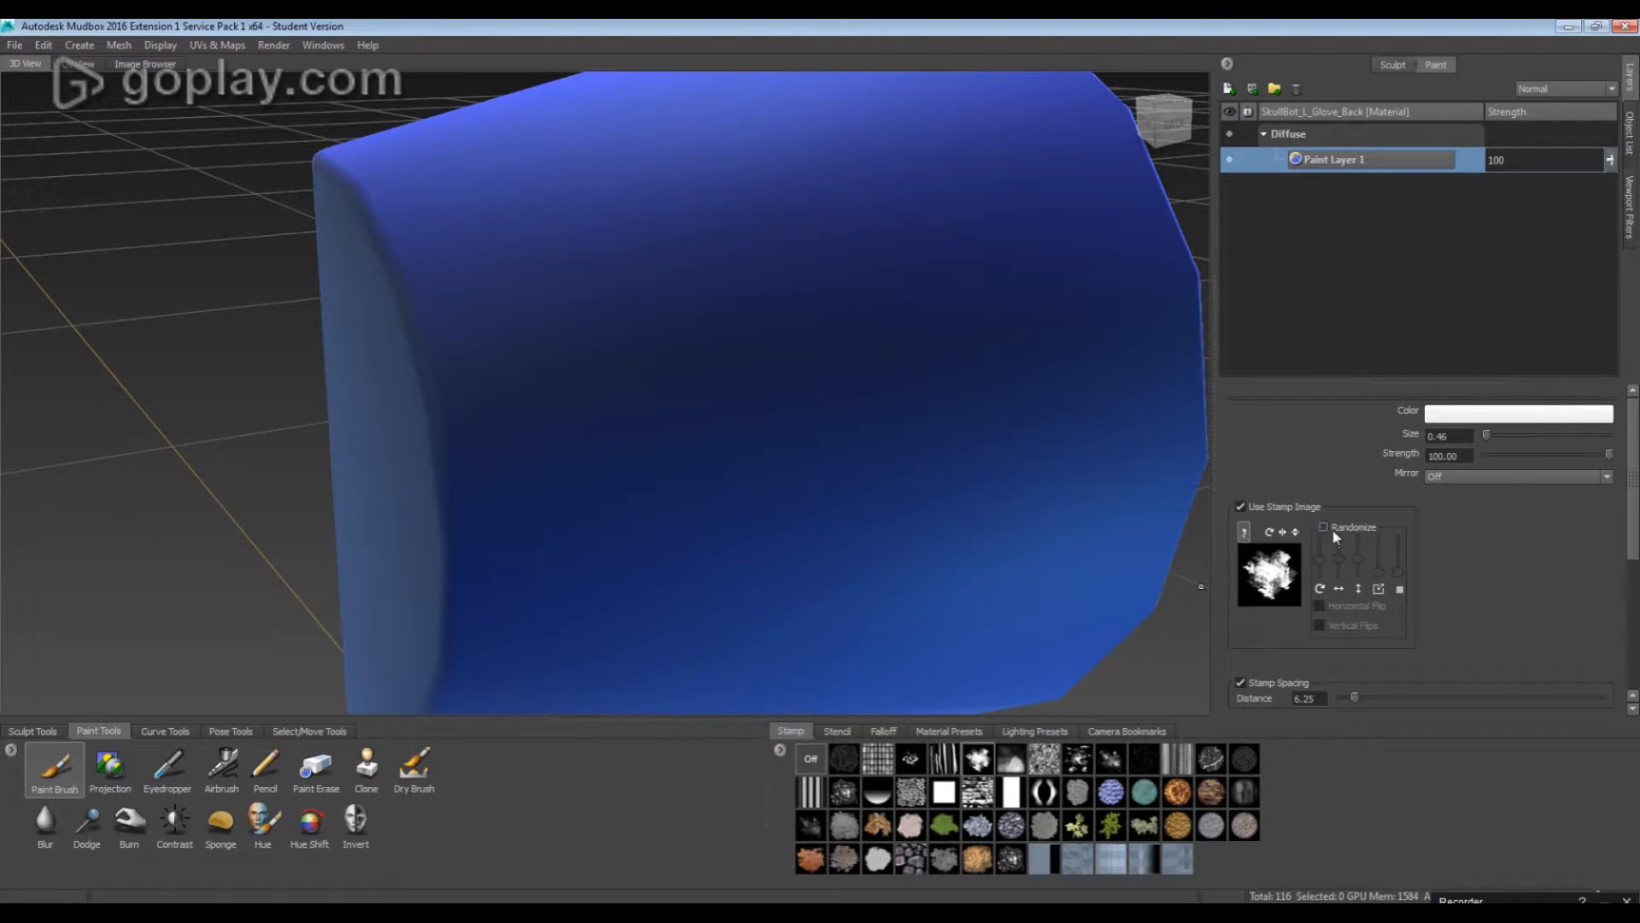
Turn on Randomize for the splatter stamp, test a stroke along the curved edge and undo it
left_click_drag(501, 441, 598, 479, "alt")
left_click_drag(589, 375, 483, 303)
middle_click_drag(513, 321, 380, 175, "alt")
key("ctrl+z")
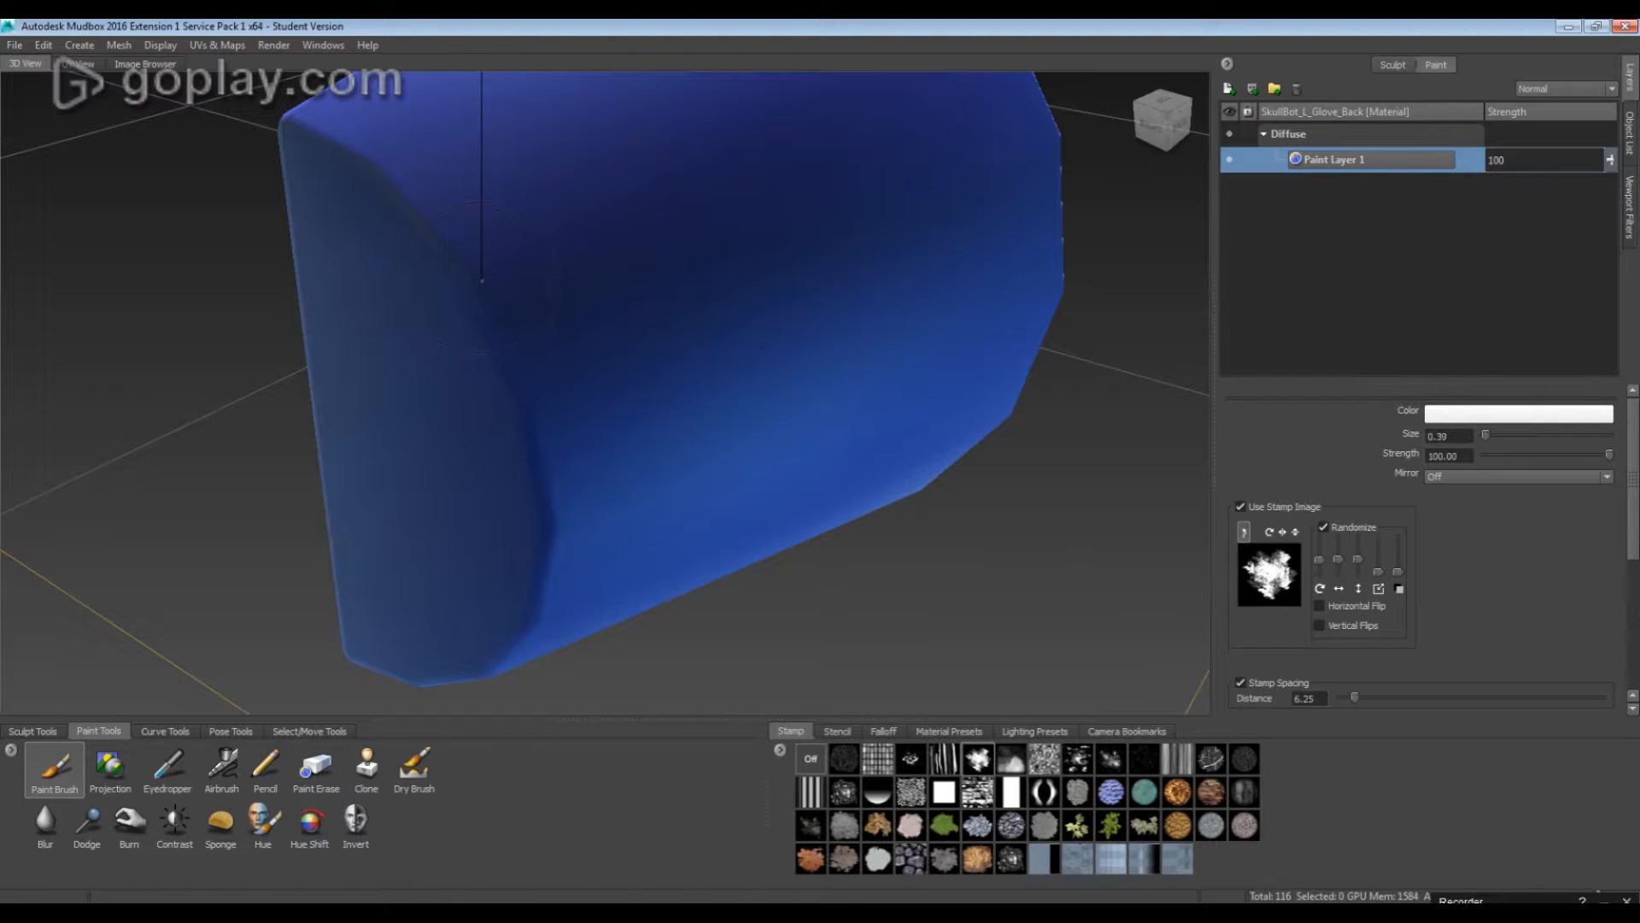
Reduce the brush size to 0.24 and paint white splattered wear along the panel's end edge
mouse_move(359, 176)
left_mouse_down("alt")
mouse_move(449, 303)
mouse_move(523, 369)
mouse_move(547, 431)
left_mouse_up("alt")
mouse_move(579, 604)
left_mouse_down("alt")
mouse_move(427, 478)
mouse_move(418, 368)
mouse_move(502, 146)
mouse_move(534, 286)
mouse_move(405, 445)
mouse_move(769, 504)
mouse_move(893, 584)
mouse_move(692, 363)
mouse_move(598, 294)
mouse_move(368, 416)
left_mouse_up("alt")
key("ctrl+z")
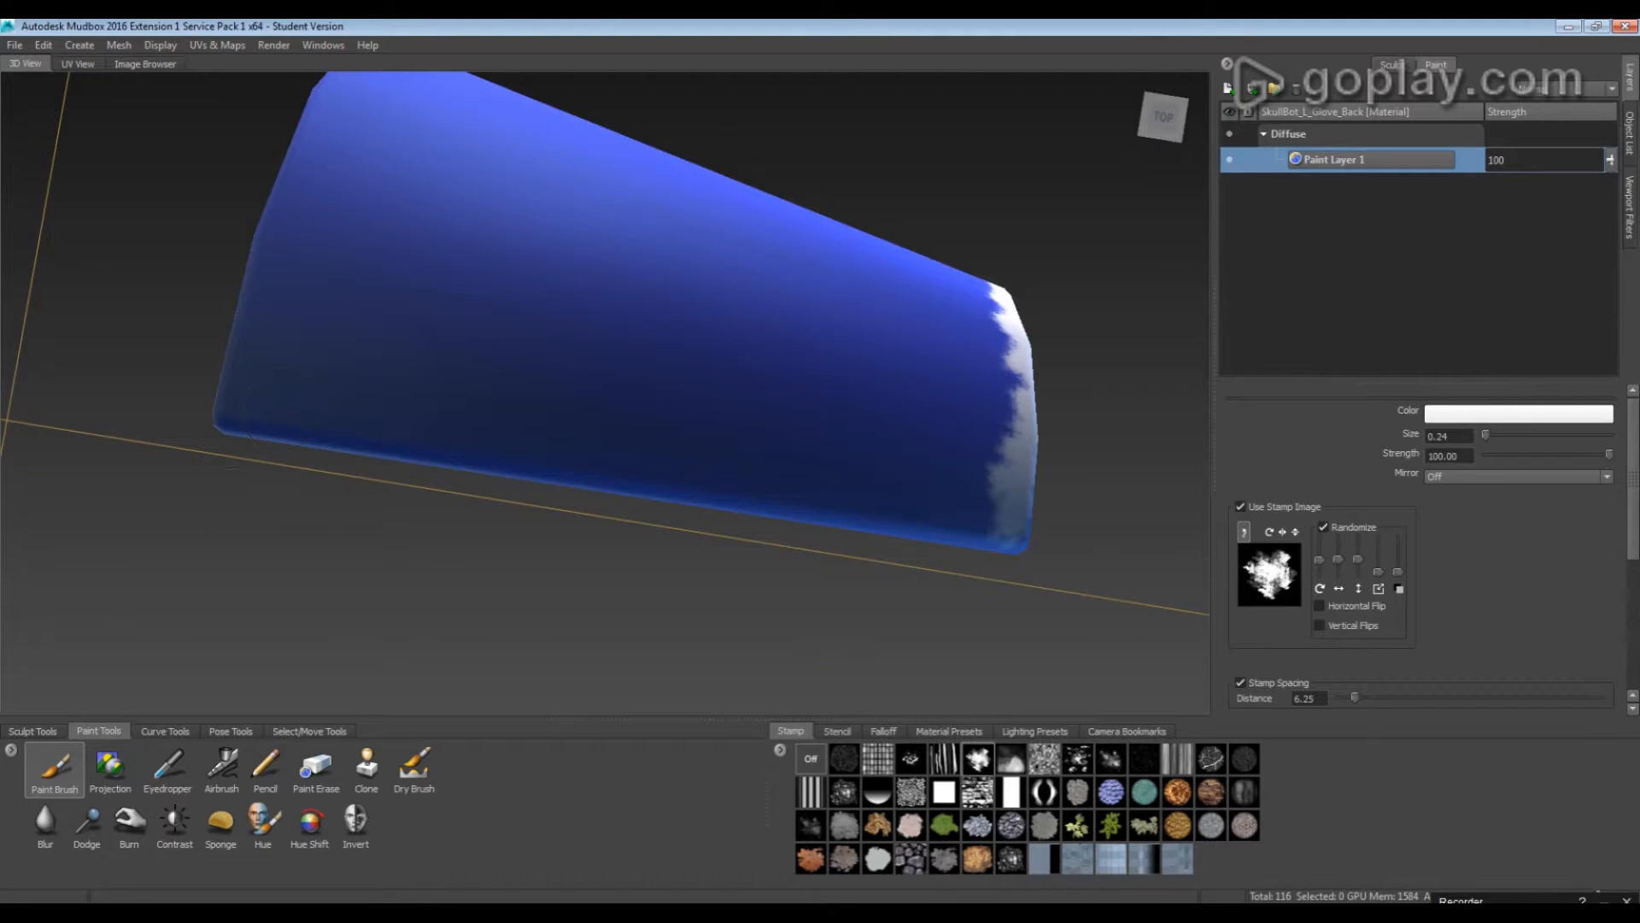
Paint white splattered wear along the panel's remaining long and end edges with the randomized stamp
mouse_move(423, 461)
left_mouse_down()
mouse_move(603, 462)
mouse_move(995, 534)
left_mouse_up()
mouse_move(994, 534)
left_mouse_down("alt")
mouse_move(999, 547)
mouse_move(708, 381)
left_mouse_up("alt")
left_click_drag(361, 367, 694, 333)
mouse_move(694, 333)
left_mouse_down("alt")
mouse_move(650, 376)
mouse_move(705, 198)
mouse_move(632, 512)
mouse_move(658, 504)
mouse_move(692, 246)
mouse_move(740, 626)
left_mouse_up("alt")
mouse_move(699, 459)
left_mouse_down()
mouse_move(748, 688)
mouse_move(683, 478)
left_mouse_up()
mouse_move(674, 171)
left_mouse_down()
mouse_move(782, 333)
mouse_move(944, 517)
mouse_move(824, 355)
mouse_move(99, 298)
left_mouse_up()
left_click_drag(187, 327, 948, 303)
Examine the painted edge wear around the panel from close up and from a distance
mouse_move(948, 303)
left_mouse_down("alt")
mouse_move(945, 372)
mouse_move(581, 484)
mouse_move(769, 479)
mouse_move(504, 449)
left_mouse_up("alt")
right_click_drag(504, 449, 649, 448, "alt")
mouse_move(650, 449)
left_mouse_down("alt")
mouse_move(564, 427)
mouse_move(616, 401)
left_mouse_up("alt")
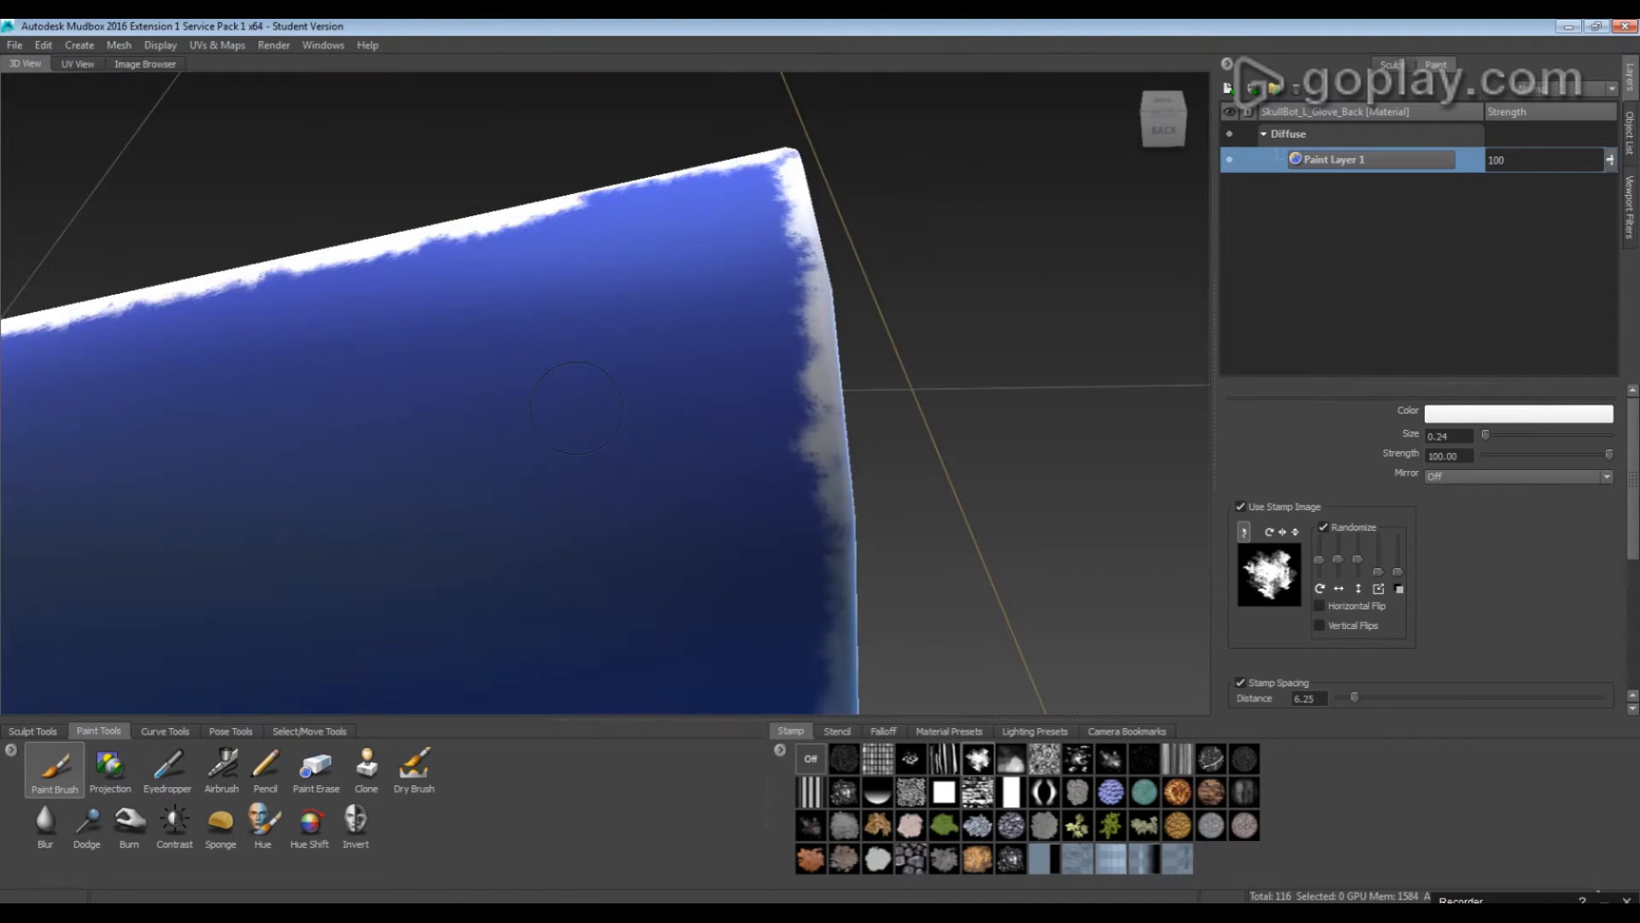
right_click_drag(615, 401, 750, 393, "alt")
left_click_drag(598, 376, 505, 282, "alt")
right_click_drag(504, 282, 351, 270, "alt")
left_click_drag(514, 337, 500, 383, "alt")
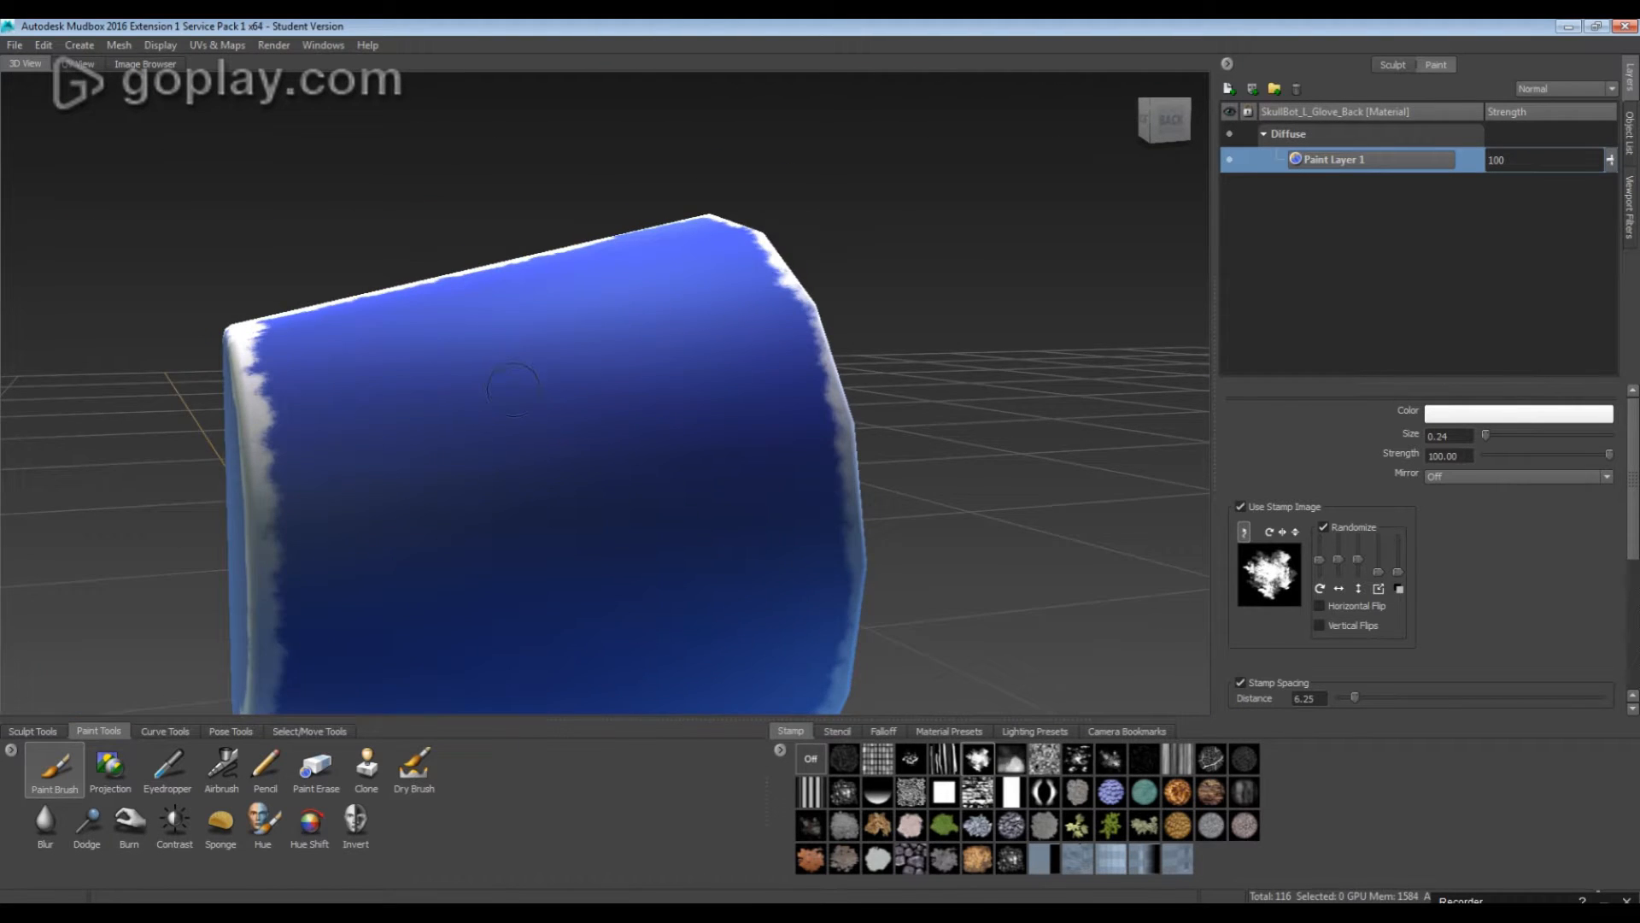
middle_click_drag(500, 383, 598, 252, "alt")
left_click_drag(598, 252, 540, 256, "alt")
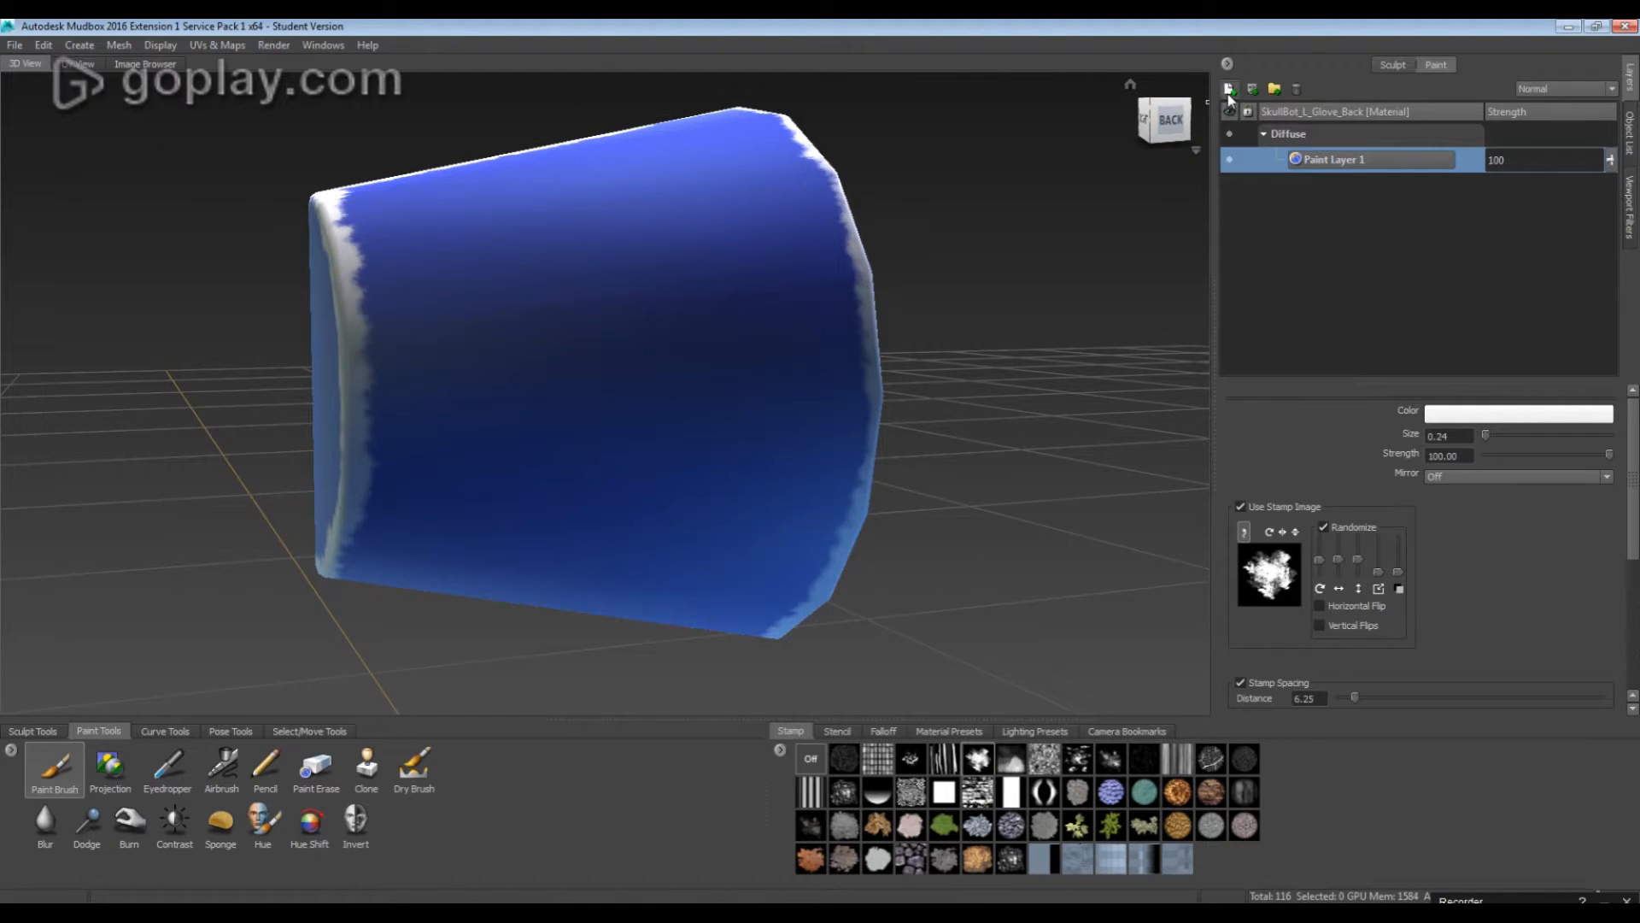
Add a new diffuse paint layer above Paint Layer 1 and load the bw_grimeScratched stencil for the Projection brush
left_click(1230, 90)
left_click(842, 534)
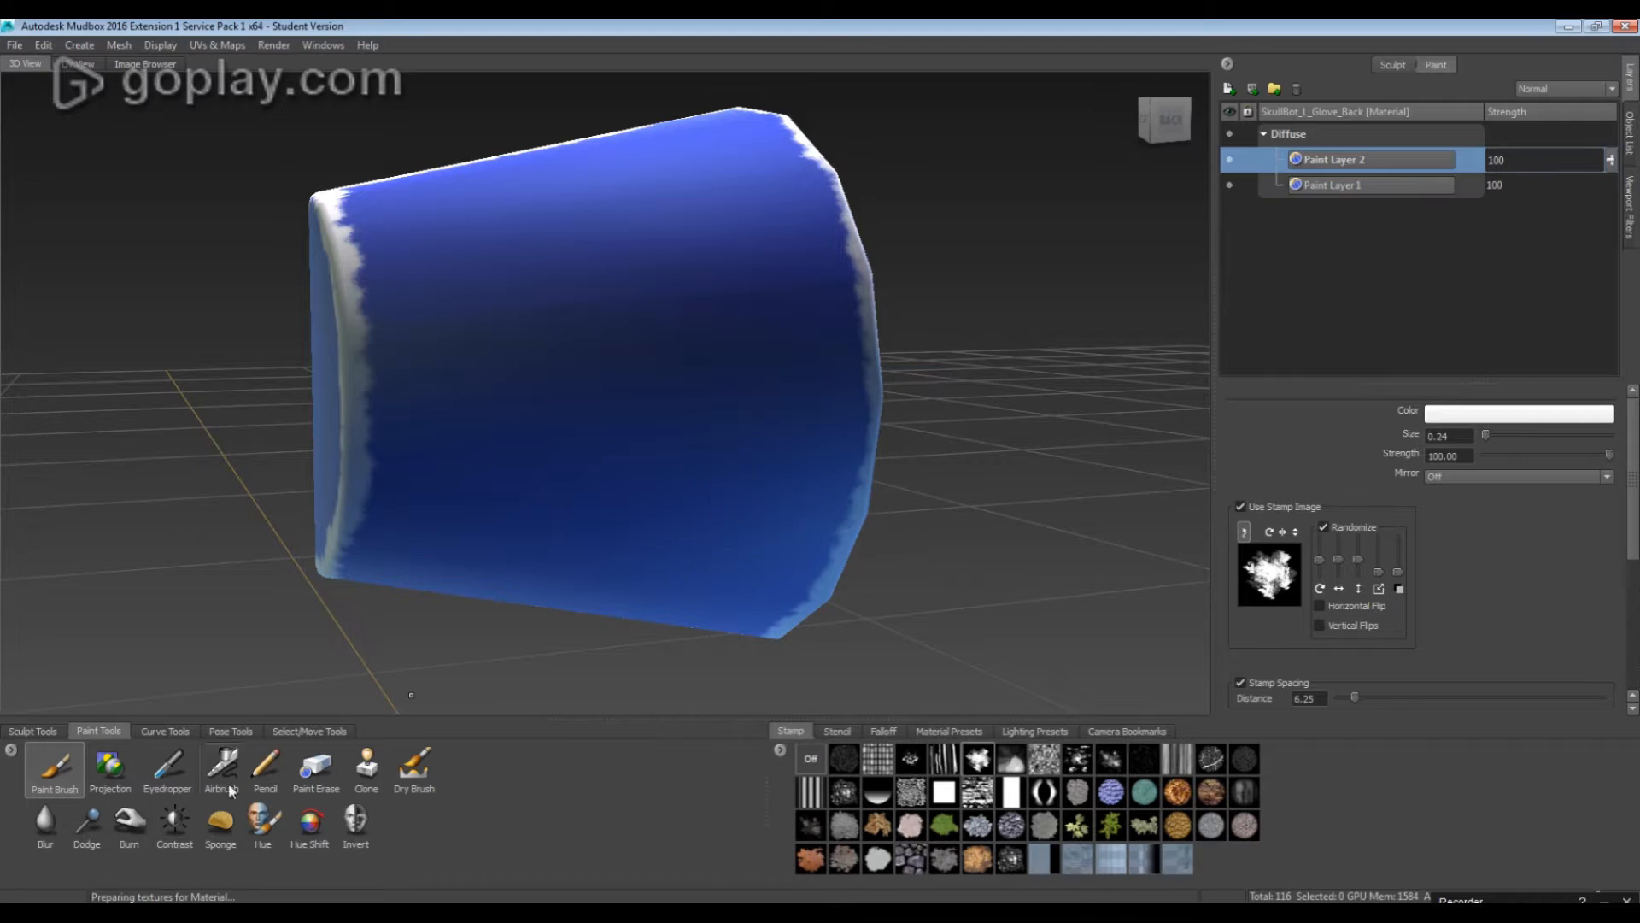
left_click(108, 762)
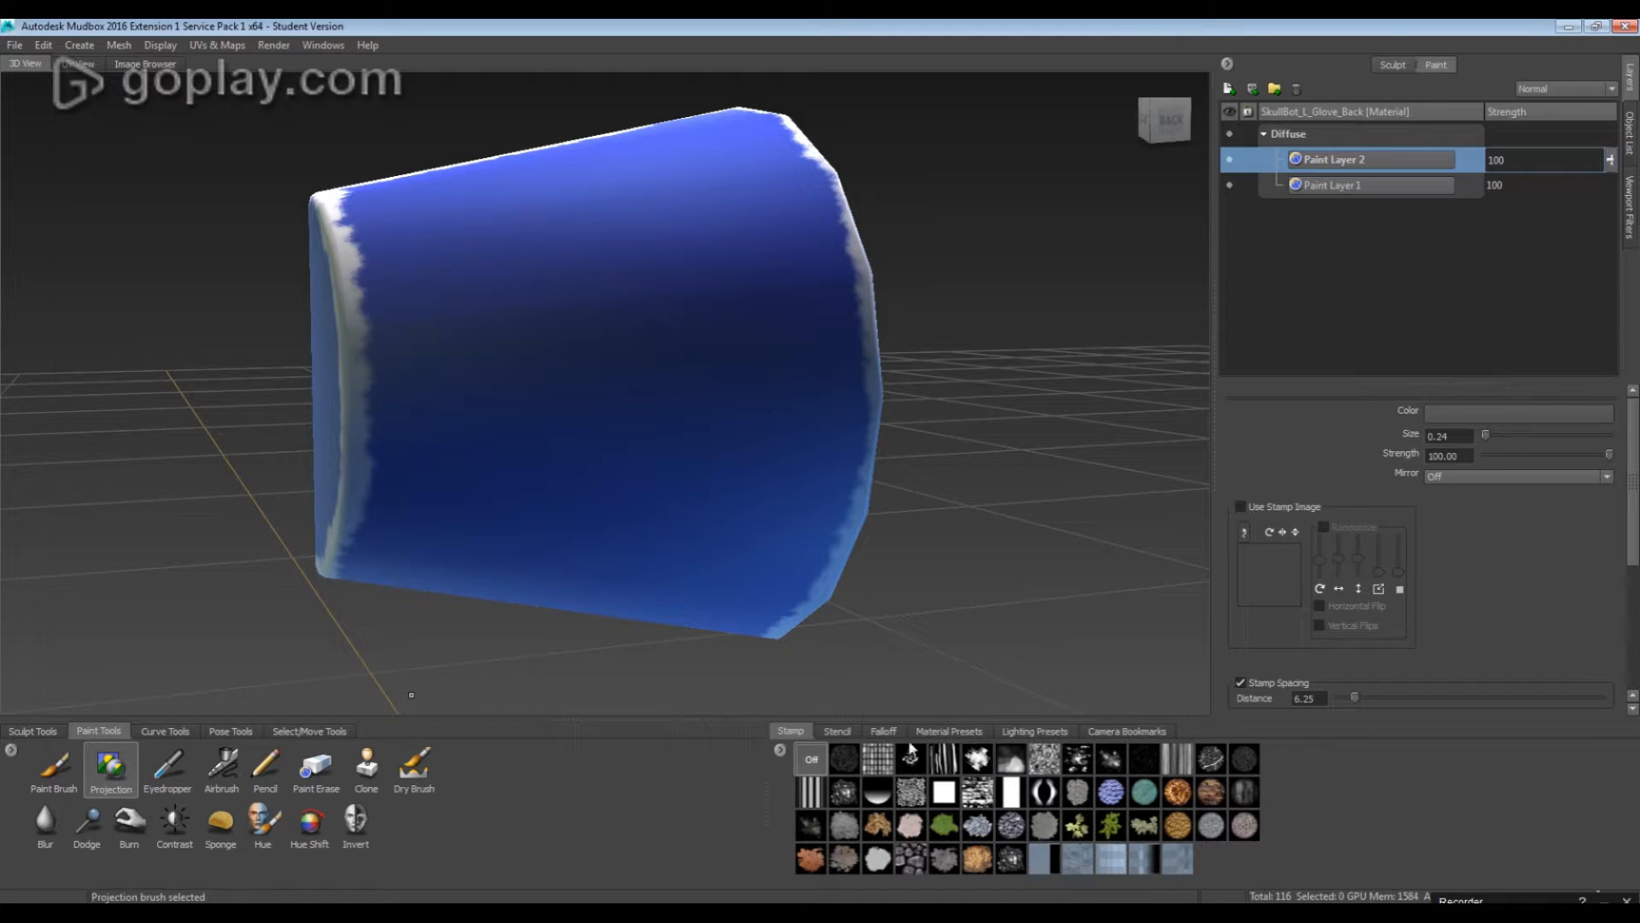
left_click(839, 732)
left_click(915, 793)
mouse_move(684, 402)
left_mouse_down("alt")
mouse_move(666, 468)
mouse_move(632, 479)
mouse_move(753, 477)
mouse_move(1023, 710)
left_mouse_up("alt")
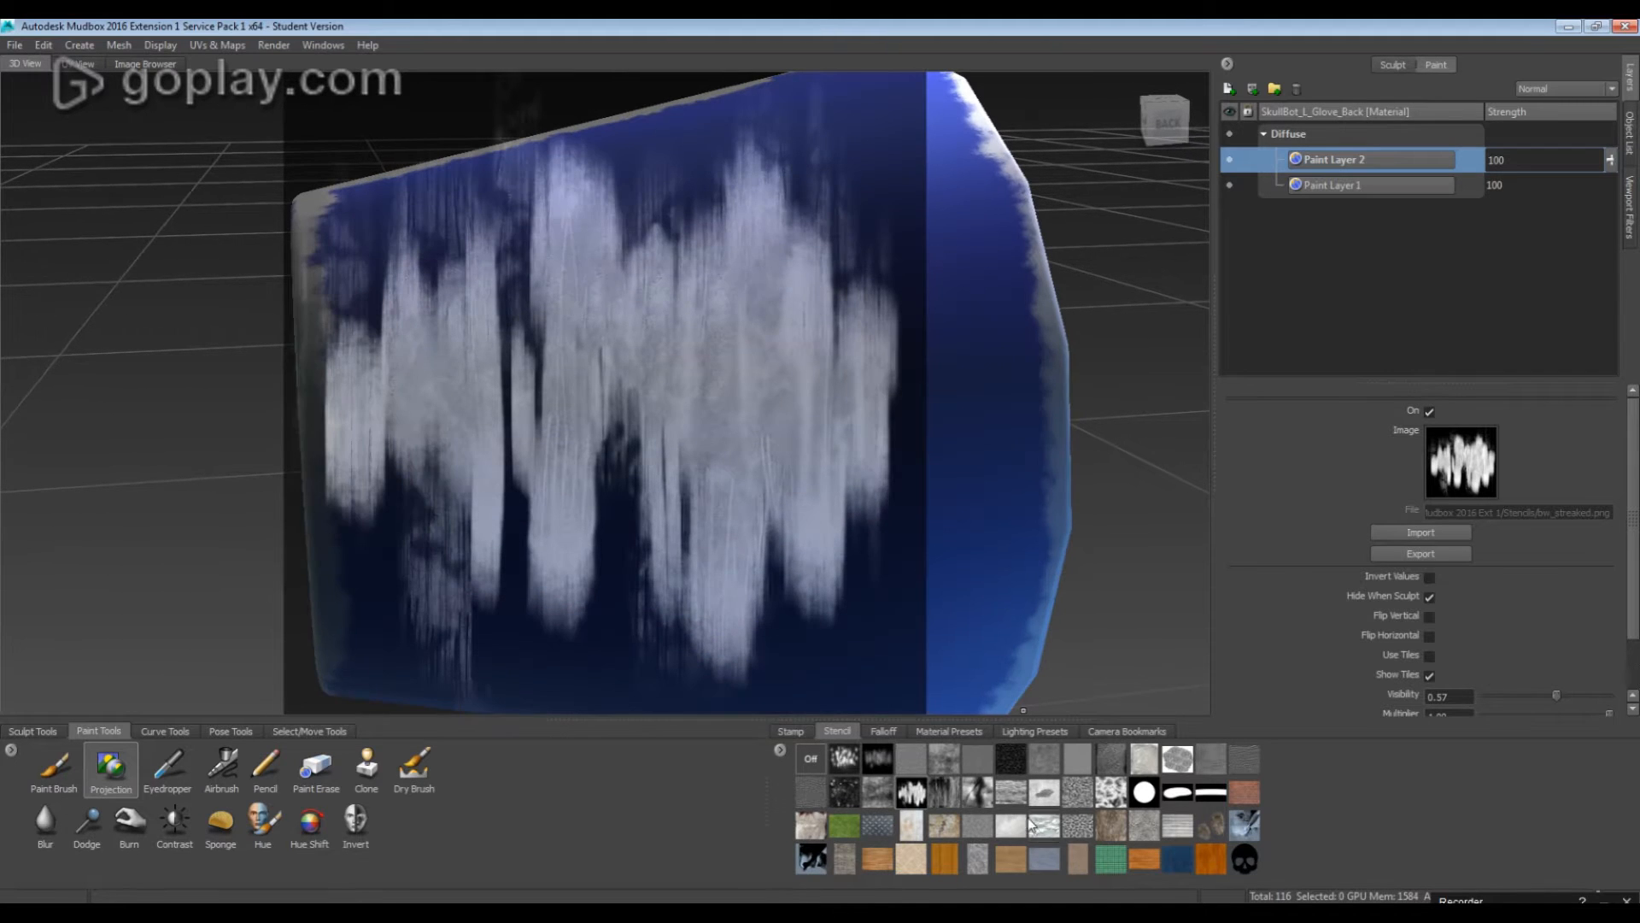
left_click(934, 767)
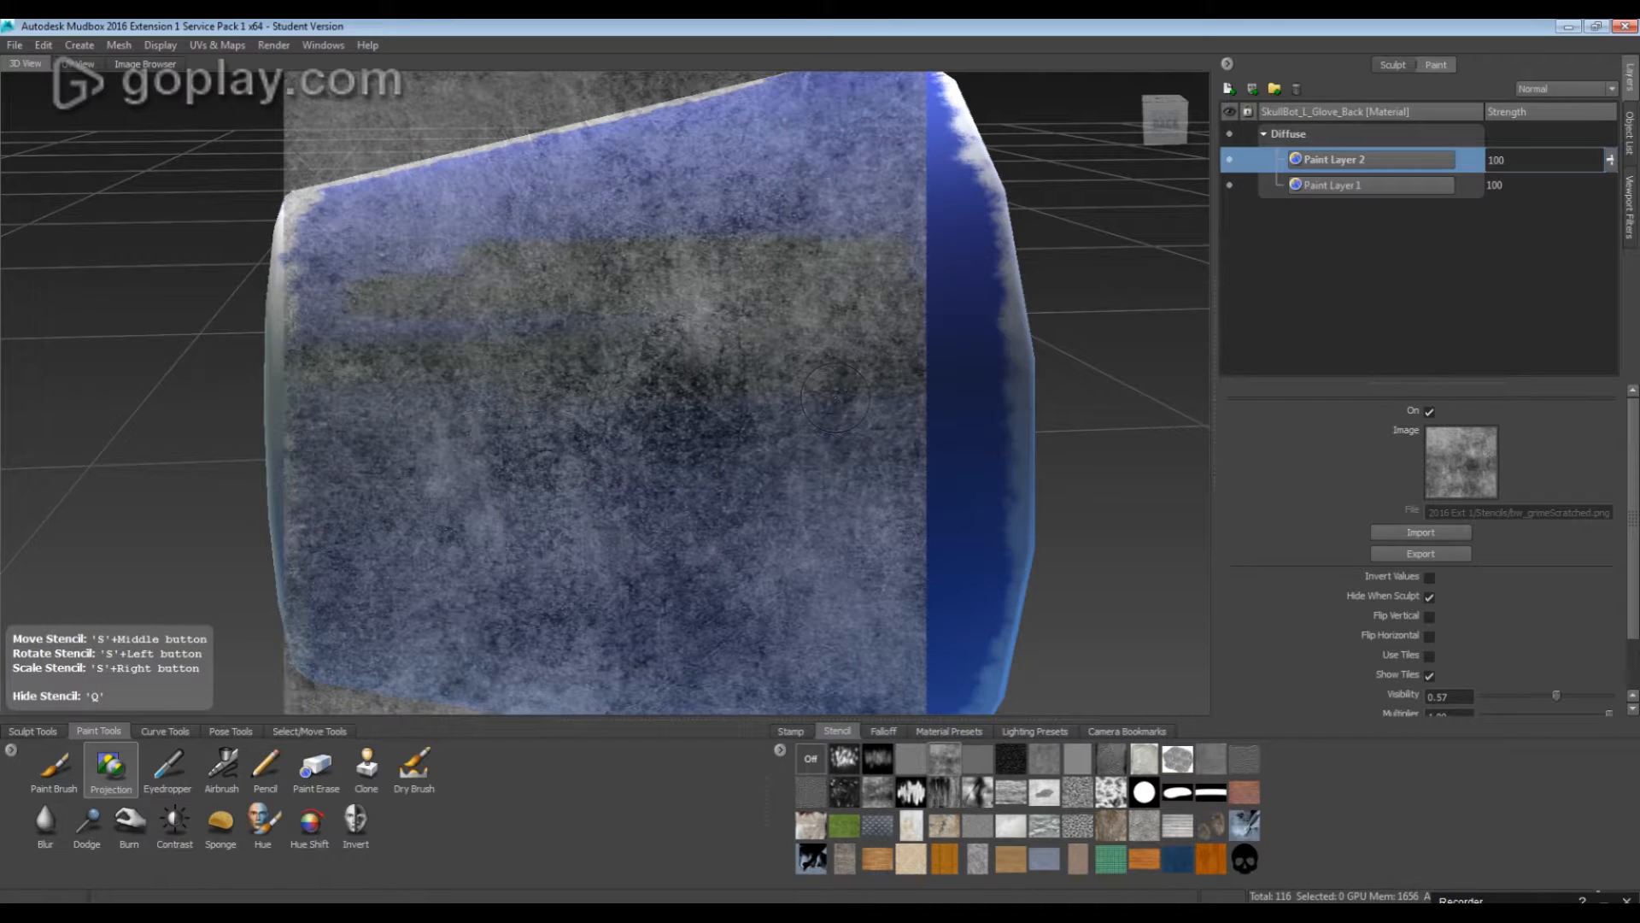
Set the Projection brush color to white
left_click(104, 765)
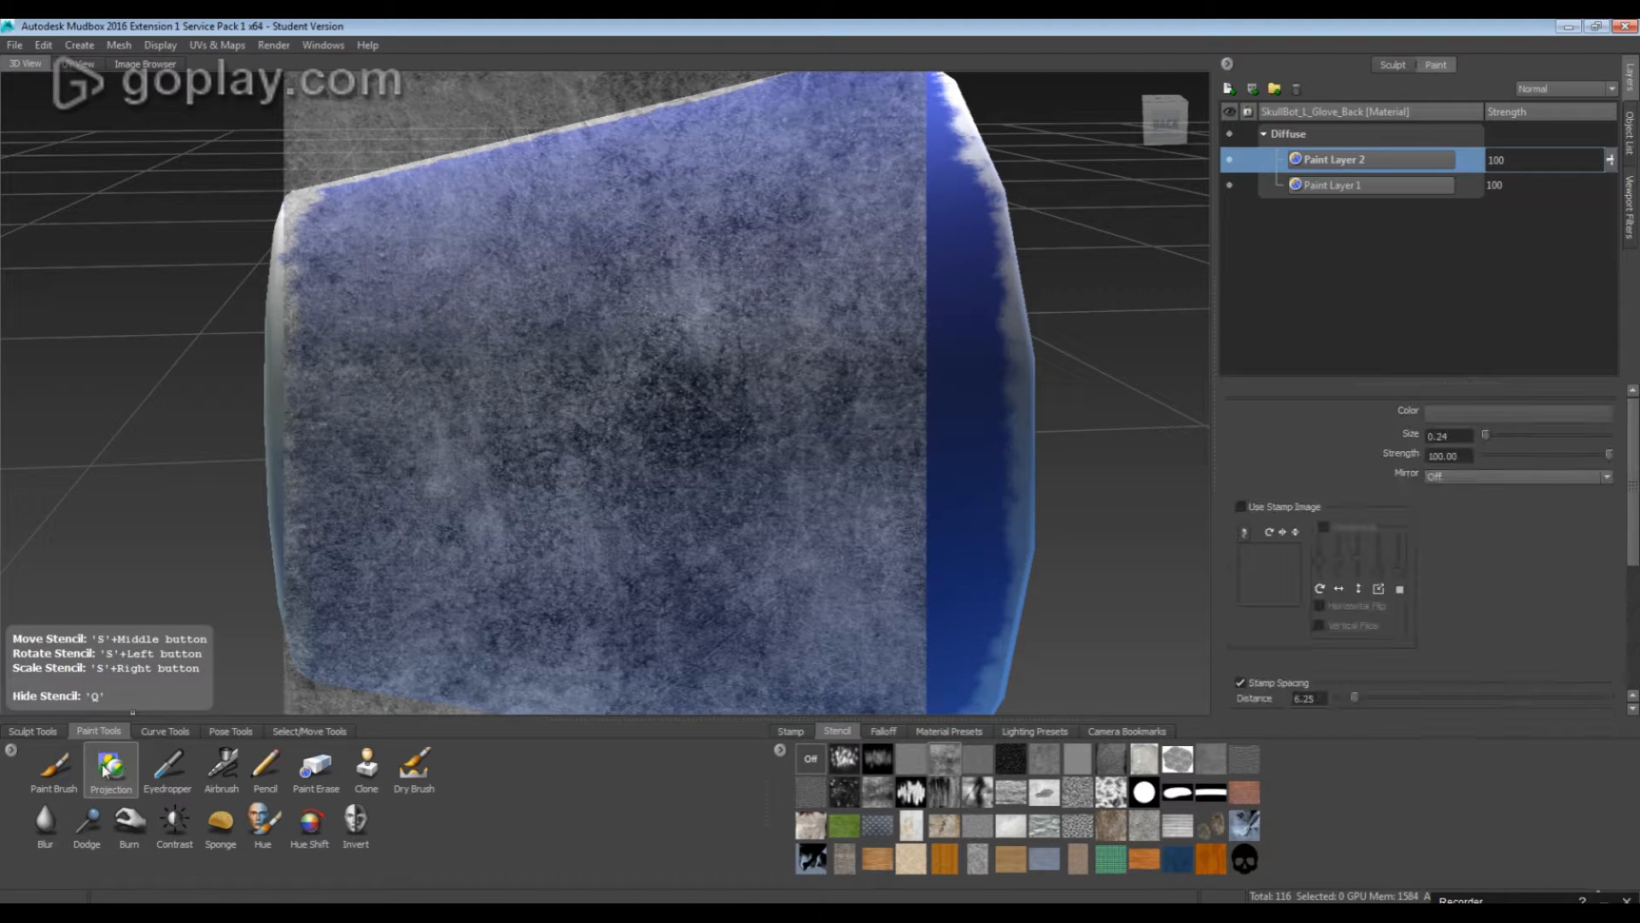
left_click(1440, 412)
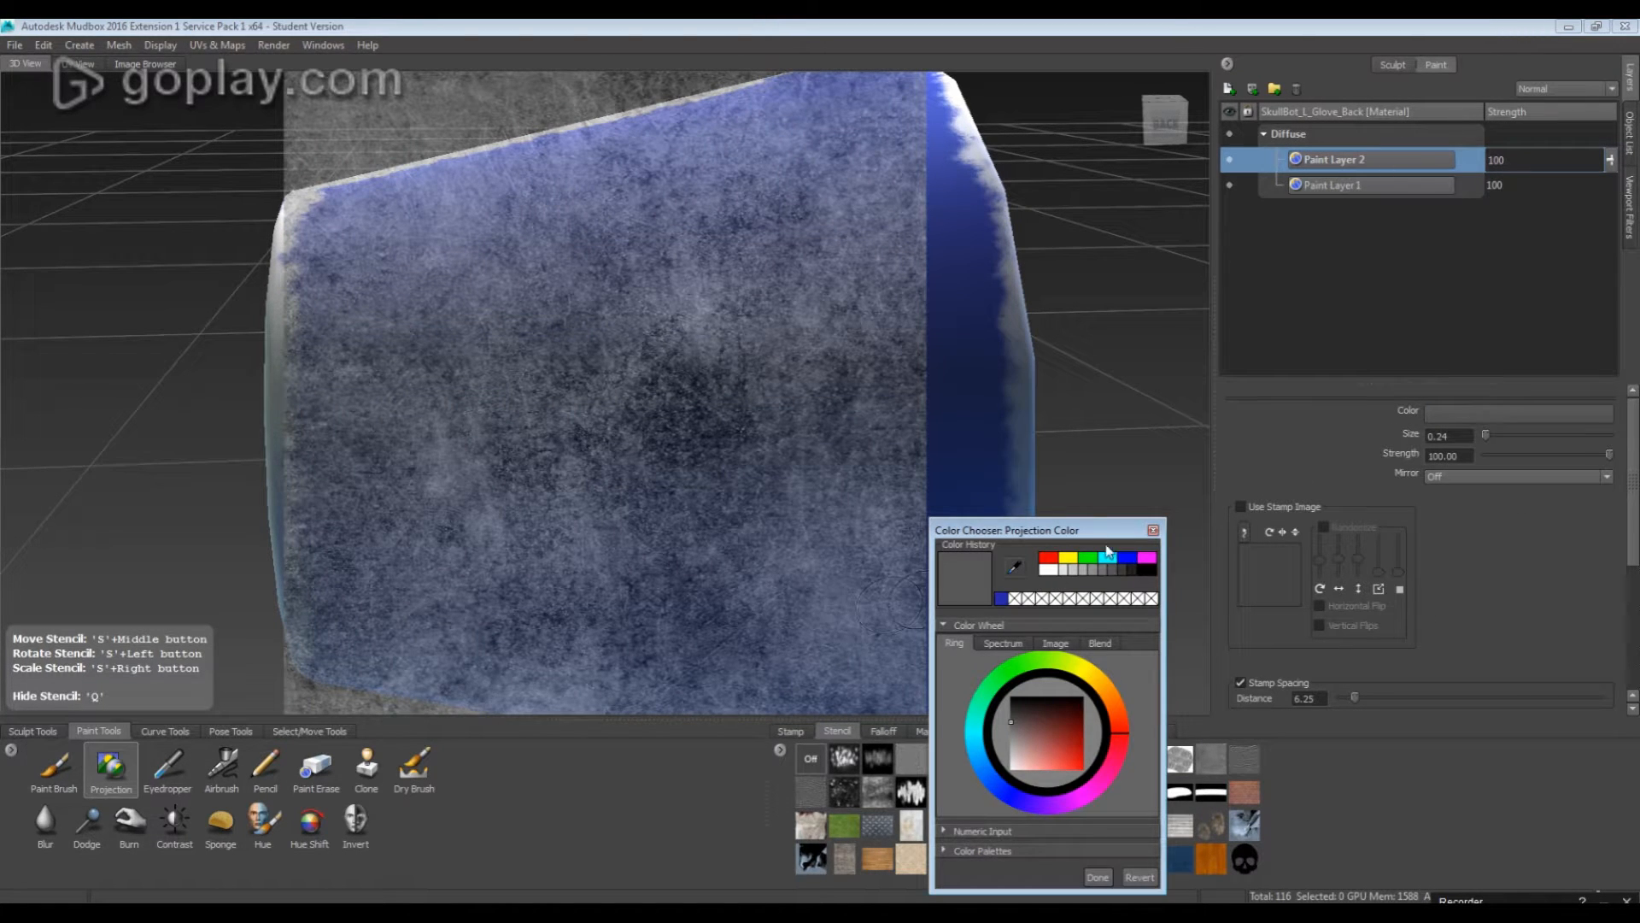
left_click(1102, 877)
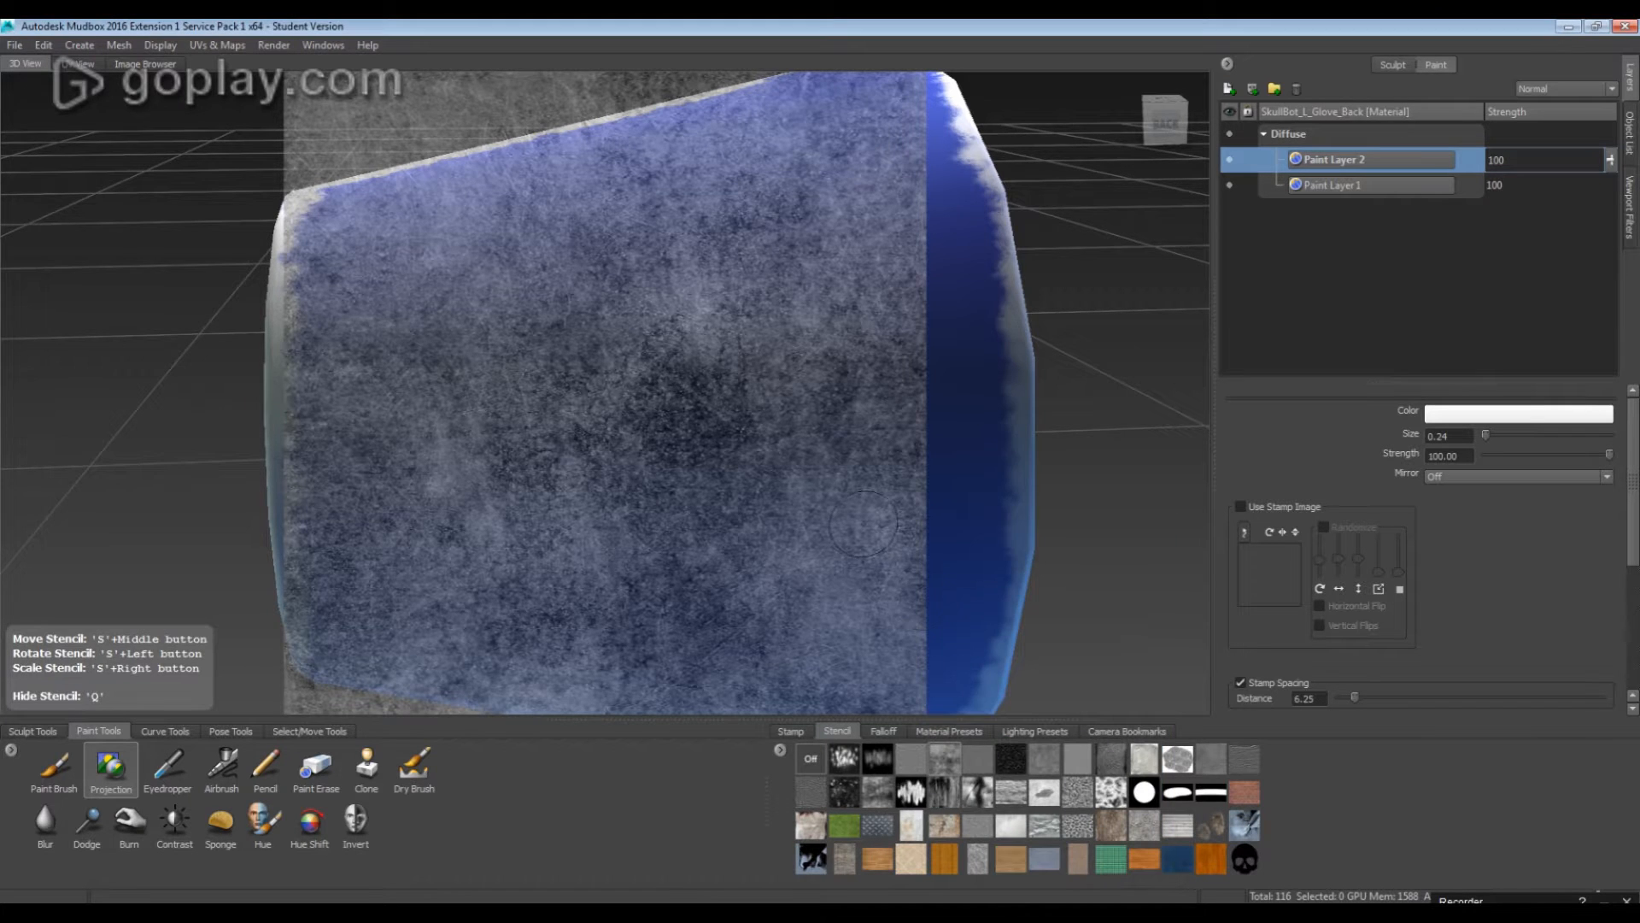
Try projecting the grime texture onto the panel's curved face, undoing the first stroke and enlarging the brush size to 1.17
left_click_drag(924, 526, 880, 529, "alt")
mouse_move(773, 442)
left_mouse_down()
mouse_move(368, 351)
mouse_move(794, 341)
mouse_move(586, 383)
left_mouse_up()
key("ctrl+z")
key("Escape")
left_click(110, 765)
mouse_move(690, 383)
left_mouse_down()
mouse_move(487, 351)
mouse_move(709, 290)
mouse_move(790, 200)
mouse_move(492, 246)
left_mouse_up()
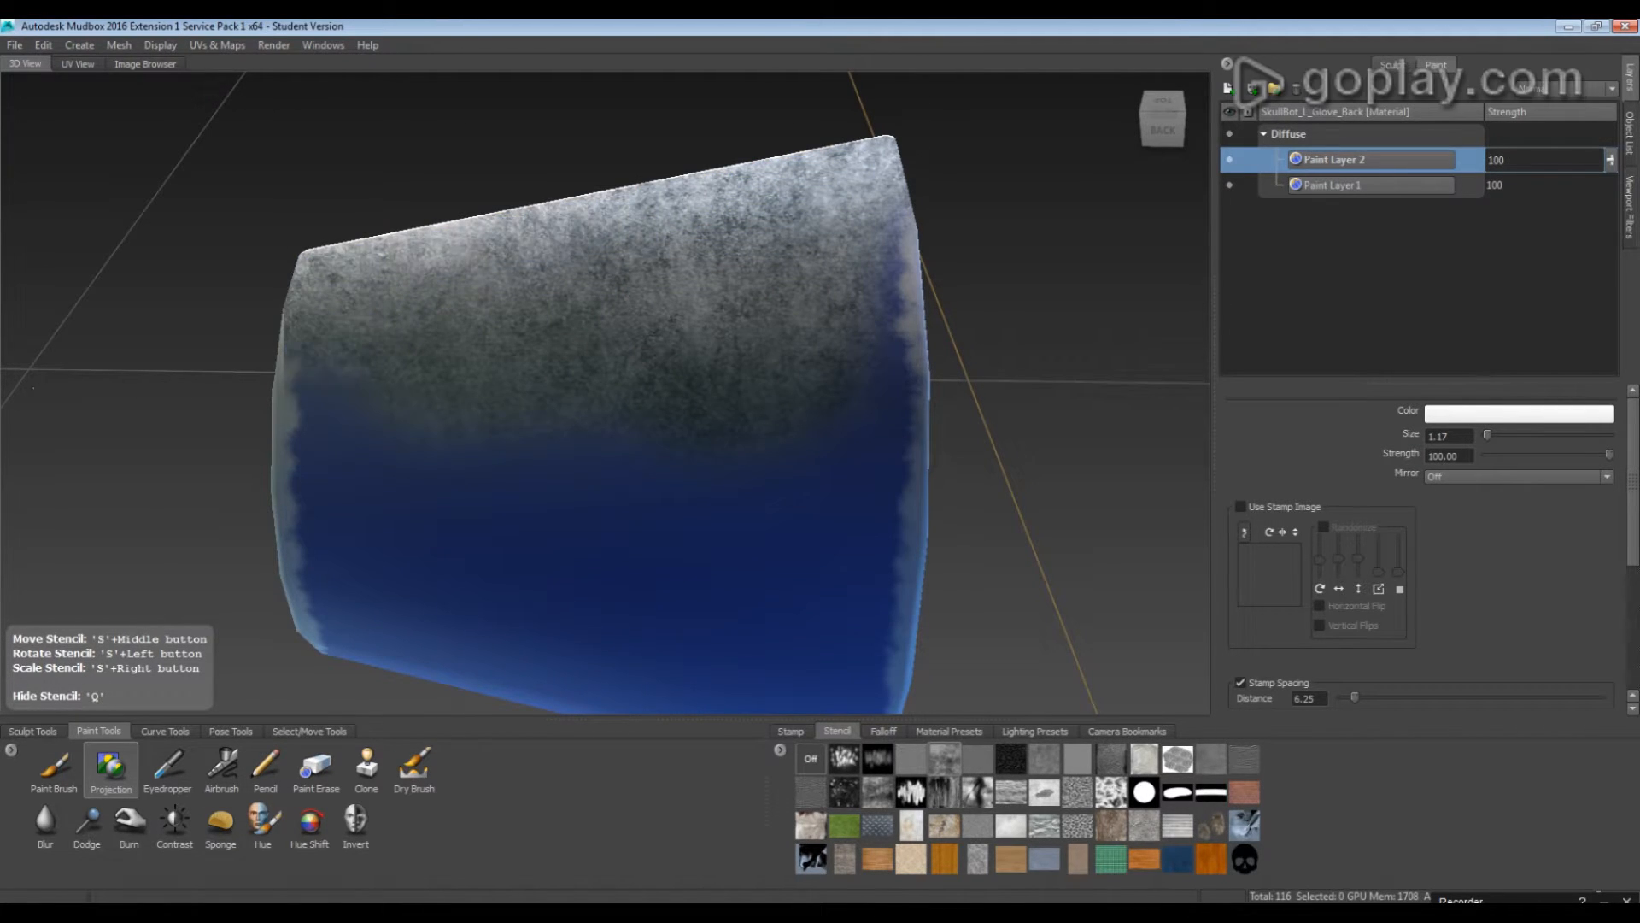
left_click_drag(598, 478, 820, 504)
Try extending the projected grime across the curved face, inspect it with the stencil hidden and undo it
mouse_move(974, 427)
left_mouse_down("alt")
mouse_move(944, 368)
mouse_move(971, 341)
mouse_move(820, 274)
mouse_move(324, 376)
left_mouse_up("alt")
mouse_move(863, 382)
left_mouse_down("alt")
mouse_move(888, 386)
mouse_move(512, 384)
mouse_move(781, 350)
left_mouse_up("alt")
mouse_move(811, 393)
left_mouse_down("alt")
mouse_move(811, 325)
mouse_move(815, 340)
left_mouse_up("alt")
mouse_move(897, 222)
left_mouse_down()
mouse_move(513, 213)
mouse_move(359, 244)
left_mouse_up()
mouse_move(547, 308)
left_mouse_down("alt")
mouse_move(538, 406)
mouse_move(487, 461)
left_mouse_up("alt")
key("q")
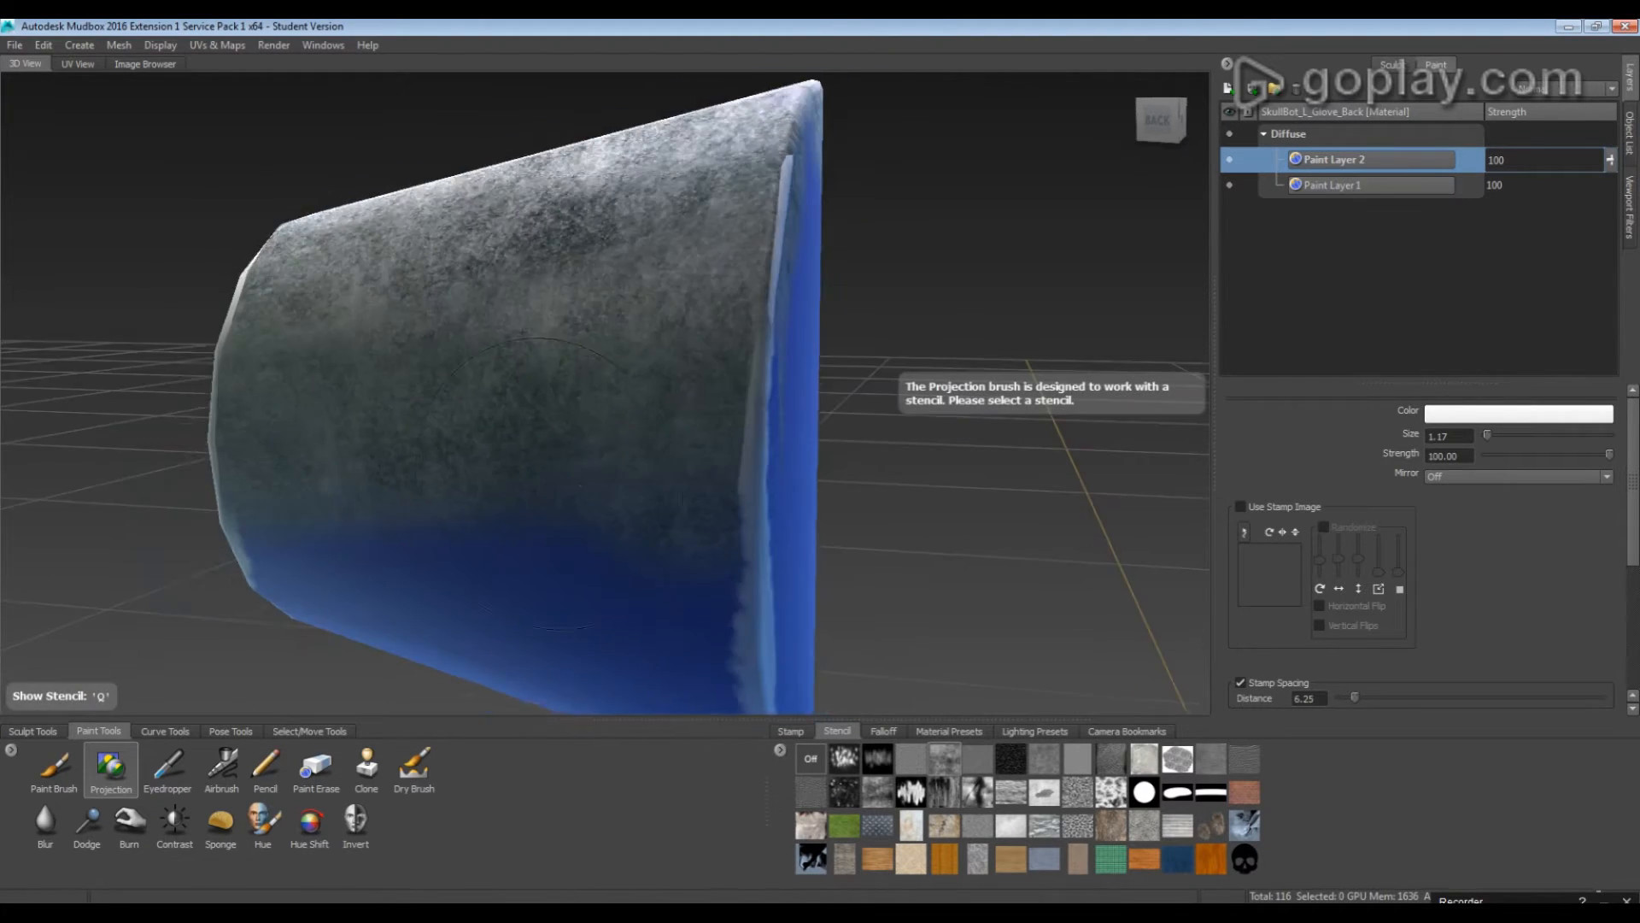
right_click_drag(598, 478, 795, 520, "alt")
left_click_drag(794, 521, 769, 478, "alt")
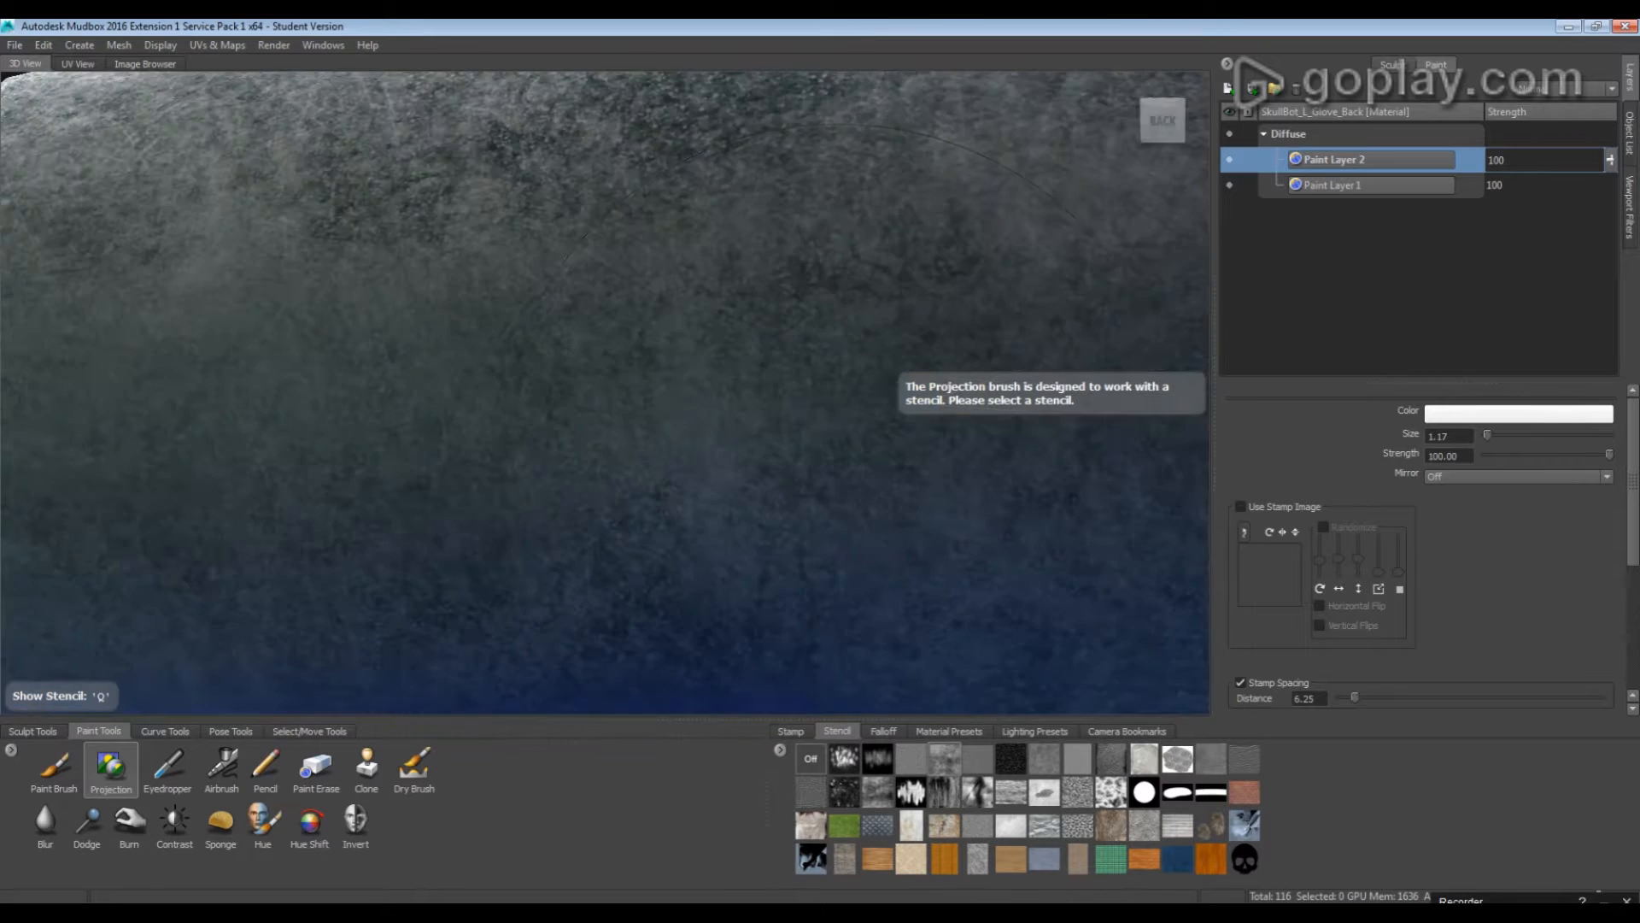
right_click_drag(769, 478, 486, 446, "alt")
left_click_drag(485, 446, 644, 439, "alt")
middle_click_drag(484, 701, 347, 686, "alt")
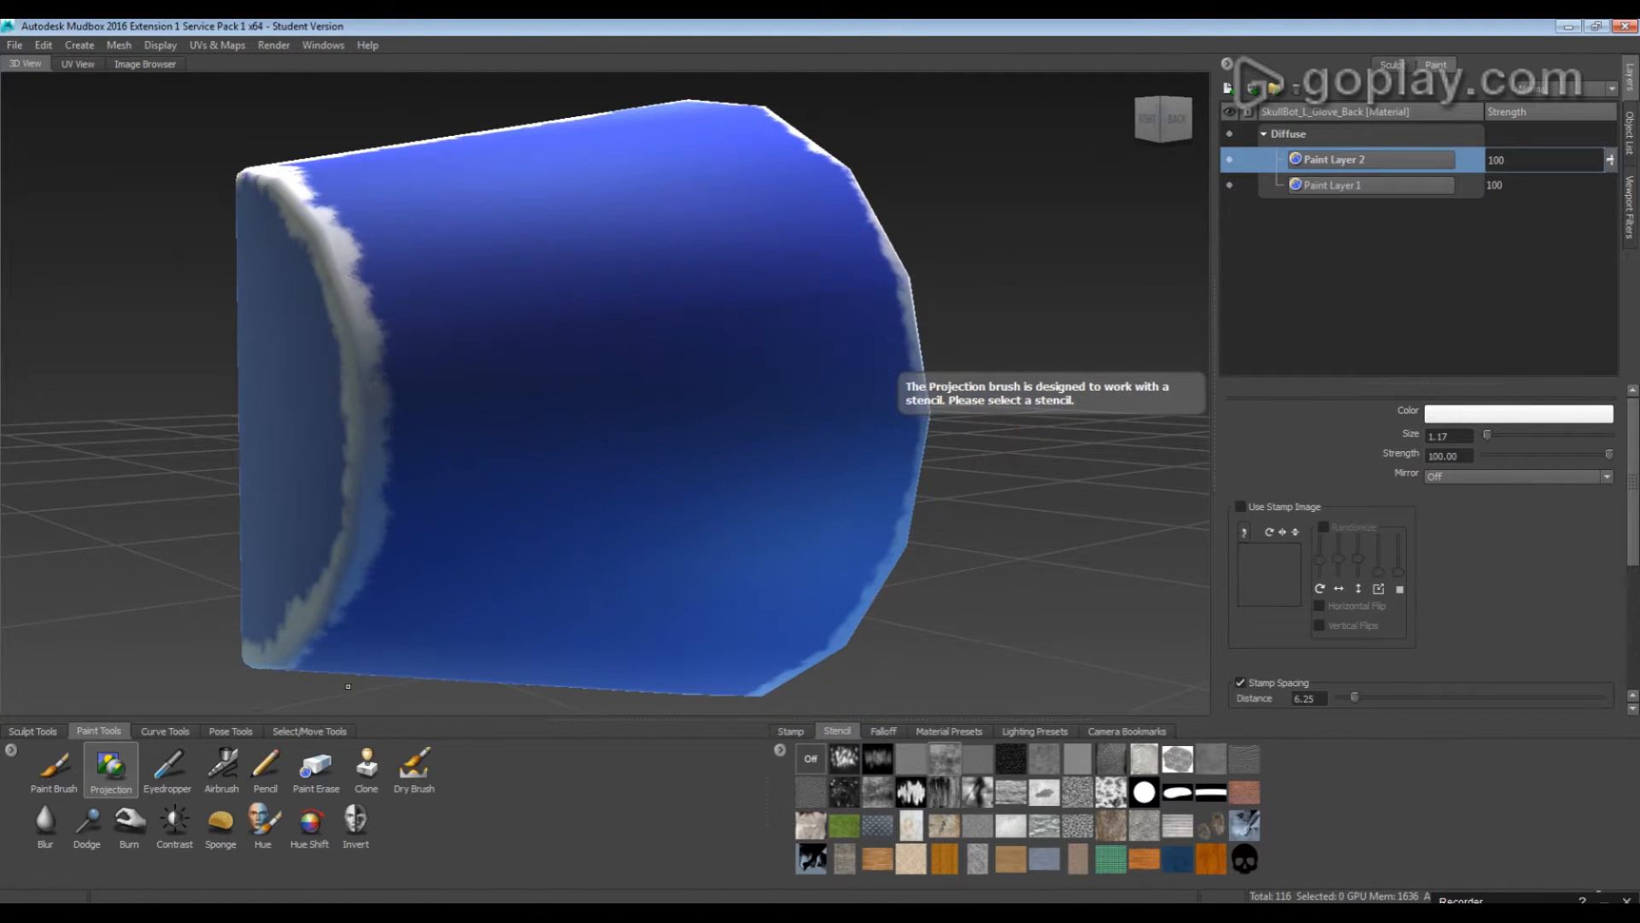
Reload the bw_grimeScratched stencil and turn on tiling so that it covers the whole view
left_click(948, 766)
left_click(1430, 654)
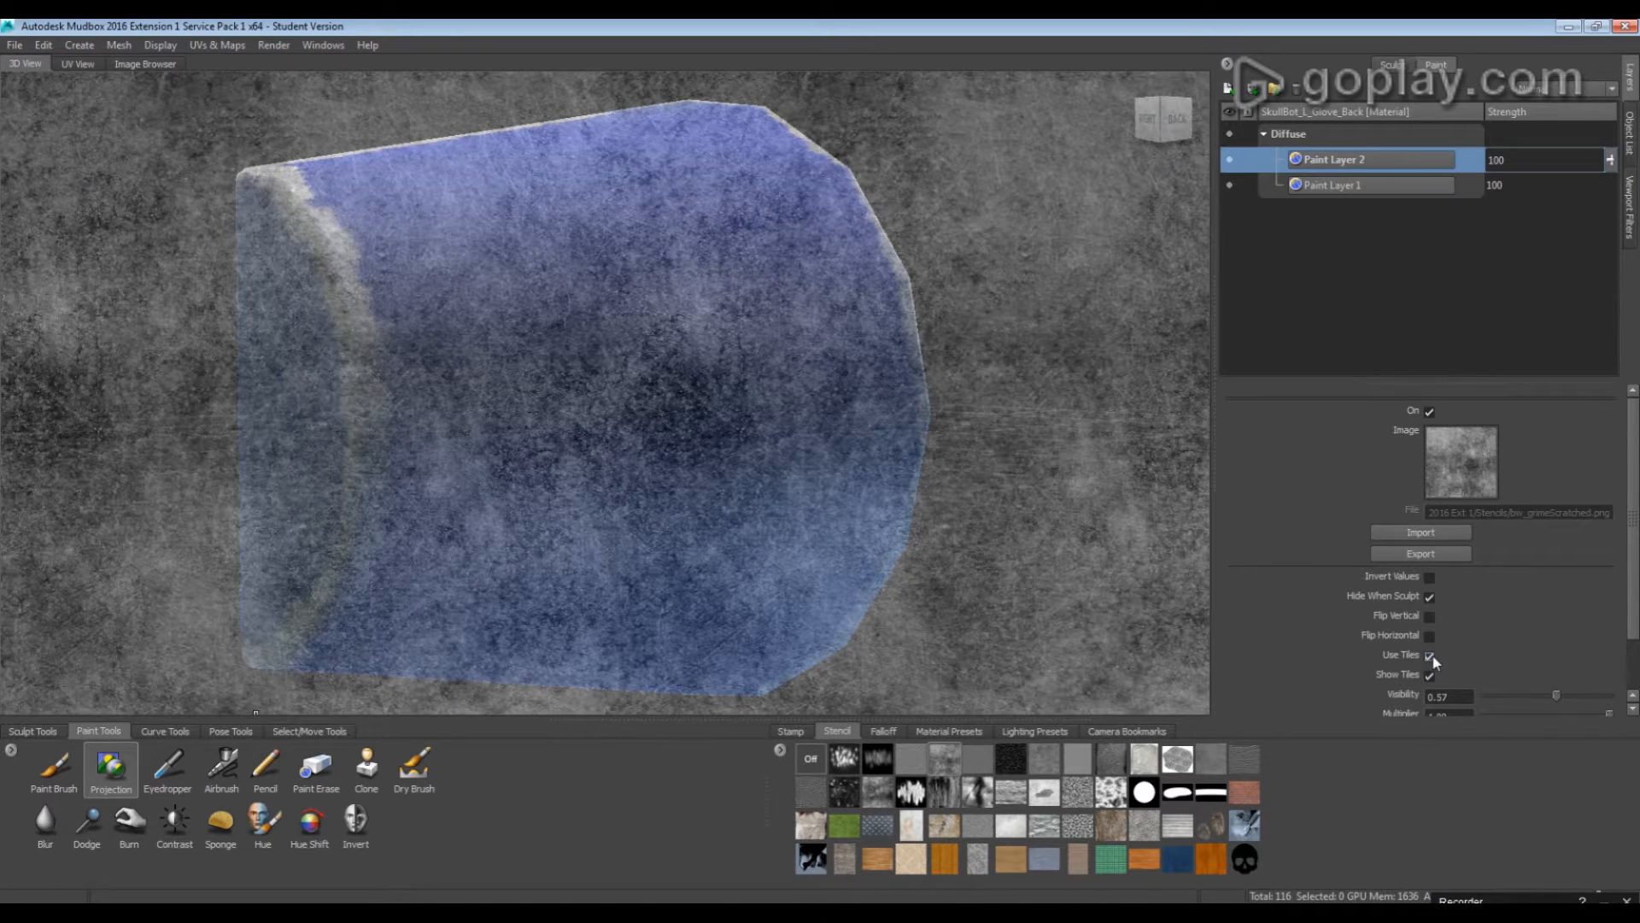
scroll(564, 393, "down", 3)
scroll(564, 393, "up", 3)
mouse_move(513, 427)
left_mouse_down("alt")
mouse_move(589, 414)
mouse_move(470, 485)
left_mouse_up("alt")
middle_click_drag(470, 486, 599, 487, "alt")
Project the tiled grime texture over the panel's curved outer face with broad strokes
mouse_move(483, 411)
left_mouse_down()
mouse_move(811, 311)
mouse_move(706, 247)
mouse_move(919, 227)
left_mouse_up()
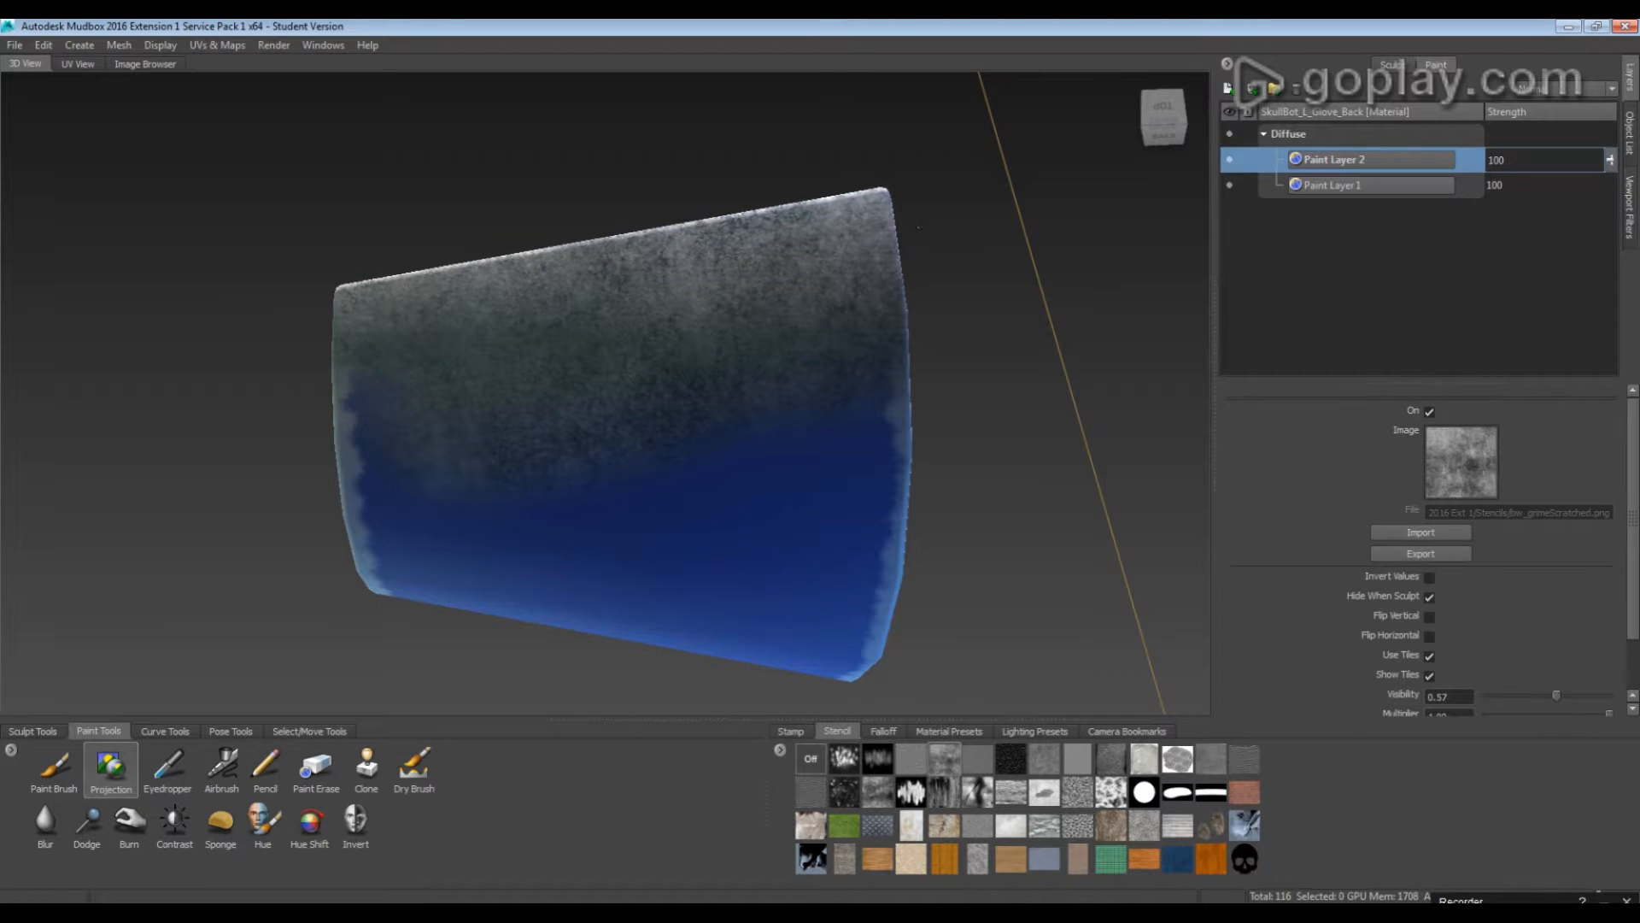
left_click_drag(693, 404, 880, 478)
mouse_move(871, 479)
left_mouse_down("alt")
mouse_move(820, 316)
mouse_move(709, 324)
mouse_move(740, 301)
left_mouse_up("alt")
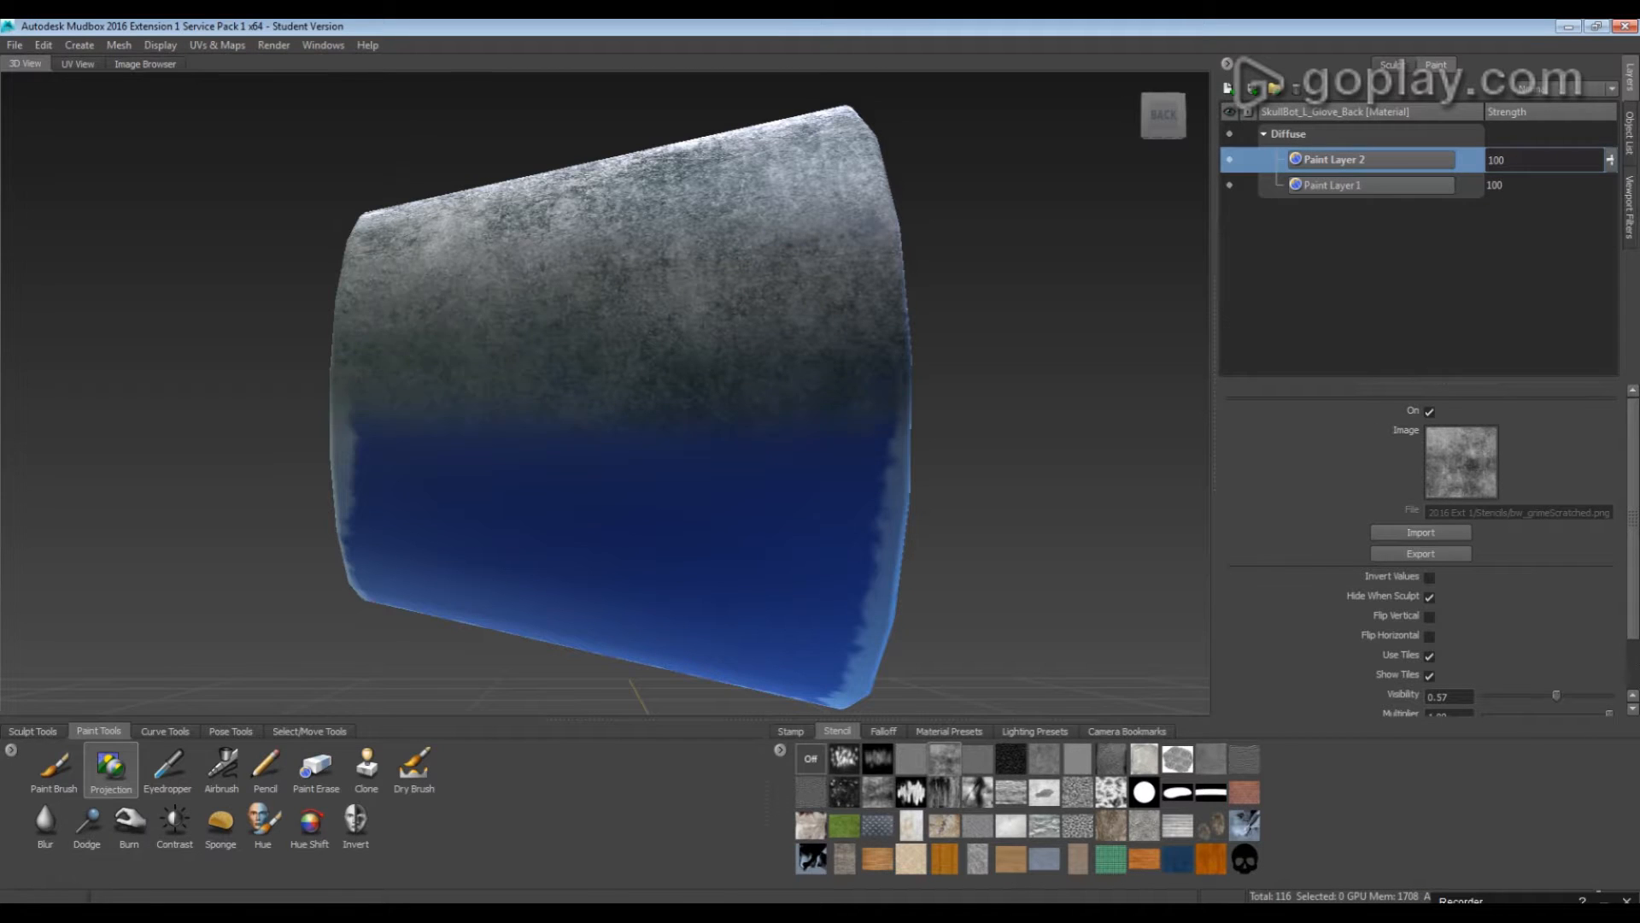
mouse_move(482, 373)
left_mouse_down()
mouse_move(786, 521)
mouse_move(410, 513)
left_mouse_up()
left_click_drag(598, 496, 615, 367, "alt")
Project the tiled grime texture onto the panel's half-round end face, viewed straight on from the left
mouse_move(1038, 304)
left_mouse_down()
mouse_move(854, 248)
mouse_move(359, 282)
mouse_move(920, 311)
left_mouse_up()
left_click_drag(244, 531, 603, 524)
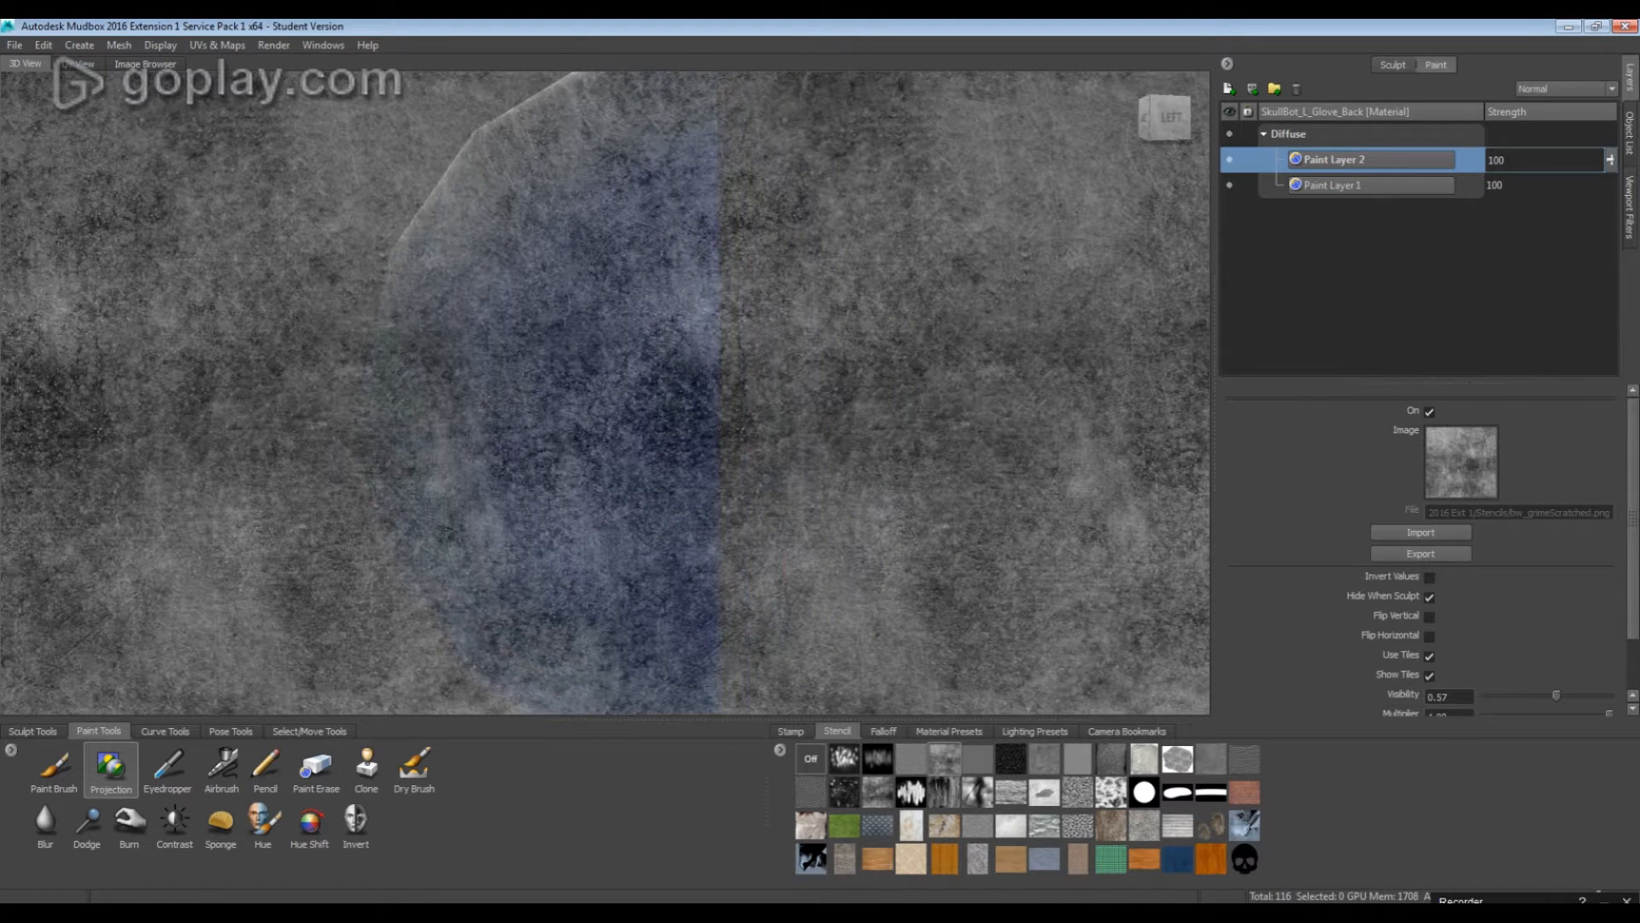
right_click_drag(643, 439, 555, 439, "alt")
middle_click_drag(555, 439, 504, 449, "alt")
left_click_drag(504, 358, 514, 234)
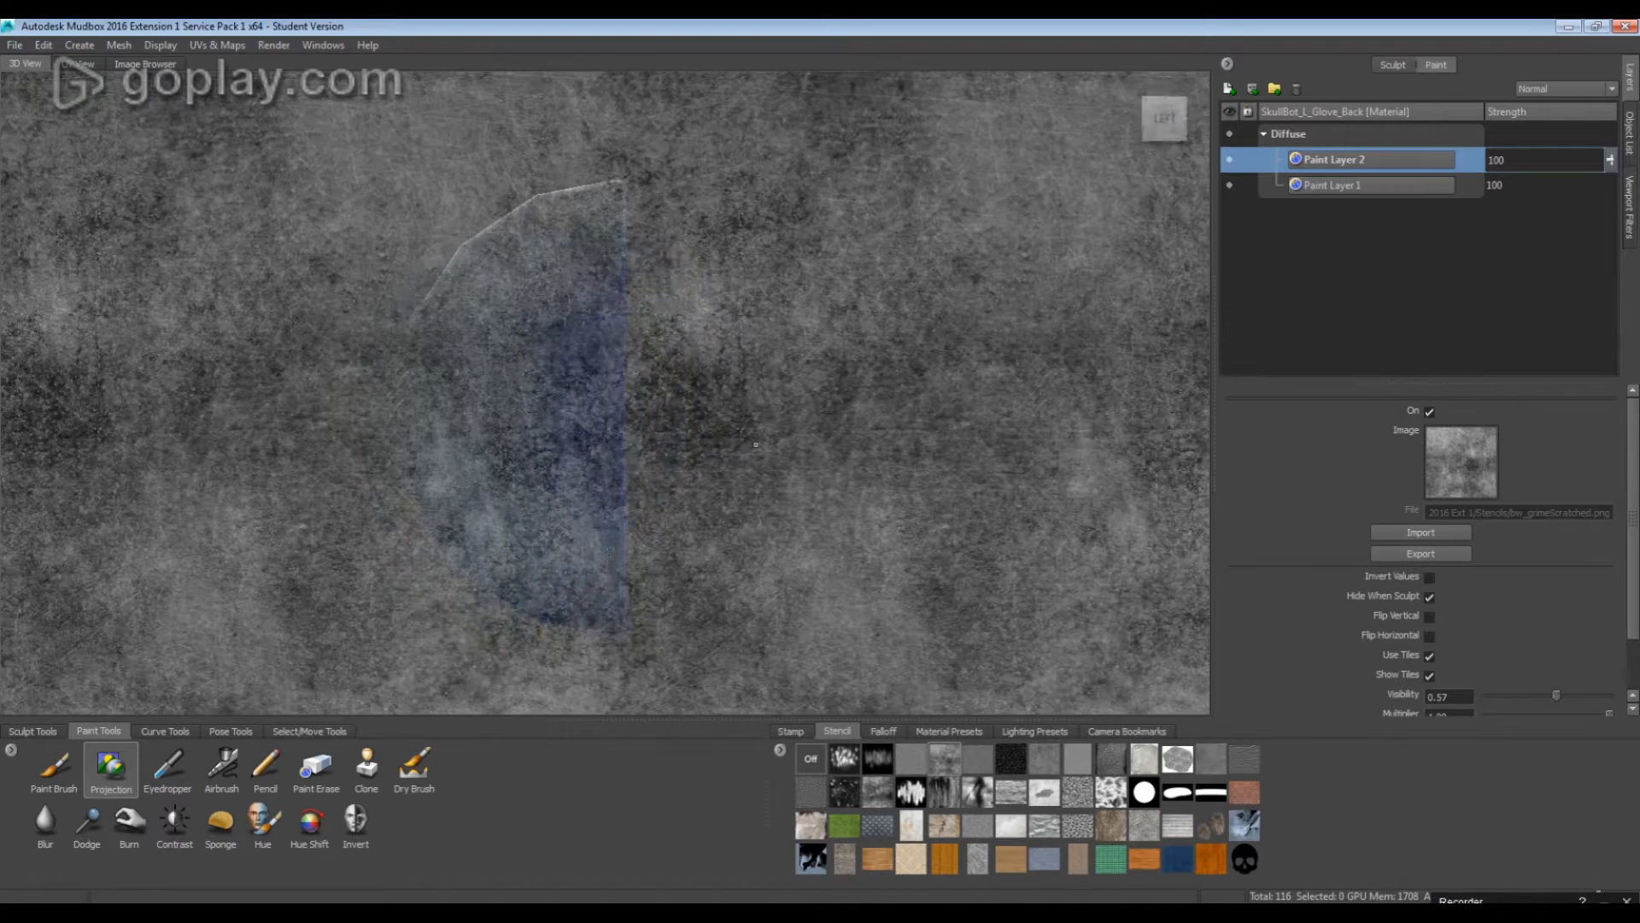
mouse_move(1068, 376)
left_mouse_down("alt")
mouse_move(717, 428)
mouse_move(691, 376)
mouse_move(803, 381)
mouse_move(546, 376)
left_mouse_up("alt")
Project the grime texture onto the opposite half-round end face, viewed from the right
key("q")
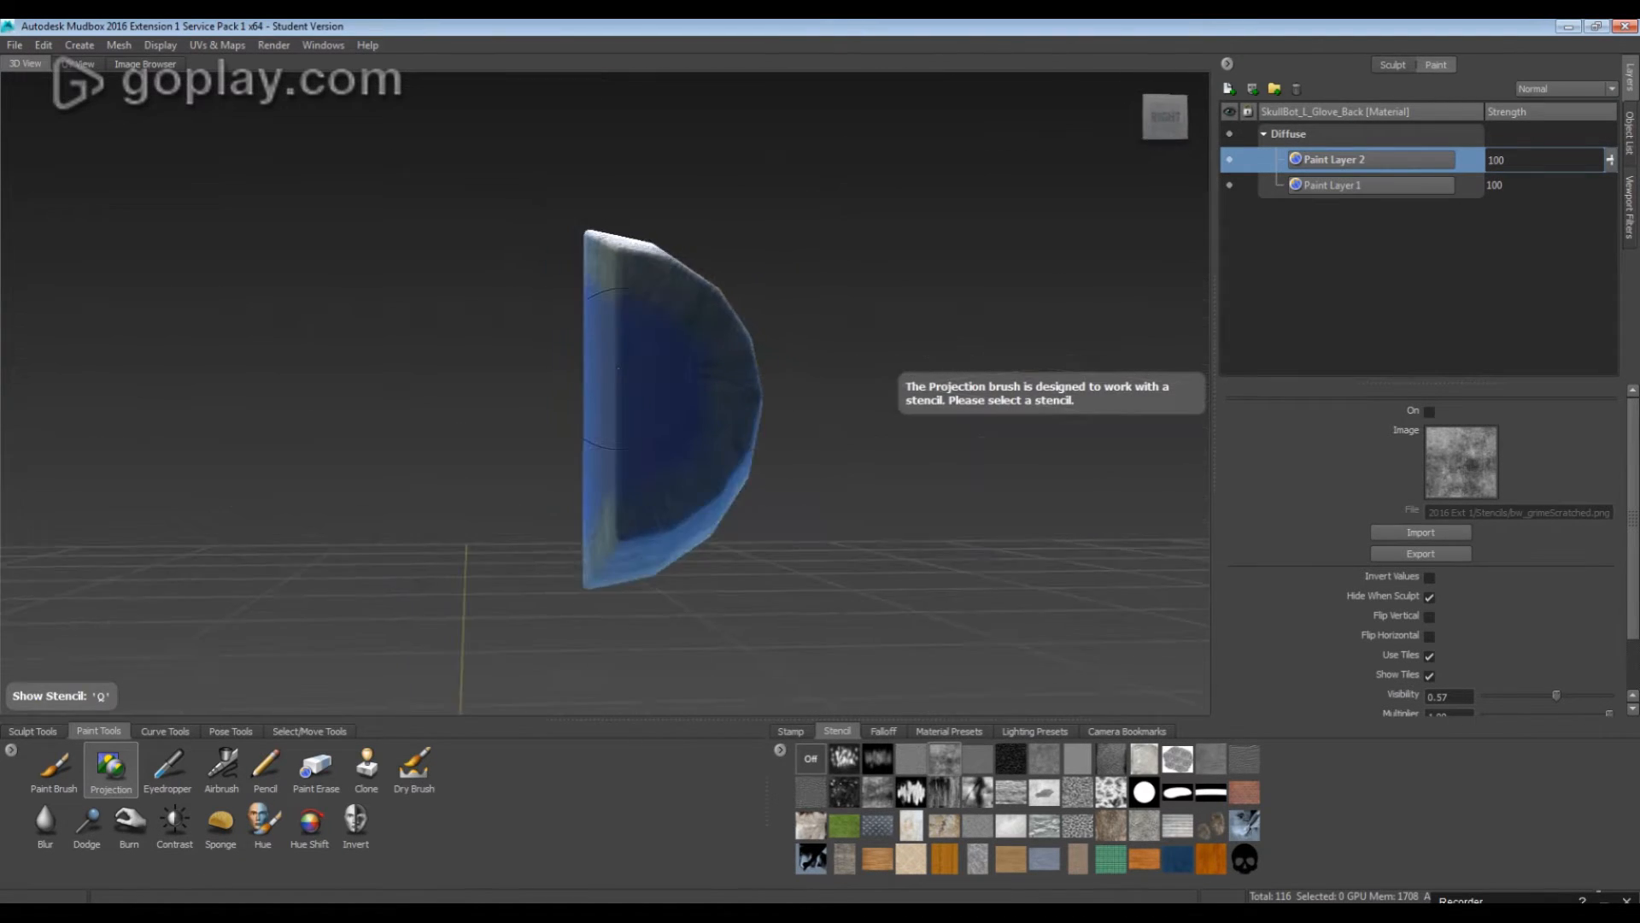
key("q")
left_click_drag(671, 367, 670, 385)
left_click_drag(645, 250, 649, 256)
left_click_drag(717, 358, 504, 431, "alt")
key("q")
Project more grime over the stretched texture near the ends of the curved face
left_click_drag(675, 410, 623, 436, "alt")
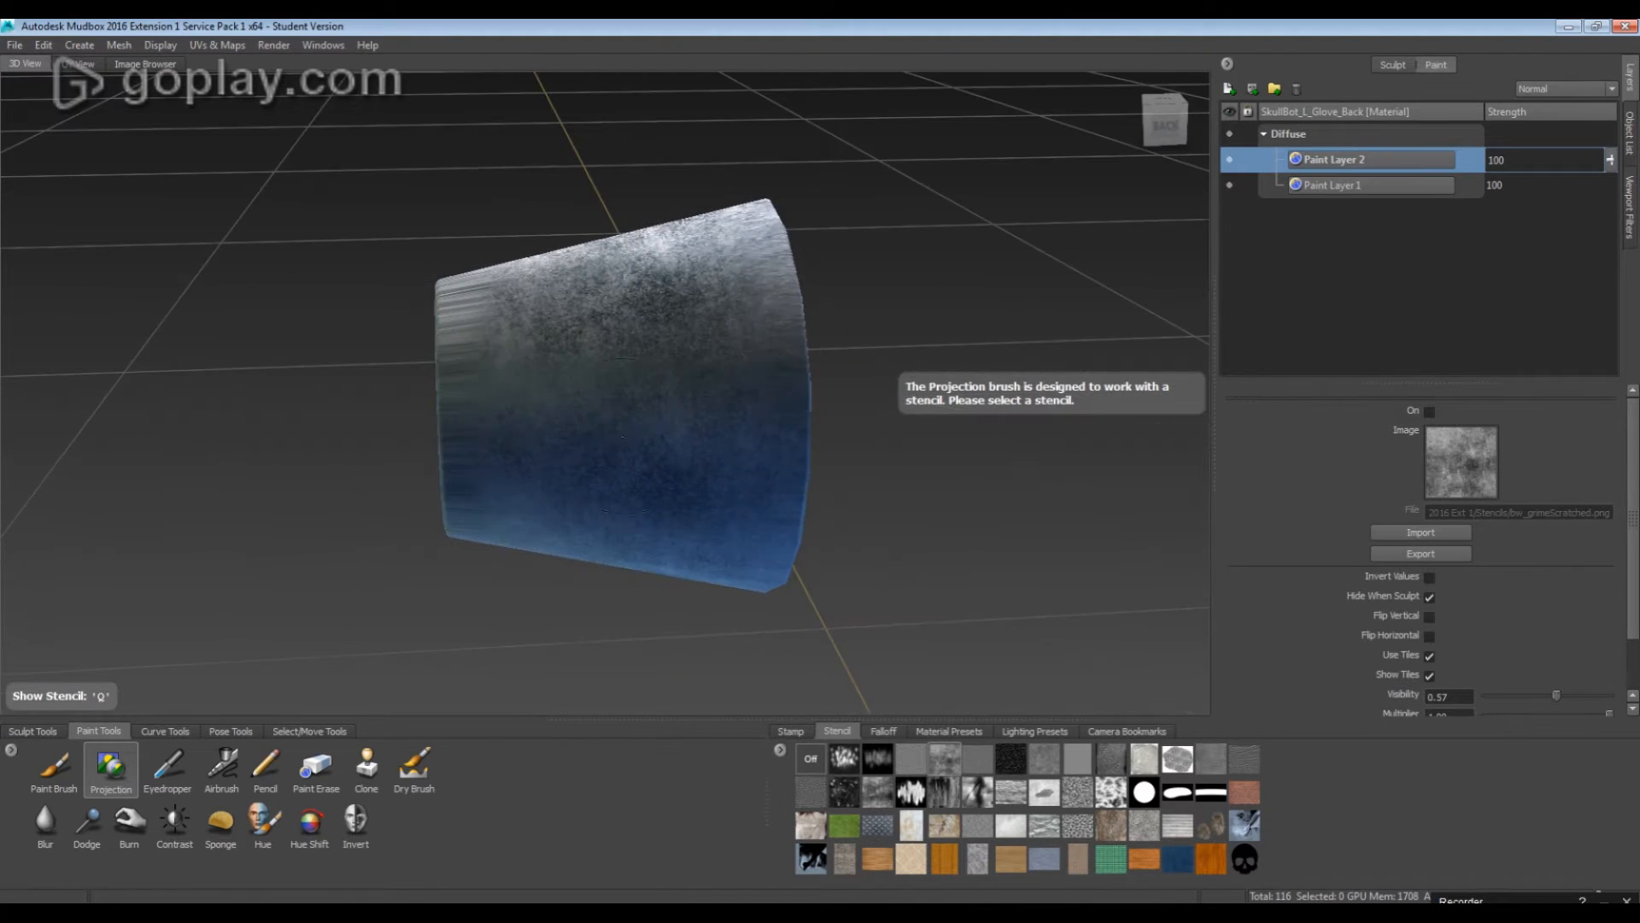
middle_click_drag(623, 436, 765, 437, "alt")
left_click_drag(764, 437, 790, 427, "alt")
right_click_drag(598, 358, 667, 346, "alt")
key("q")
mouse_move(697, 376)
left_mouse_down()
mouse_move(732, 347)
mouse_move(718, 358)
mouse_move(726, 299)
mouse_move(744, 334)
left_mouse_up()
left_click_drag(820, 376, 865, 402)
middle_click_drag(867, 401, 598, 367, "alt")
key("q")
Cover the remaining smooth areas around the wide end with projected grime and hide the stencil
mouse_move(871, 384)
left_mouse_down("alt")
mouse_move(897, 357)
mouse_move(812, 427)
left_mouse_up("alt")
key("q")
key("q")
key("q")
left_click(825, 435)
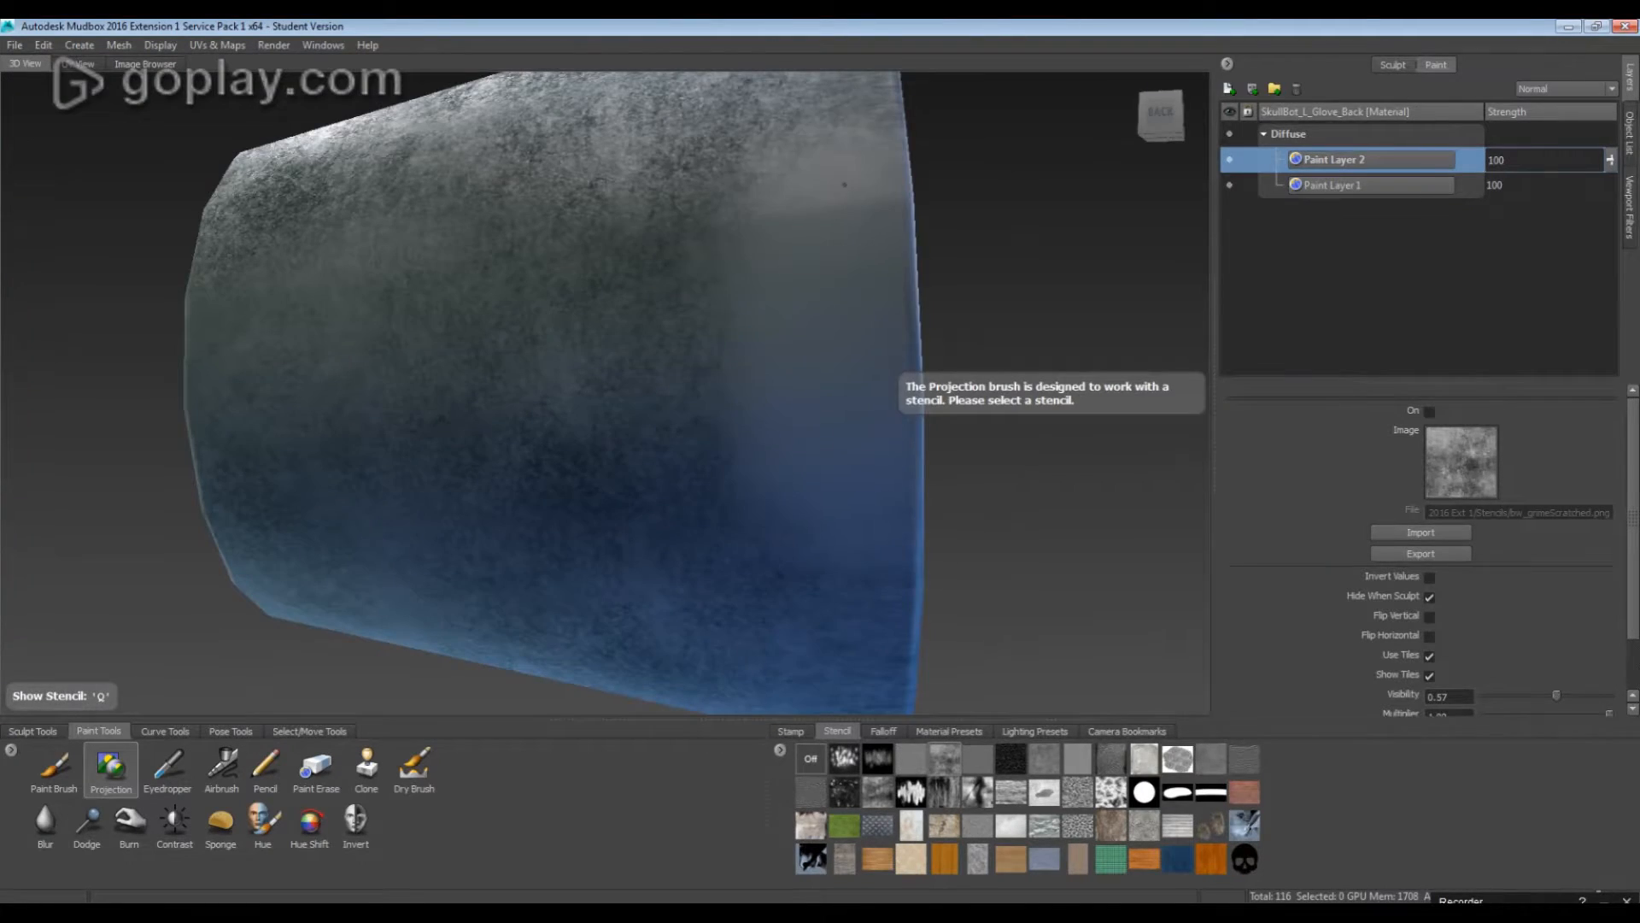
key("q")
mouse_move(867, 654)
left_mouse_down("alt")
mouse_move(820, 547)
mouse_move(833, 504)
mouse_move(868, 582)
mouse_move(919, 247)
mouse_move(689, 250)
mouse_move(1130, 195)
left_mouse_up("alt")
key("q")
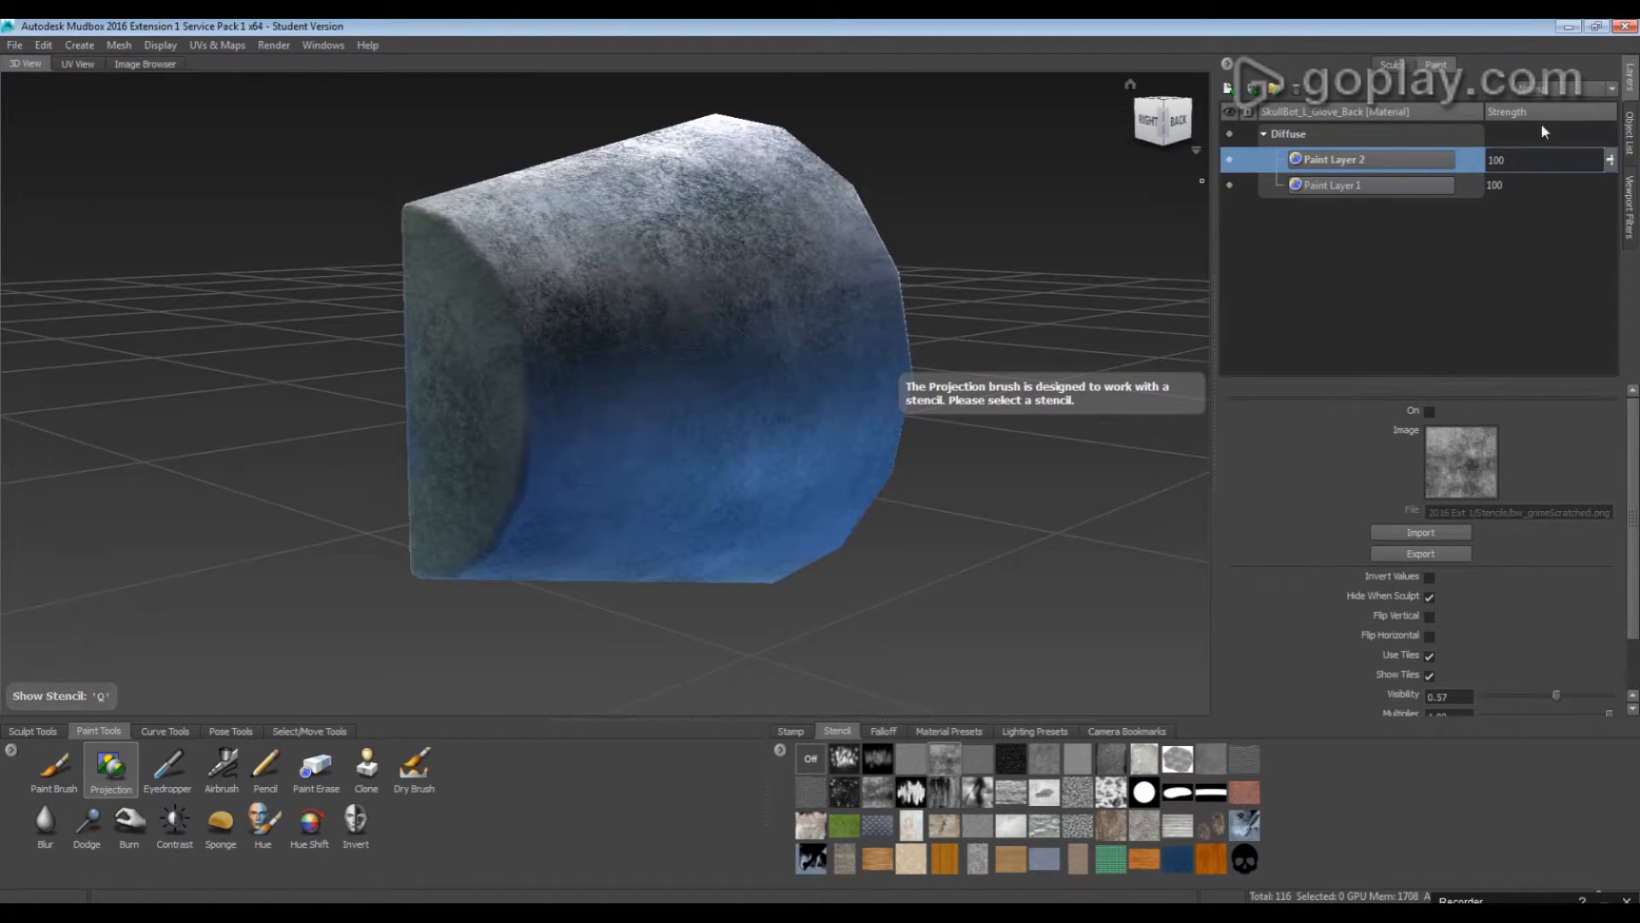
Try the Overlay and Linear Dodge (Add) blend modes on Paint Layer 2
left_click(1549, 89)
left_click(1534, 243)
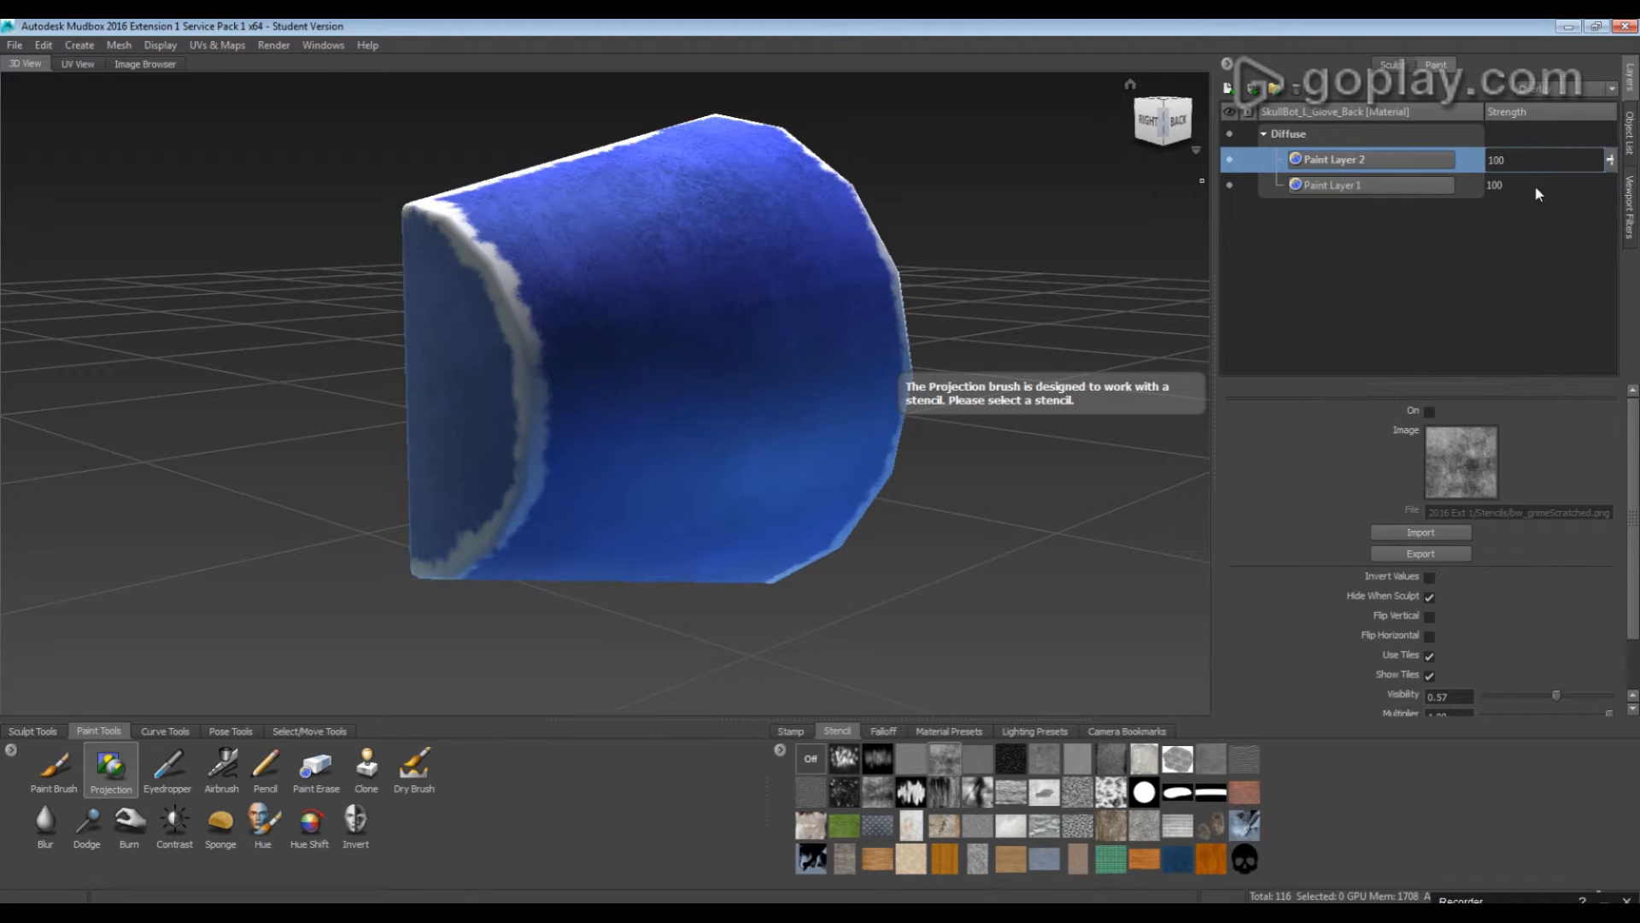
mouse_move(868, 340)
left_mouse_down("alt")
mouse_move(768, 367)
mouse_move(872, 346)
left_mouse_up("alt")
right_click_drag(871, 346, 619, 386, "alt")
left_click_drag(619, 387, 649, 325, "alt")
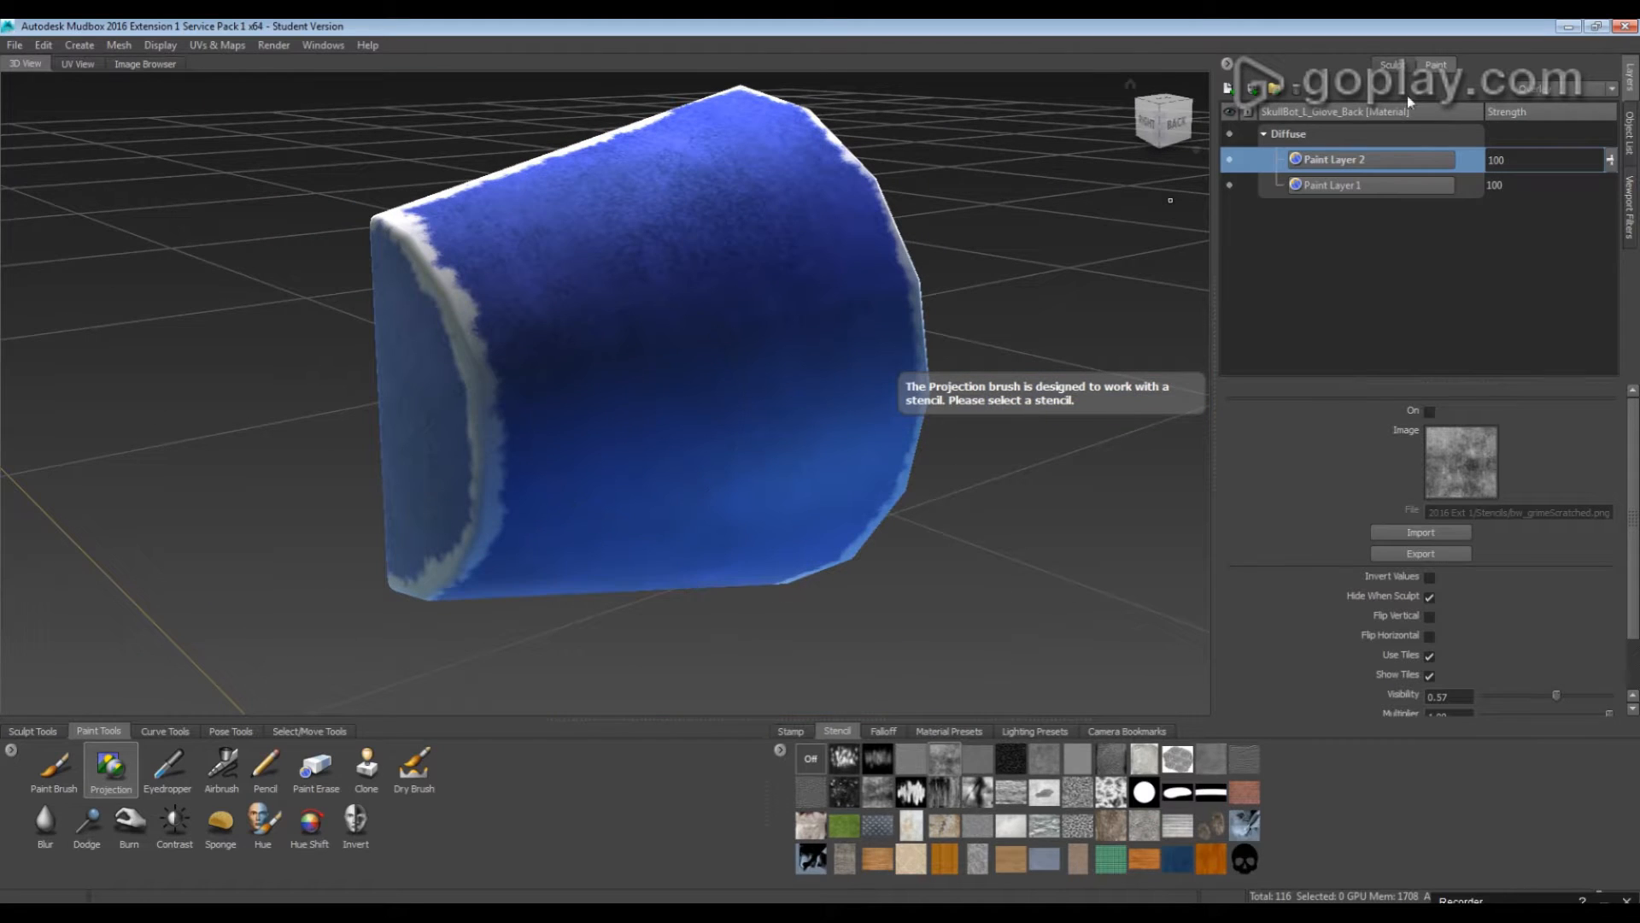
left_click(1529, 89)
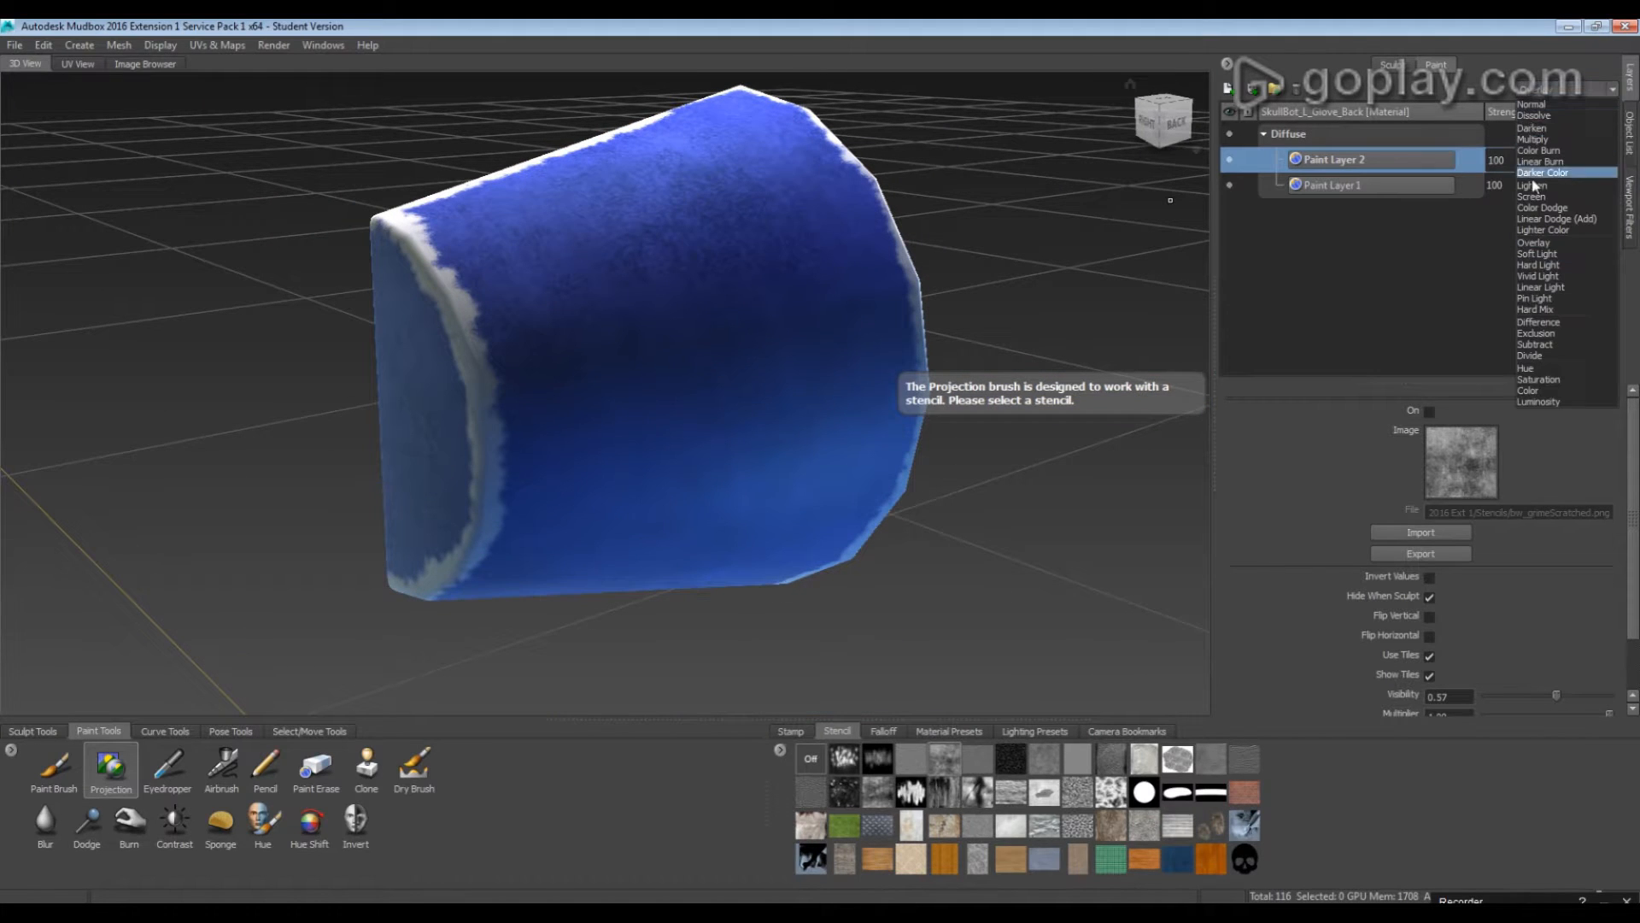
left_click(1522, 219)
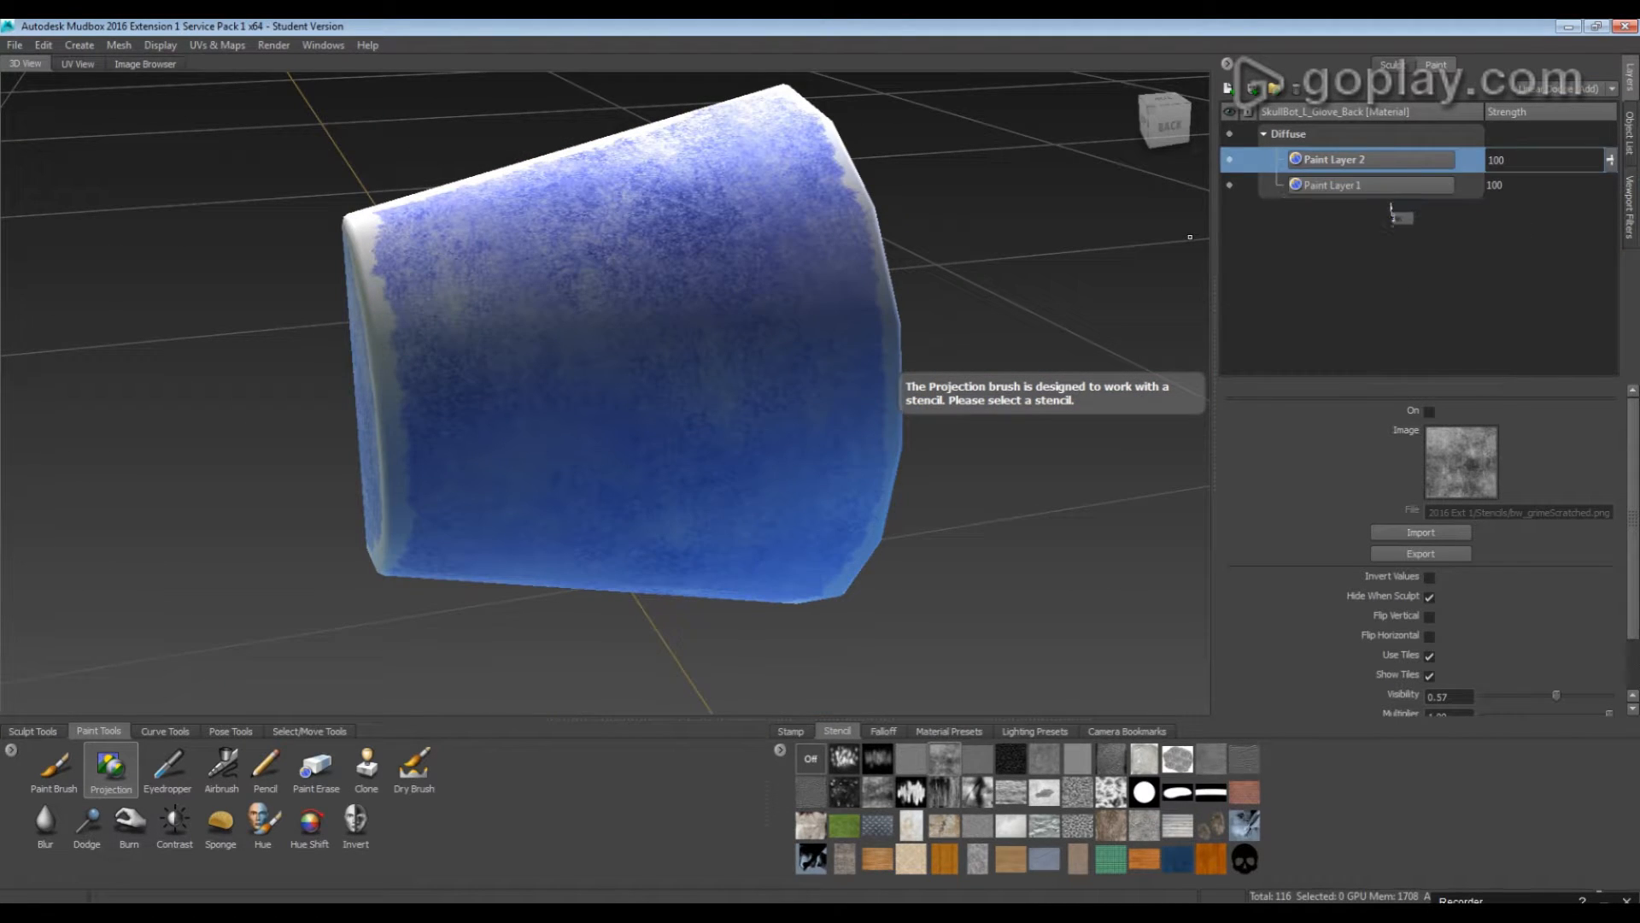
Move Paint Layer 2 below Paint Layer 1 and return its blend mode to Normal
left_click_drag(1391, 205, 1390, 206)
left_click_drag(845, 461, 847, 500, "alt")
left_click(1560, 89)
left_click(1558, 103)
left_click(1556, 91)
left_click(1474, 162)
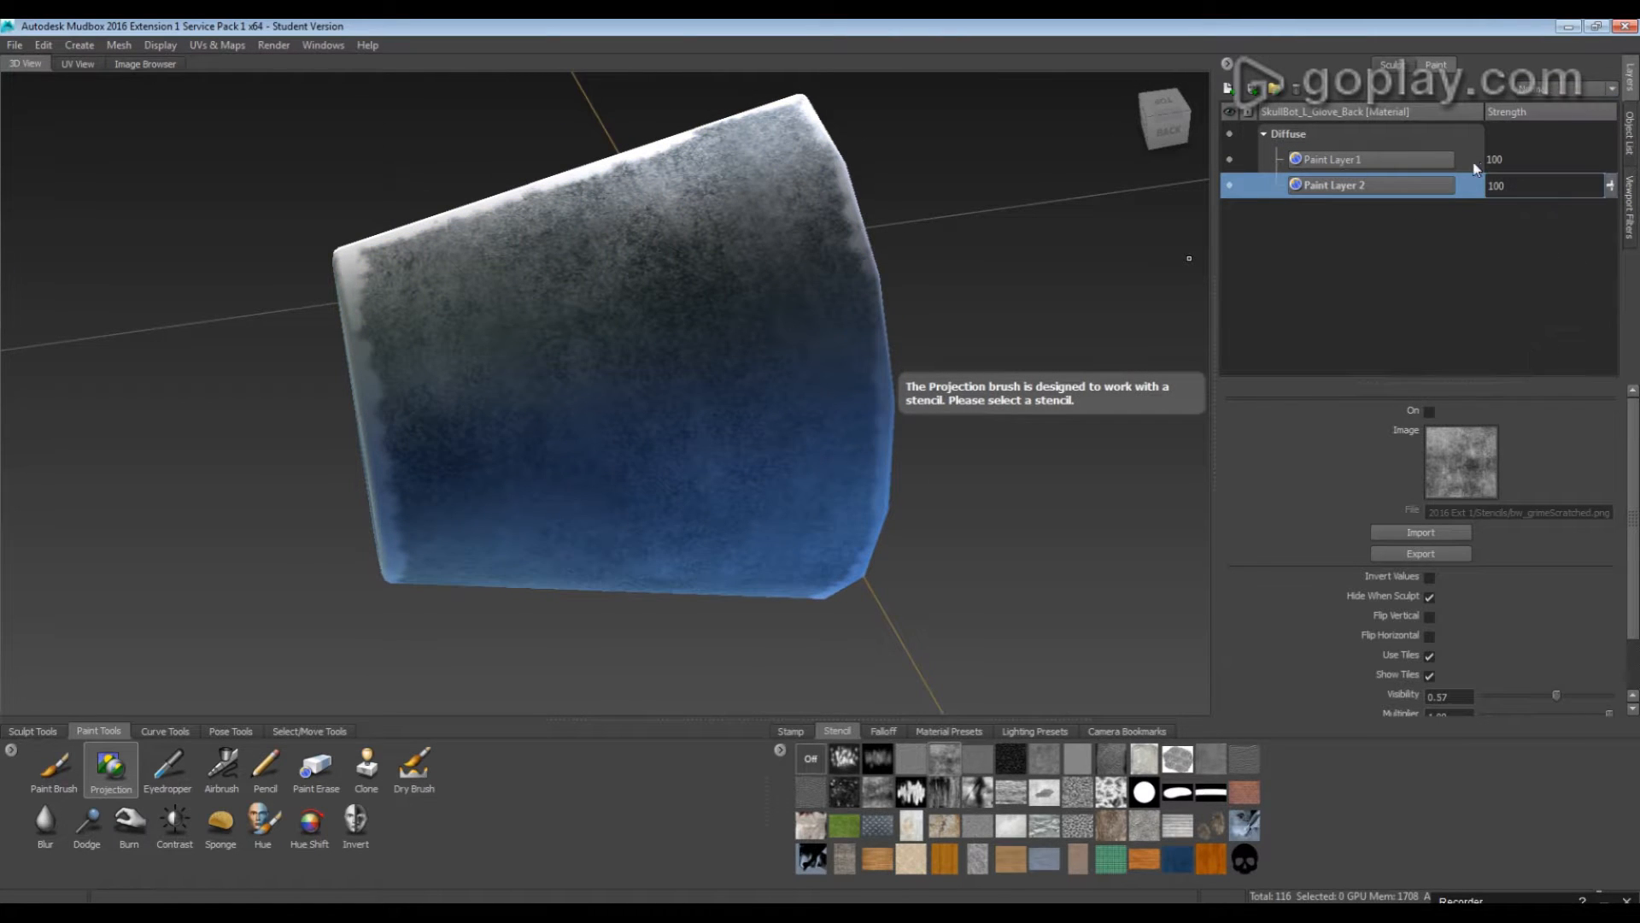
Set Paint Layer 1's blend mode to Linear Dodge (Add) and check the edge wear over the grime
left_click(1475, 164)
left_click(1560, 90)
left_click(1555, 219)
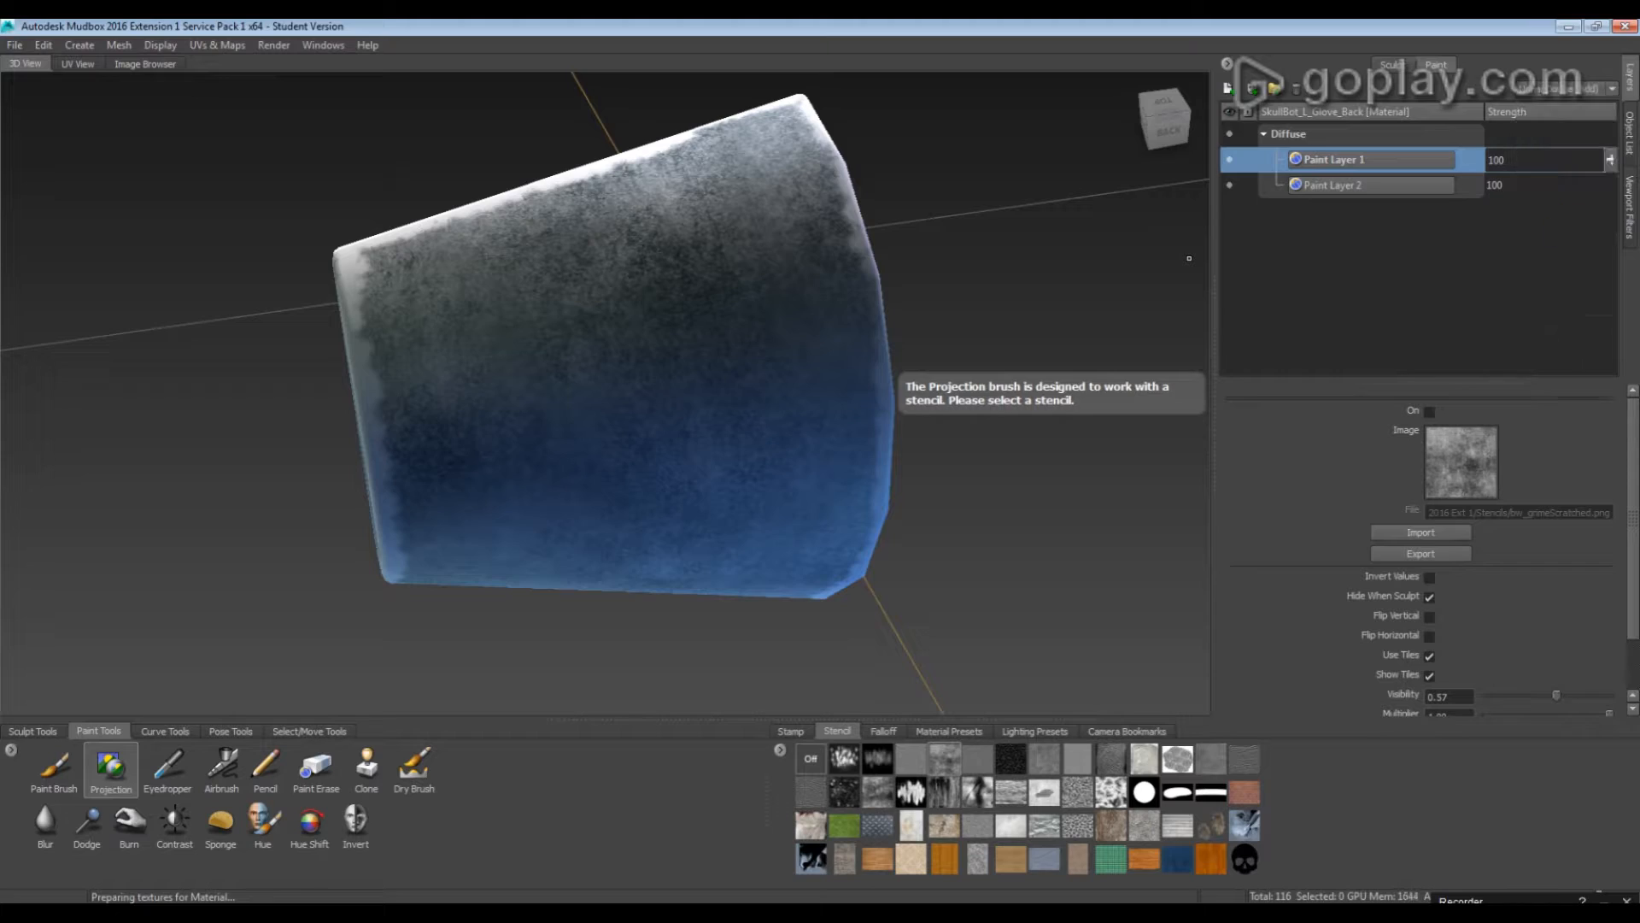
mouse_move(726, 386)
left_mouse_down("alt")
mouse_move(808, 389)
mouse_move(803, 479)
mouse_move(796, 385)
mouse_move(885, 389)
mouse_move(756, 378)
mouse_move(717, 401)
mouse_move(769, 453)
left_mouse_up("alt")
scroll(796, 384, "down", 2)
right_click_drag(769, 453, 862, 462, "alt")
mouse_move(862, 462)
left_mouse_down("alt")
mouse_move(889, 431)
mouse_move(863, 462)
left_mouse_up("alt")
right_click_drag(863, 462, 735, 461, "alt")
left_click_drag(735, 461, 722, 463, "alt")
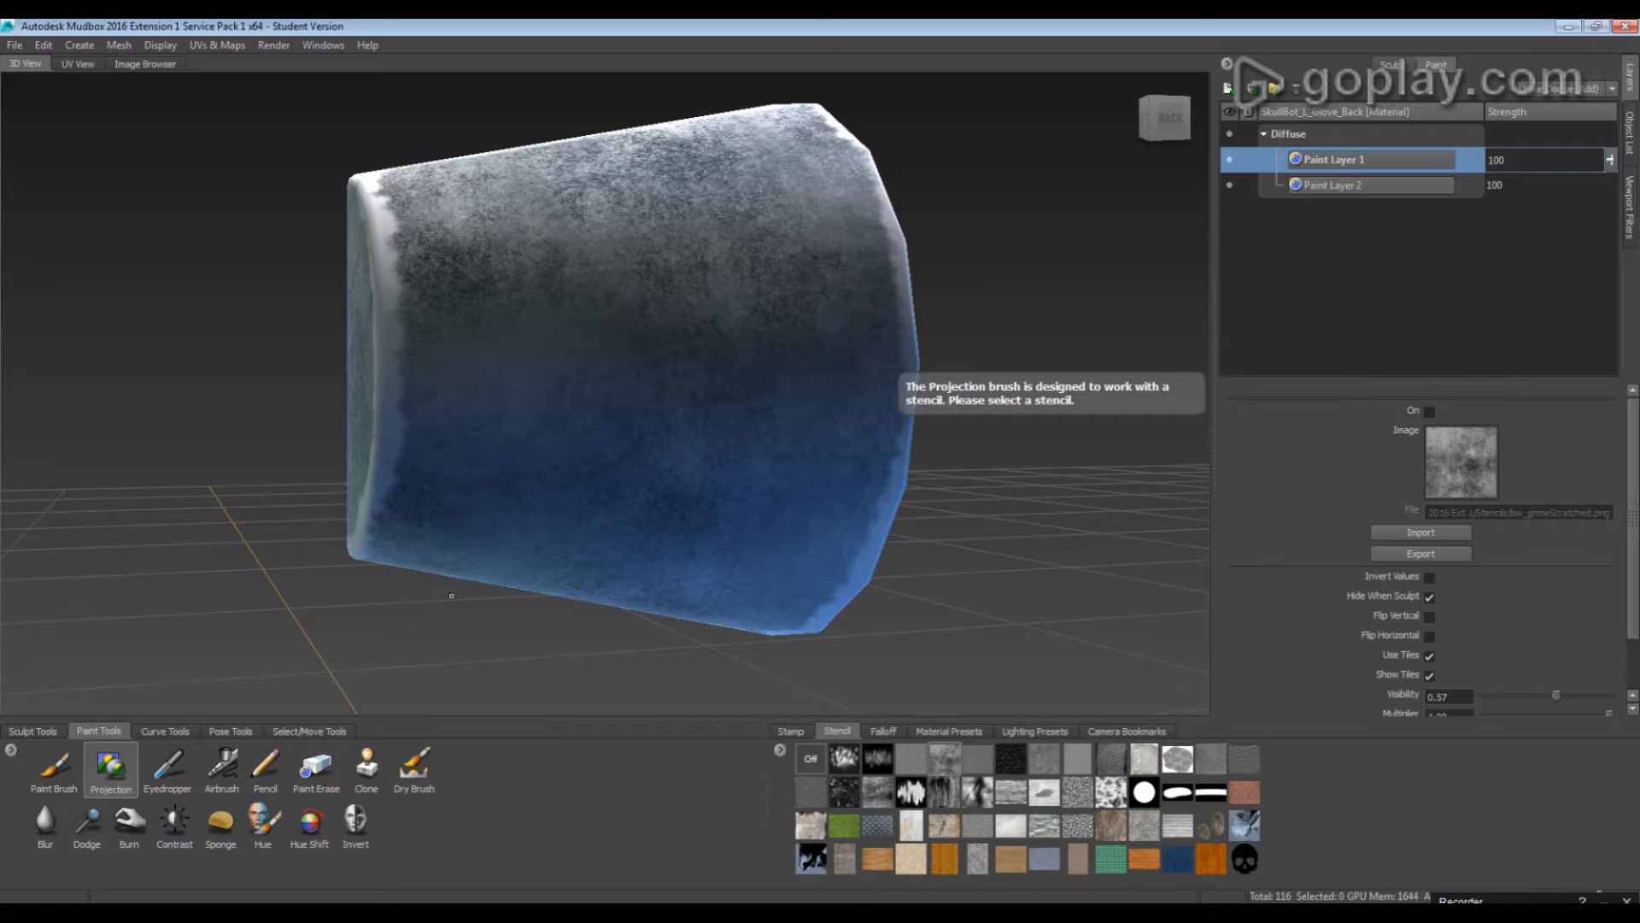
left_click_drag(451, 595, 491, 574, "alt")
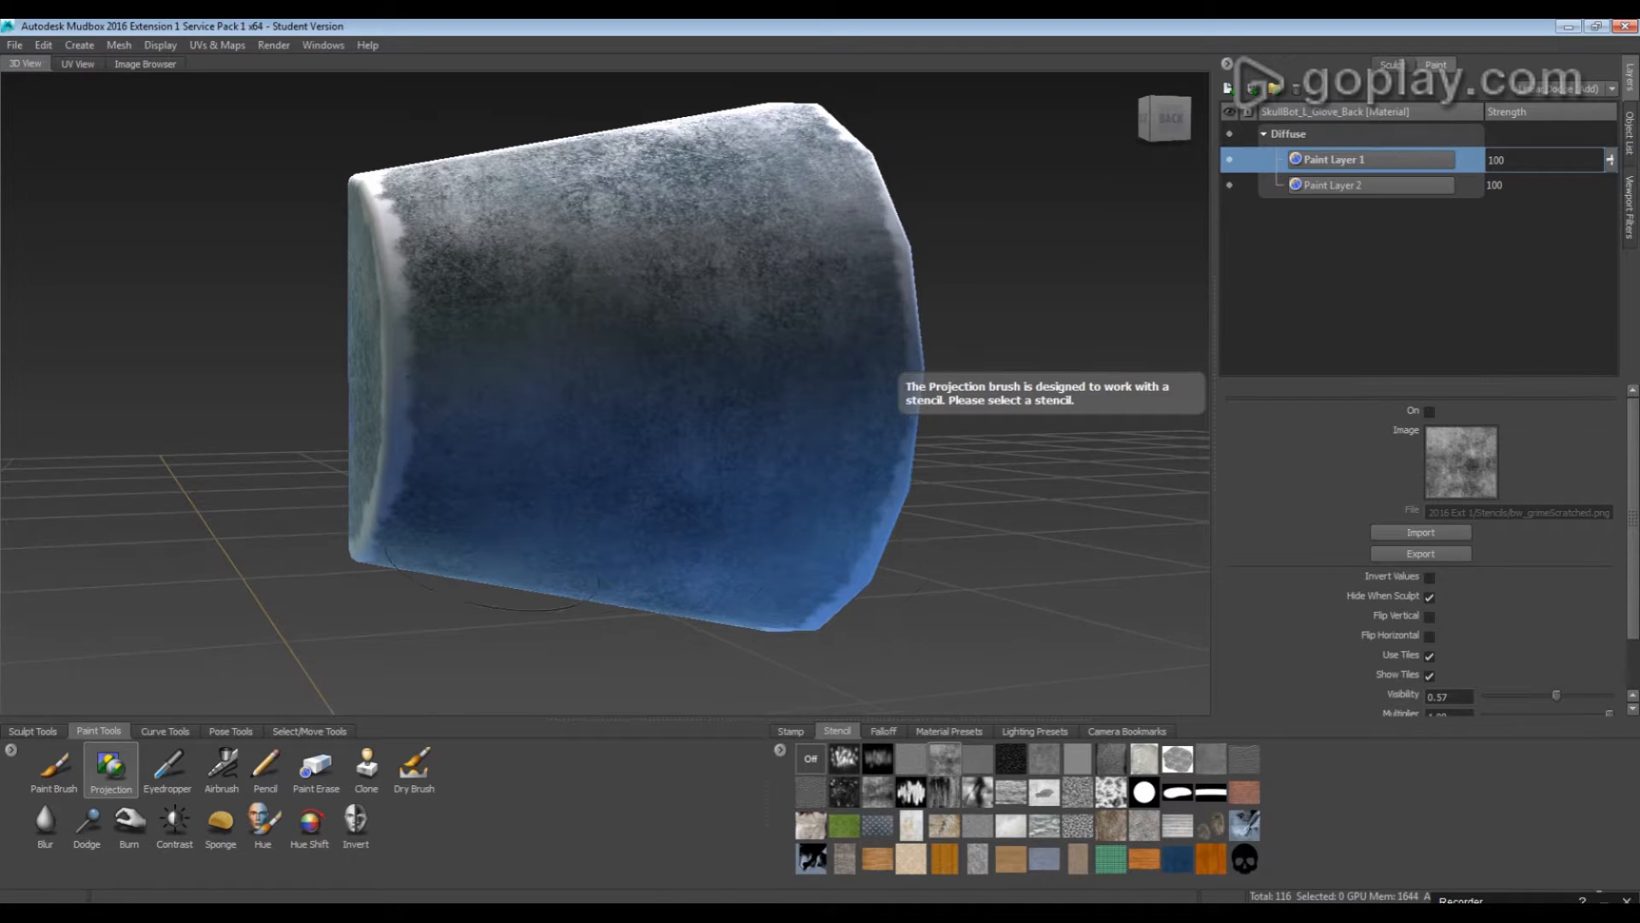
Add a new 4096 diffuse paint layer on top and load the bw_streaked stencil for the Paint Brush
left_click(64, 772)
left_click(1232, 91)
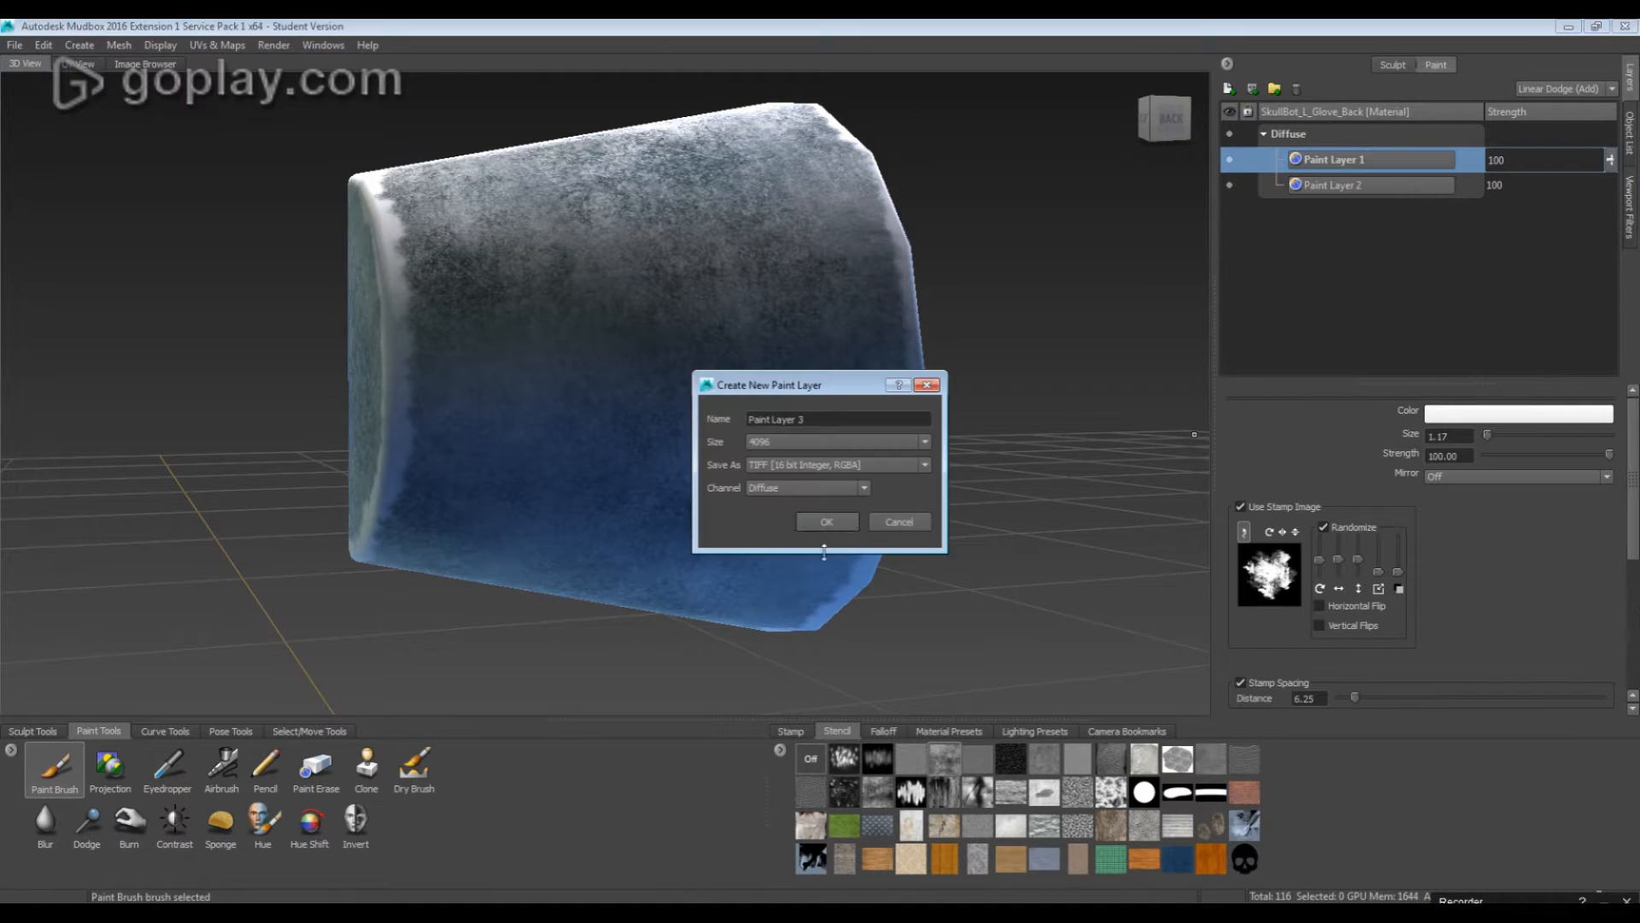
left_click(828, 522)
left_click_drag(759, 521, 768, 540, "alt")
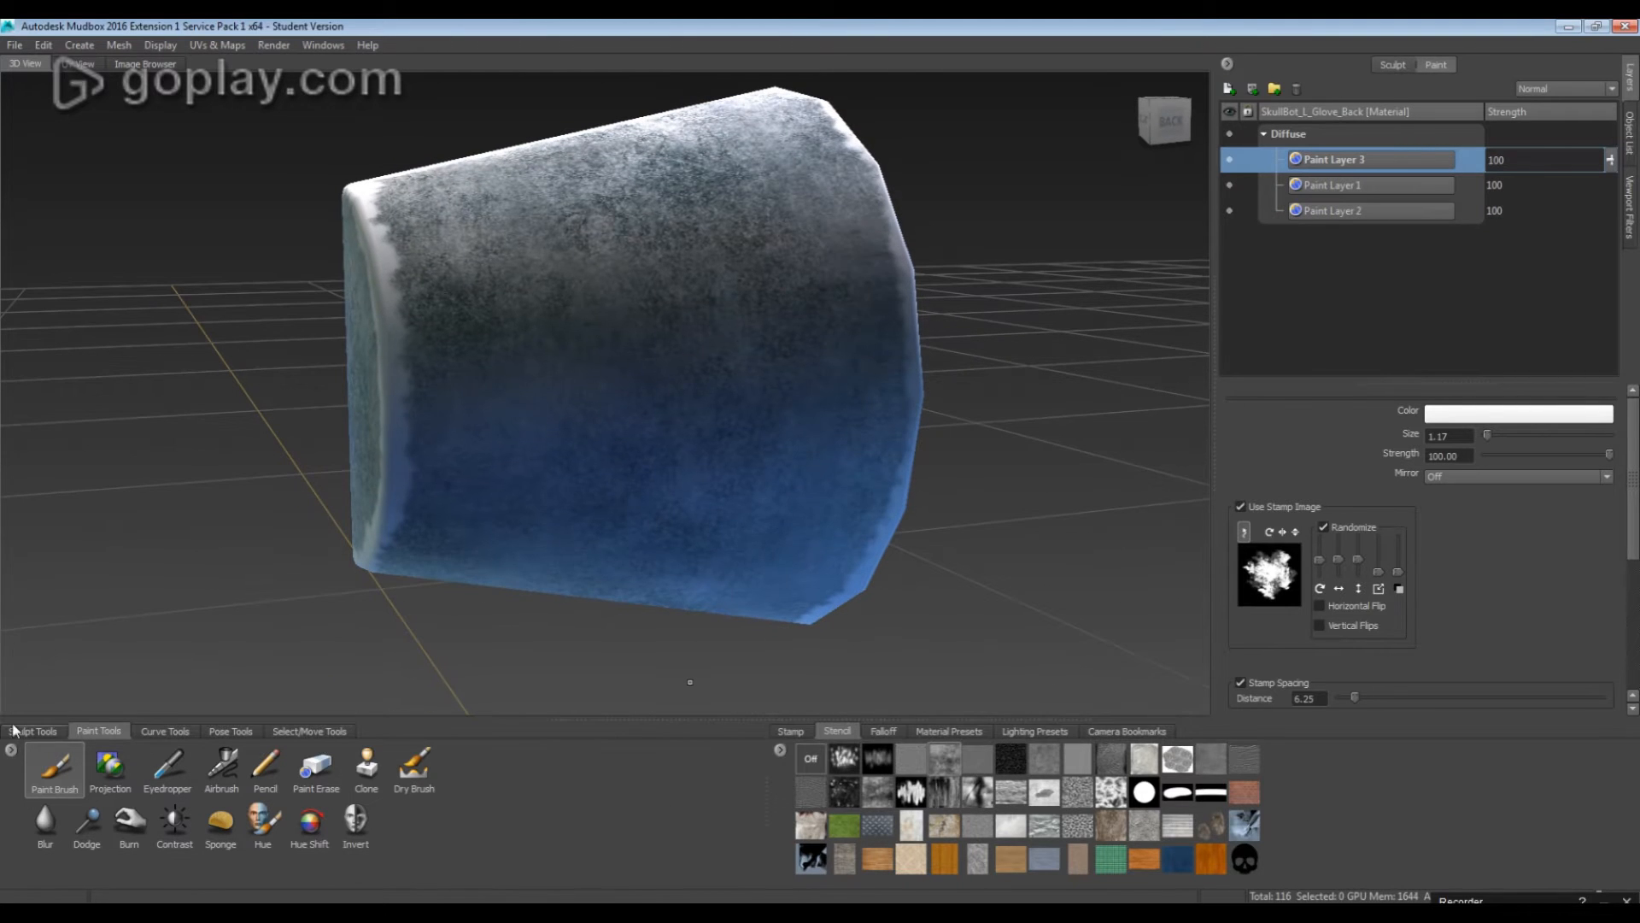
left_click(126, 769)
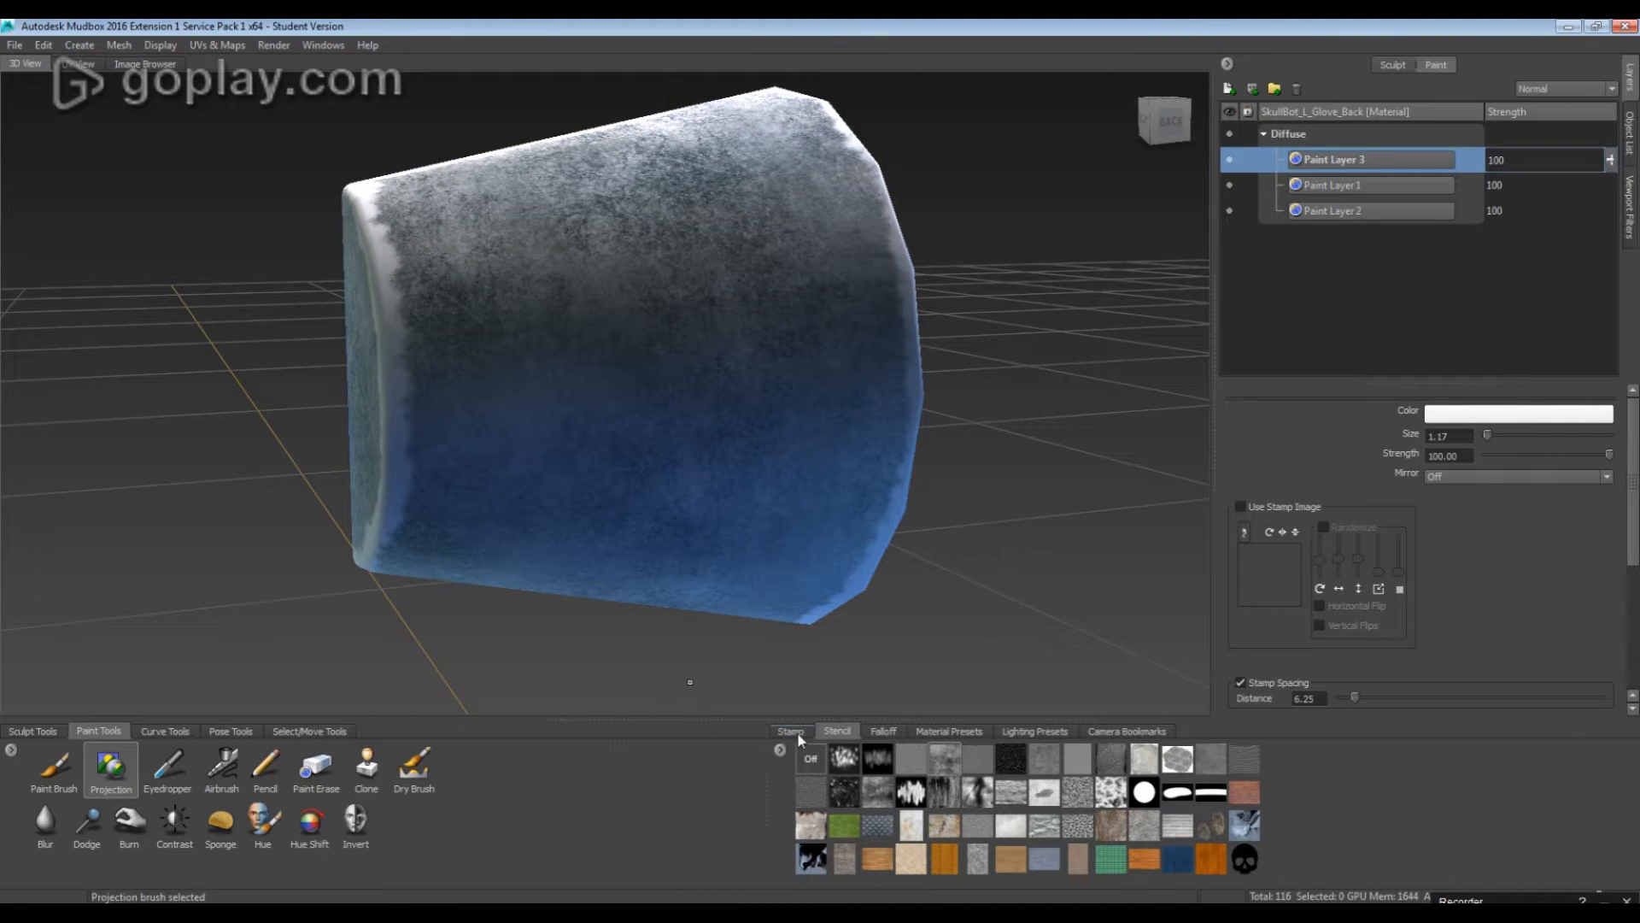
left_click(47, 769)
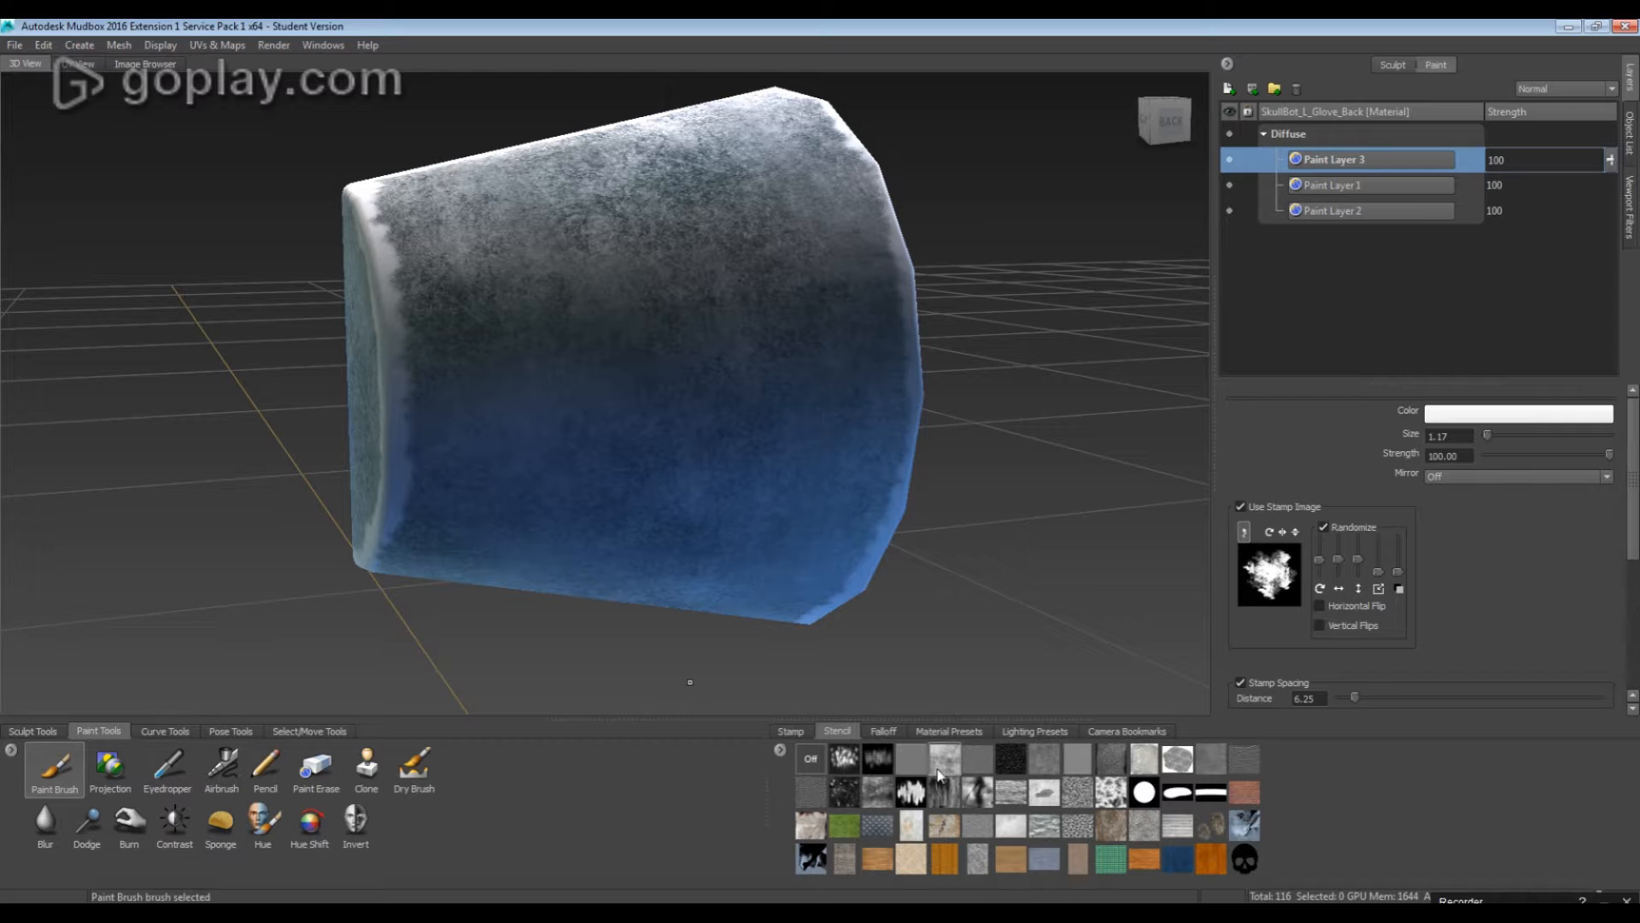
left_click(913, 792)
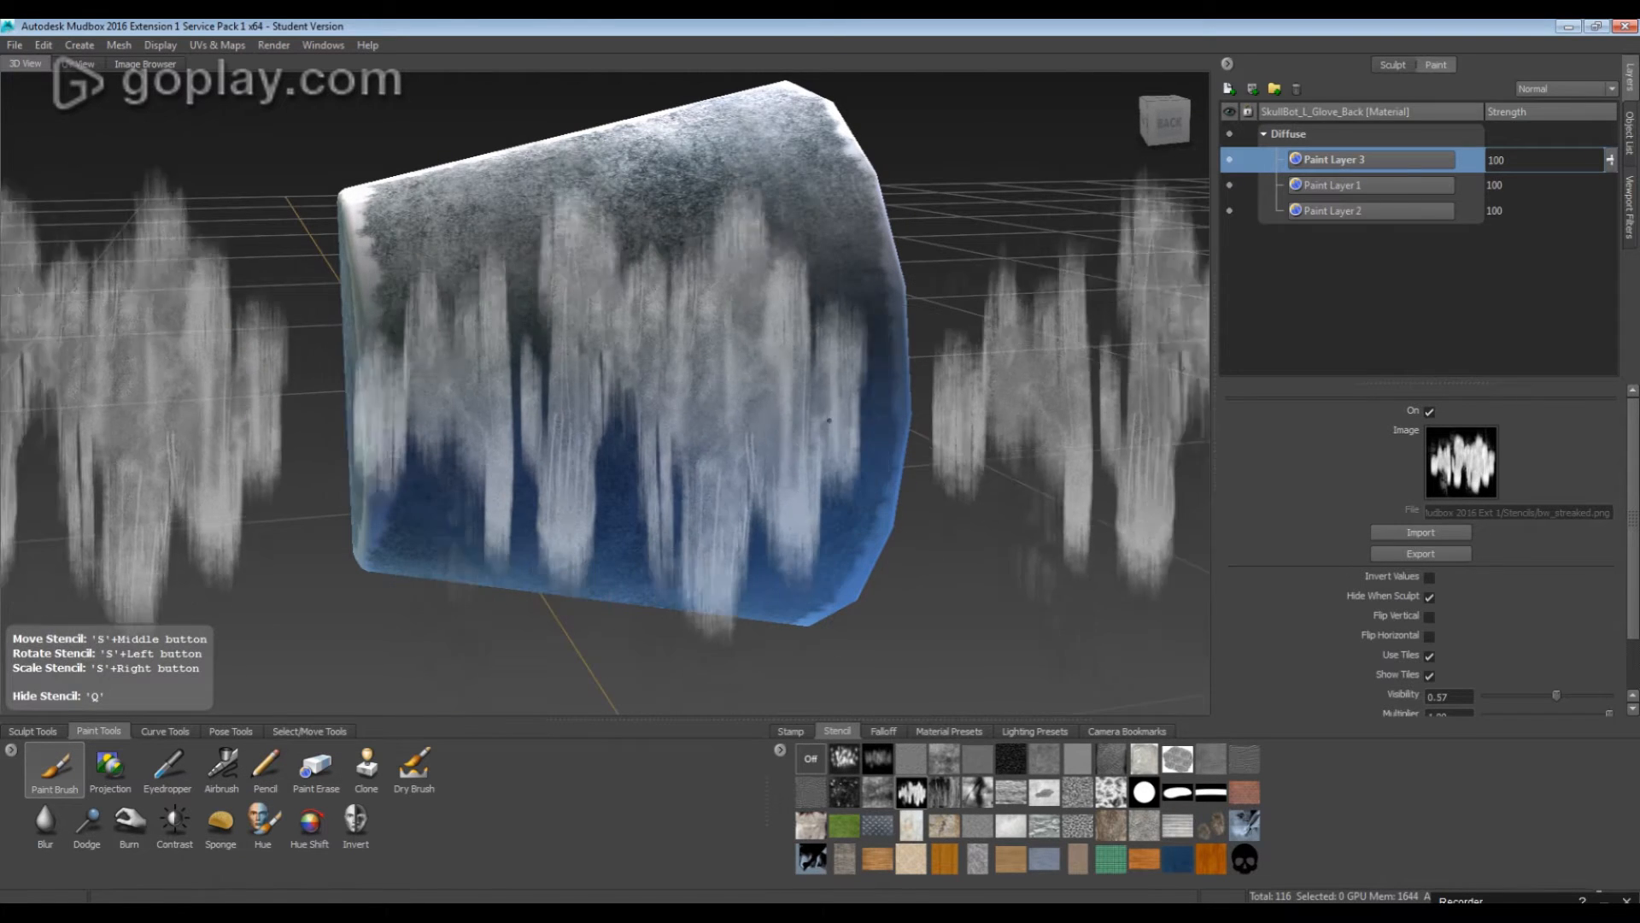
Paint light streaks through the stencil on the panel's back face and down from the adjoining side's edge on Paint Layer 3
left_click_drag(722, 443, 688, 431, "alt")
mouse_move(704, 321)
left_mouse_down()
mouse_move(674, 261)
mouse_move(538, 282)
mouse_move(726, 384)
mouse_move(653, 442)
mouse_move(672, 484)
left_mouse_up()
mouse_move(672, 484)
left_mouse_down("alt")
mouse_move(722, 414)
mouse_move(719, 500)
mouse_move(752, 534)
mouse_move(733, 530)
left_mouse_up("alt")
middle_click_drag(732, 530, 694, 593, "alt")
mouse_move(772, 519)
middle_mouse_down("alt")
mouse_move(778, 555)
mouse_move(770, 531)
middle_mouse_up("alt")
mouse_move(761, 513)
left_mouse_down()
mouse_move(735, 487)
mouse_move(809, 458)
mouse_move(750, 469)
mouse_move(774, 434)
left_mouse_up()
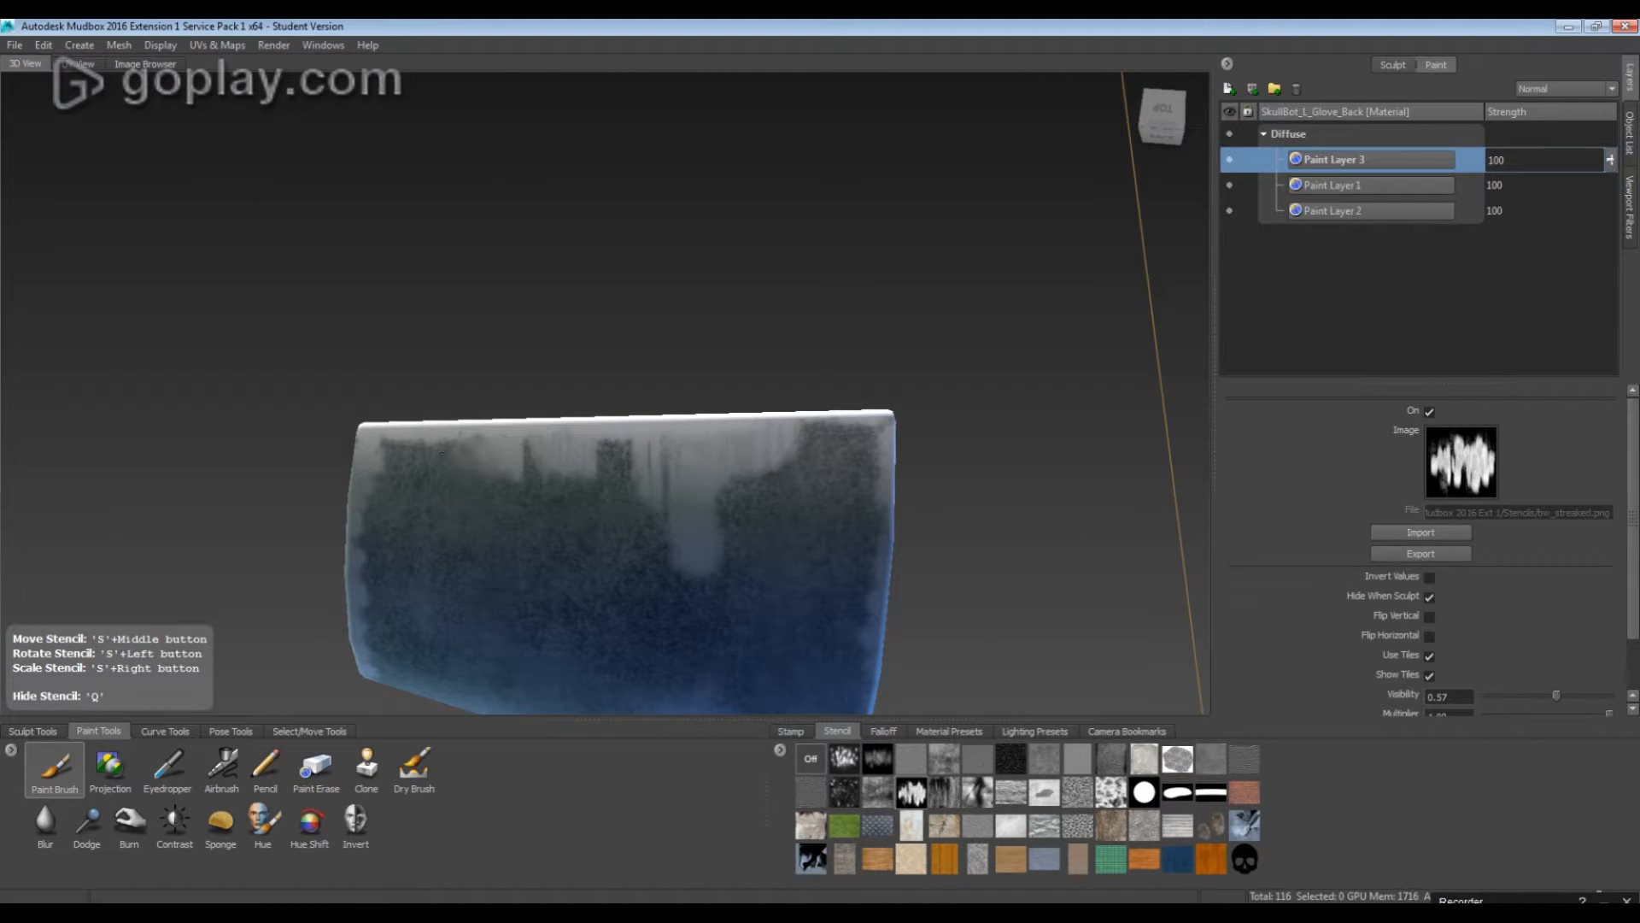
Paint stencilled streaks over the lower corner of the panel's blue underside
mouse_move(553, 470)
left_mouse_down()
mouse_move(703, 487)
mouse_move(835, 454)
mouse_move(793, 413)
mouse_move(819, 362)
mouse_move(796, 376)
left_mouse_up()
key("q")
key("q")
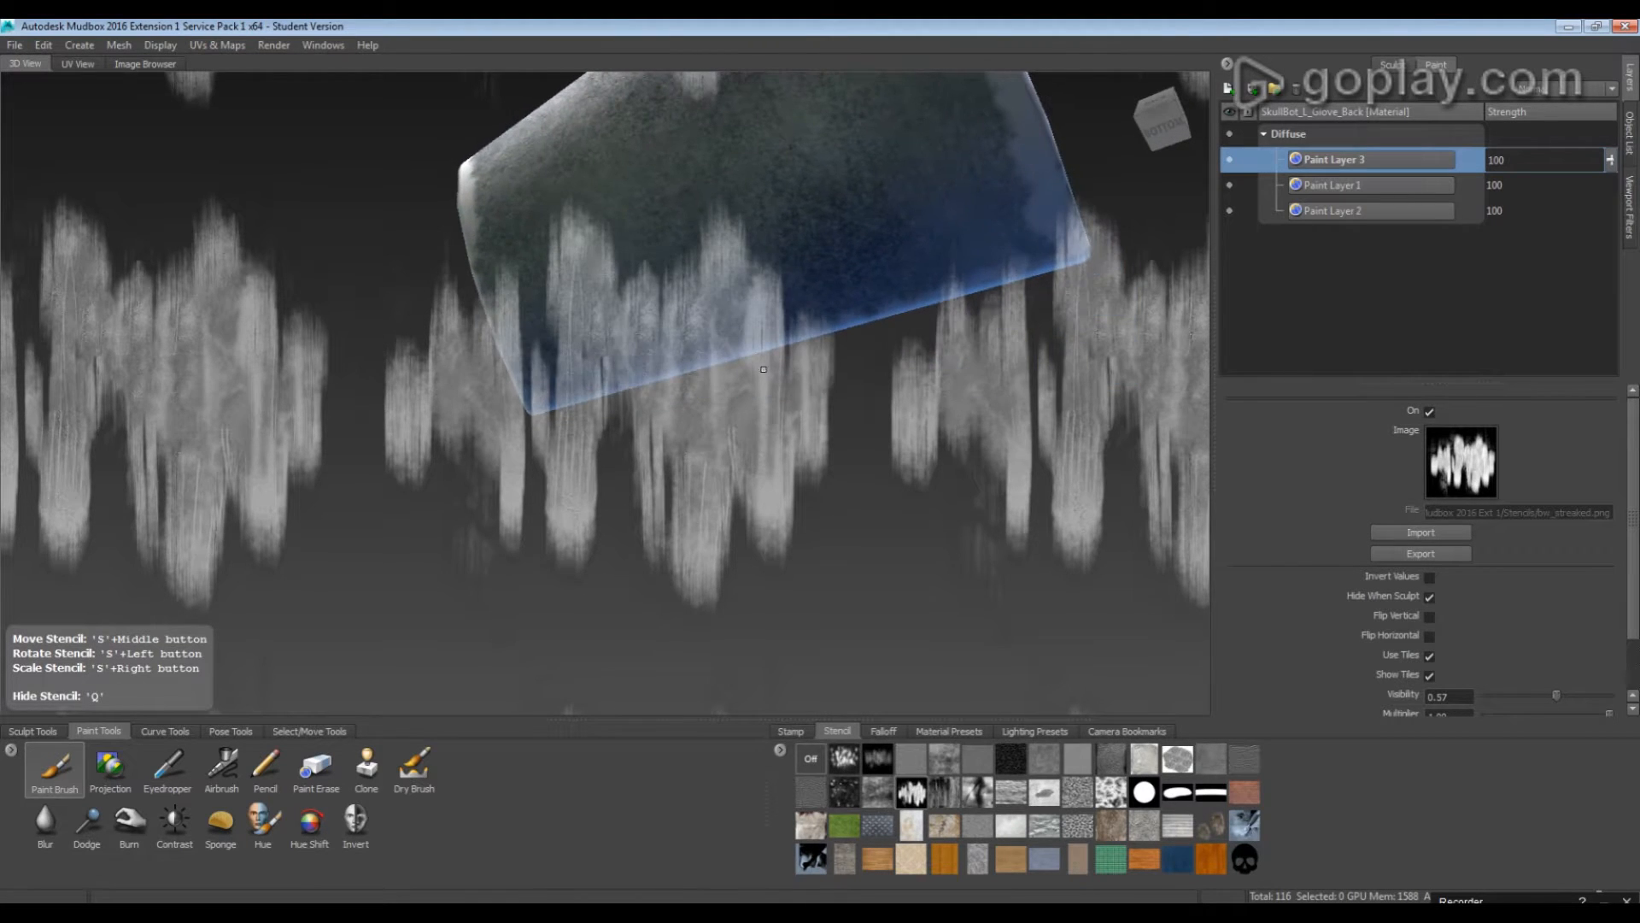
left_click_drag(598, 376, 538, 389)
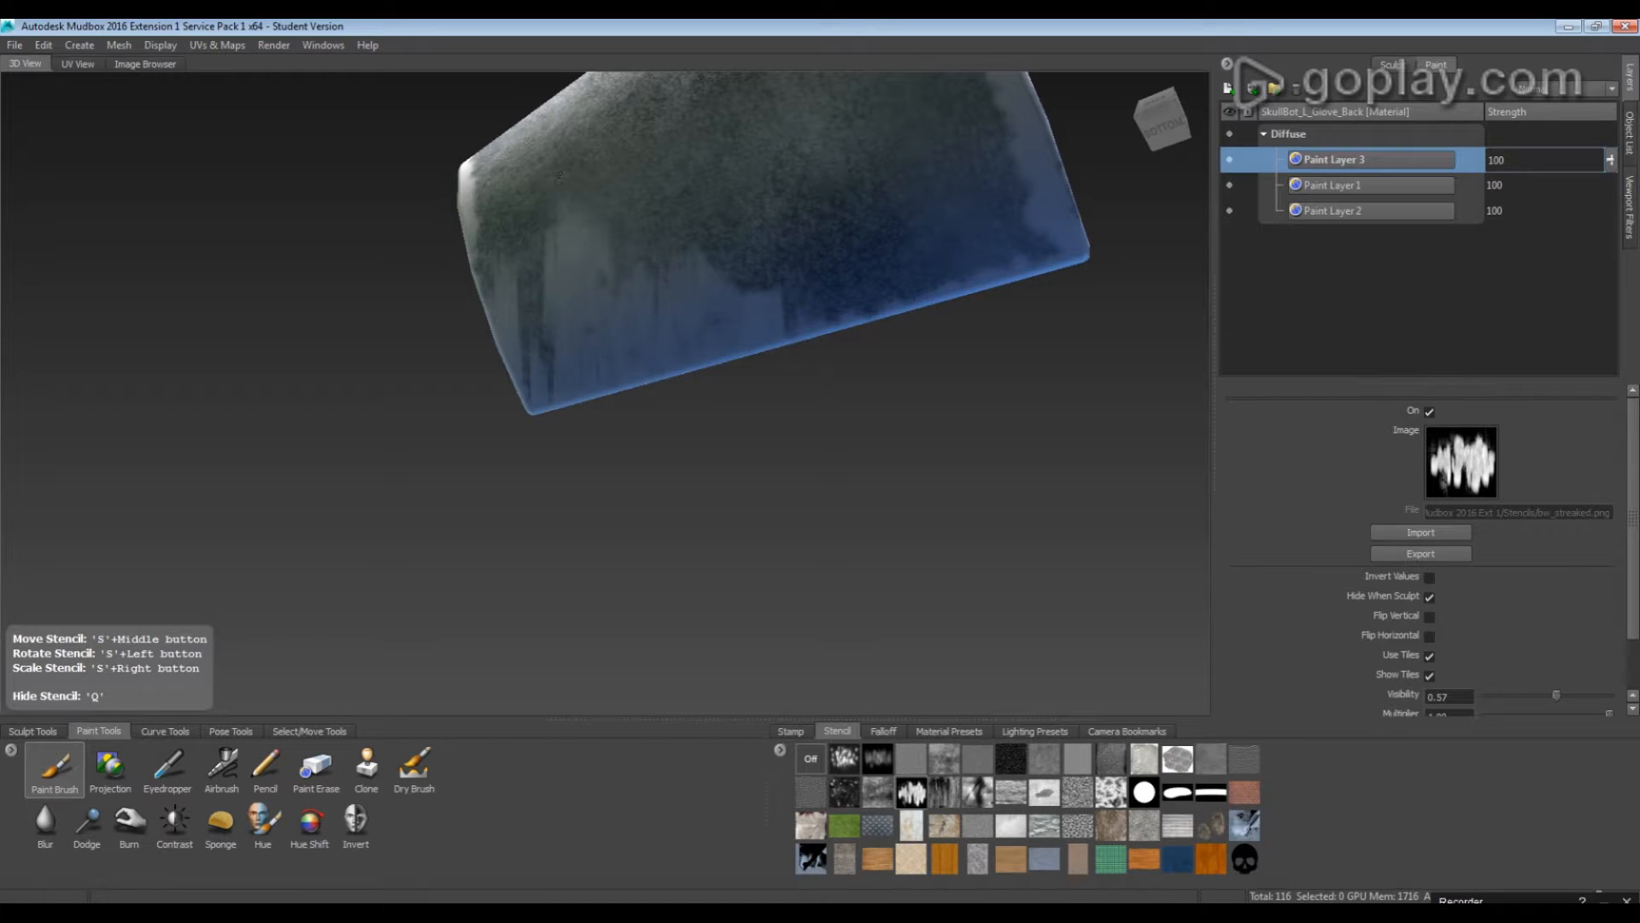
left_click_drag(761, 304, 886, 498, "alt")
key("q")
key("q")
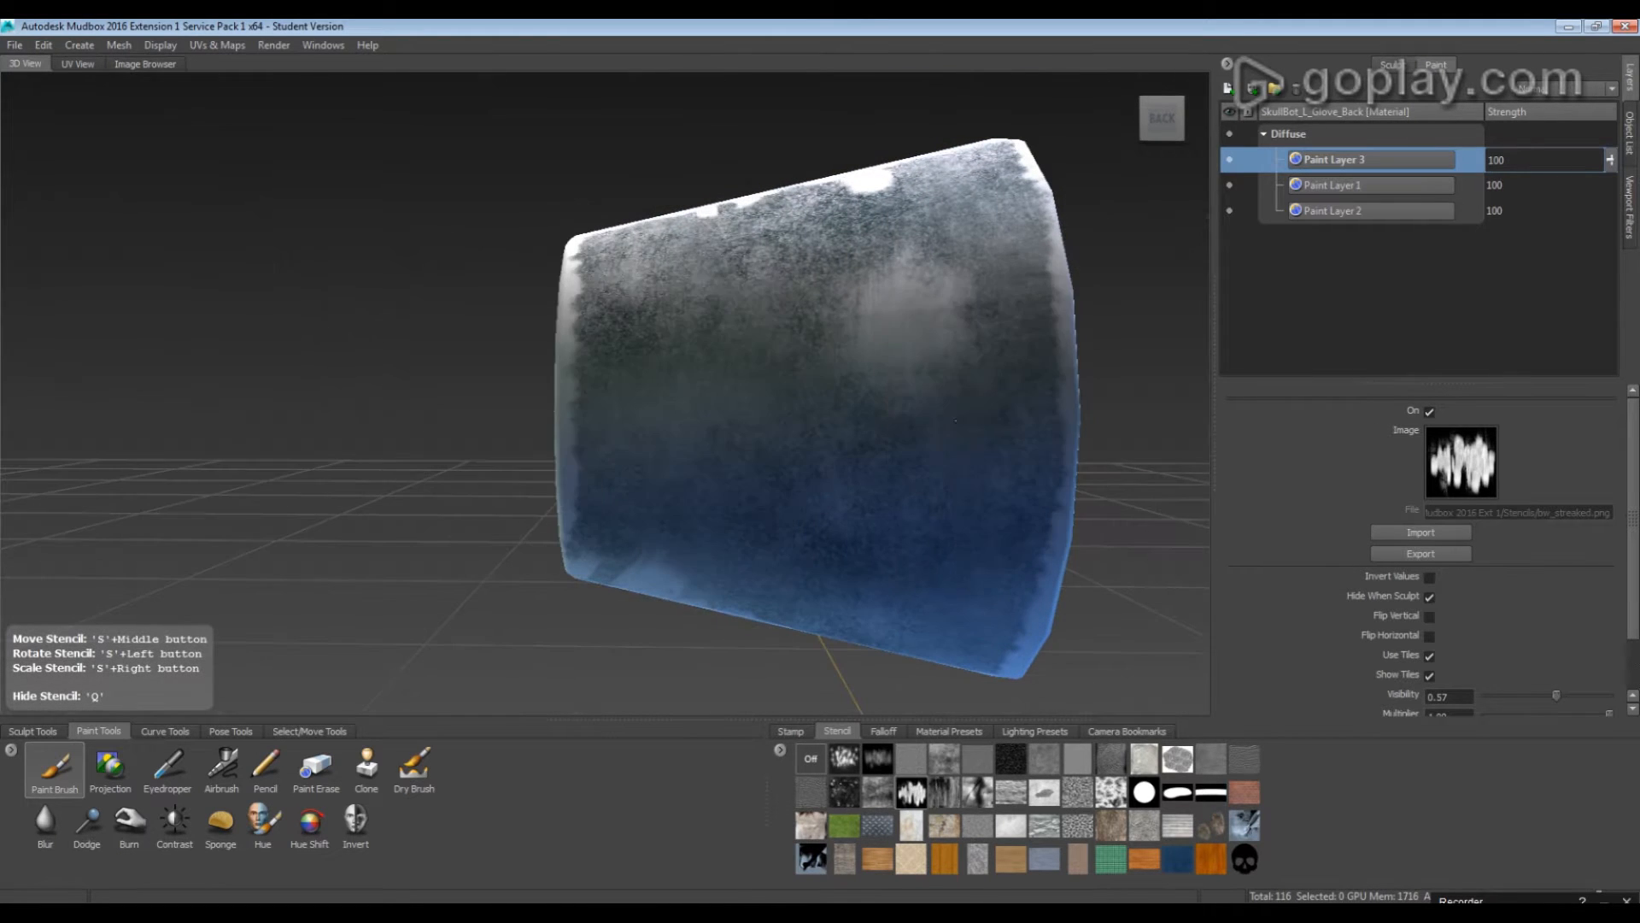
Add another streaked stroke to the panel through the stencil, with the stencil hidden again at the end
middle_click_drag(950, 508, 1056, 471, "alt")
mouse_move(1056, 471)
left_mouse_down("alt")
mouse_move(1052, 398)
mouse_move(1038, 401)
left_mouse_up("alt")
key("q")
left_click_drag(1044, 314, 1006, 524, "alt")
key("q")
mouse_move(835, 395)
left_mouse_down("alt")
mouse_move(760, 401)
mouse_move(743, 487)
mouse_move(689, 512)
left_mouse_up("alt")
left_click_drag(770, 570, 751, 461)
key("q")
right_click_drag(752, 461, 649, 461, "alt")
mouse_move(649, 461)
left_mouse_down("alt")
mouse_move(432, 516)
mouse_move(716, 500)
mouse_move(888, 512)
mouse_move(777, 483)
left_mouse_up("alt")
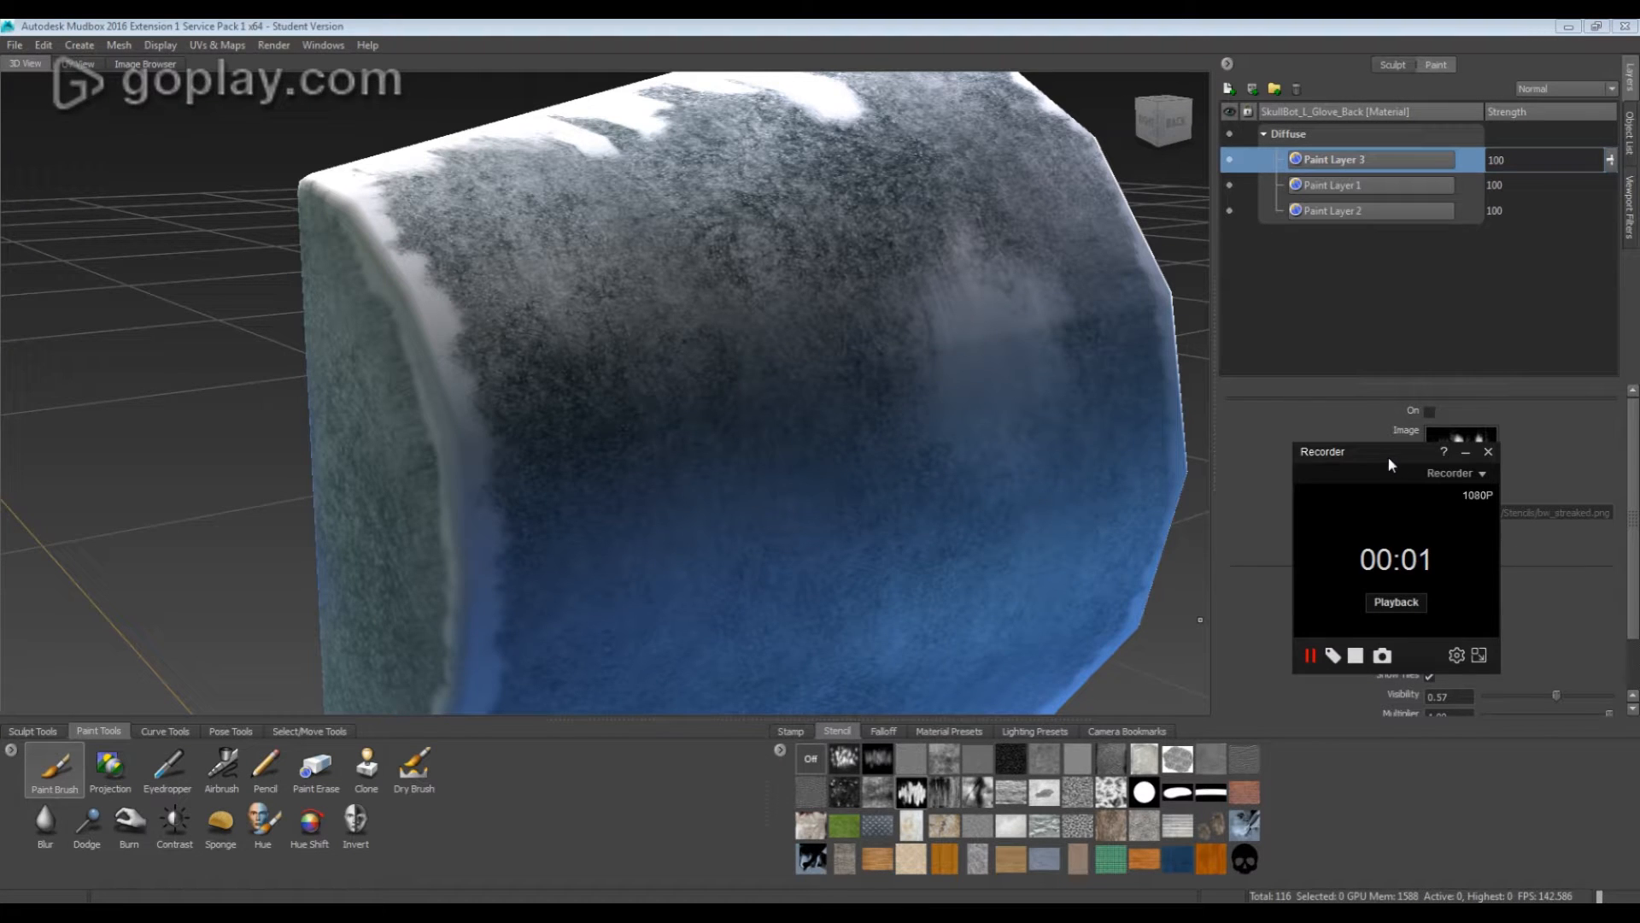
Move Paint Layer 3, Paint Layer 1 and Paint Layer 2 from the Diffuse channel to Specular
left_click_drag(1387, 454, 1501, 660)
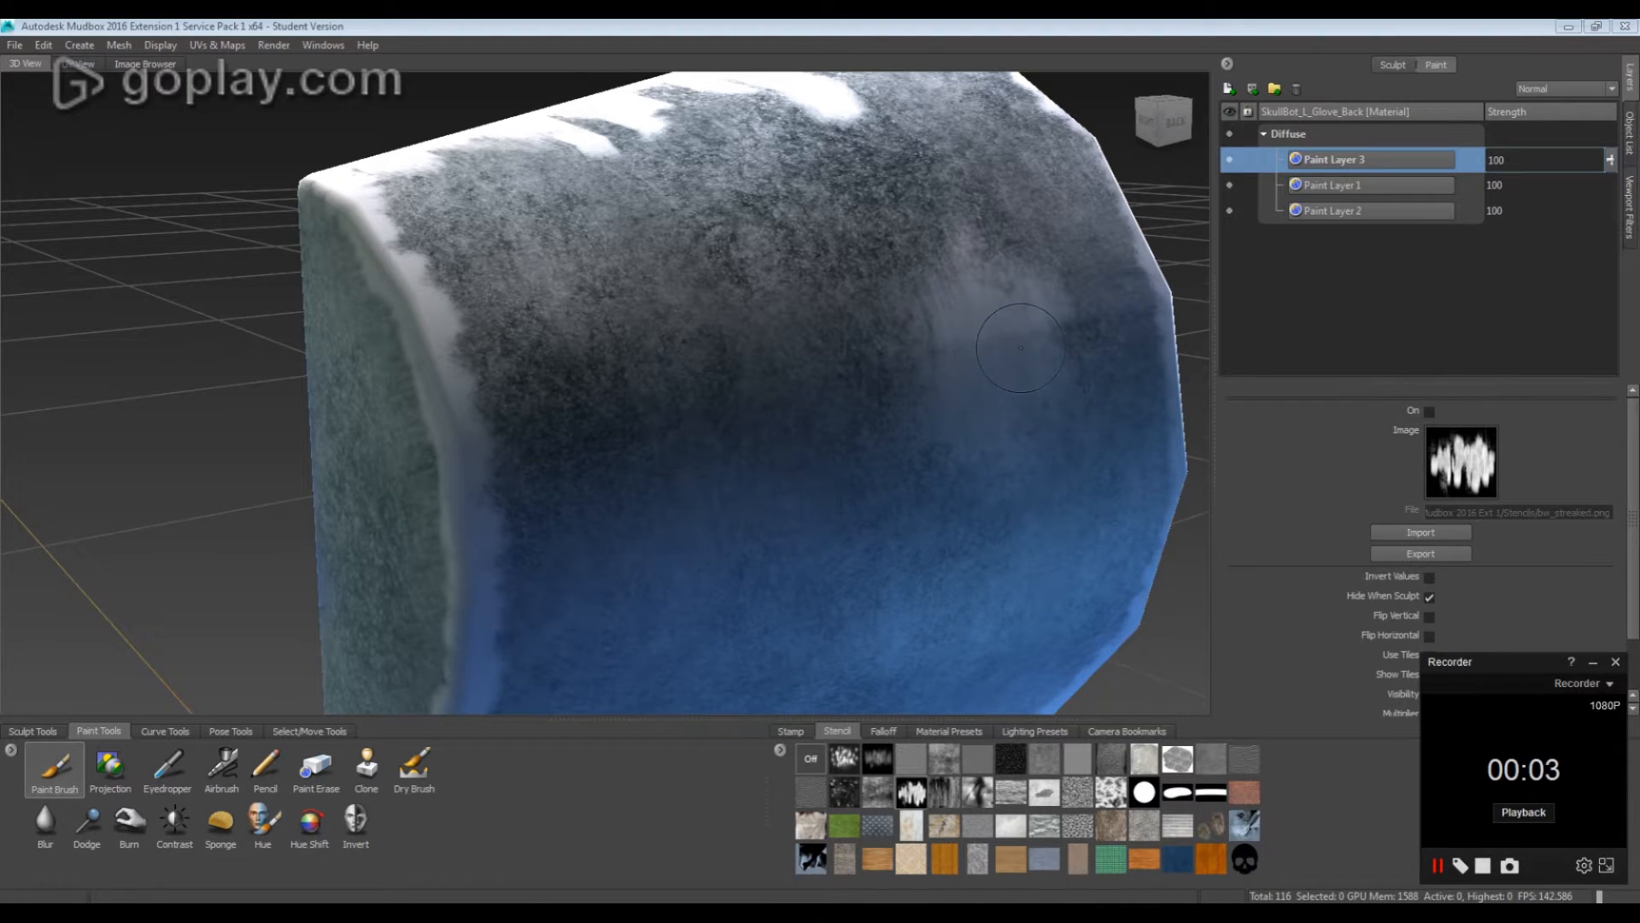
left_click_drag(1021, 348, 804, 359, "alt")
right_click_drag(803, 359, 692, 359, "alt")
mouse_move(692, 359)
left_mouse_down("alt")
mouse_move(752, 393)
mouse_move(772, 437)
mouse_move(906, 316)
left_mouse_up("alt")
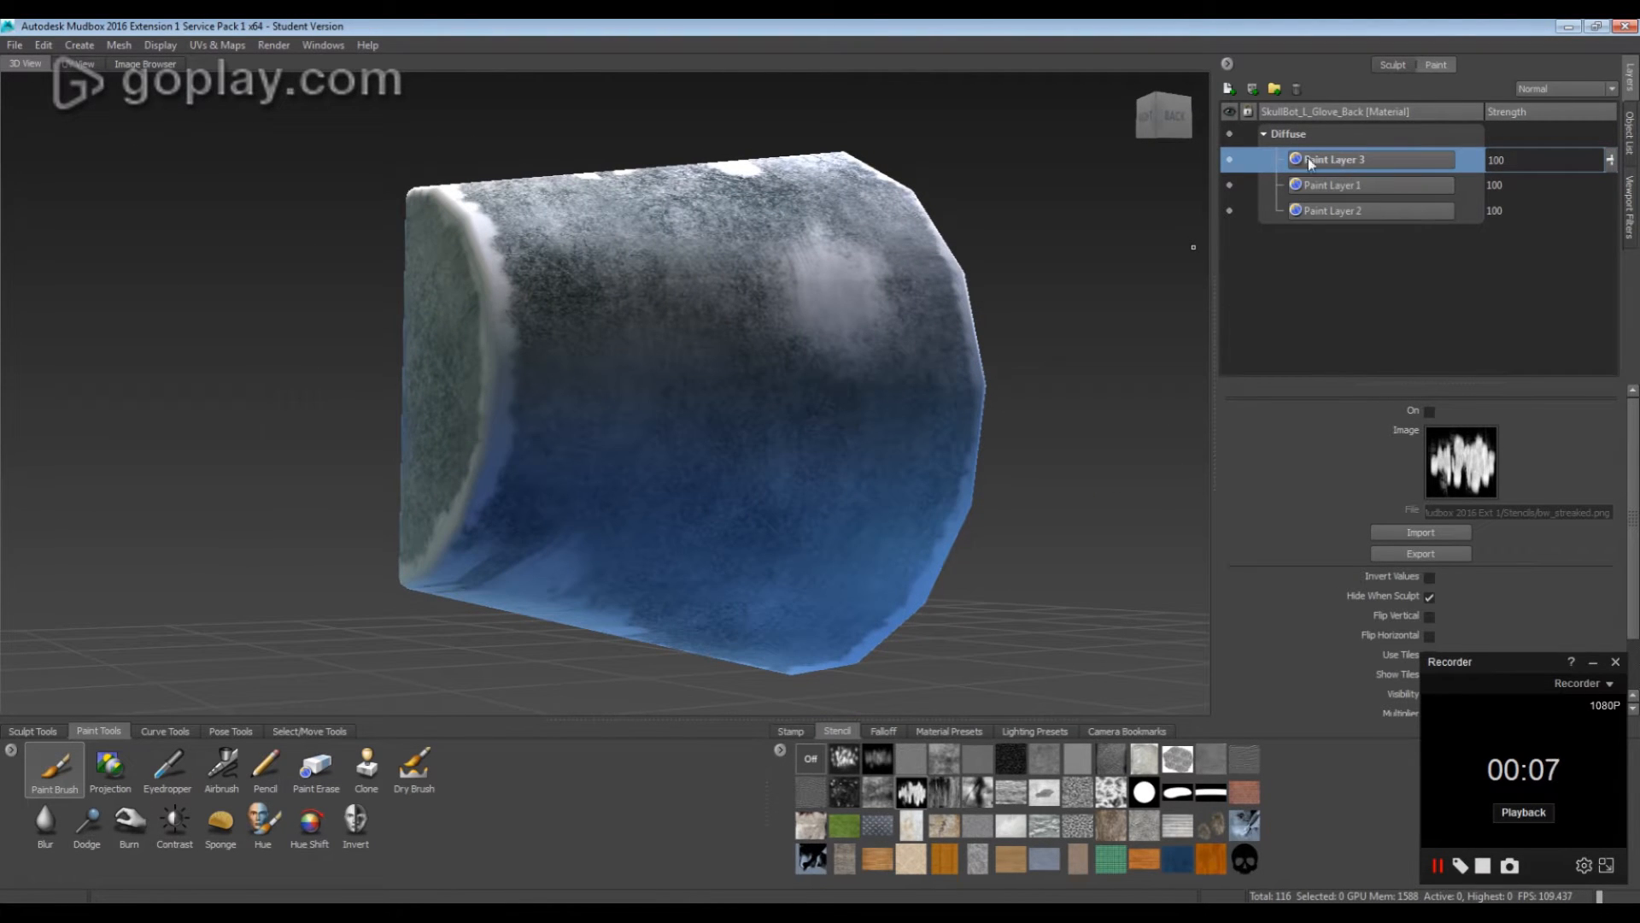
right_click(1324, 137)
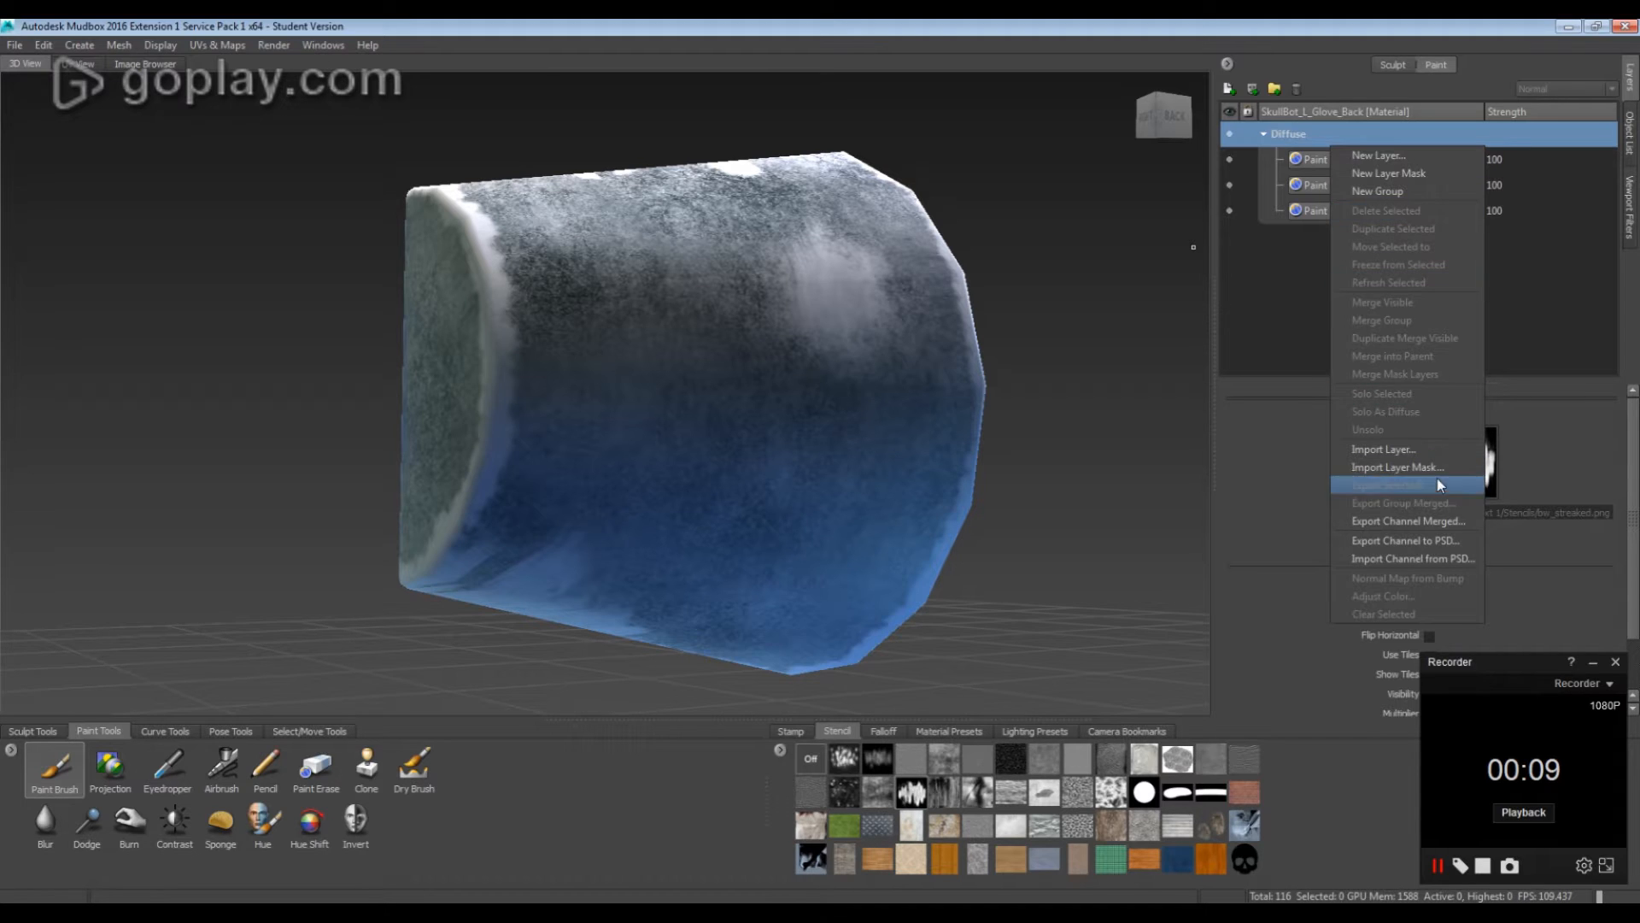
left_click(1304, 262)
right_click(1334, 168)
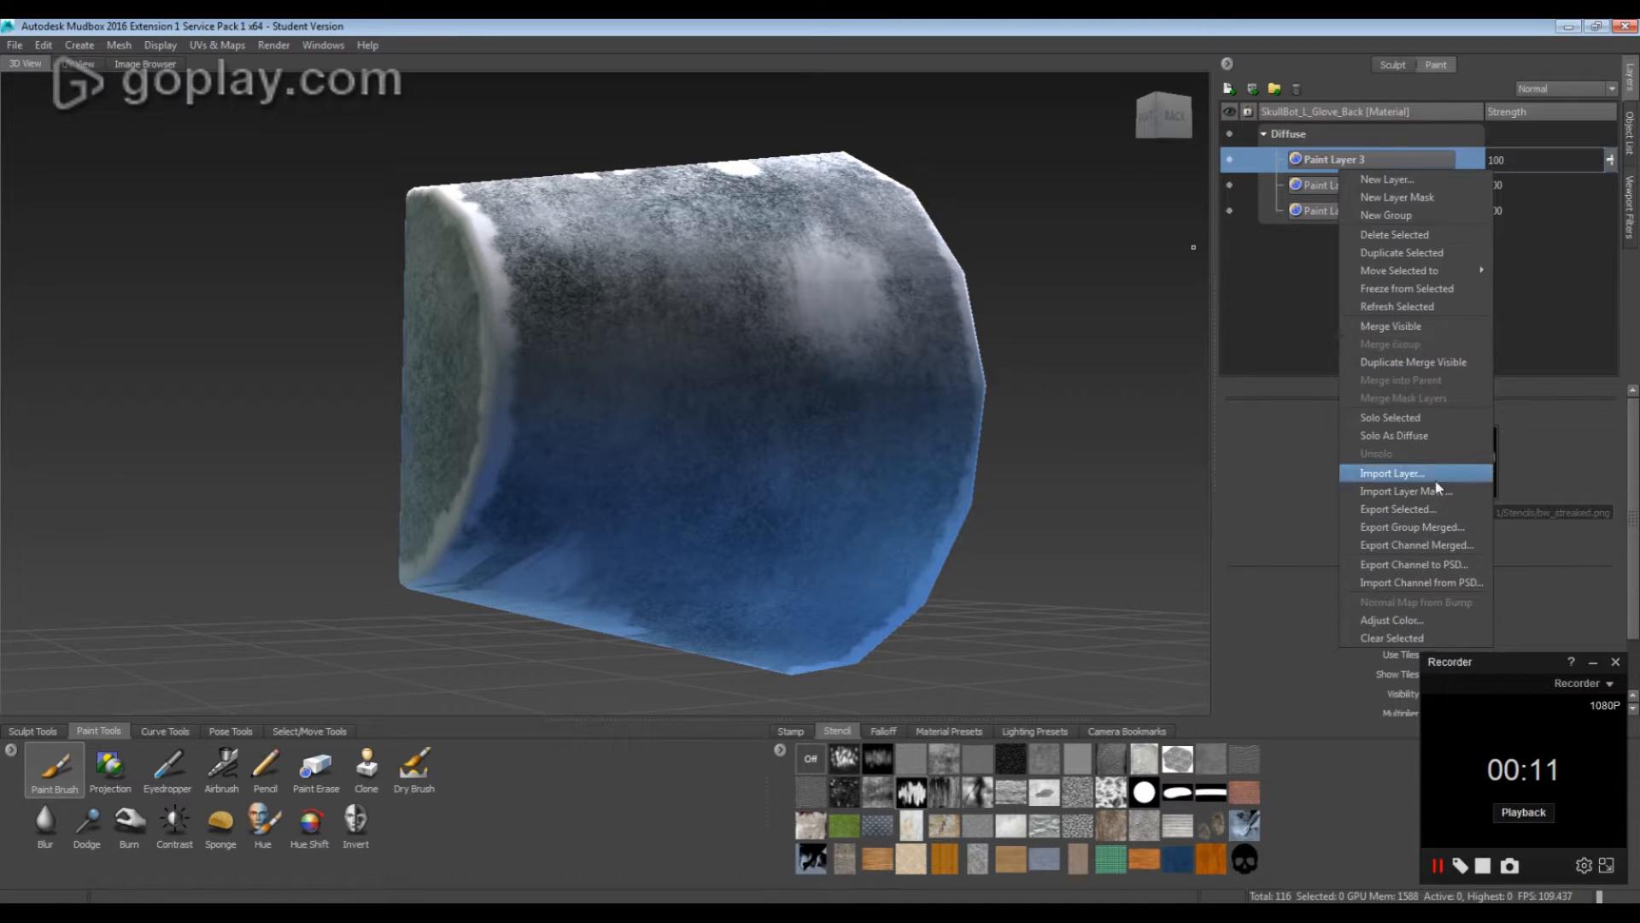
mouse_move(1463, 270)
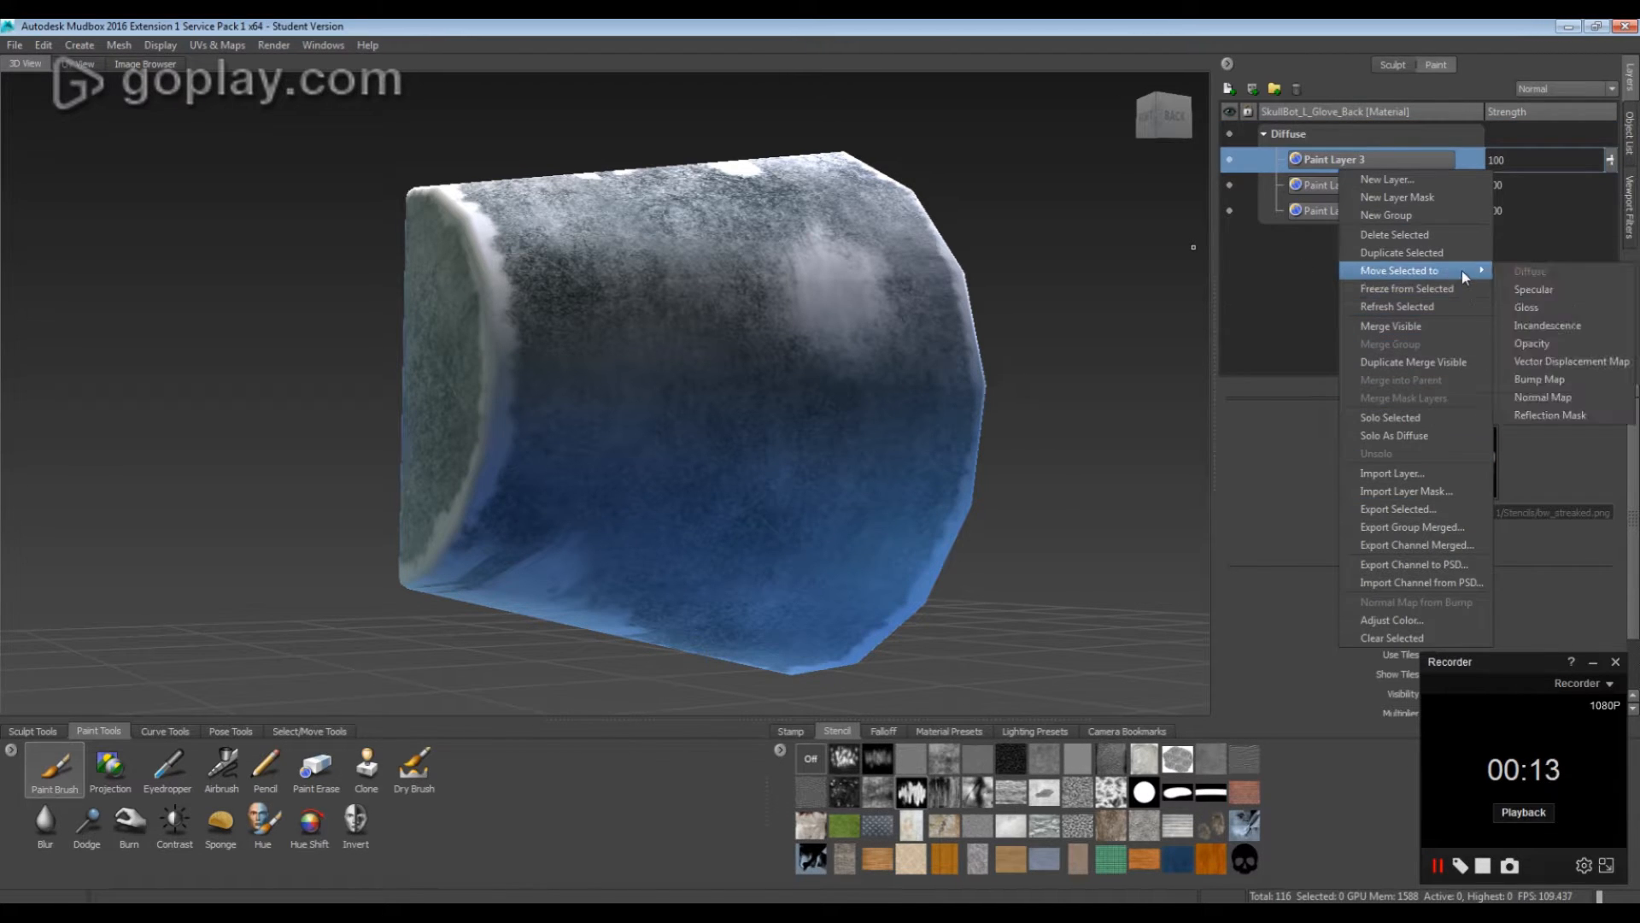
left_click(1547, 310)
right_click(1358, 168)
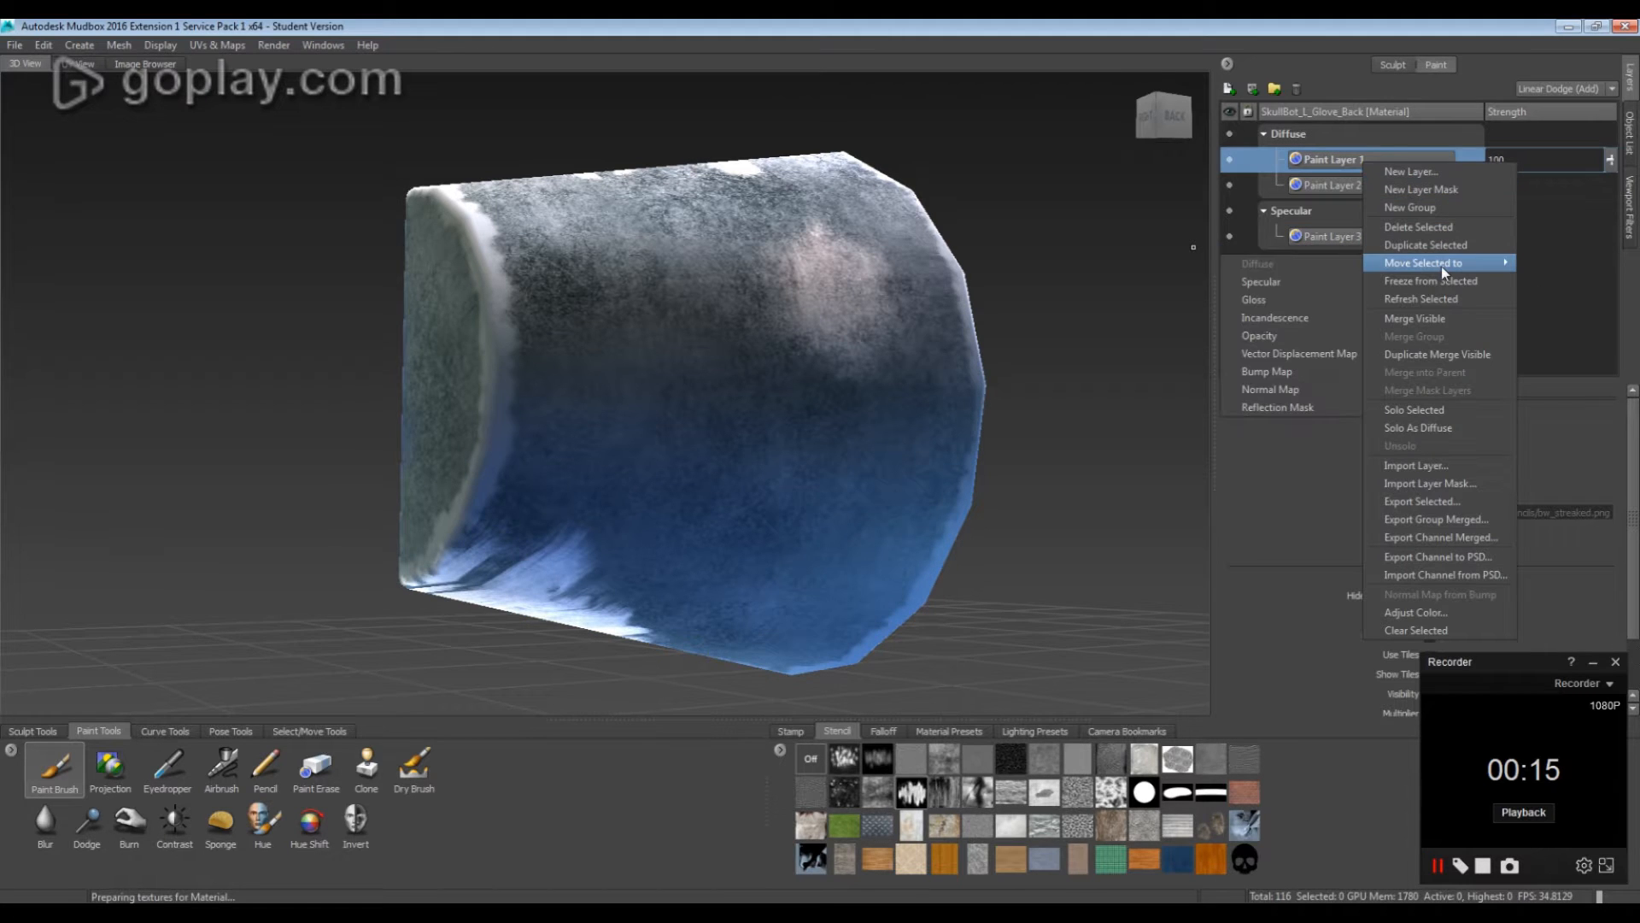
right_click(1344, 162)
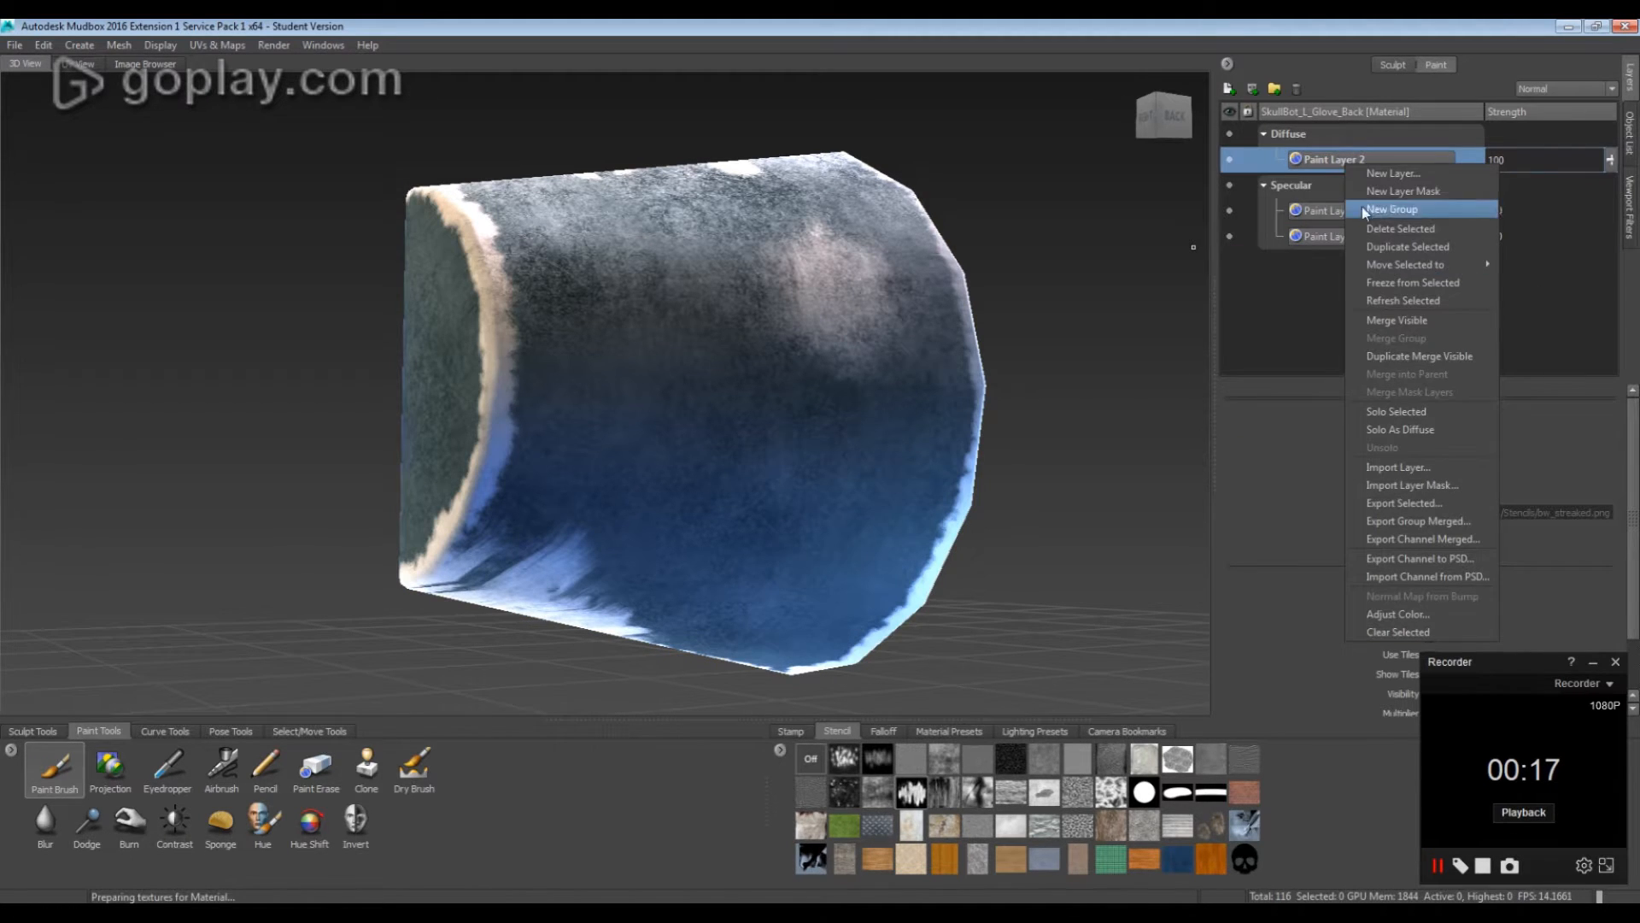
left_click(1308, 283)
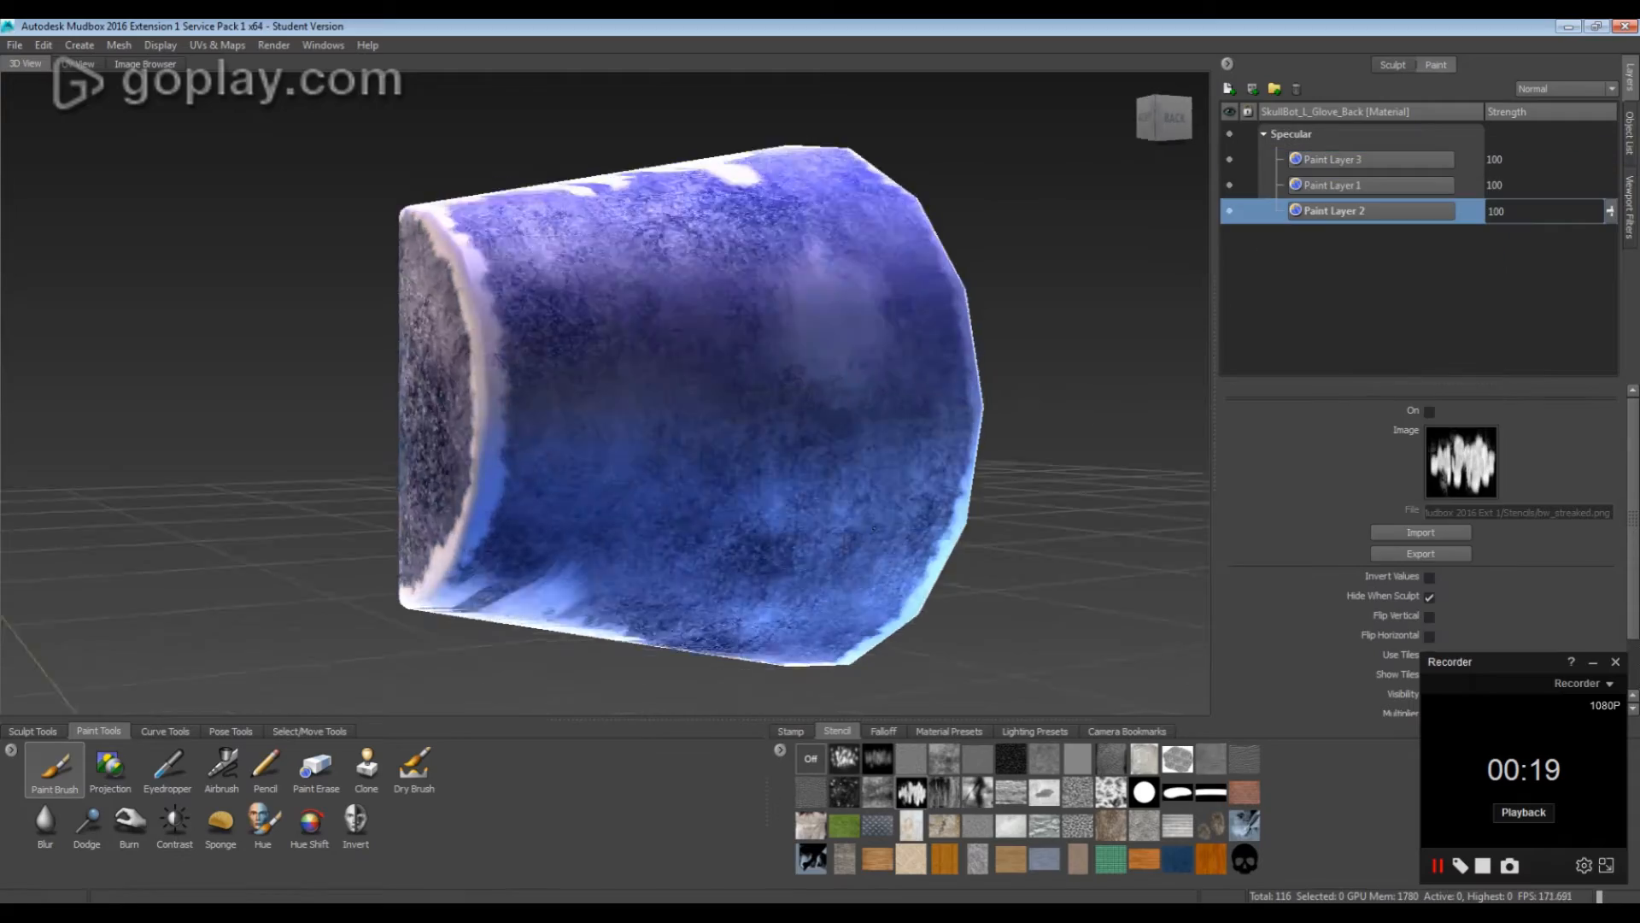
Reorder the Specular channel so that Paint Layer 1 sits above Paint Layer 3
left_click_drag(744, 604, 717, 488, "alt")
mouse_move(809, 529)
left_mouse_down("alt")
mouse_move(735, 342)
mouse_move(760, 513)
mouse_move(957, 547)
mouse_move(974, 581)
mouse_move(795, 555)
mouse_move(759, 638)
mouse_move(684, 615)
mouse_move(667, 479)
mouse_move(795, 444)
left_mouse_up("alt")
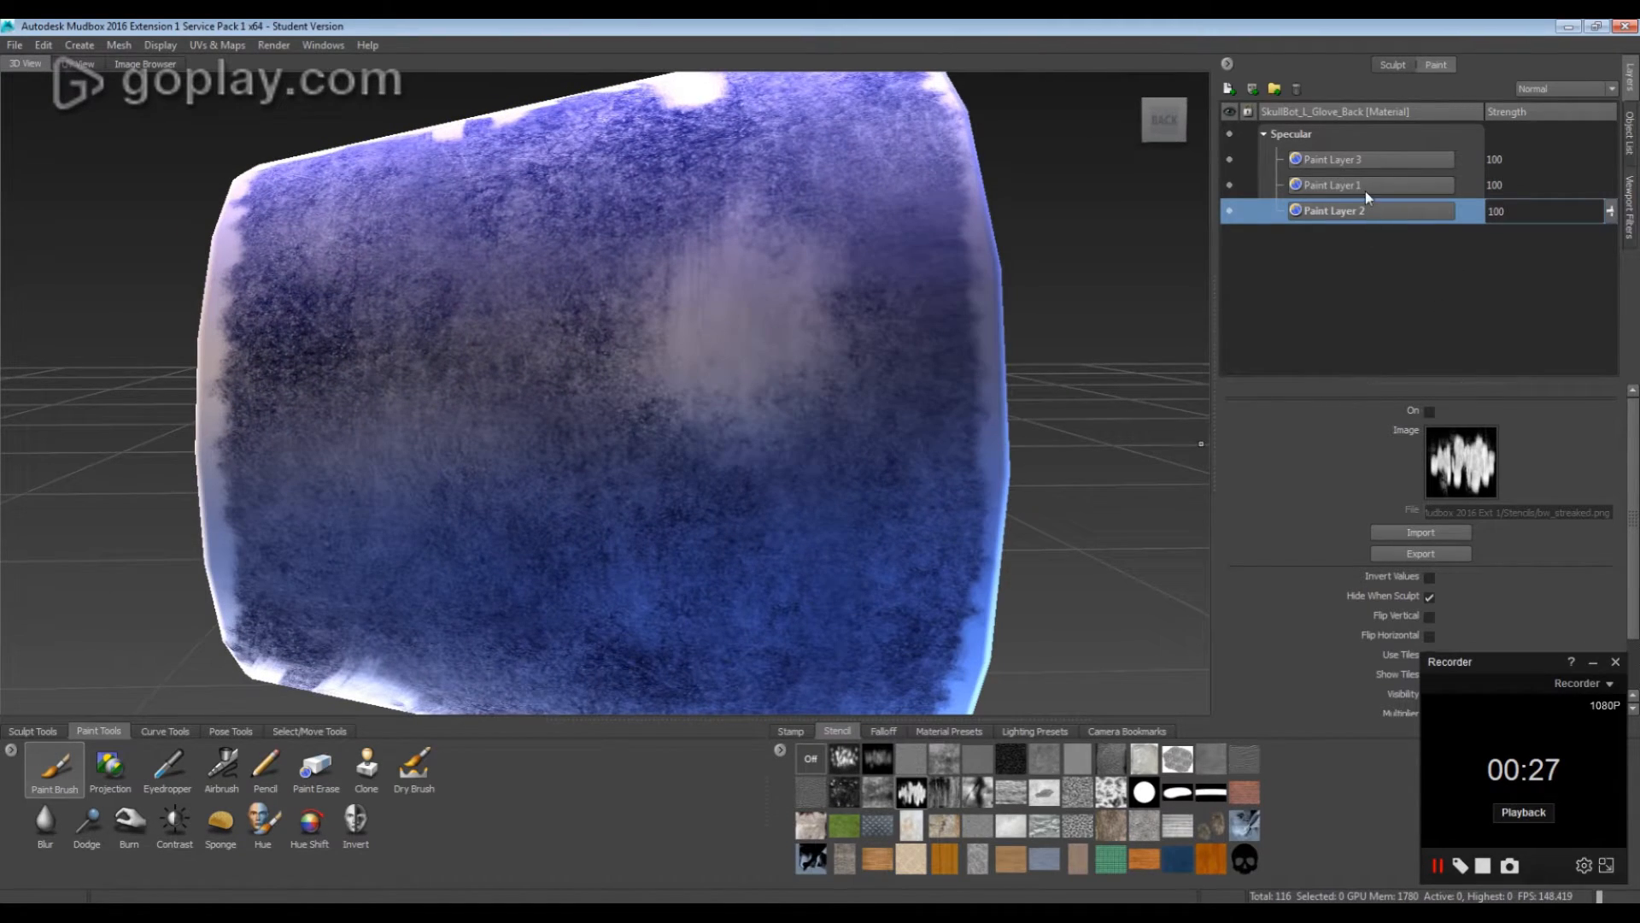
left_click(1365, 191)
left_click(1374, 166)
left_click(1350, 183)
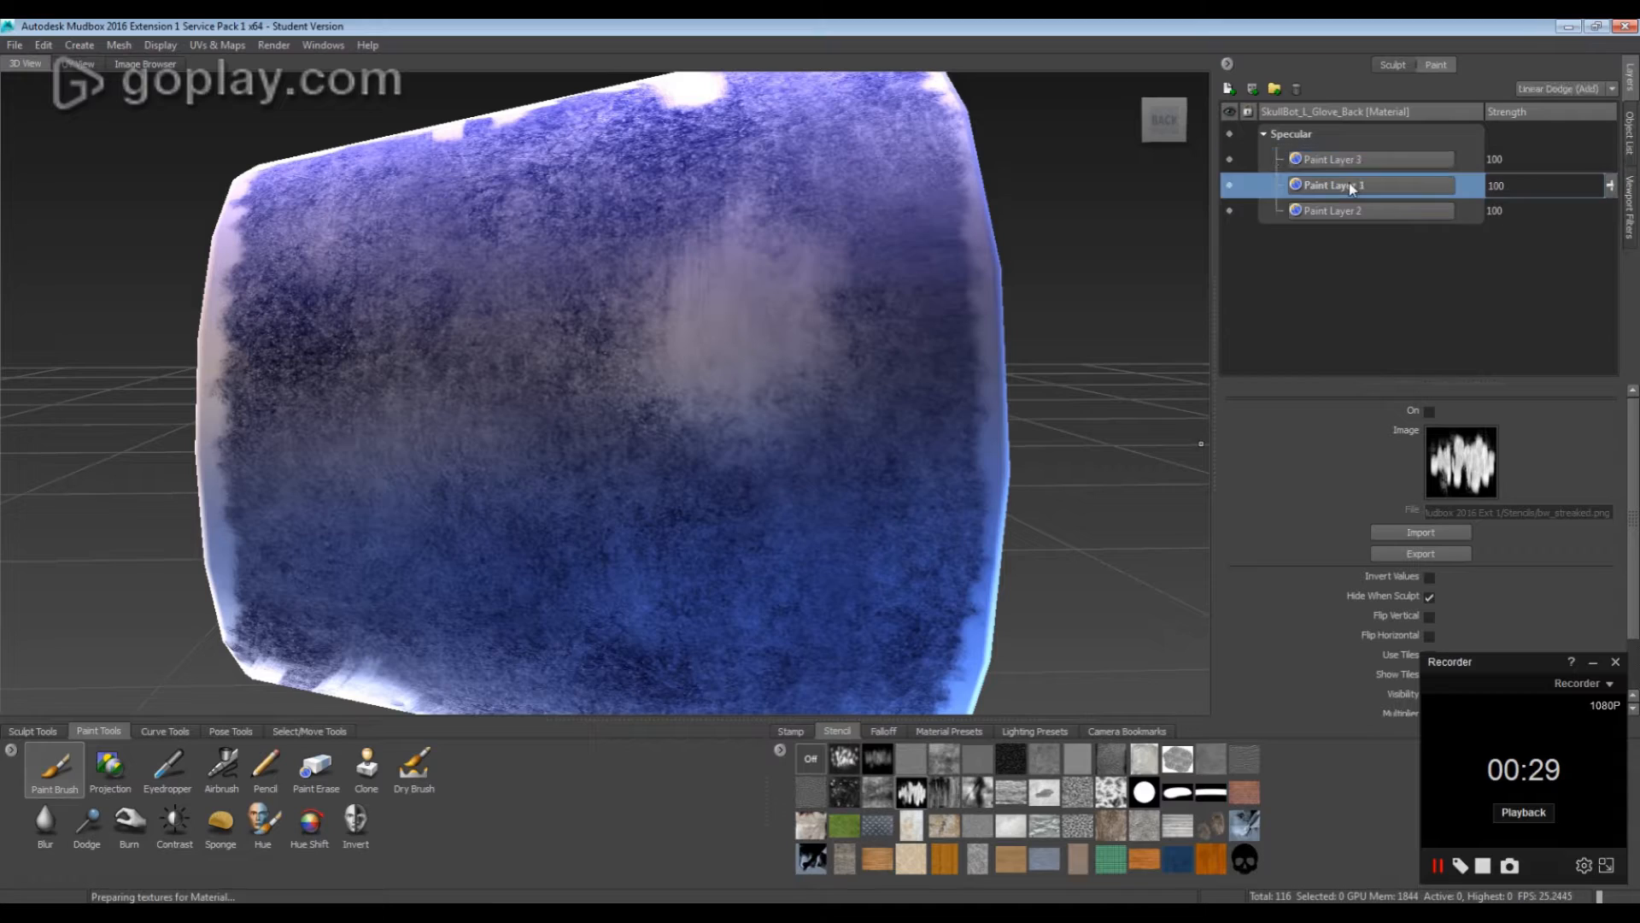
left_click_drag(1367, 185, 1368, 157)
Examine the specular shading and edge wear on the glove panel from several angles
mouse_move(683, 375)
left_mouse_down("alt")
mouse_move(786, 513)
mouse_move(632, 462)
mouse_move(940, 427)
mouse_move(752, 376)
mouse_move(812, 333)
mouse_move(820, 299)
mouse_move(650, 316)
mouse_move(579, 371)
mouse_move(666, 427)
left_mouse_up("alt")
left_click_drag(619, 511, 512, 427, "alt")
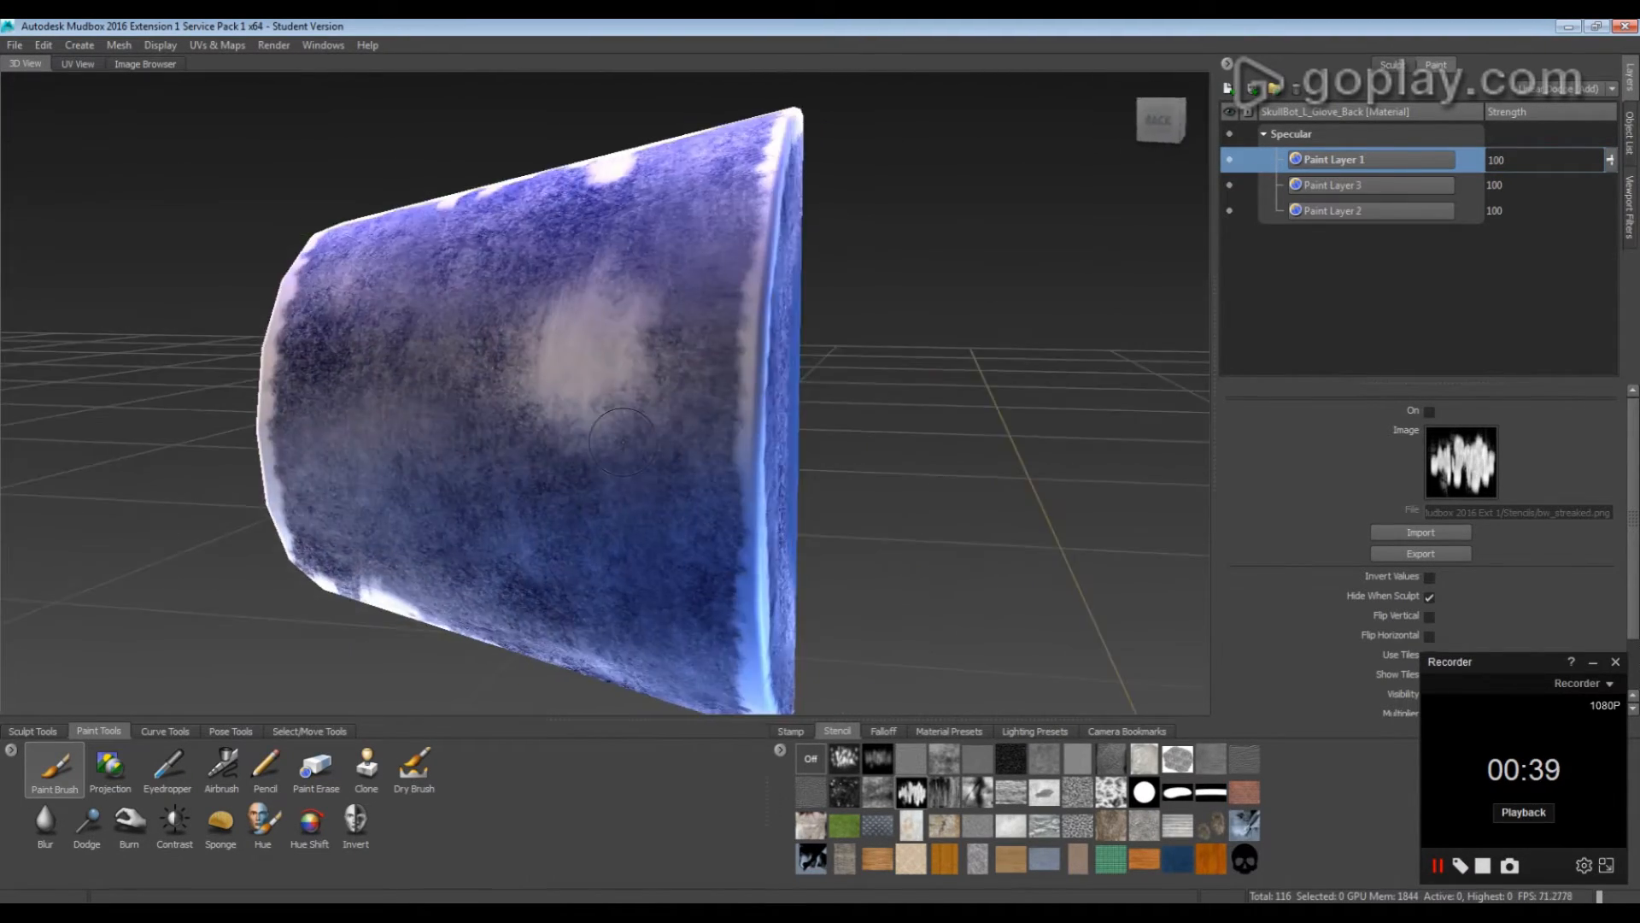
right_click_drag(513, 427, 649, 462, "alt")
left_click_drag(649, 461, 820, 560, "alt")
right_click_drag(766, 548, 598, 513, "alt")
left_click_drag(598, 513, 752, 401, "alt")
right_click_drag(752, 401, 846, 367, "alt")
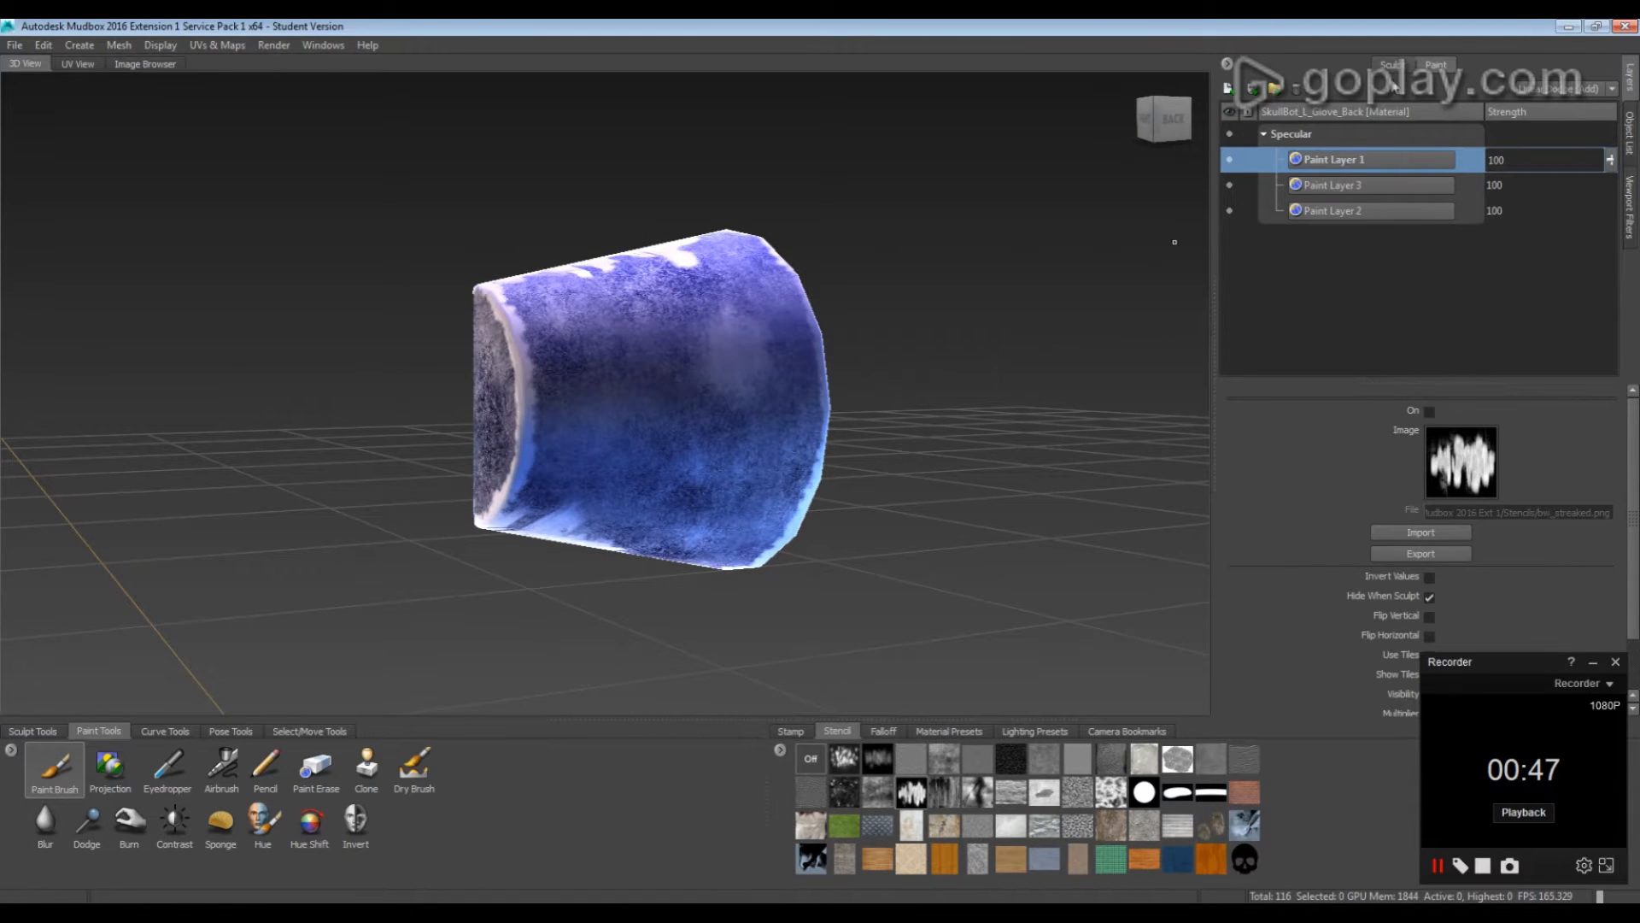
Export the Specular channel to PSD as SkullBot_Glove_Back_Spec.psd in the sourceimages folder
right_click(1330, 158)
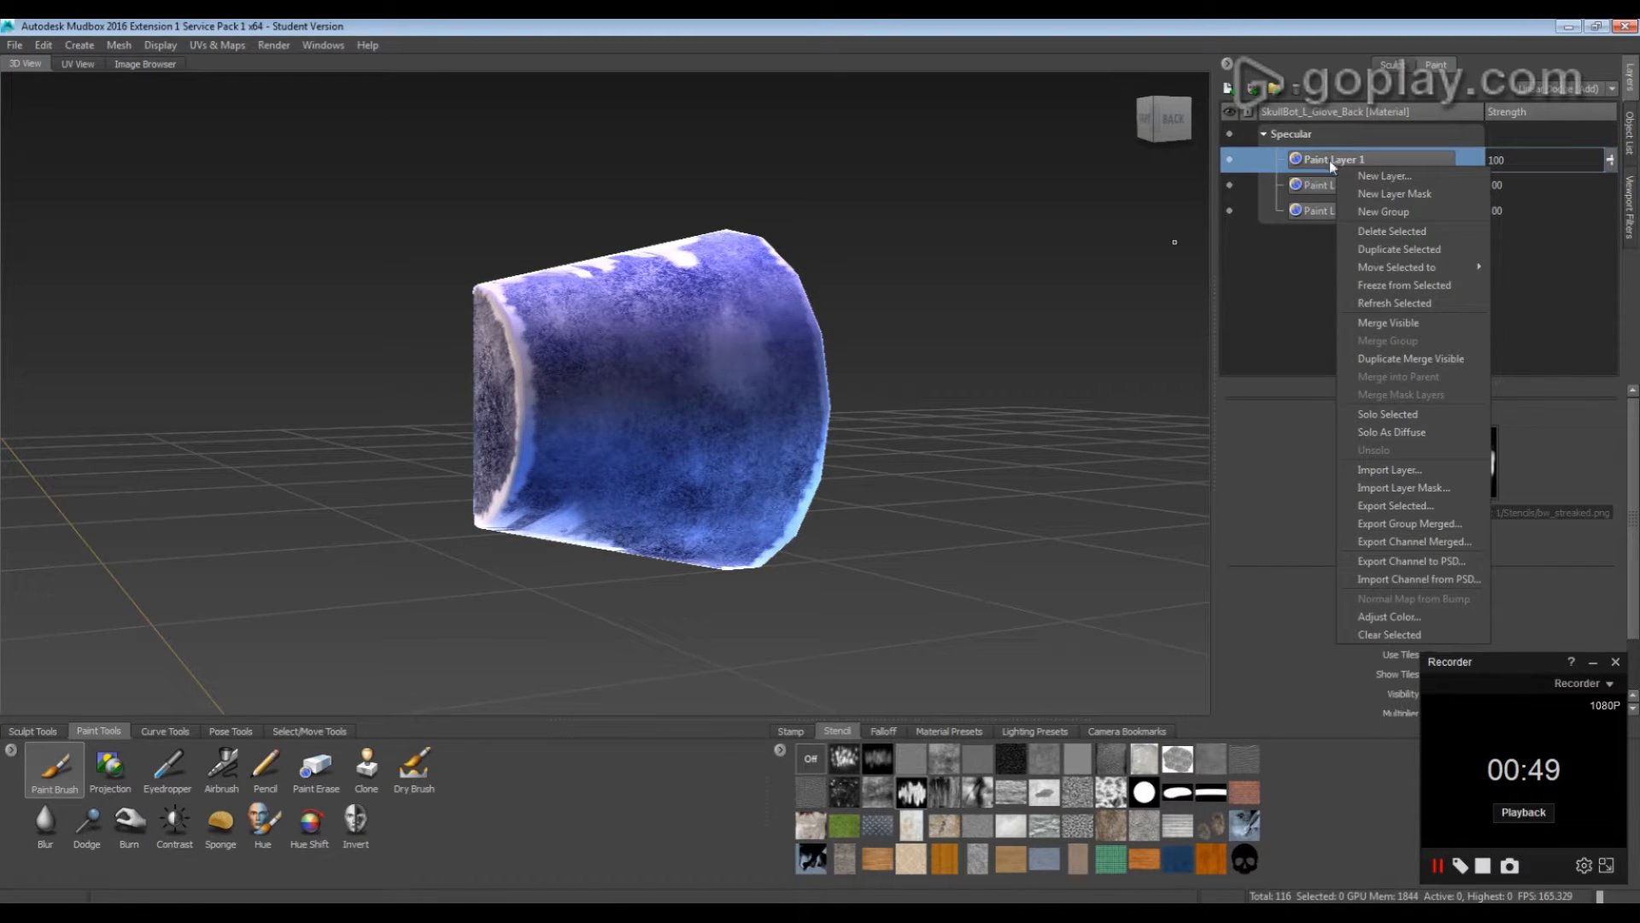
left_click(1440, 567)
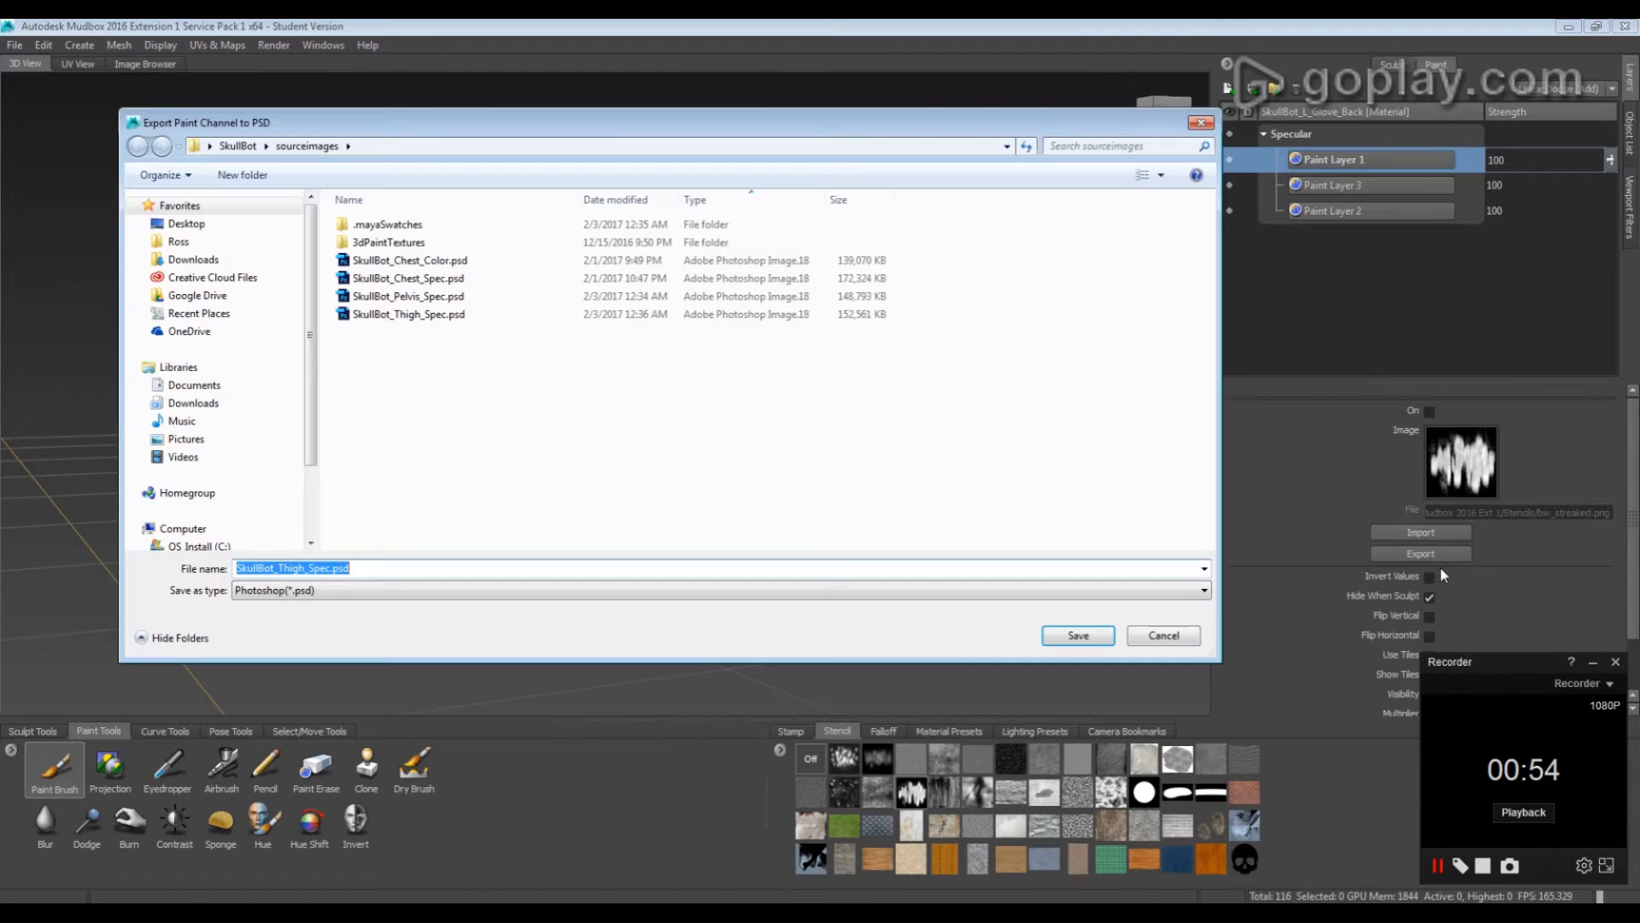
left_click(305, 569)
left_click_drag(305, 569, 280, 578)
type("Glov")
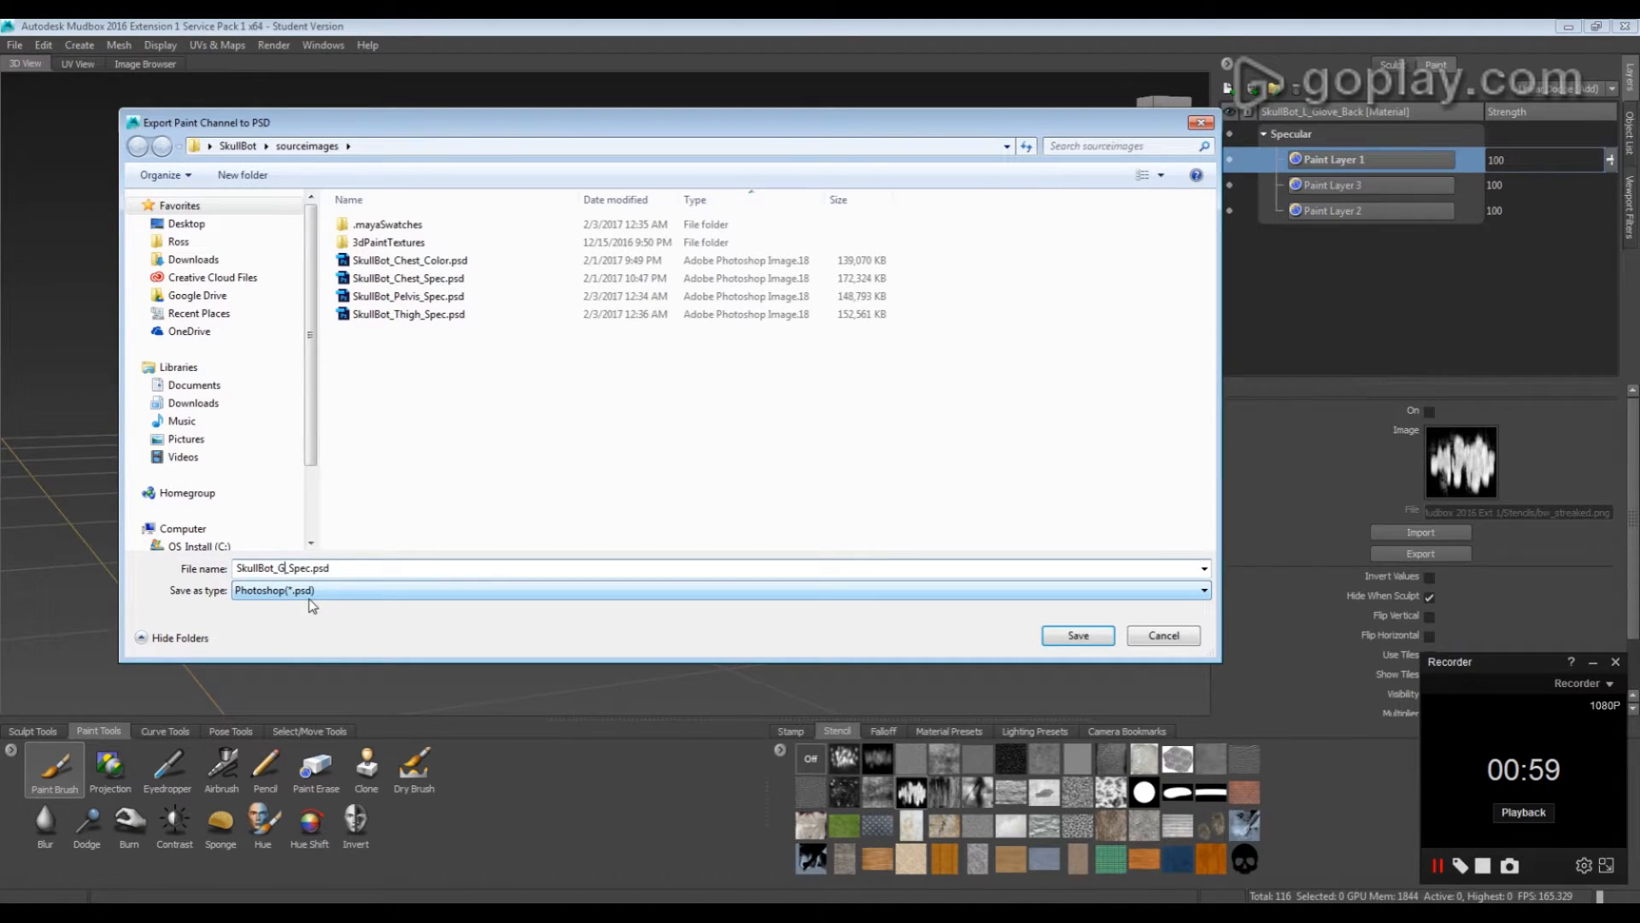
type("e_Back")
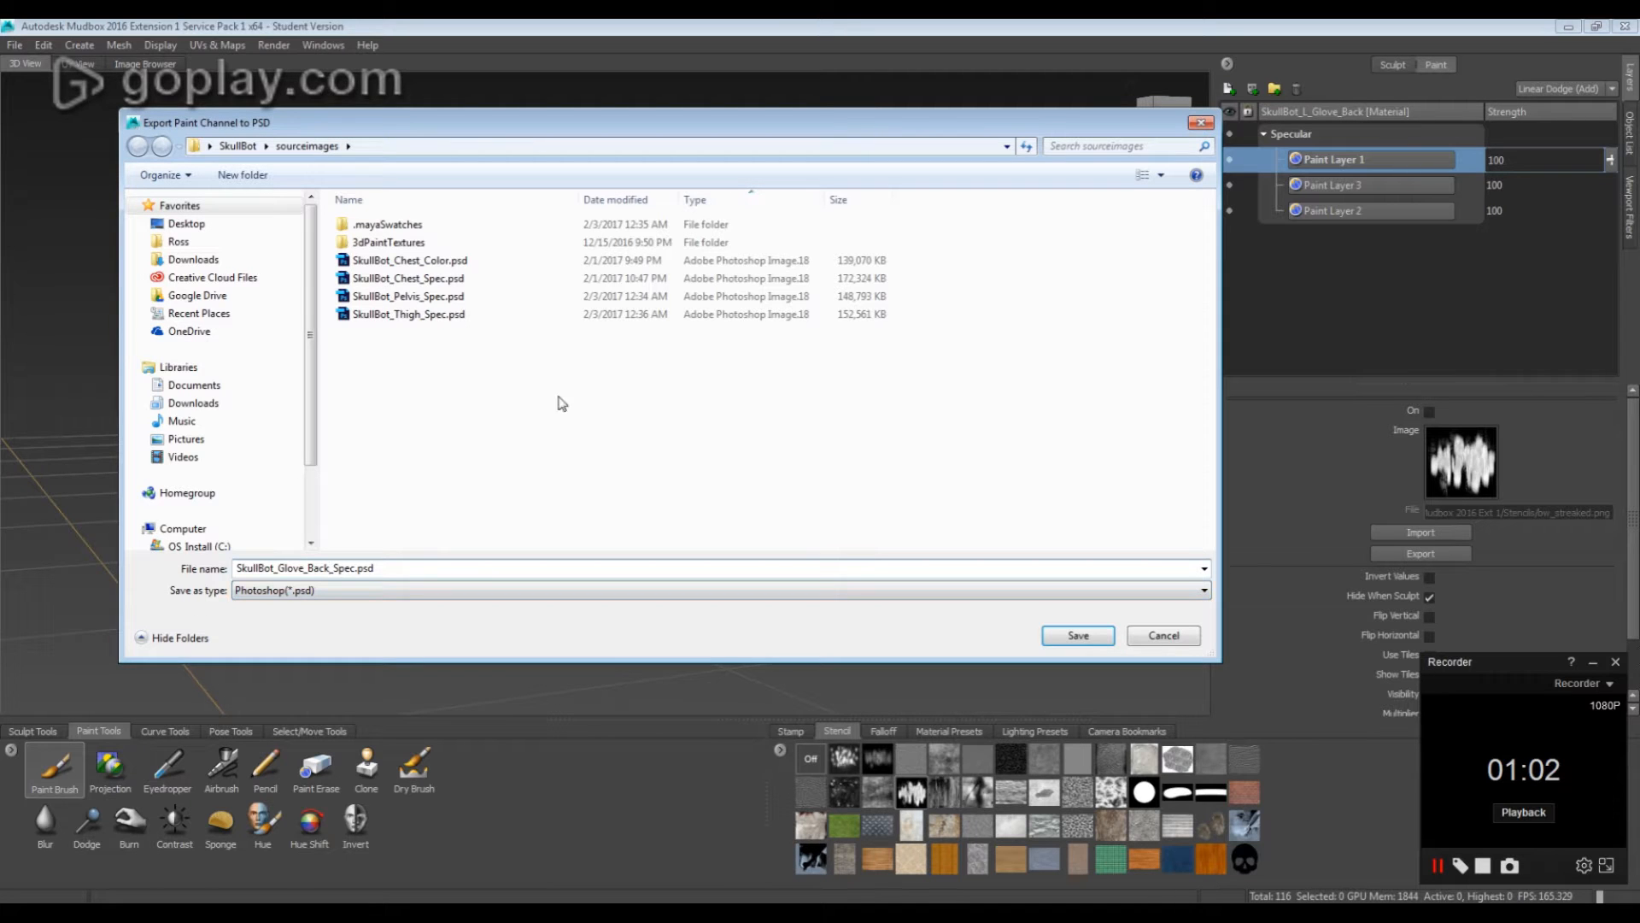
left_click(1073, 635)
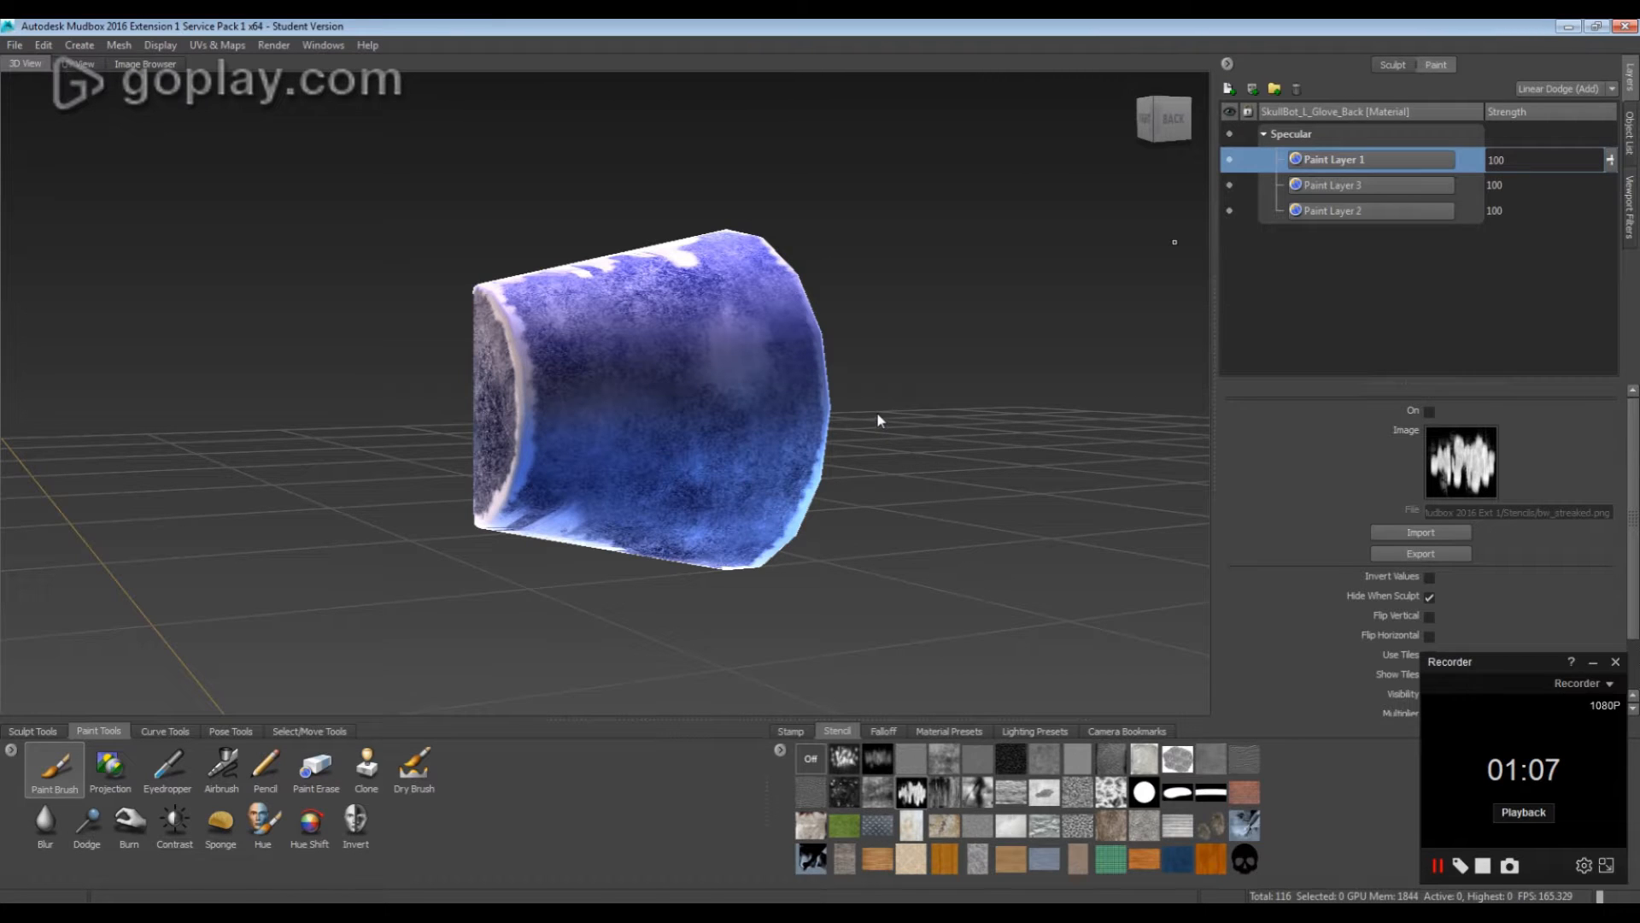
Switch to Photoshop and compare the exported glove texture with the Mudbox Specular Background layer hidden and shown
key("alt+Tab")
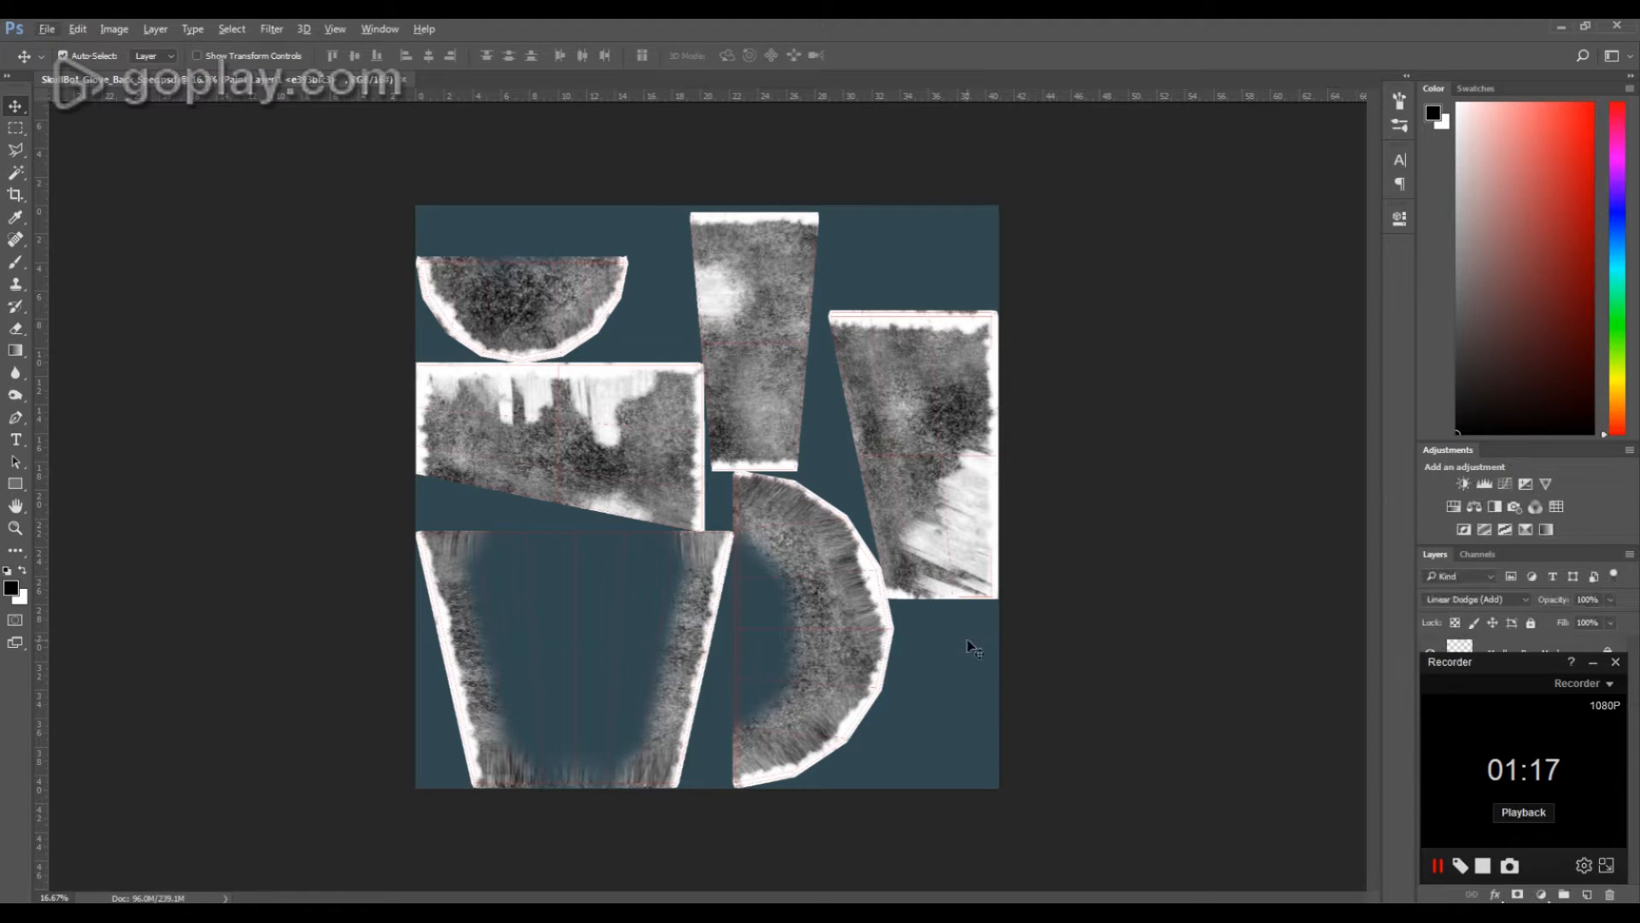
scroll(971, 641, "up", 10, "alt")
scroll(976, 631, "down", 3, "alt")
key("ctrl+0")
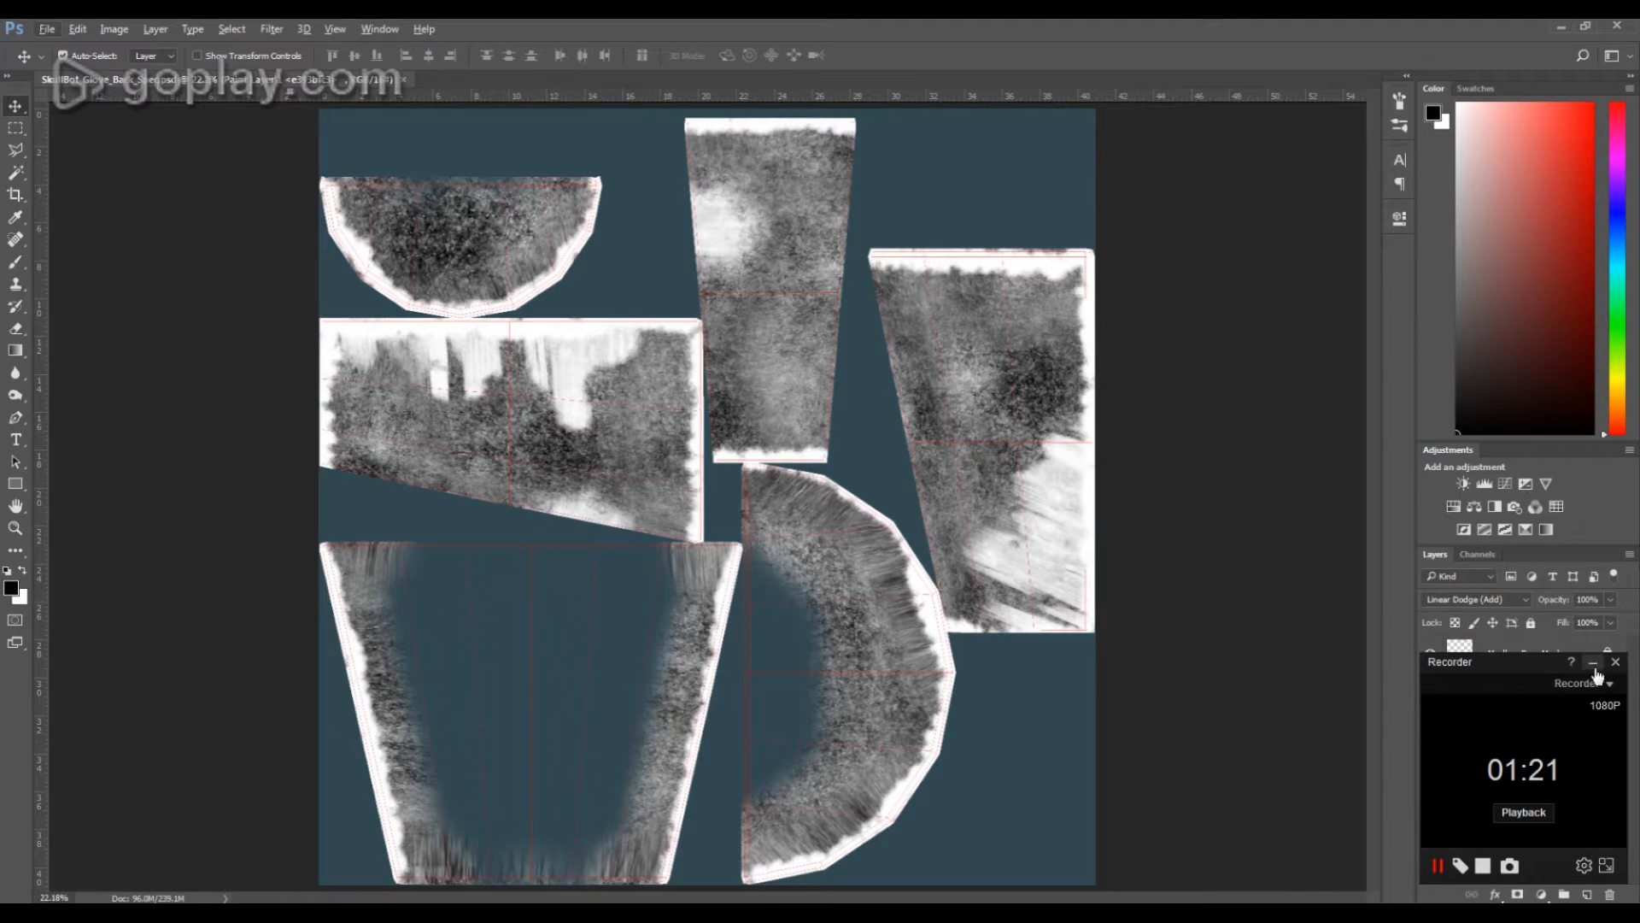
left_click(1431, 787)
left_click(1433, 787)
left_click(1433, 788)
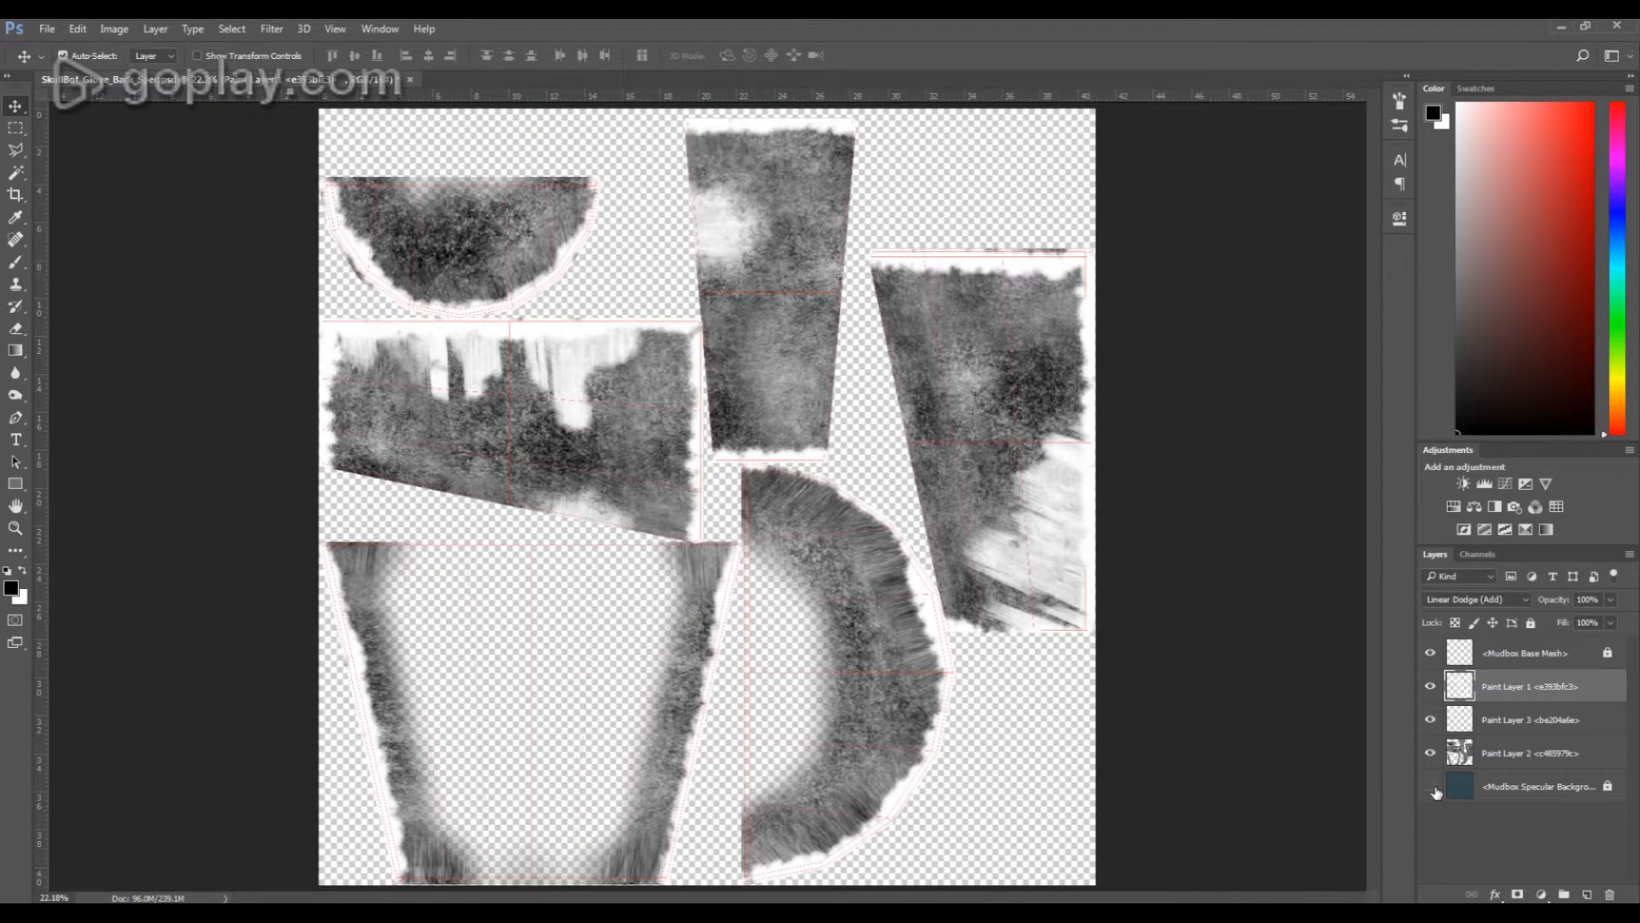
left_click(1434, 788)
Unlock the Mudbox Specular Background layer and fill it with black at 100% opacity
scroll(670, 614, "up", 4, "alt")
scroll(670, 614, "down", 4, "alt")
scroll(803, 506, "up", 4, "alt")
left_click_drag(987, 534, 725, 673)
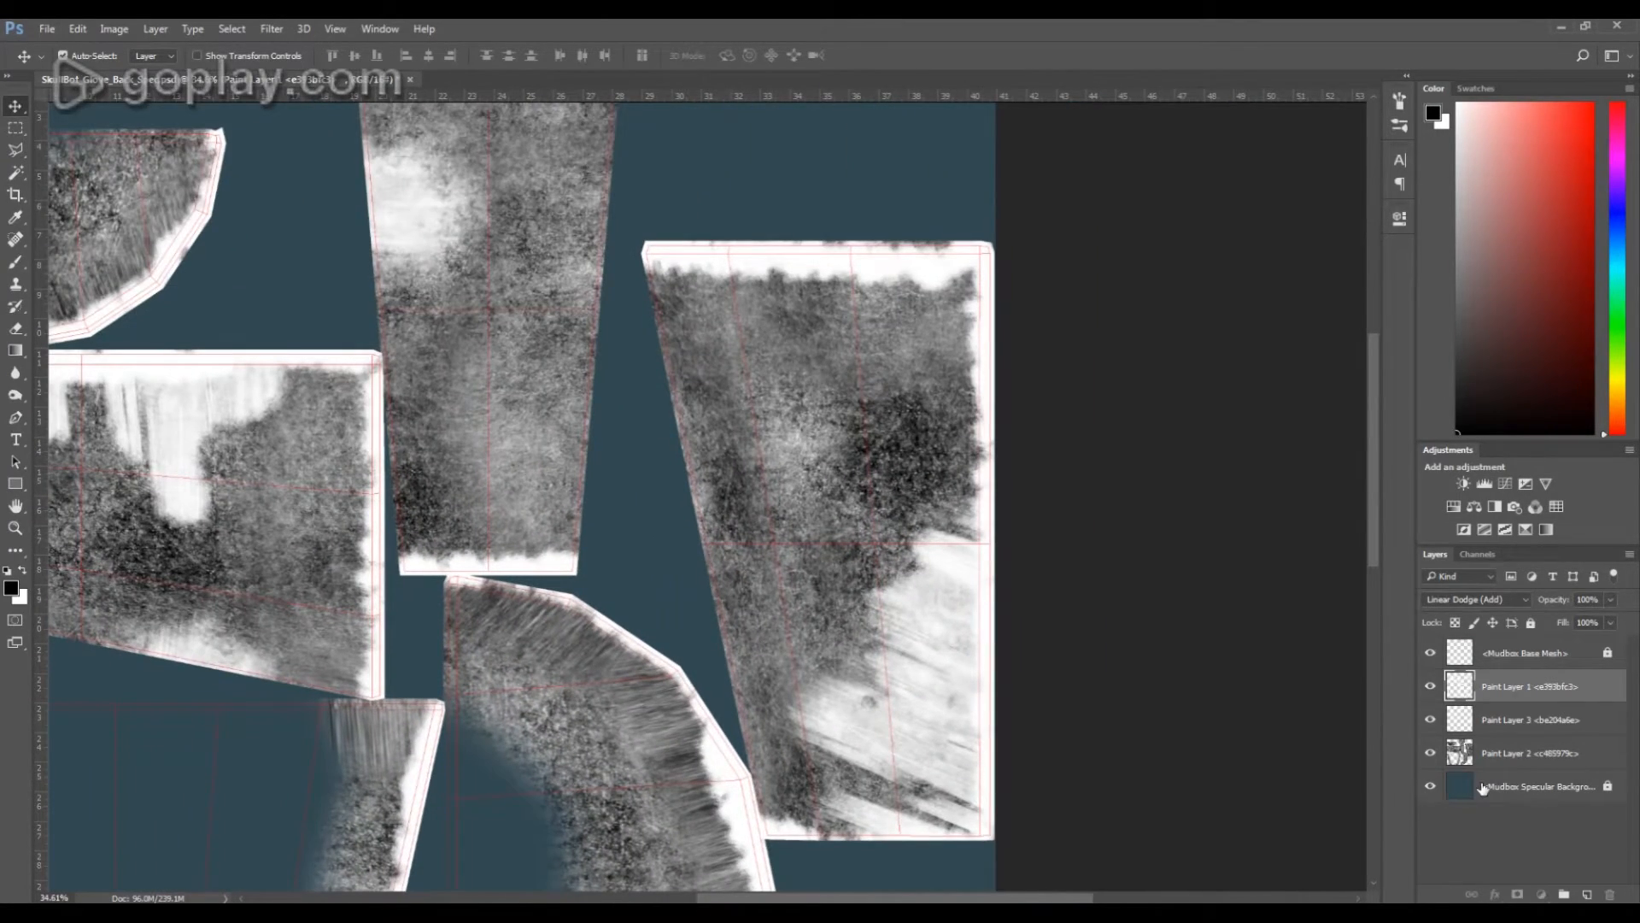
left_click(1529, 787)
left_click(1532, 623)
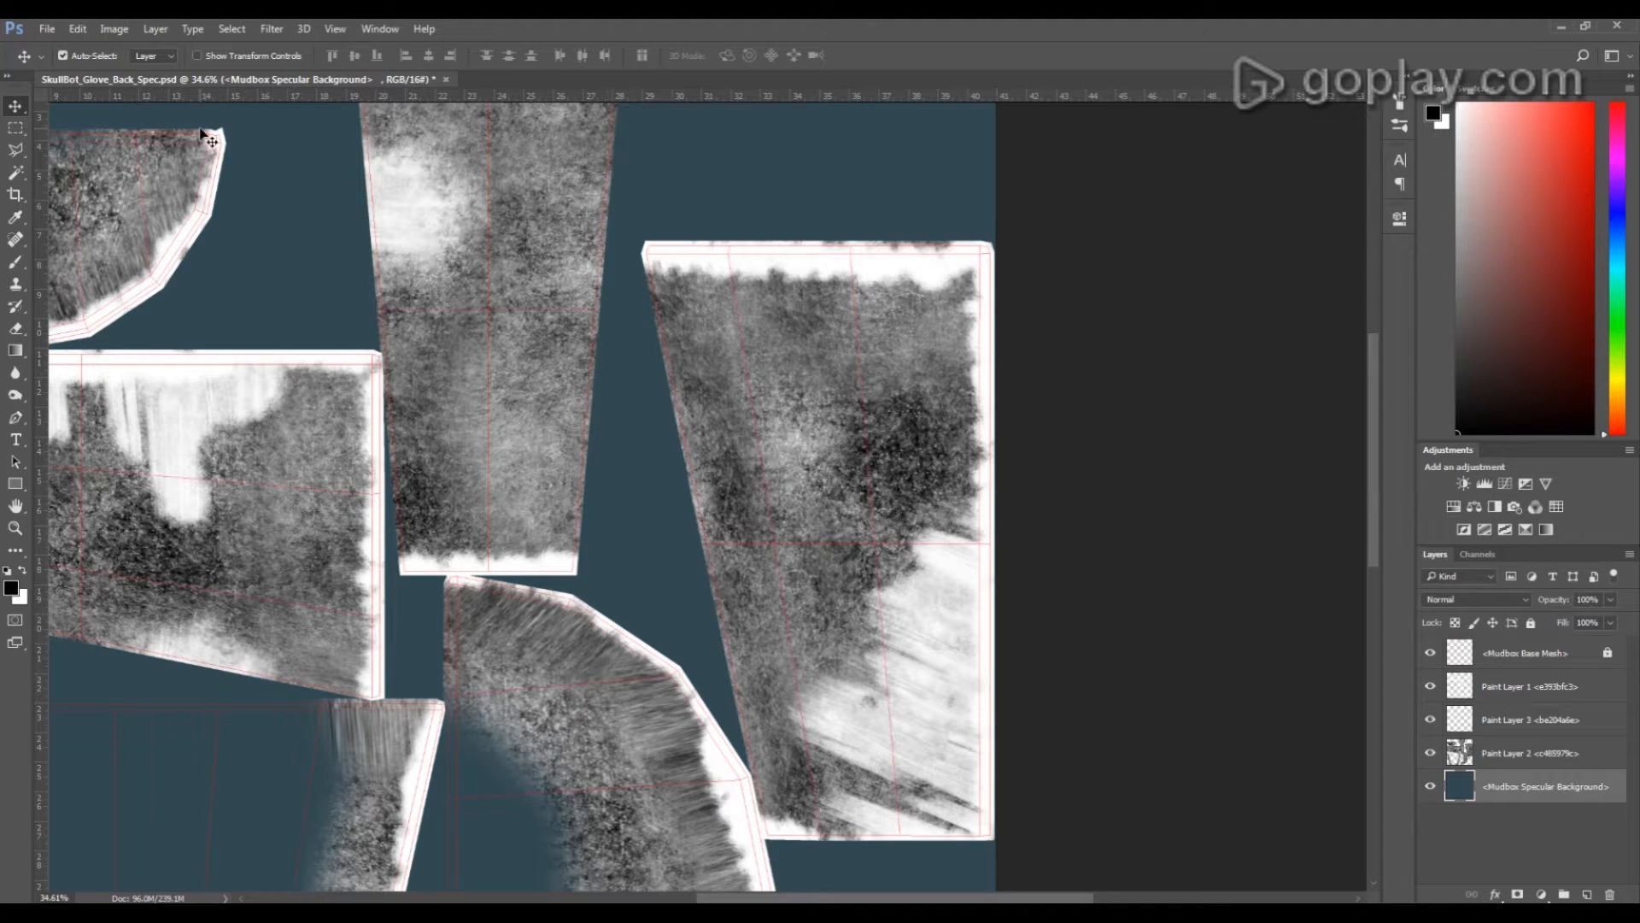
left_click(78, 28)
left_click(124, 290)
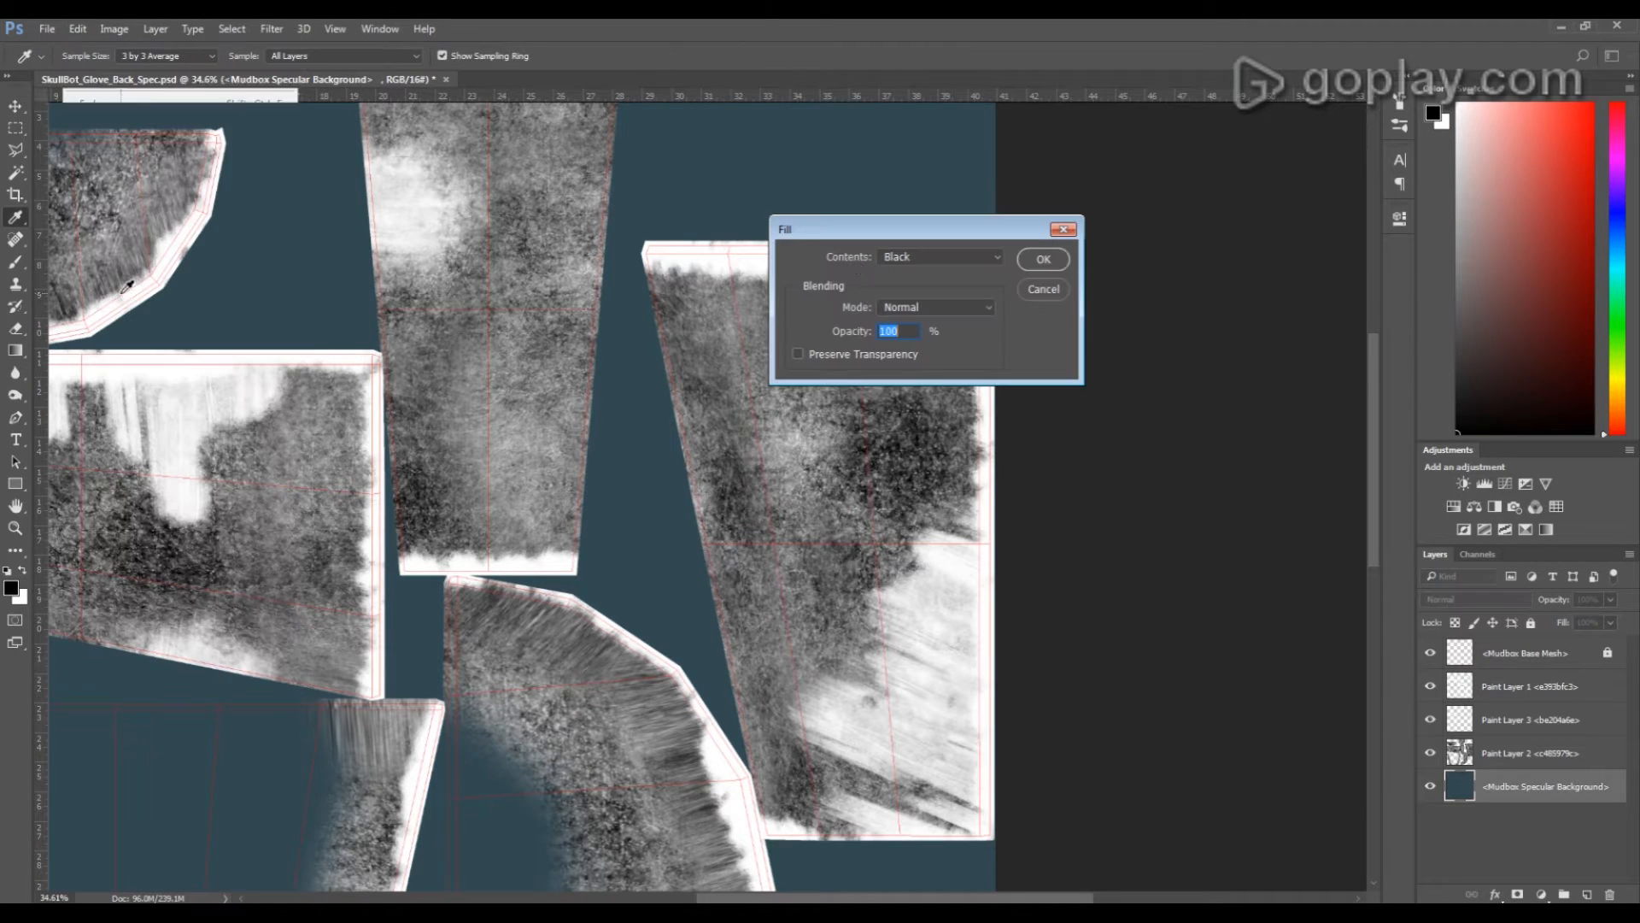
left_click(1044, 258)
Hide the Mudbox Base Mesh wireframe layer and check the texture pieces against the black background
left_click_drag(346, 445, 641, 432, "ctrl")
left_click_drag(750, 441, 581, 553)
left_click(1430, 653)
left_click_drag(1256, 589, 649, 248)
left_click_drag(872, 698, 666, 474)
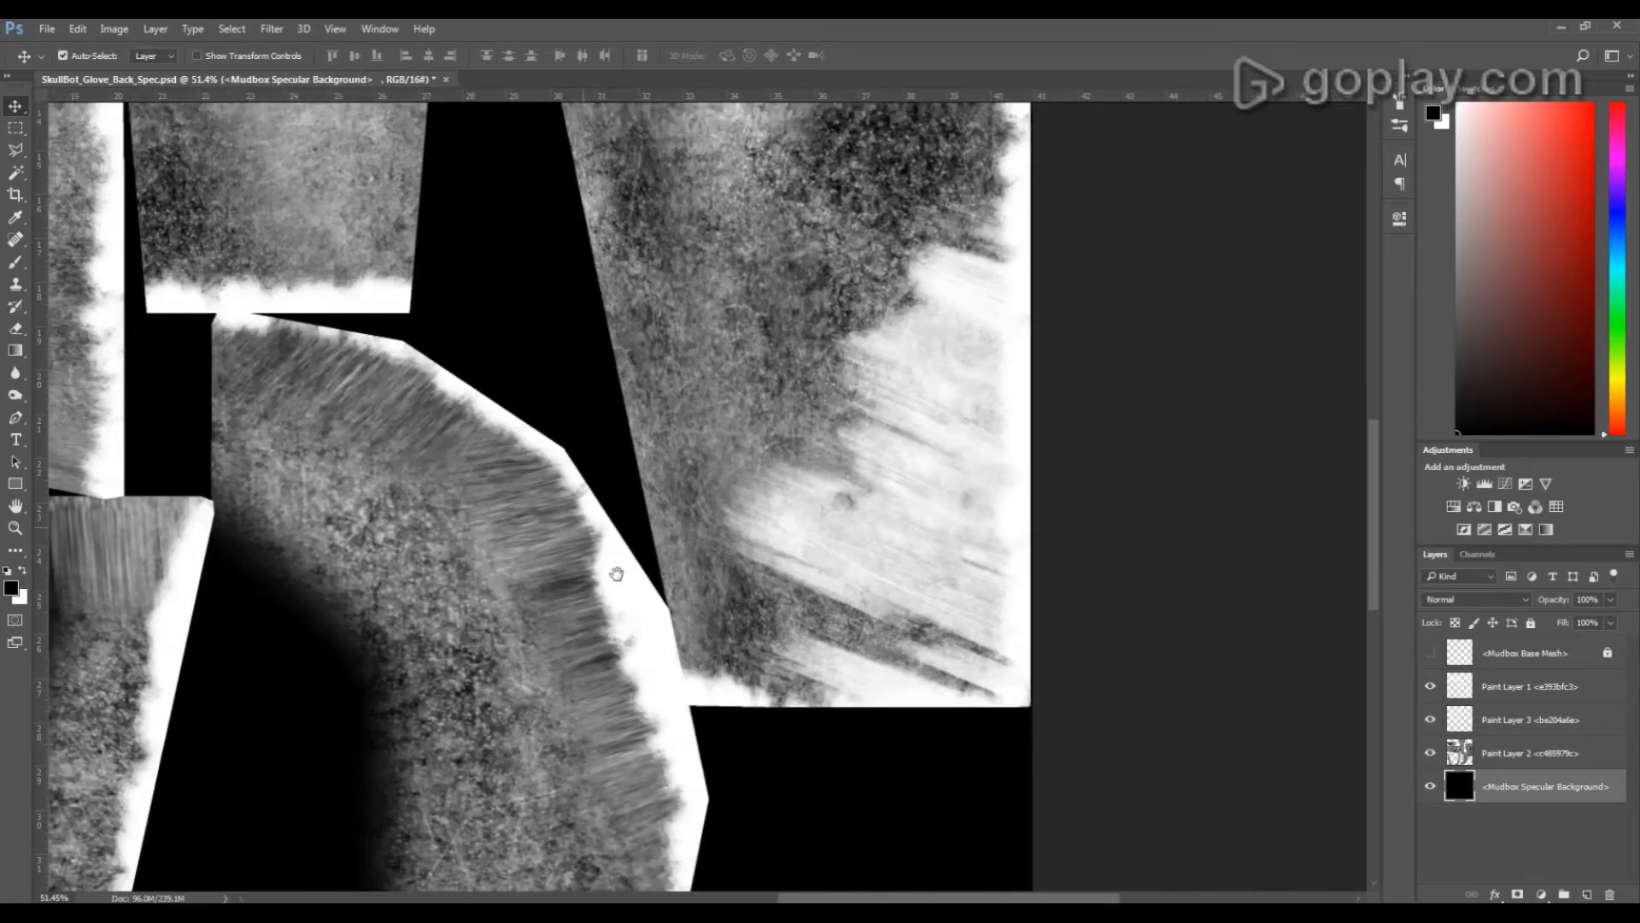
left_click_drag(619, 575, 530, 899)
left_click_drag(516, 791, 1037, 902)
left_click_drag(450, 618, 1003, 414)
scroll(812, 487, "up", 5, "alt")
scroll(836, 511, "down", 5, "alt")
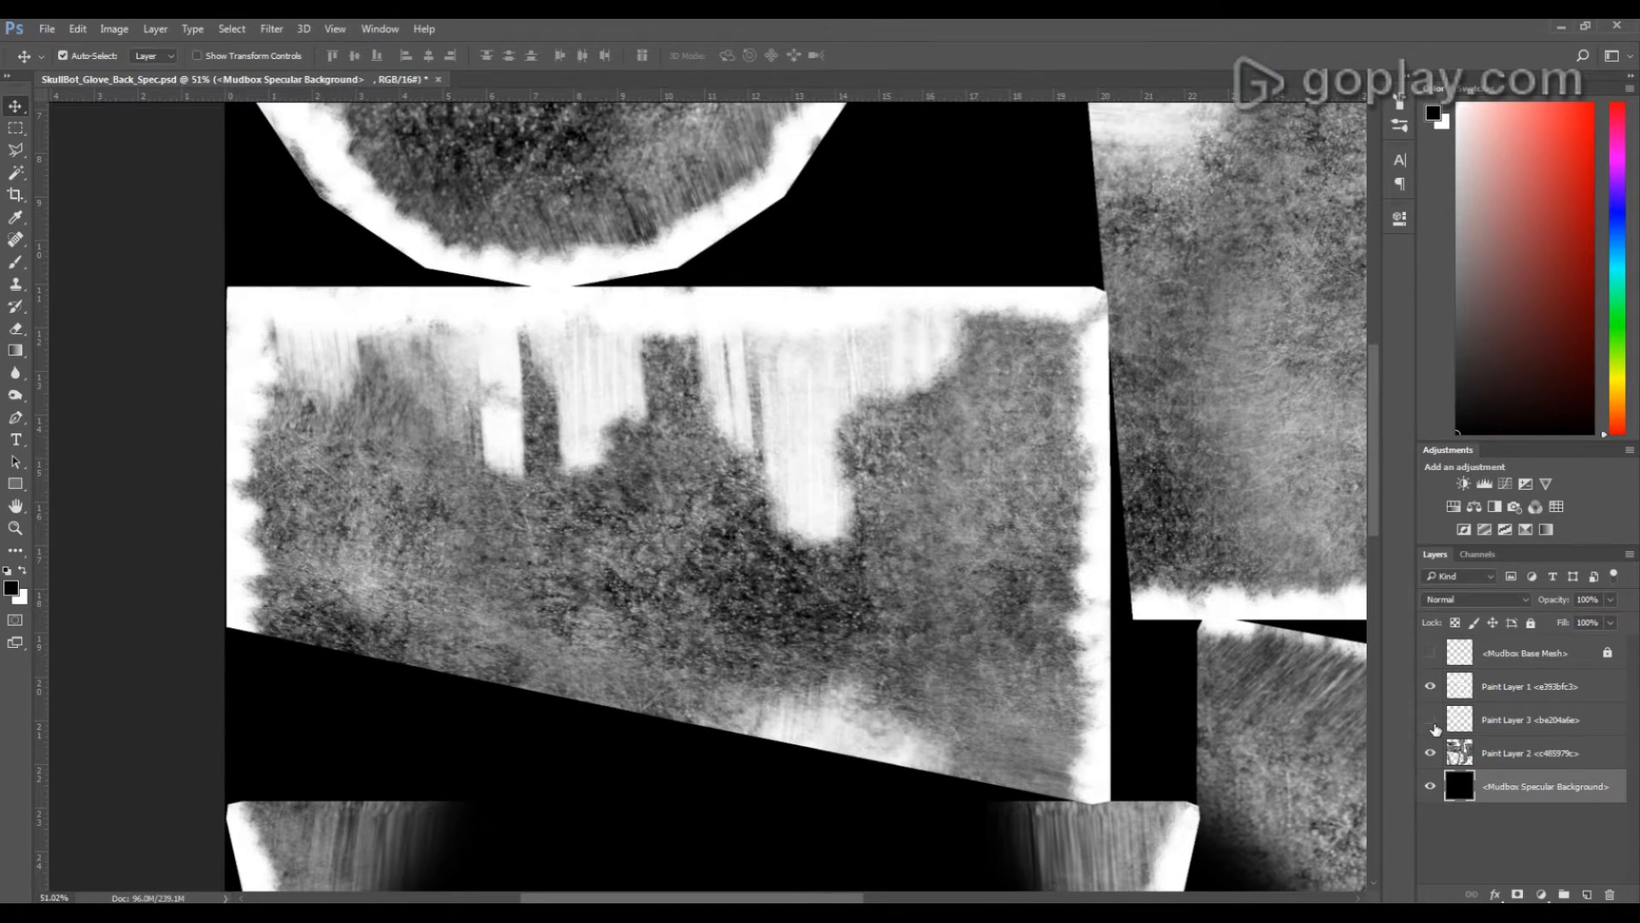
Toggle the paint layers' visibility to compare what the streaks, edge wear and grime each contribute
left_click(1432, 724)
left_click(1433, 724)
left_click(1433, 725)
left_click(1433, 725)
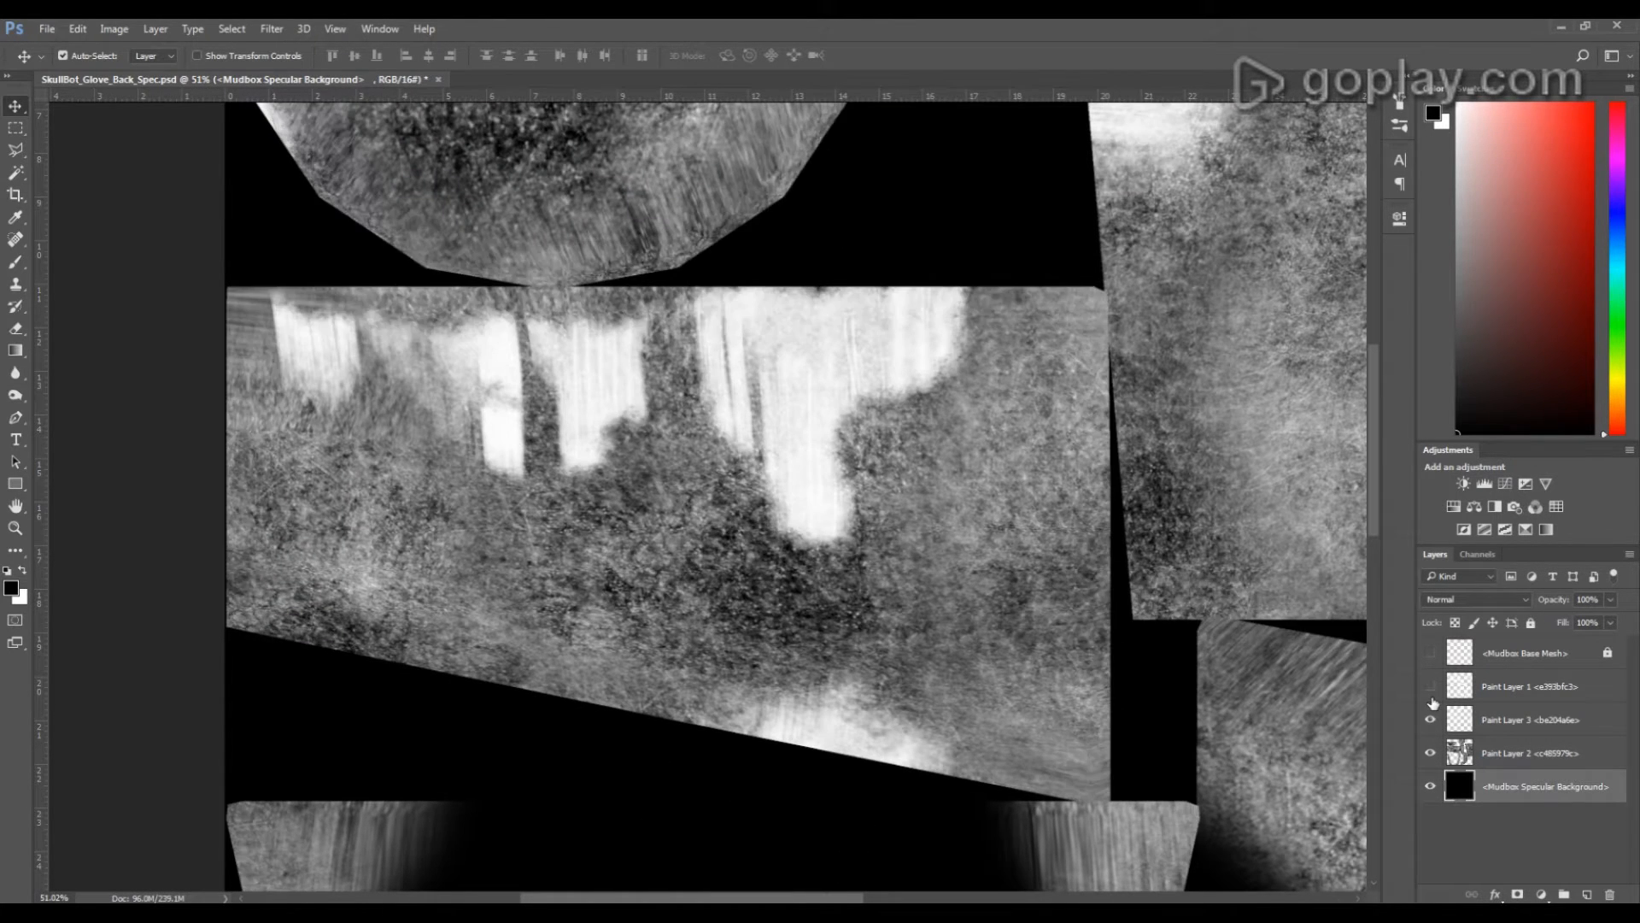
left_click(1430, 751)
left_click(1430, 751)
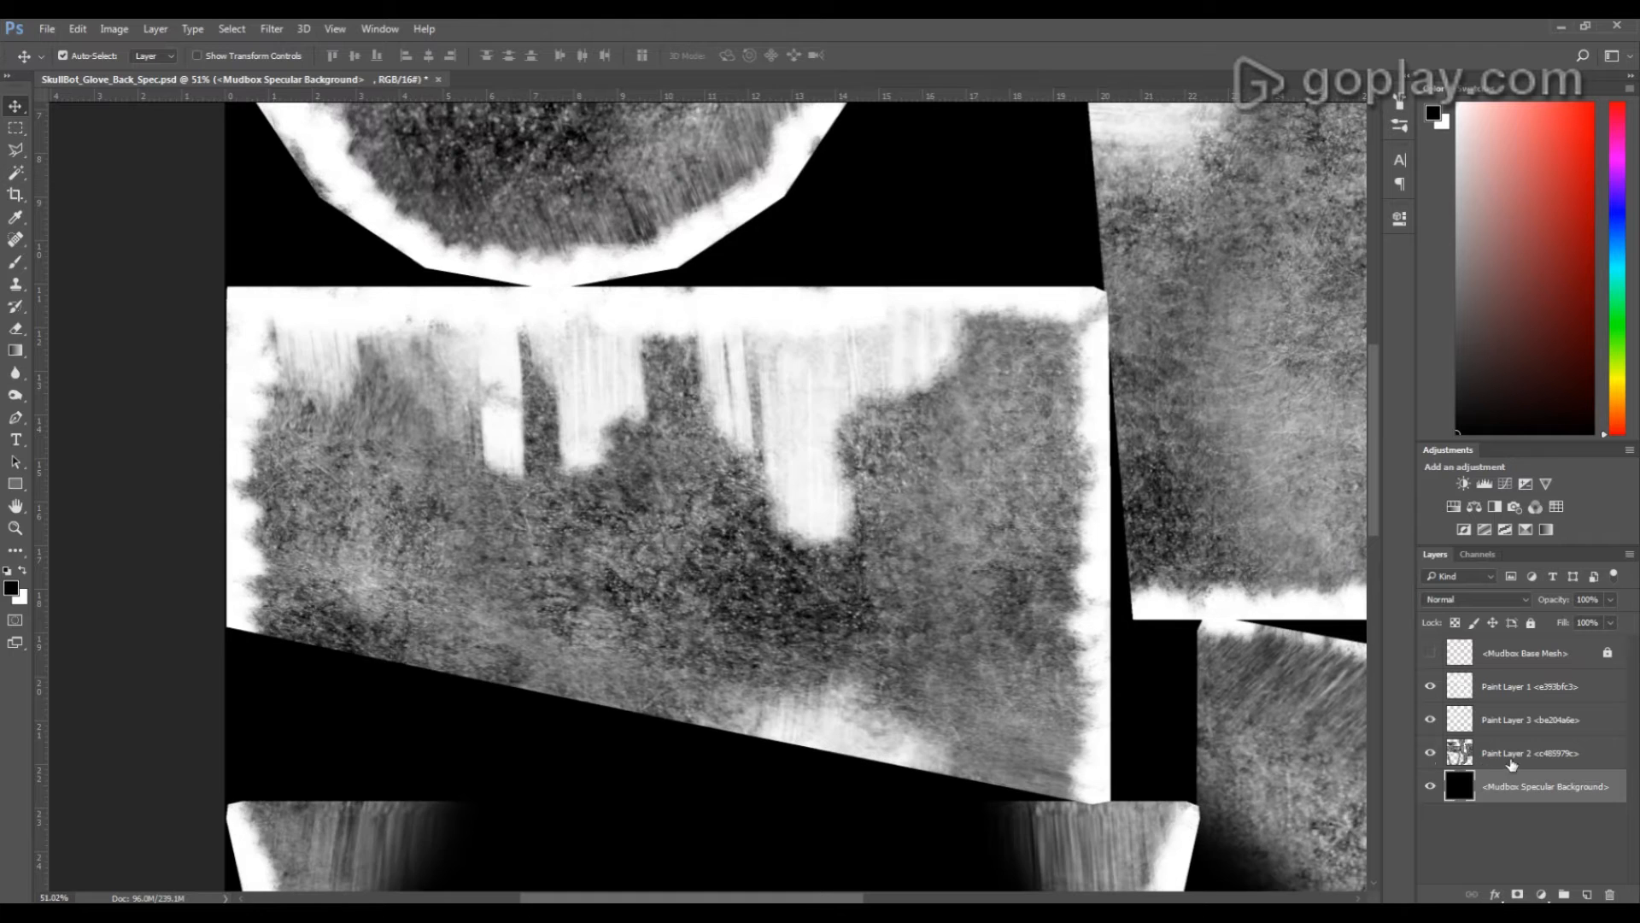
Lower Paint Layer 2's opacity to about 74% and try other blend modes before returning it to Normal
left_click(1525, 753)
left_click_drag(1566, 603, 1554, 604)
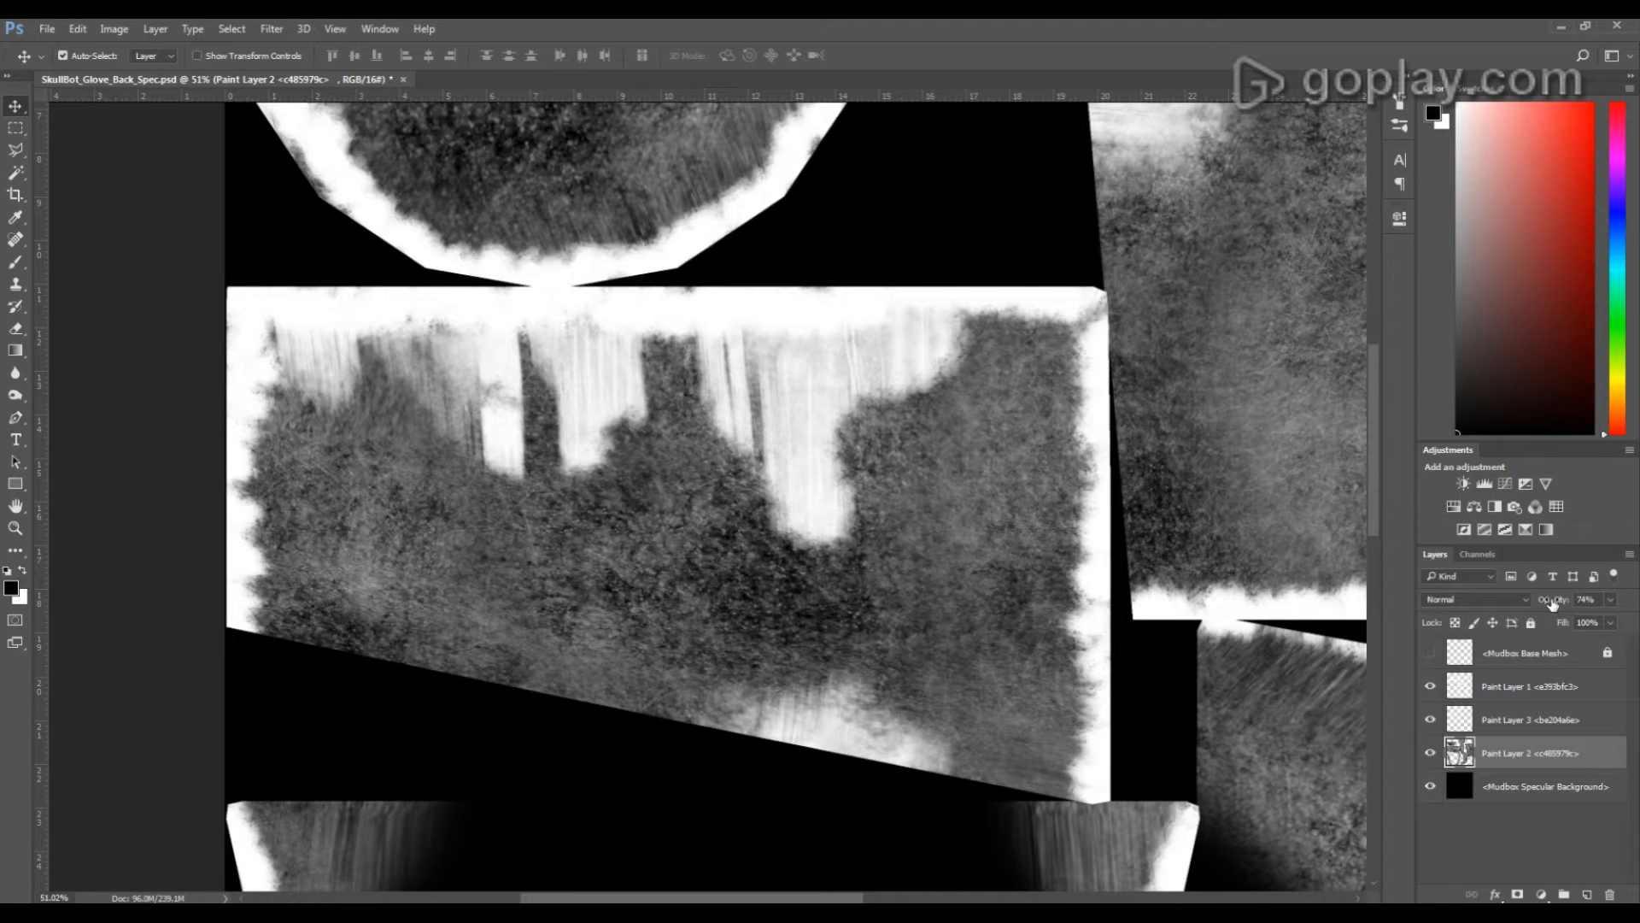
left_click(1477, 598)
left_click(1484, 702)
left_click(1476, 599)
left_click(1478, 731)
left_click(1474, 601)
left_click(1482, 612)
Set Paint Layer 2's opacity to 65% and check the whole specular map
mouse_move(1560, 603)
left_mouse_down()
mouse_move(1537, 604)
mouse_move(1560, 606)
left_mouse_up()
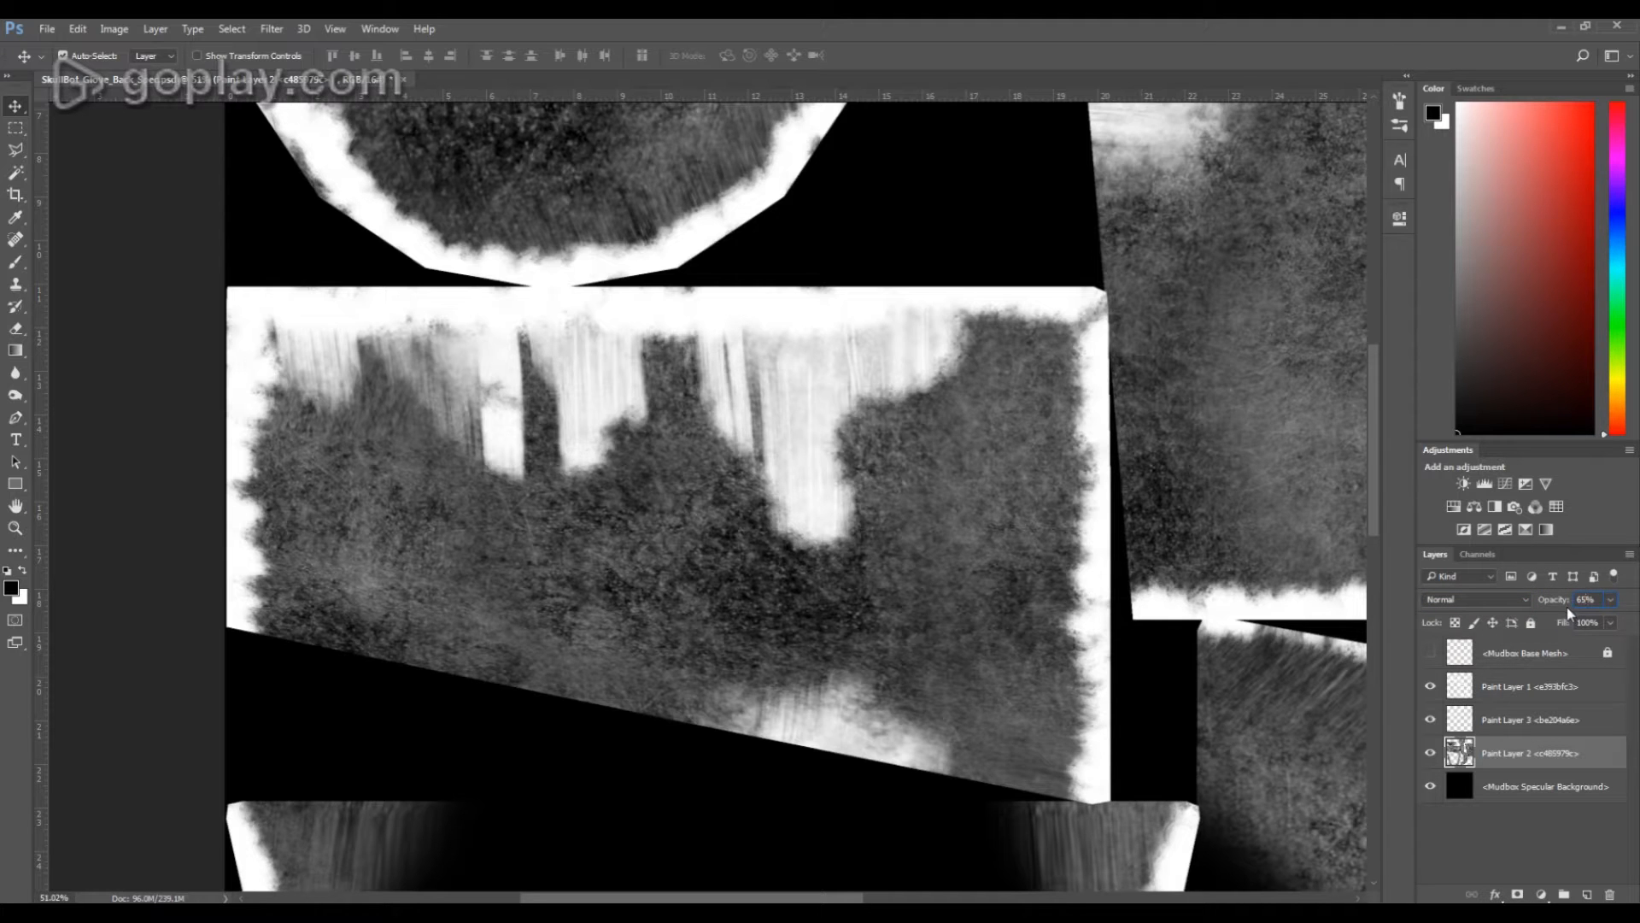
scroll(1053, 581, "down", 10, "alt")
scroll(534, 440, "up", 4, "alt")
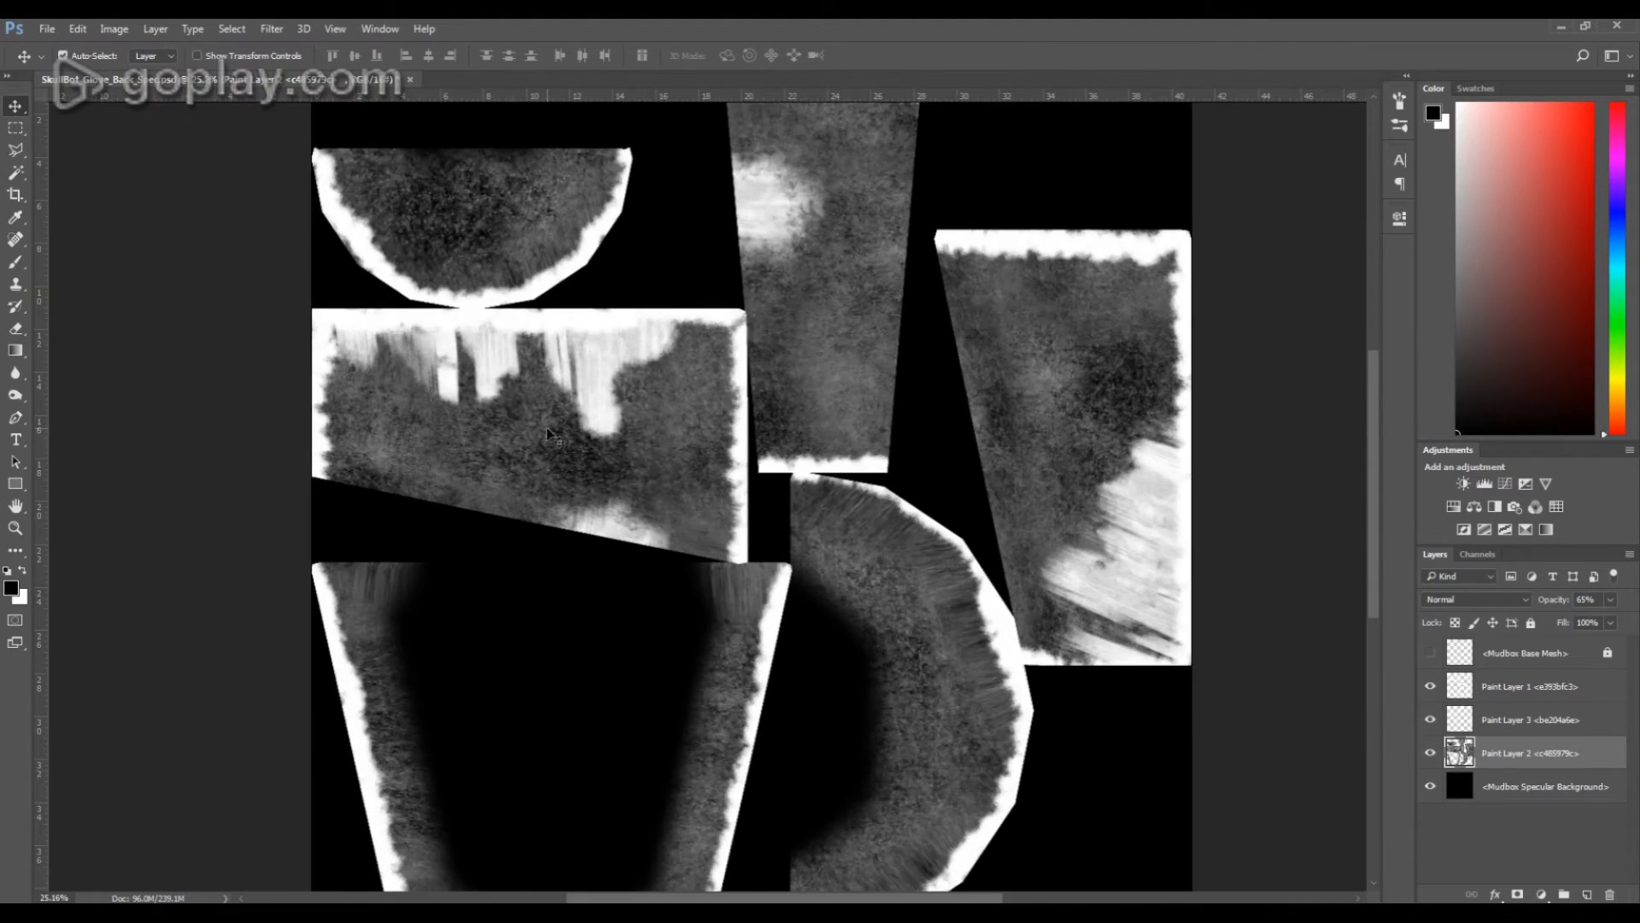
Save the full-size specular map as the JPEG SkullBot_Glove_Back_Spec.jpg in sourceimages at maximum quality 12
scroll(752, 547, "down", 2, "alt")
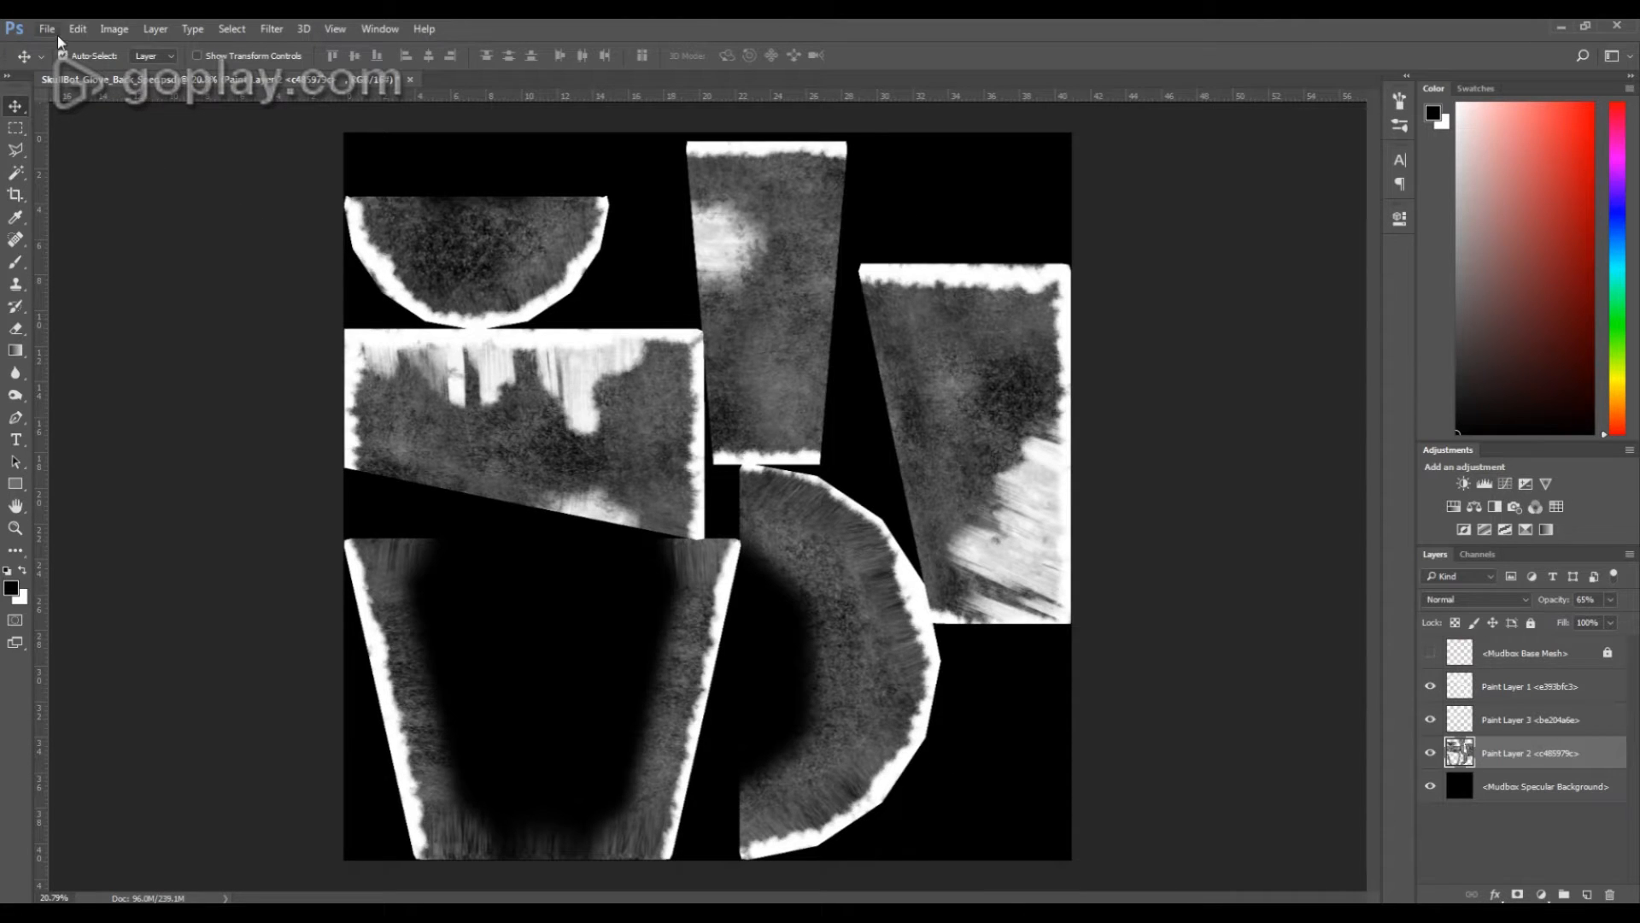
left_click(48, 29)
left_click(103, 219)
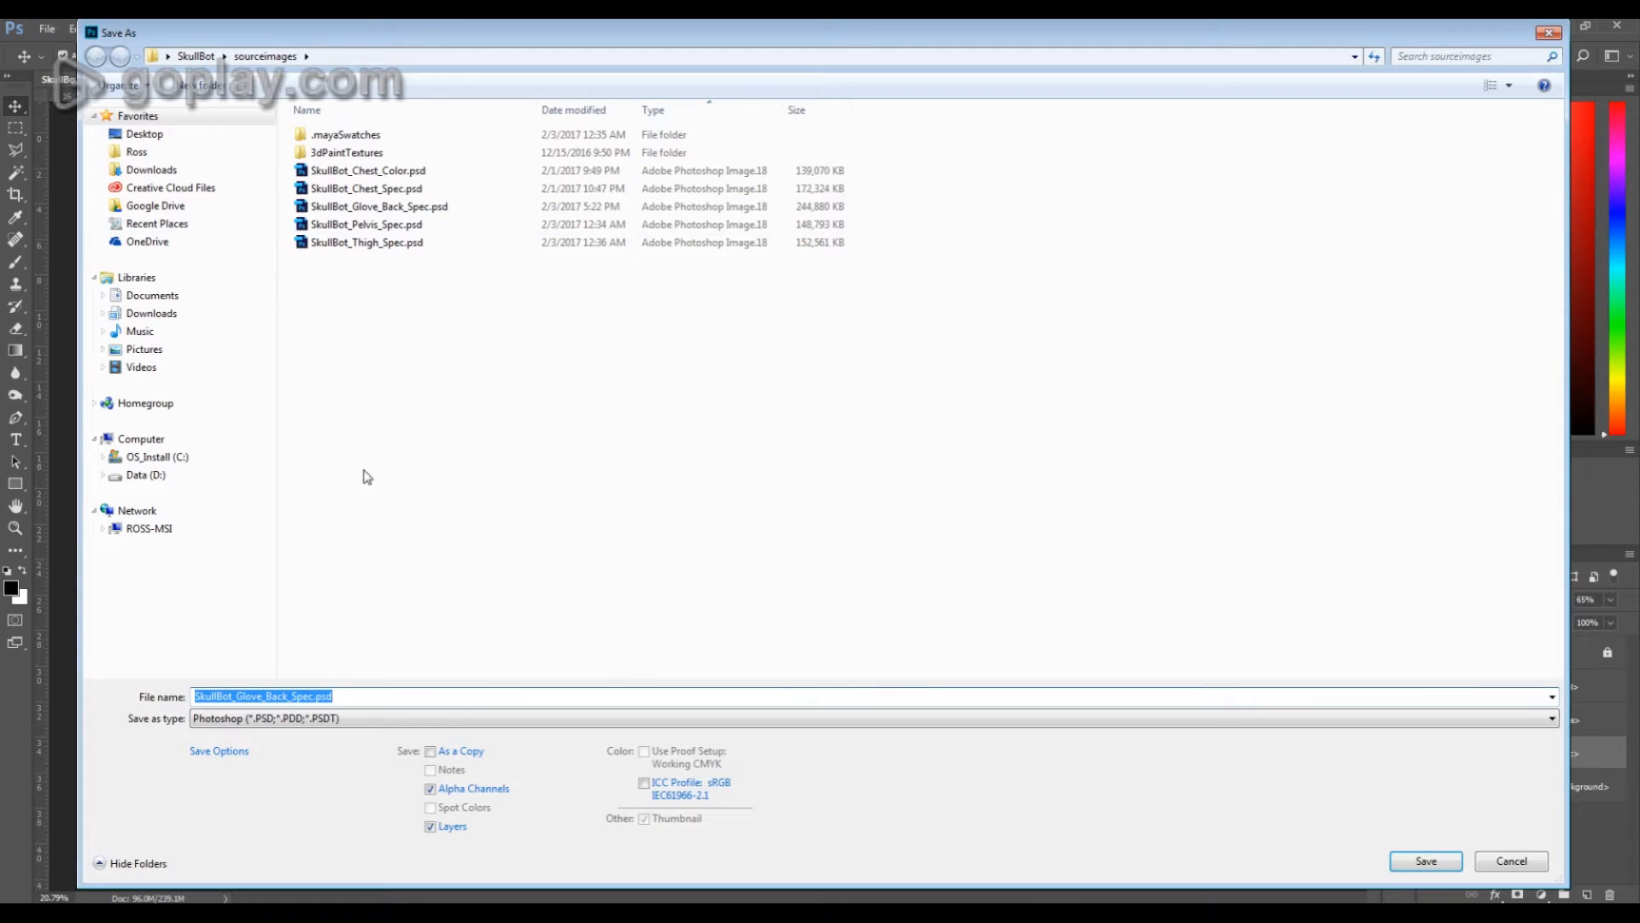
left_click(324, 720)
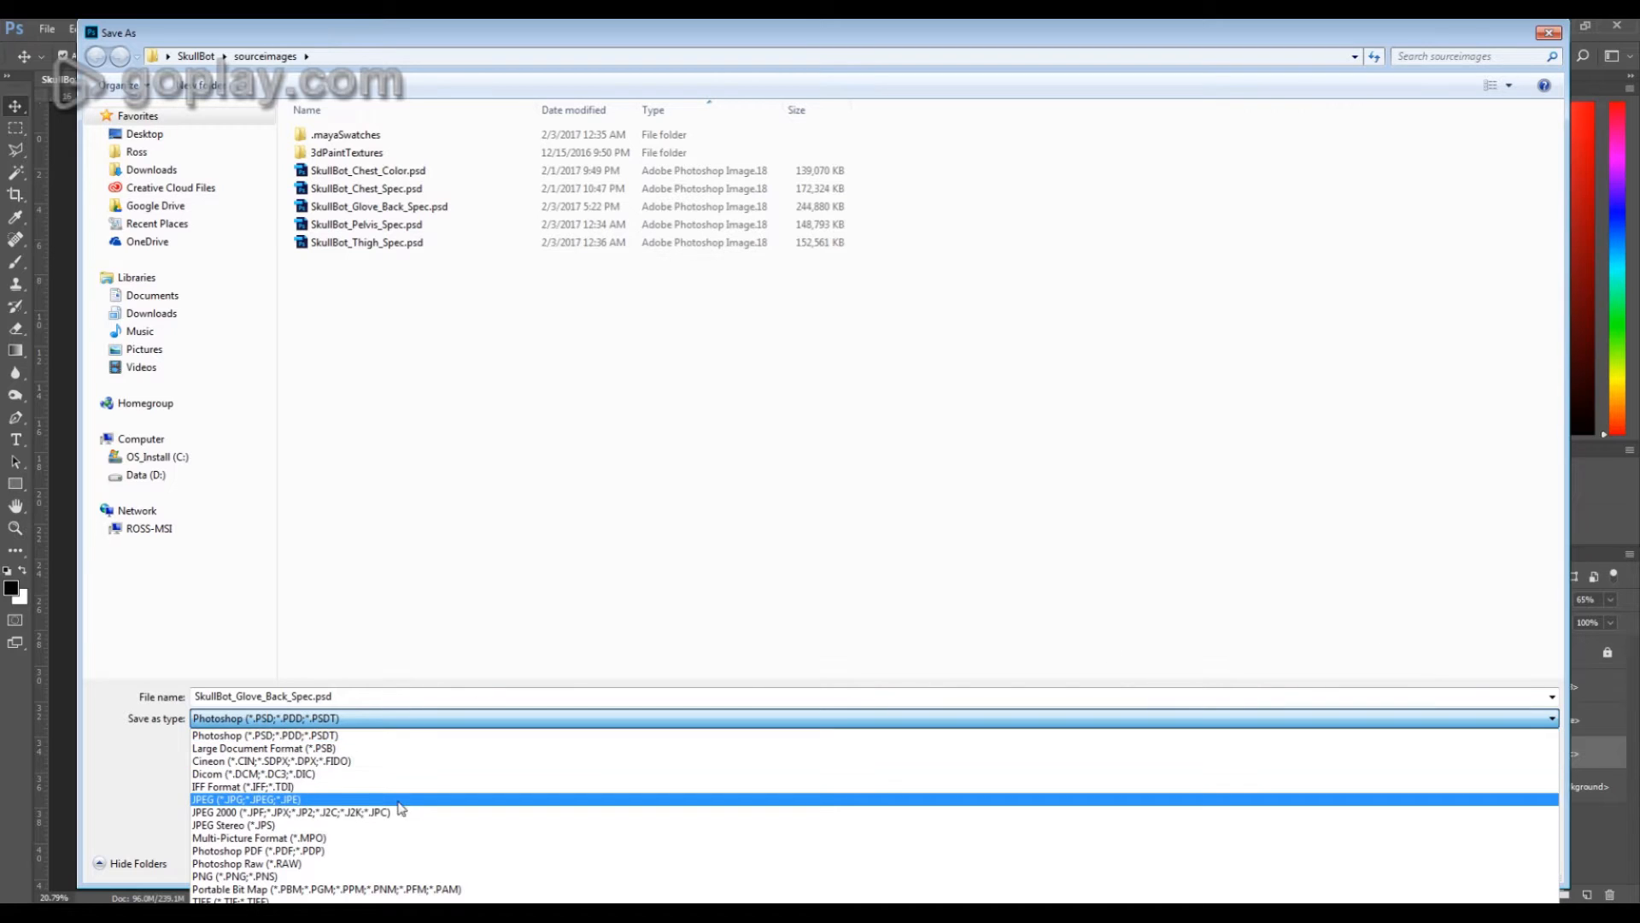
left_click(315, 800)
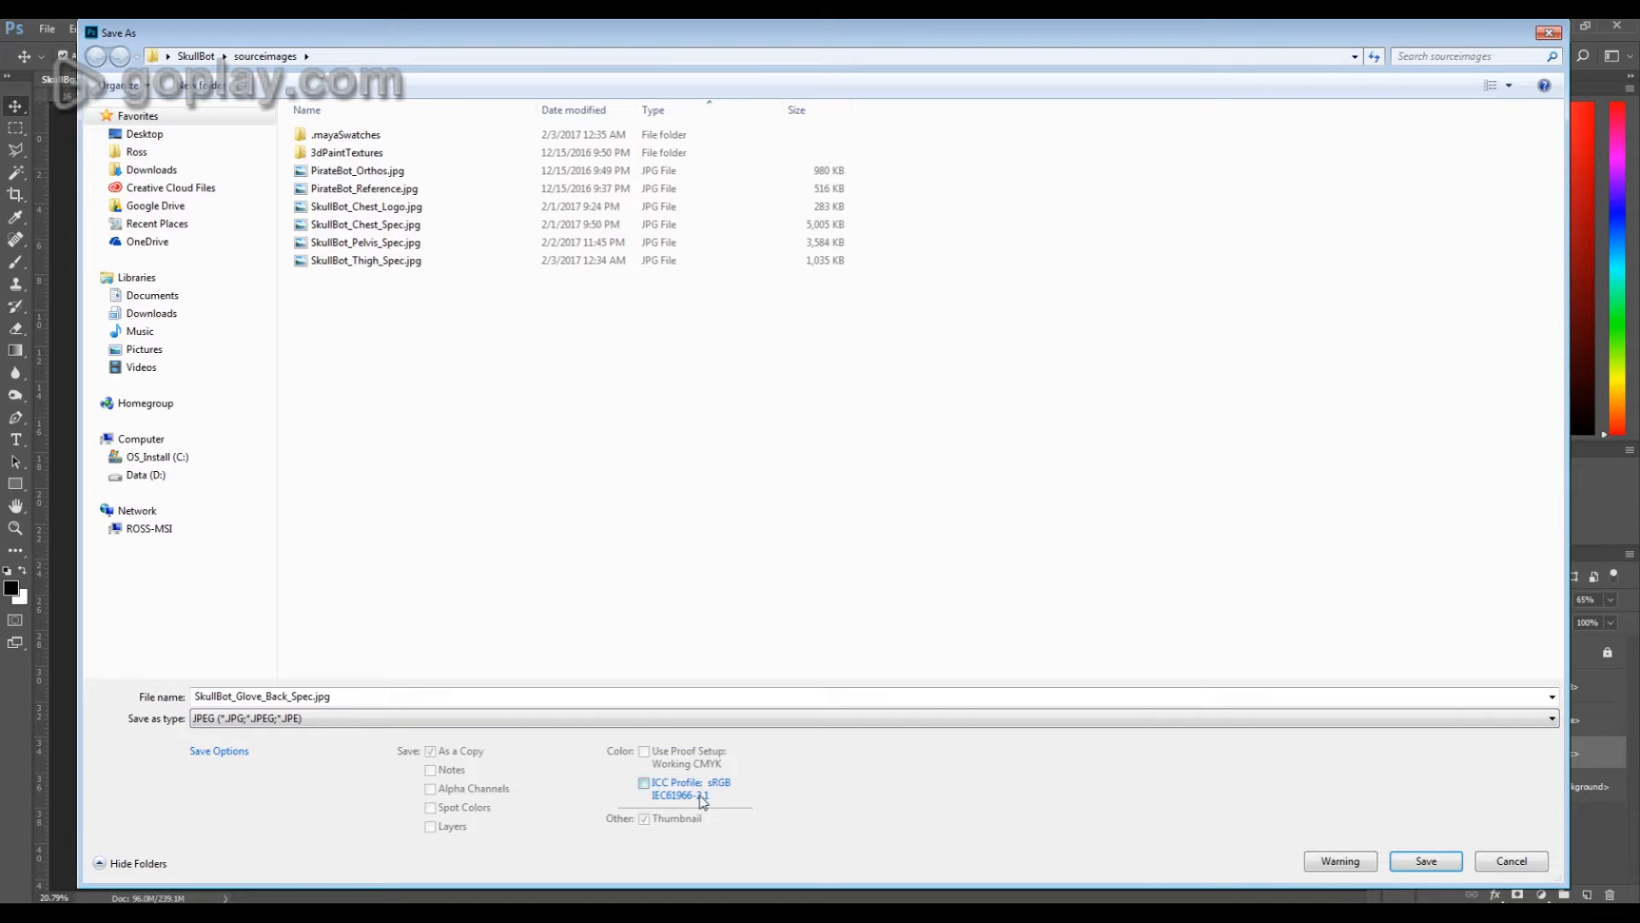
left_click(1401, 865)
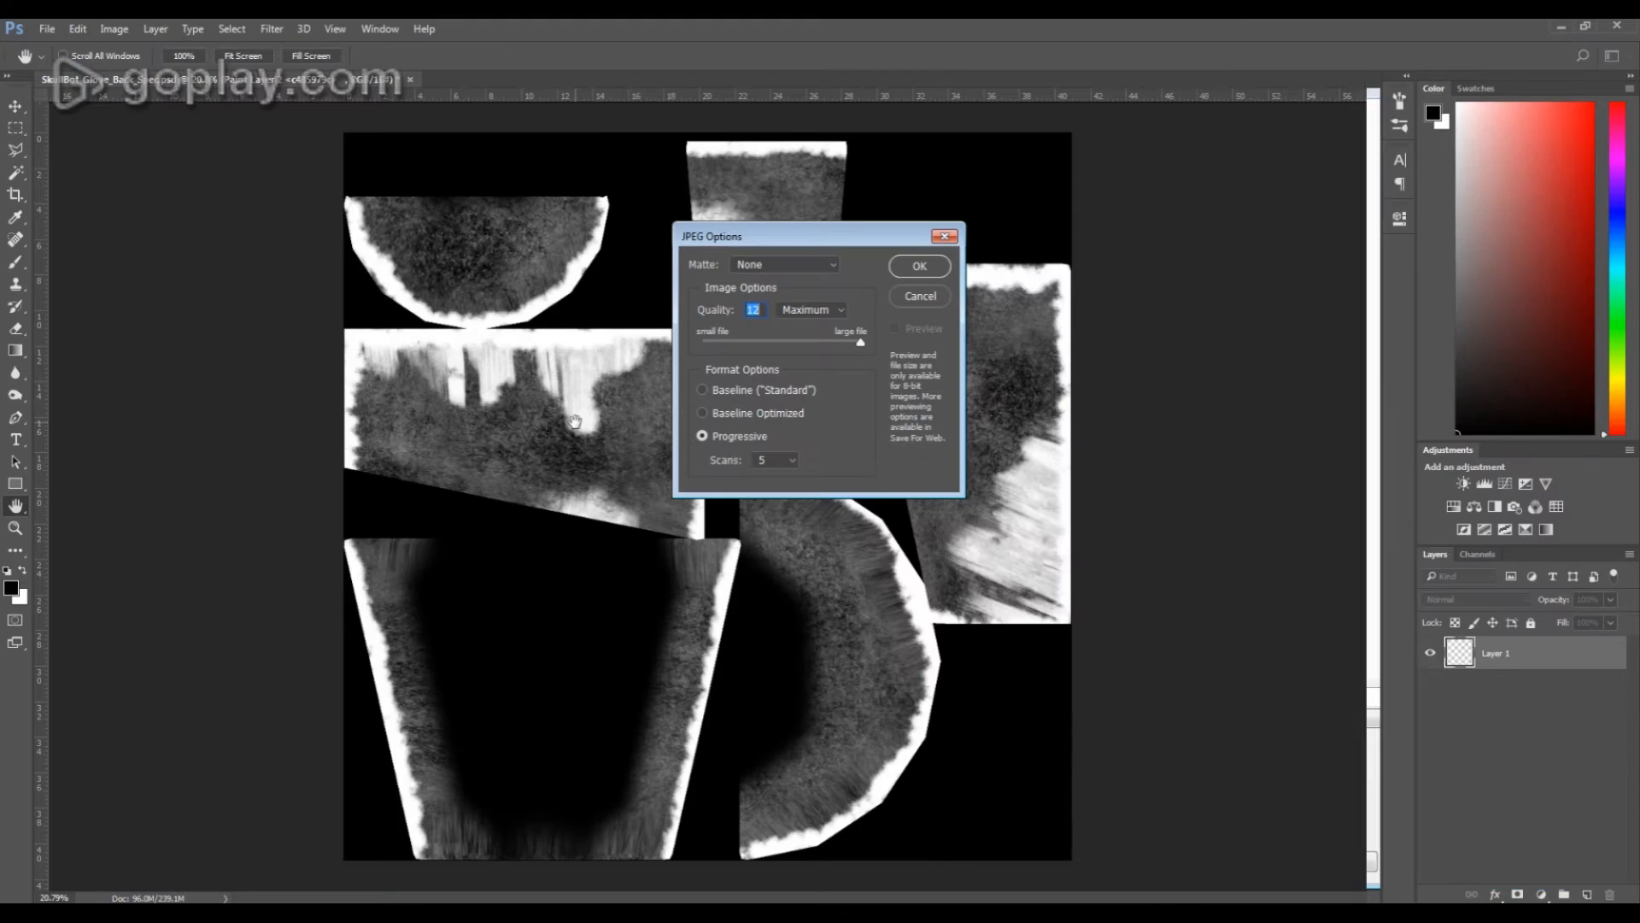
left_click(935, 267)
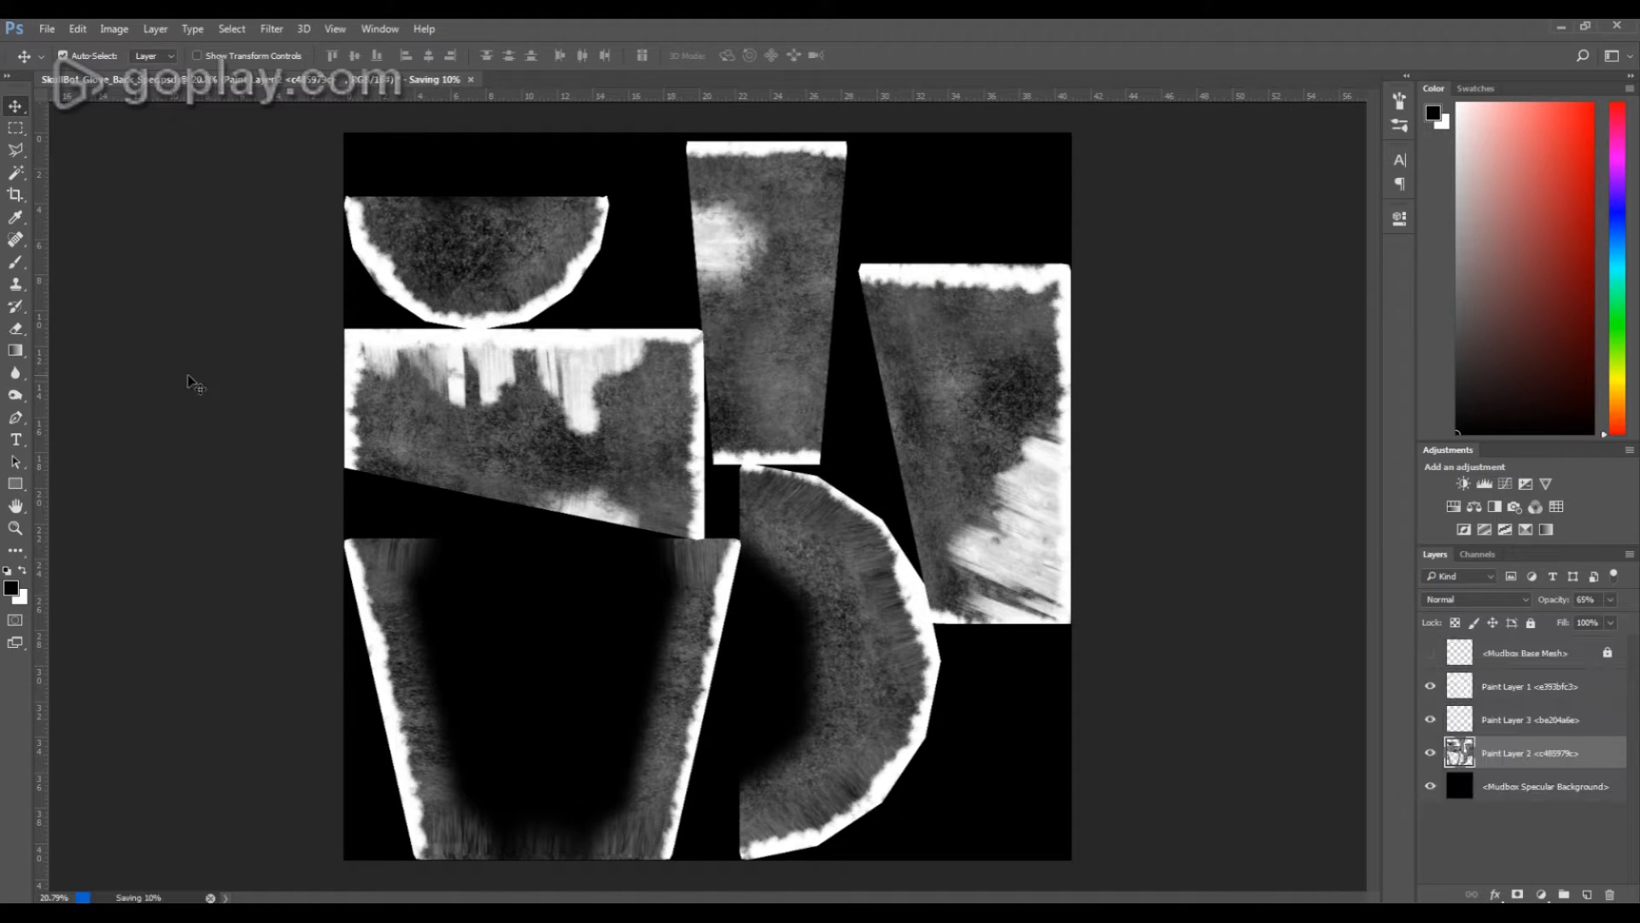
Resize the specular map image to 2048 × 2048 pixels
left_click(123, 25)
left_click(137, 152)
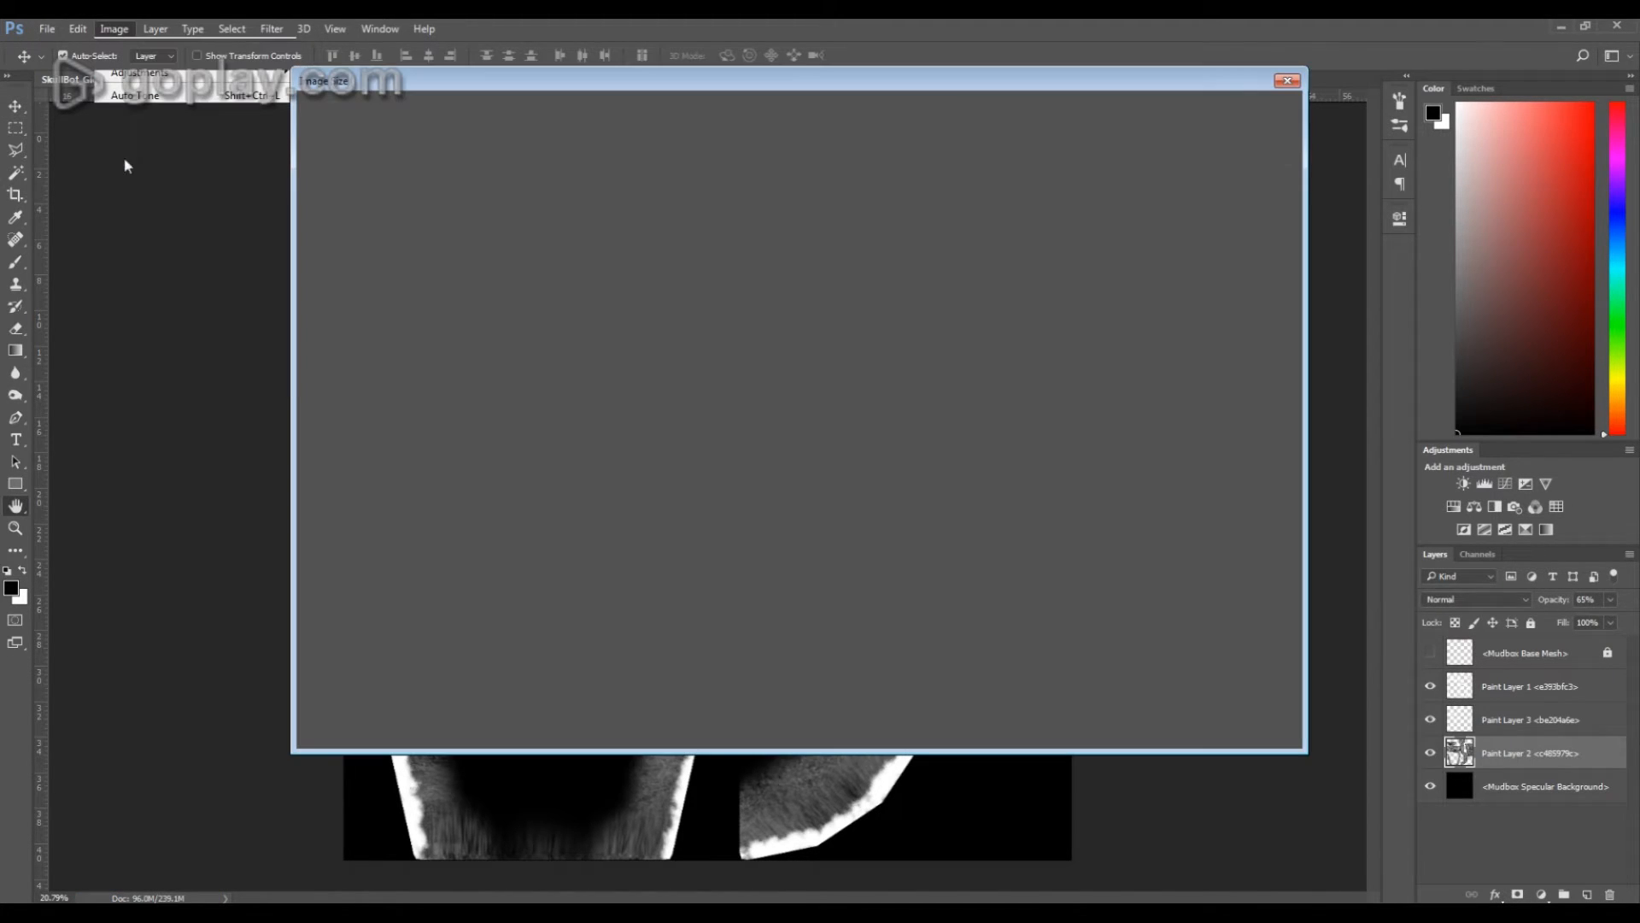
type("20")
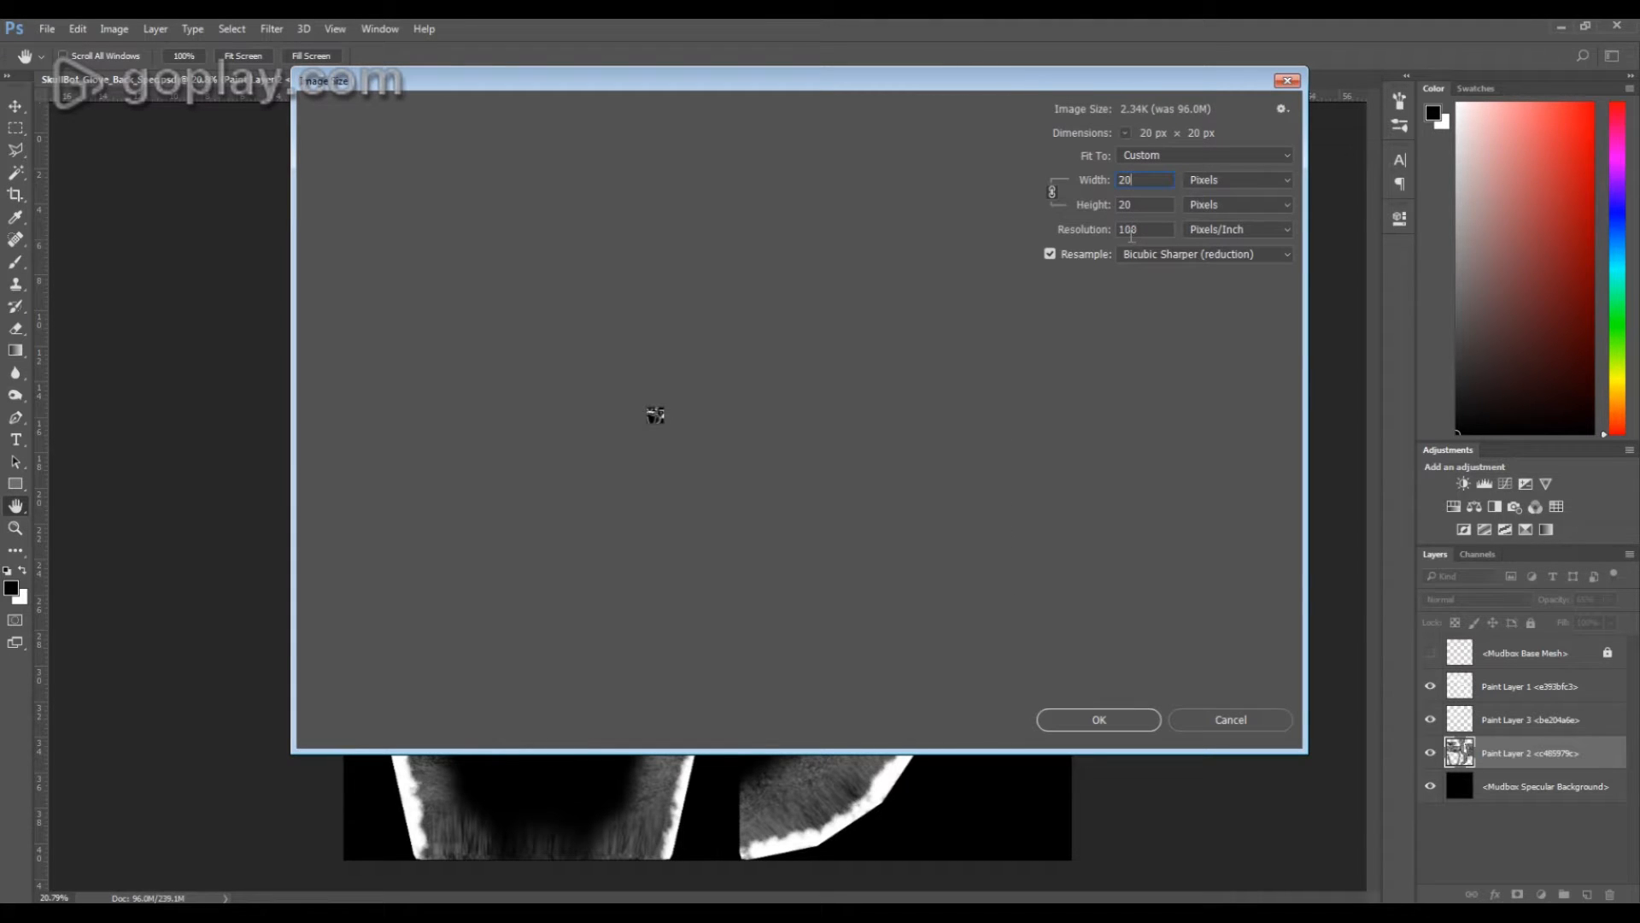
type("48")
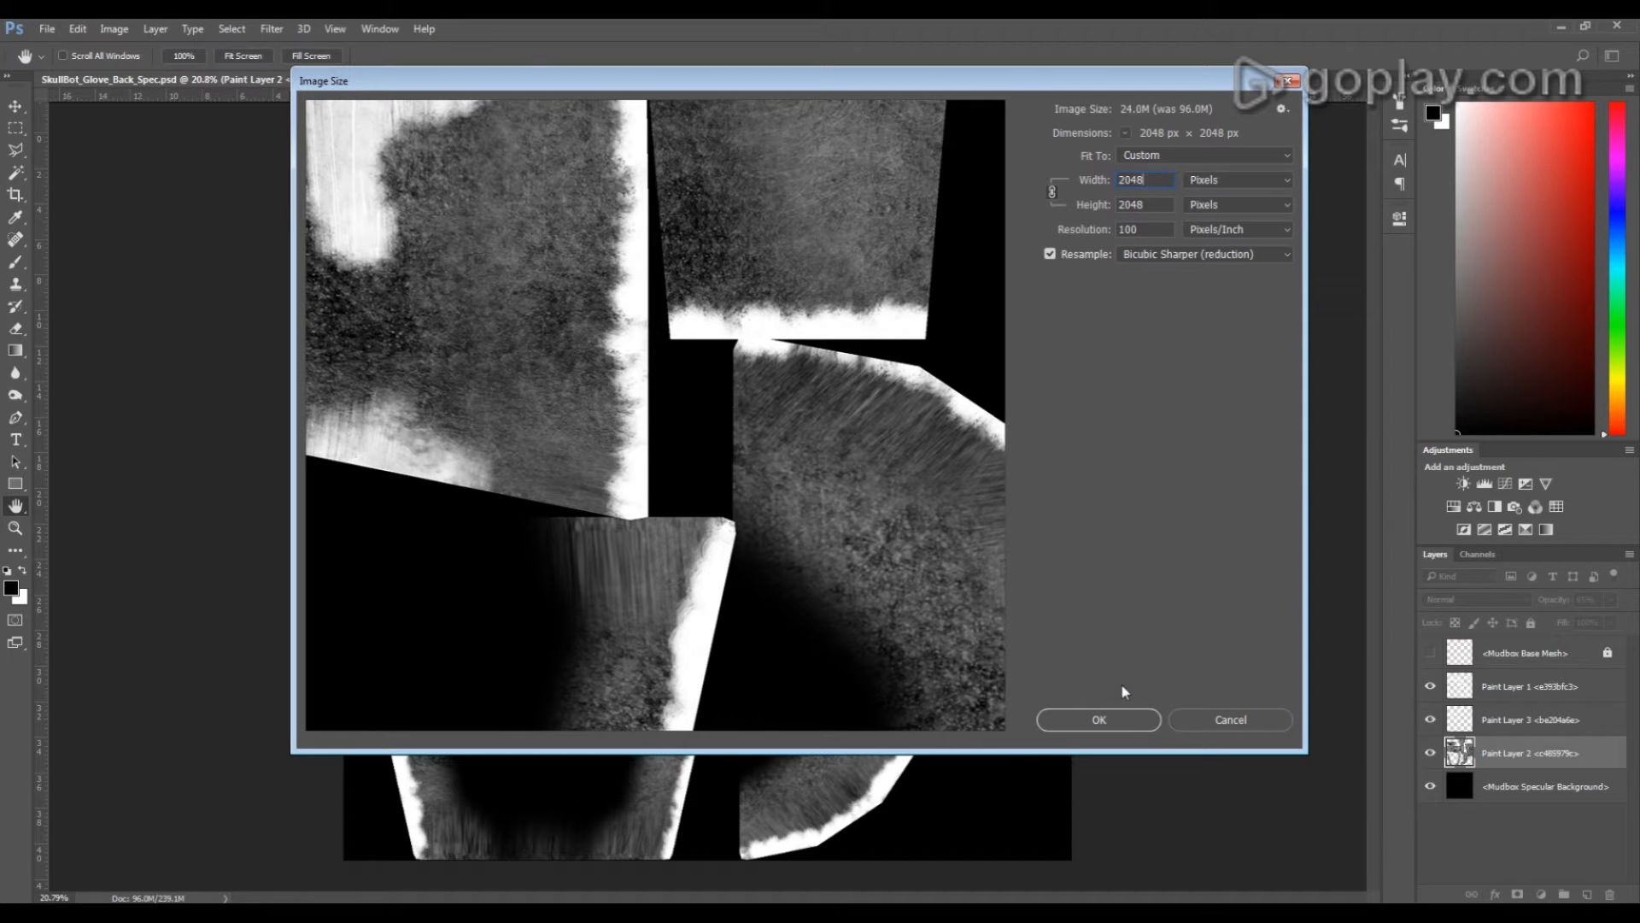
left_click(1132, 721)
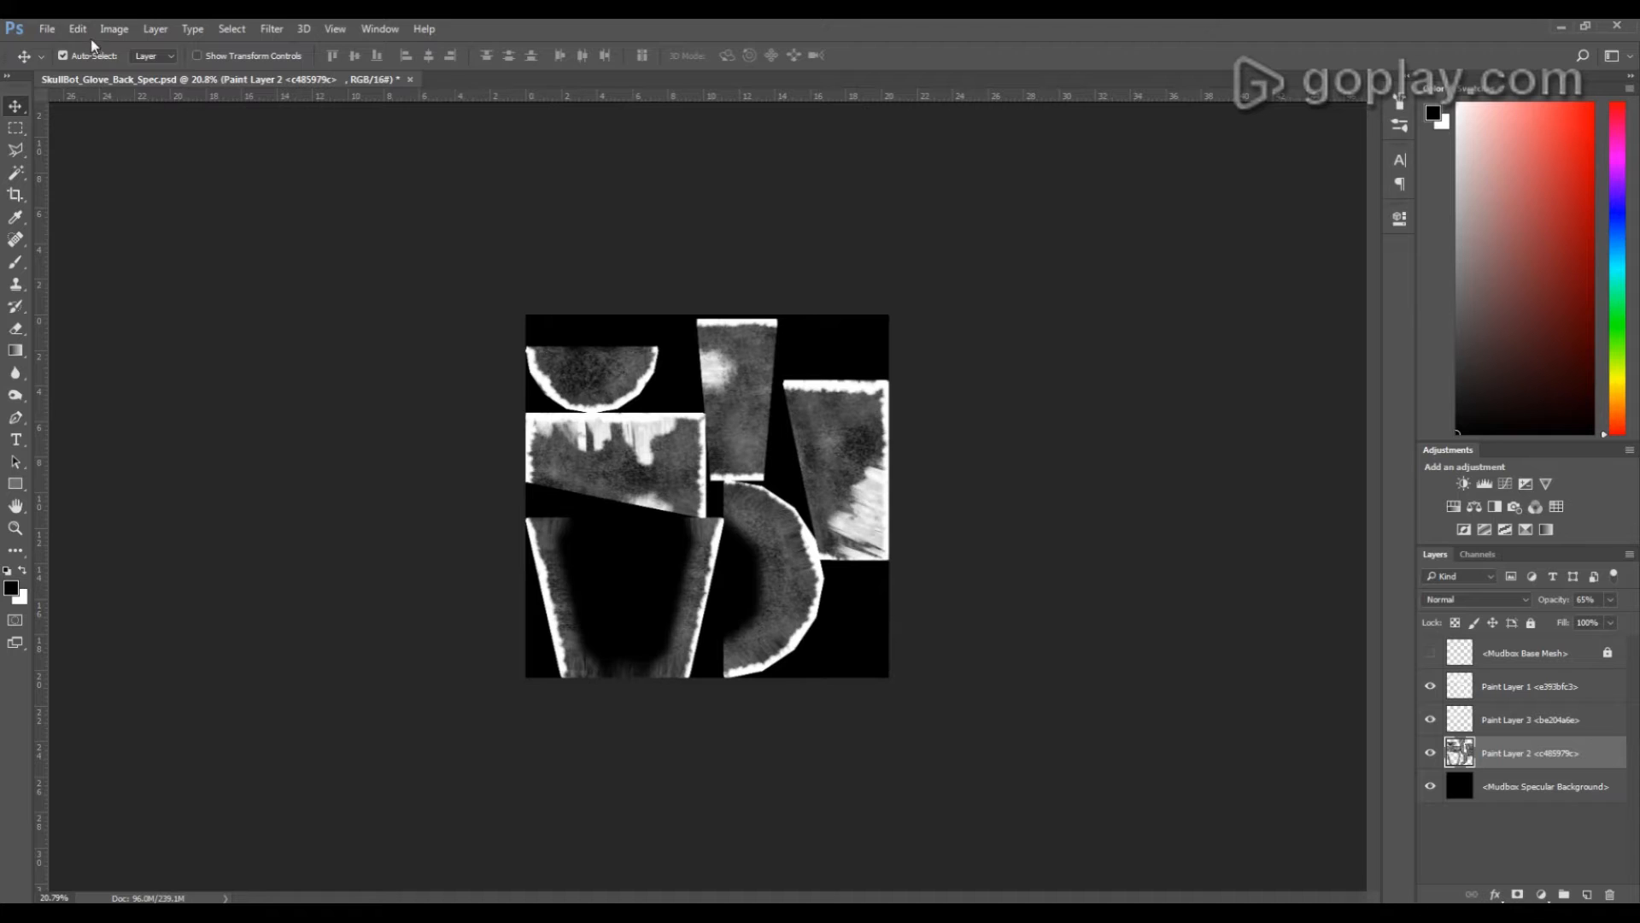
Save the resized map as JPEG SkullBot_Glove_Back_Spec.jpg in sourceimages, replacing the existing file
left_click(47, 28)
left_click(113, 215)
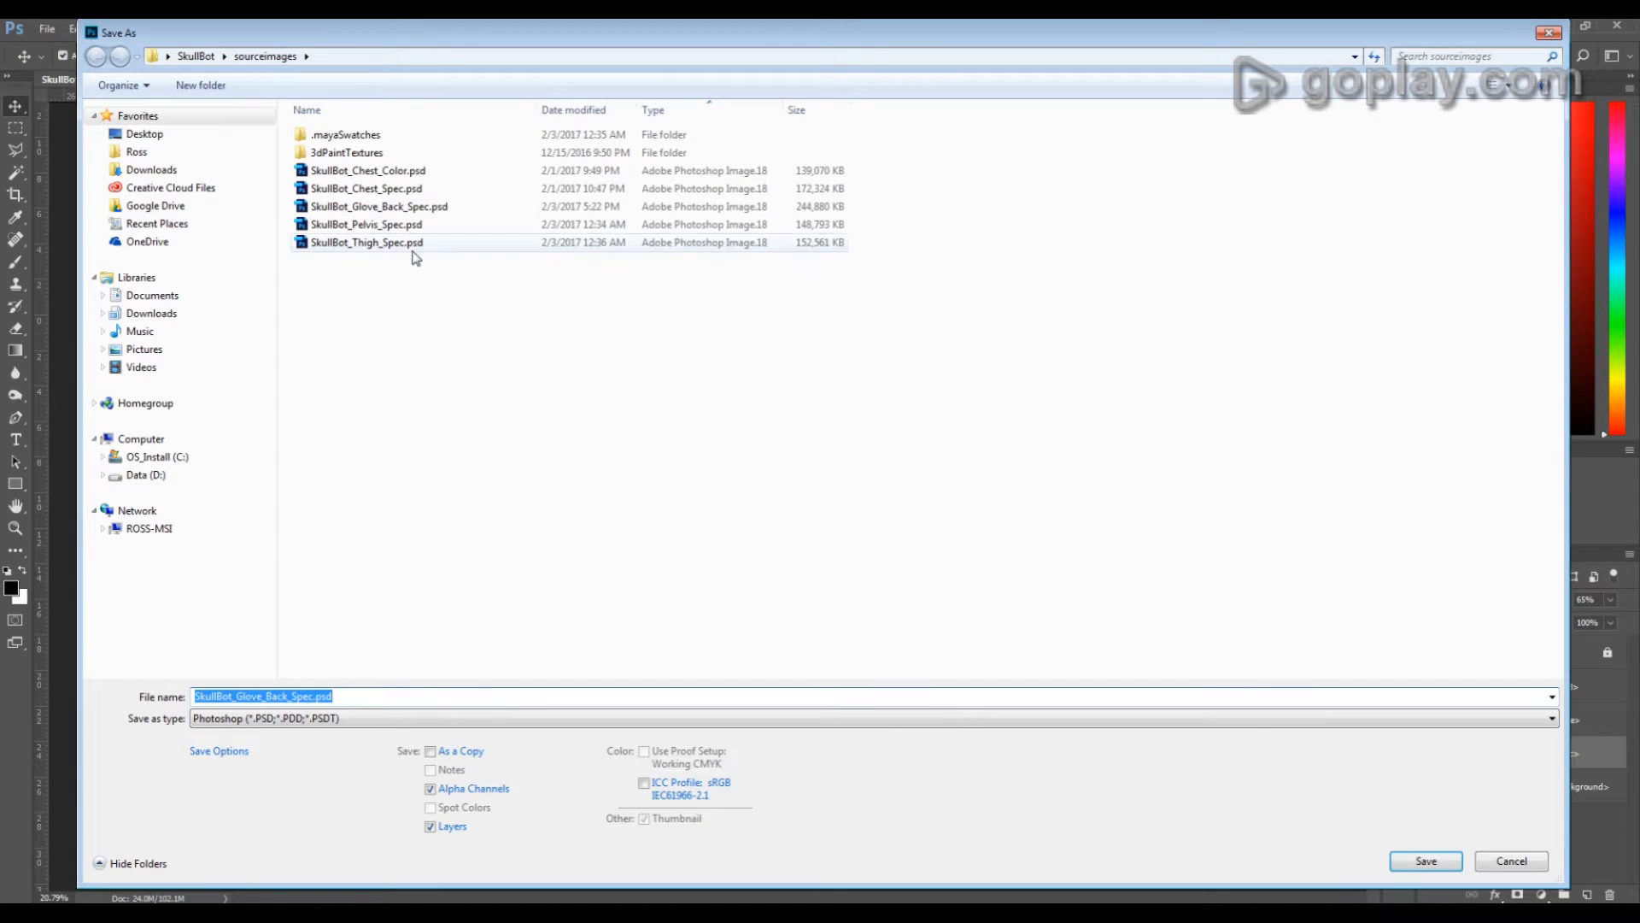
left_click(314, 718)
left_click(323, 803)
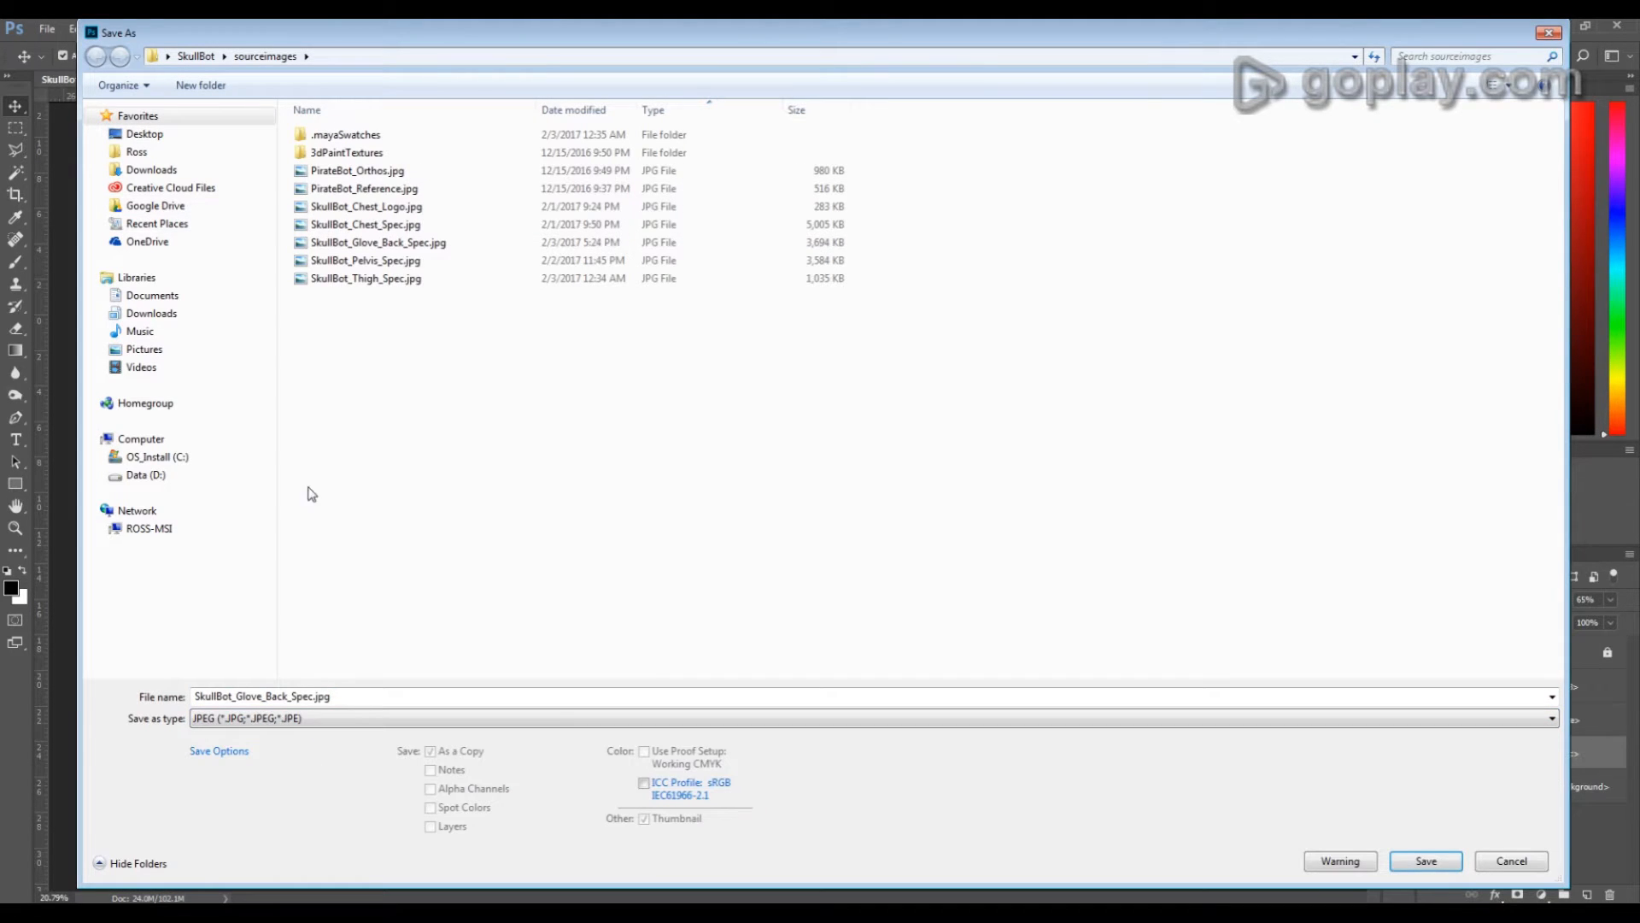
left_click(1426, 860)
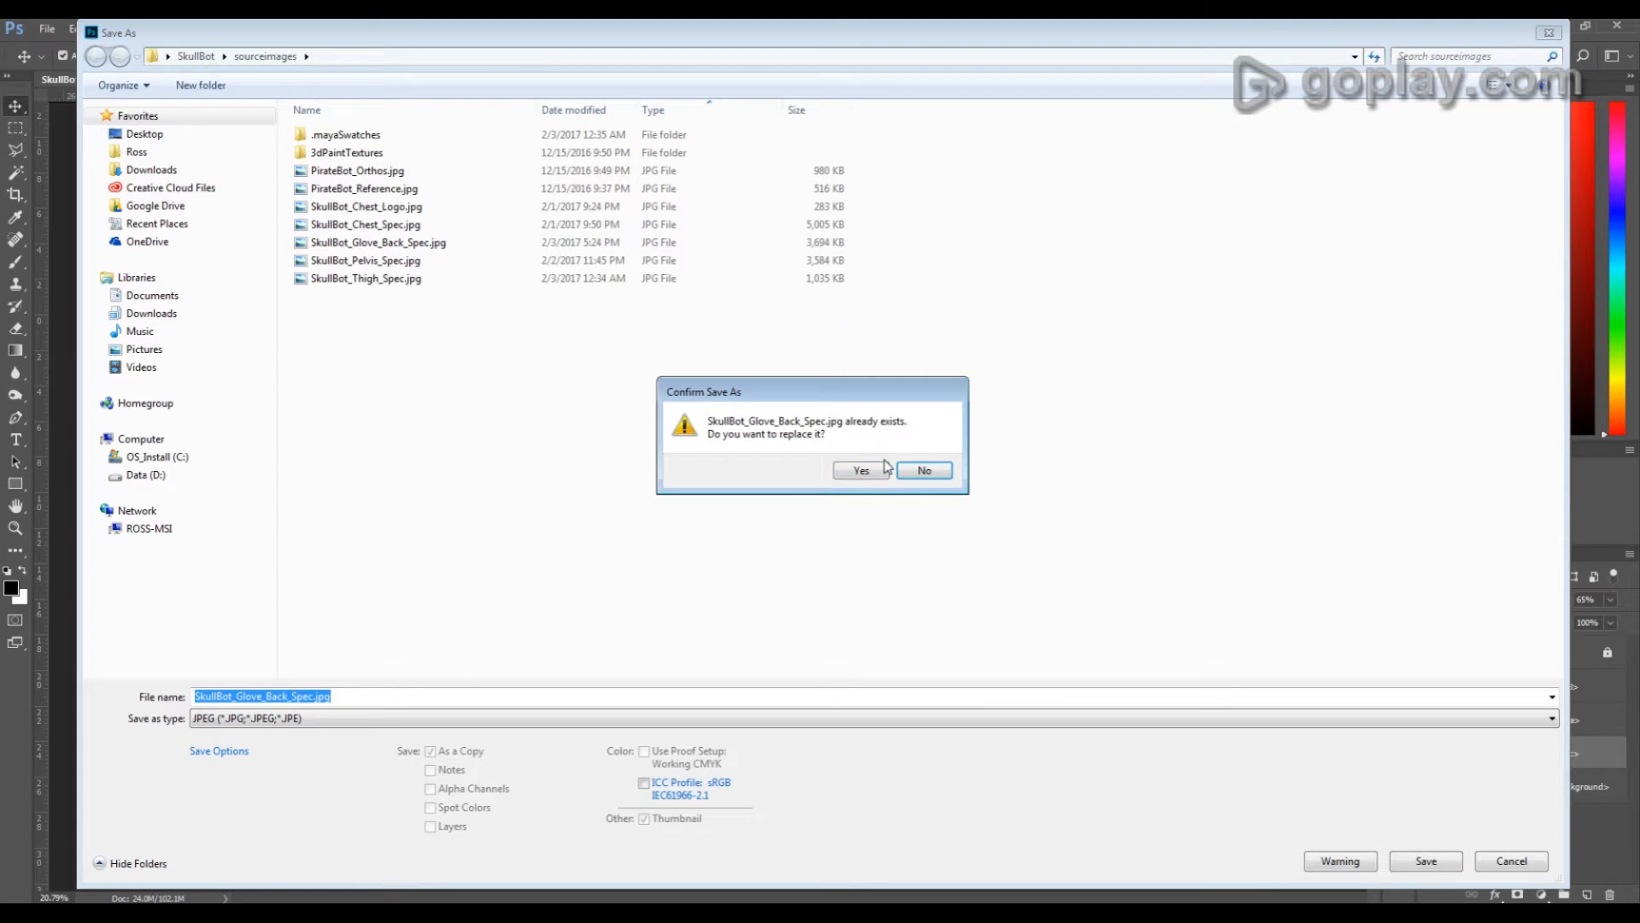
left_click(887, 468)
left_click(905, 270)
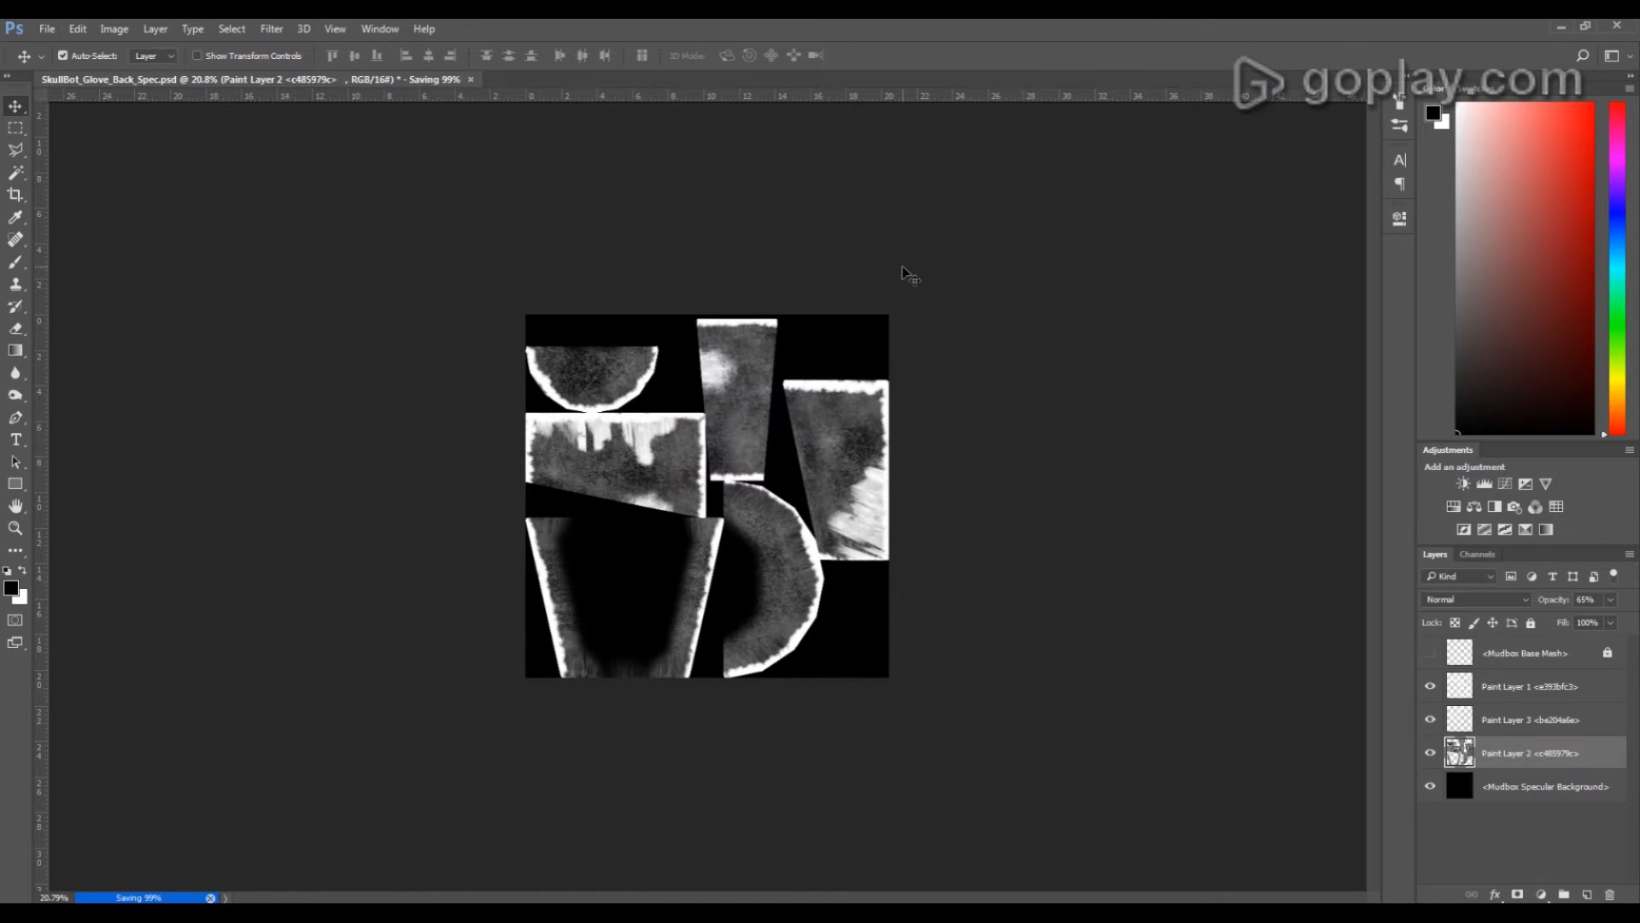
Undo the image resize and save the layered SkullBot_Glove_Back_Spec.psd at its full resolution
left_click(1545, 843)
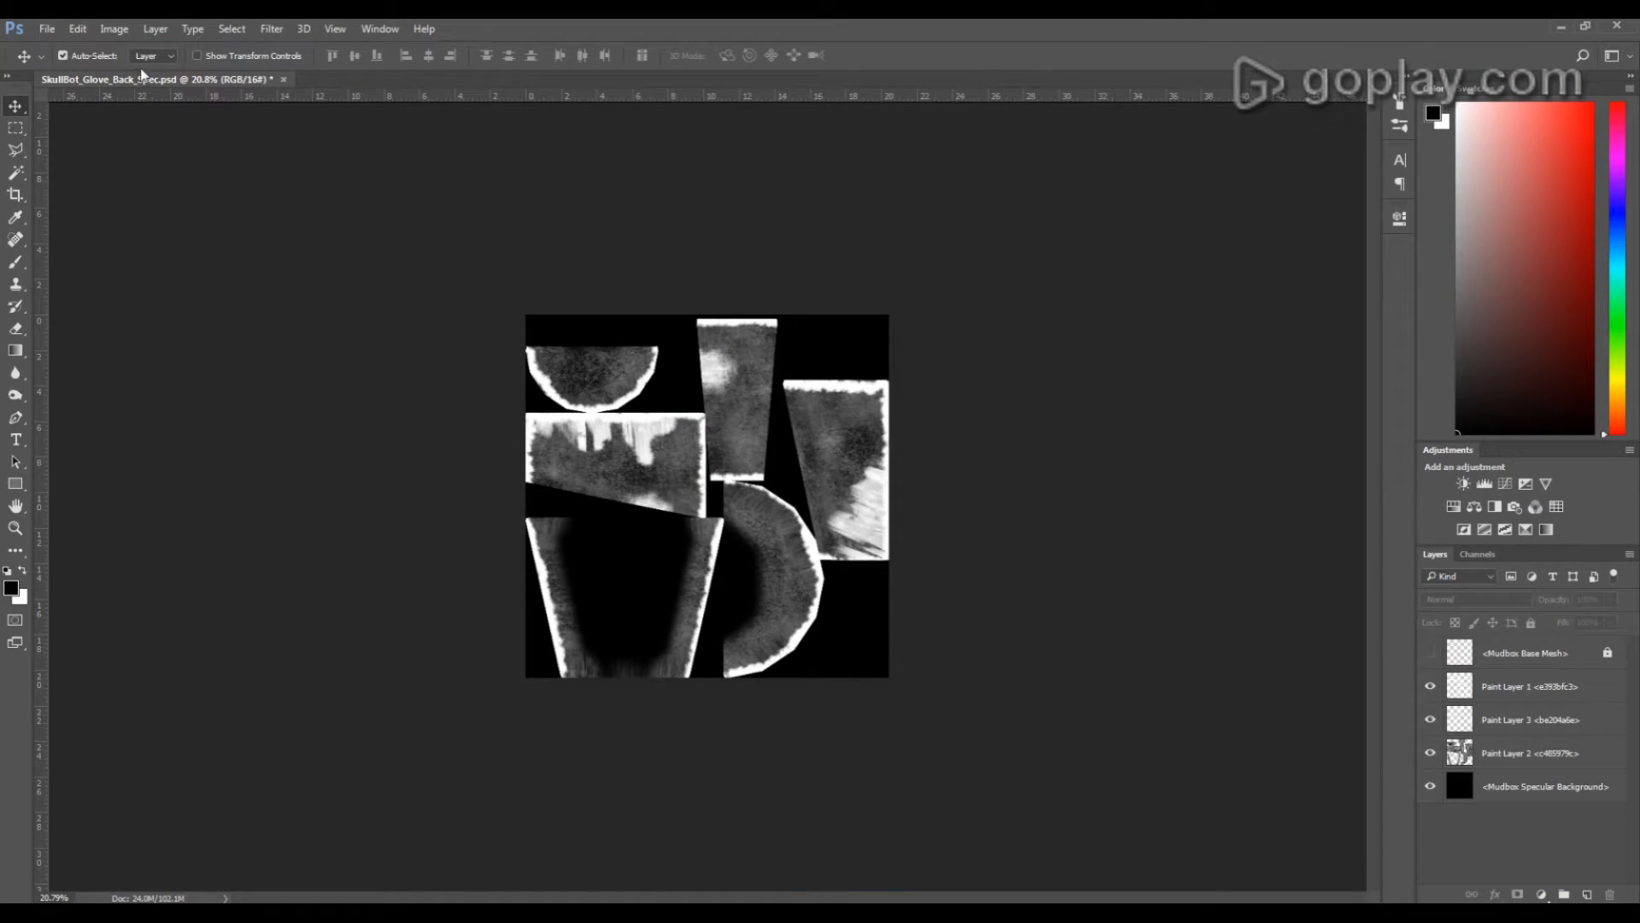
left_click(47, 28)
mouse_move(77, 28)
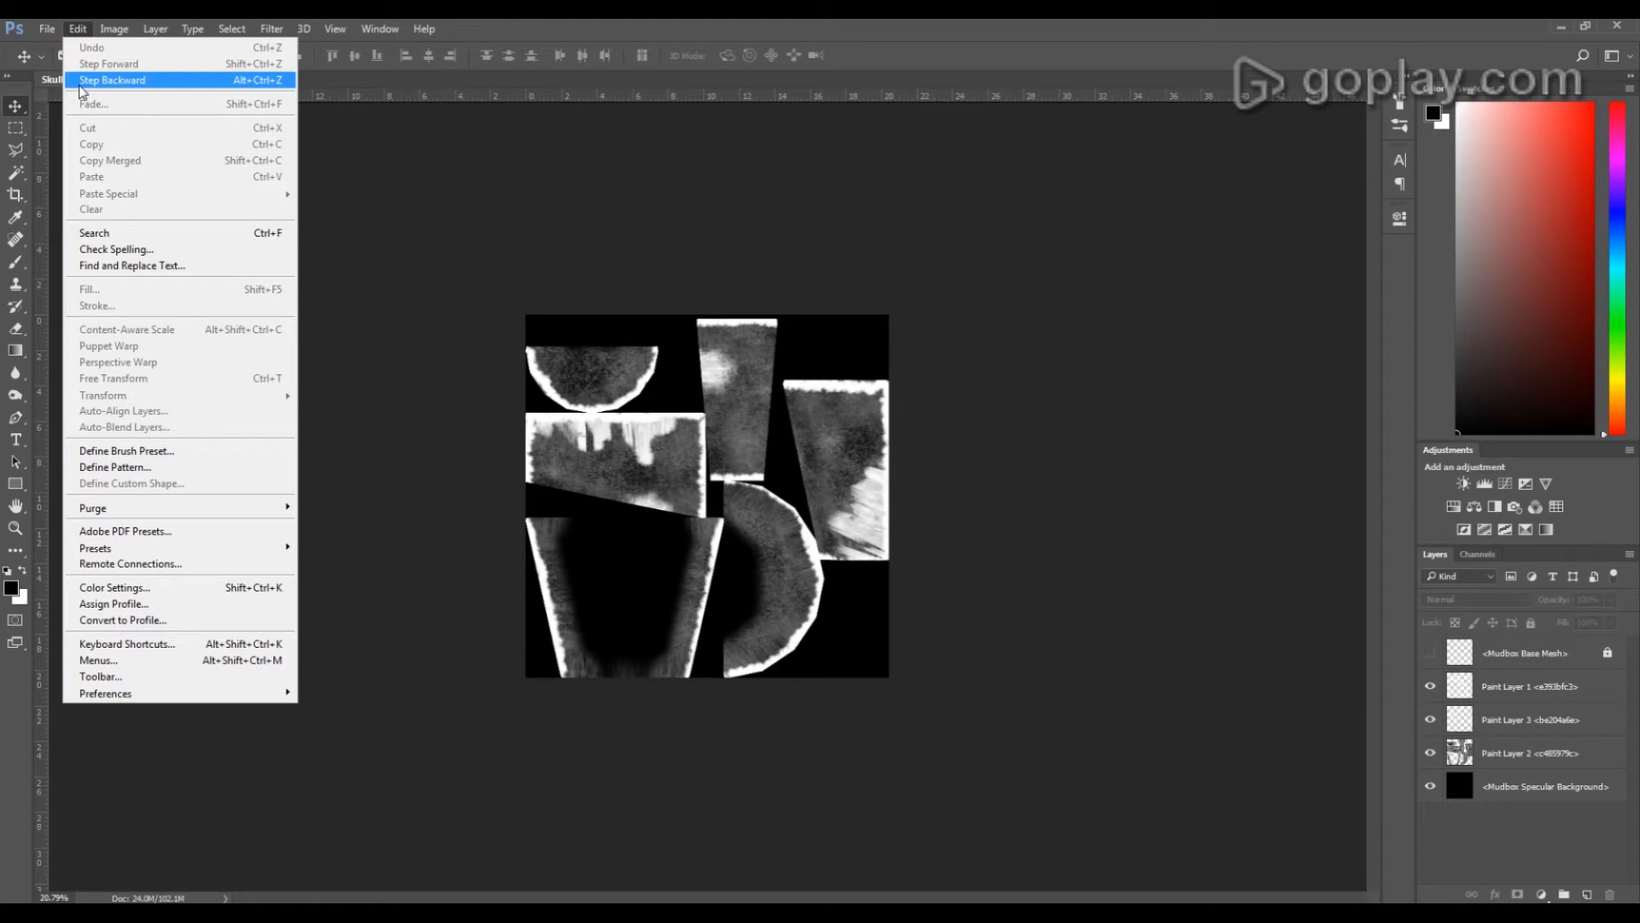
left_click(94, 80)
key("ctrl+s")
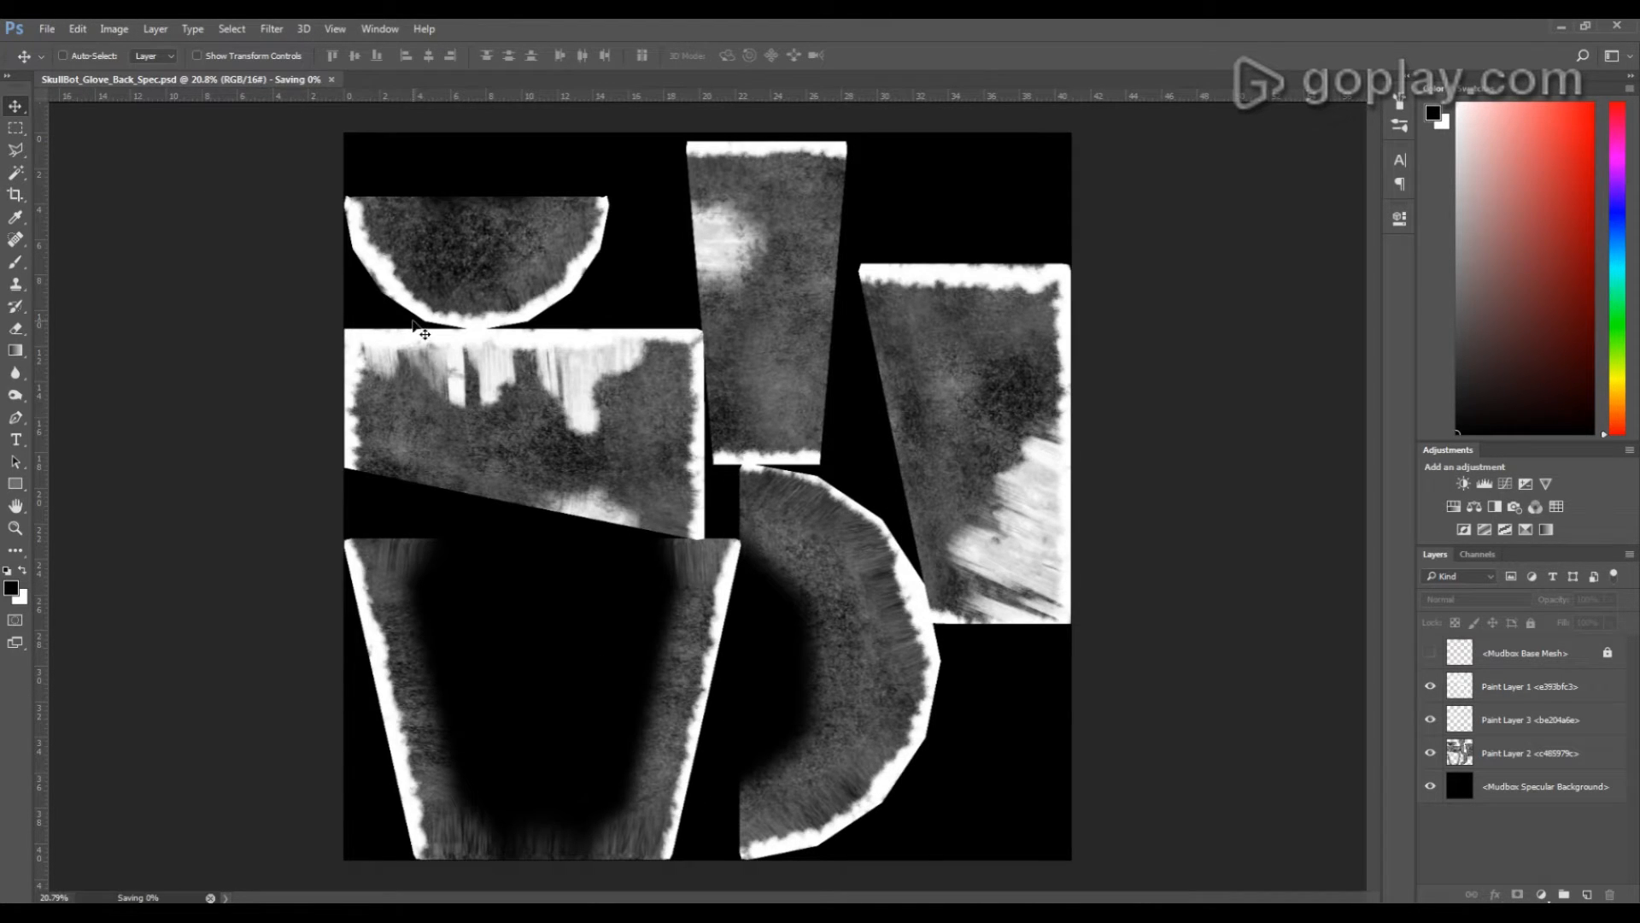
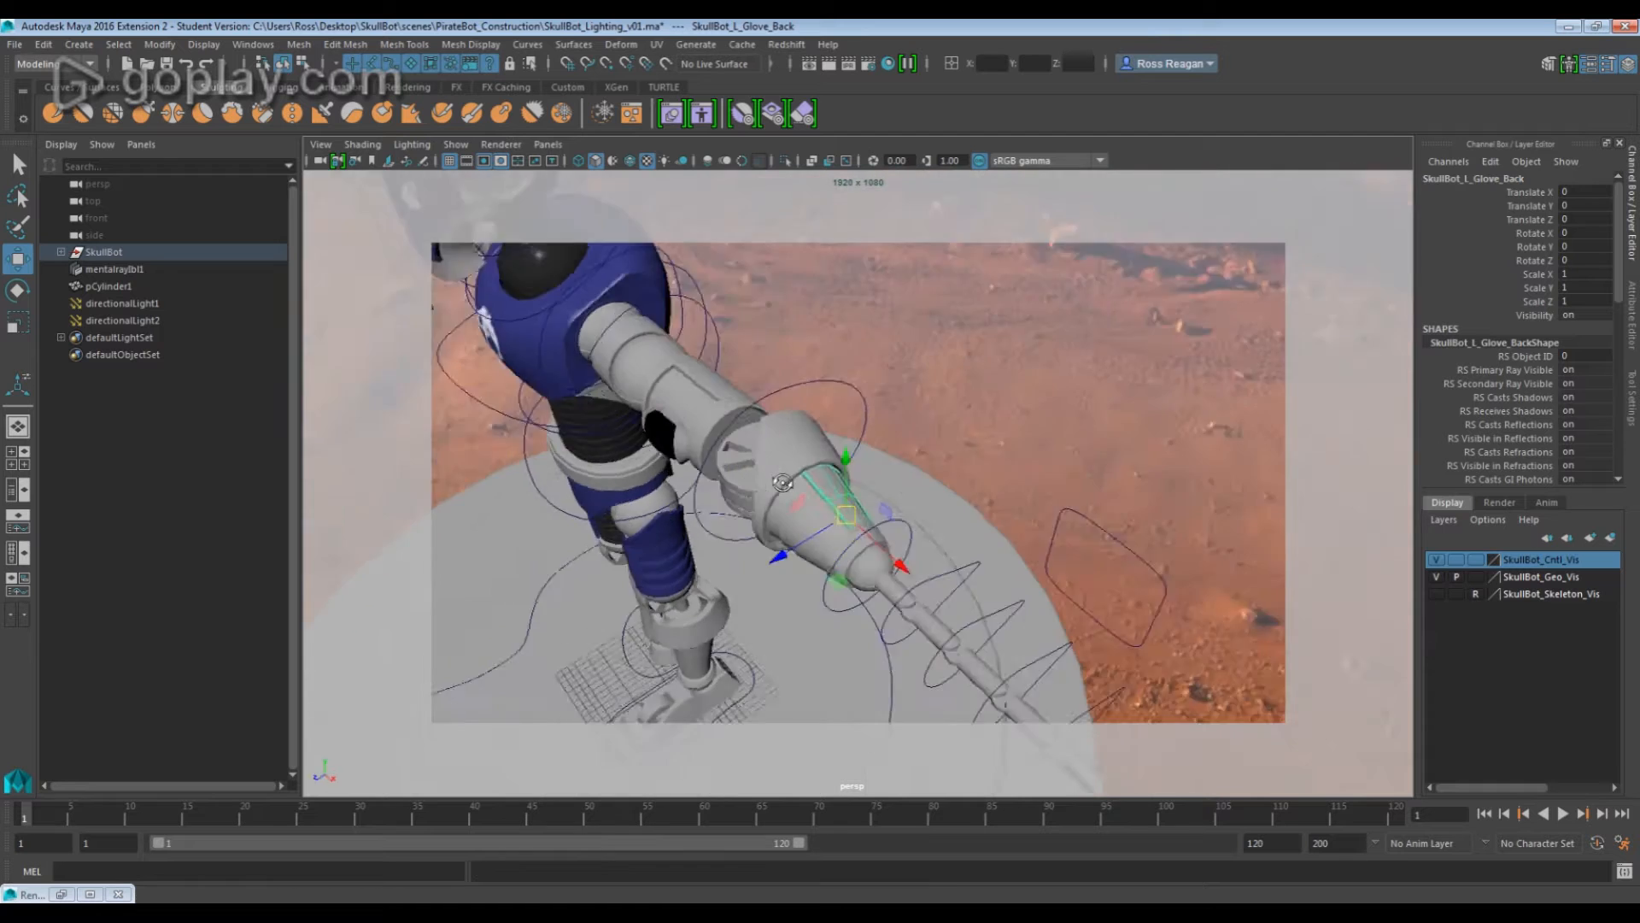
In Maya, assign a new mental ray mia_material_x material to the left glove back panel
left_click_drag(855, 513, 773, 475, "alt")
key("q")
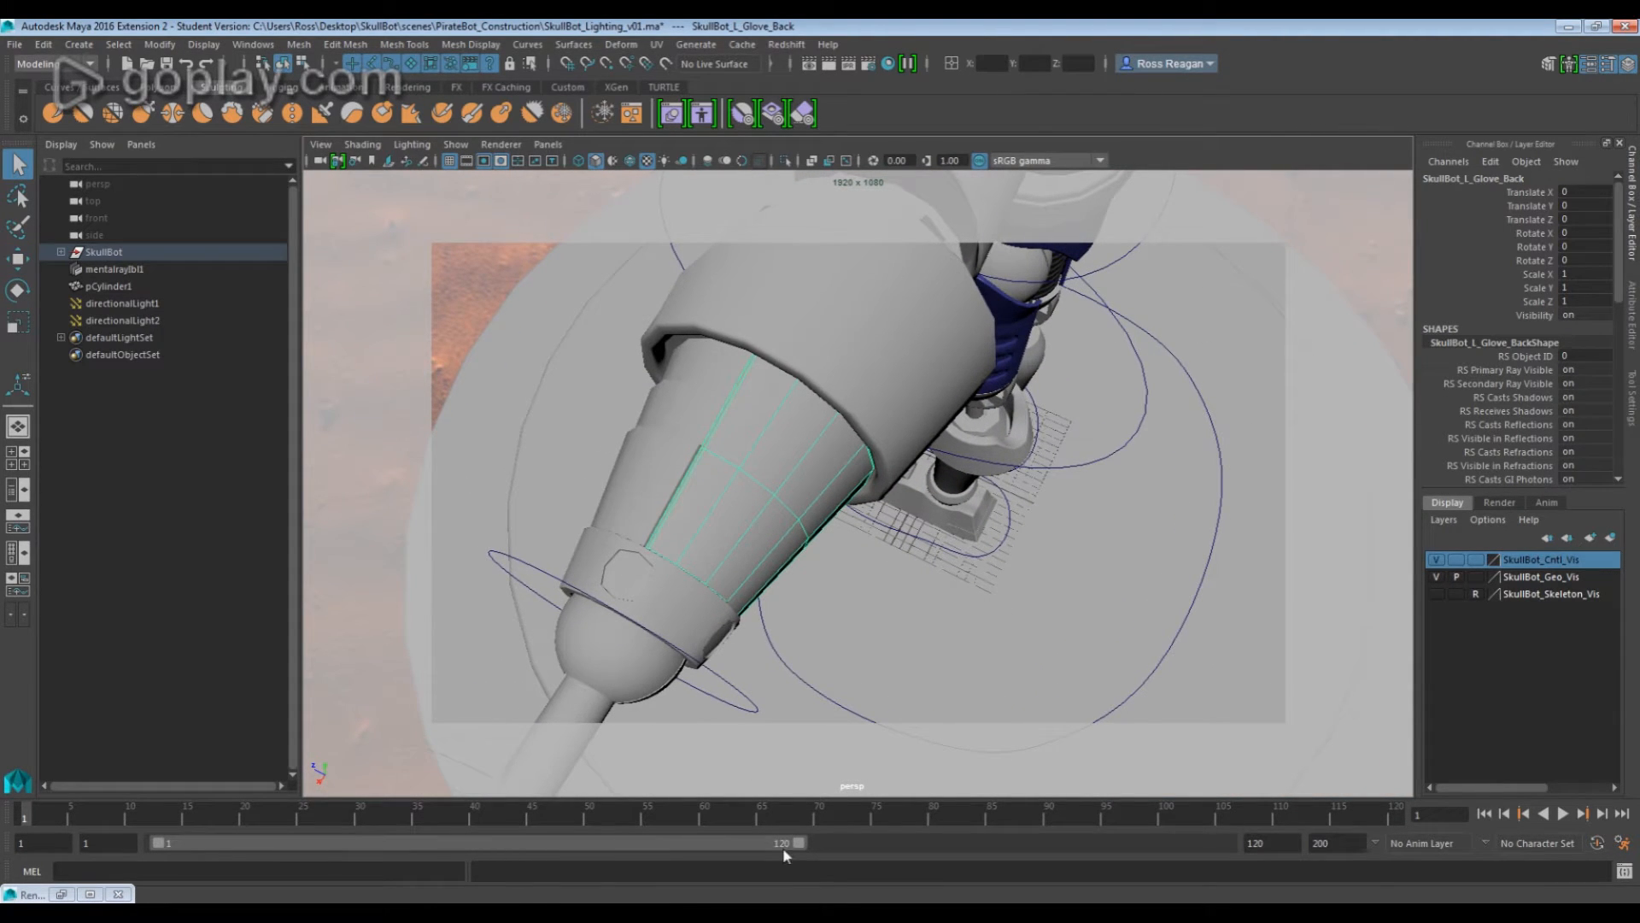
right_click_drag(783, 854, 782, 857)
left_click(602, 487)
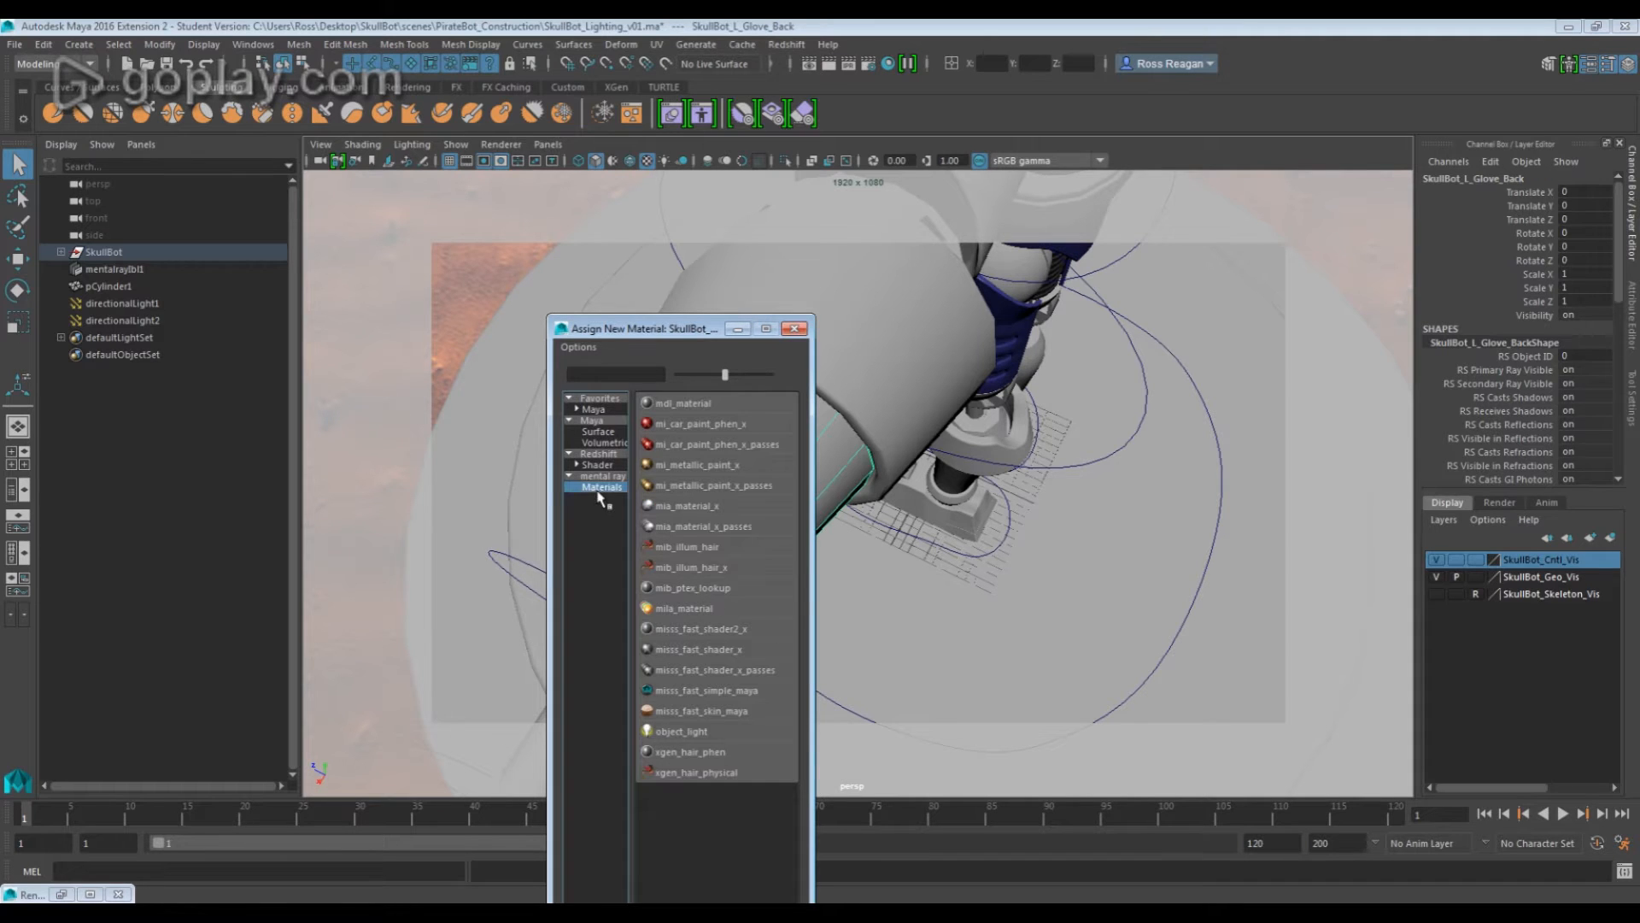
left_click(676, 507)
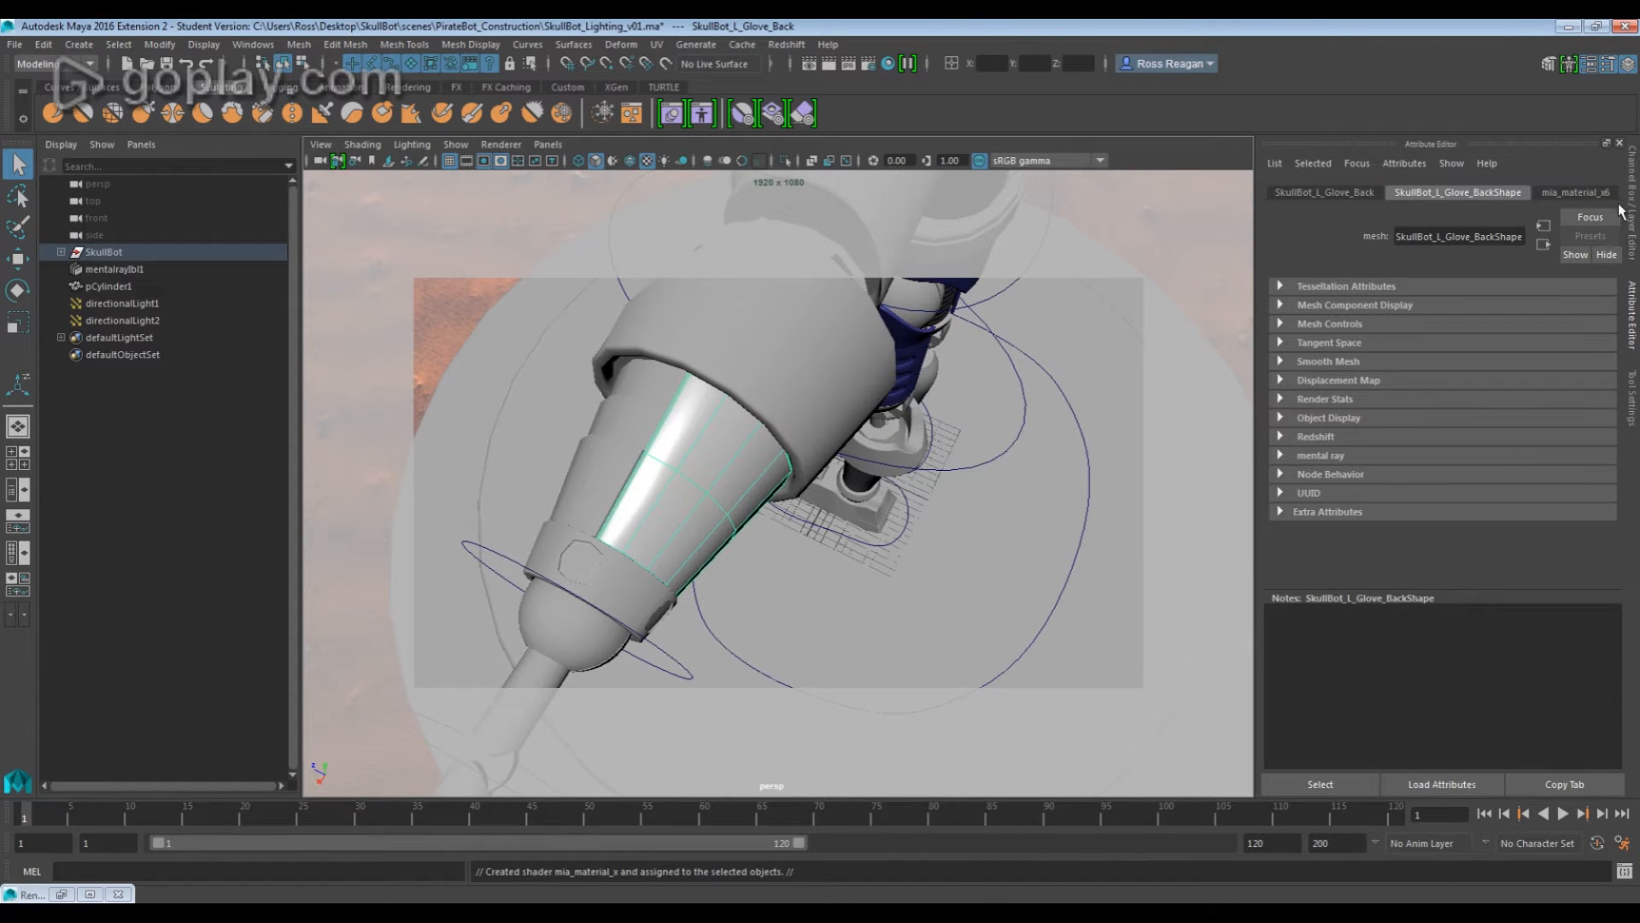
Replace the new glove material's settings with the Chrome preset
left_click(1587, 236)
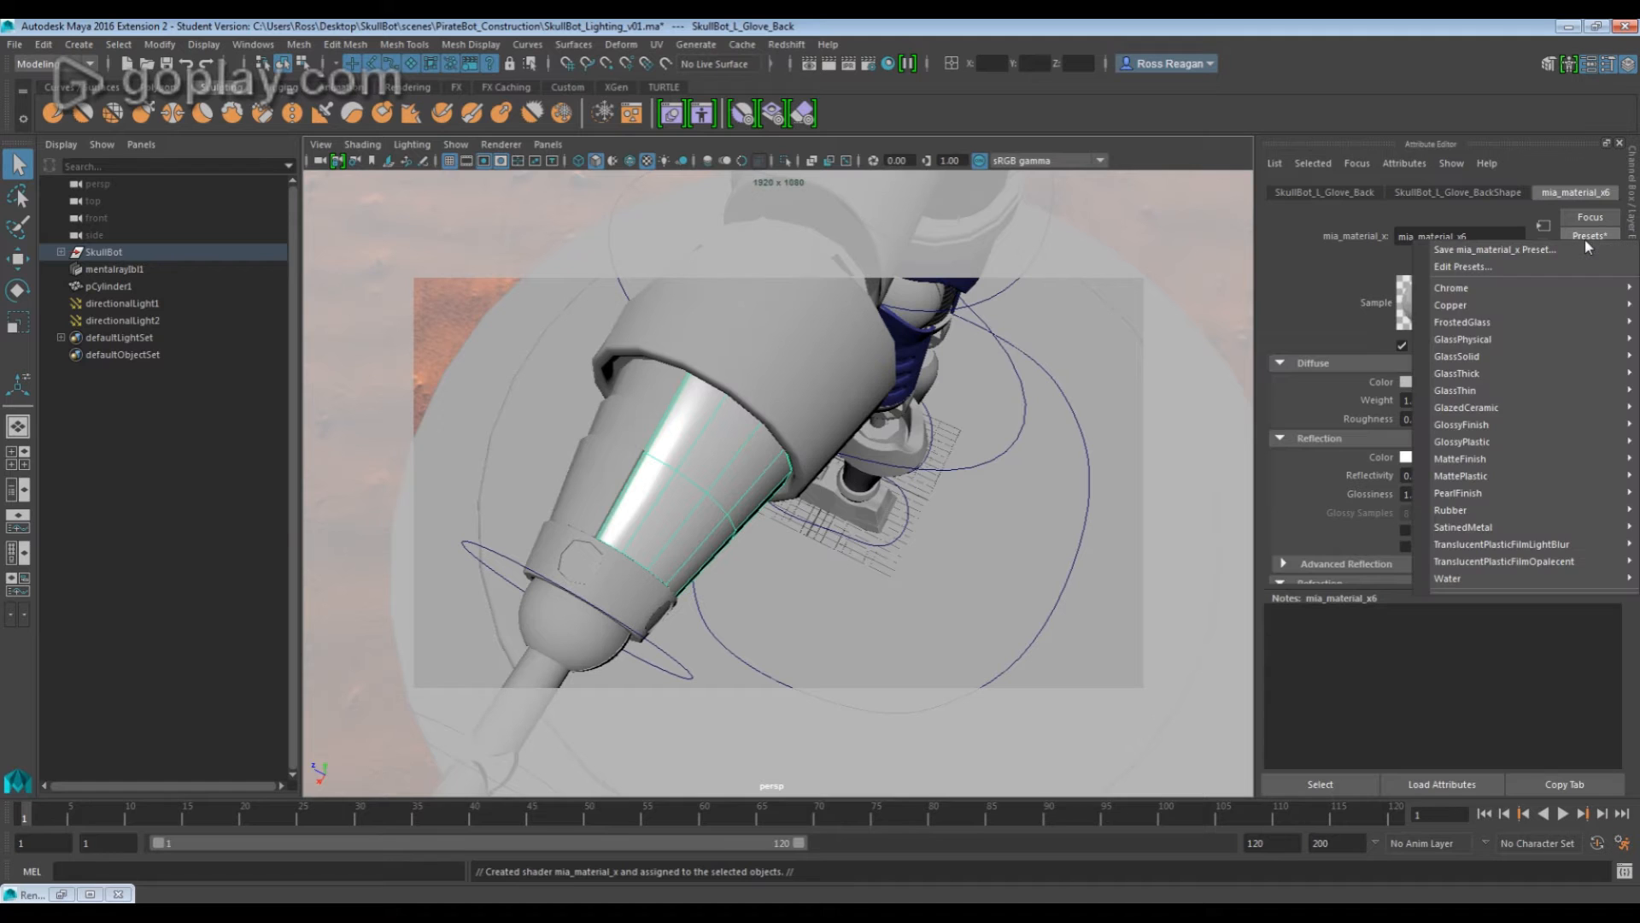
mouse_move(1523, 287)
left_click(1360, 291)
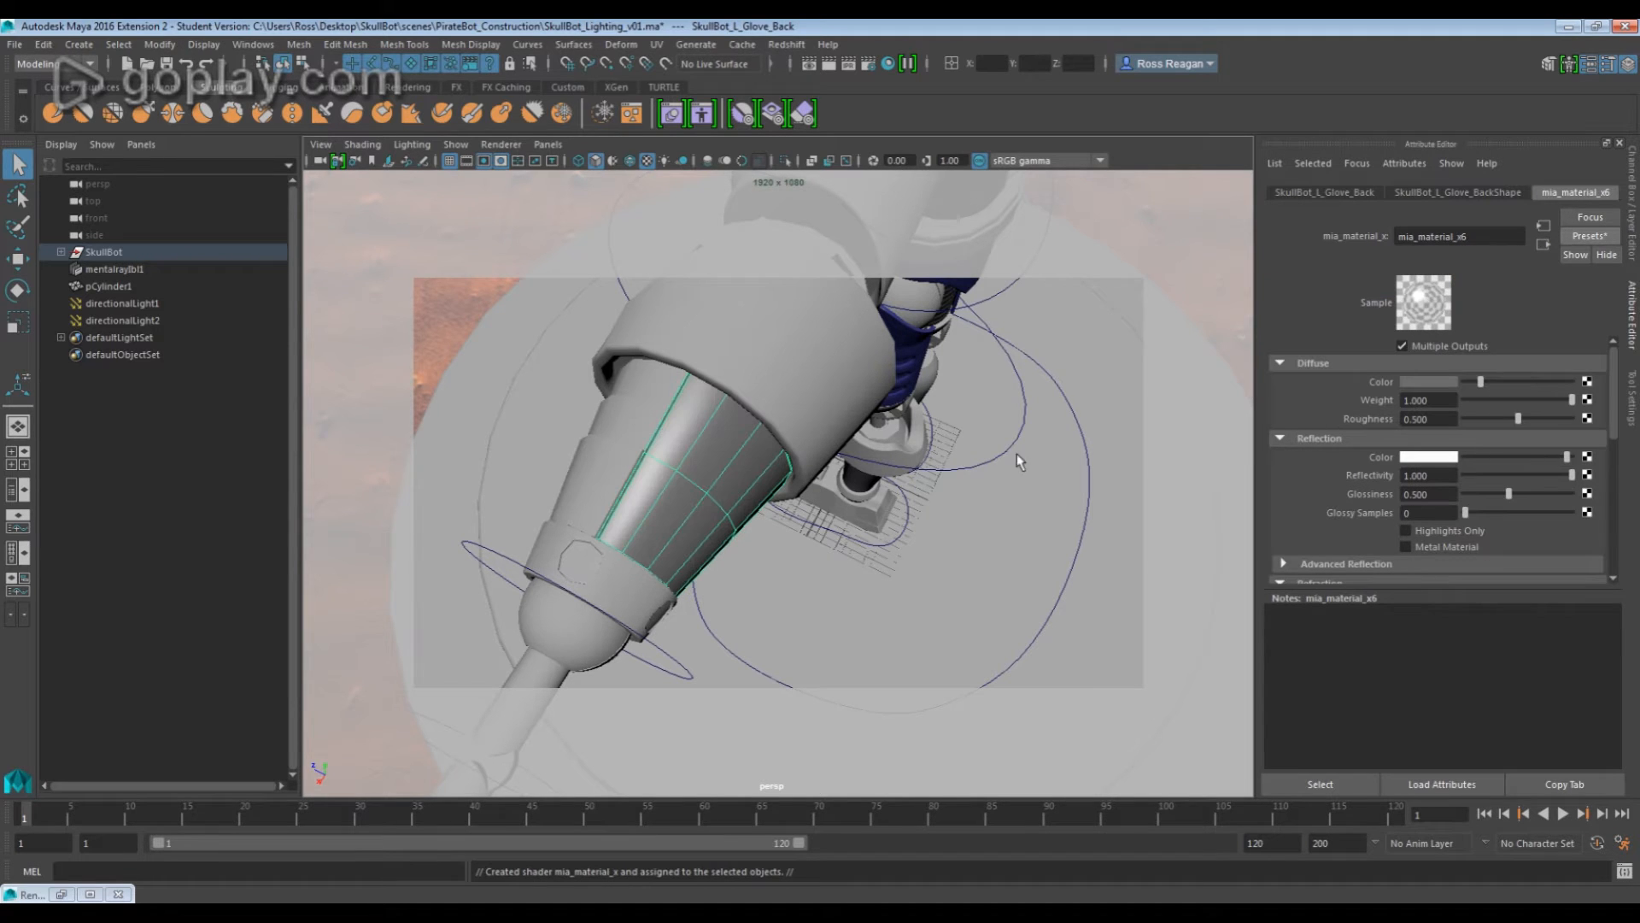
Copy the blue diffuse color from the left outer thigh's material to the glove back's material
left_click(1435, 383)
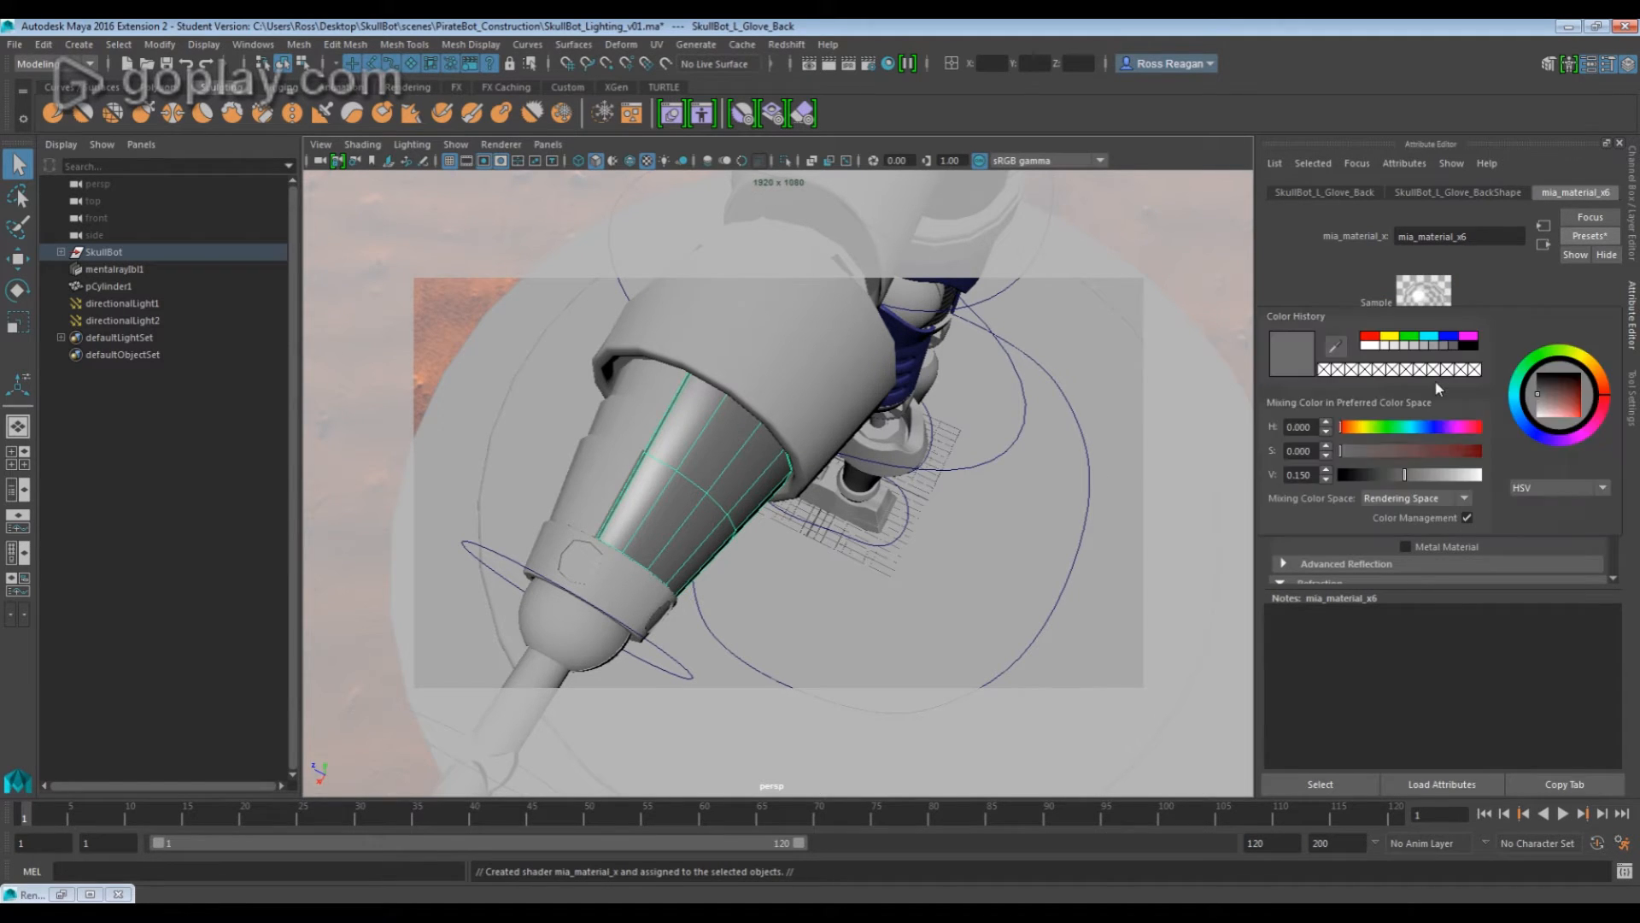
left_click(919, 359)
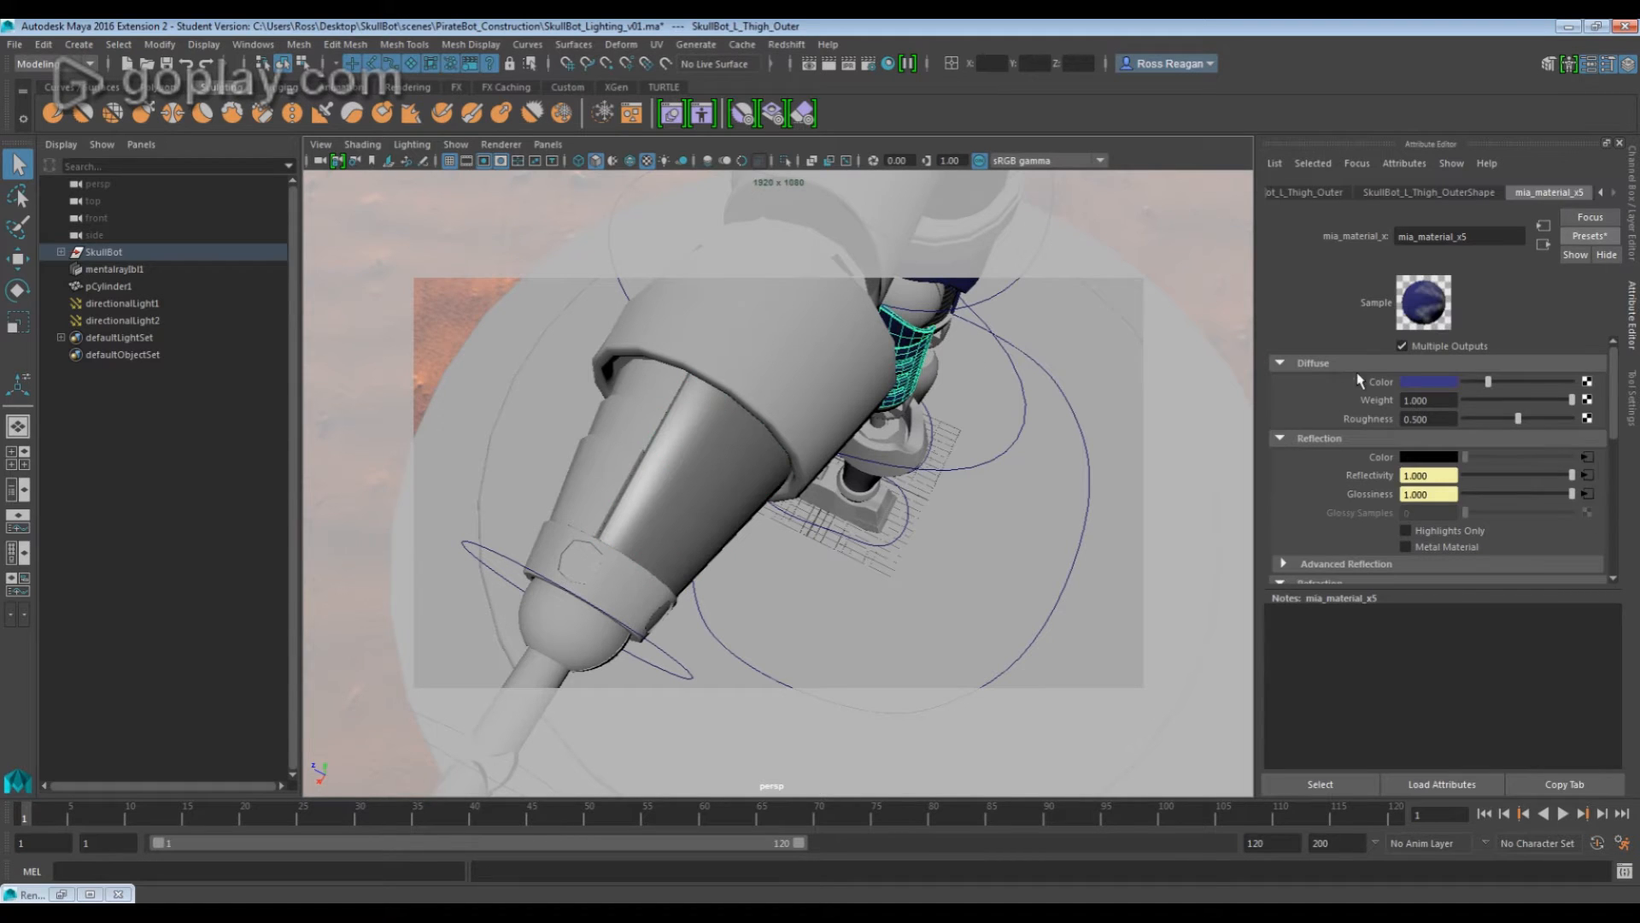
left_click(1422, 383)
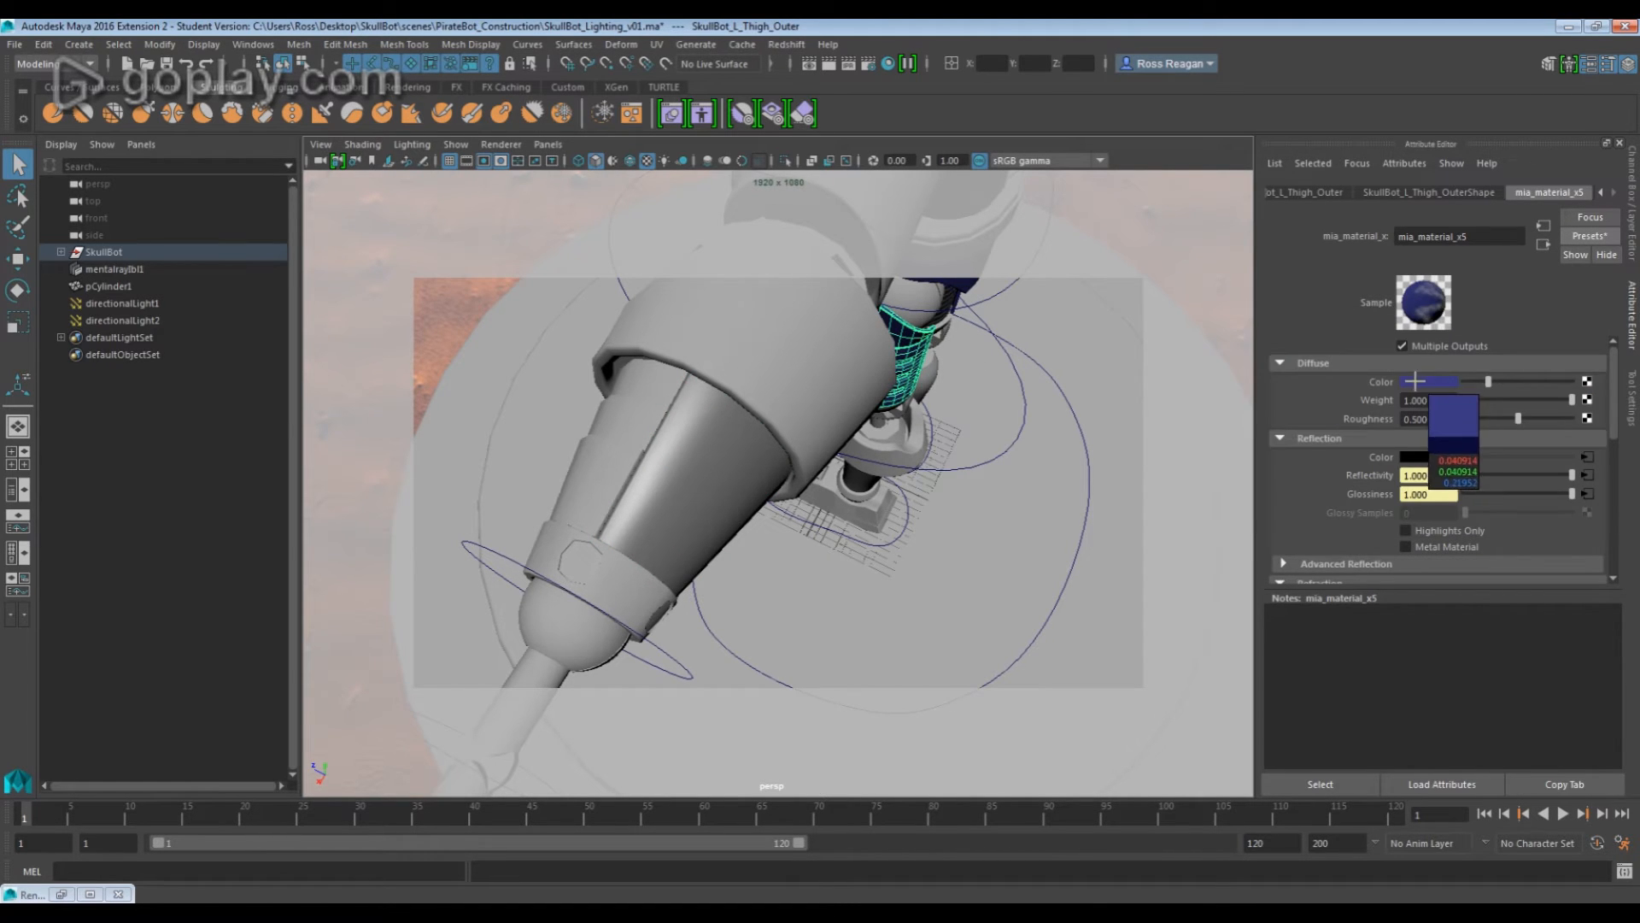
left_click(755, 467)
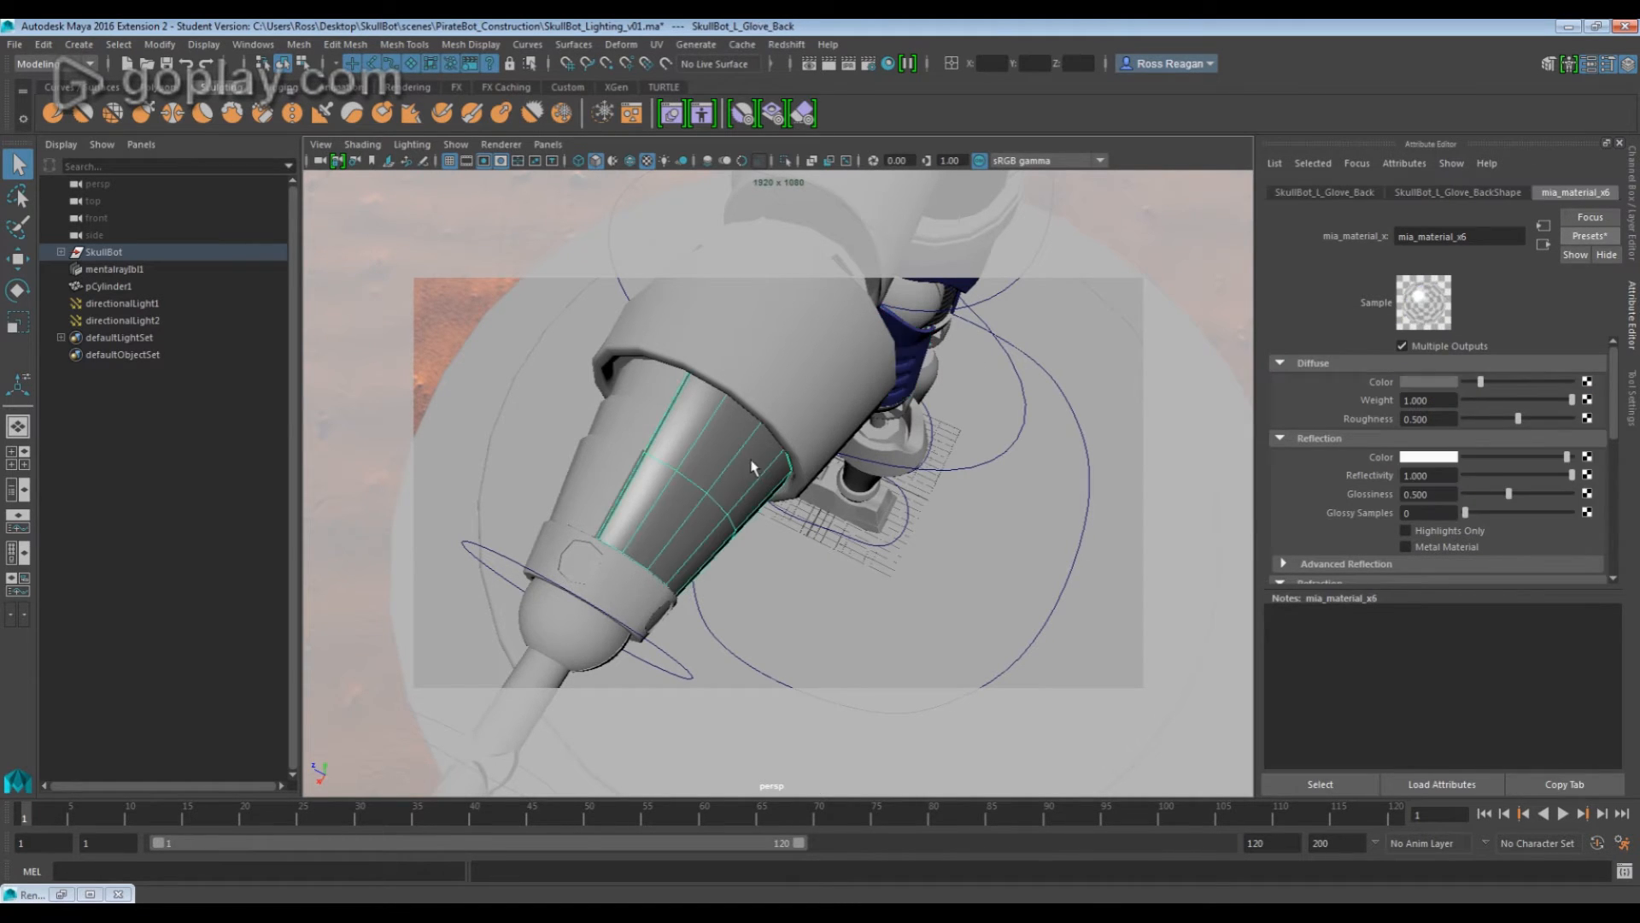
left_click(1422, 386)
left_click(1310, 373)
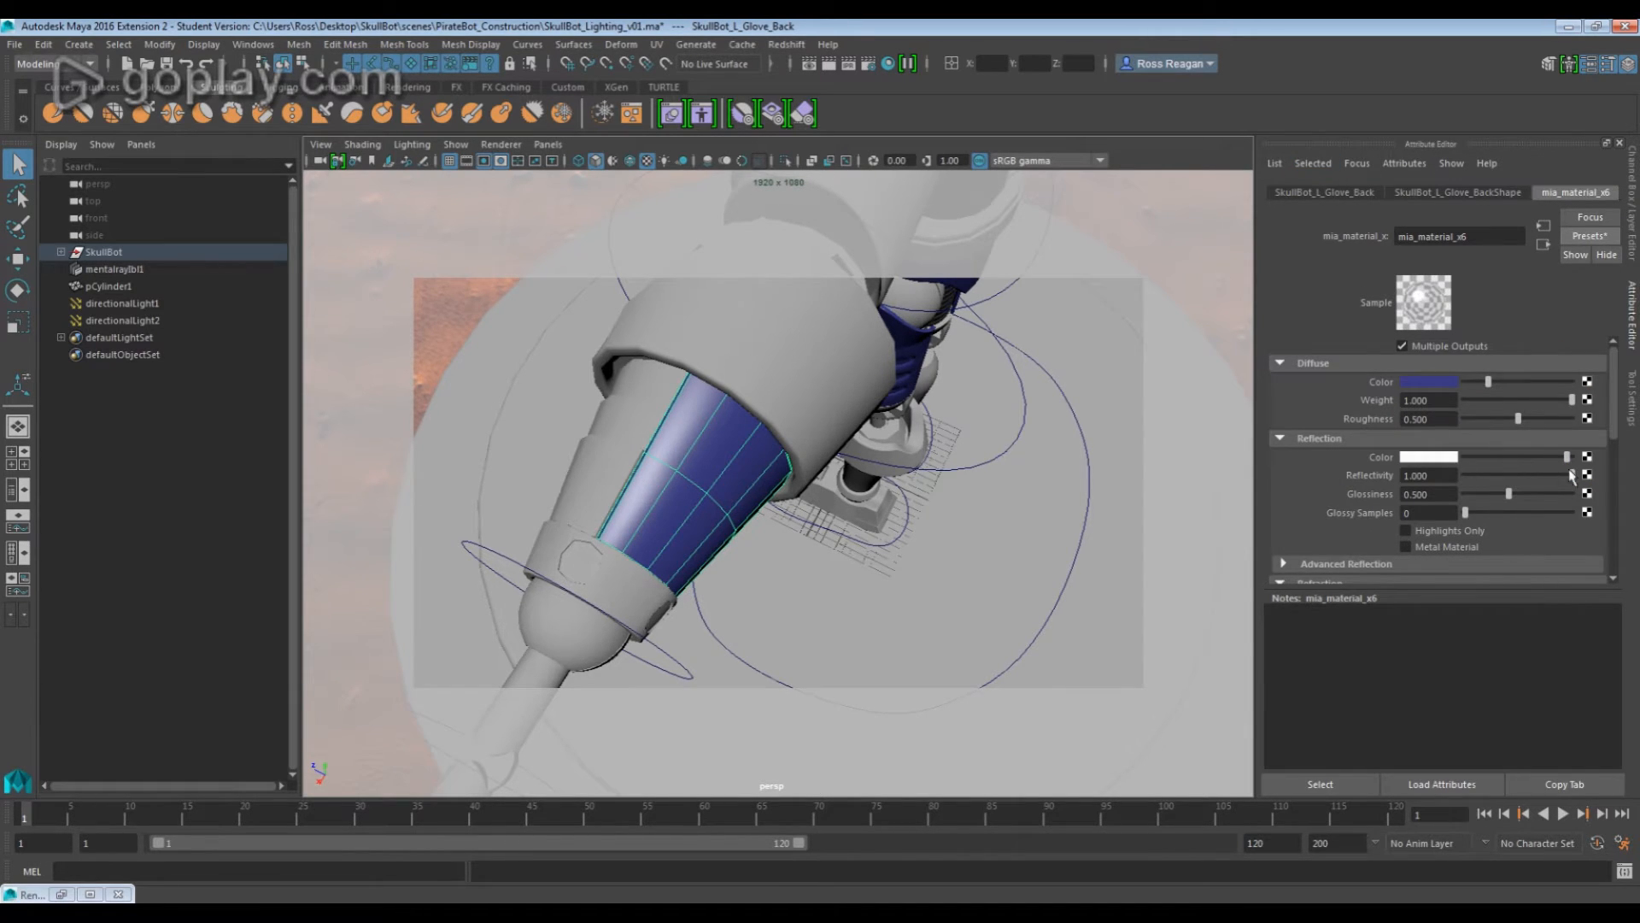
Map the glove material's reflection color with a file texture that loads SkullBot_Glove_Back_Spec.jpg
left_click(1587, 457)
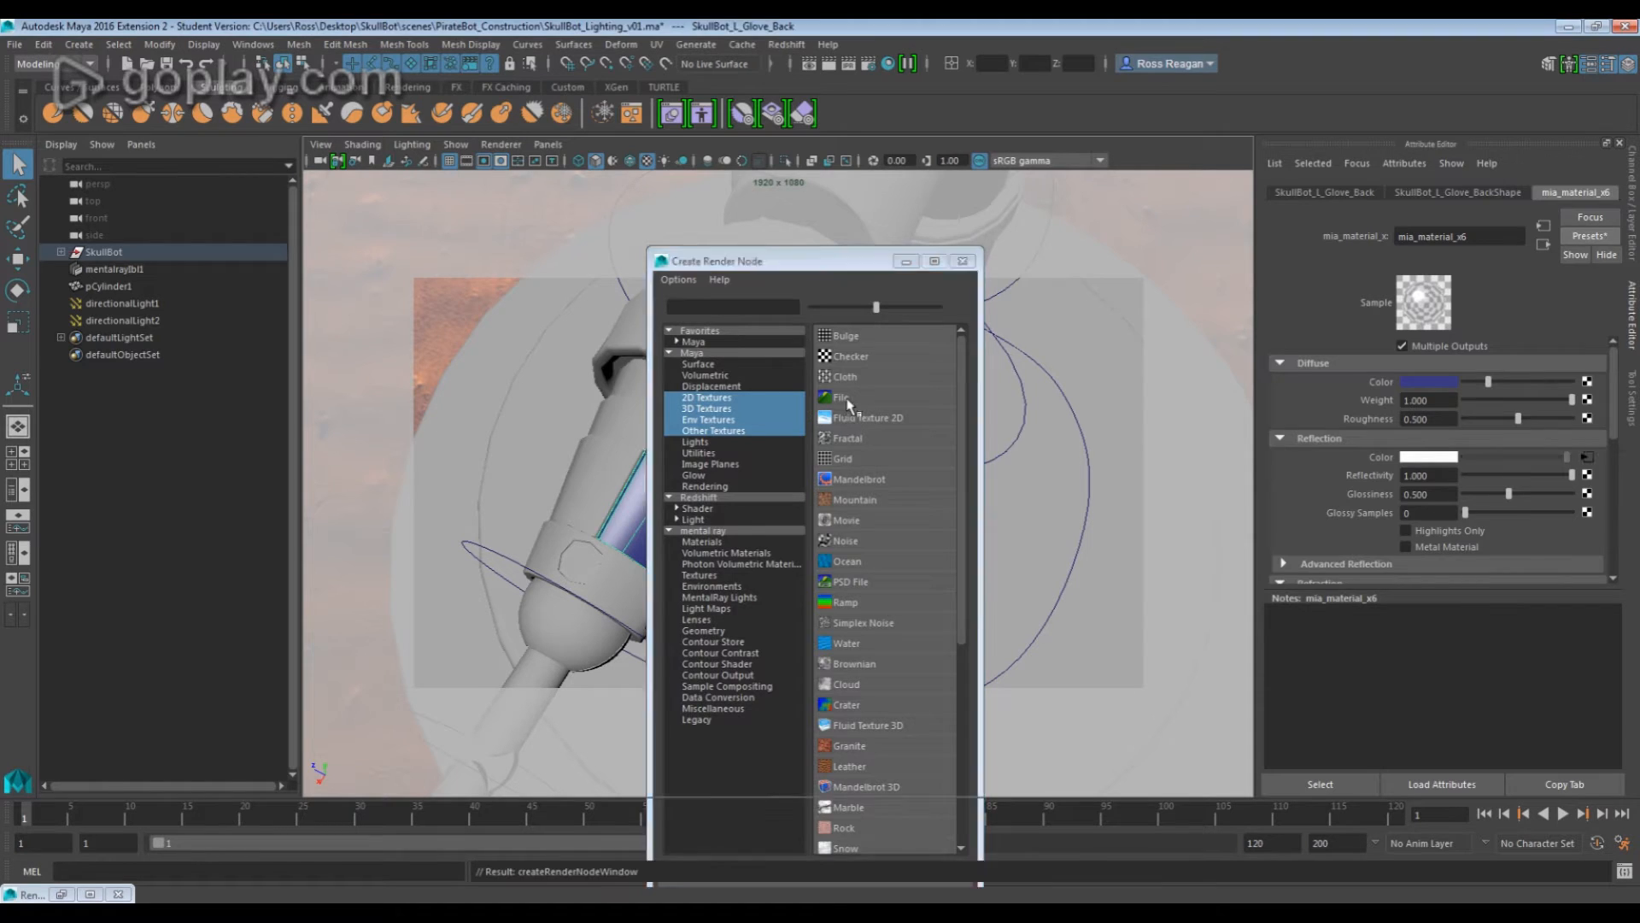
left_click(842, 398)
left_click(1592, 427)
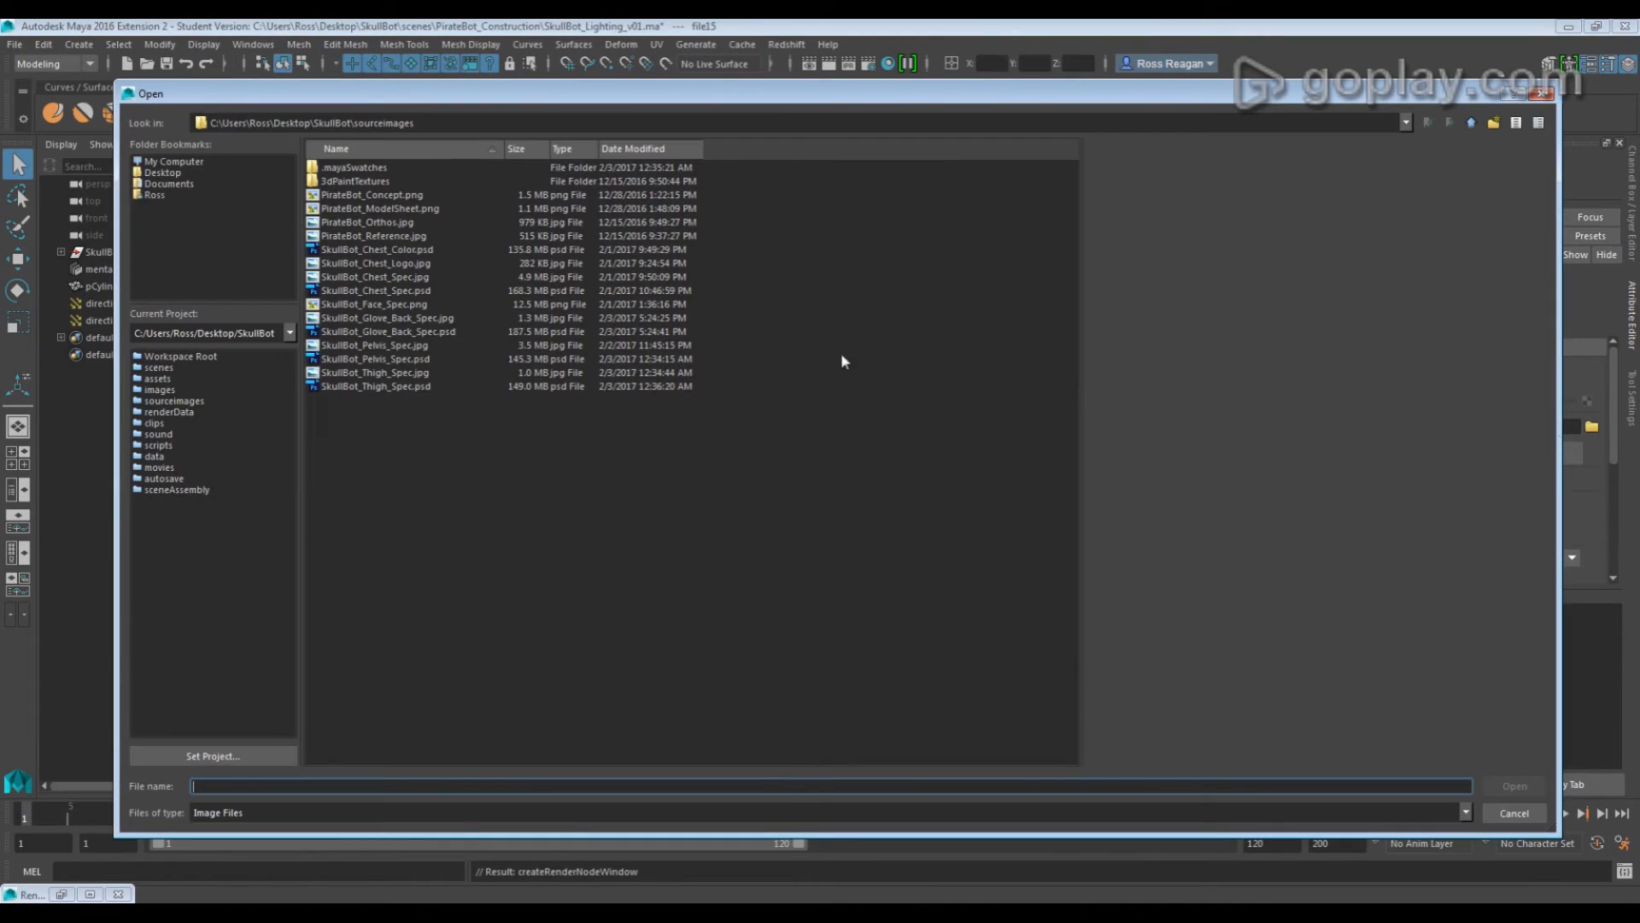
left_click(366, 374)
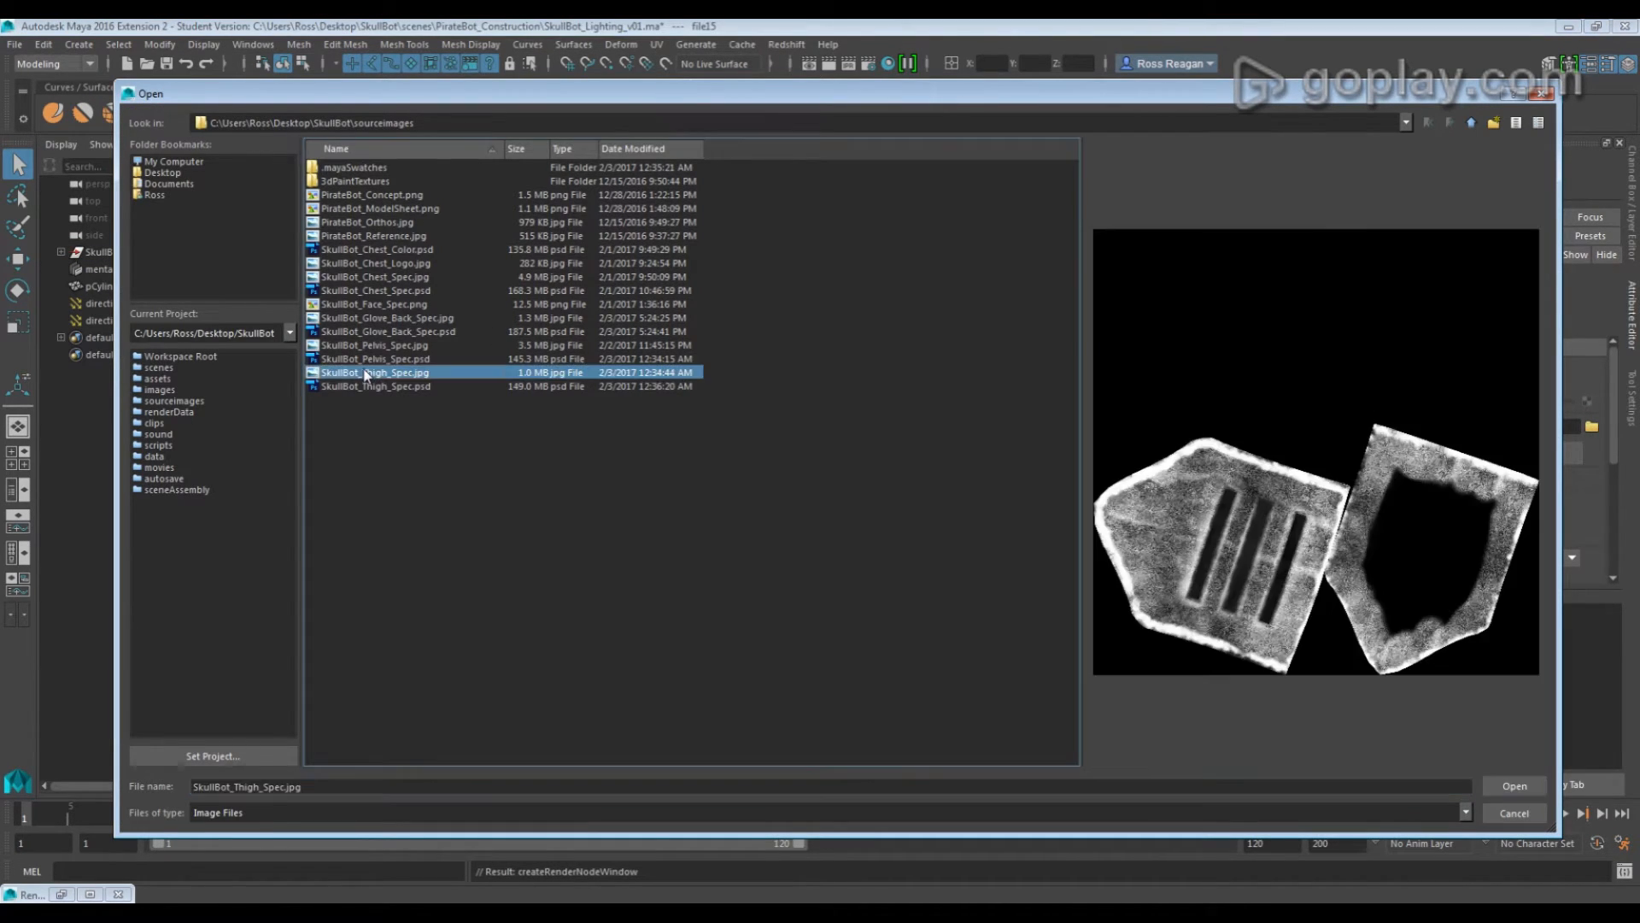
left_click(342, 346)
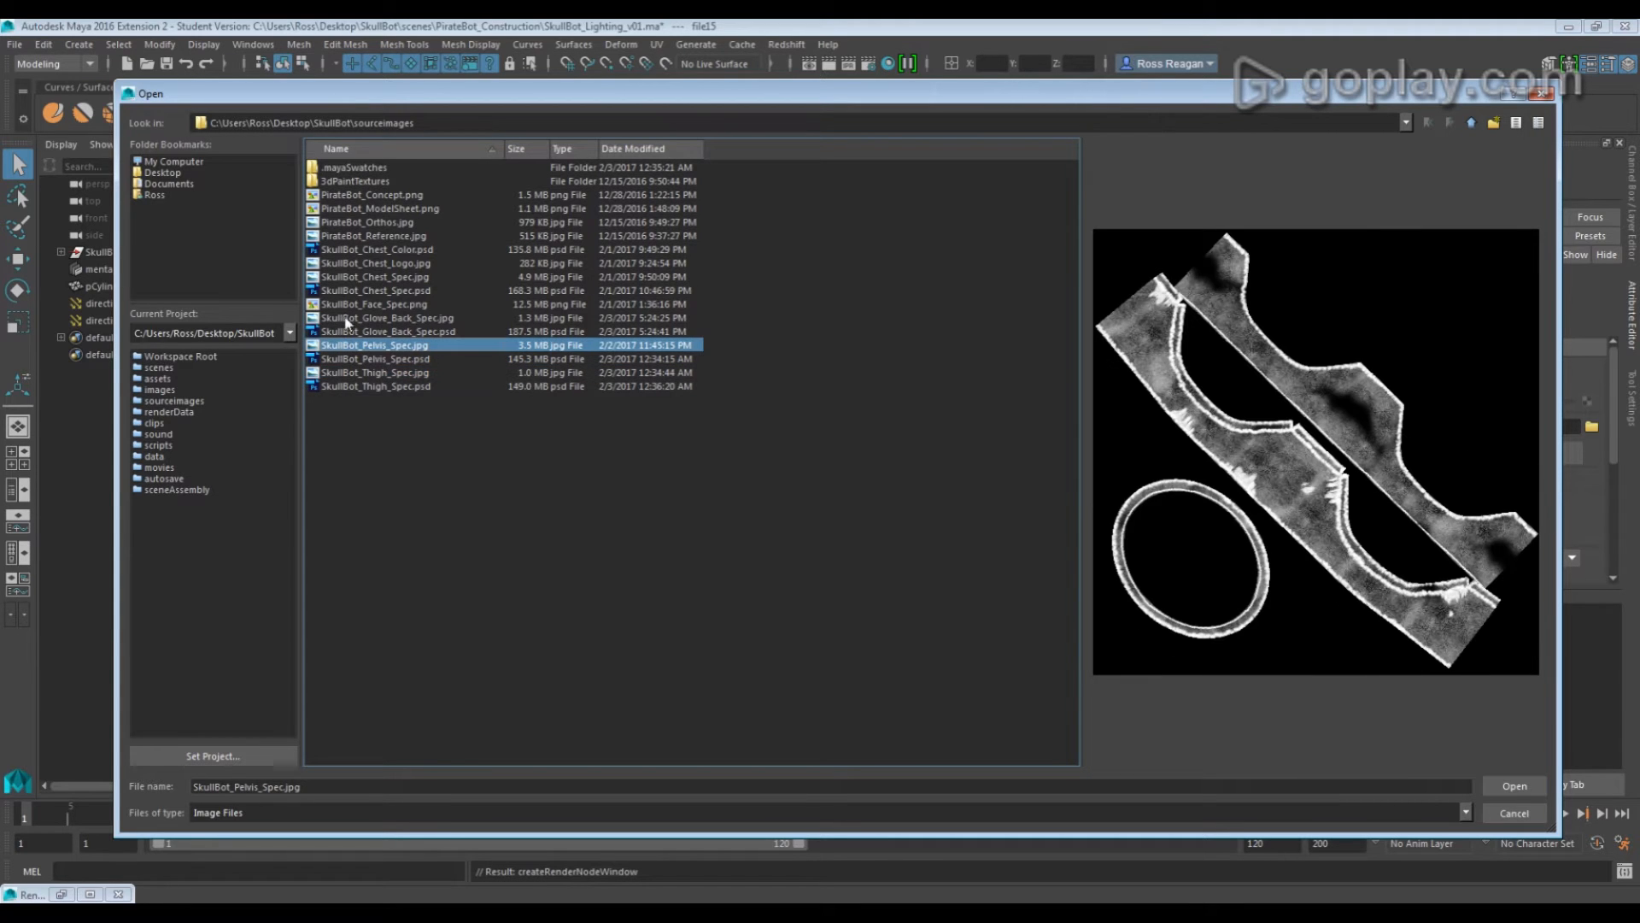
left_click(349, 319)
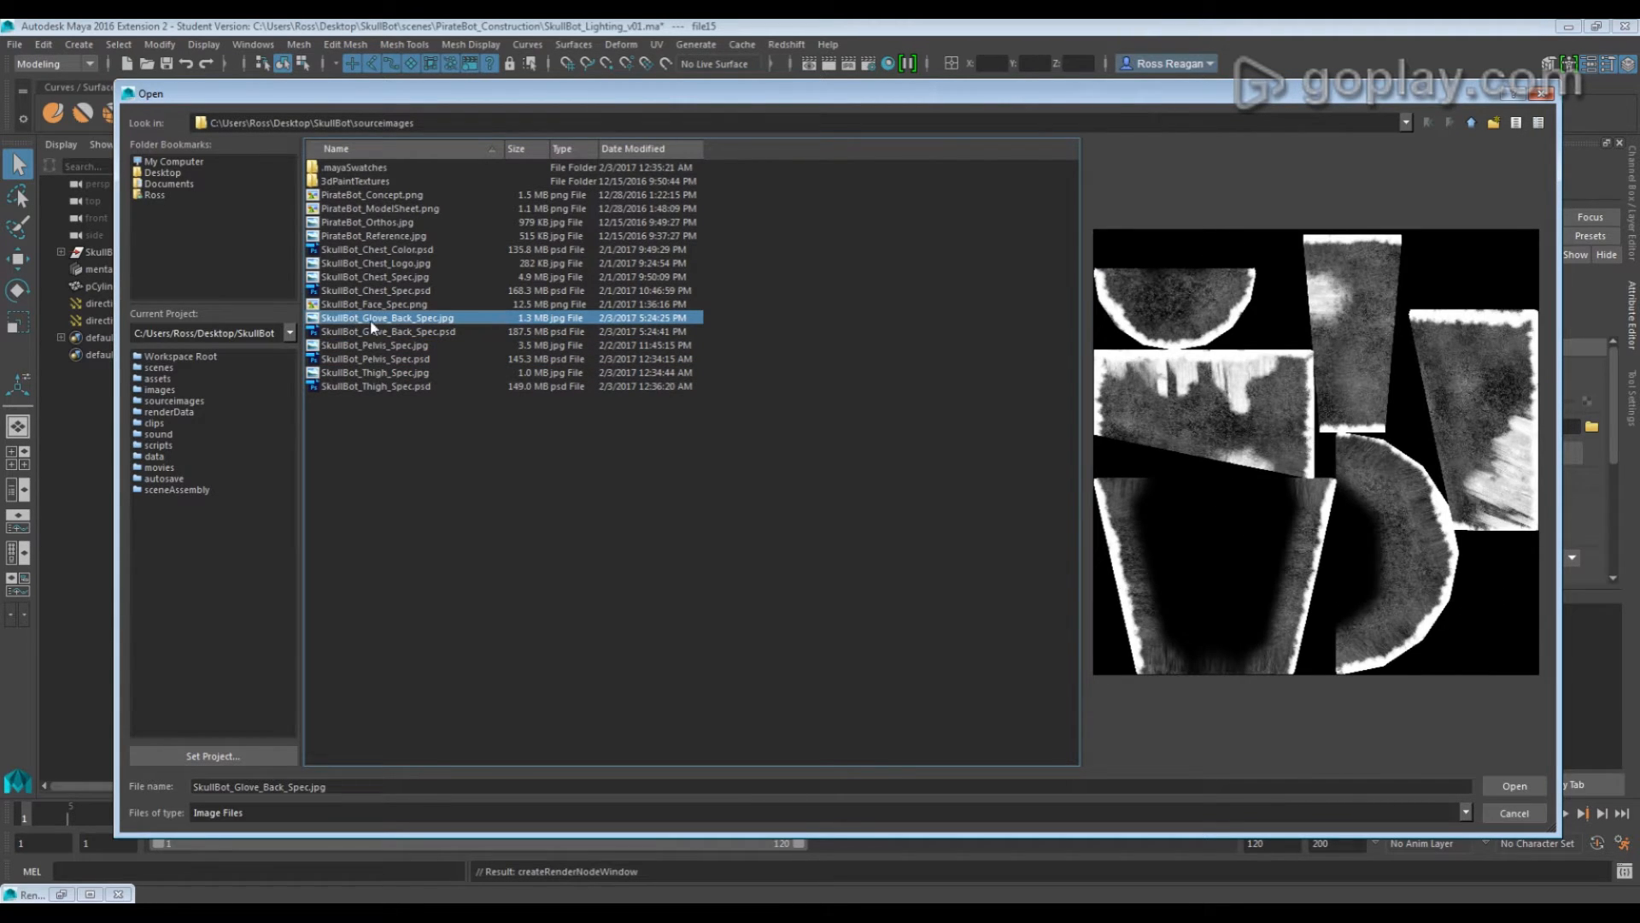
left_click(1505, 784)
Map the glove material's reflectivity with a file texture that loads SkullBot_Glove_Back_Spec.jpg
left_click_drag(841, 491, 596, 565, "alt")
left_click_drag(930, 525, 736, 449, "alt")
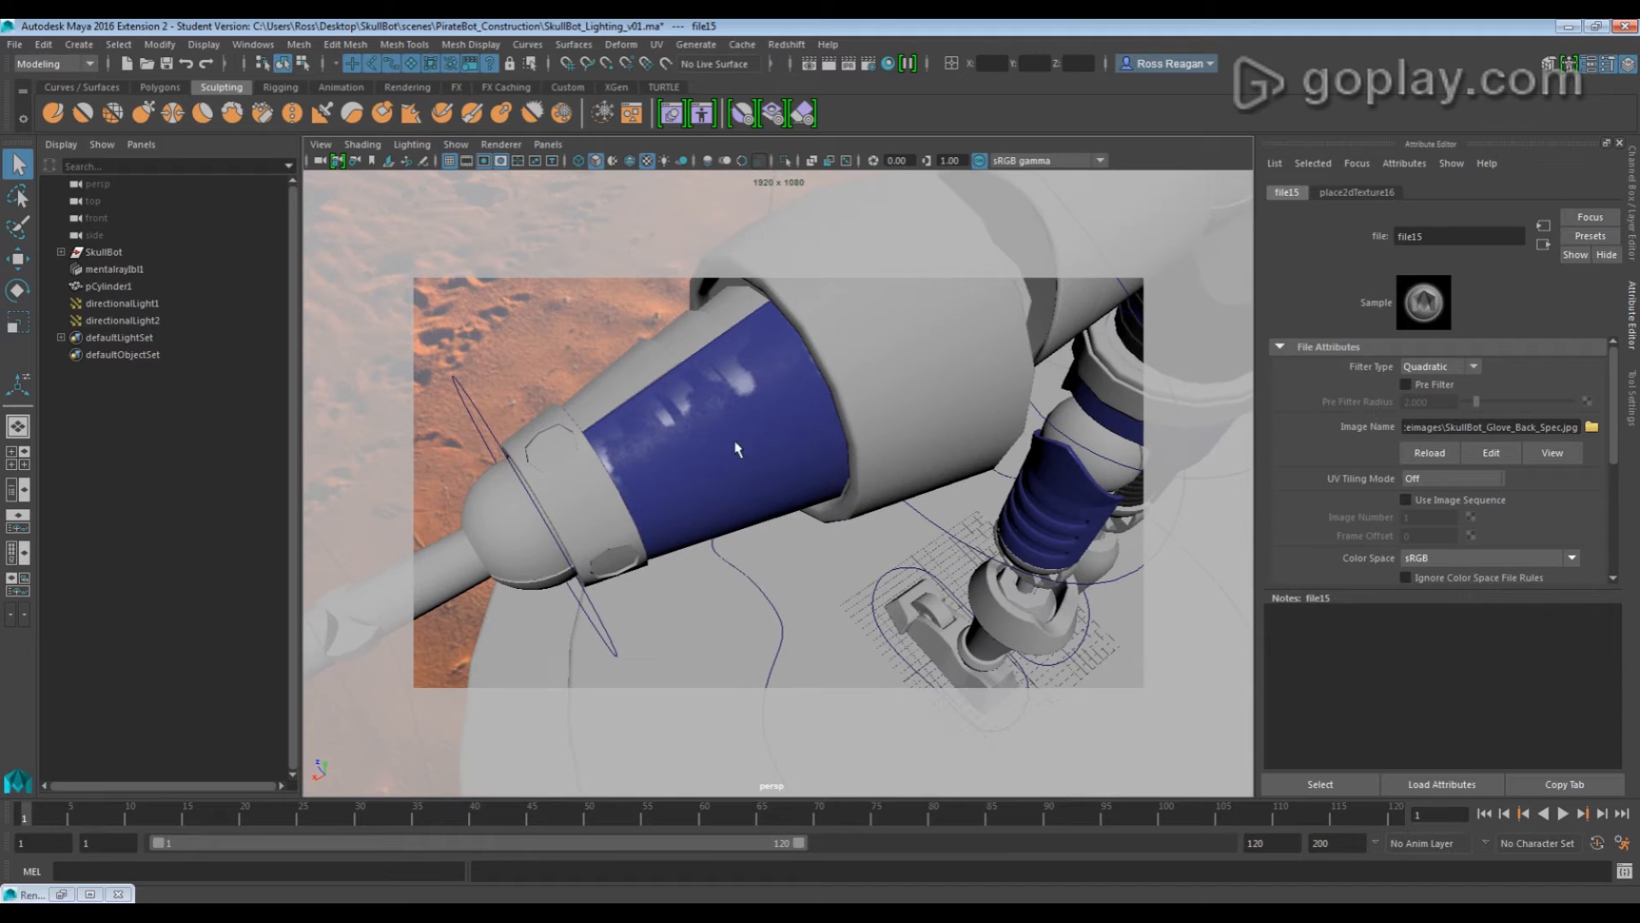
left_click(1543, 244)
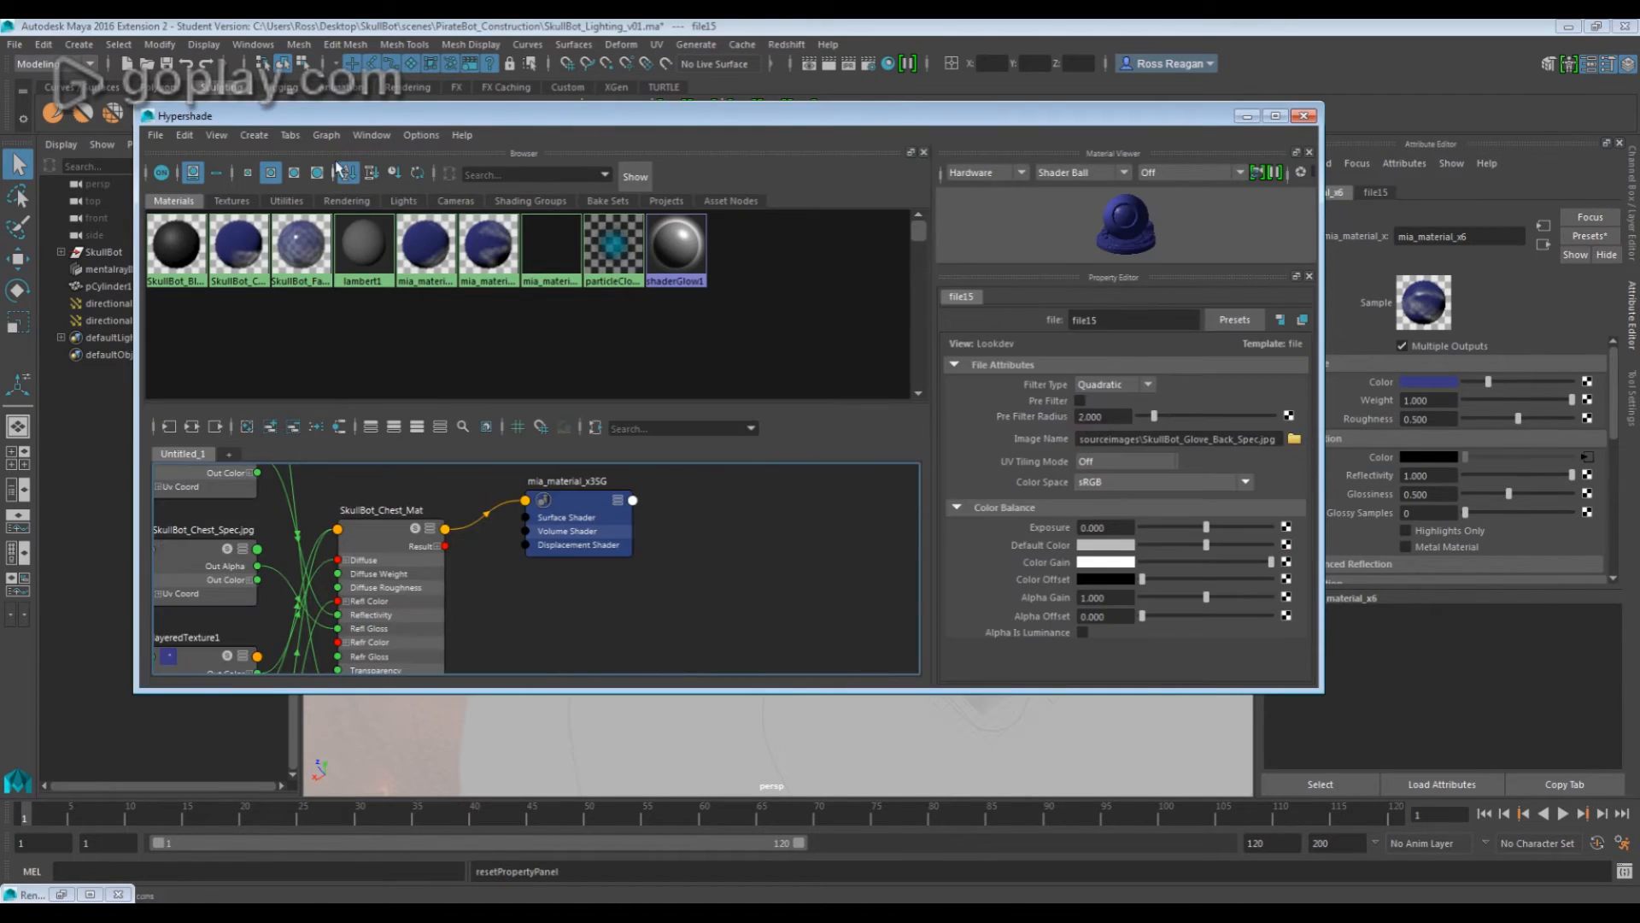
left_click(226, 202)
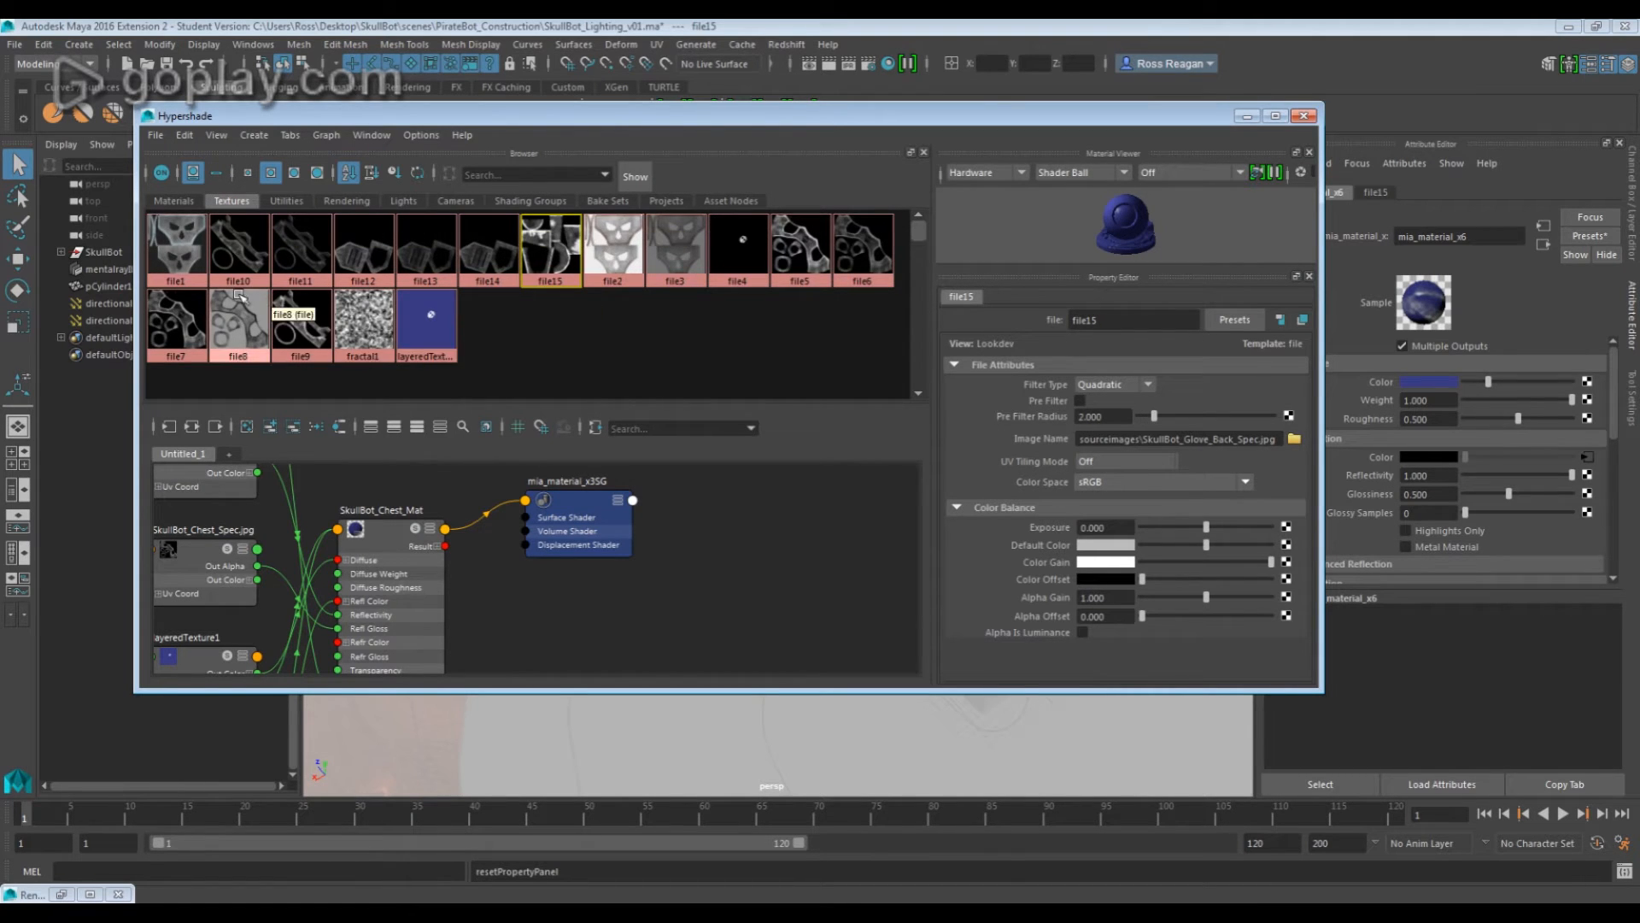
left_click(1303, 116)
left_click(1588, 475)
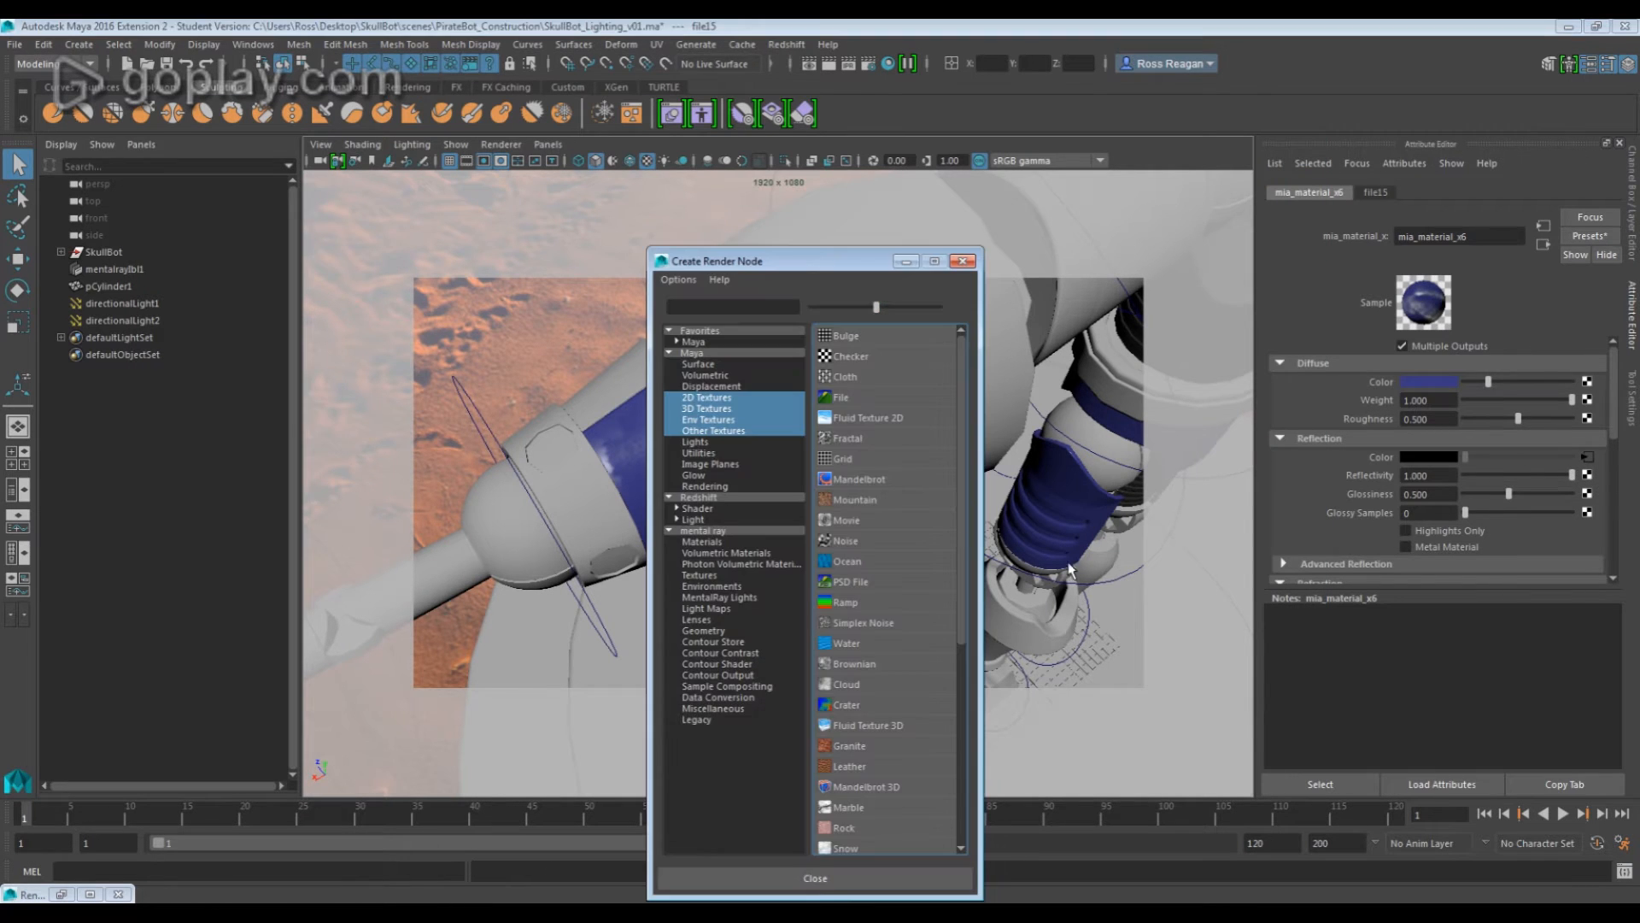
left_click(854, 403)
left_click(1592, 426)
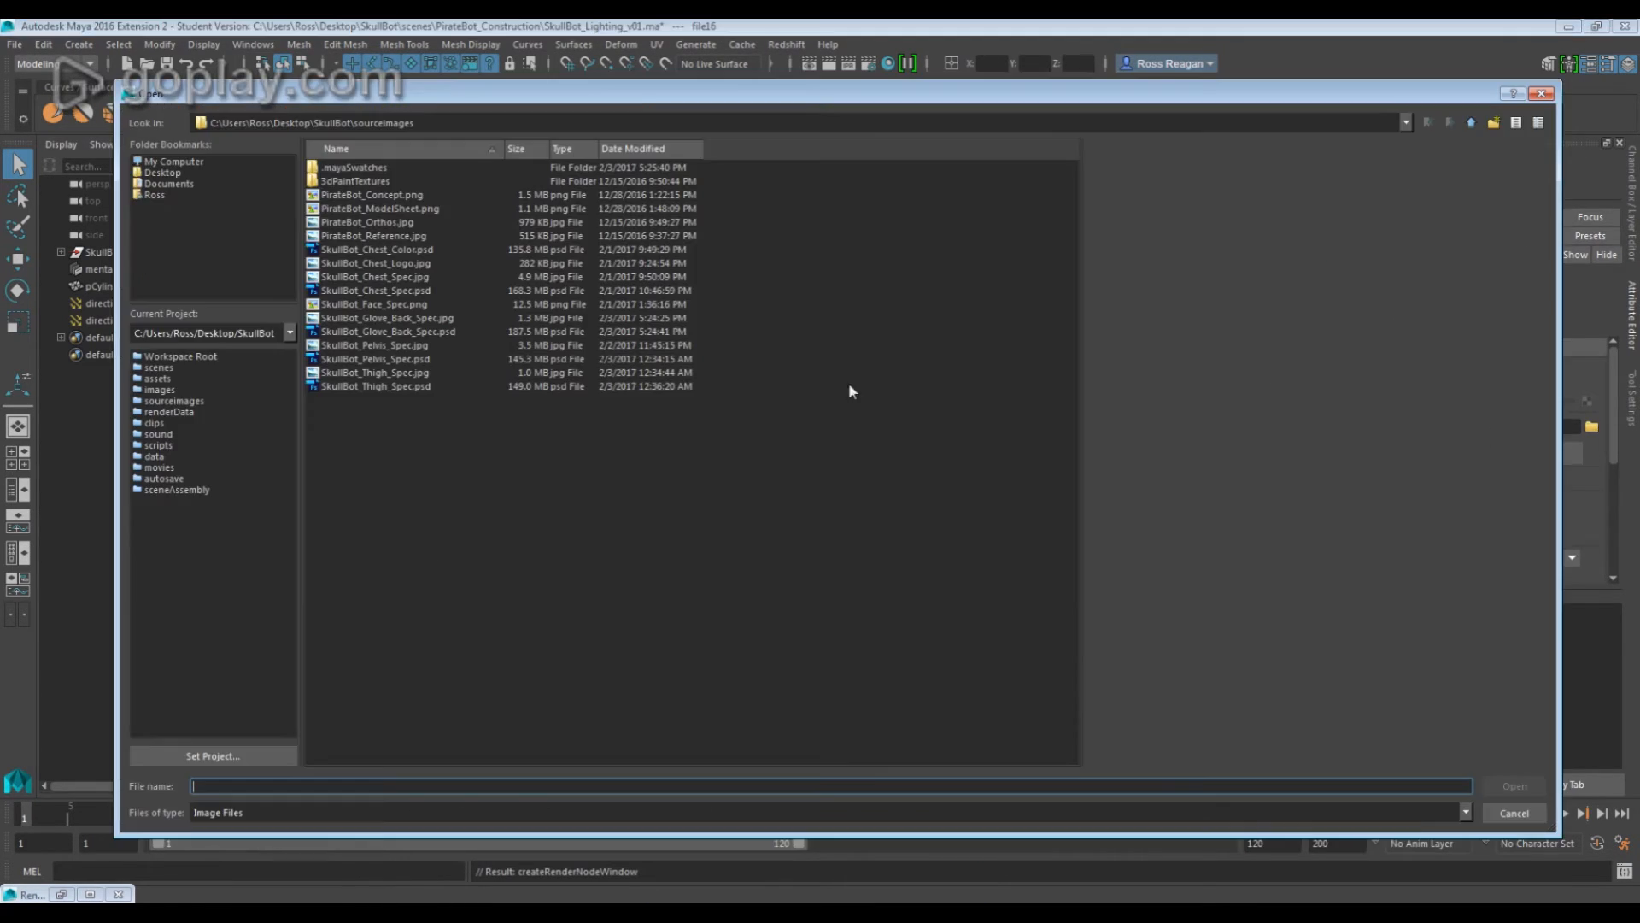
left_click(353, 318)
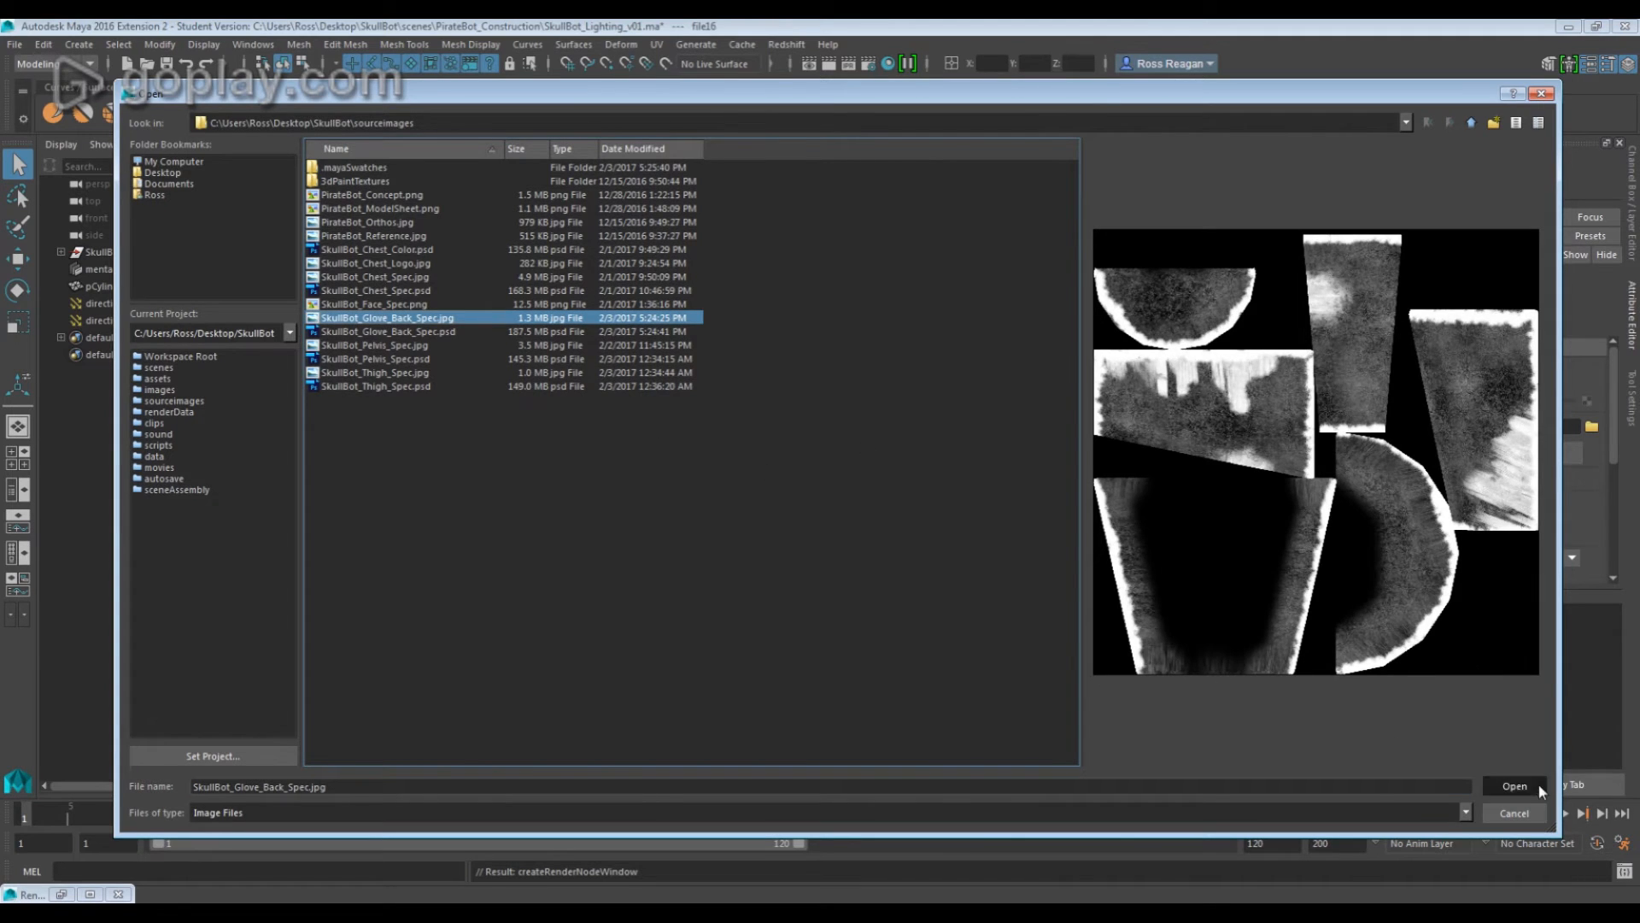
left_click(1516, 786)
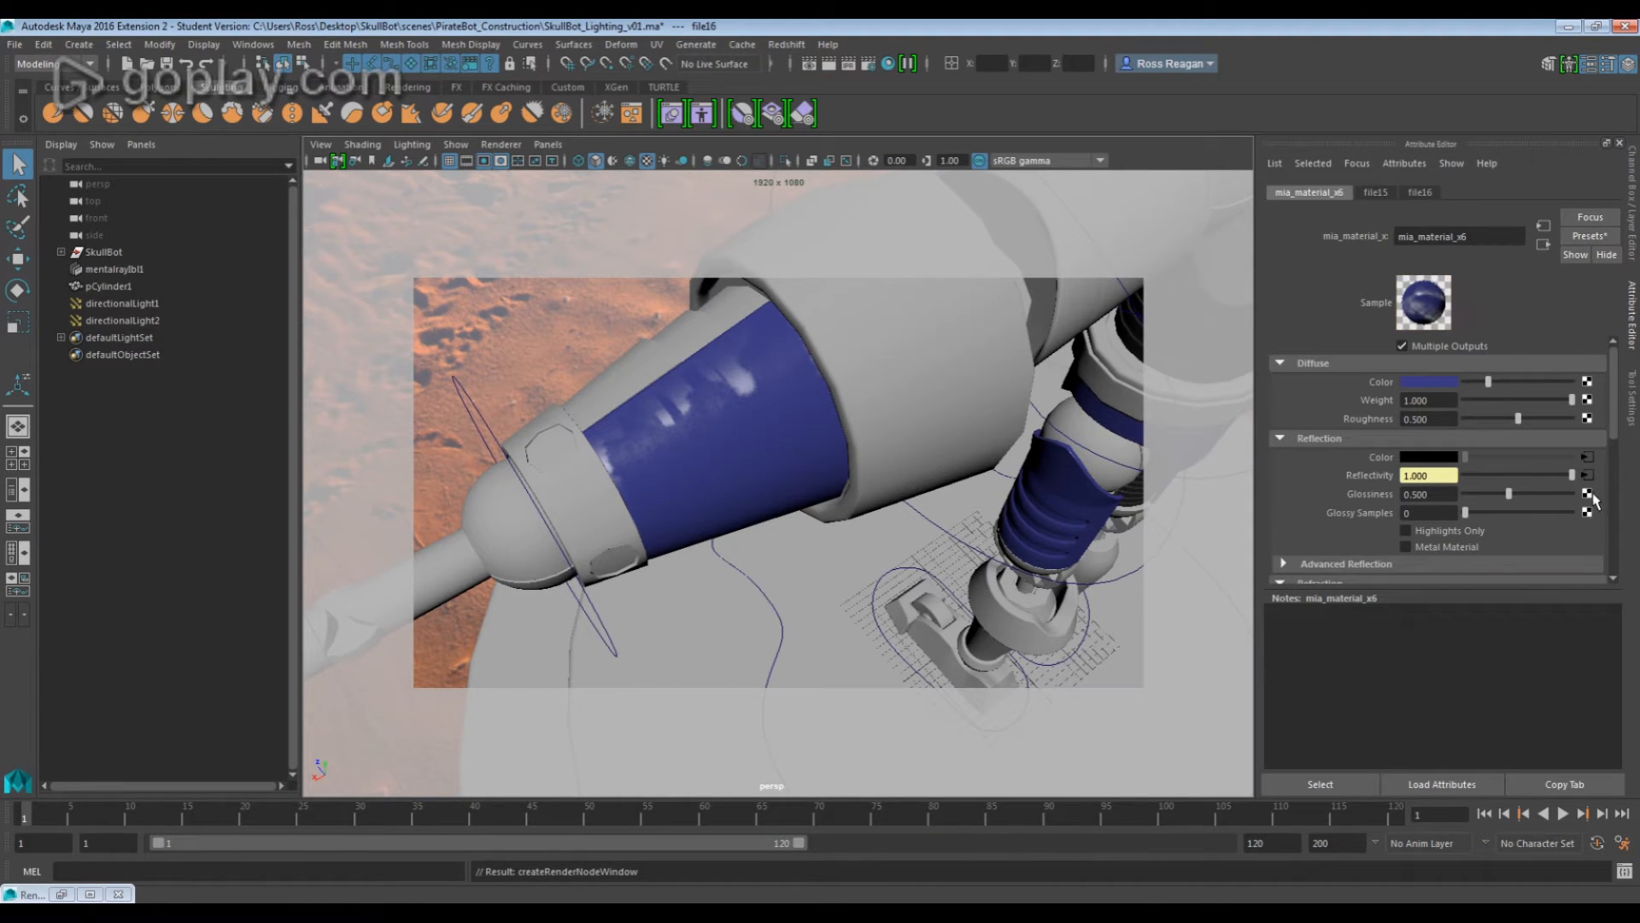
Map the glove material's glossiness with another file texture that loads SkullBot_Glove_Back_Spec.jpg
left_click(1588, 494)
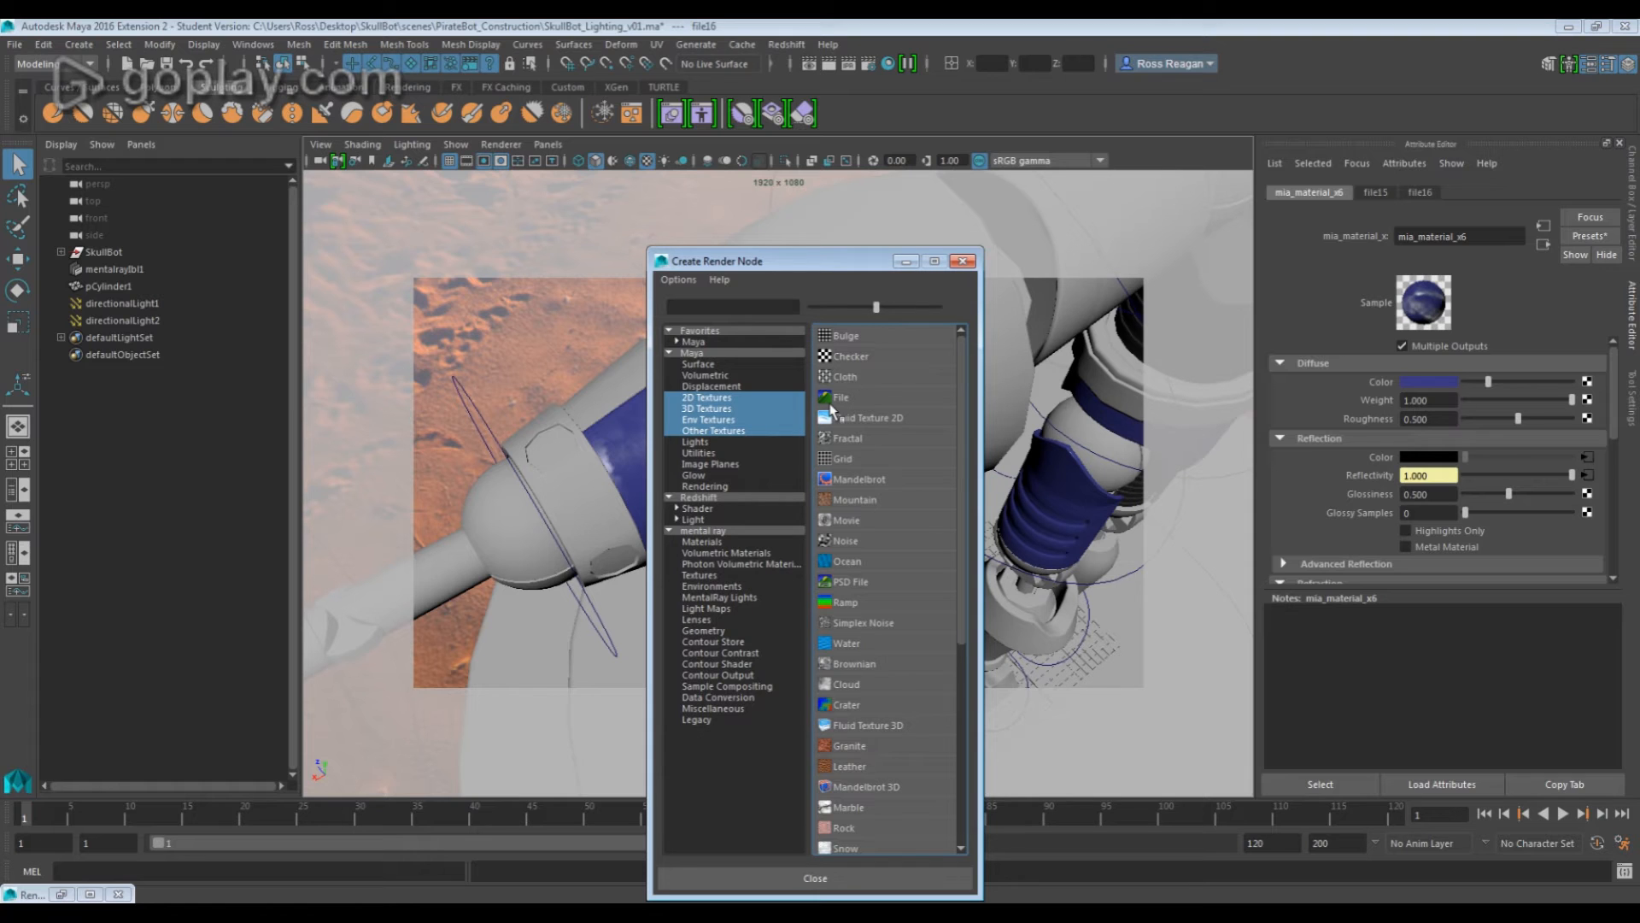
left_click(821, 398)
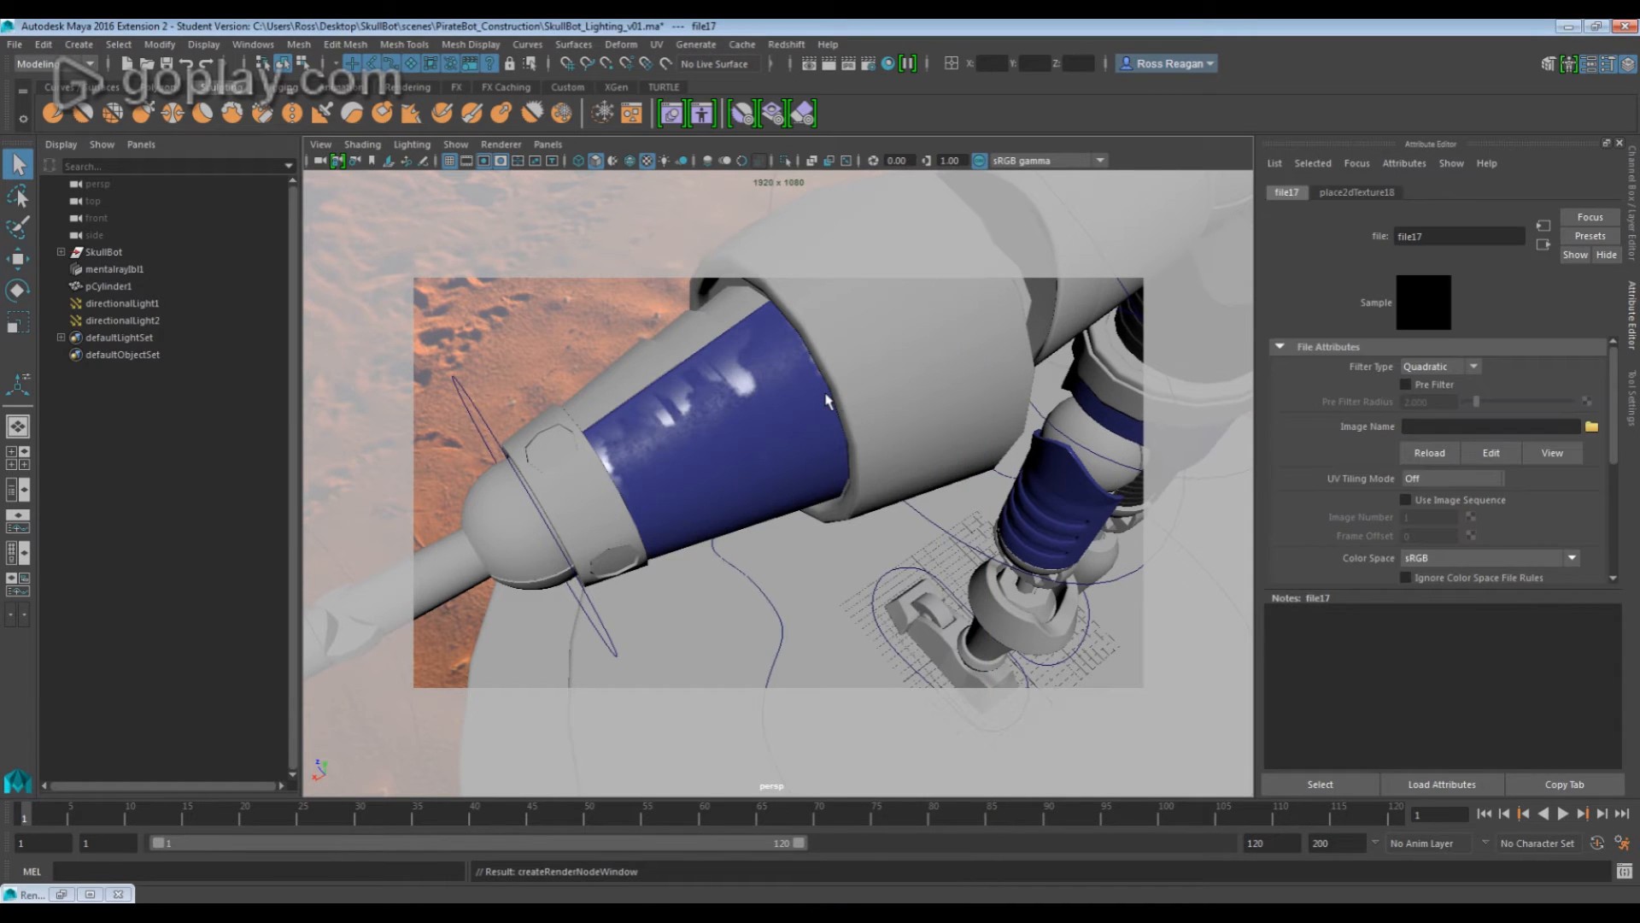
left_click(1590, 427)
double_click(395, 319)
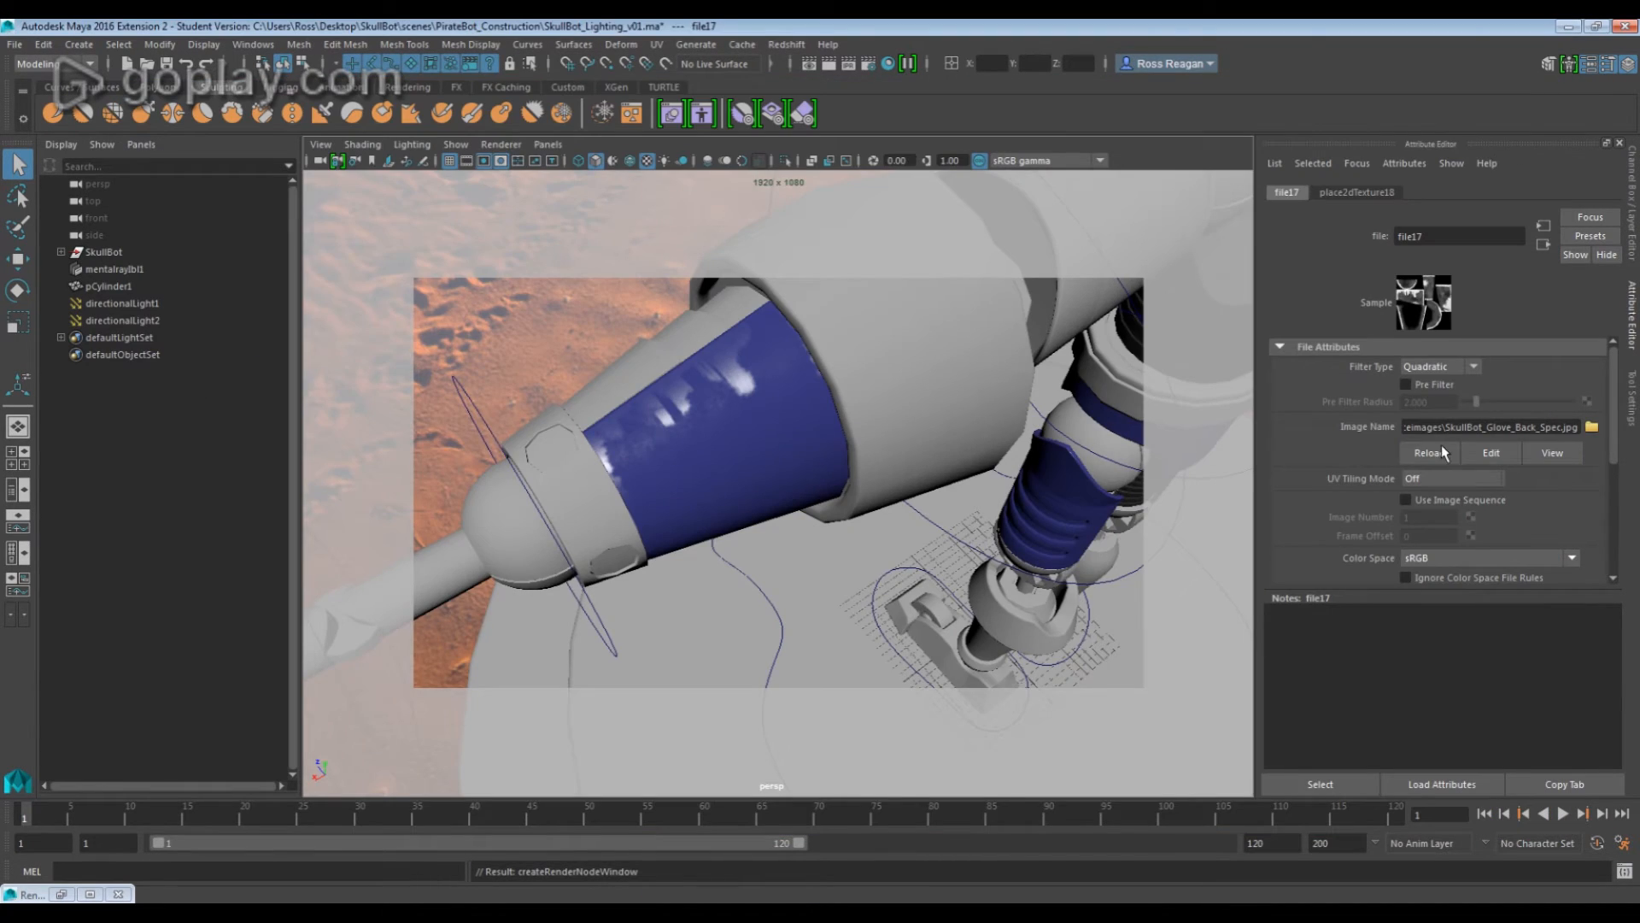
Select the left glove back and slightly darken the color gain of its material's reflectivity map
left_click(736, 464)
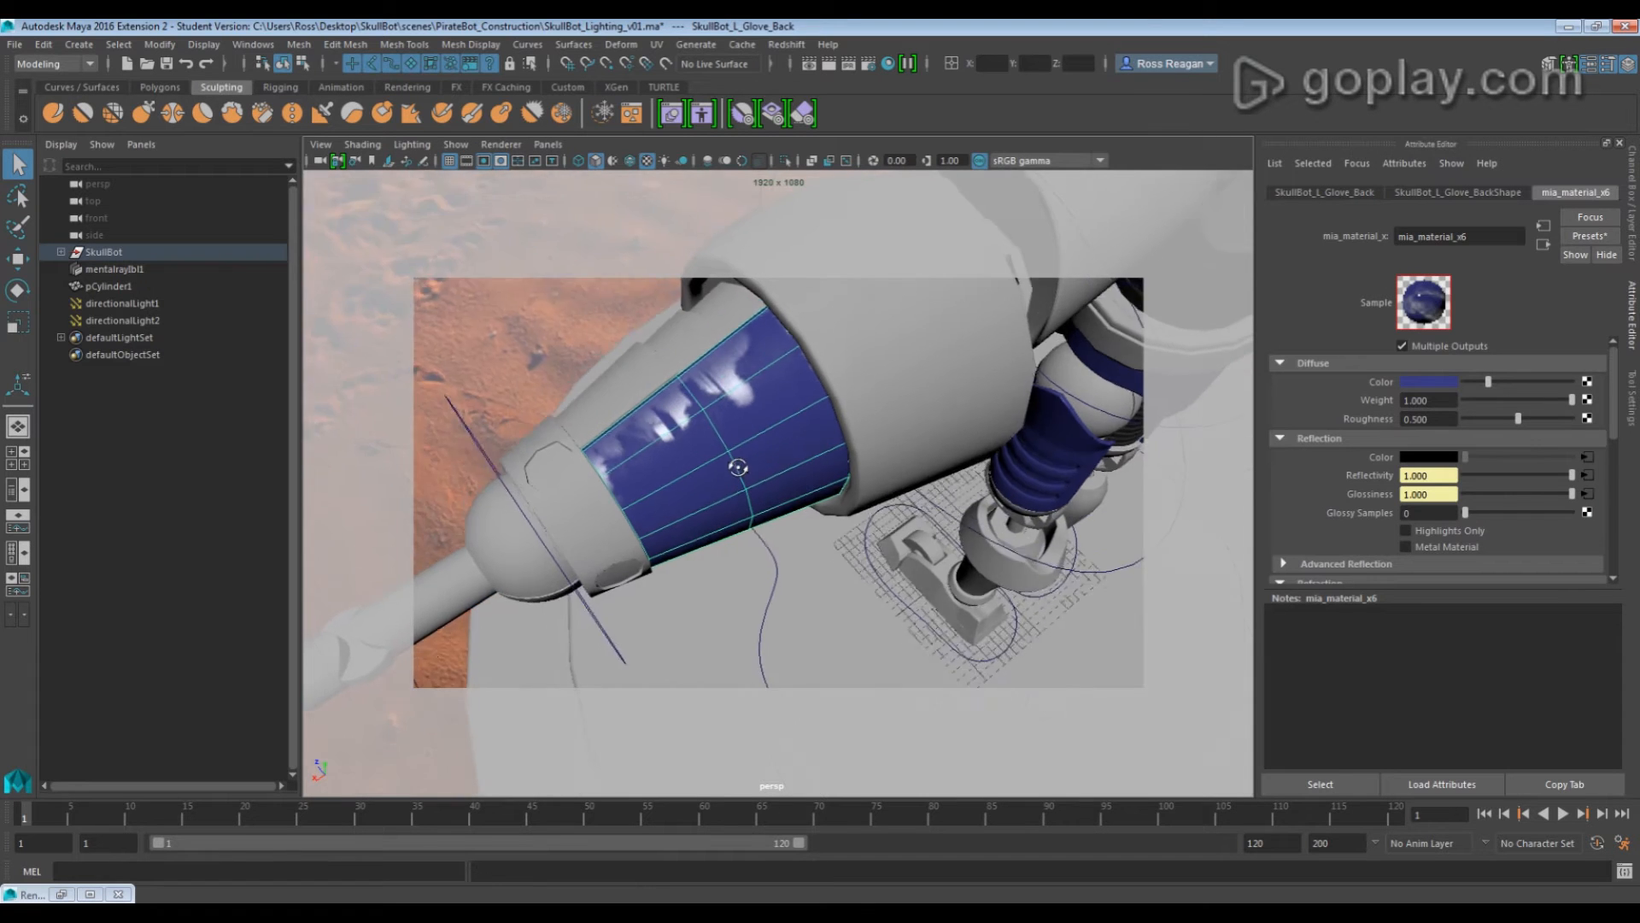
key("f")
left_click_drag(918, 499, 1058, 524, "alt")
key("3")
key("1")
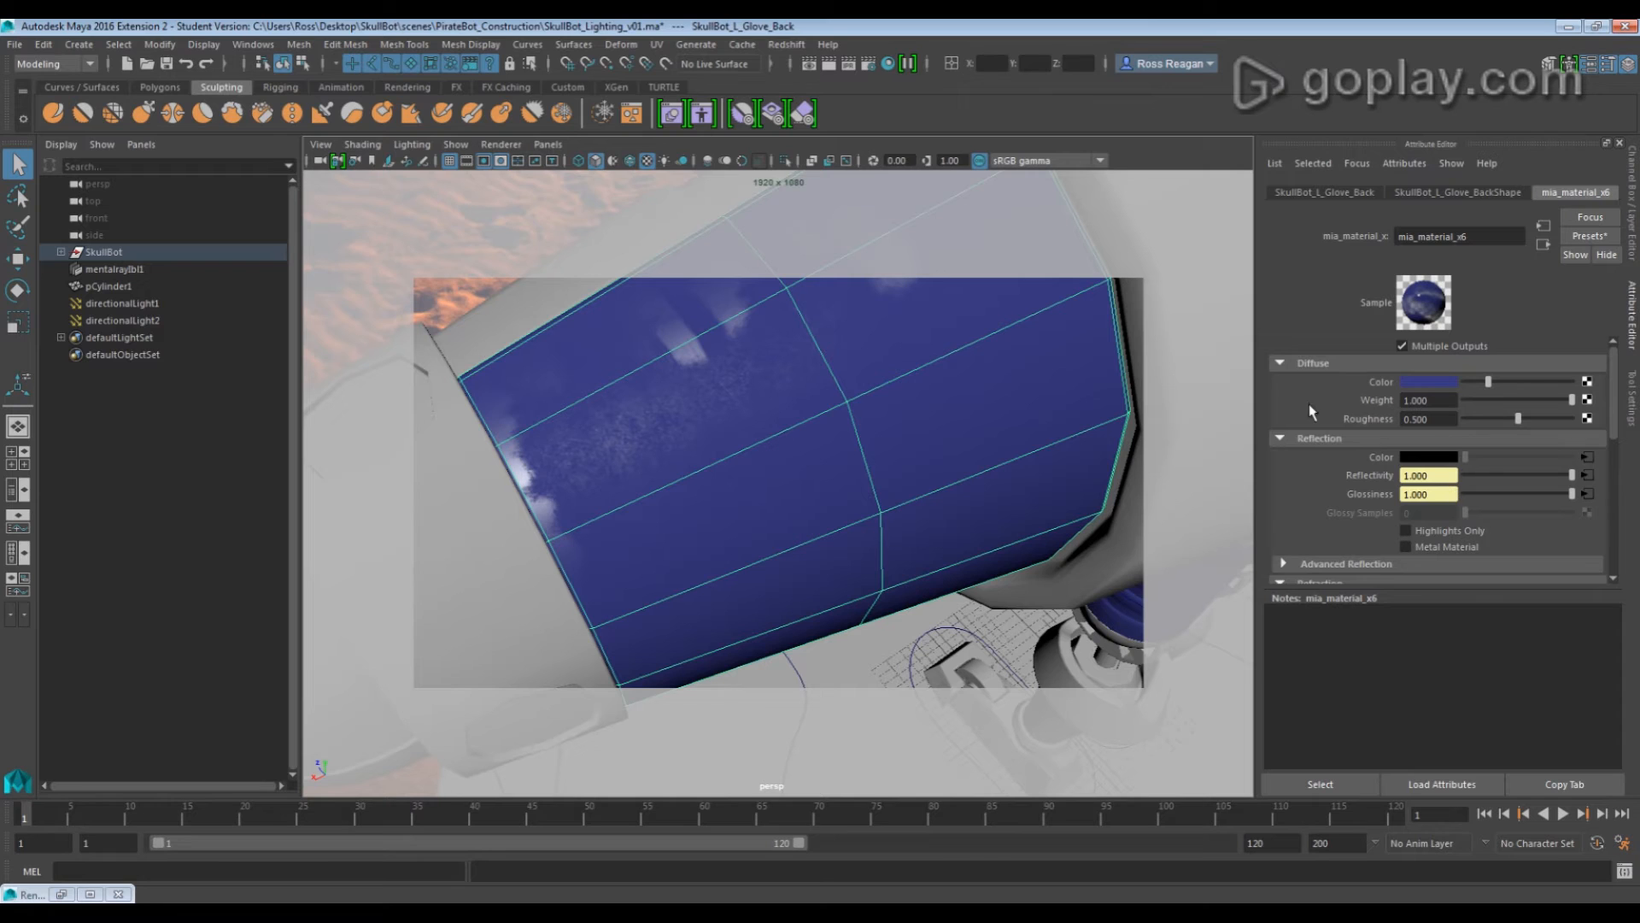
left_click(1585, 476)
scroll(1346, 385, "down", 5)
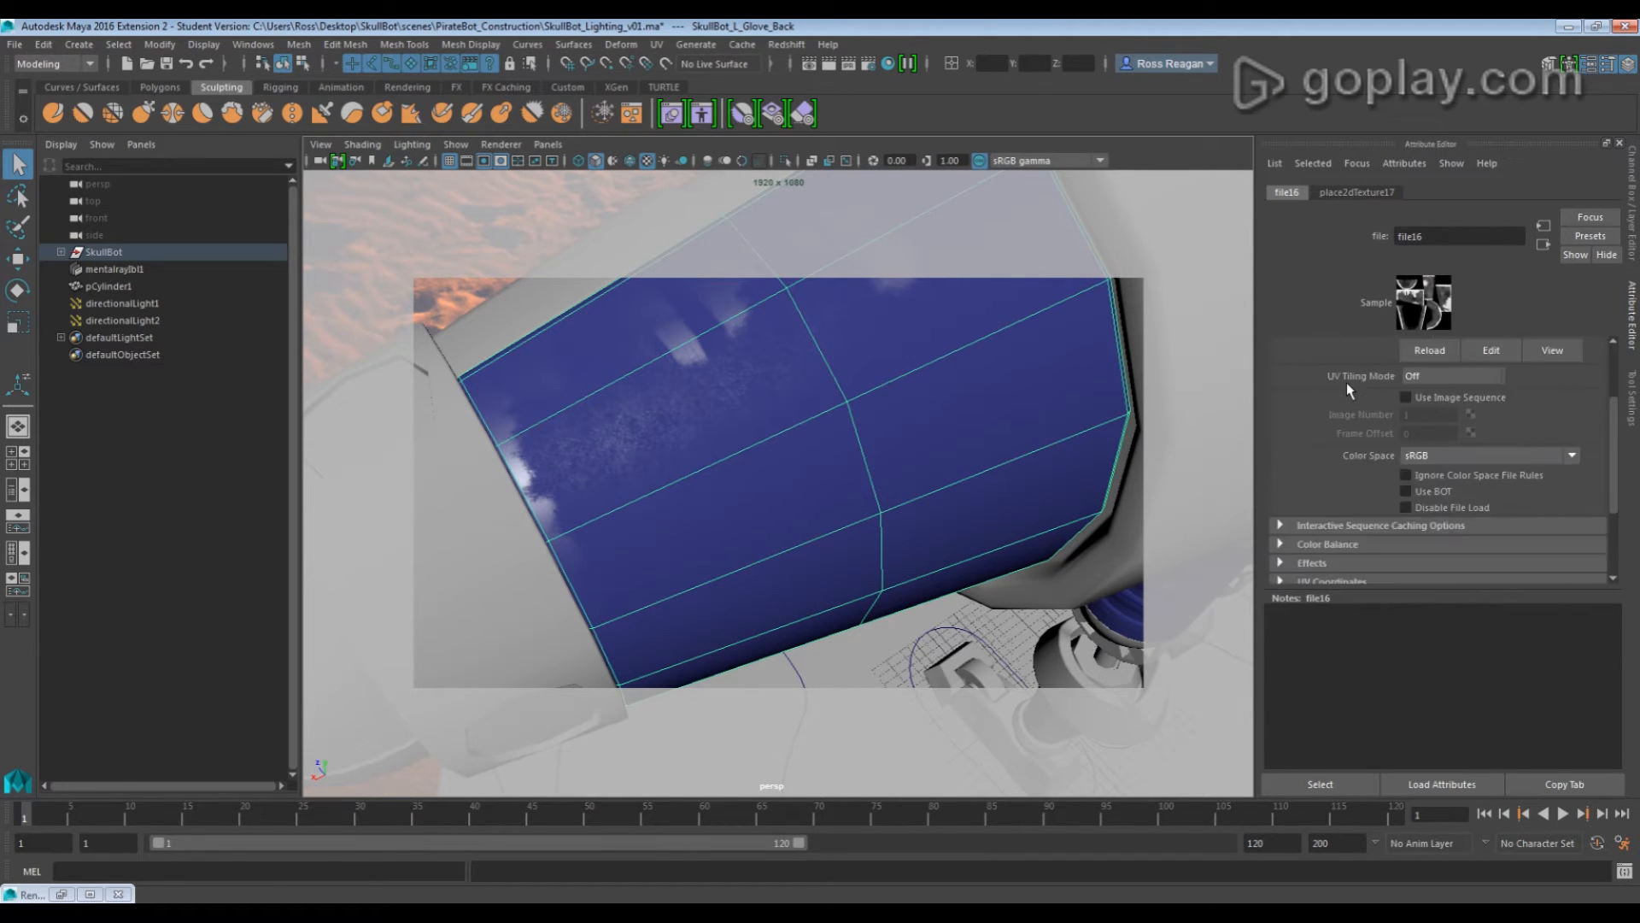
left_click(1324, 427)
left_click_drag(1033, 461, 875, 498, "alt")
mouse_move(1563, 475)
left_mouse_down()
mouse_move(1529, 475)
mouse_move(1572, 476)
left_mouse_up()
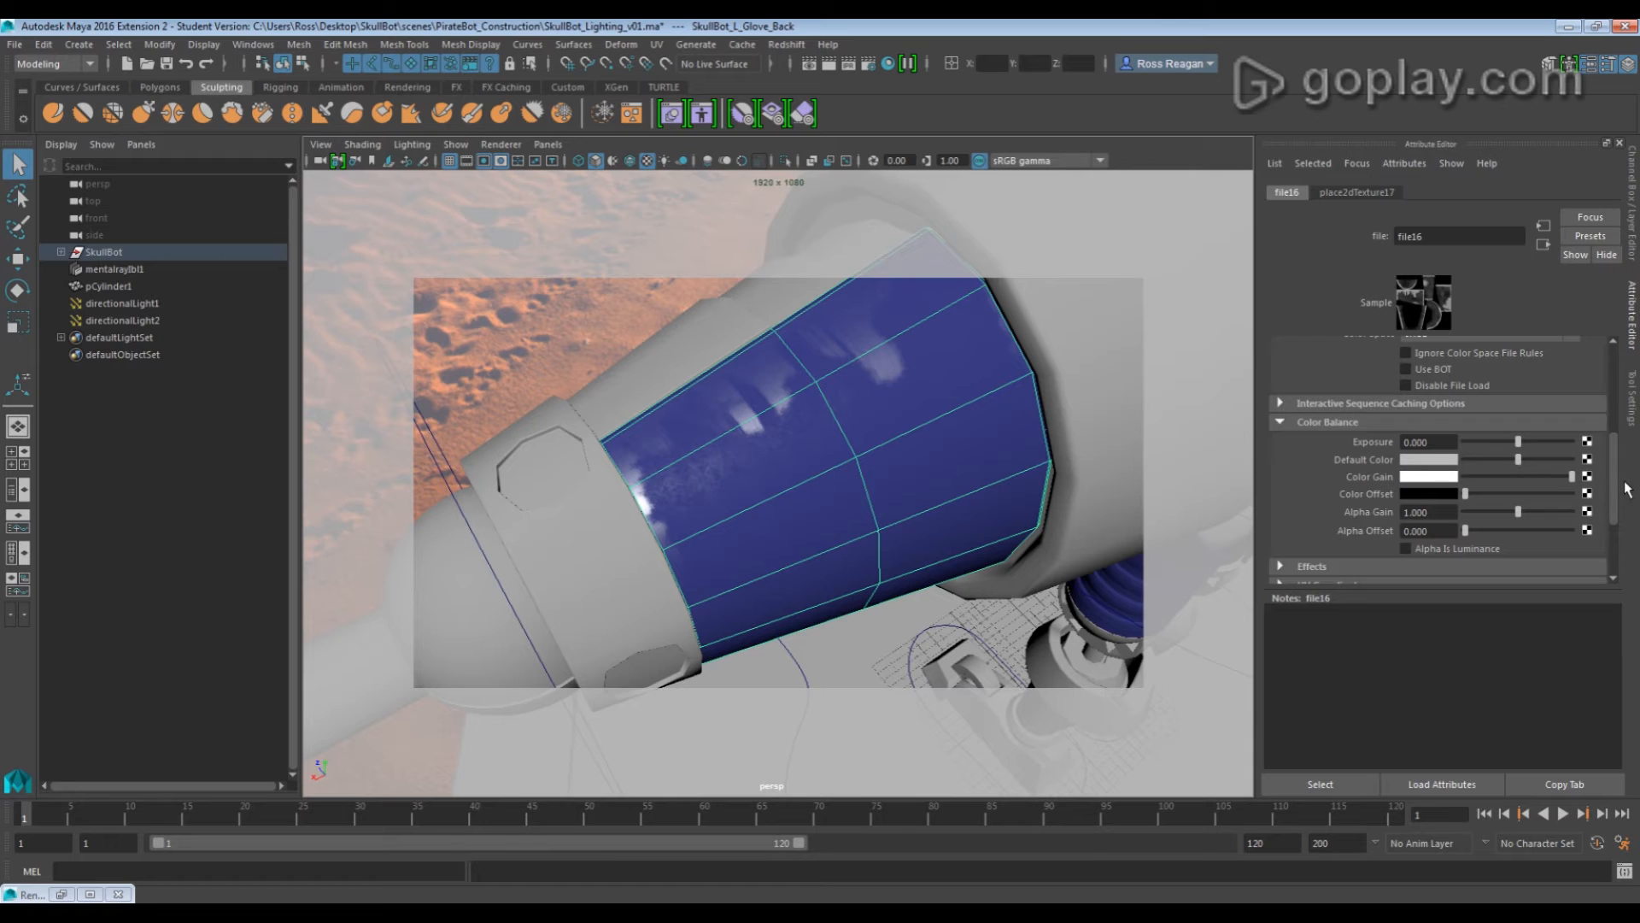
mouse_move(1467, 499)
left_mouse_down()
mouse_move(1544, 499)
mouse_move(1442, 497)
left_mouse_up()
mouse_move(1570, 476)
left_mouse_down()
mouse_move(1528, 478)
mouse_move(1549, 477)
left_mouse_up()
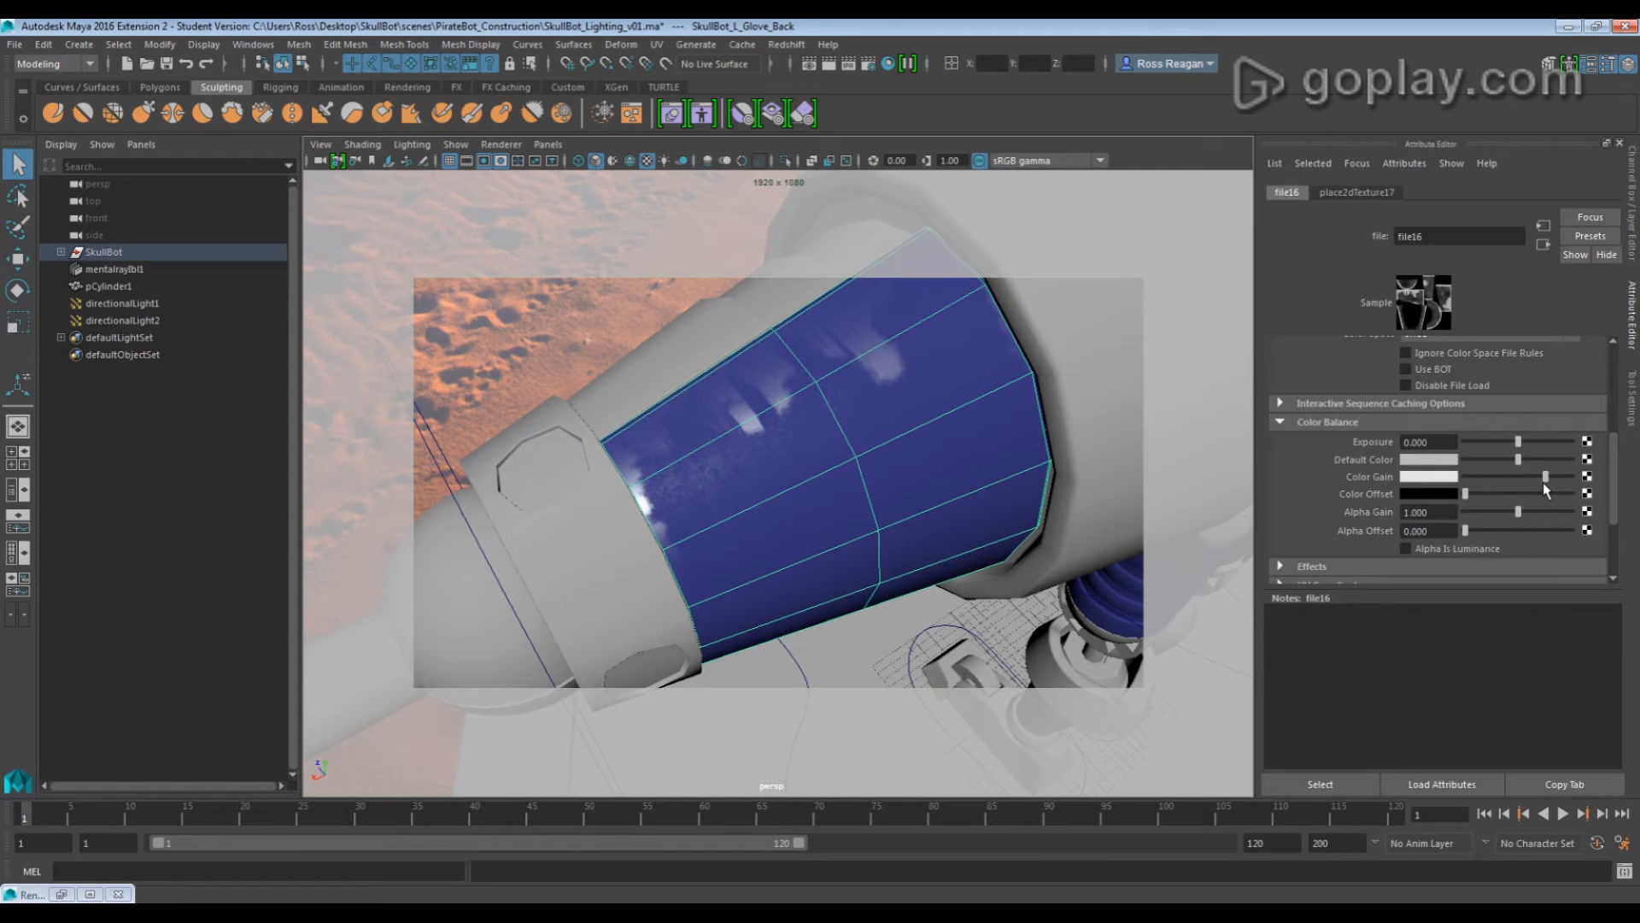
Darken the color gain of the glove's glossiness map and open the file texture on its reflection color
left_click(897, 380)
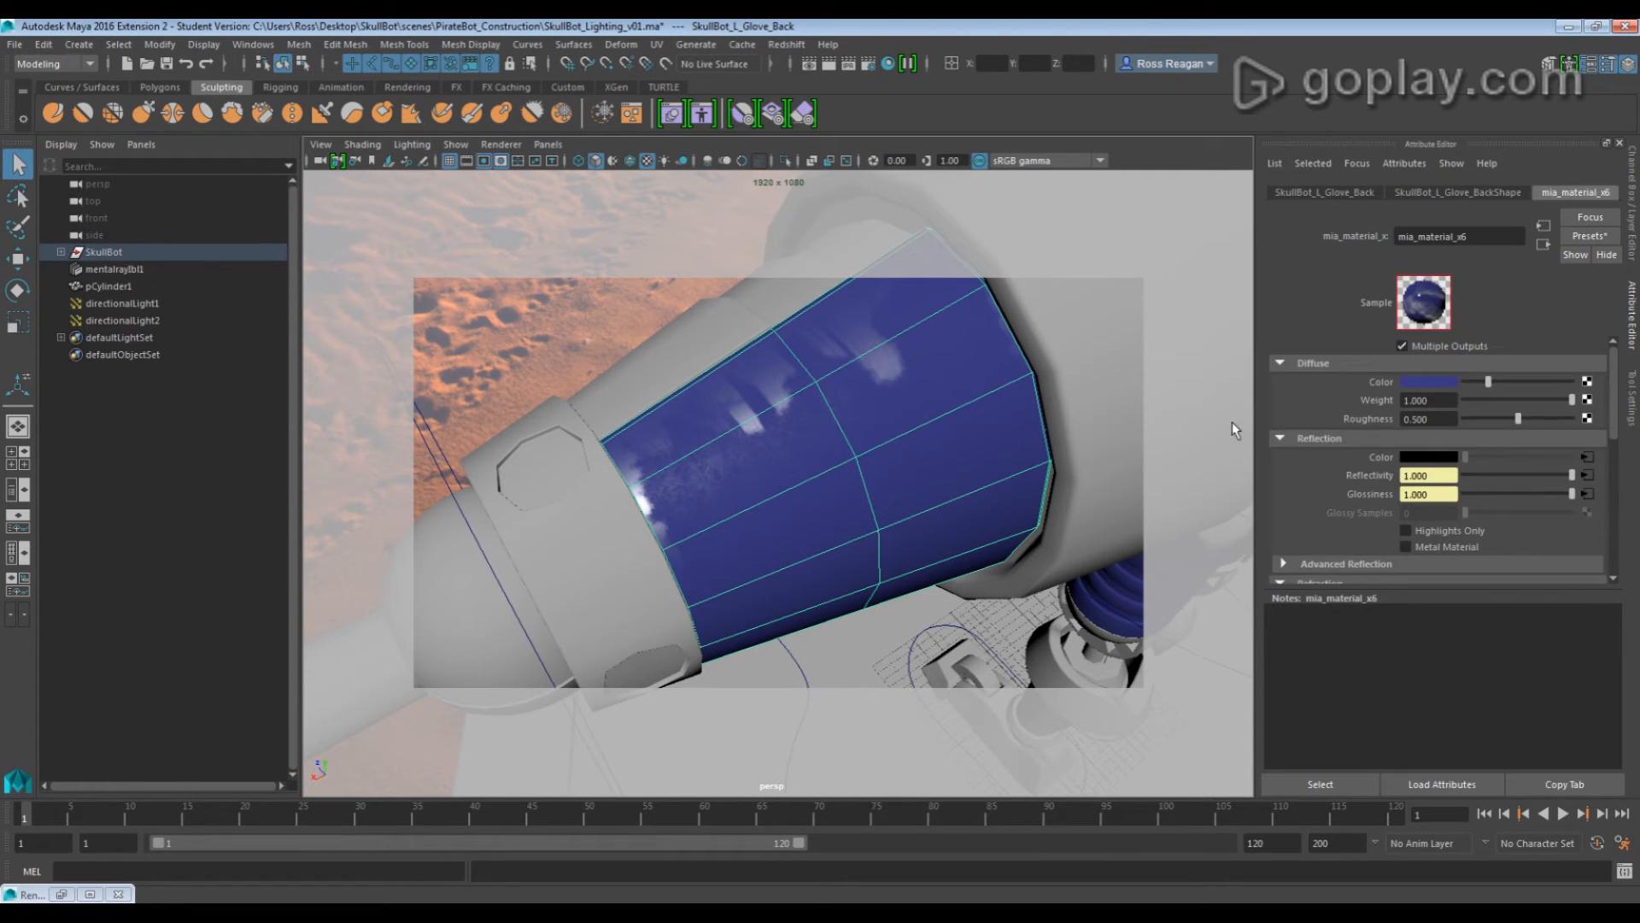
left_click(1589, 494)
left_click_drag(1572, 477, 1534, 478)
left_click(894, 458)
left_click(1588, 458)
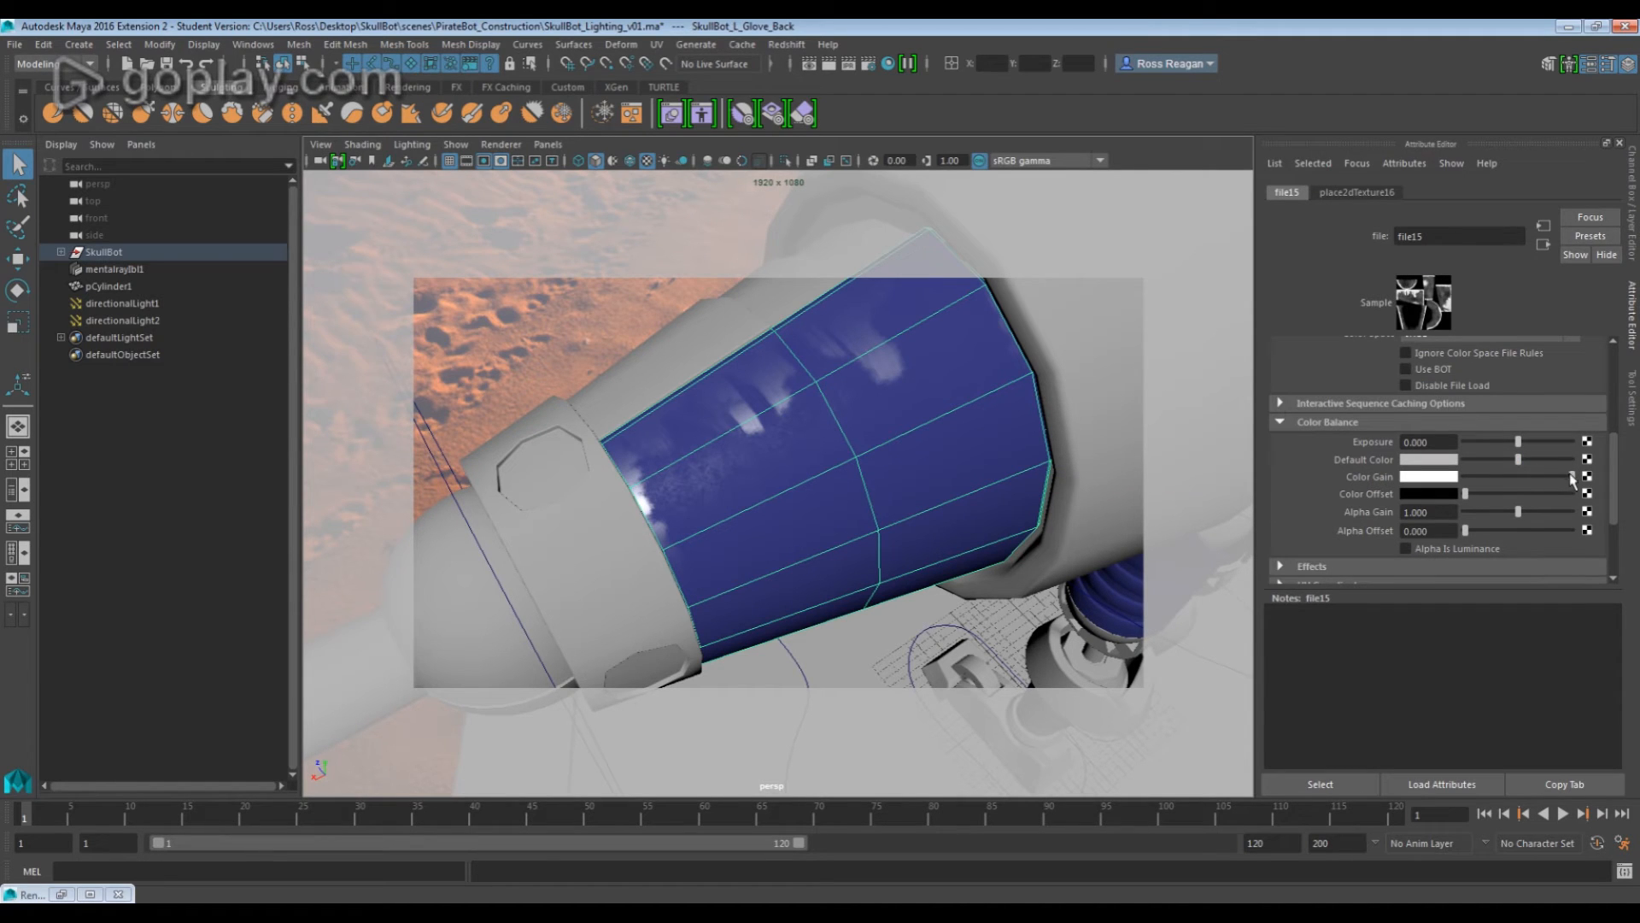
Examine the glove back's reflections from close up and from other angles, with and without smooth mesh preview
left_click_drag(889, 466, 904, 663, "alt")
left_click(900, 513)
right_click_drag(904, 663, 1025, 599, "alt")
middle_click_drag(1025, 598, 868, 586, "alt")
left_click_drag(868, 586, 1029, 538, "alt")
scroll(905, 600, "down", 5)
scroll(805, 541, "up", 5)
key("3")
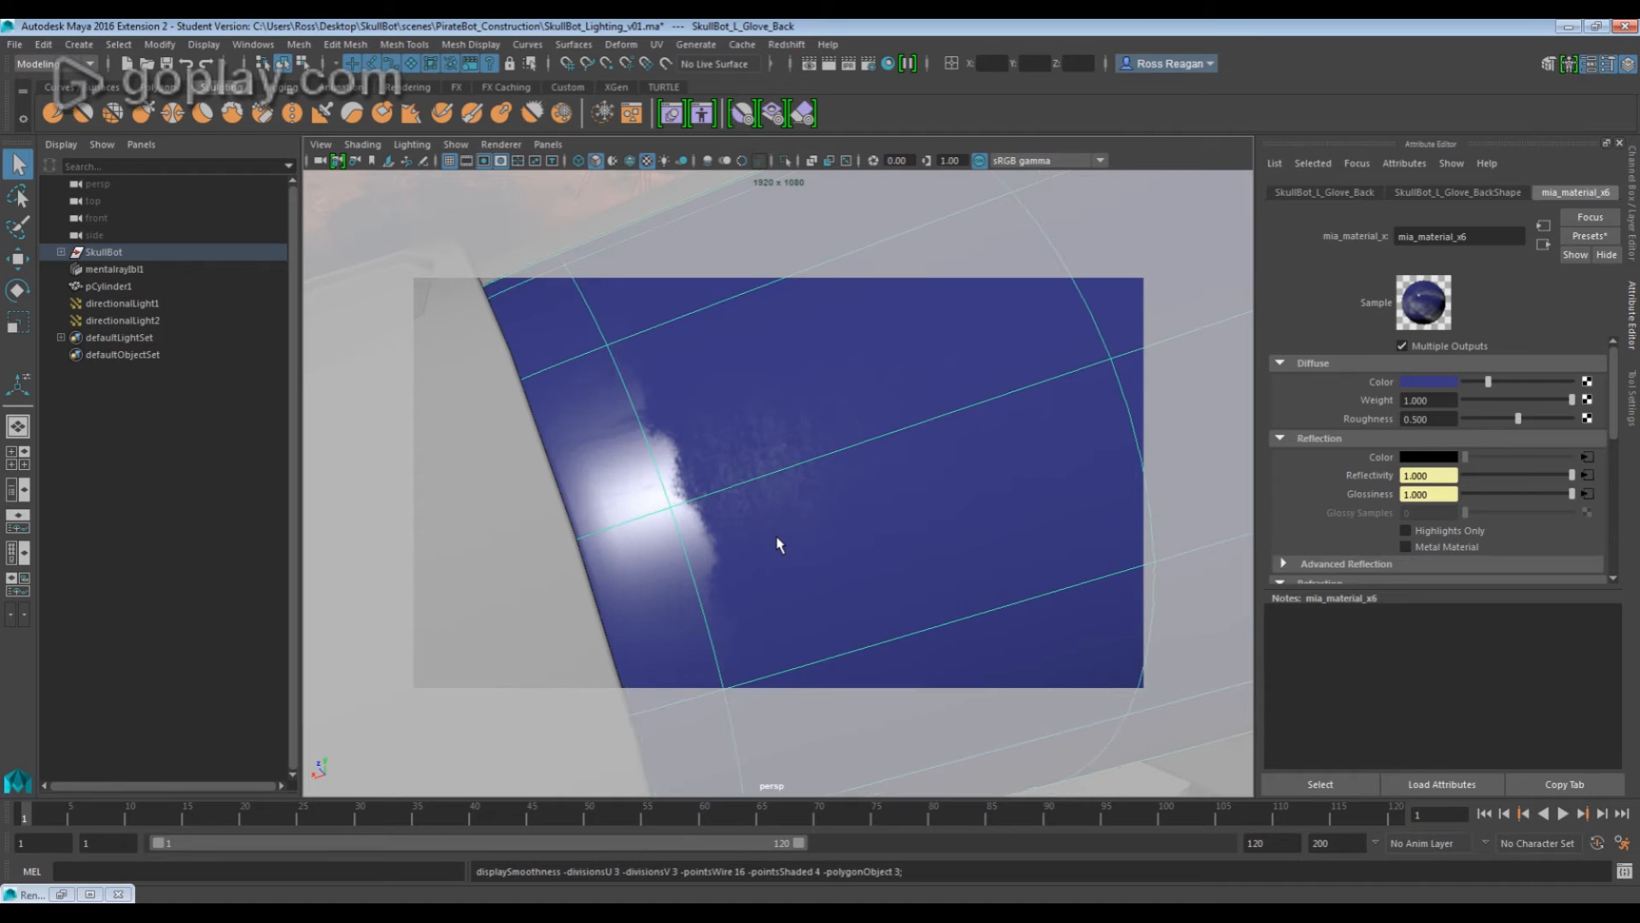
key("1")
scroll(785, 537, "down", 5)
left_click_drag(885, 698, 922, 366, "alt")
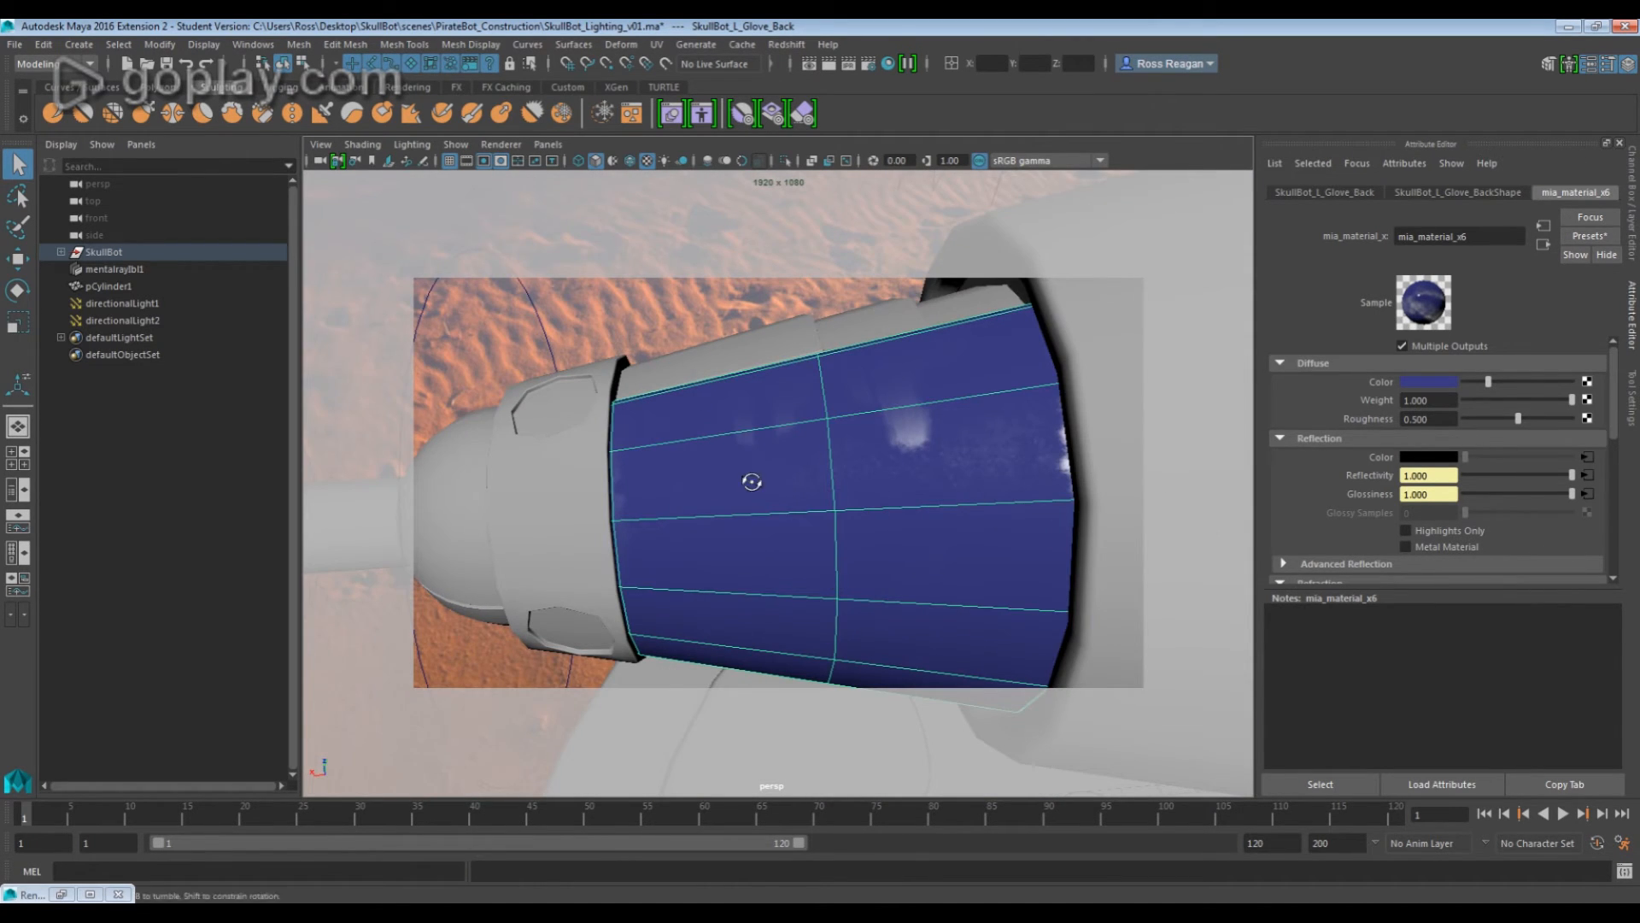
Turn on smooth mesh preview for the glove back and render the framed view with mental ray
left_click_drag(751, 476, 646, 327, "alt")
middle_click_drag(700, 329, 653, 312, "alt")
key("3")
left_click(659, 325)
left_click_drag(659, 325, 735, 394, "alt")
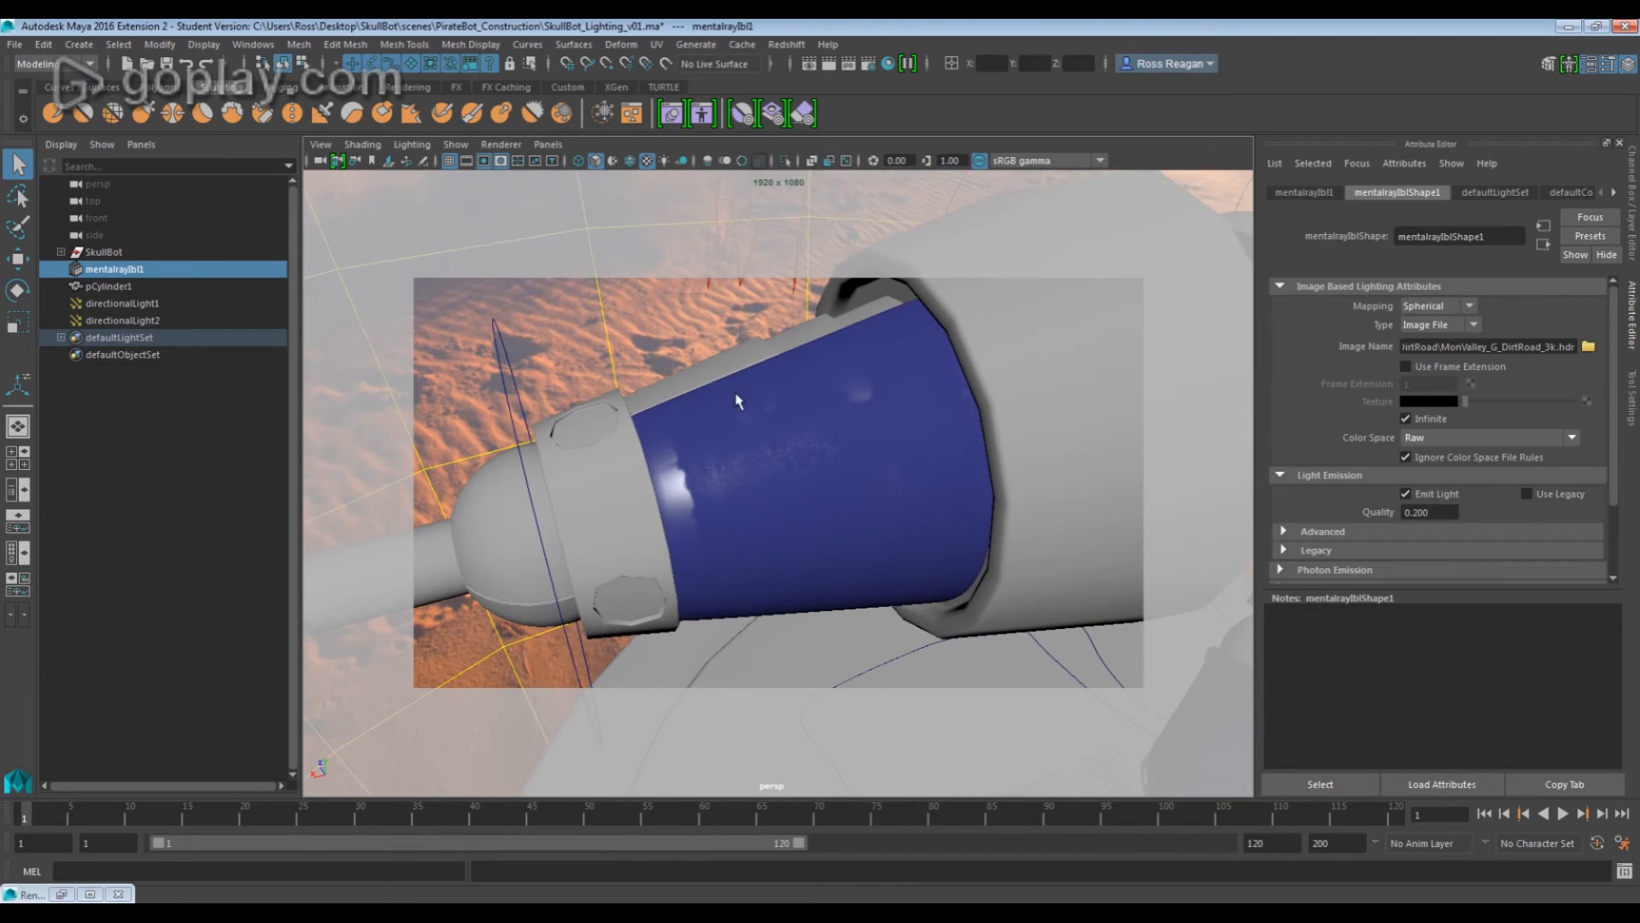
left_click(824, 65)
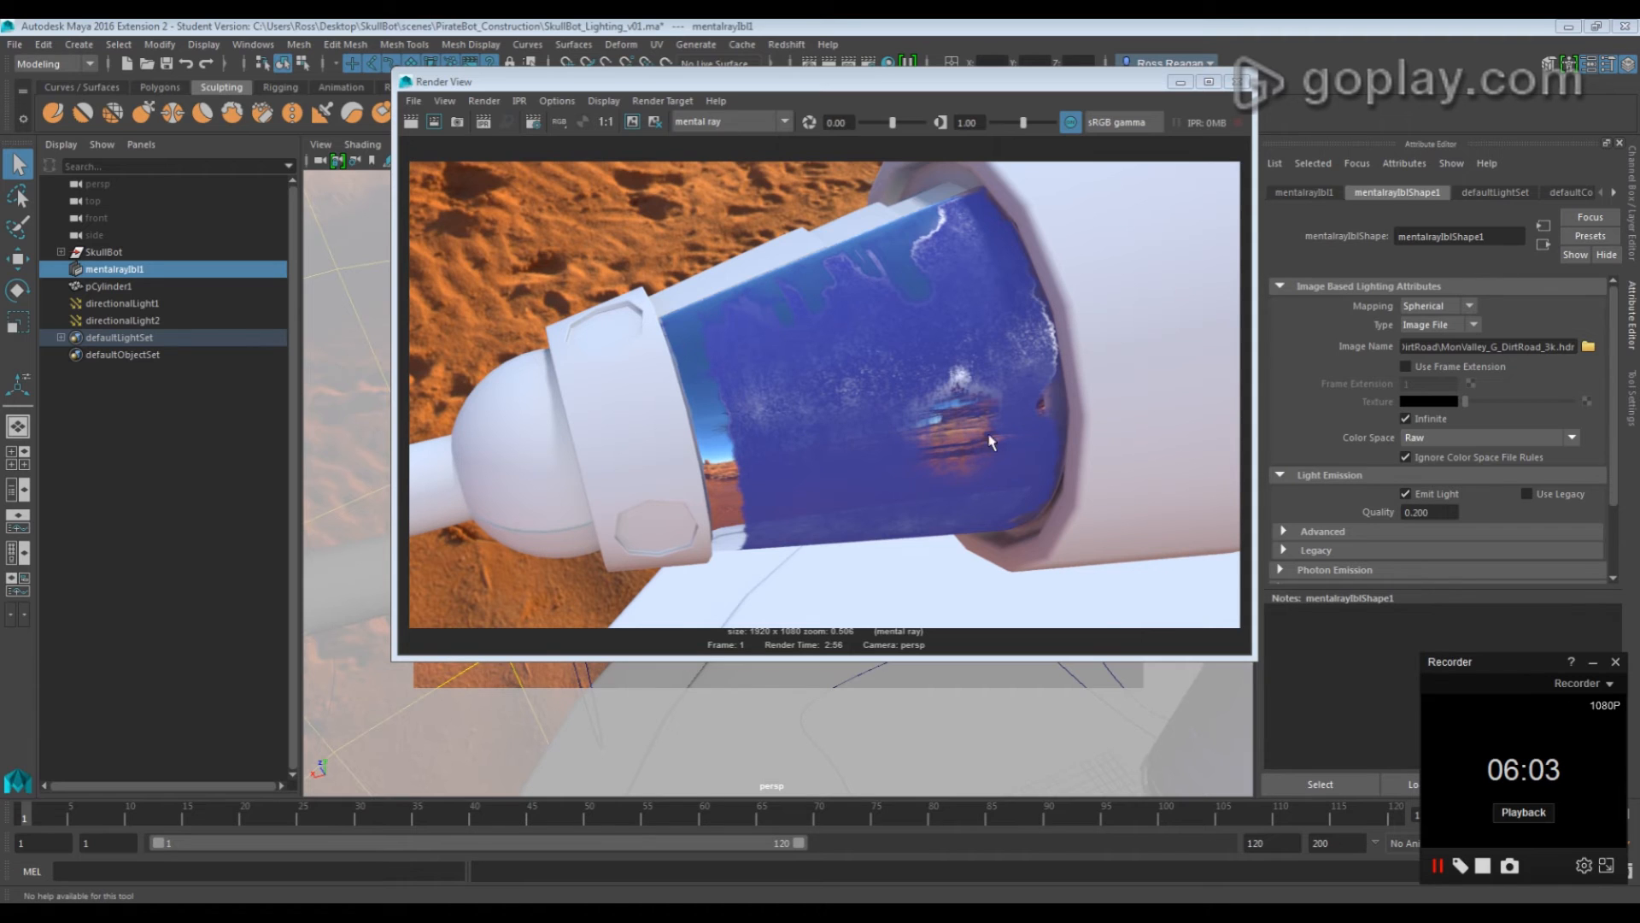
left_click_drag(912, 81, 690, 503)
Reselect the glove back and darken the color gain of its reflection color map to light grey
left_click(739, 412)
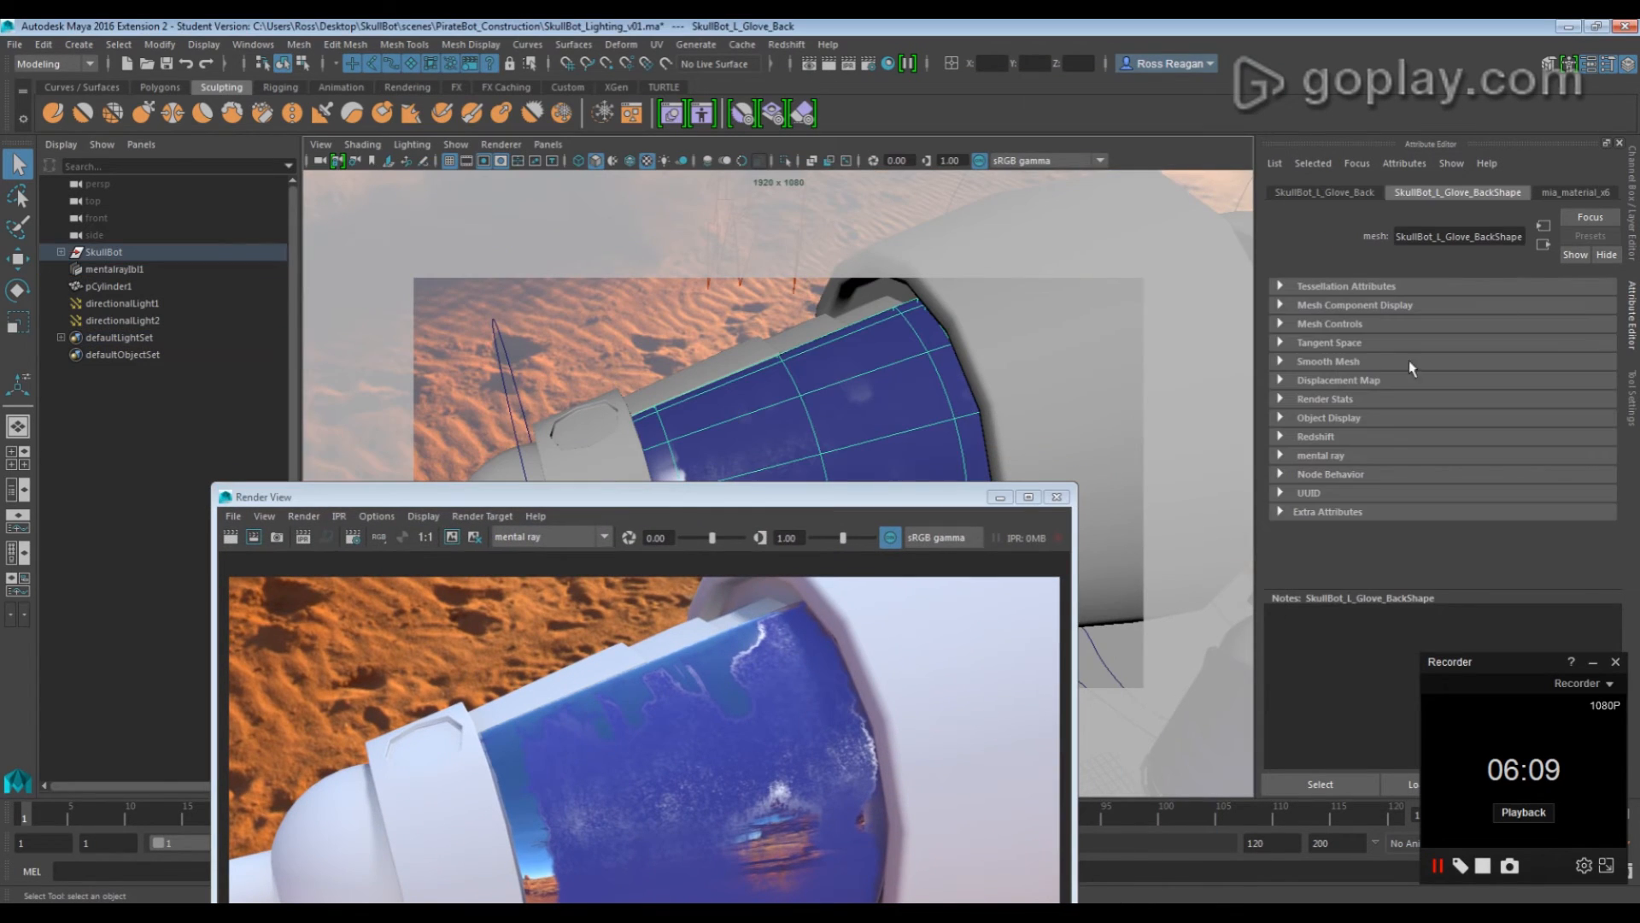
left_click(1613, 193)
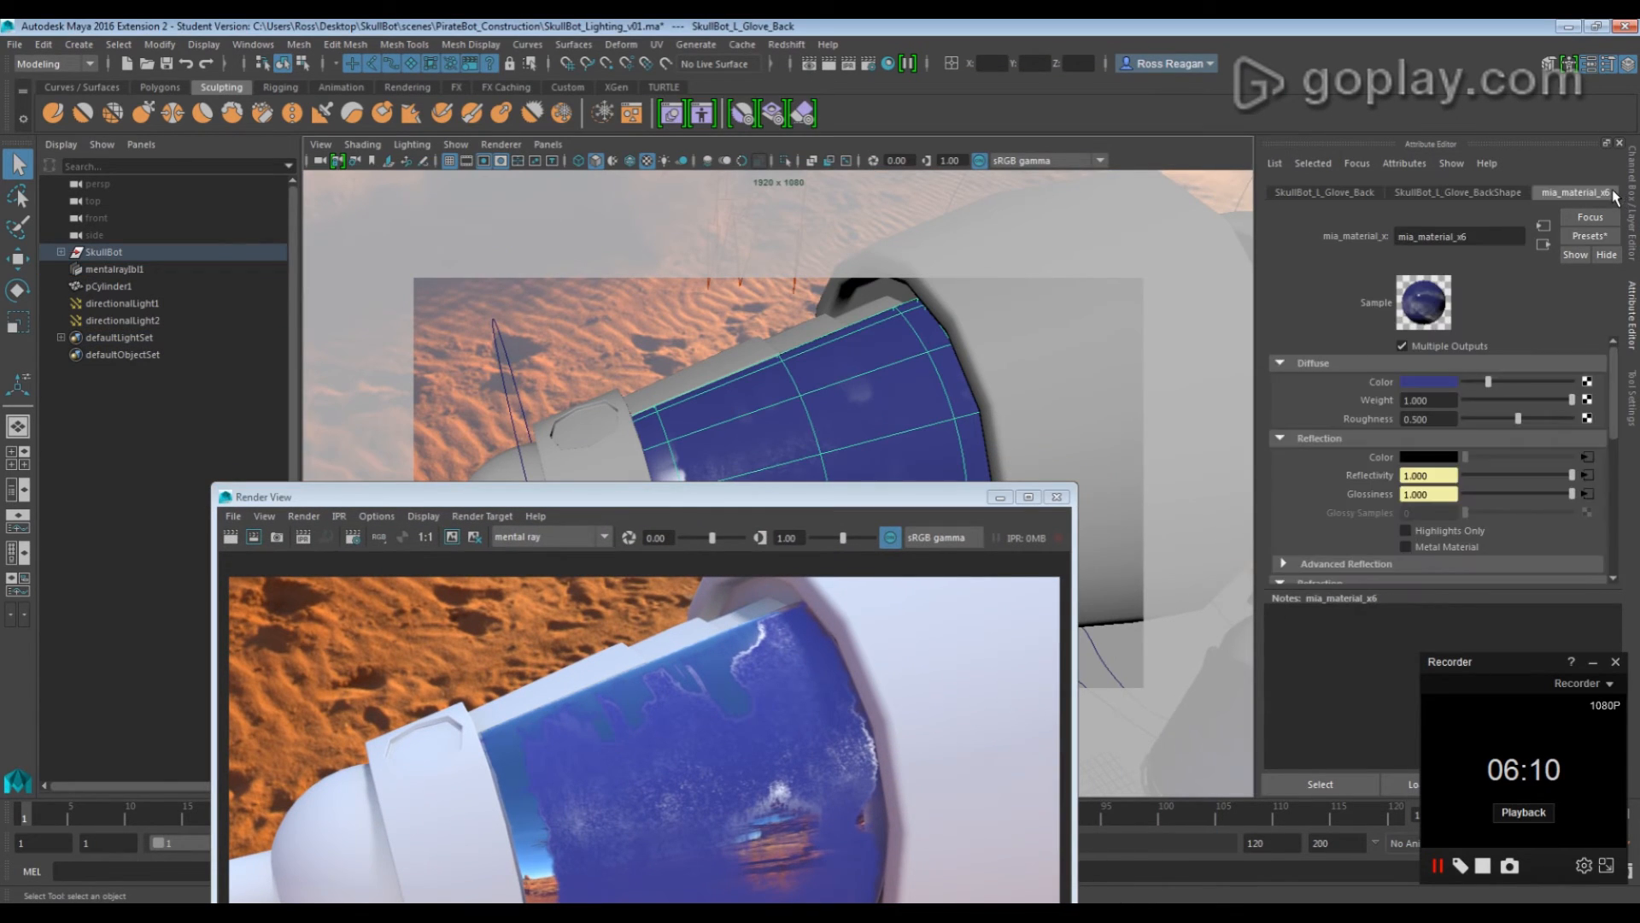
left_click(1593, 457)
left_click_drag(1562, 475, 1535, 483)
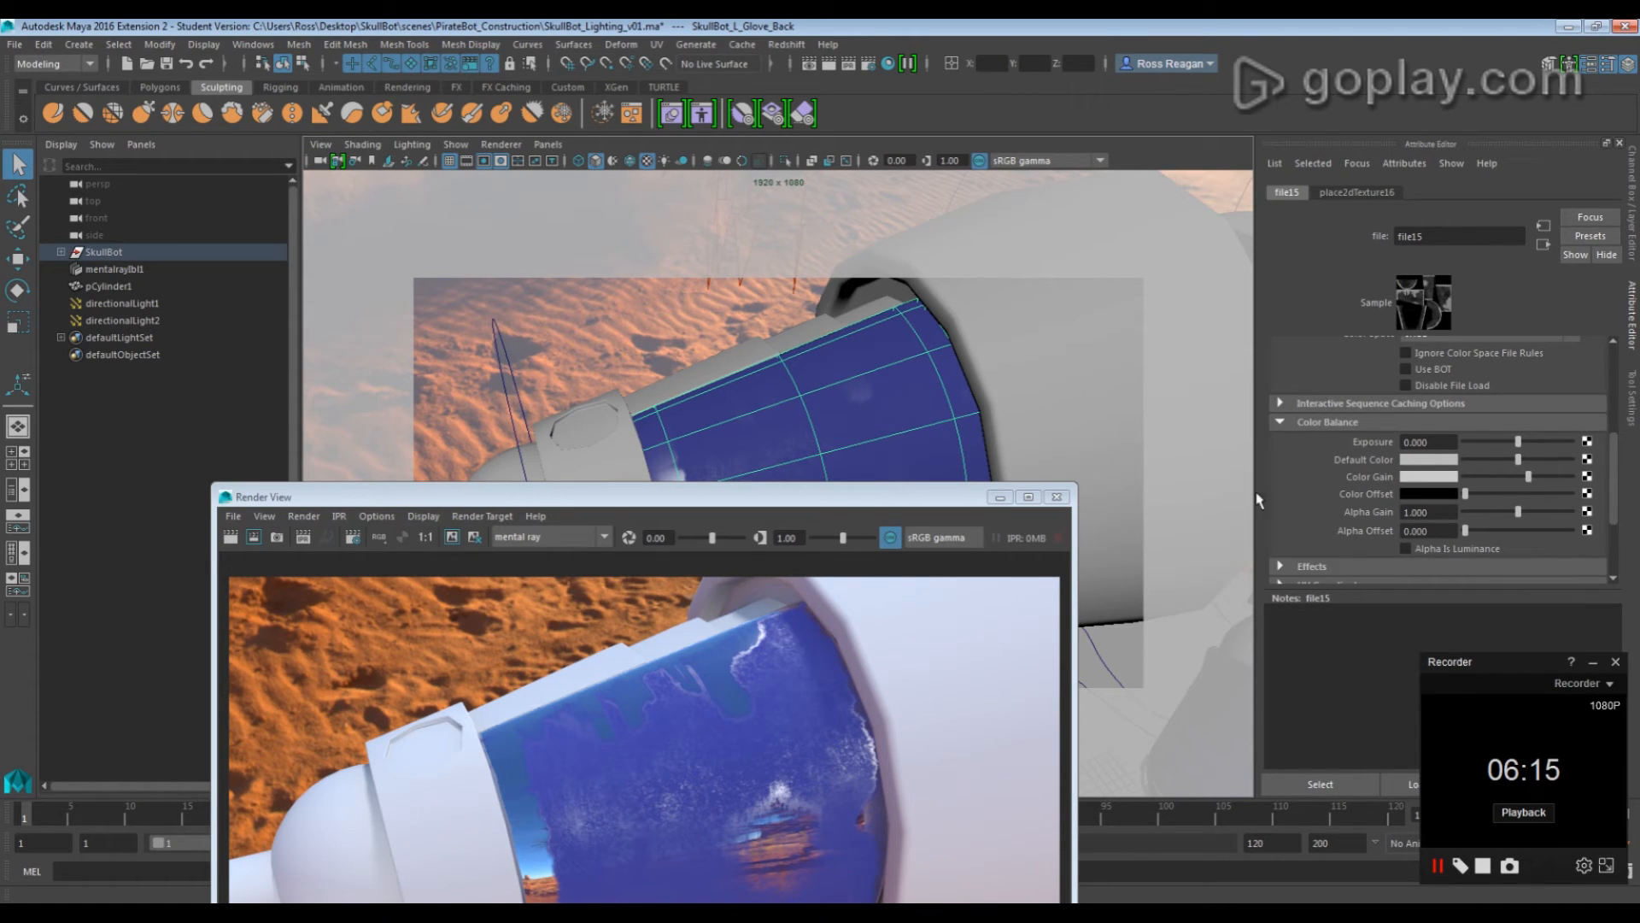
Darken the color gain of the glove's reflectivity and glossiness maps to a similar light grey
left_click(889, 469)
left_click(1586, 474)
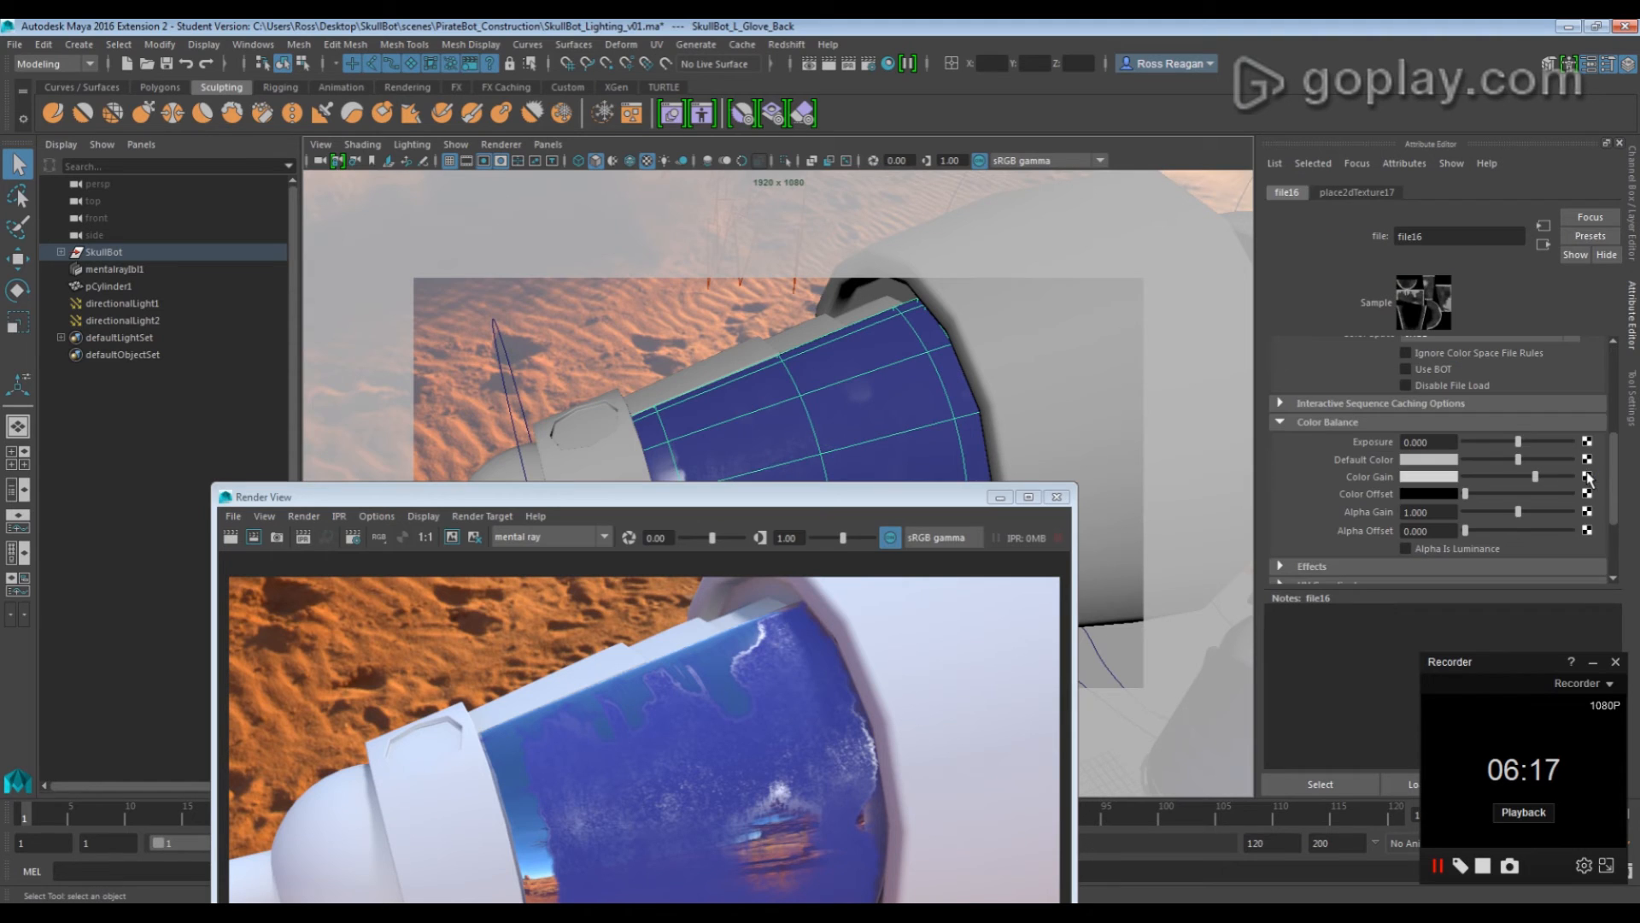
left_click_drag(1511, 478, 1512, 478)
left_click(931, 395)
left_click(1586, 493)
Re-render only a tall region over the blue glove panel's edge beside the white cuff
left_click_drag(906, 500, 1081, 109)
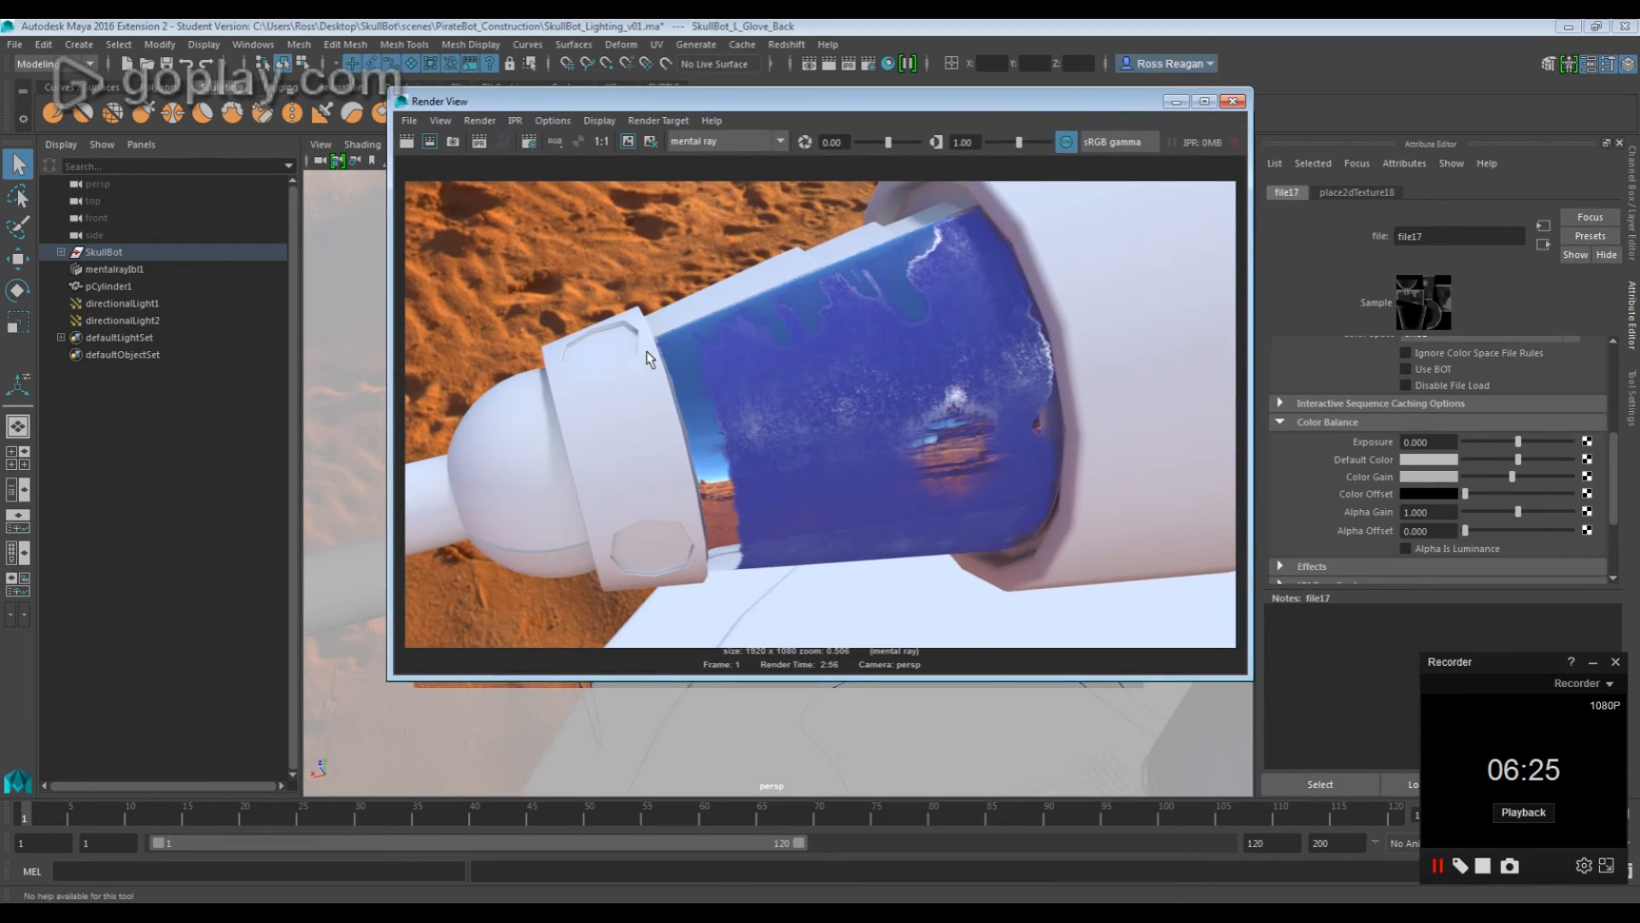
left_click_drag(641, 306, 776, 620)
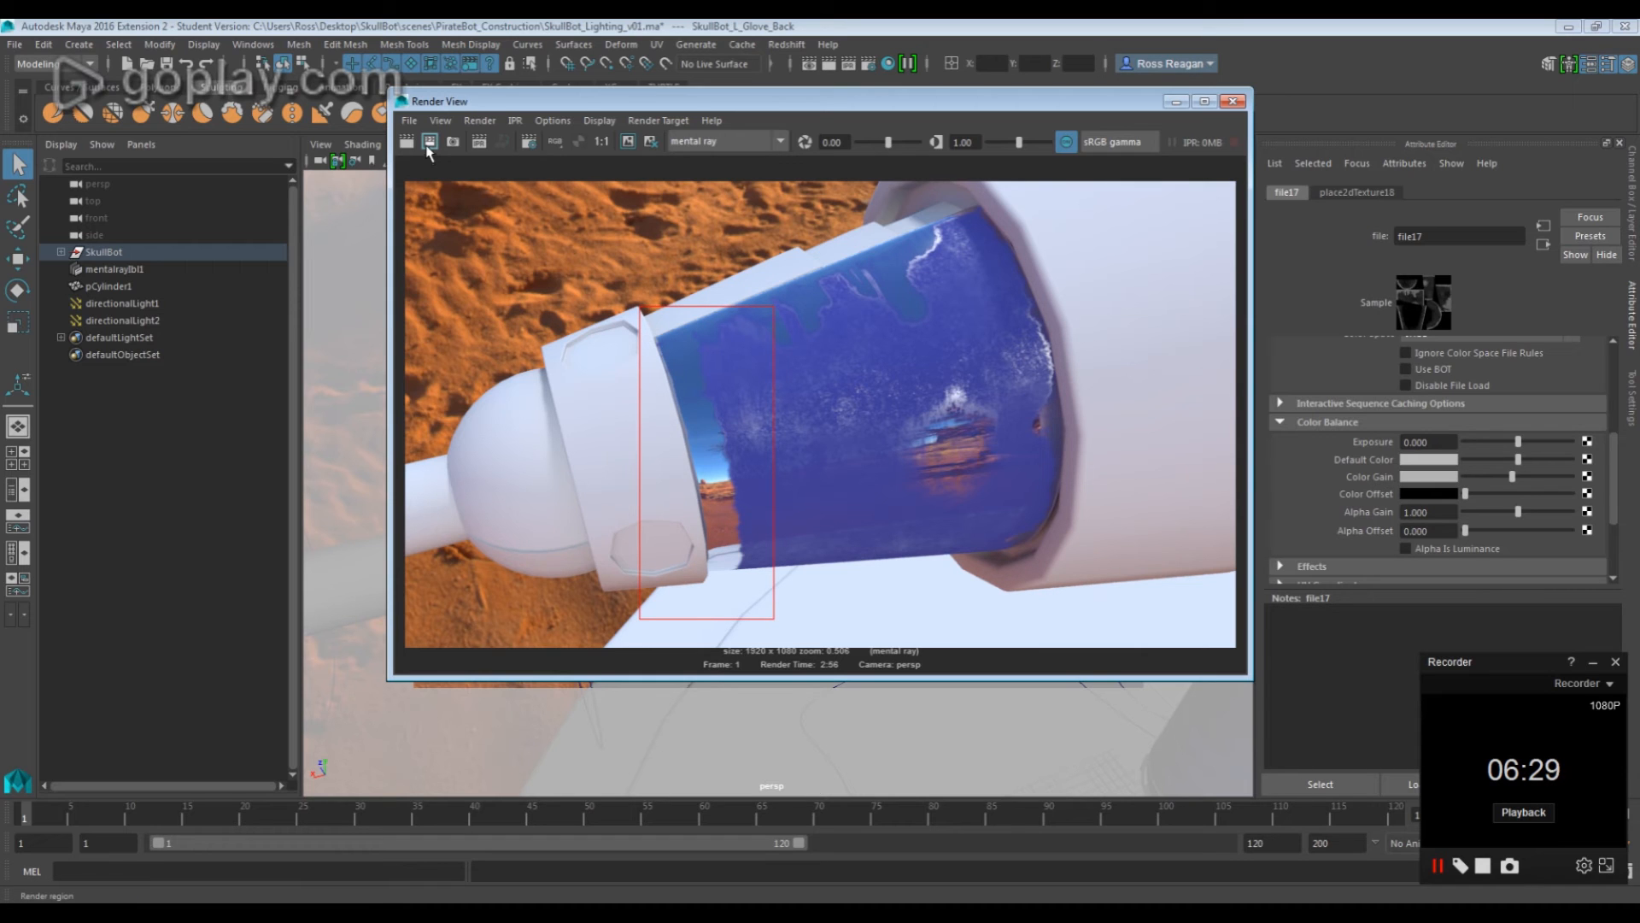
left_click(428, 142)
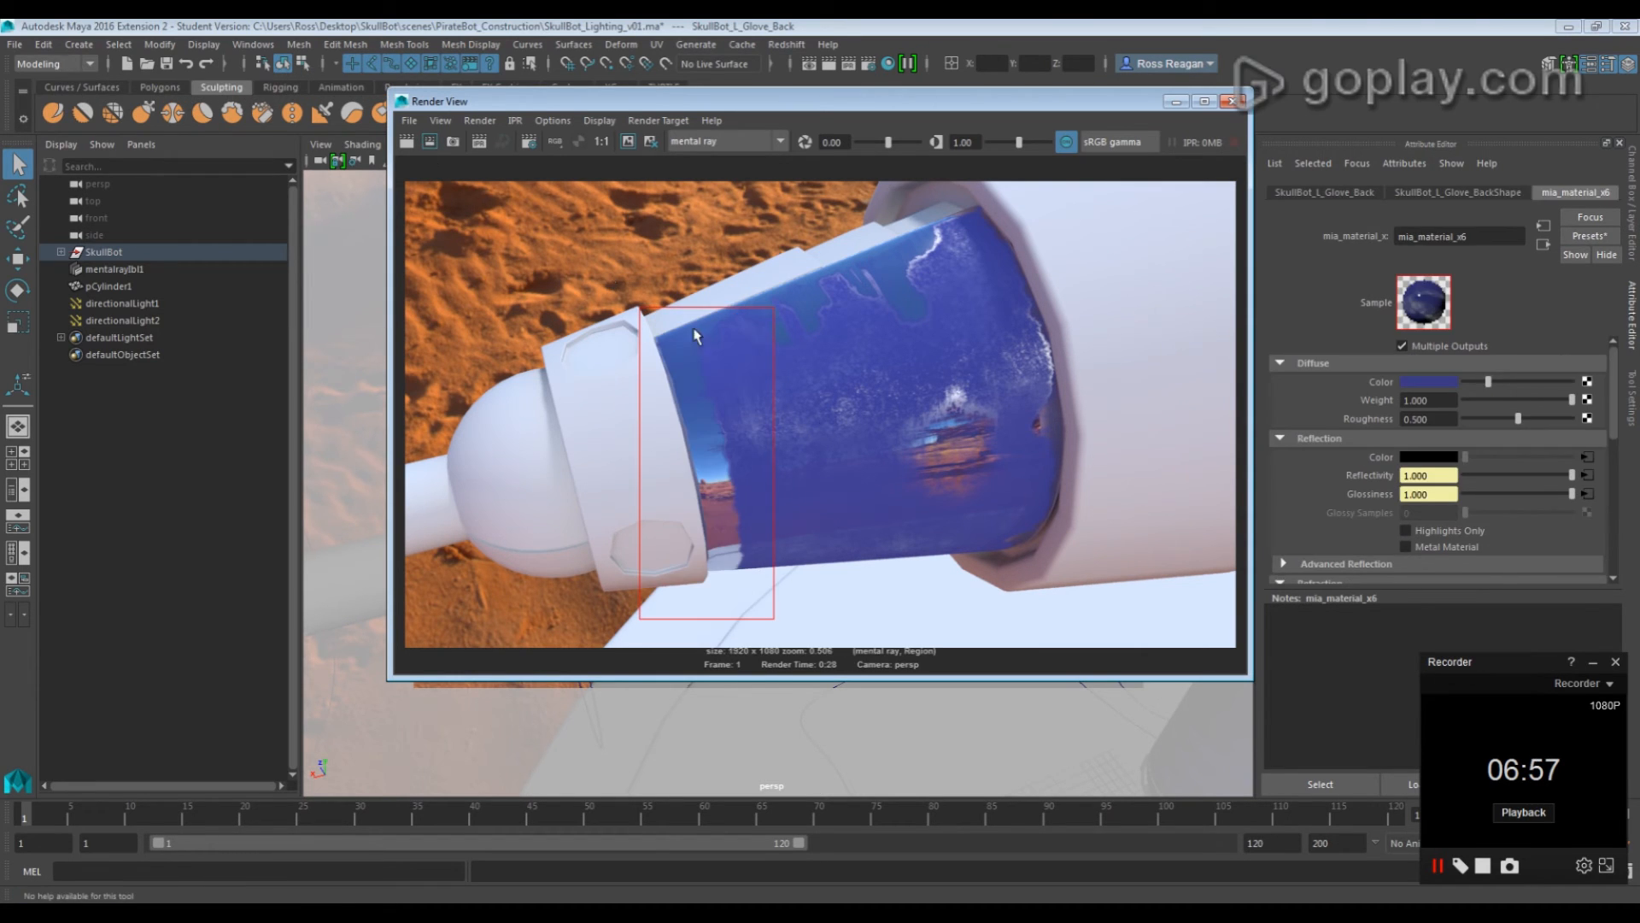
Darken the reflectivity map's color gain further to mid grey, clear the render region and minimize the Render View
left_click(1589, 476)
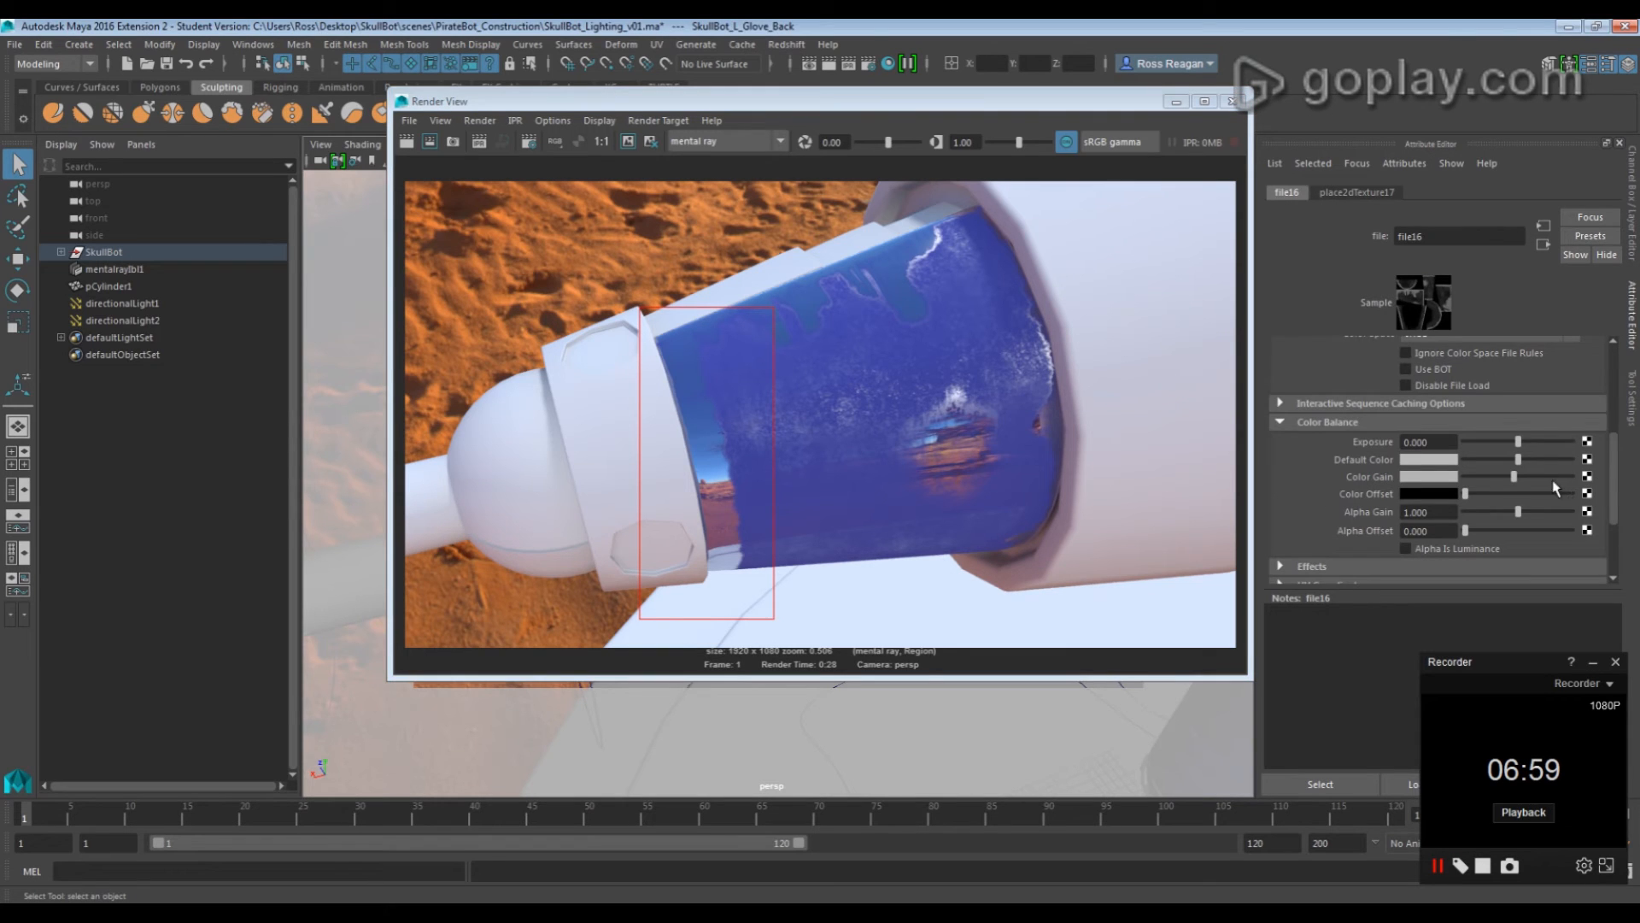
left_click_drag(1519, 479, 1490, 480)
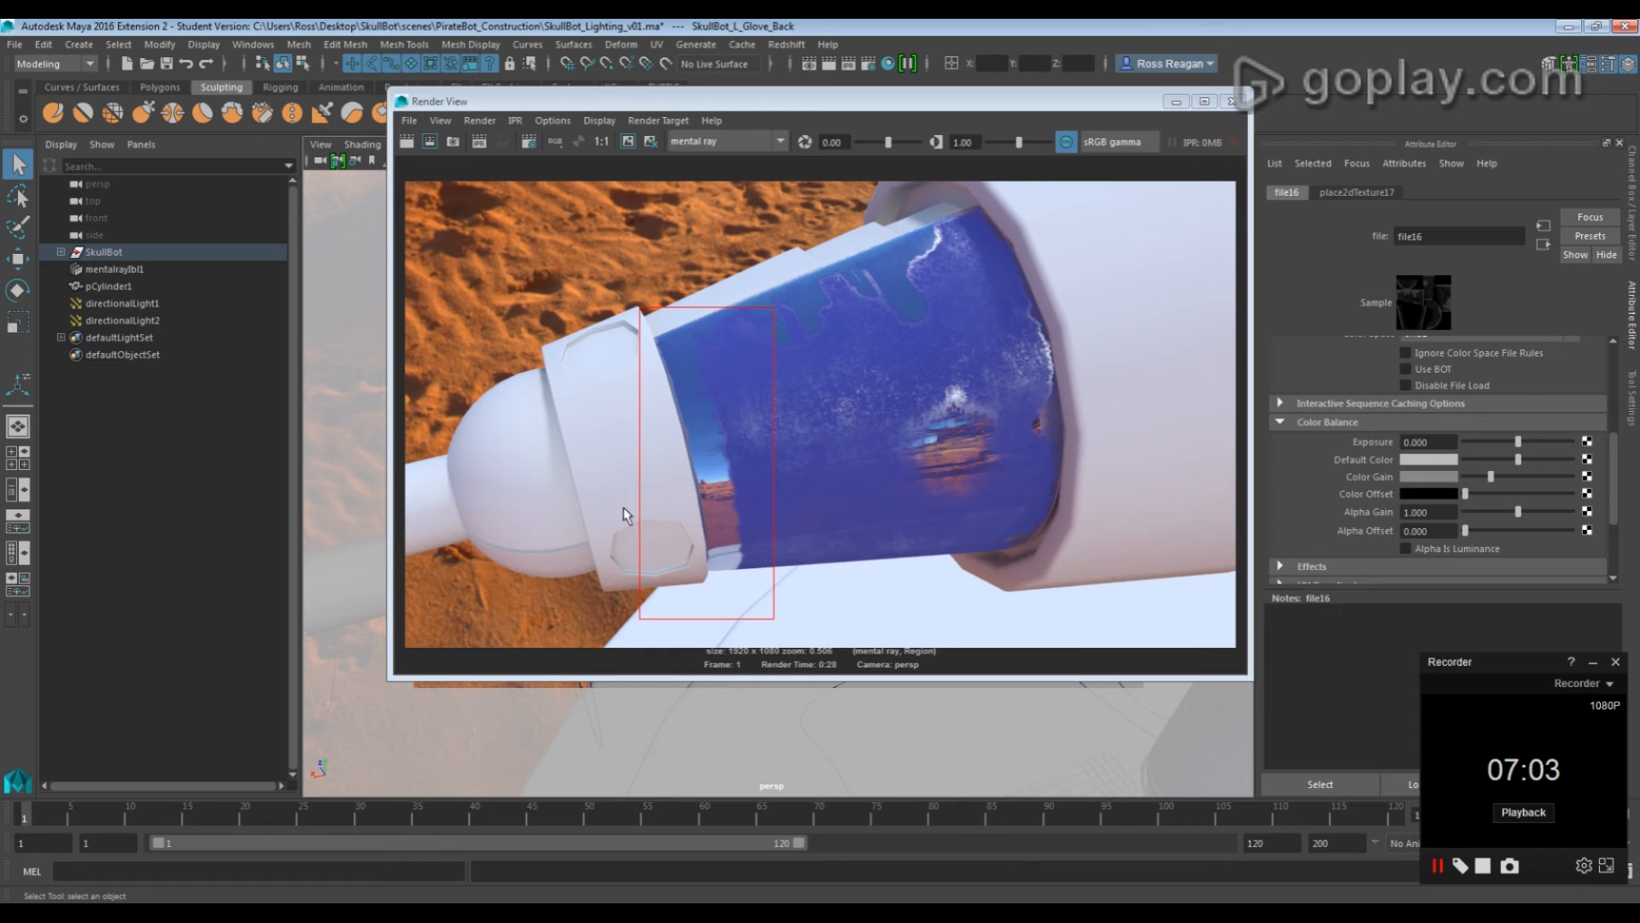
scroll(699, 535, "up", 5)
scroll(682, 526, "down", 5)
scroll(680, 527, "down", 2)
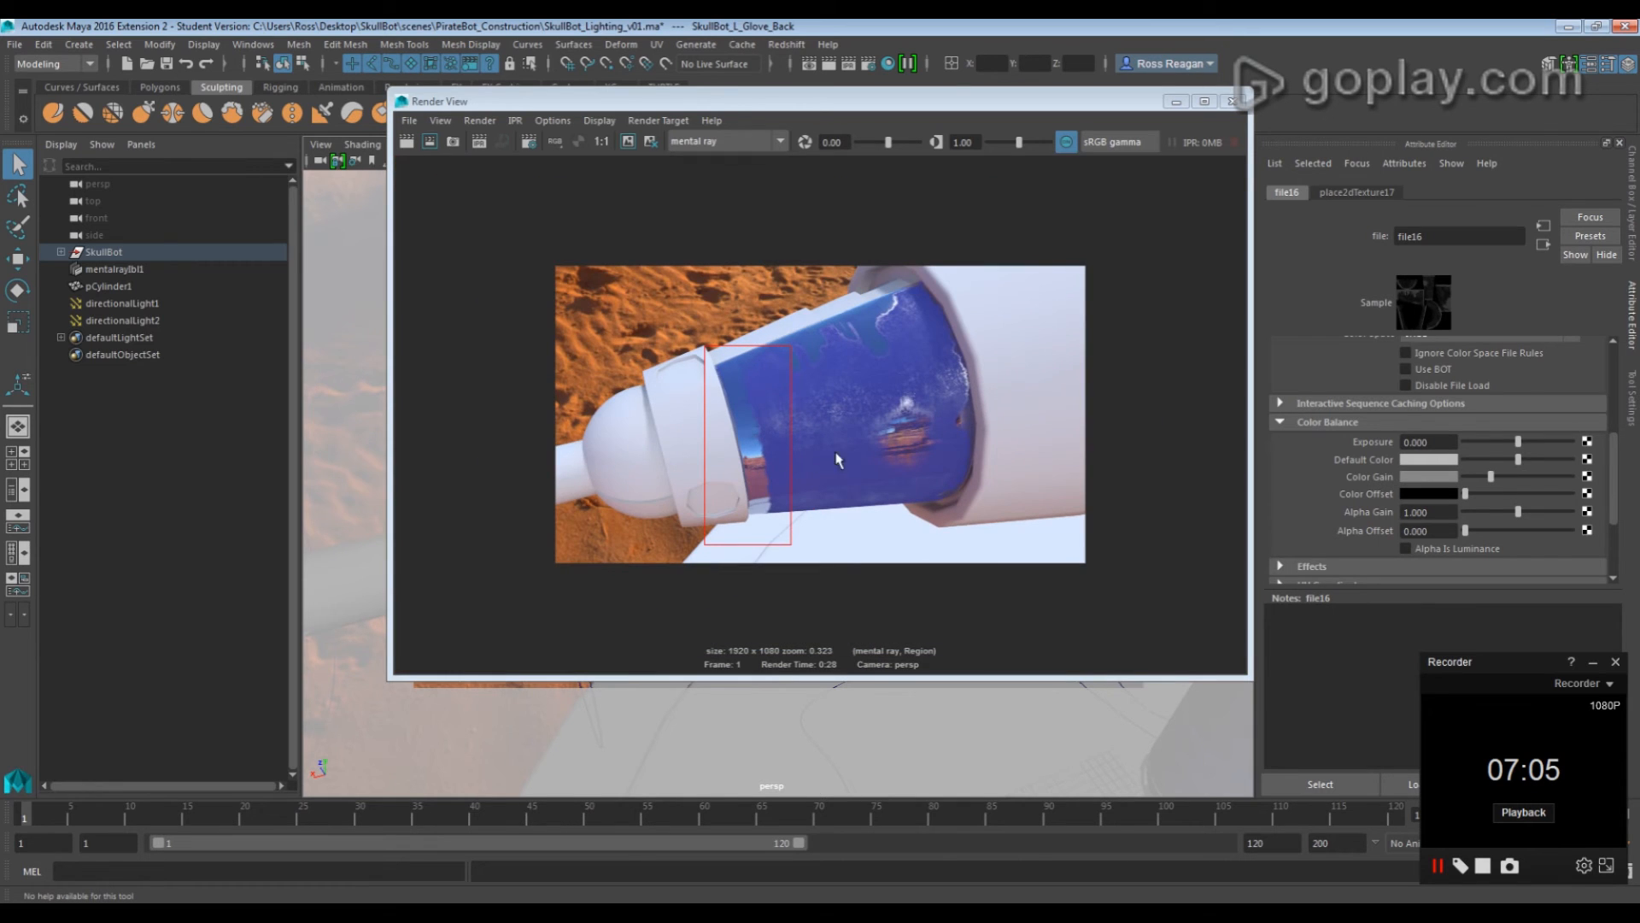
left_click(872, 411)
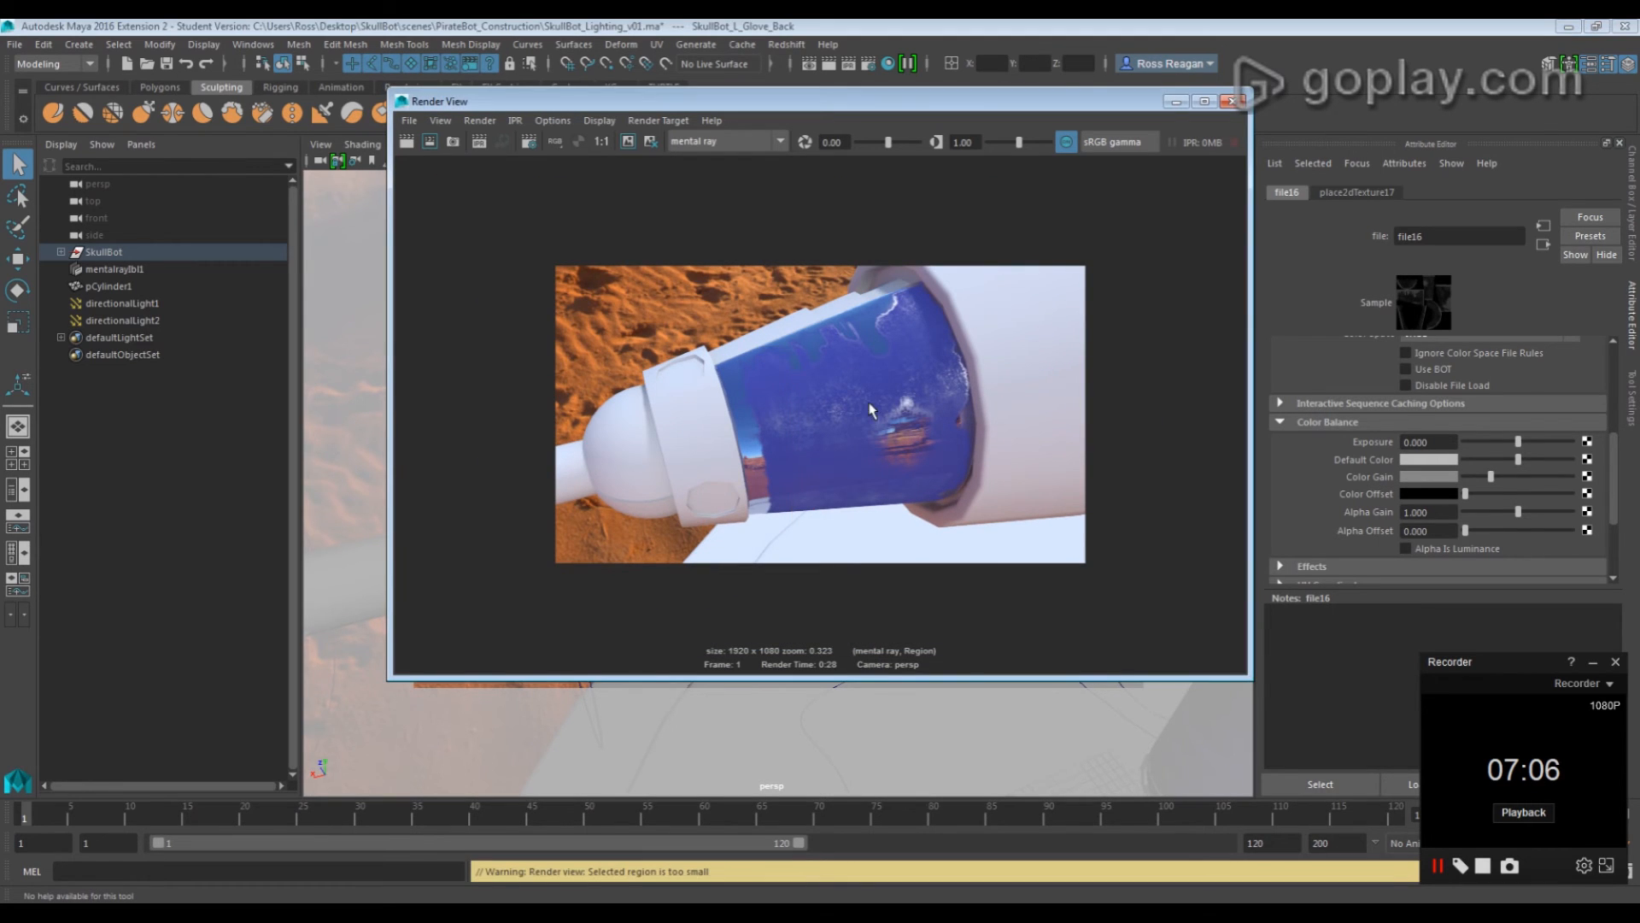
left_click(1176, 101)
Select the black ribbed rubber torso and review the attributes of its mia_material_x rubber material
scroll(759, 466, "down", 5)
left_click_drag(757, 465, 957, 435, "alt")
middle_click_drag(751, 470, 846, 474, "alt")
right_click_drag(888, 478, 842, 491, "alt")
mouse_move(842, 492)
left_mouse_down("alt")
mouse_move(1029, 468)
mouse_move(813, 491)
left_mouse_up("alt")
right_click_drag(701, 492, 1008, 530, "alt")
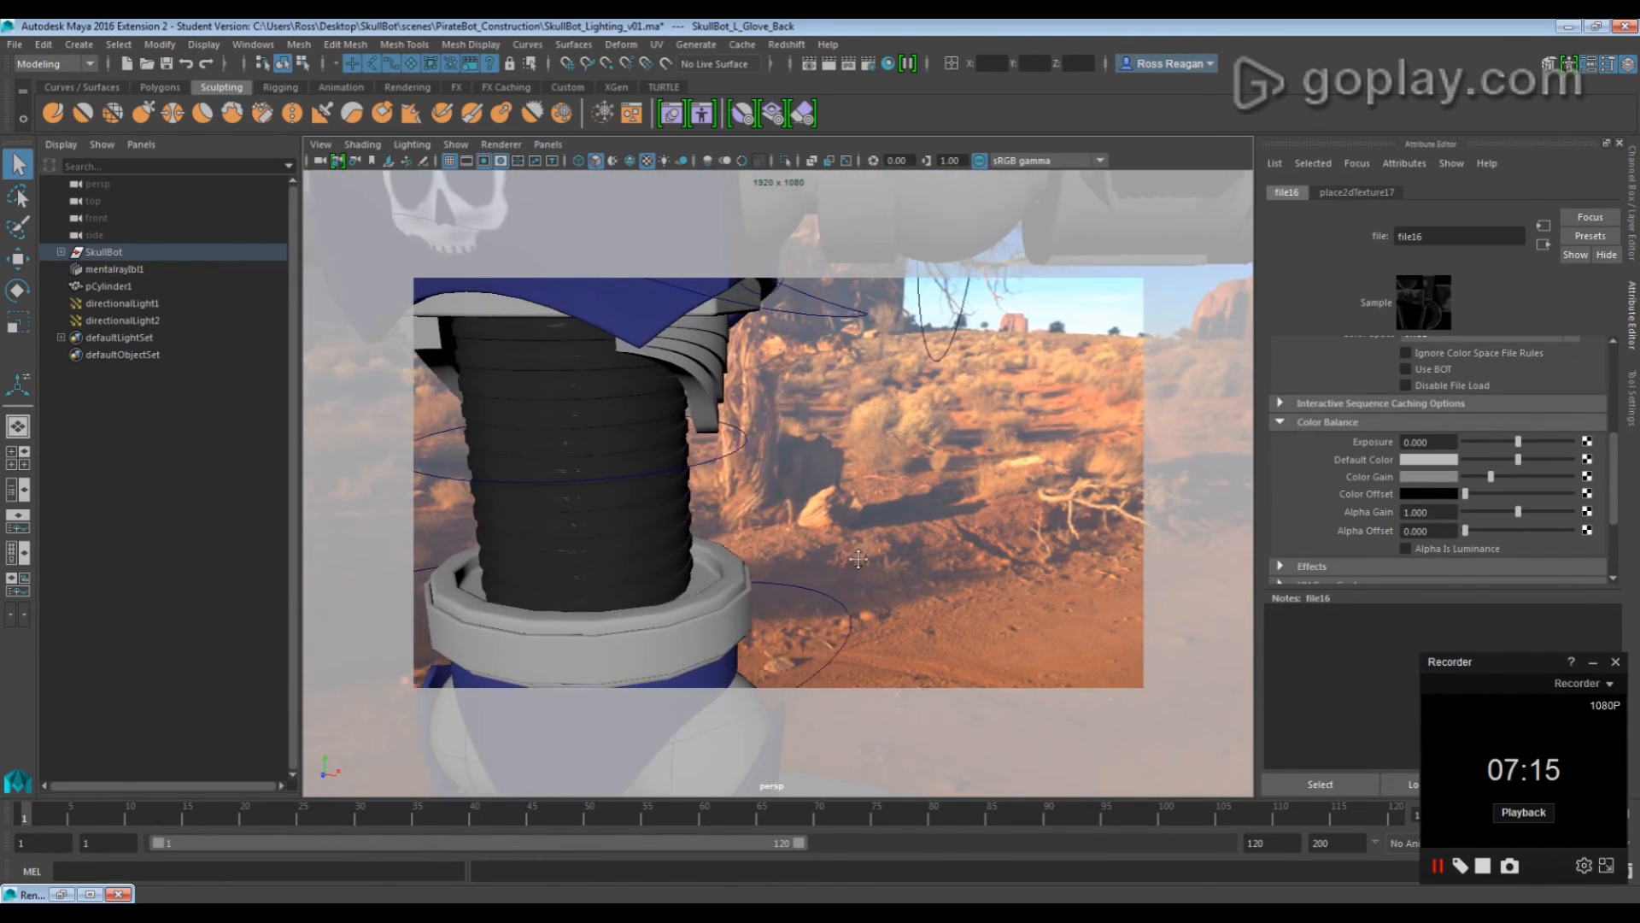
middle_click_drag(825, 542, 1011, 579, "alt")
left_click_drag(1011, 579, 889, 577, "alt")
left_click(838, 584)
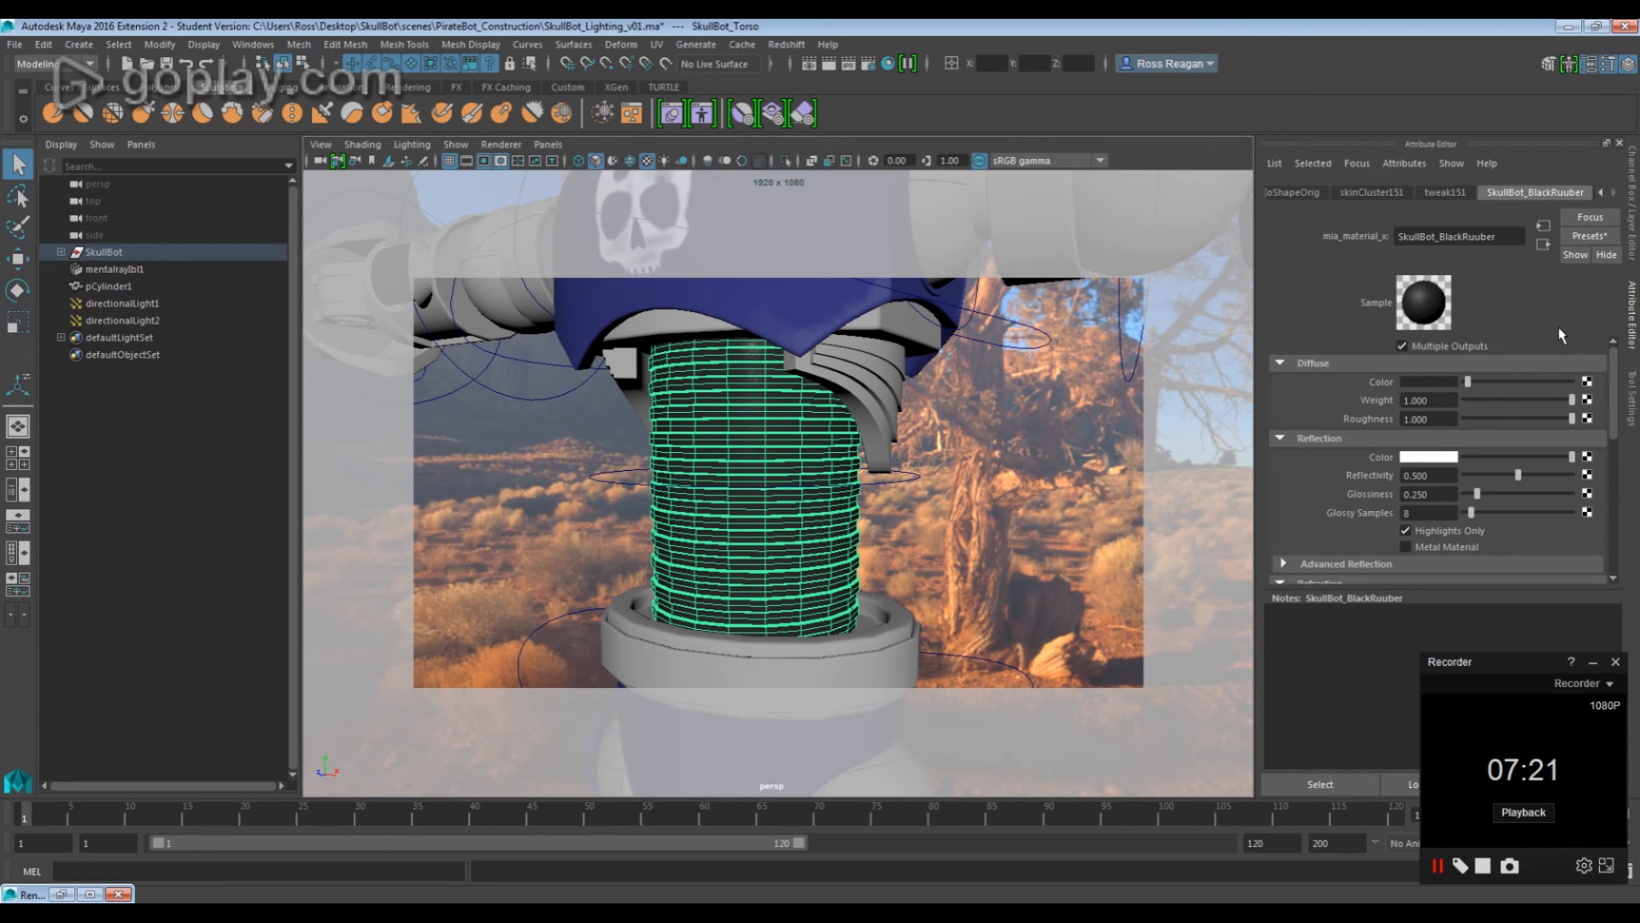
scroll(1323, 450, "down", 3)
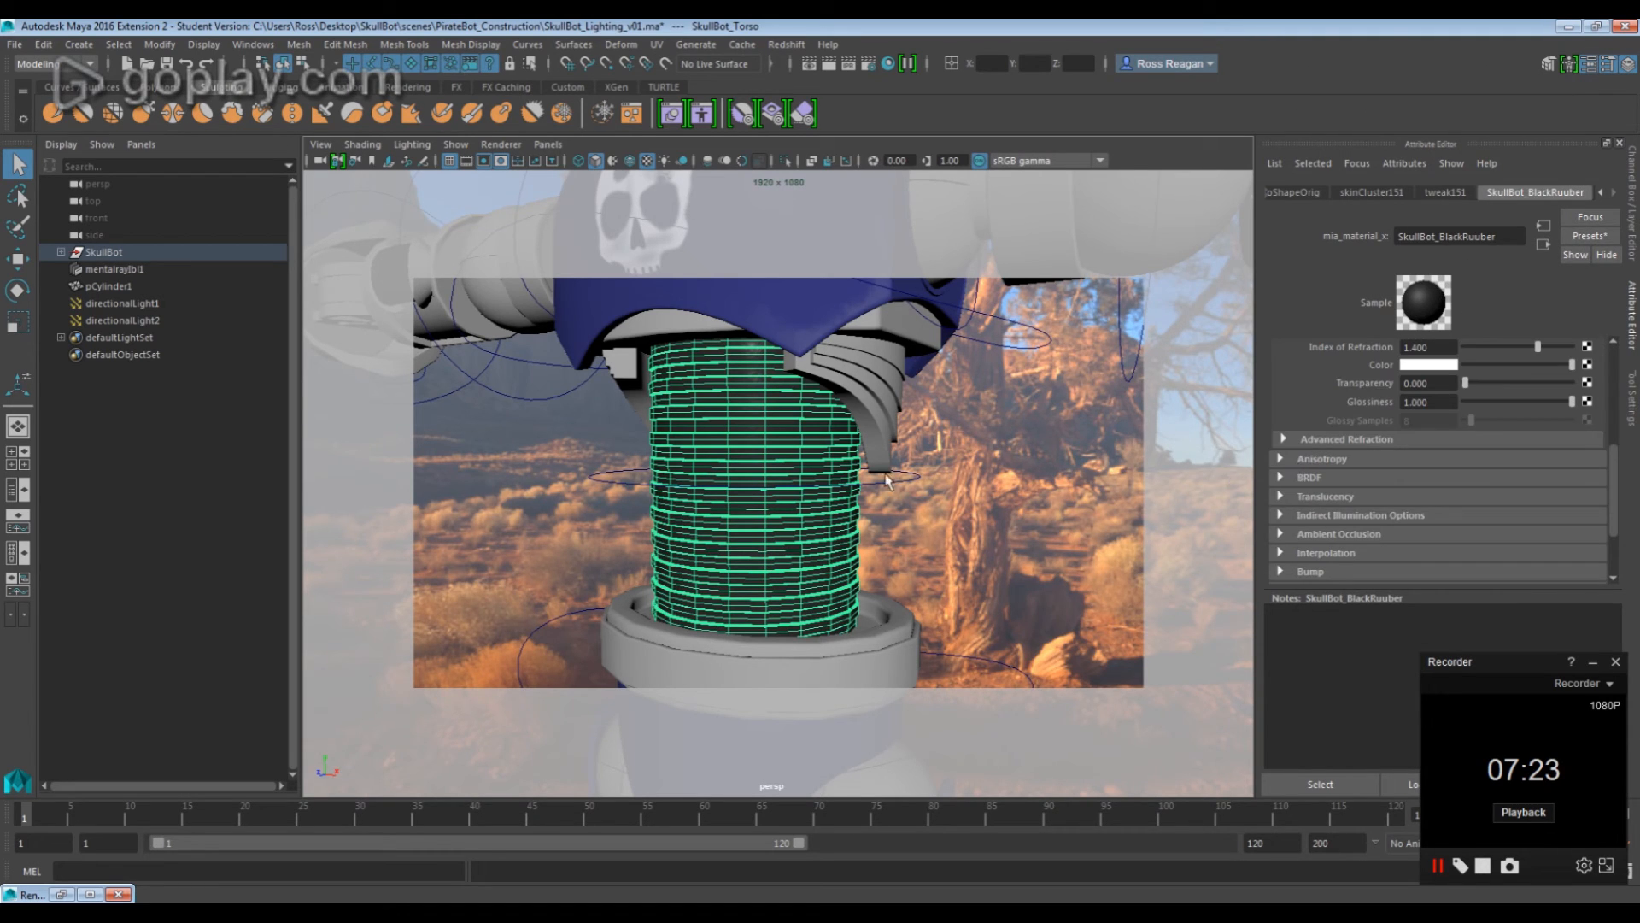
Deselect the torso and examine the whole robot against the desert background, from head to feet
left_click(1120, 538)
scroll(945, 559, "up", 5)
scroll(751, 336, "down", 10)
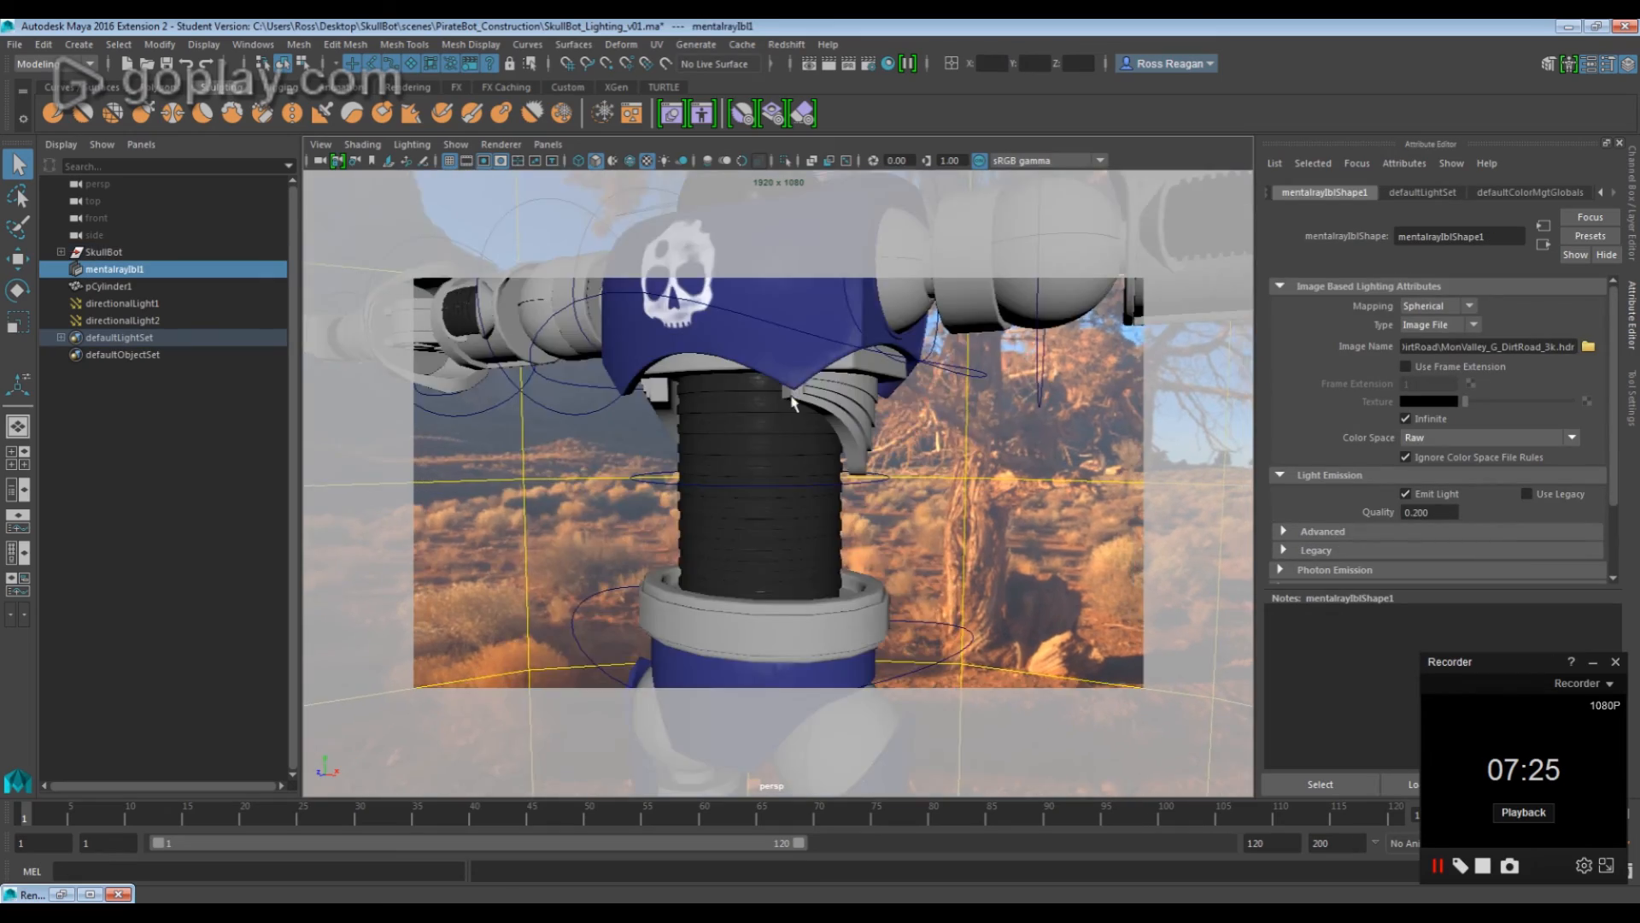
left_click_drag(791, 399, 802, 502, "alt")
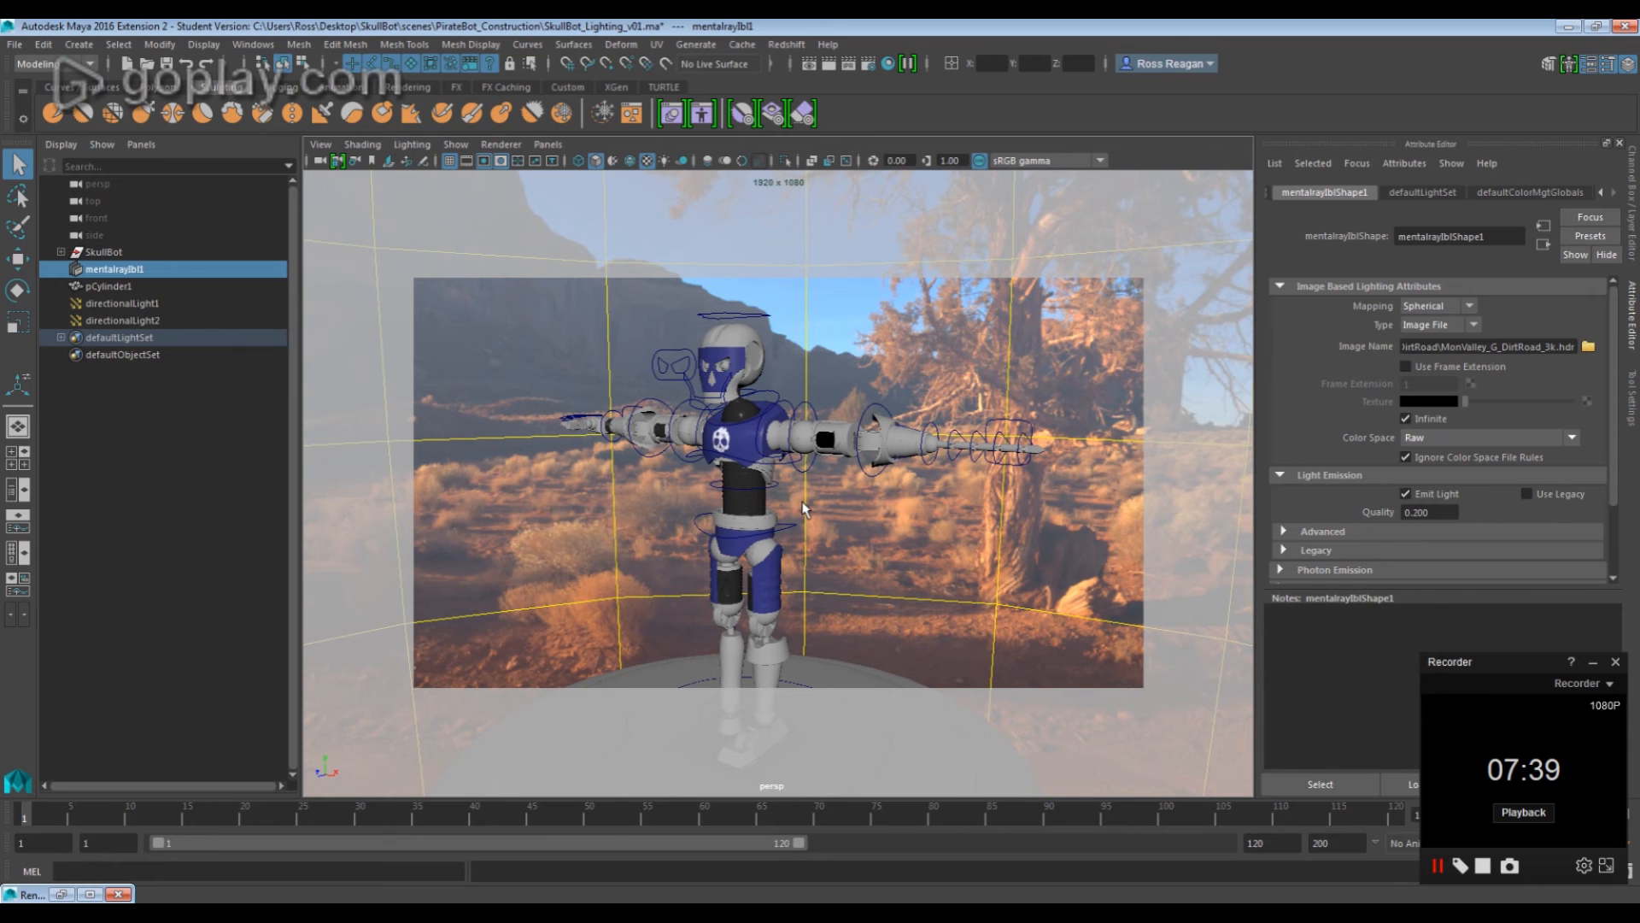
middle_click_drag(803, 509, 820, 502, "alt")
scroll(822, 508, "up", 4)
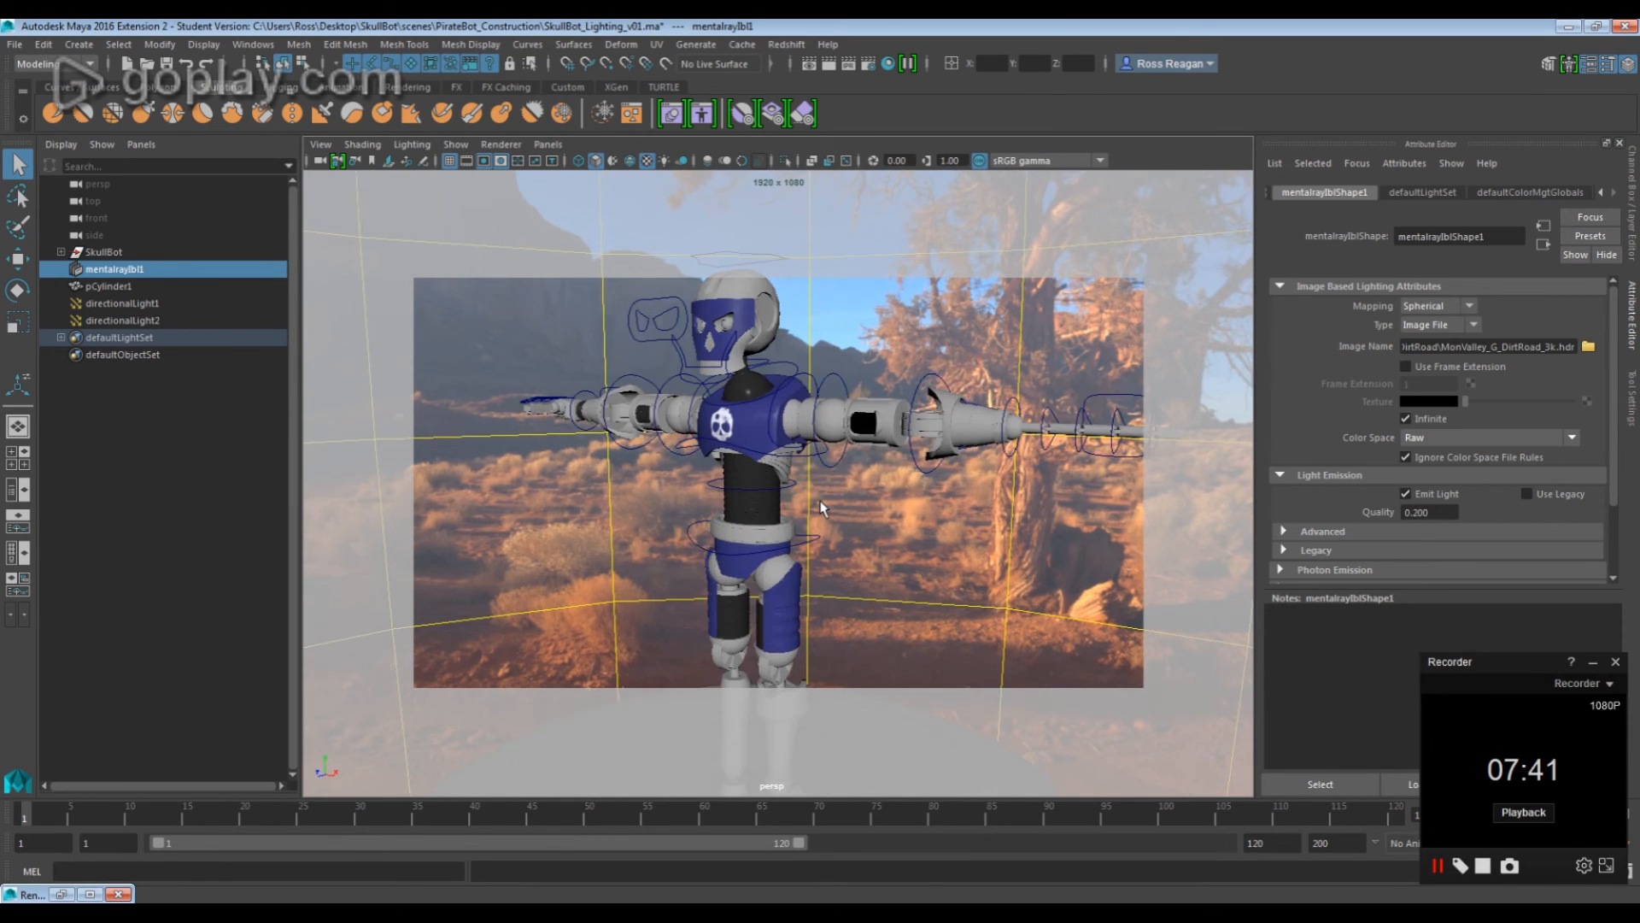
mouse_move(828, 572)
left_mouse_down("alt")
mouse_move(897, 527)
mouse_move(827, 562)
left_mouse_up("alt")
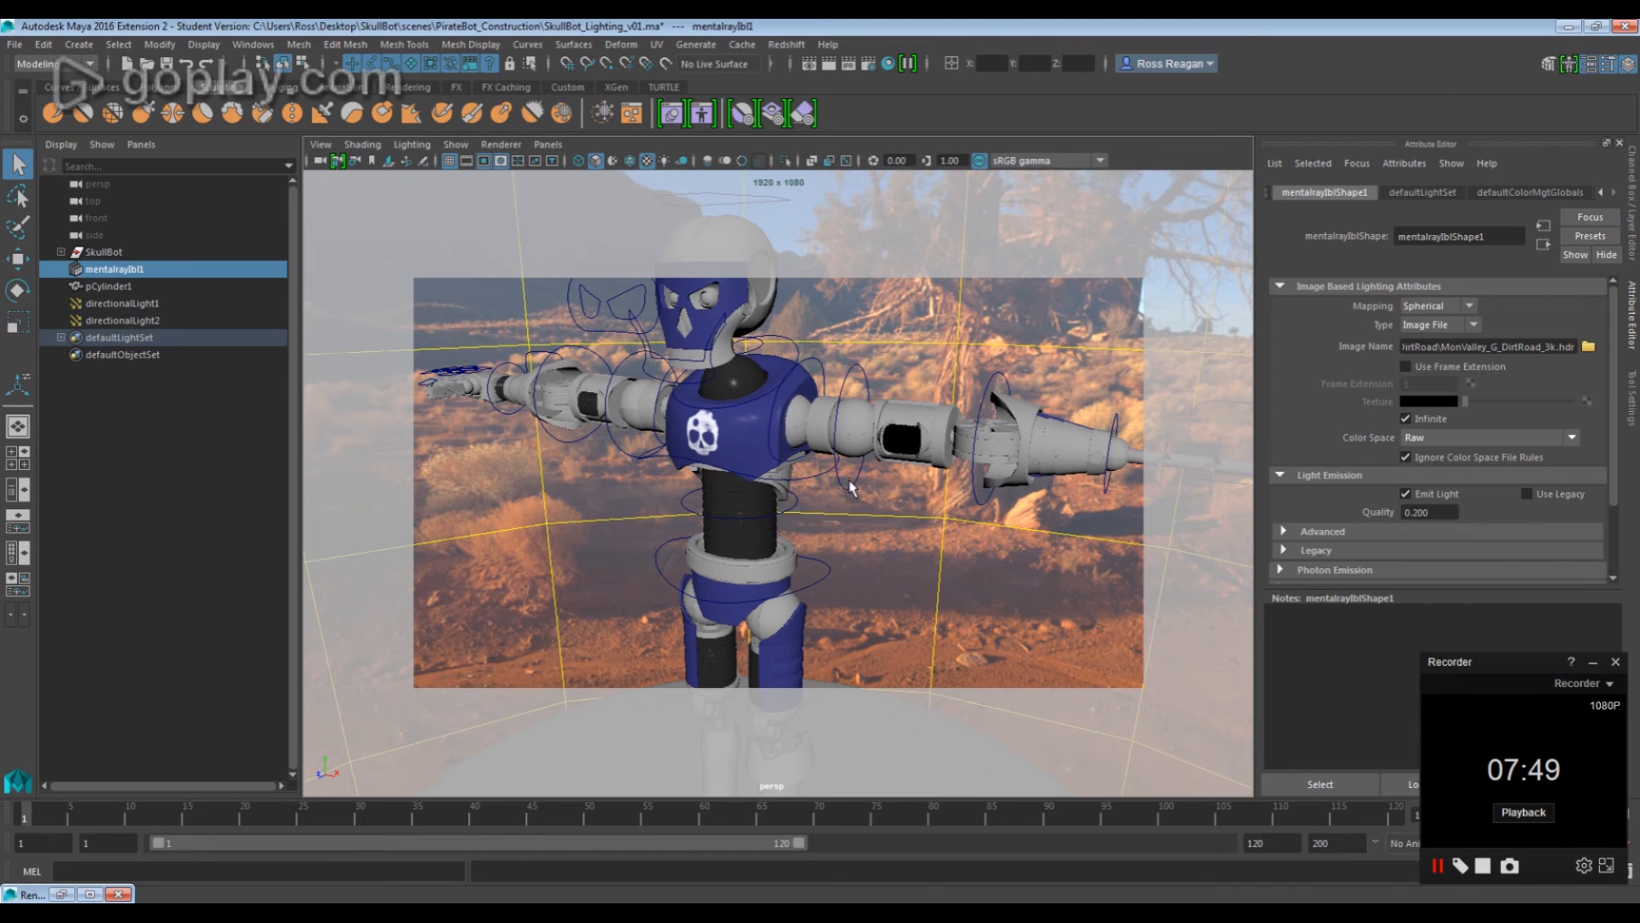
Try rotating the robot's left shoulder control, inspect the arm's pose, undo the rotation and return to the Select tool
left_click(886, 424)
key("e")
left_click_drag(895, 365, 864, 462)
left_click_drag(819, 463, 590, 512, "alt")
middle_click_drag(589, 513, 766, 497, "alt")
right_click_drag(766, 497, 880, 512, "alt")
left_click_drag(860, 511, 956, 501, "alt")
key("ctrl+z")
right_click_drag(956, 502, 841, 543, "alt")
mouse_move(841, 543)
left_mouse_down("alt")
mouse_move(846, 520)
mouse_move(861, 530)
mouse_move(803, 520)
mouse_move(839, 526)
left_mouse_up("alt")
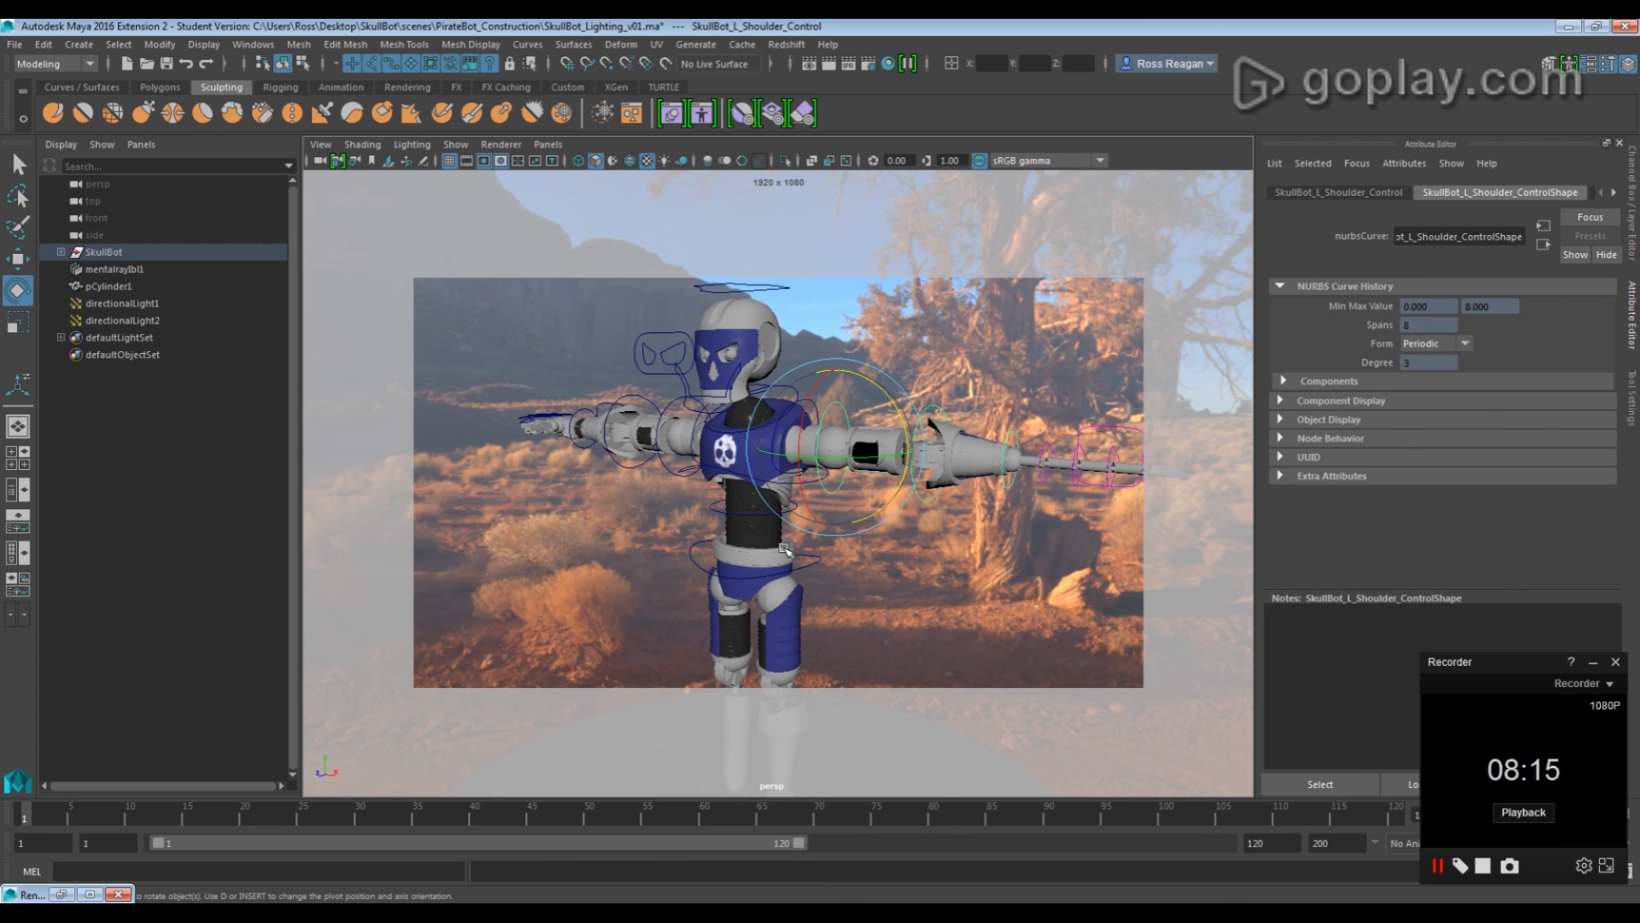
left_click_drag(784, 548, 818, 554, "alt")
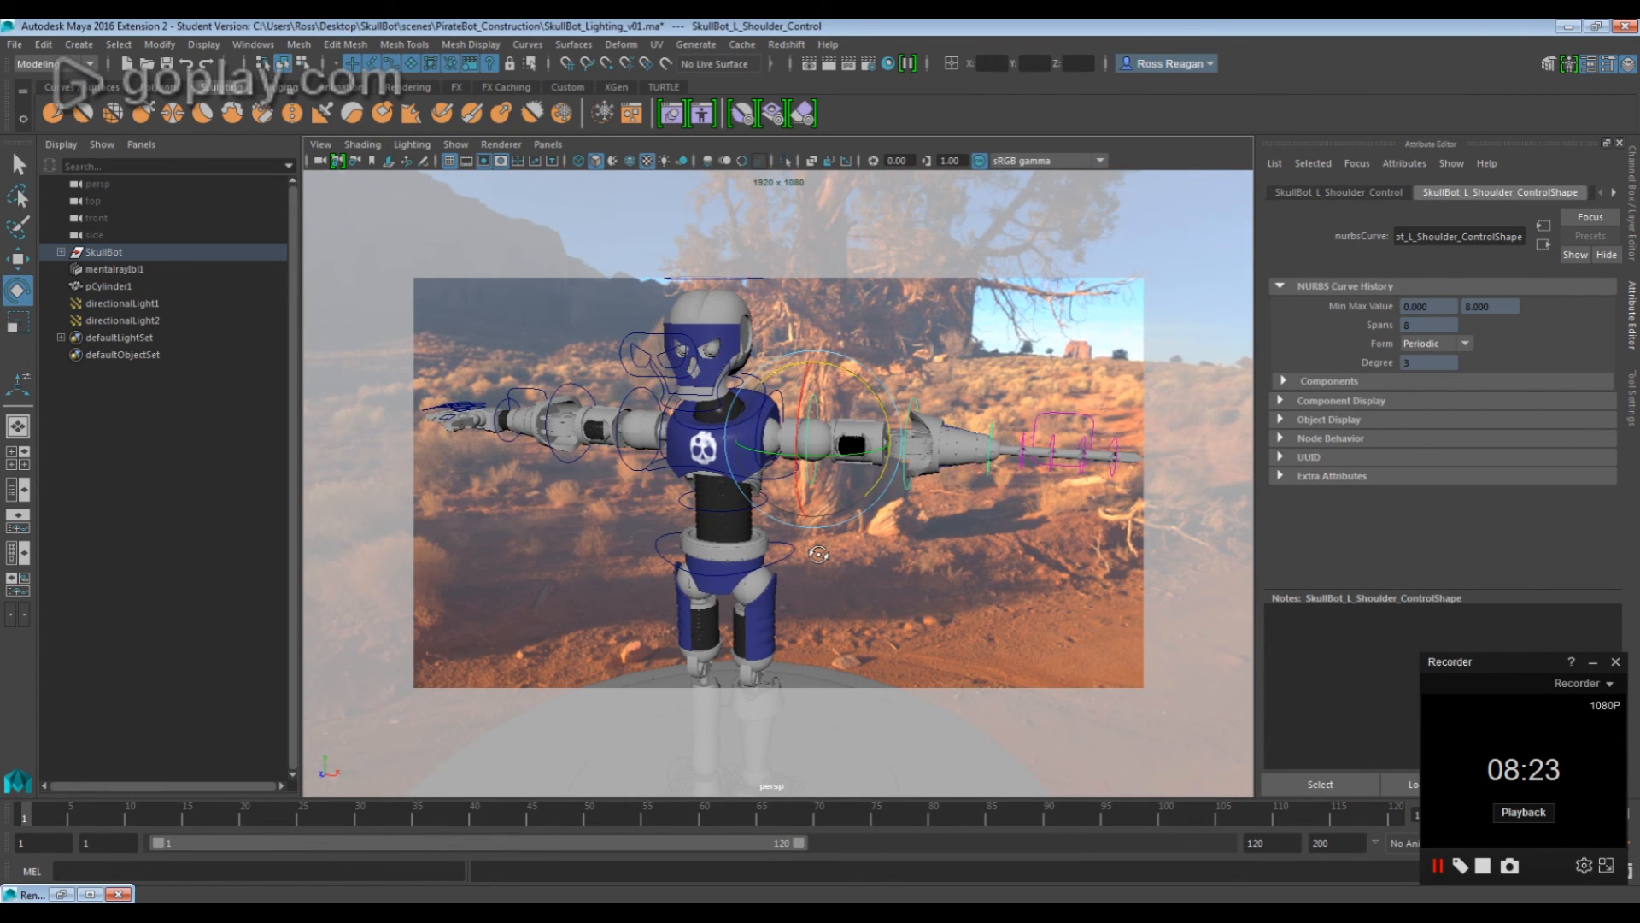
key("q")
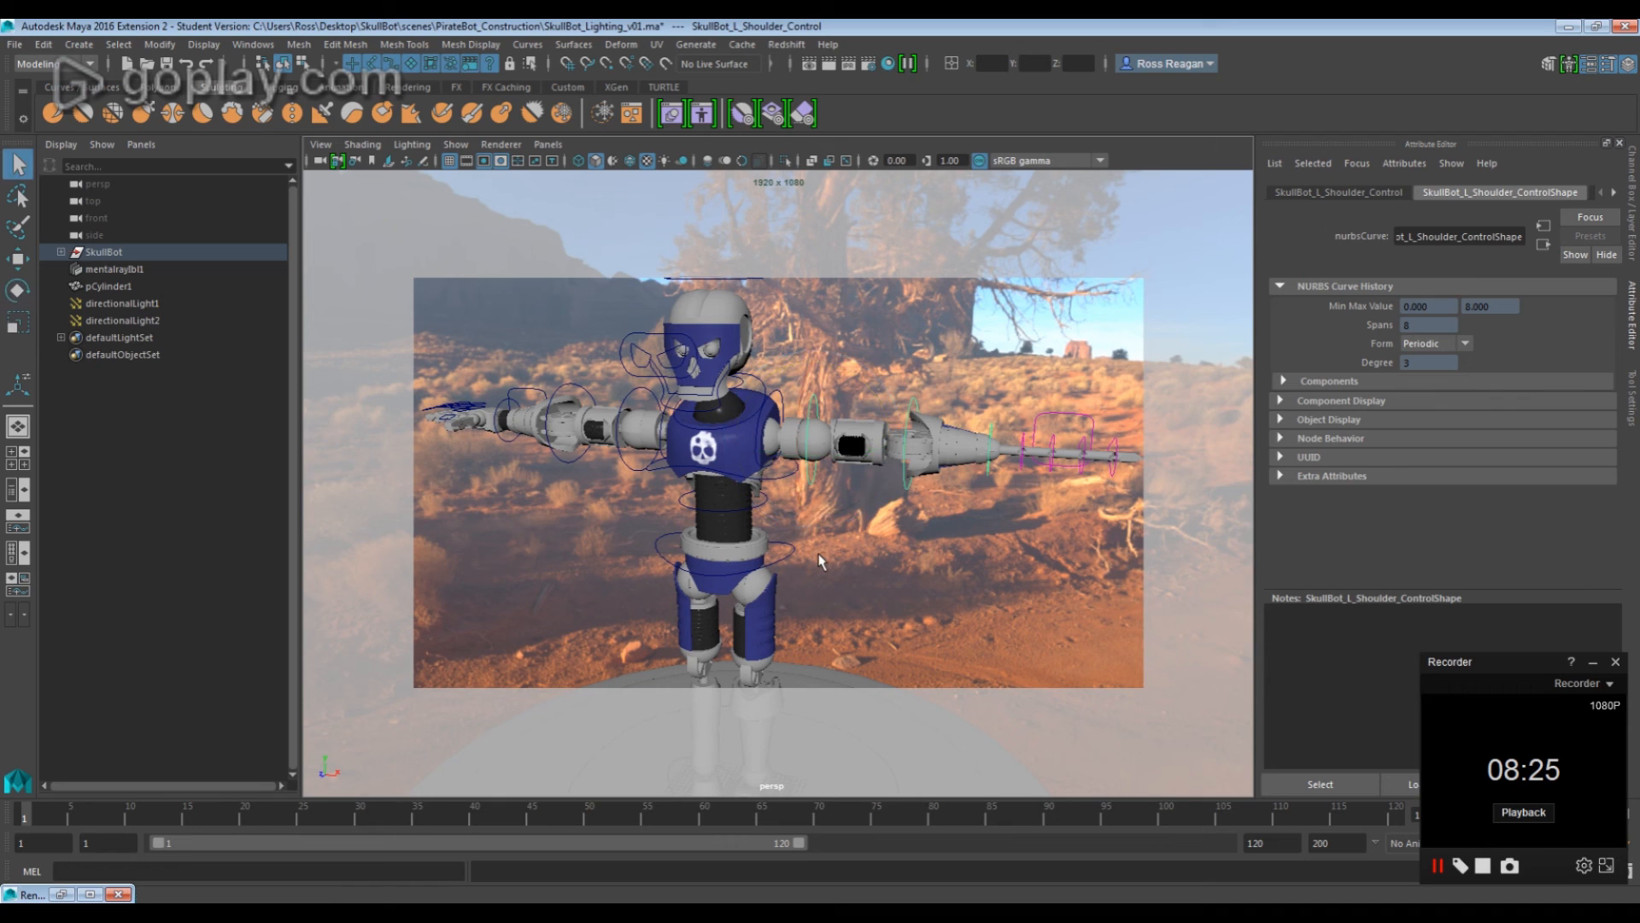